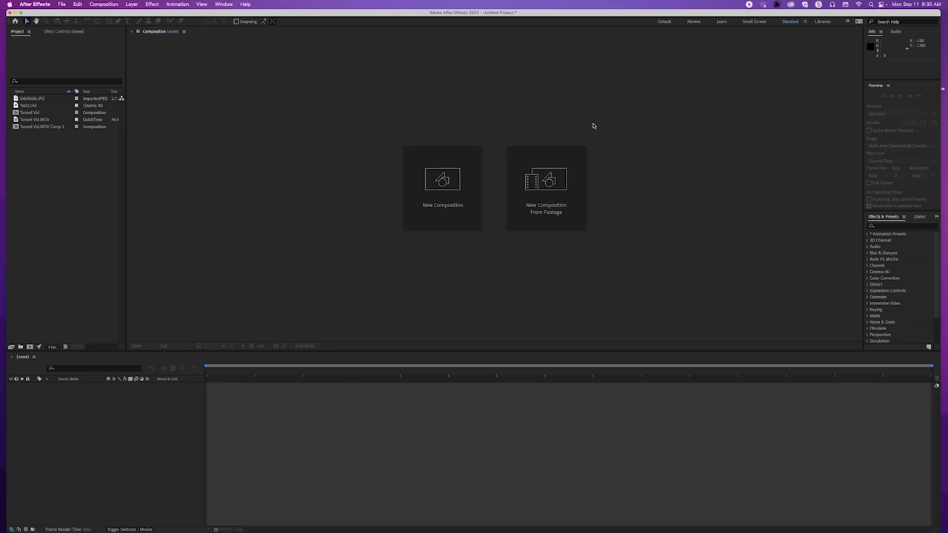
Create a new 1920x1080 composition at 24 fps, 10 seconds long, with square pixels
{"action": "left_click", "coordinate": [478, 185]}
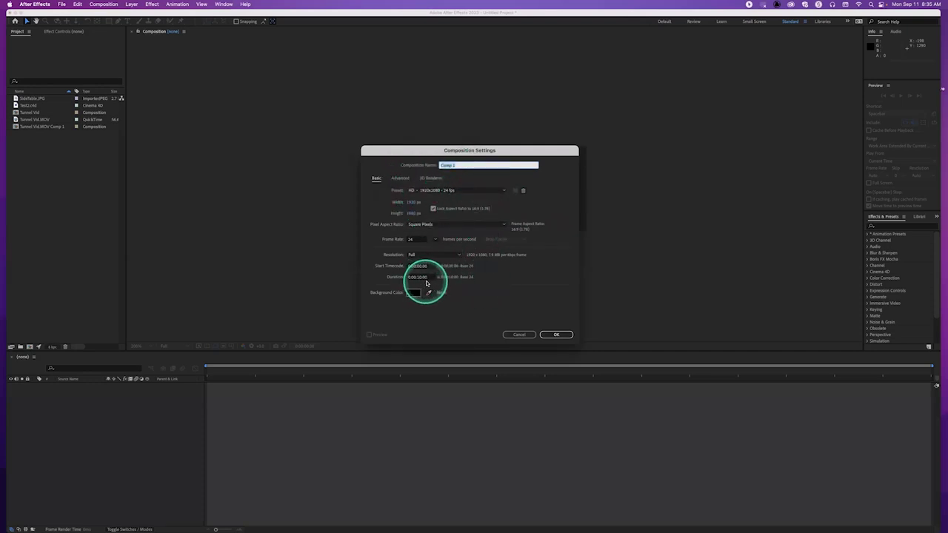
{"action": "left_click", "coordinate": [558, 335]}
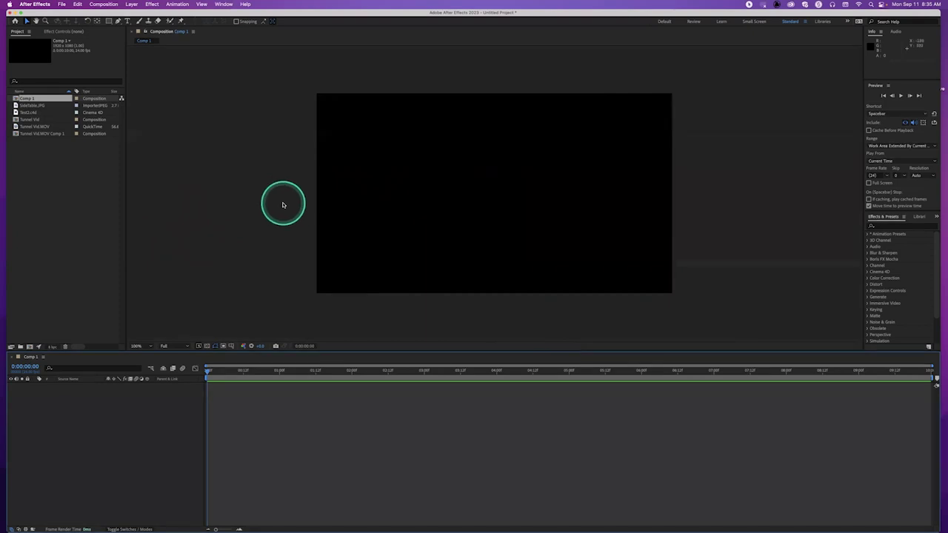
Add a medium green solid matching the composition size
{"action": "key", "text": "super+y"}
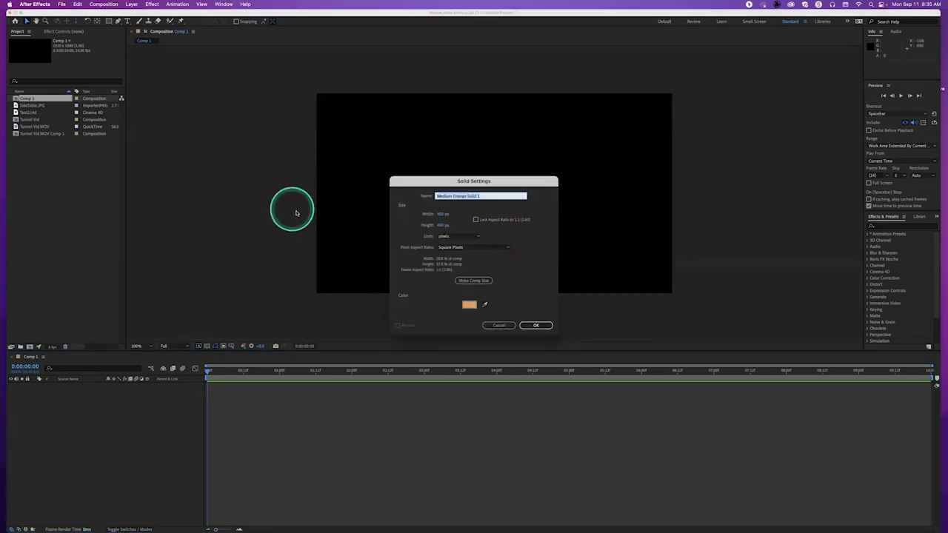
{"action": "left_click", "coordinate": [473, 281]}
{"action": "left_click", "coordinate": [470, 304]}
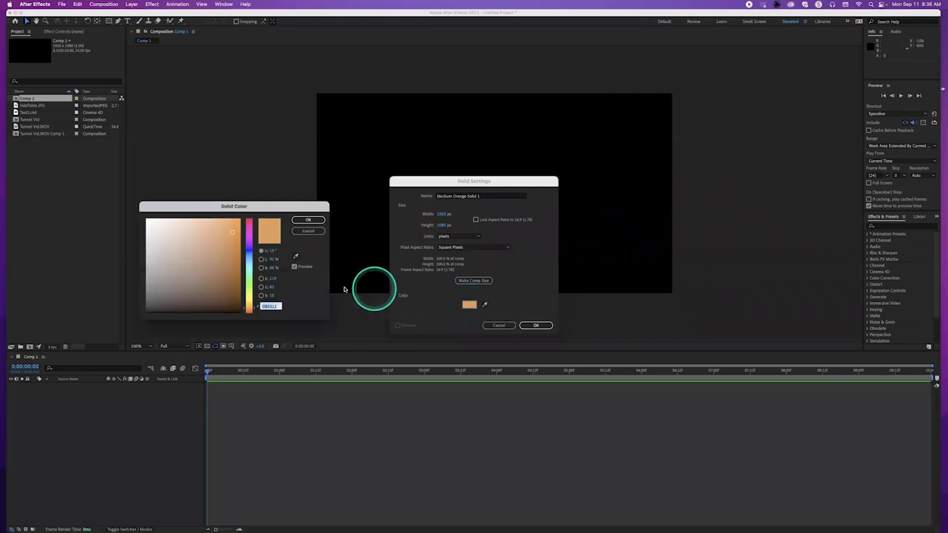
{"action": "left_click_drag", "start_coordinate": [249, 287], "coordinate": [248, 281]}
{"action": "left_click_drag", "start_coordinate": [233, 229], "coordinate": [234, 254]}
{"action": "left_click", "coordinate": [300, 220]}
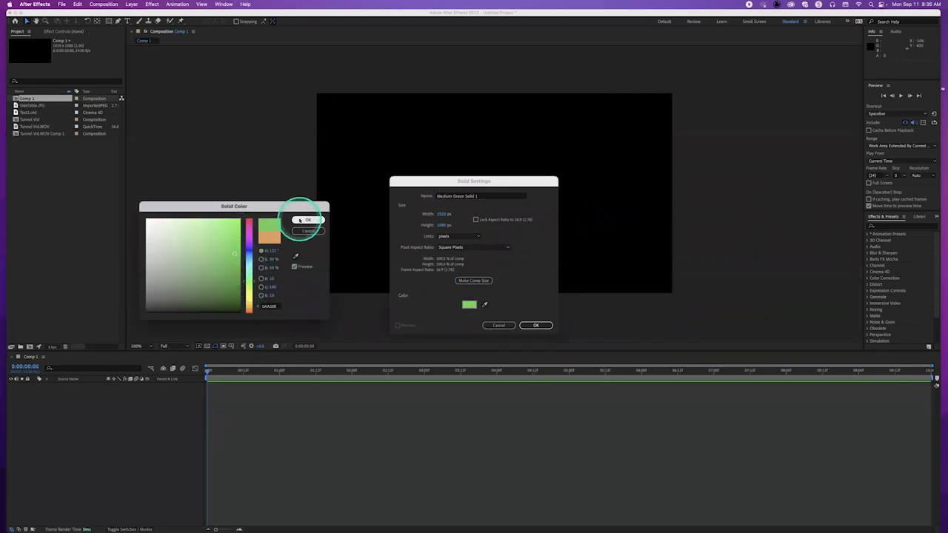
{"action": "left_click", "coordinate": [531, 326]}
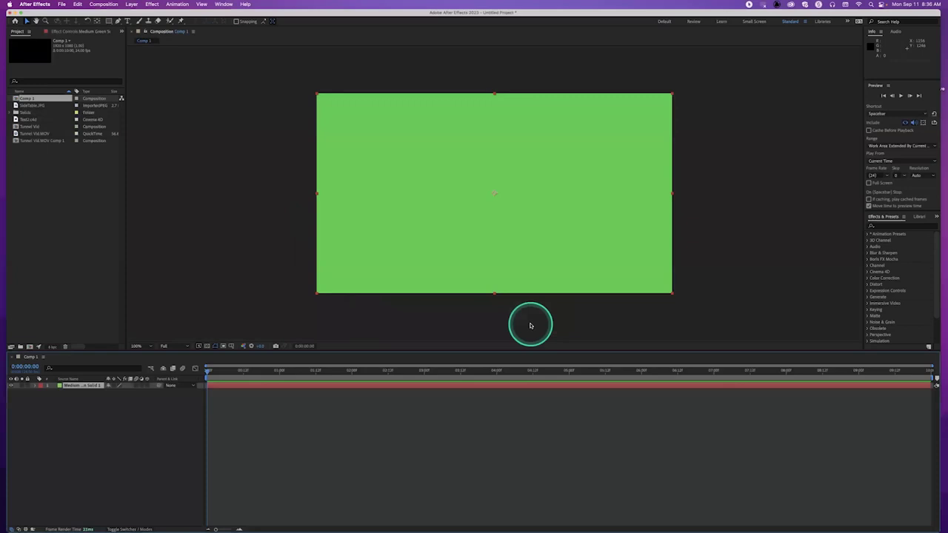
Turn the green solid into a 3D layer, rotate it in space, and push it back to about 1993 in Z
{"action": "left_click", "coordinate": [146, 386]}
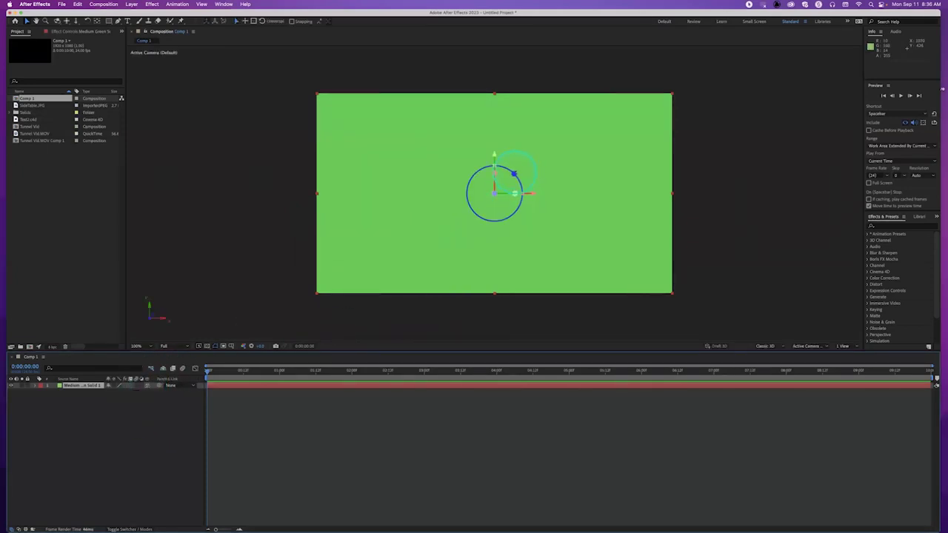
{"action": "left_click_drag", "start_coordinate": [514, 174], "coordinate": [497, 200]}
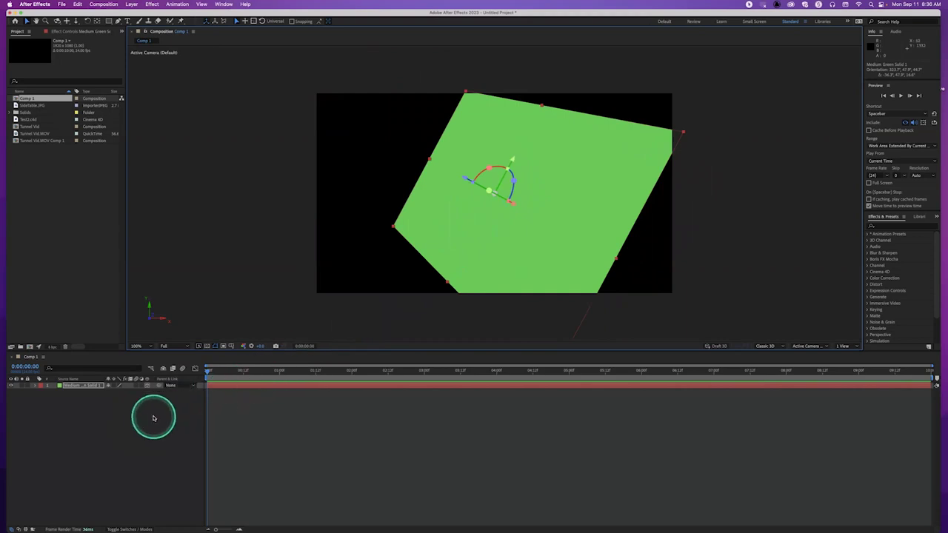
{"action": "key", "text": "p"}
{"action": "mouse_move", "coordinate": [132, 394]}
{"action": "left_mouse_down"}
{"action": "mouse_move", "coordinate": [240, 386]}
{"action": "mouse_move", "coordinate": [126, 387]}
{"action": "left_mouse_up"}
Delete the green solid layer from the composition
{"action": "left_click", "coordinate": [84, 386]}
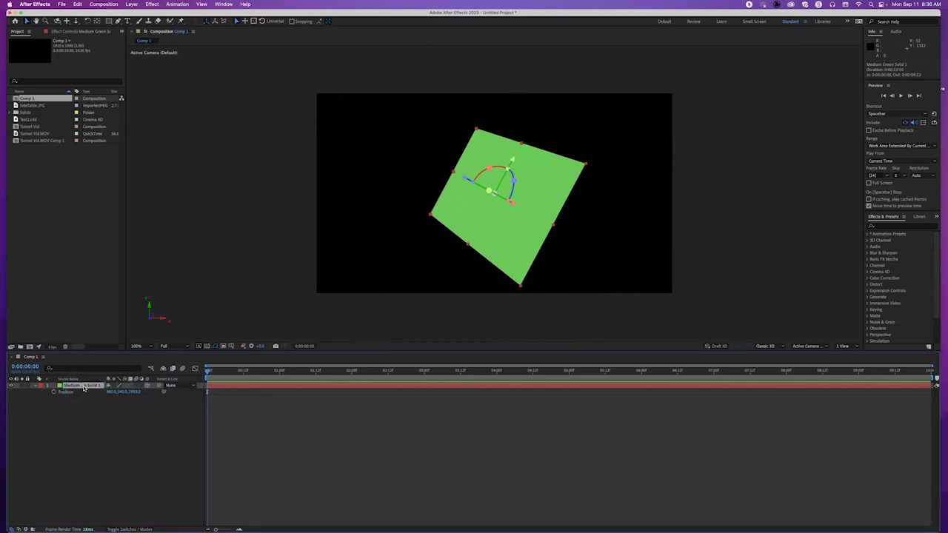
{"action": "key", "text": "Delete"}
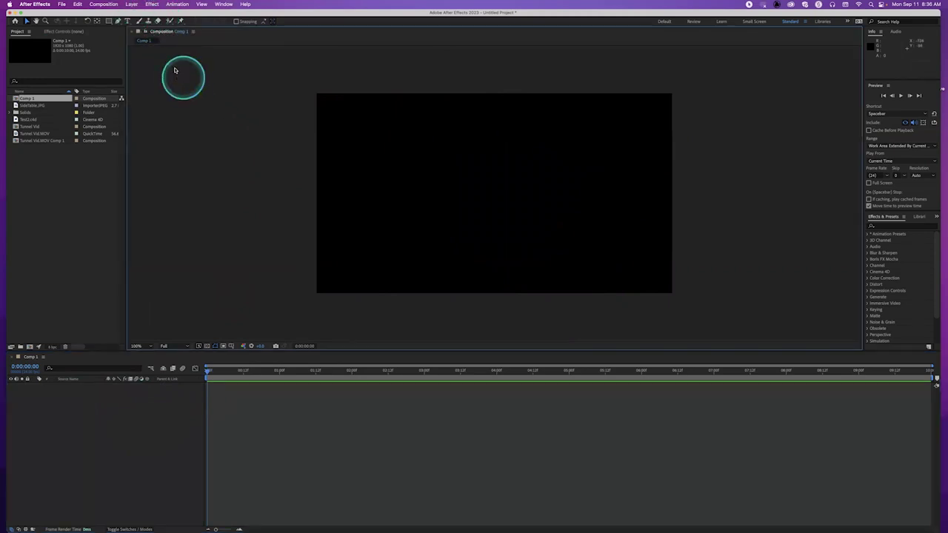
Create a new Maxon Cinema 4D file layer, saved on the Desktop as 3D Text.c4d
{"action": "left_click", "coordinate": [131, 3]}
{"action": "mouse_move", "coordinate": [138, 17]}
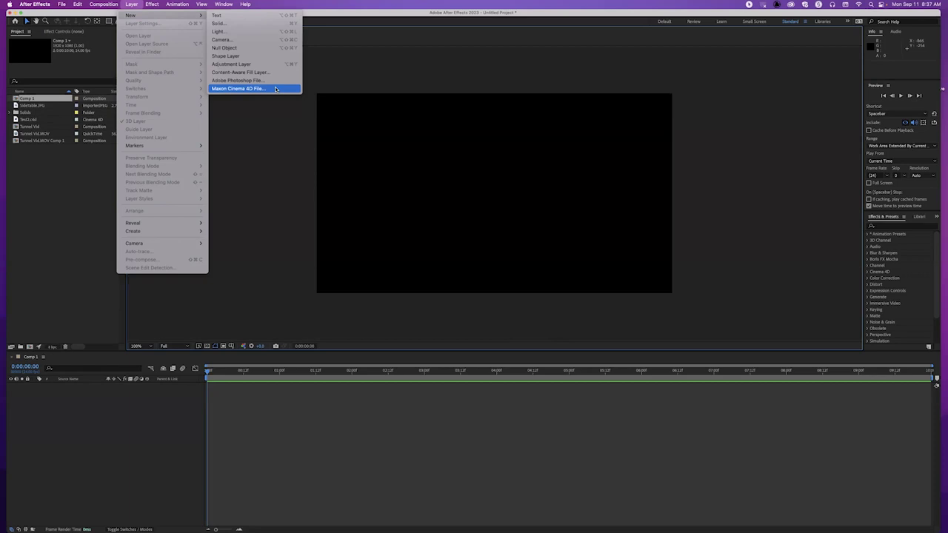
{"action": "left_click", "coordinate": [259, 89]}
{"action": "left_click", "coordinate": [258, 90]}
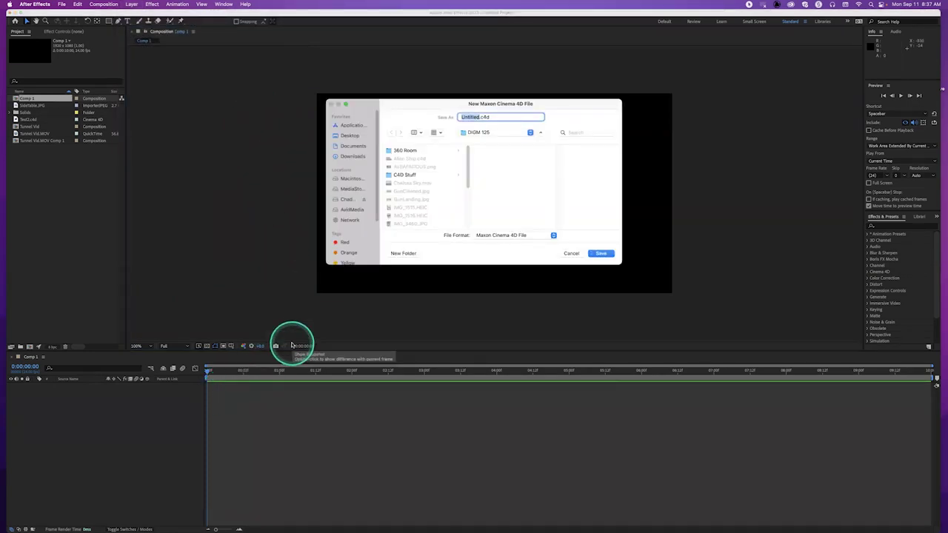
{"action": "left_click", "coordinate": [350, 136]}
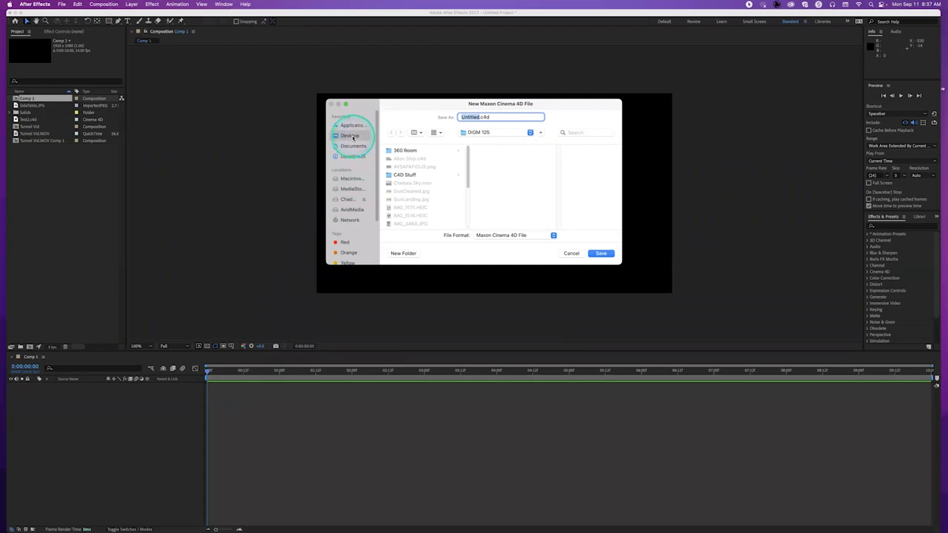
{"action": "type", "text": "3D Text"}
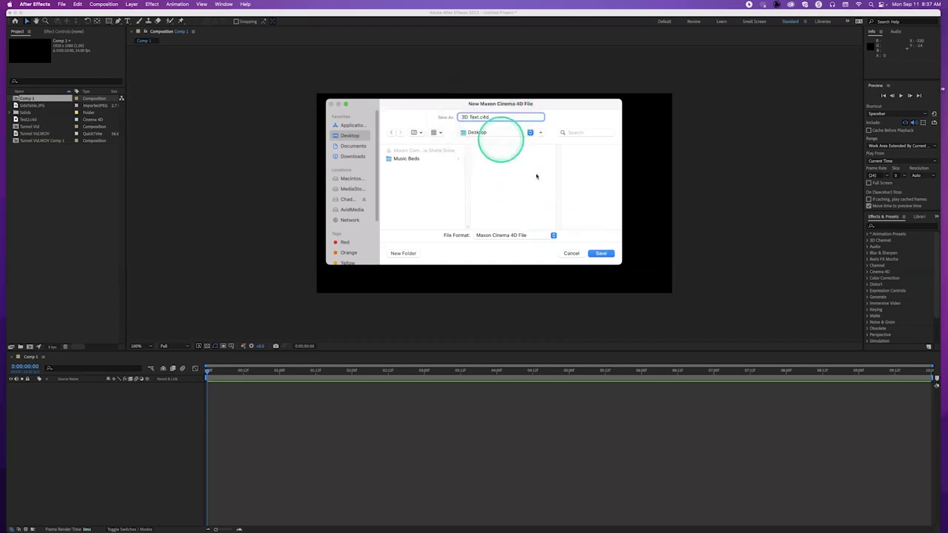
{"action": "left_click", "coordinate": [601, 253]}
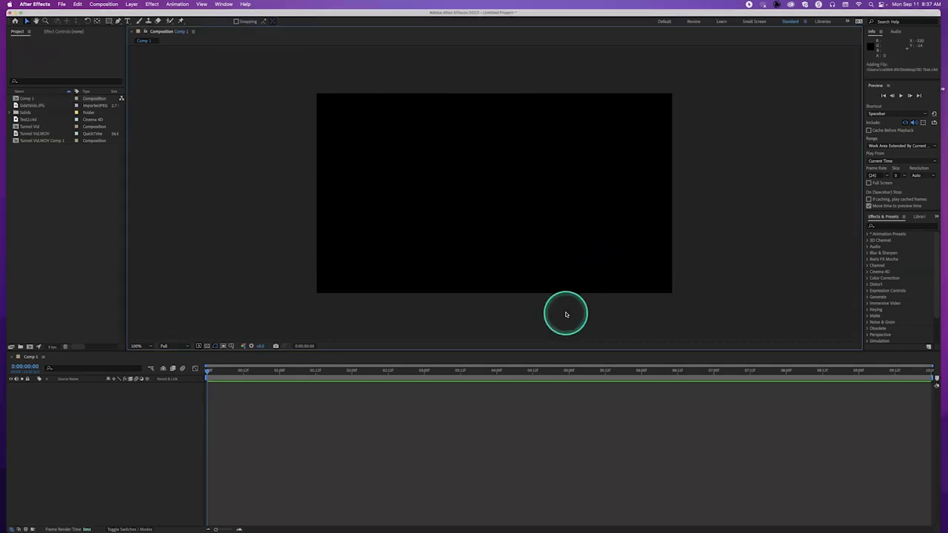
Examine the 3D Text.c4d project item, its Cineware effect controls, and where that effect is listed among the Cinema 4D effects
{"action": "mouse_move", "coordinate": [358, 527]}
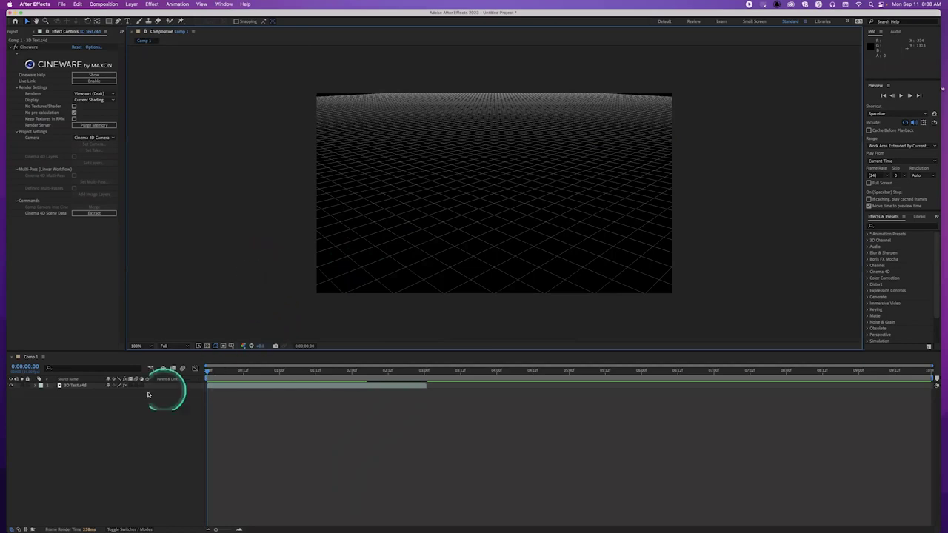
{"action": "left_click", "coordinate": [74, 385]}
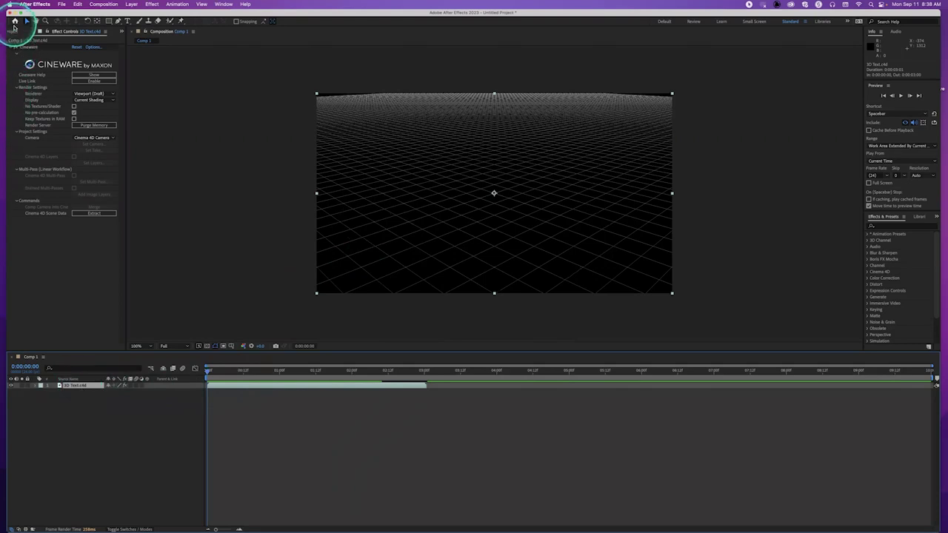
{"action": "left_click", "coordinate": [16, 31]}
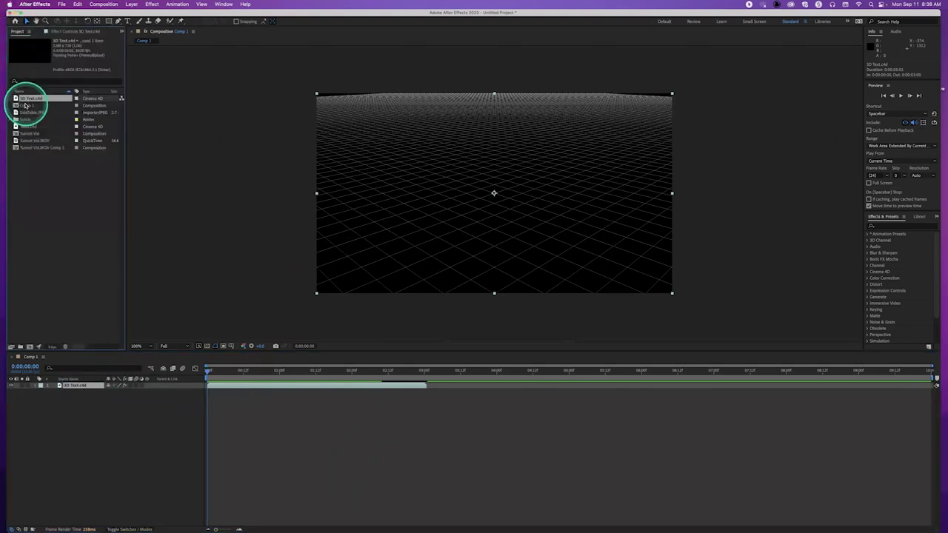
{"action": "left_click", "coordinate": [89, 386]}
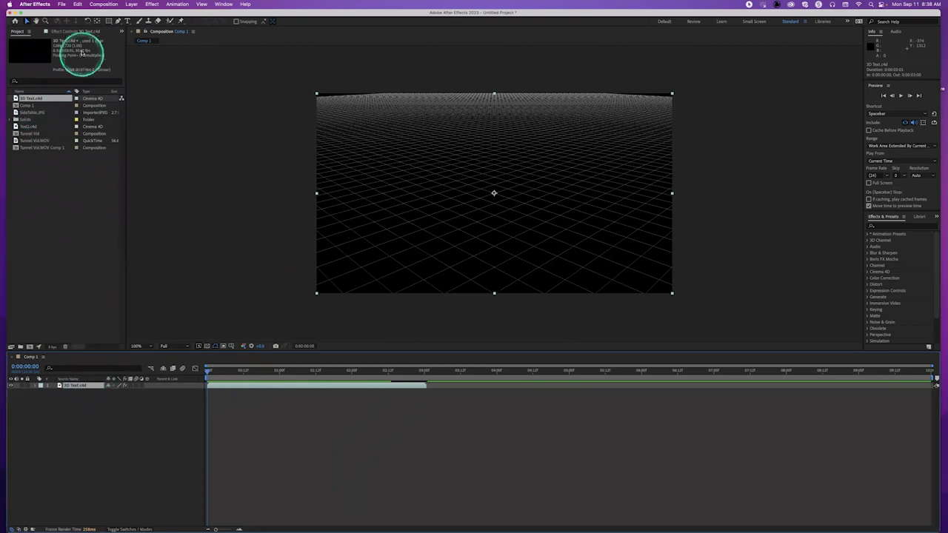
{"action": "left_click", "coordinate": [74, 31]}
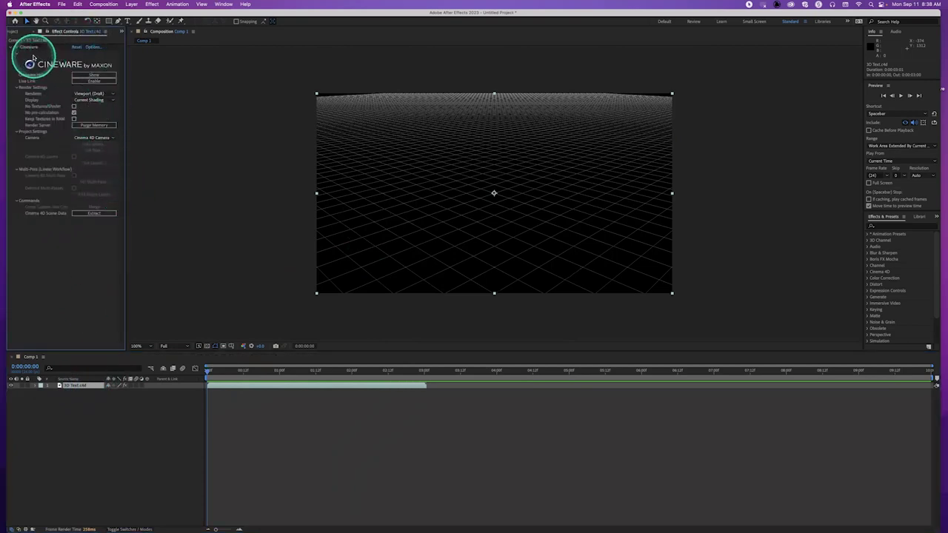
{"action": "left_click", "coordinate": [152, 5]}
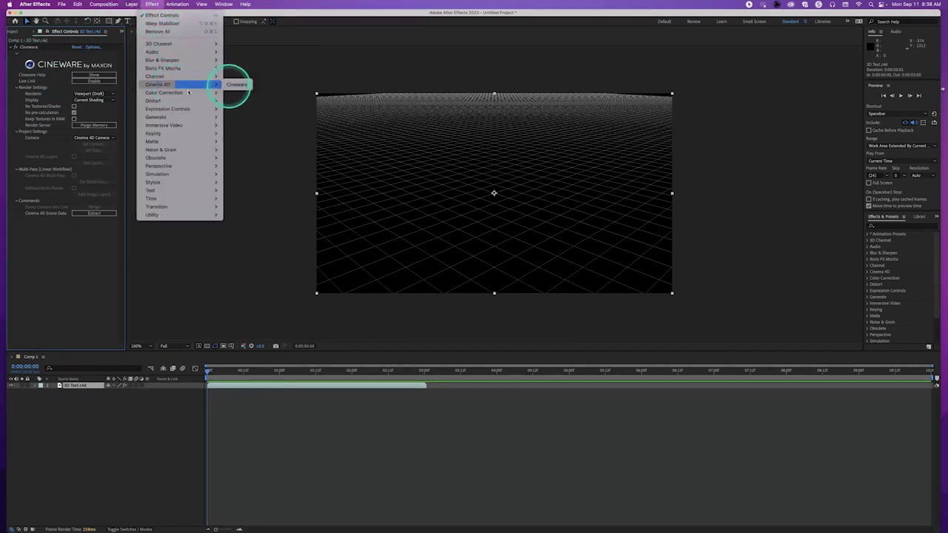
{"action": "left_click", "coordinate": [66, 275]}
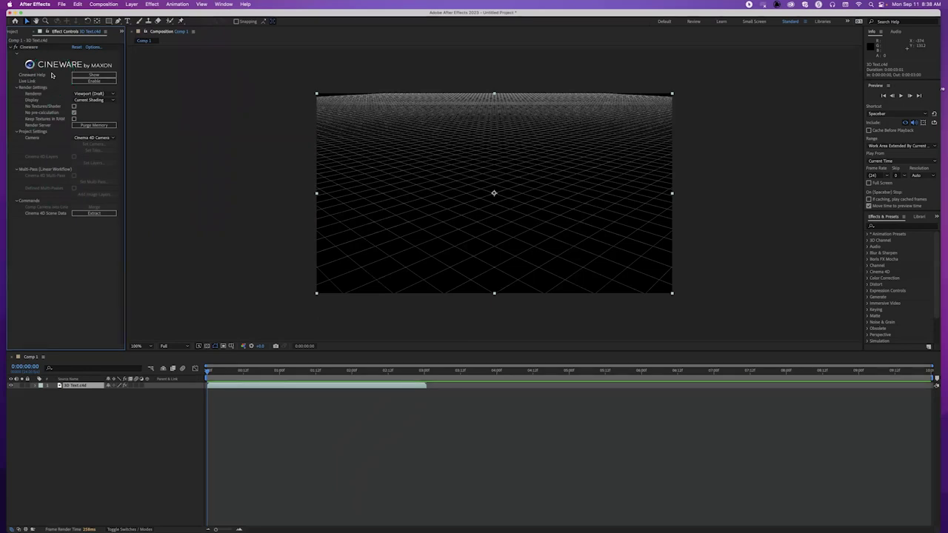
{"action": "left_click", "coordinate": [28, 47]}
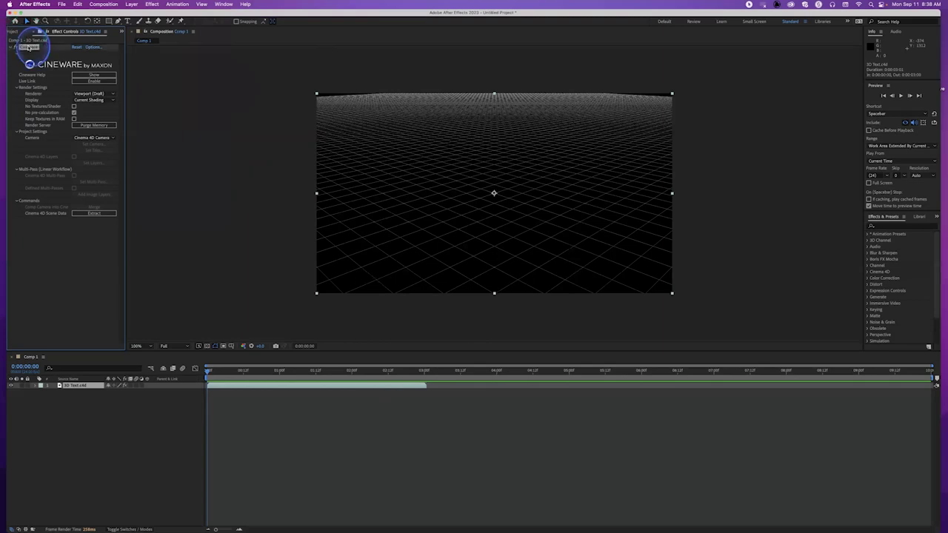
{"action": "left_click", "coordinate": [76, 221]}
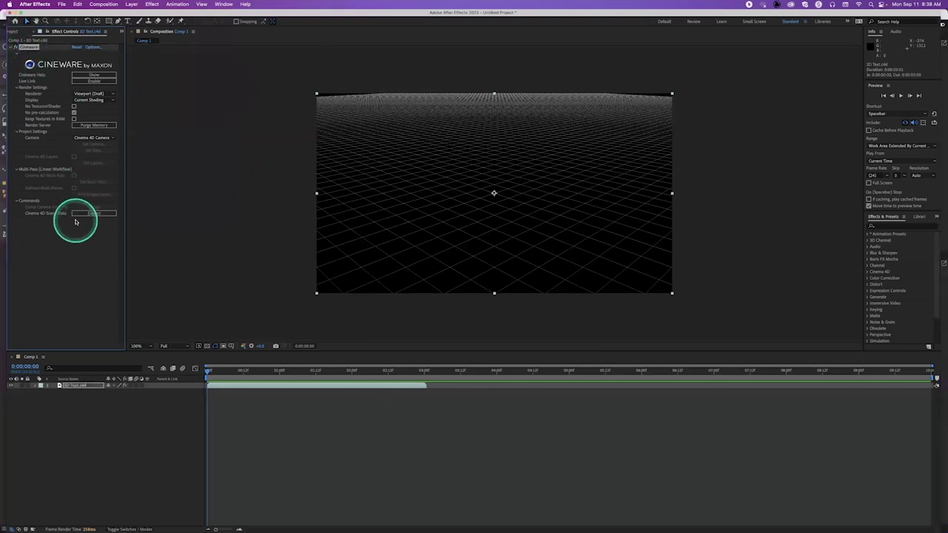
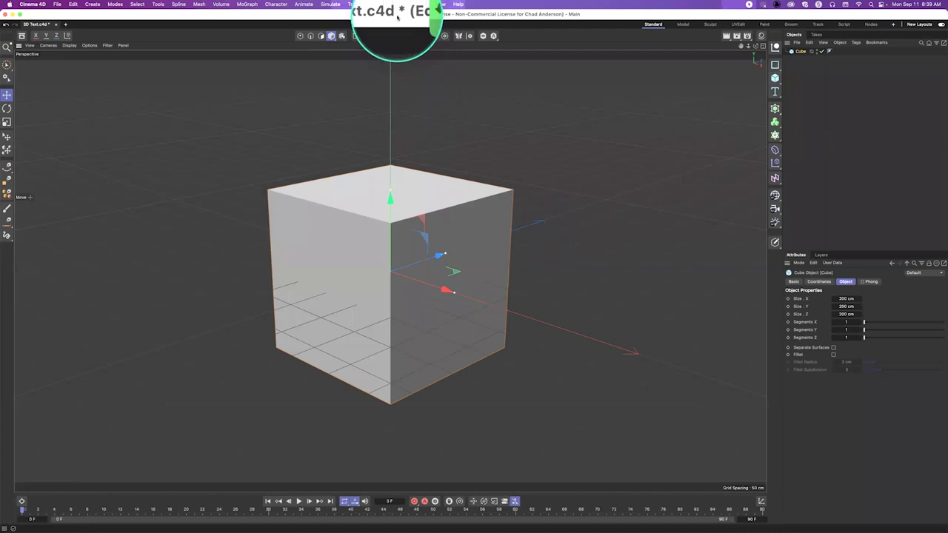
In Cinema 4D, save the 3D Text.c4d cube scene, accepting the version prompt, and switch to After Effects to check the composition
{"action": "key", "text": "super+s"}
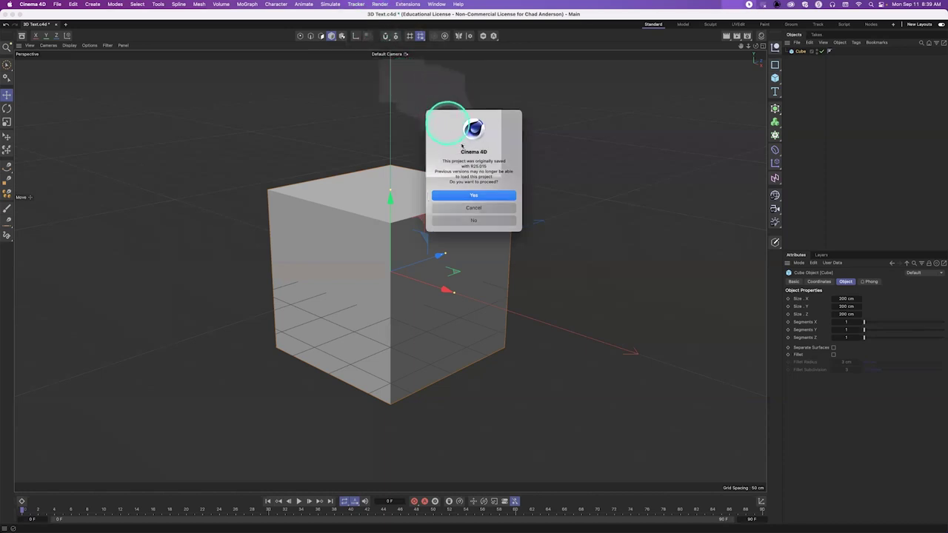
{"action": "left_click", "coordinate": [481, 194]}
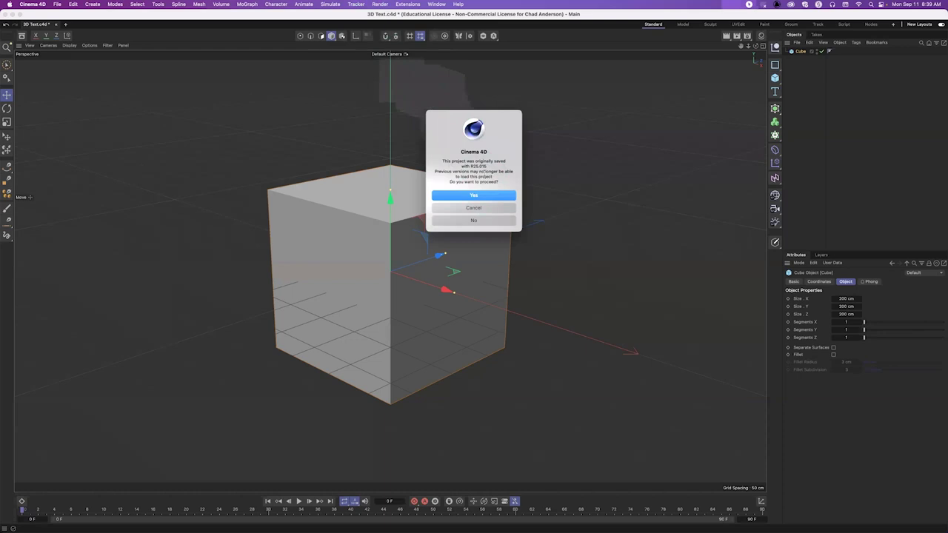
{"action": "left_click", "coordinate": [482, 195]}
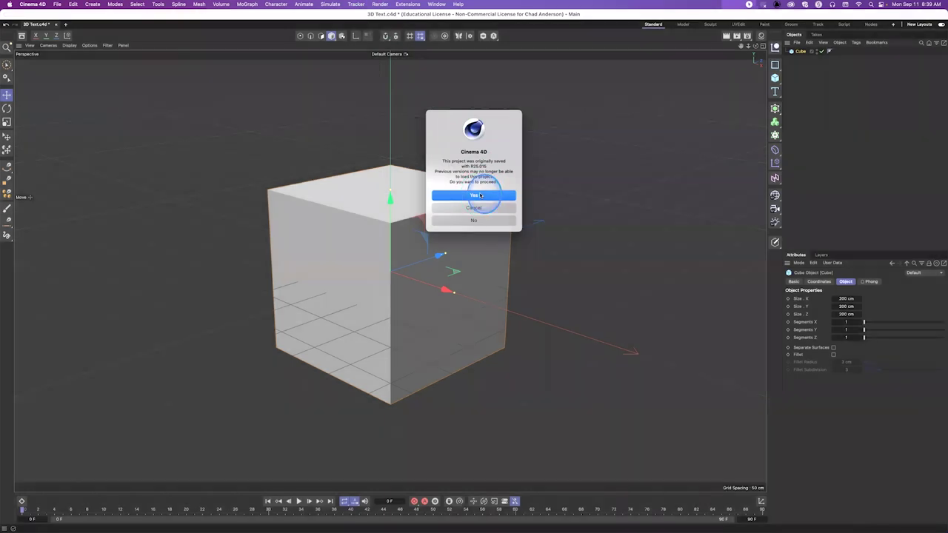
{"action": "left_click", "coordinate": [481, 195]}
{"action": "left_click", "coordinate": [408, 148]}
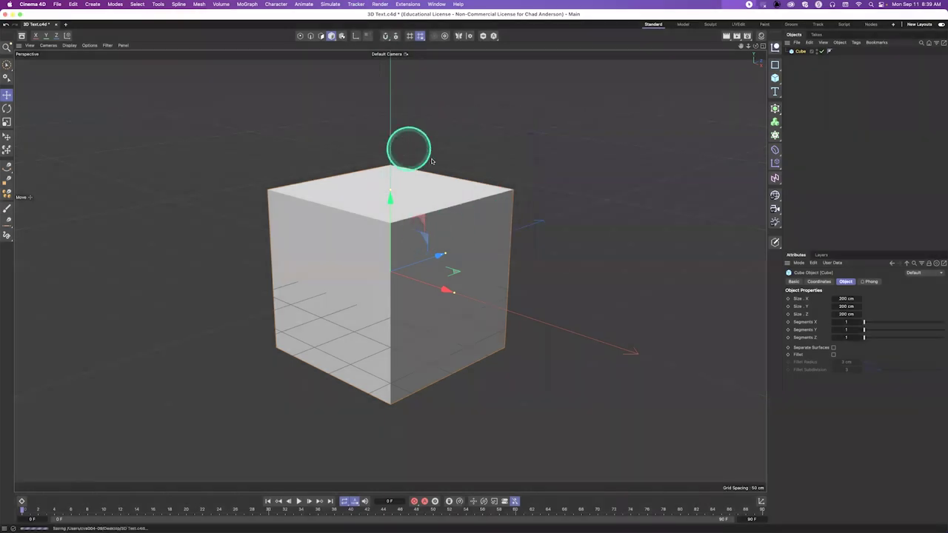
{"action": "left_click", "coordinate": [426, 173]}
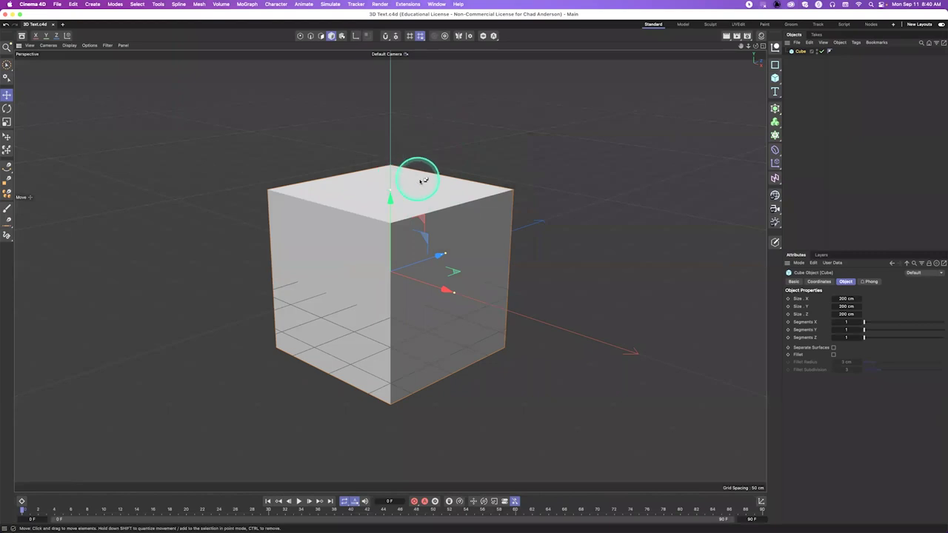
{"action": "key", "text": "super+Tab"}
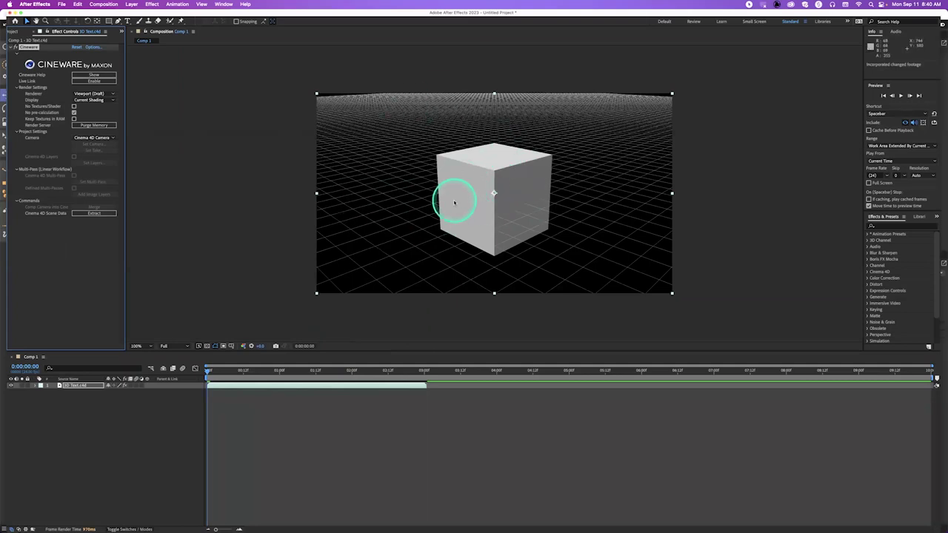
Switch back to Cinema 4D and reshape the cube into a flat slab about 63 cm high, lengthened along Z
{"action": "key", "text": "super+Tab"}
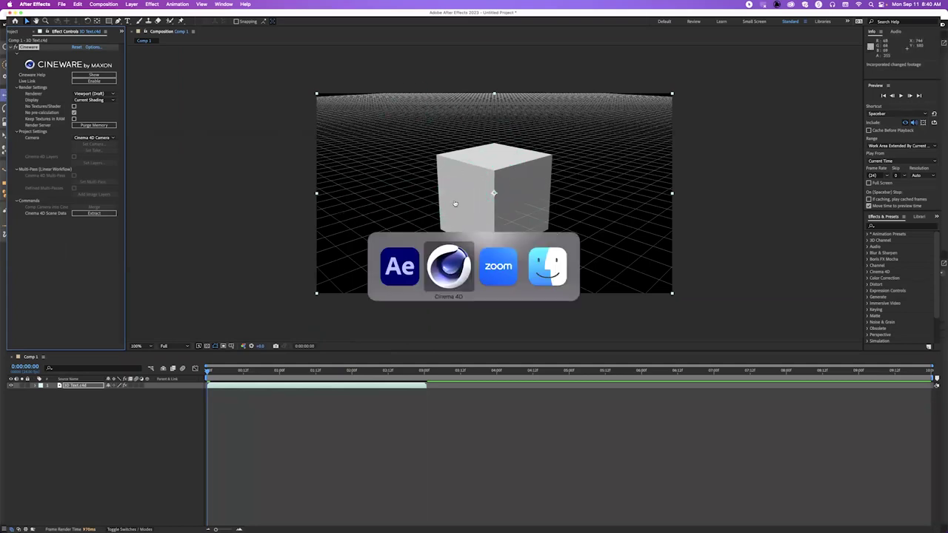
{"action": "left_click_drag", "start_coordinate": [391, 191], "coordinate": [517, 250]}
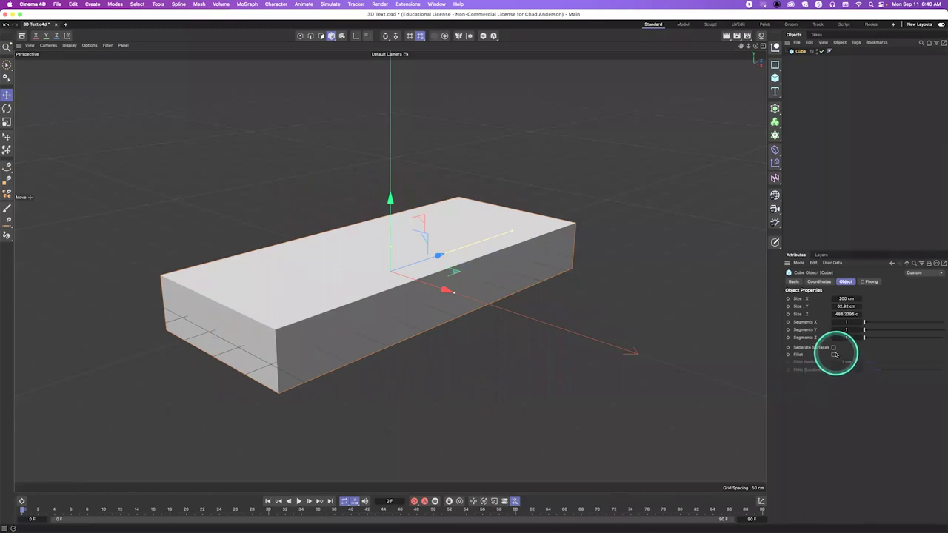
Enable a fillet on the slab with a 3 cm radius and 3 subdivisions, and save the project
{"action": "left_click", "coordinate": [833, 355]}
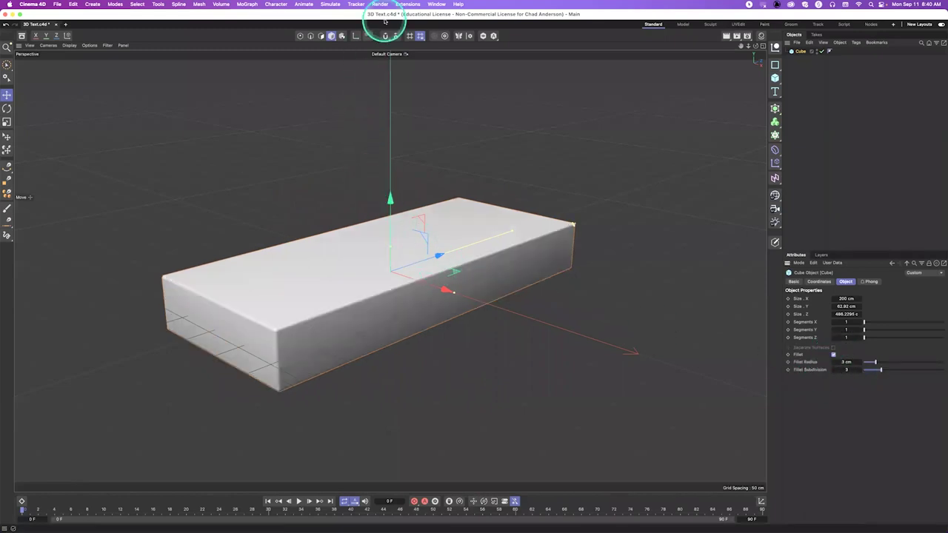
{"action": "key", "text": "super+s"}
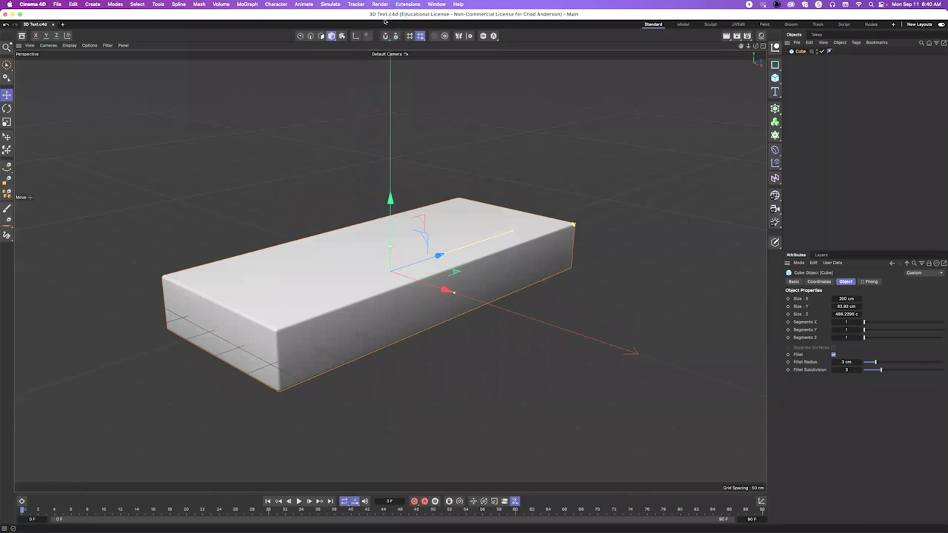
Switch to After Effects to check the filleted slab in the composition, and return to Cinema 4D
{"action": "key", "text": "super+Tab"}
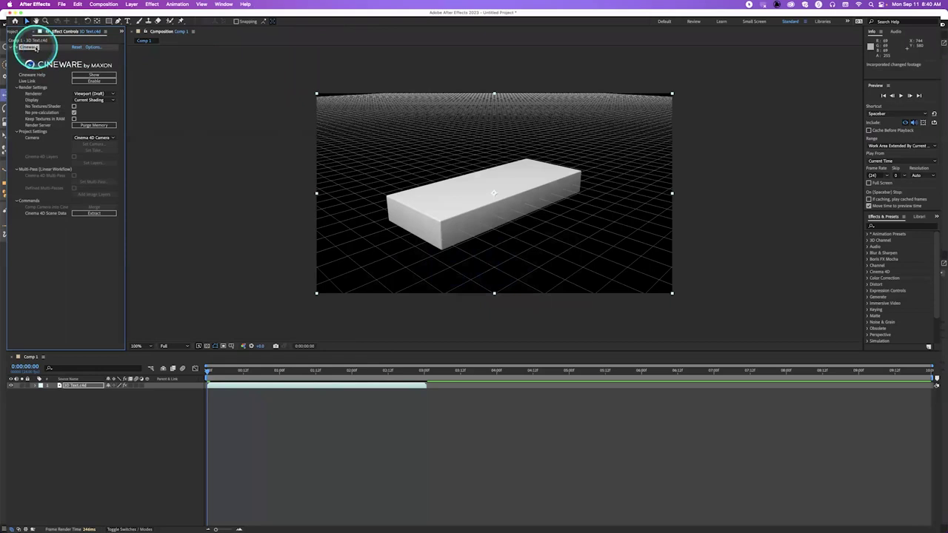
{"action": "left_click", "coordinate": [33, 48]}
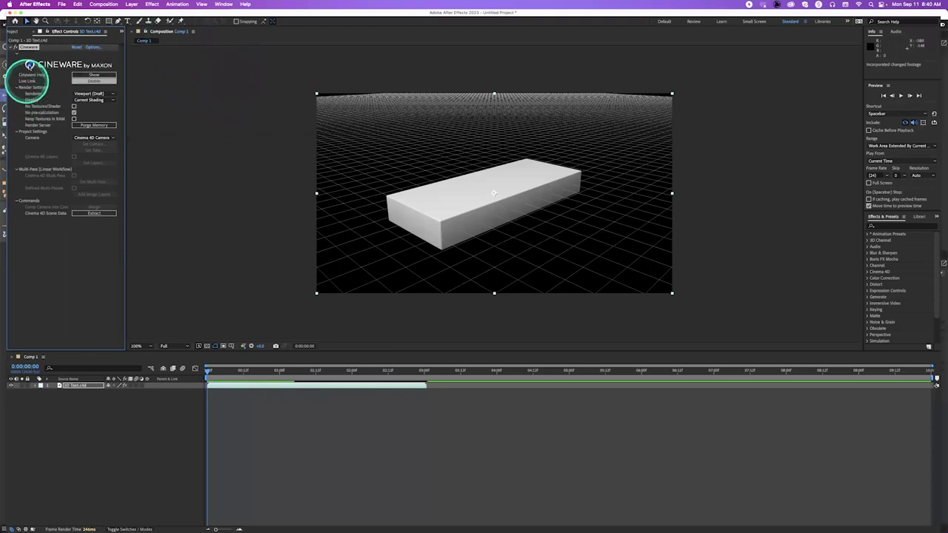
{"action": "left_click", "coordinate": [5, 262]}
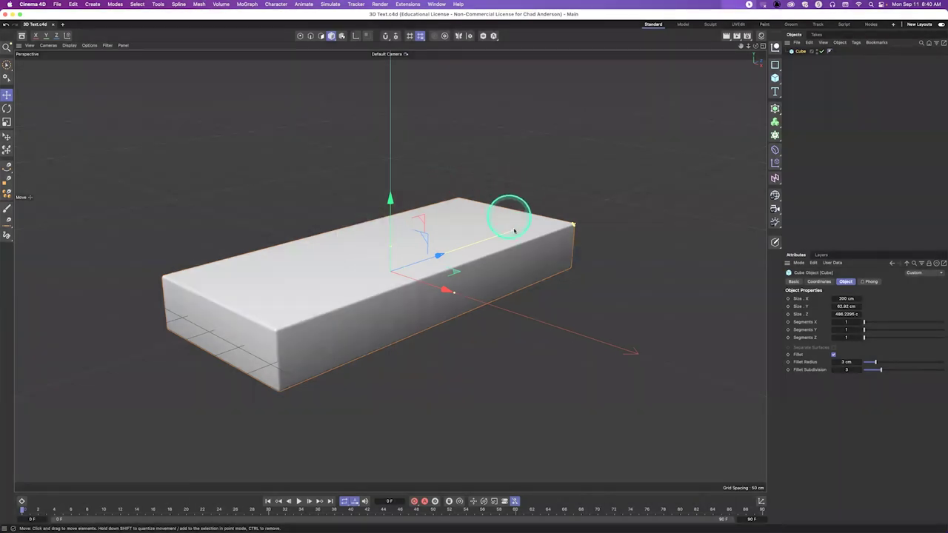
Resize the slab to about 34 cm high and 295 cm along Z, and save the project
{"action": "left_click_drag", "start_coordinate": [516, 227], "coordinate": [393, 259]}
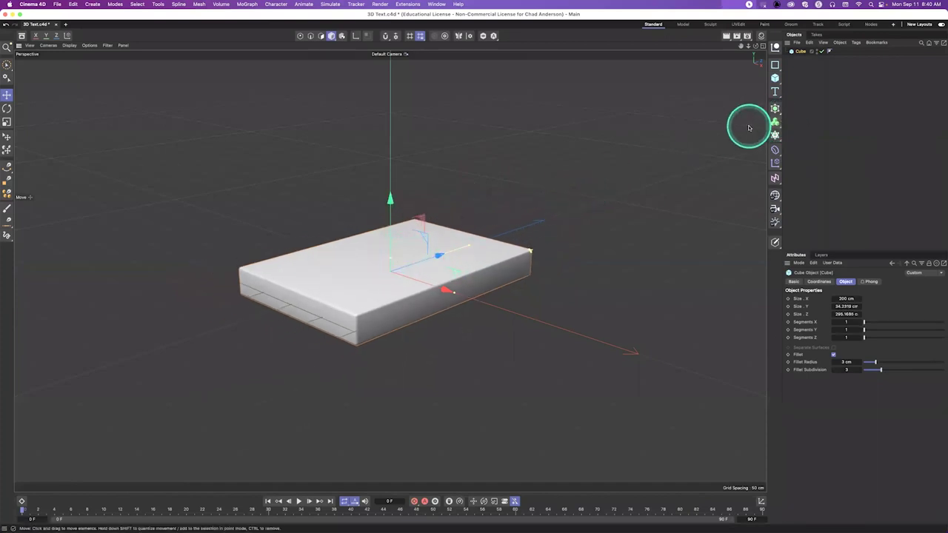
{"action": "key", "text": "super+s"}
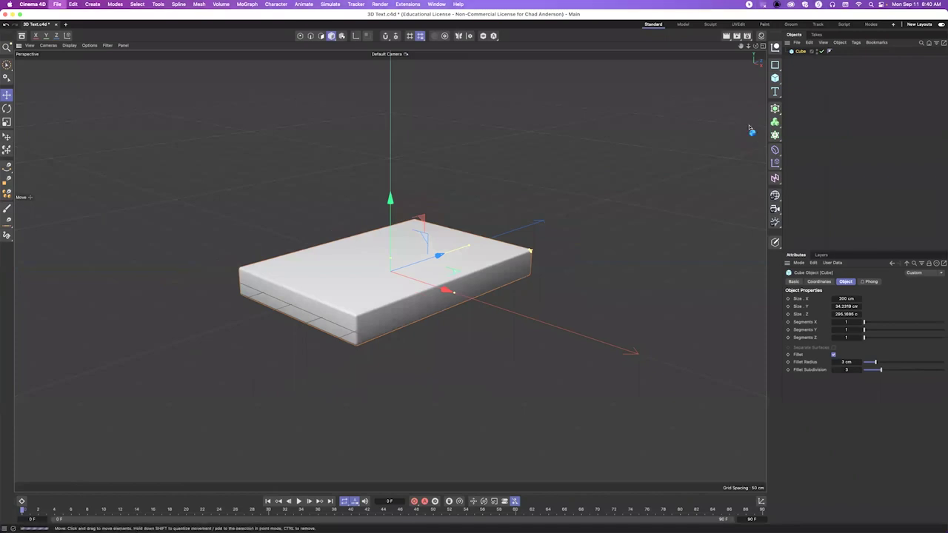
{"action": "key", "text": "super+Tab"}
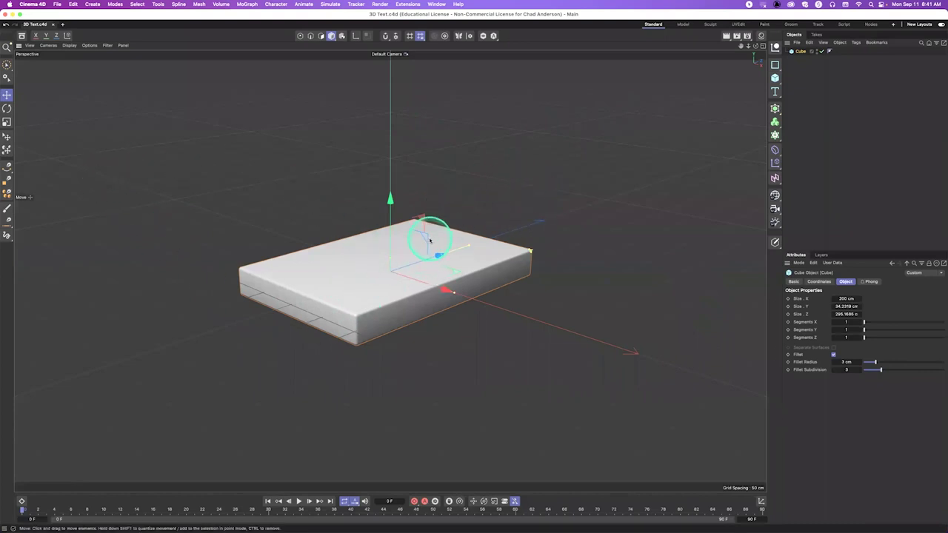
In After Effects, set the Cineware renderer to Viewport and inspect the slab's edges at 400% magnification
{"action": "key", "text": "super+Tab"}
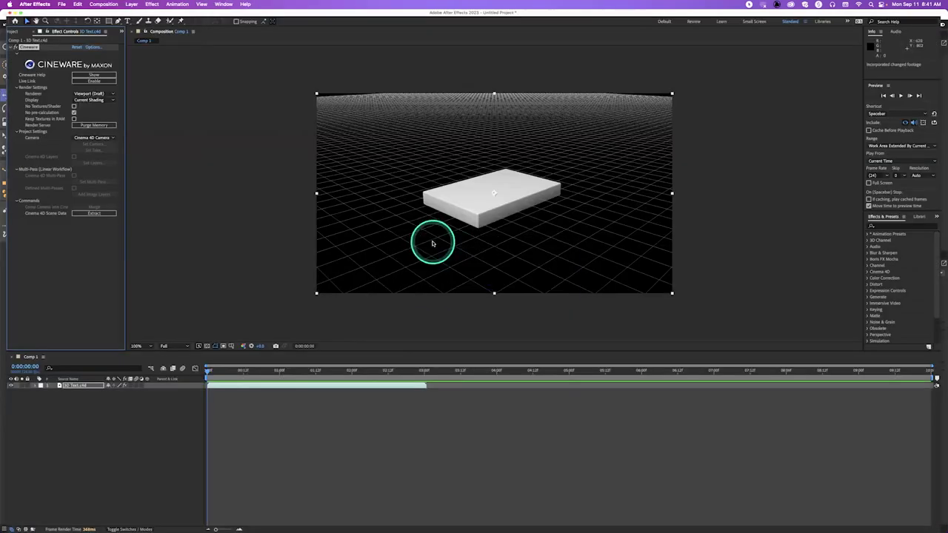
{"action": "left_click", "coordinate": [88, 94]}
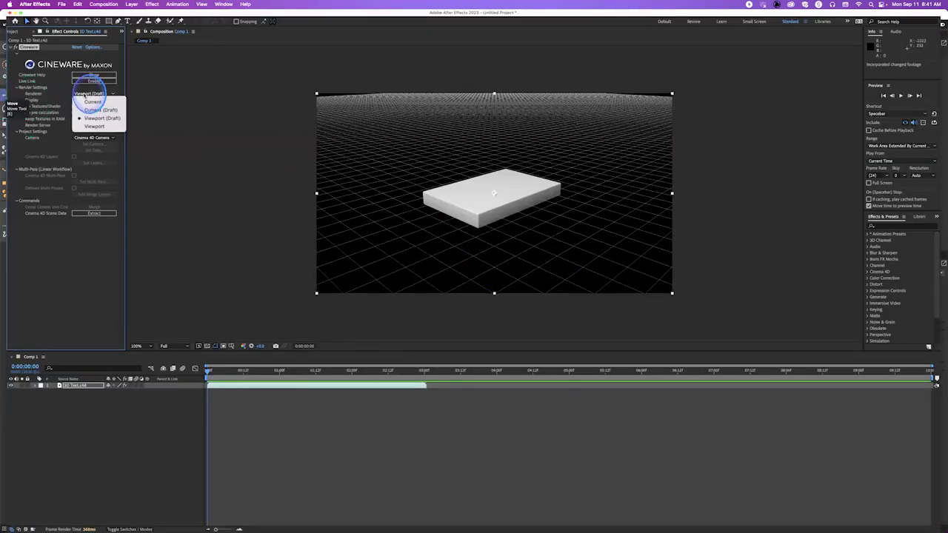
{"action": "left_click", "coordinate": [103, 127]}
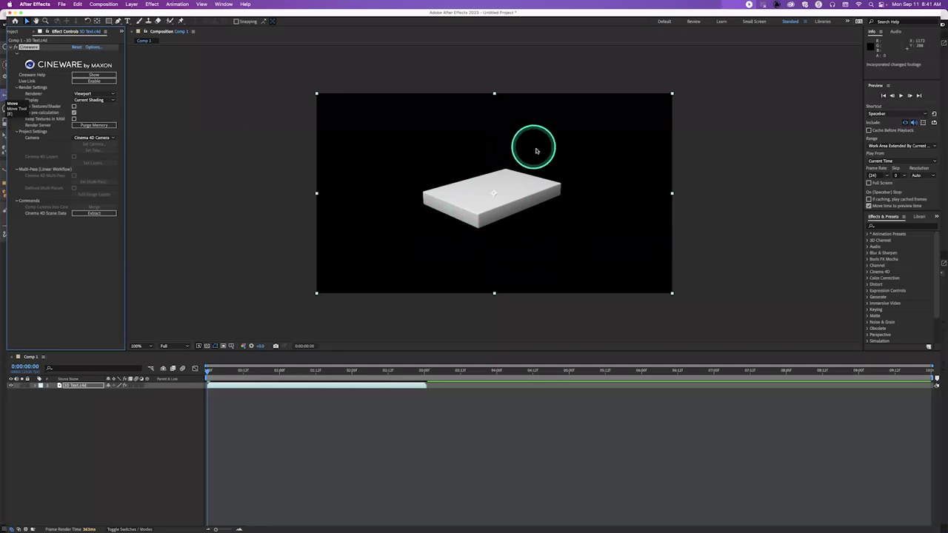
{"action": "scroll", "coordinate": [501, 208], "scroll_direction": "up", "scroll_amount": 2}
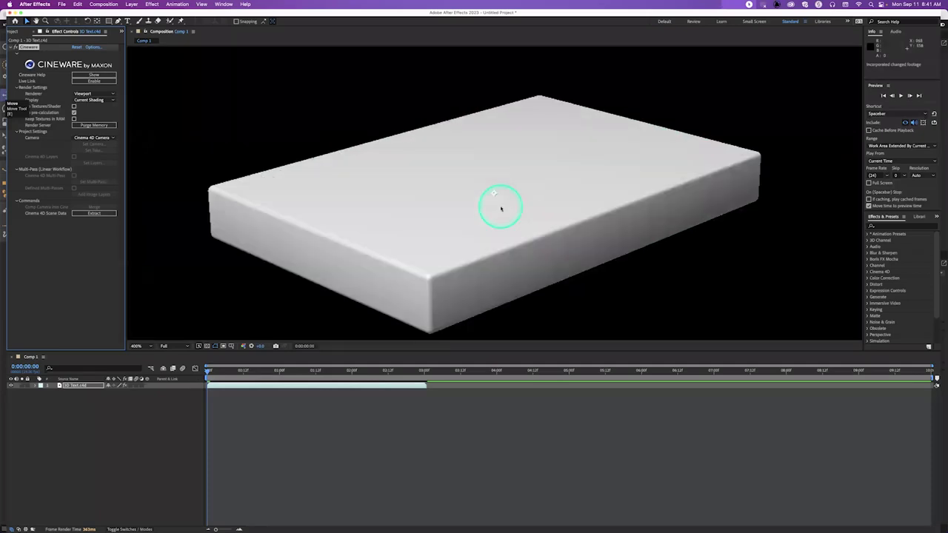
{"action": "scroll", "coordinate": [501, 209], "scroll_direction": "down", "scroll_amount": 1}
{"action": "scroll", "coordinate": [500, 208], "scroll_direction": "up", "scroll_amount": 2}
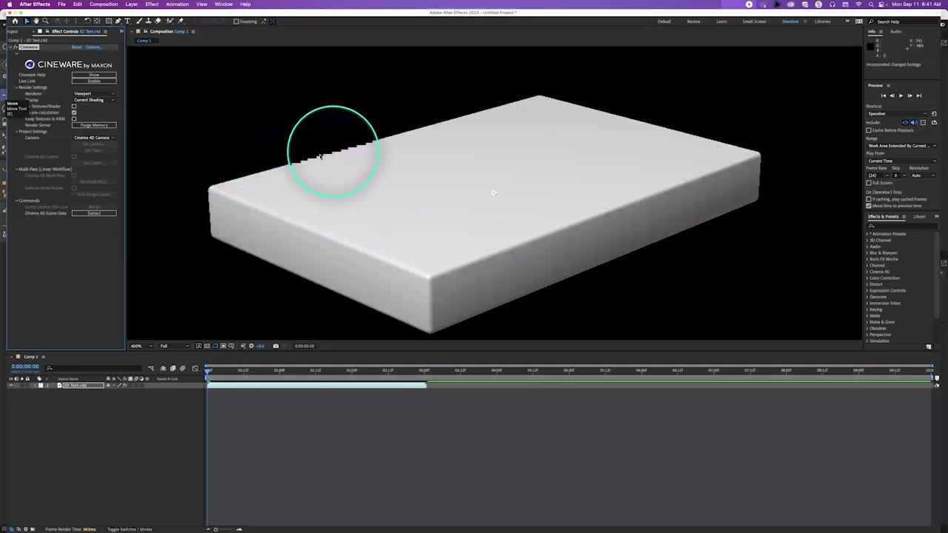
{"action": "key", "text": "comma"}
{"action": "key", "text": "comma"}
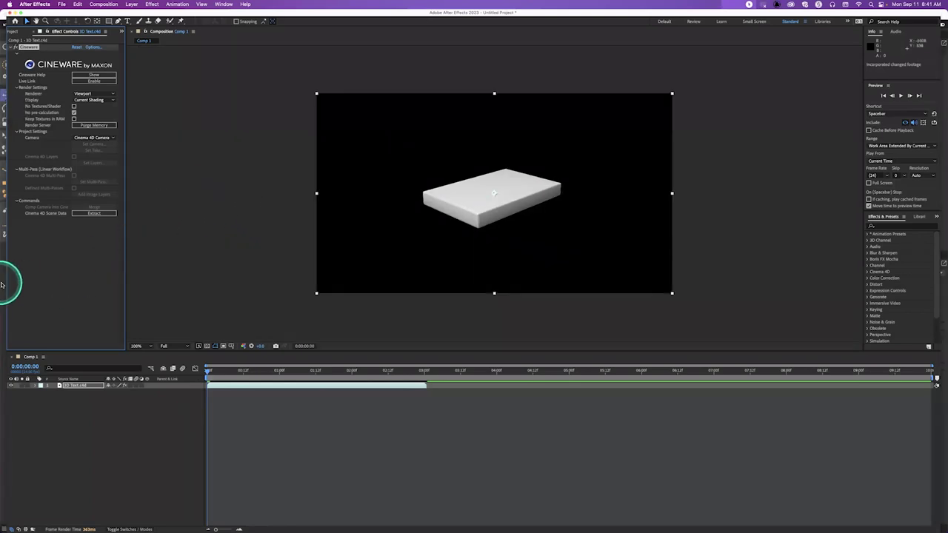
Switch to Cinema 4D, deselect the cube, and render the active view to preview the slab's final quality
{"action": "key", "text": "super+Tab"}
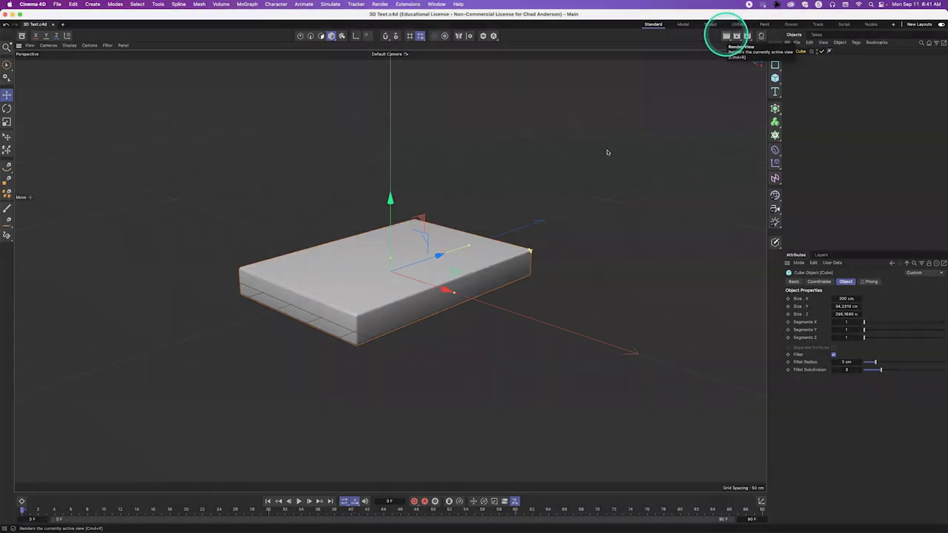
{"action": "left_click", "coordinate": [608, 151]}
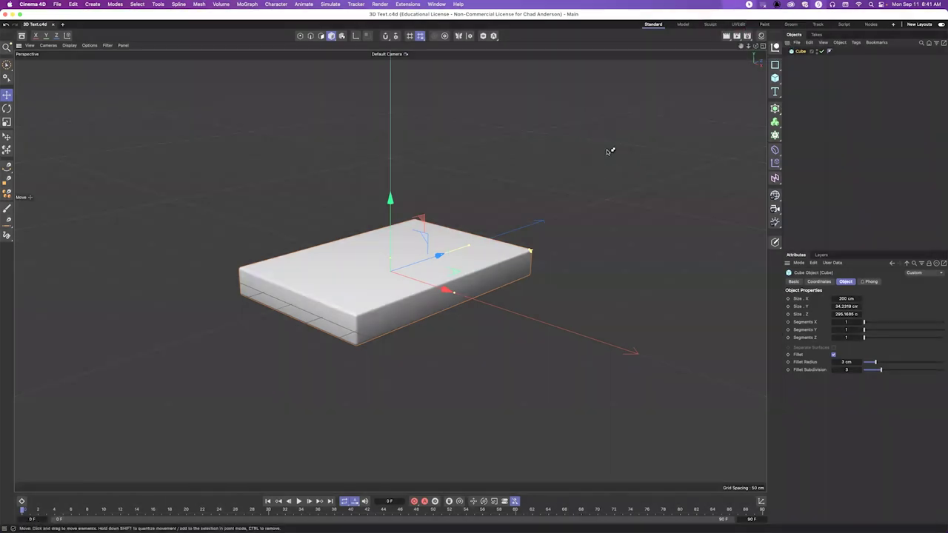
{"action": "key", "text": "super+r"}
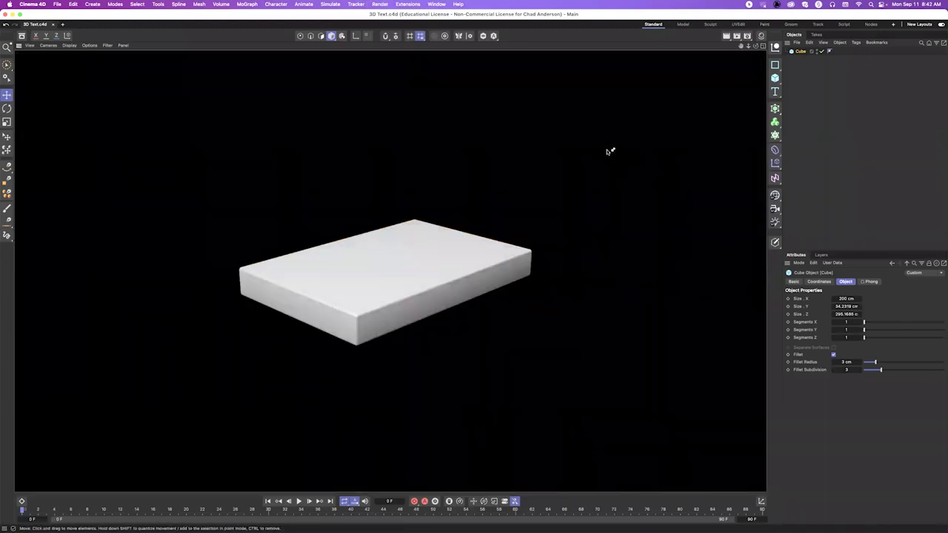
{"action": "left_click", "coordinate": [351, 189]}
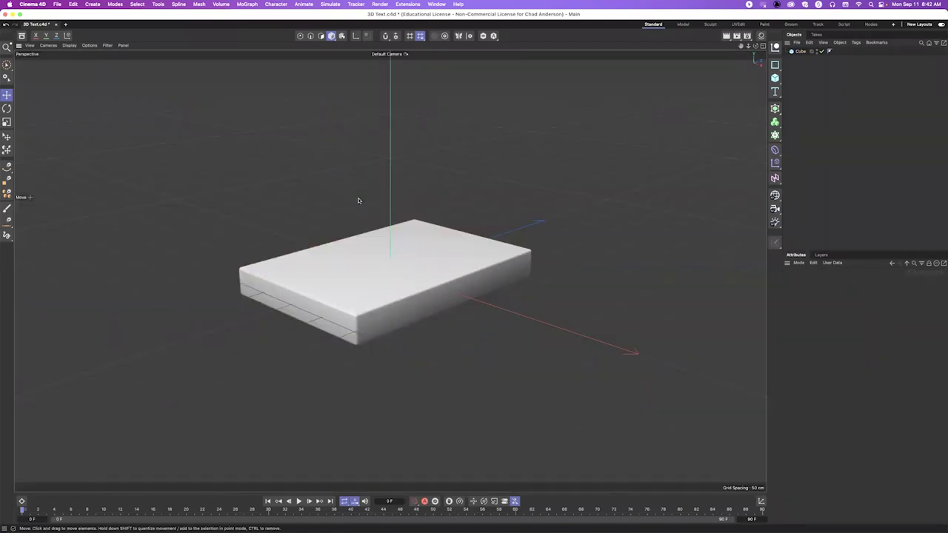
{"action": "key", "text": "super+r"}
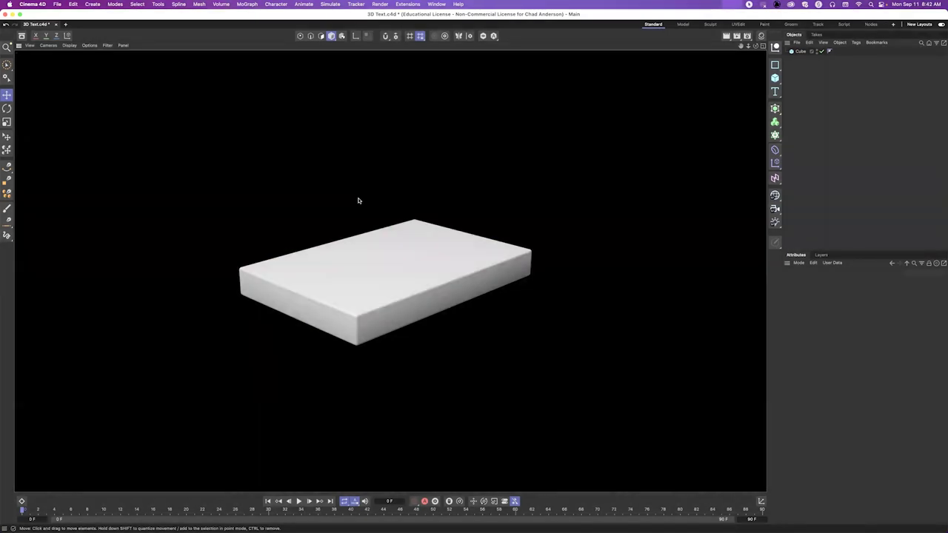
Back in After Effects, try the Viewport (Draft) and Viewport renderers, and set the Cineware renderer to Current
{"action": "key", "text": "super+Tab"}
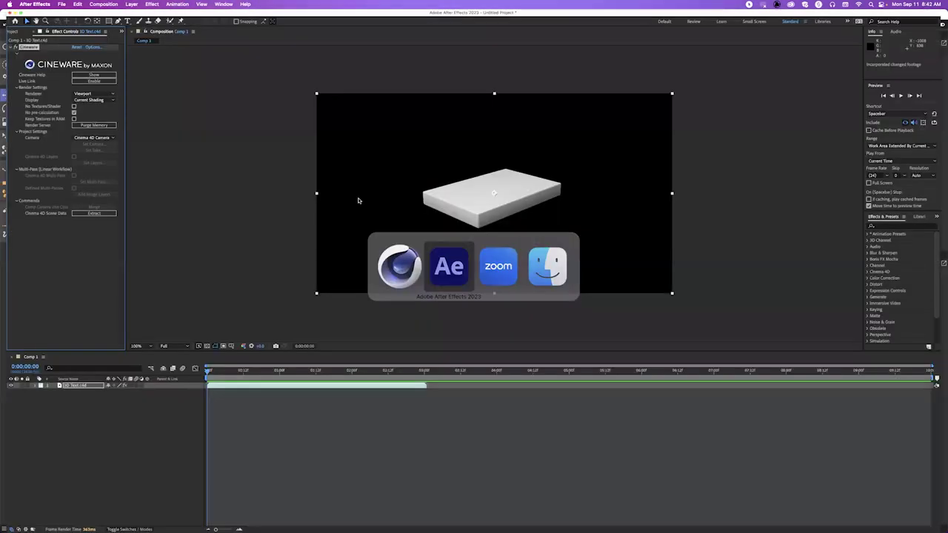
{"action": "left_click", "coordinate": [384, 237]}
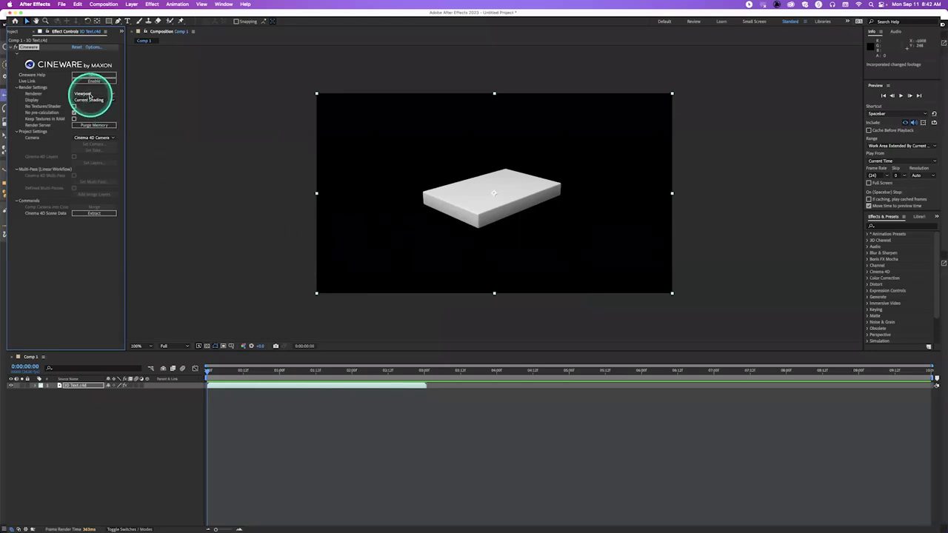
{"action": "left_click", "coordinate": [94, 94]}
{"action": "left_click", "coordinate": [101, 119]}
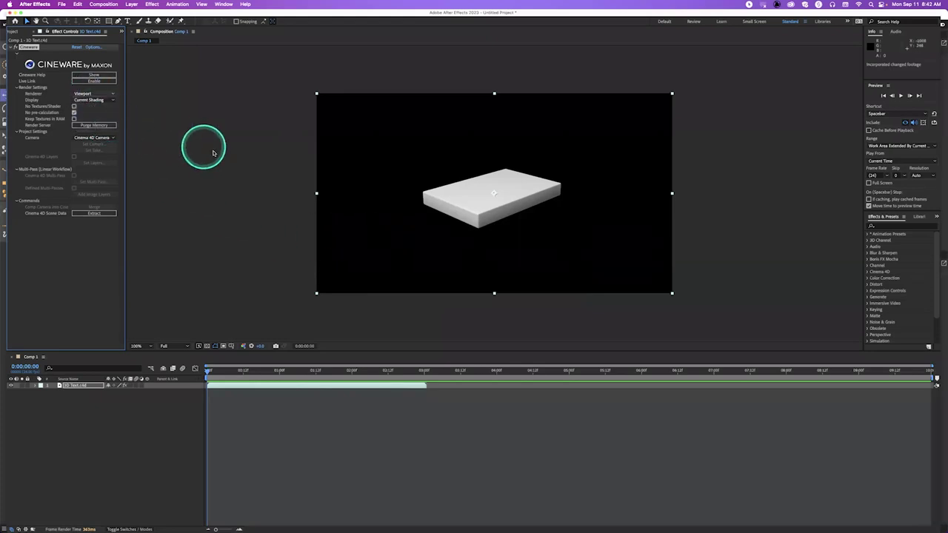
{"action": "left_click", "coordinate": [102, 93]}
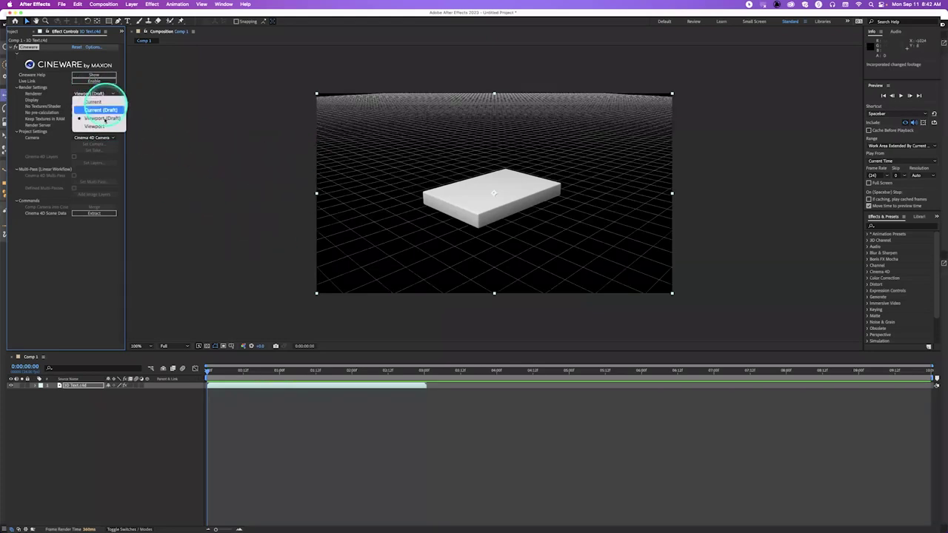
{"action": "left_click", "coordinate": [102, 98]}
{"action": "left_click", "coordinate": [101, 94]}
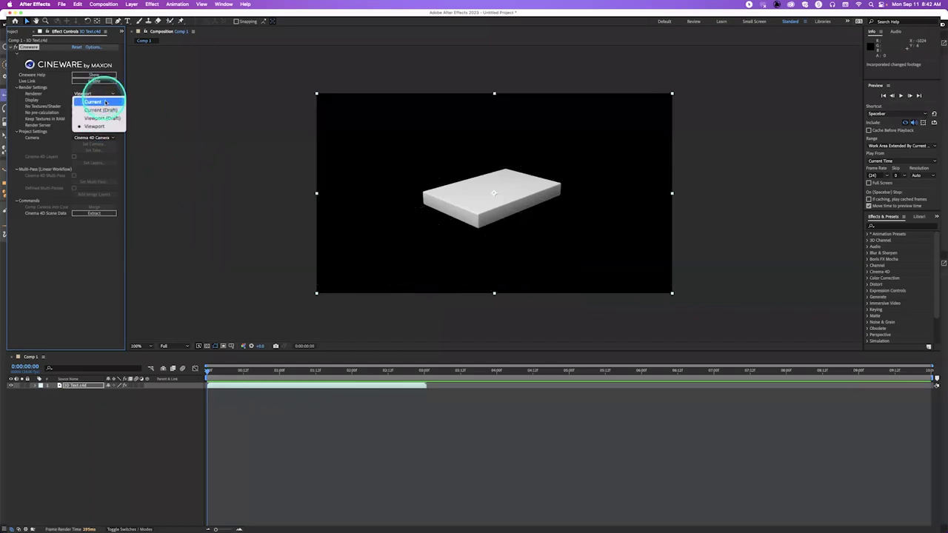
{"action": "left_click", "coordinate": [106, 102]}
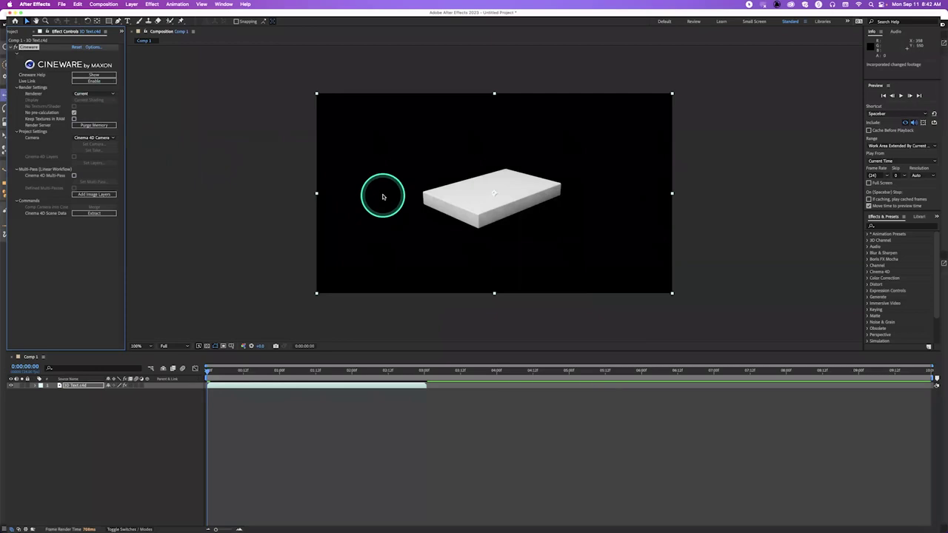
Compare the slab at 400% magnification with the Viewport and Current renderers, ending on Current, and check the frame at 0:00:00:18
{"action": "key", "text": "period"}
{"action": "key", "text": "period"}
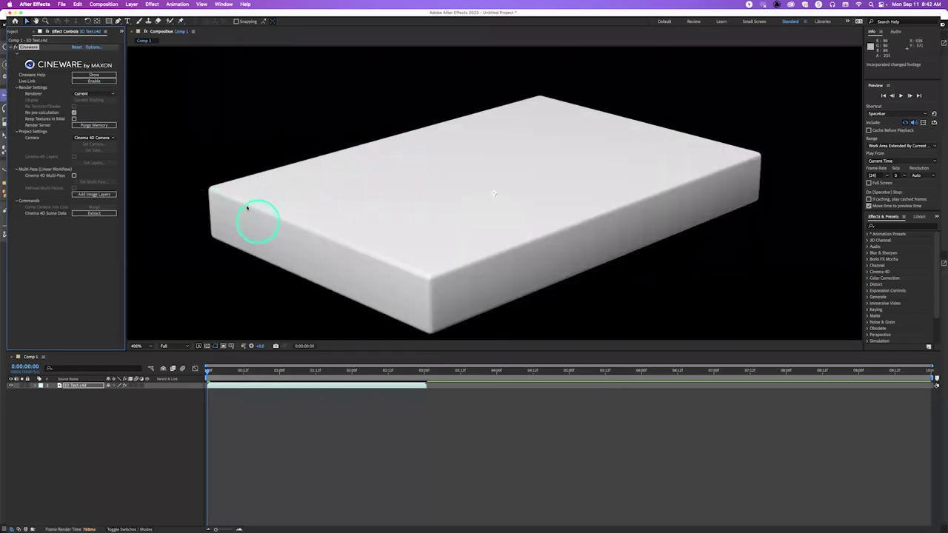
{"action": "left_click", "coordinate": [92, 95]}
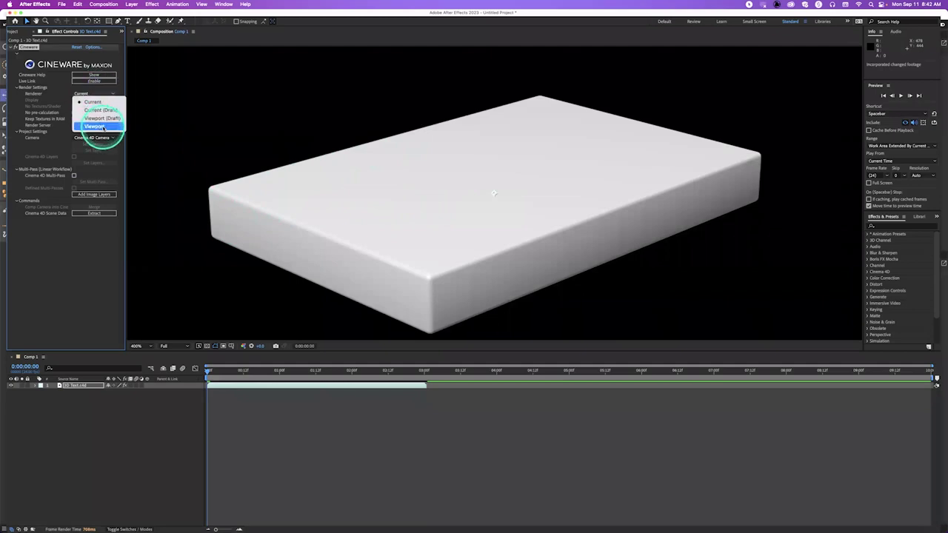
{"action": "left_click", "coordinate": [102, 127]}
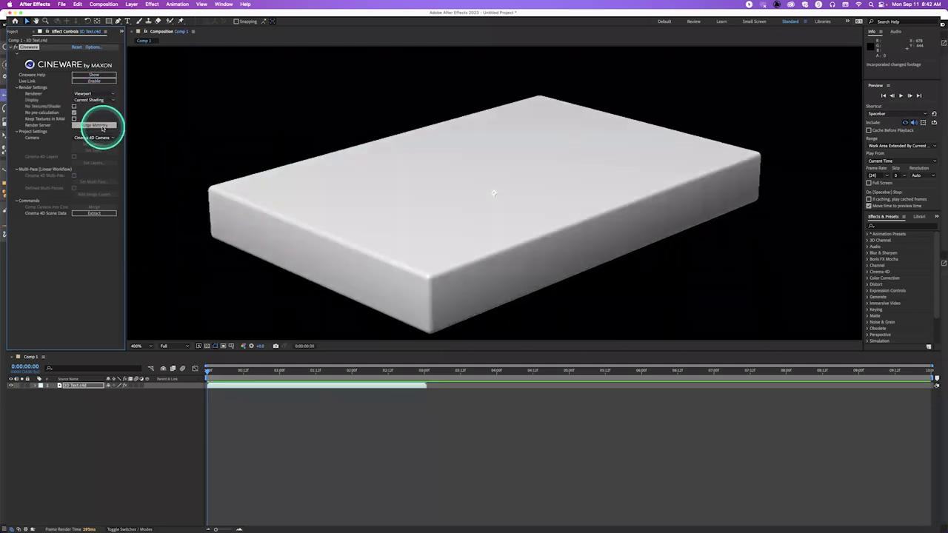
{"action": "left_click", "coordinate": [94, 93]}
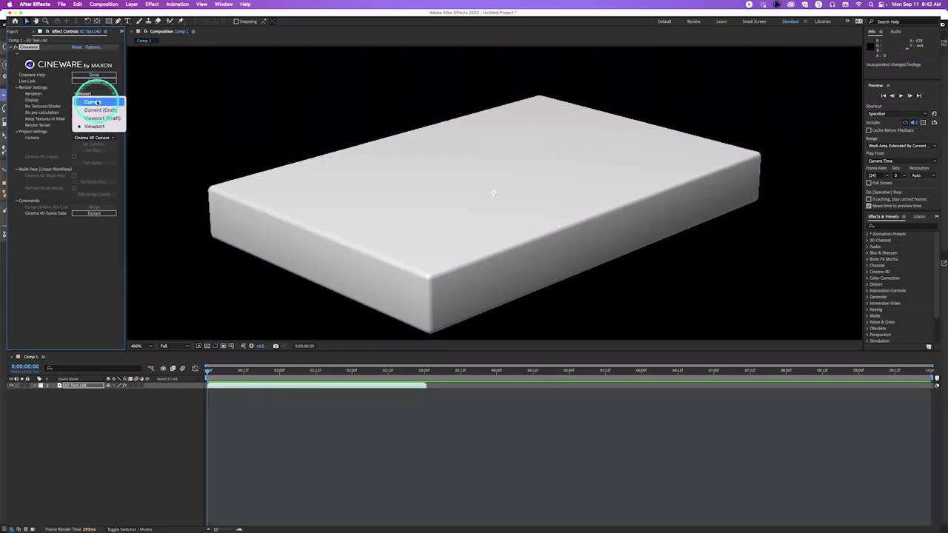
{"action": "left_click", "coordinate": [98, 102]}
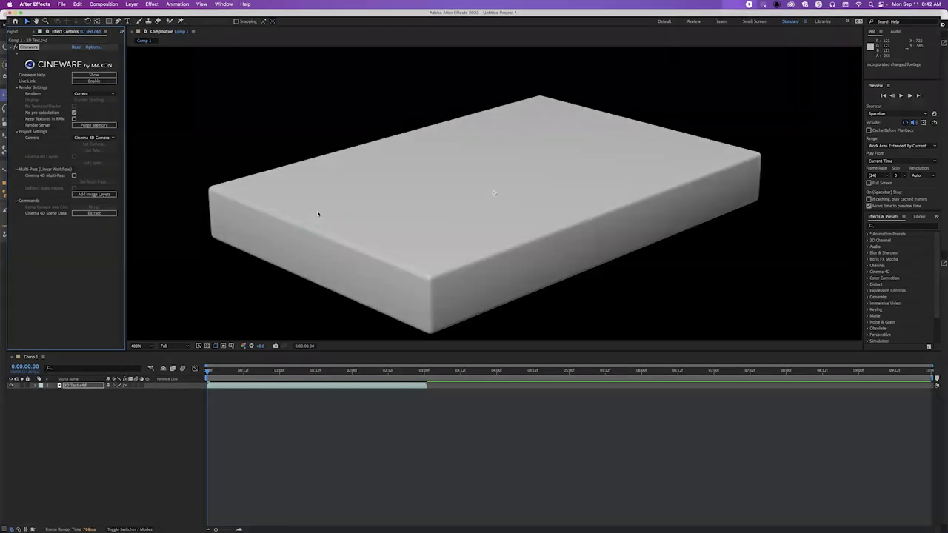
{"action": "left_click", "coordinate": [318, 214]}
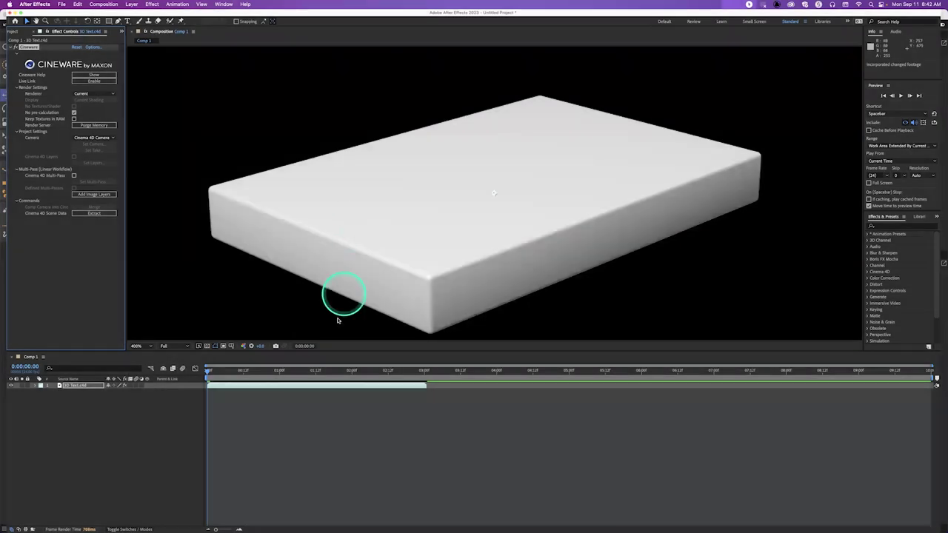
{"action": "left_click", "coordinate": [261, 371]}
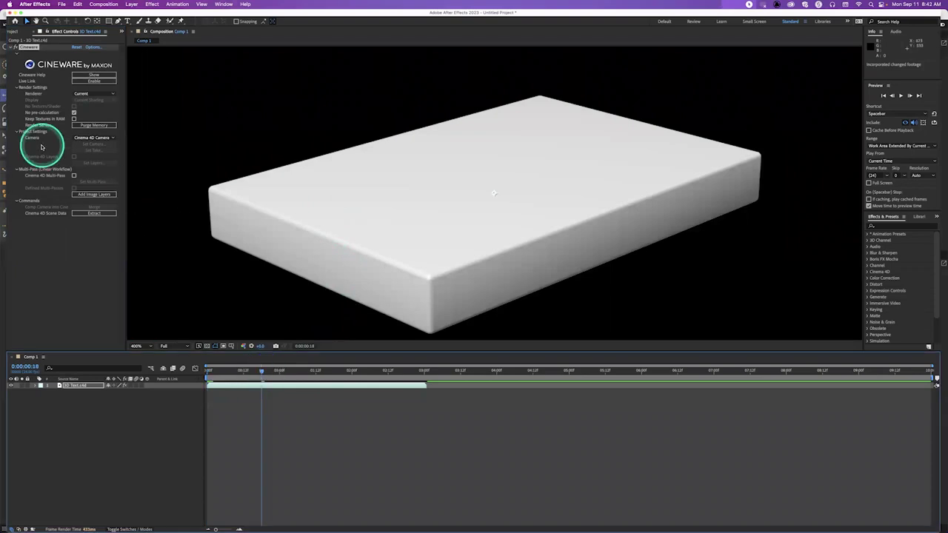
Switch to Cinema 4D, clear the render preview, and search the Asset Browser's materials for "wood"
{"action": "left_click", "coordinate": [2, 269]}
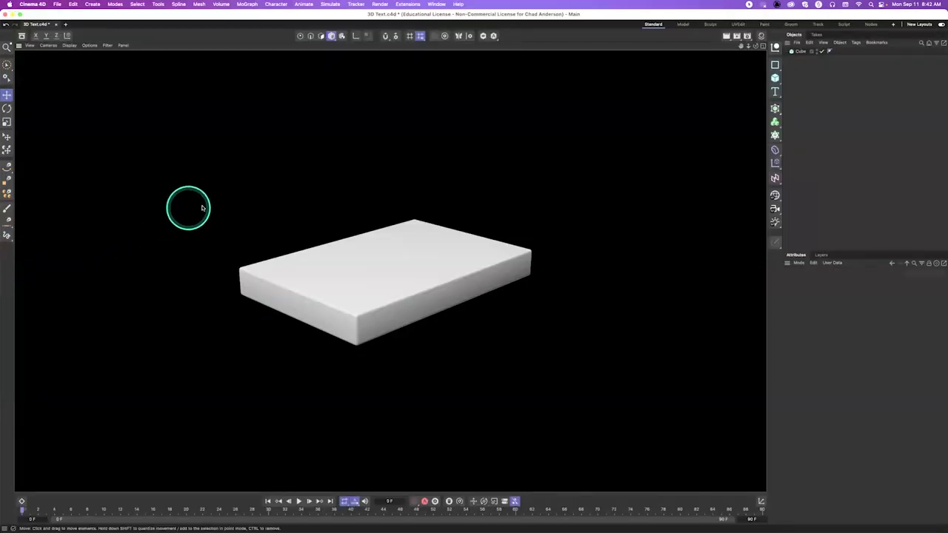
{"action": "left_click", "coordinate": [208, 205]}
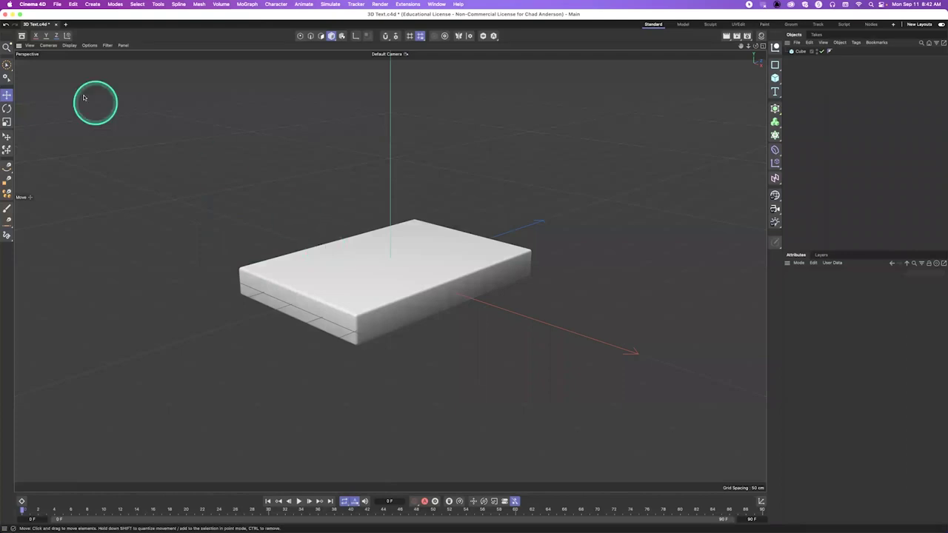
{"action": "left_click", "coordinate": [23, 36]}
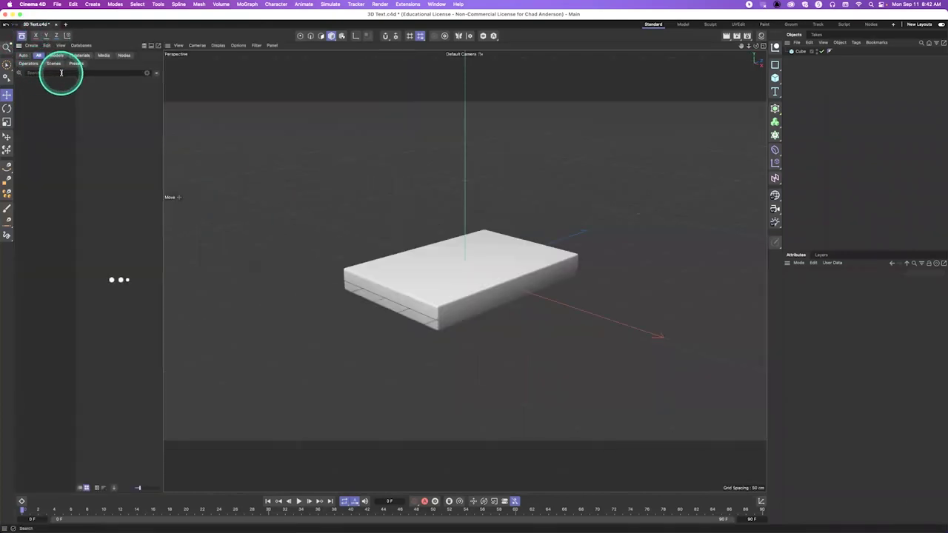
{"action": "left_click", "coordinate": [81, 55]}
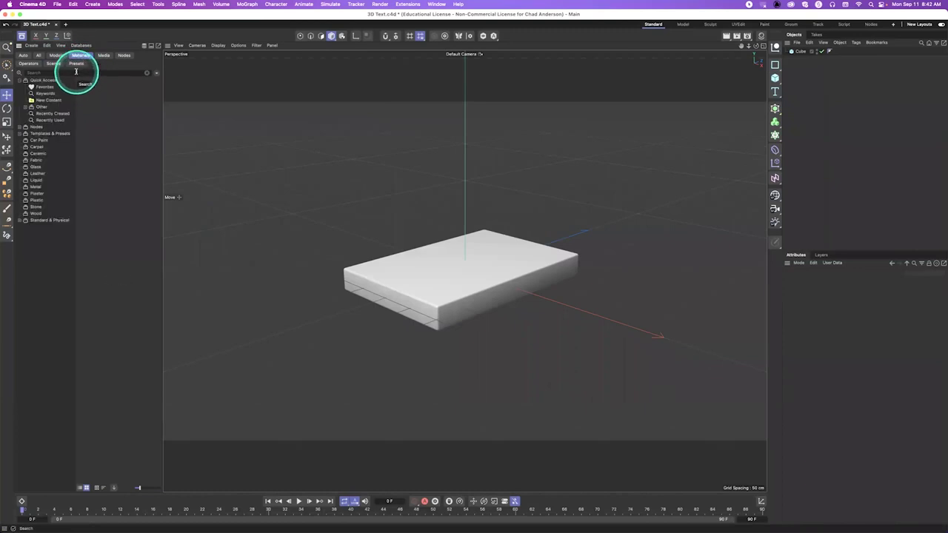
{"action": "left_click", "coordinate": [76, 72]}
{"action": "type", "text": "c"}
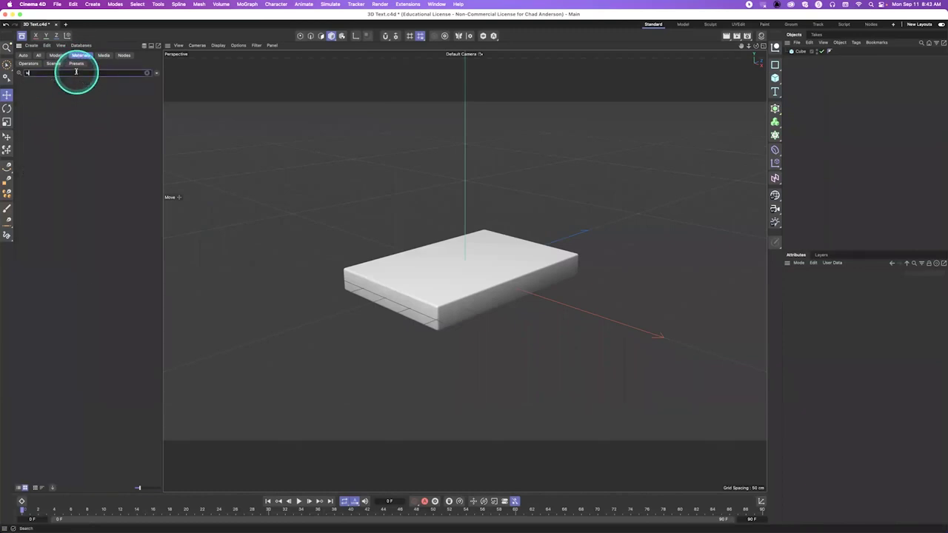
{"action": "type", "text": "ood"}
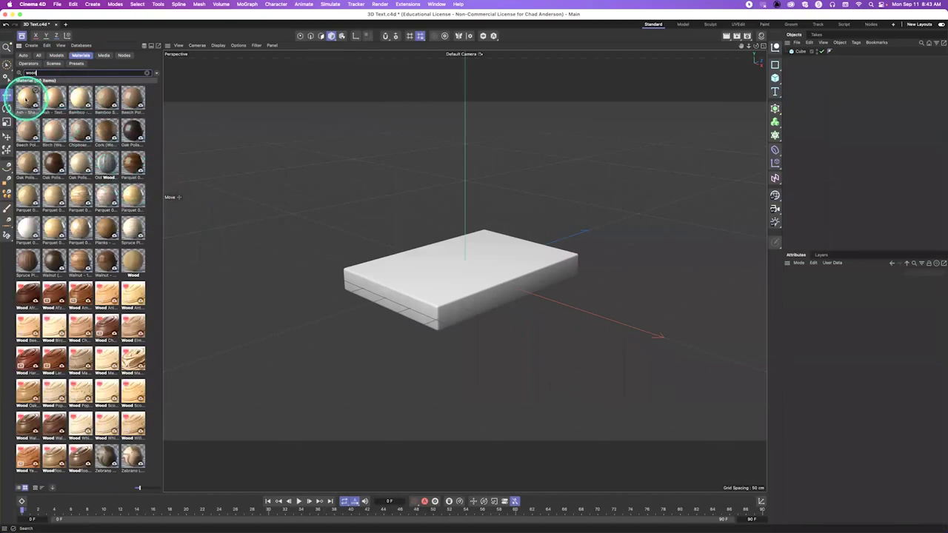
Apply the Ash - Shader wood material to the slab and close the Asset Browser
{"action": "left_click", "coordinate": [53, 100]}
{"action": "left_click_drag", "start_coordinate": [408, 299], "coordinate": [408, 299]}
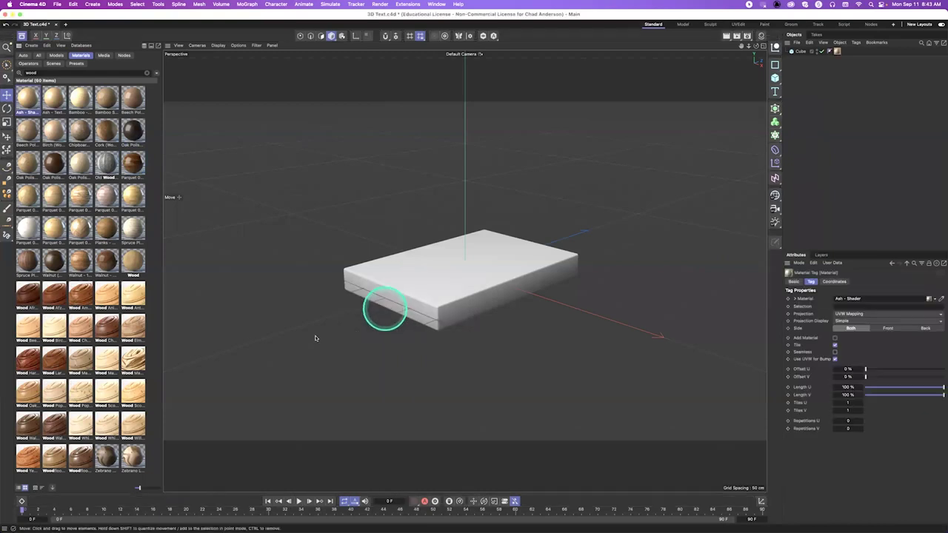
{"action": "left_click", "coordinate": [22, 36]}
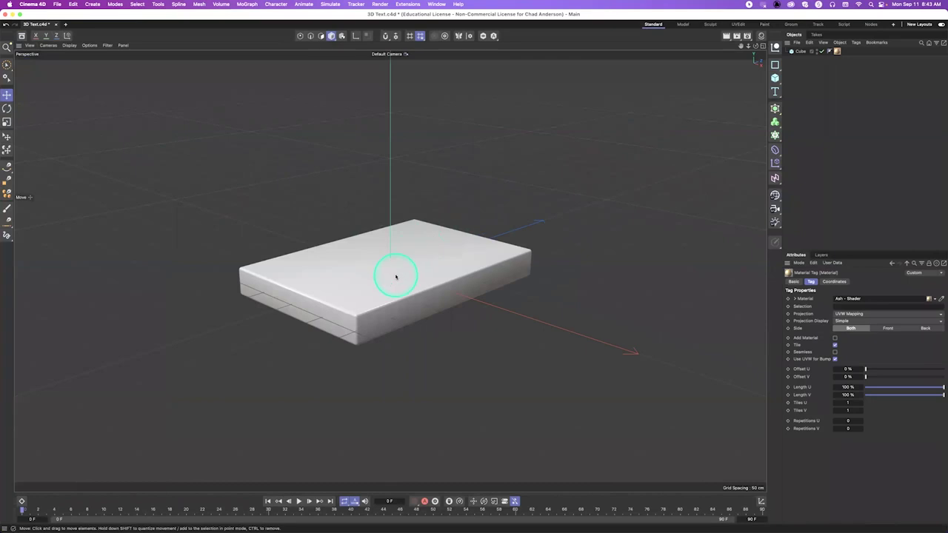
Select the cube, render the active view to preview the wood material, and save the scene
{"action": "left_click", "coordinate": [395, 277]}
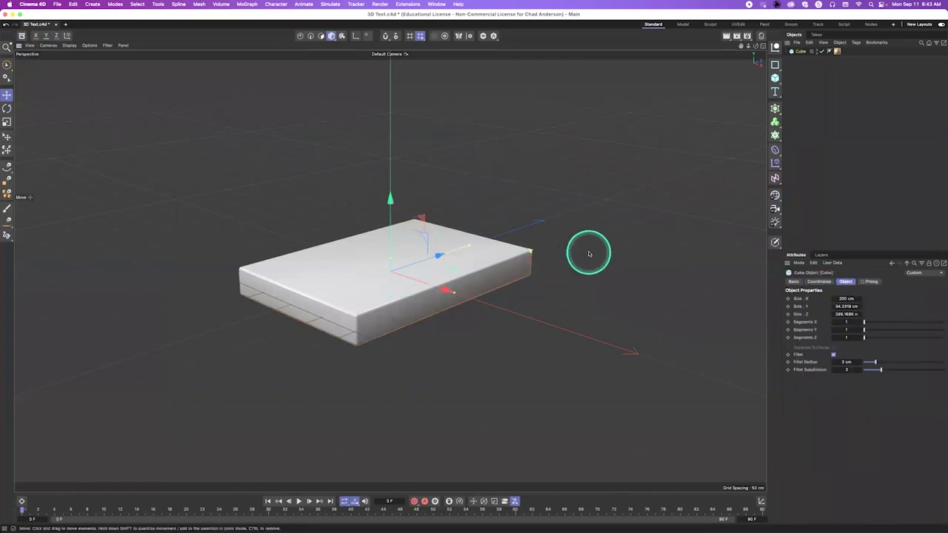
{"action": "key", "text": "shift+r"}
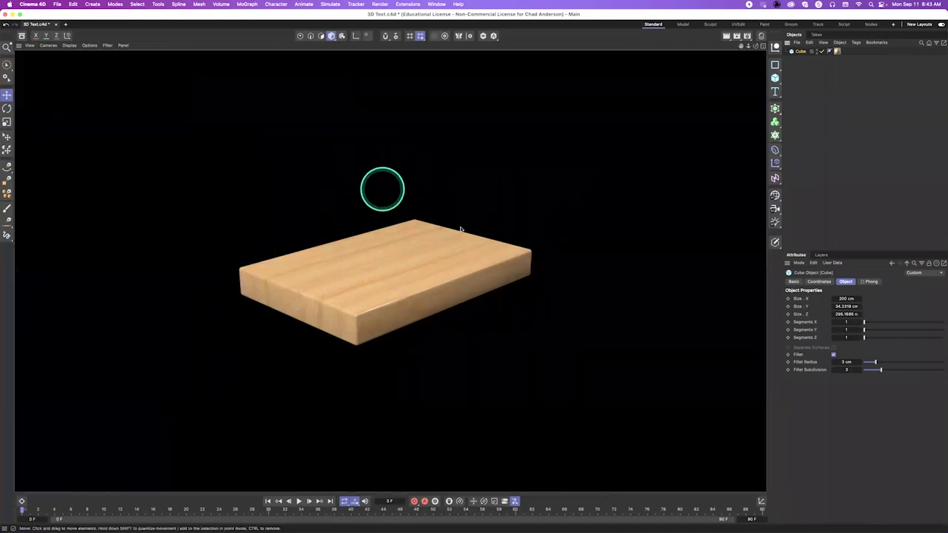
{"action": "left_click", "coordinate": [503, 249]}
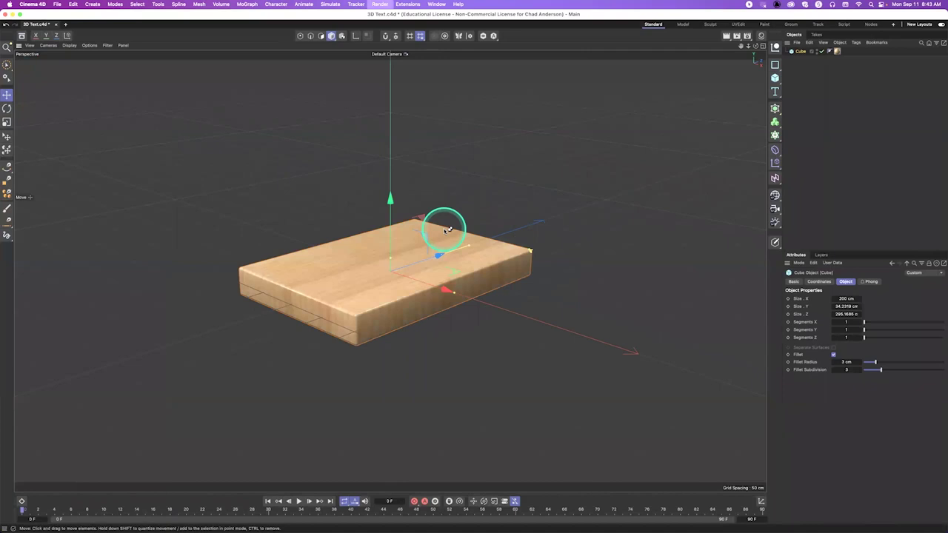
{"action": "key", "text": "super+r"}
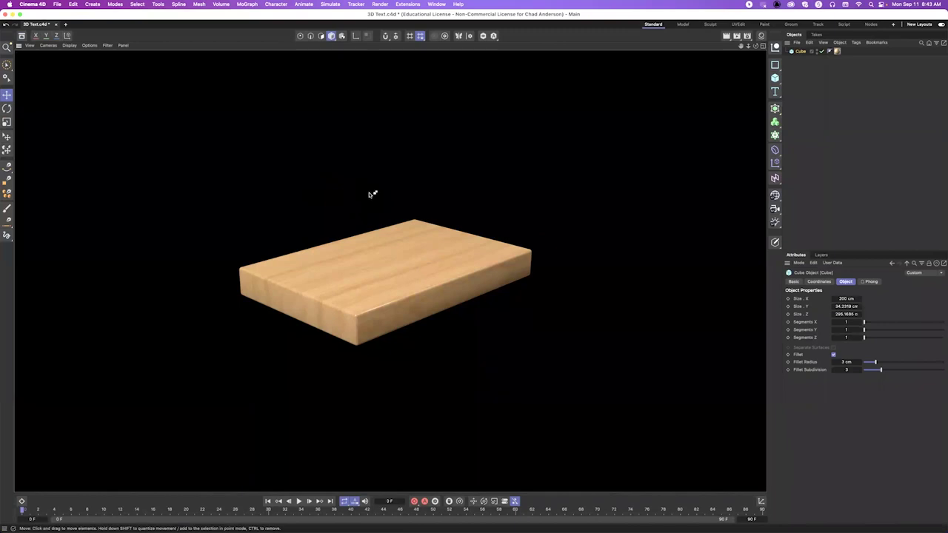
{"action": "key", "text": "super+s"}
Back in After Effects, compare the wooden slab with the Viewport renderer at 0:00:00:12 and the Current renderer at 0:00:01:03
{"action": "key", "text": "super+Tab"}
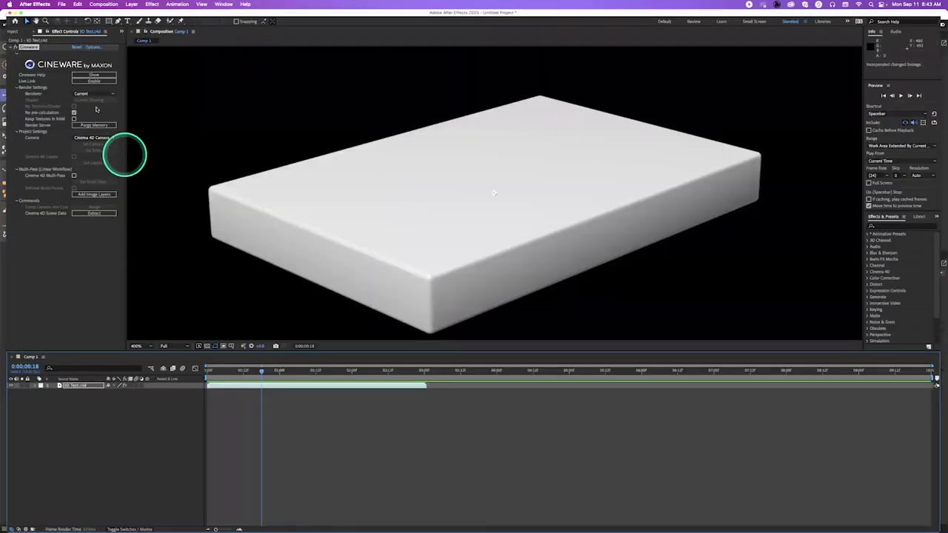
{"action": "left_click", "coordinate": [94, 93]}
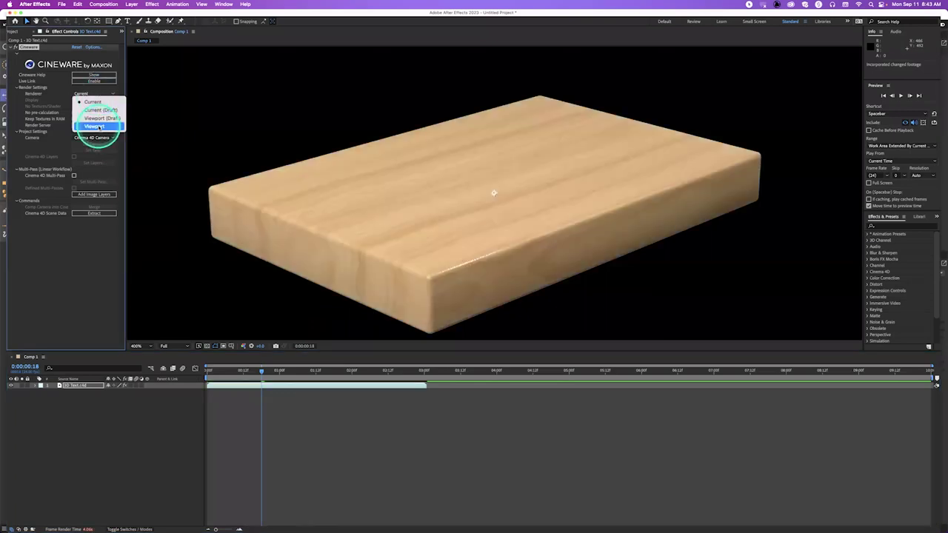
{"action": "left_click", "coordinate": [97, 126]}
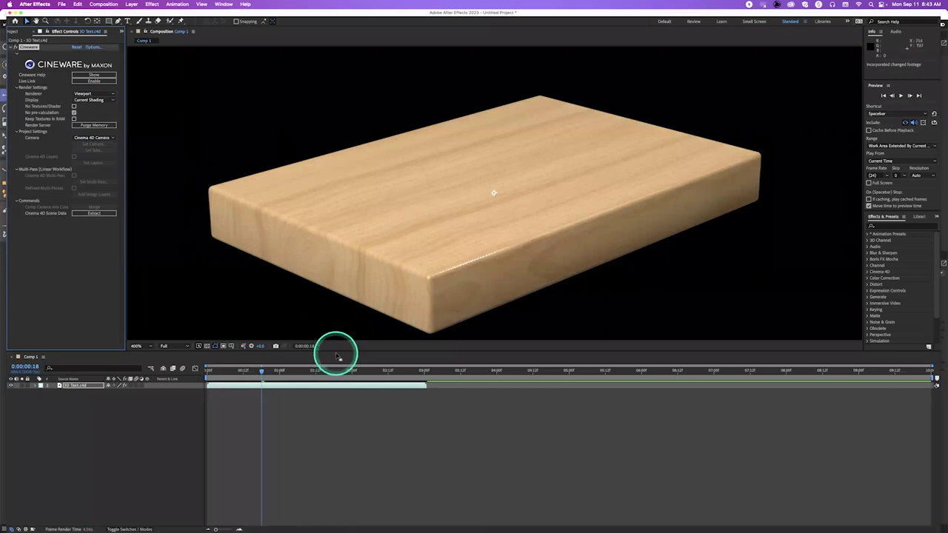
{"action": "left_click", "coordinate": [243, 371]}
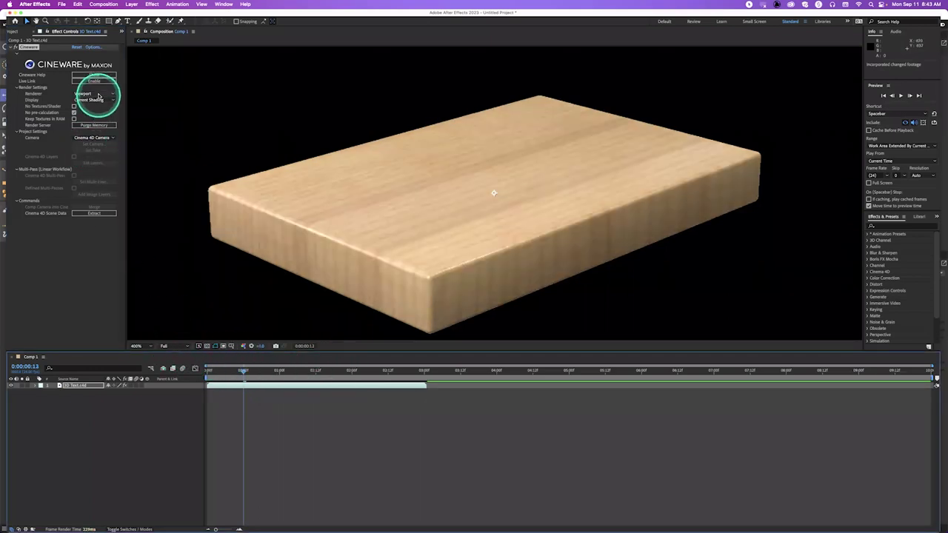
{"action": "left_click", "coordinate": [97, 94]}
{"action": "left_click", "coordinate": [95, 108]}
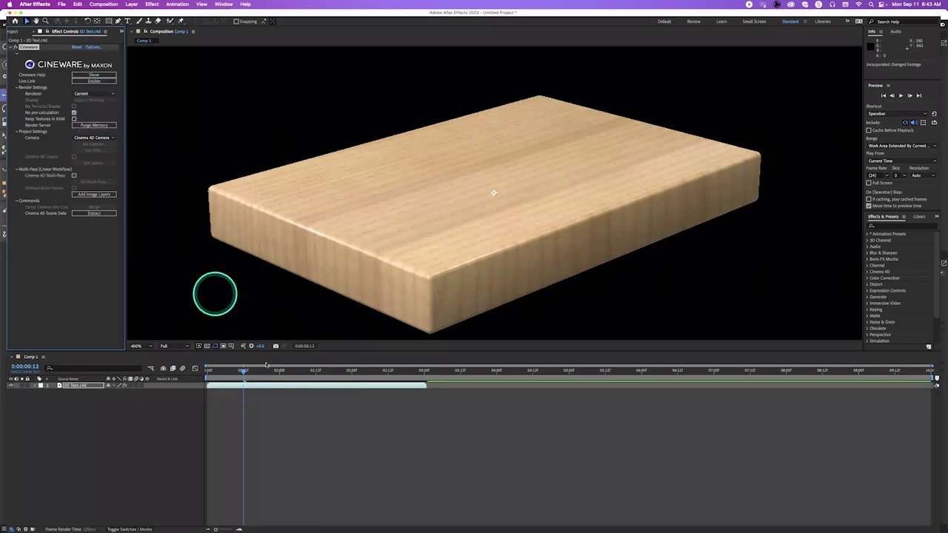
{"action": "left_click_drag", "start_coordinate": [266, 367], "coordinate": [288, 370]}
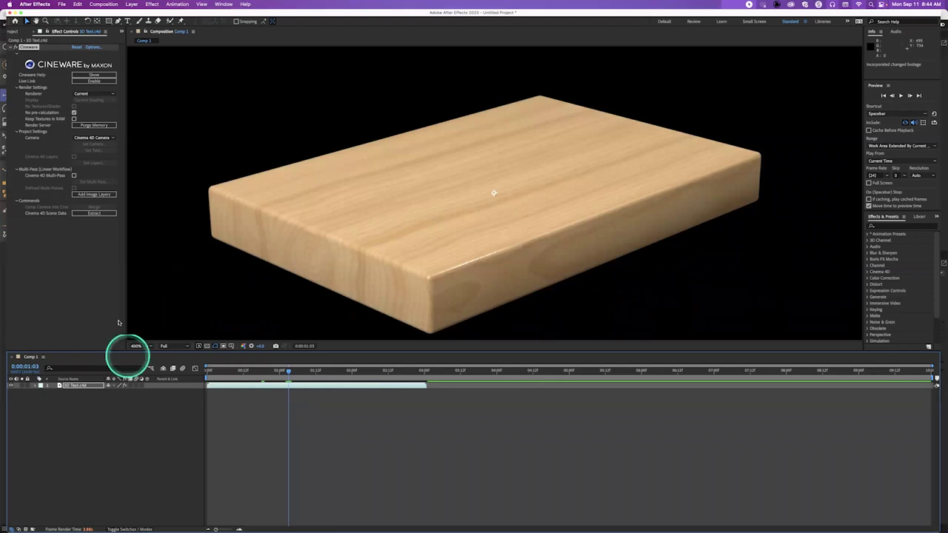
Delete the 3D Text.c4d footage from the project along with its use in Comp 1
{"action": "left_click", "coordinate": [17, 31]}
{"action": "left_click", "coordinate": [86, 201]}
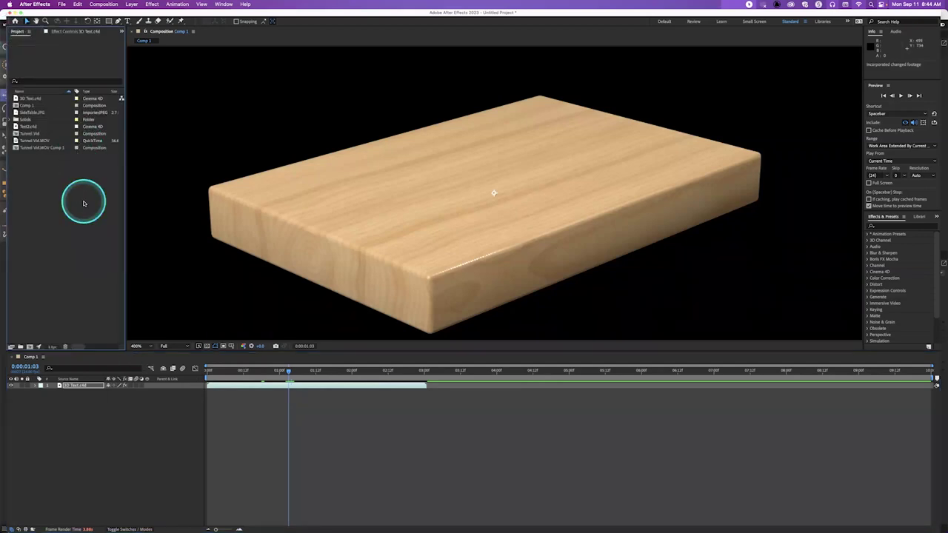
{"action": "key", "text": "comma"}
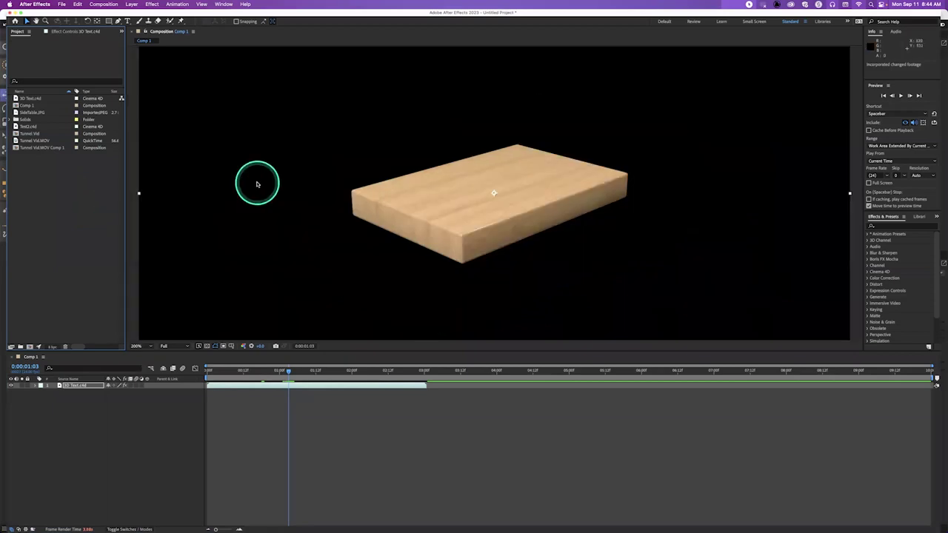
{"action": "left_click", "coordinate": [33, 99]}
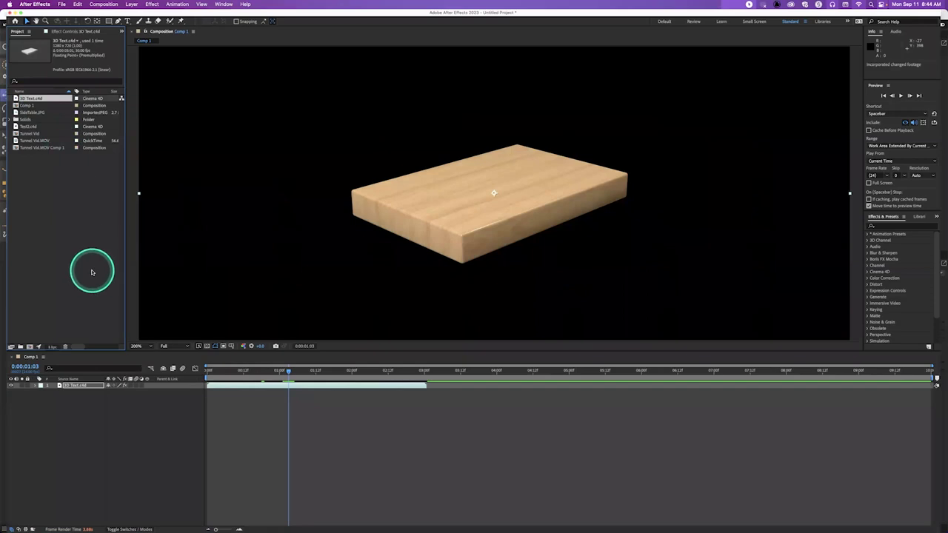
{"action": "key", "text": "Delete"}
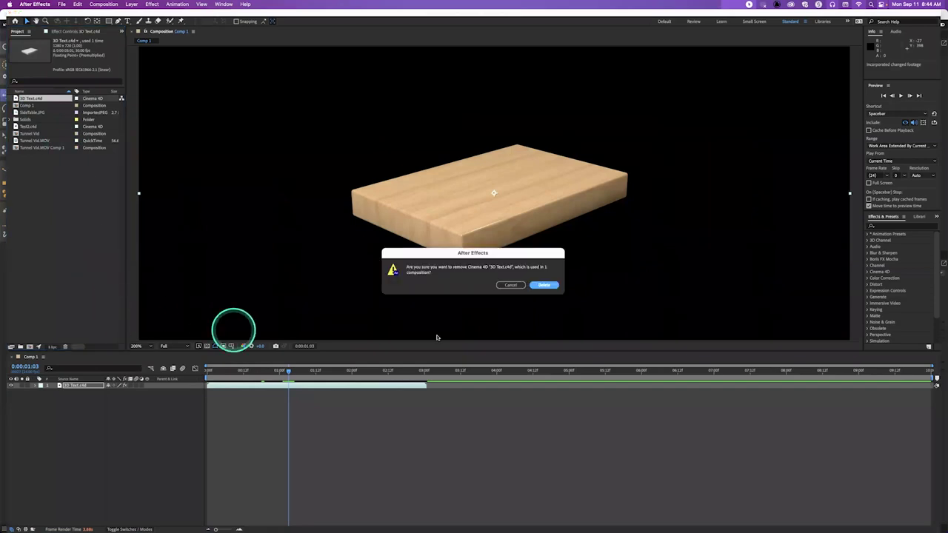
{"action": "left_click", "coordinate": [546, 286]}
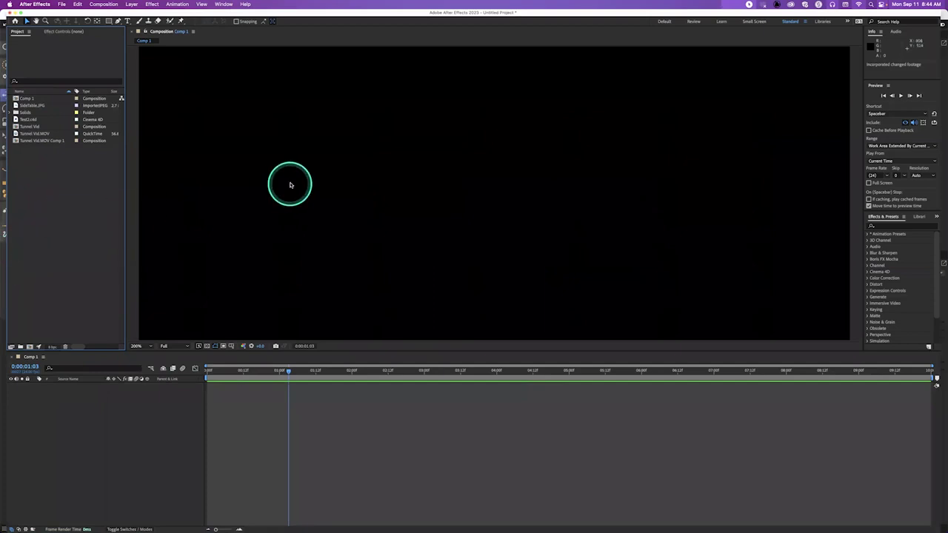
Add SideTable.JPG to Comp 1 as a layer and fit it to the composition's size
{"action": "key", "text": "comma"}
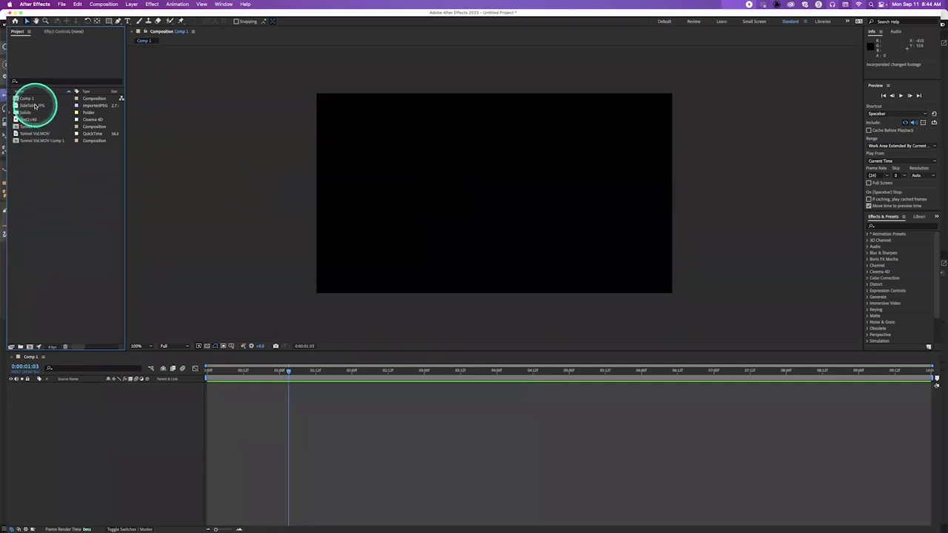
{"action": "left_click_drag", "start_coordinate": [33, 105], "coordinate": [126, 411]}
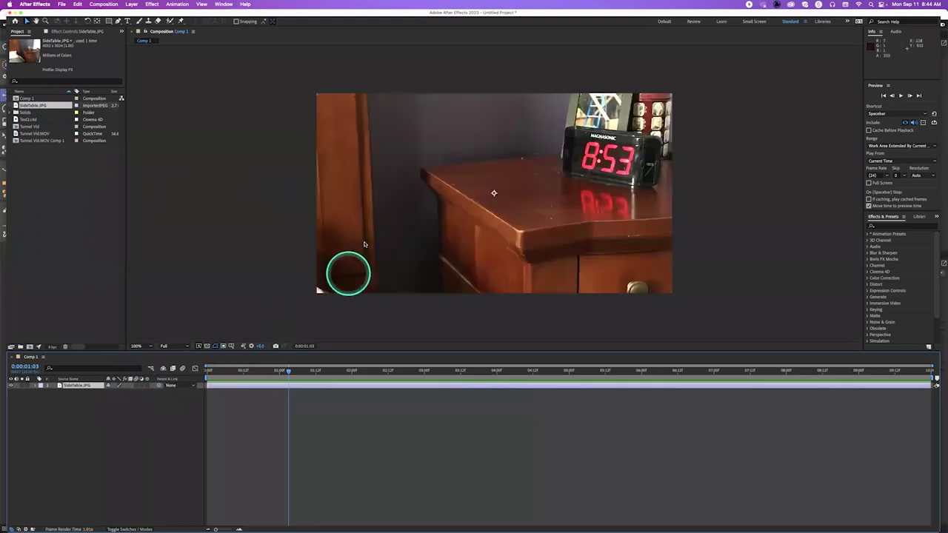
{"action": "key", "text": "comma"}
{"action": "key", "text": "comma"}
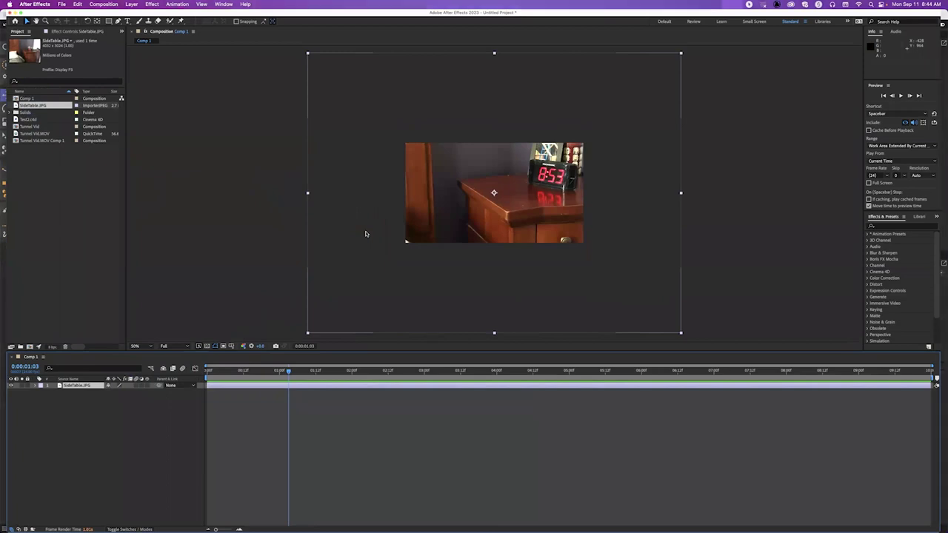
{"action": "key", "text": "super+alt+f"}
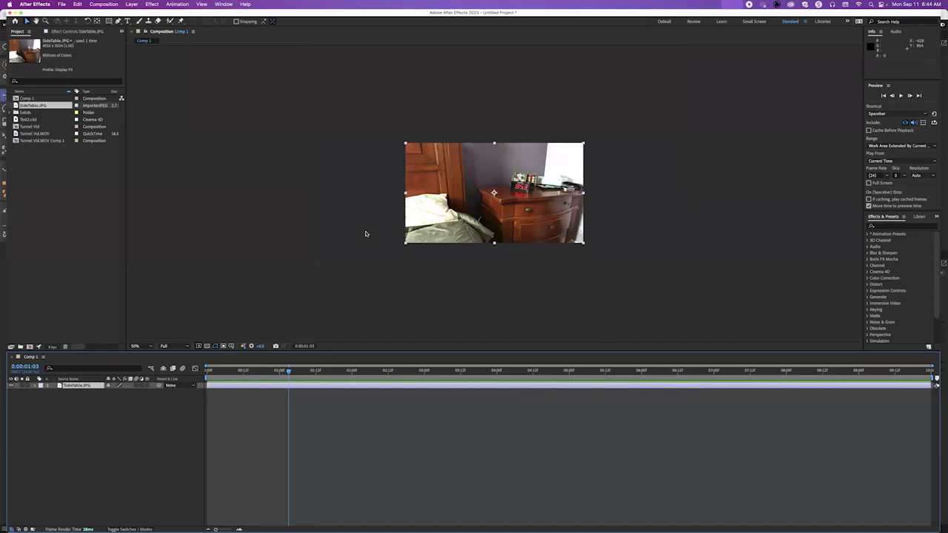
{"action": "key", "text": "period"}
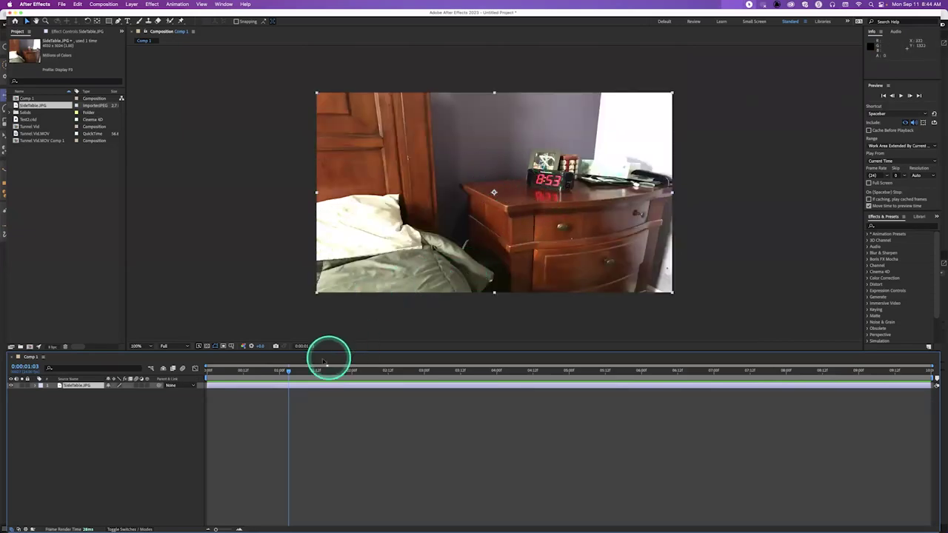
Create a Cinema 4D layer in Comp 1, saving it as 3D Text.c4d on the Desktop and replacing the existing file
{"action": "left_click_drag", "start_coordinate": [288, 370], "coordinate": [193, 375]}
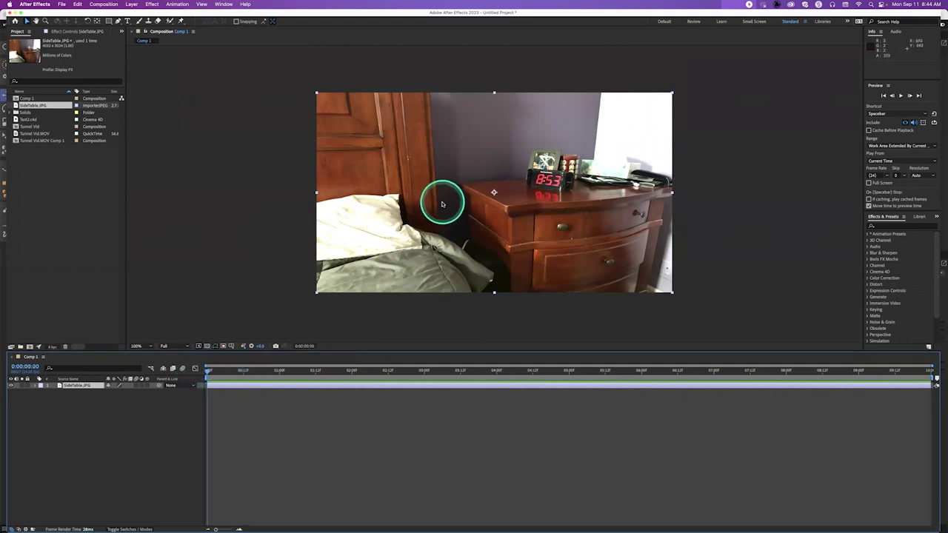
{"action": "left_click", "coordinate": [134, 5]}
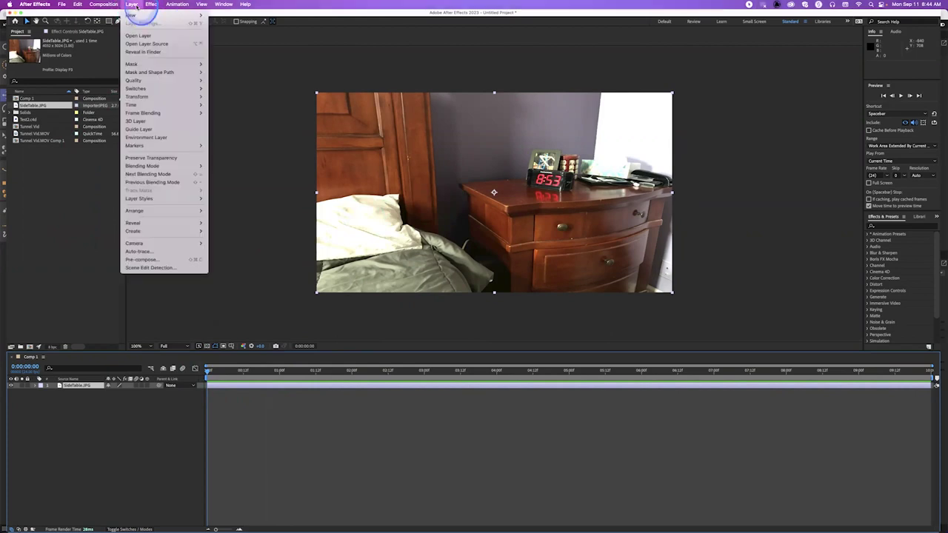
{"action": "mouse_move", "coordinate": [141, 15]}
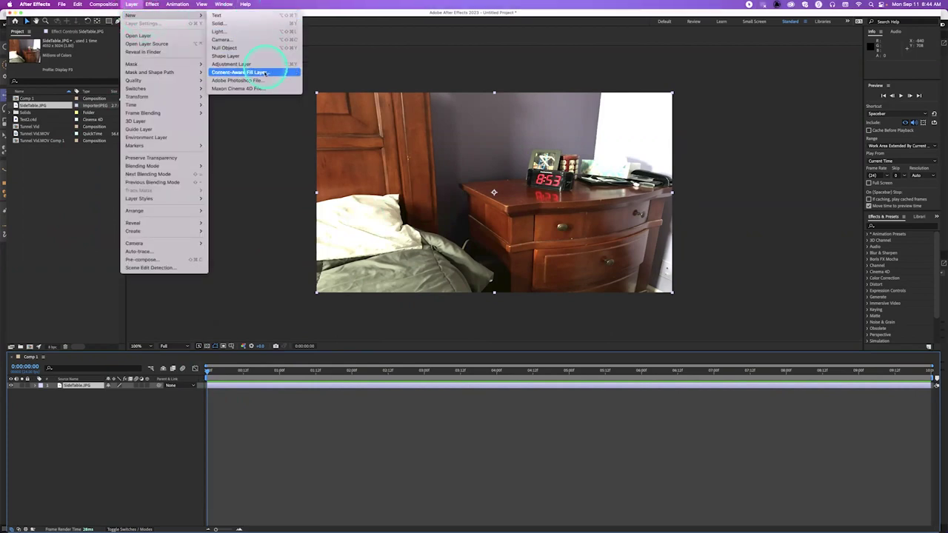
{"action": "left_click", "coordinate": [259, 89]}
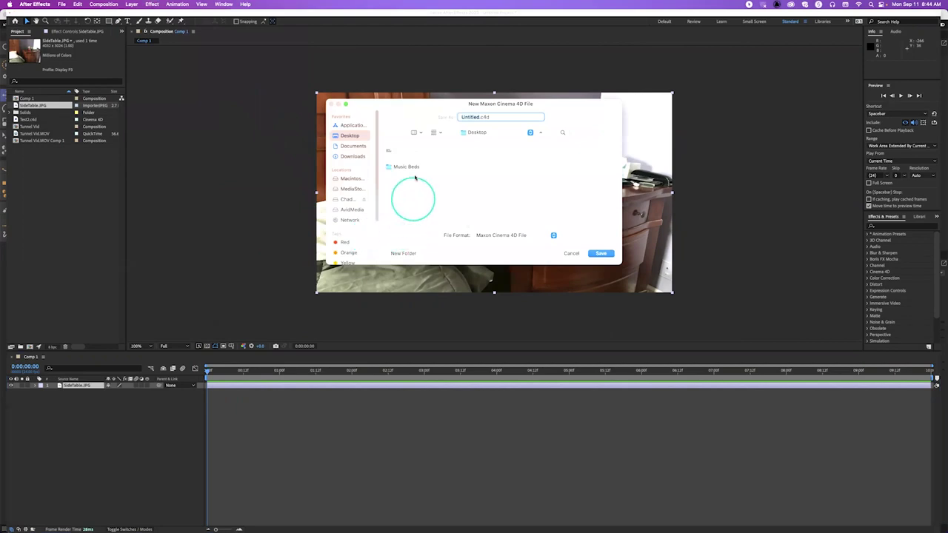
{"action": "left_click", "coordinate": [410, 148]}
{"action": "type", "text": "3D Text"}
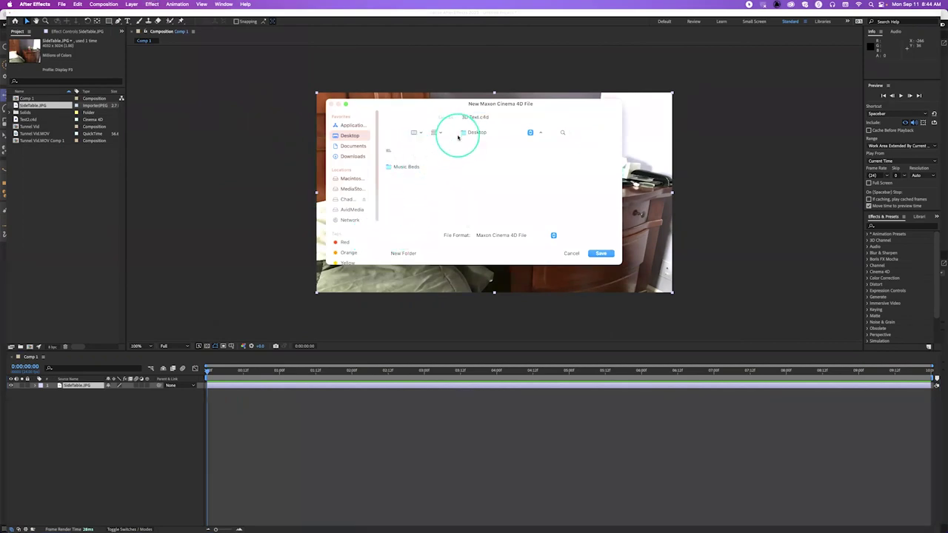
{"action": "left_click", "coordinate": [435, 198]}
{"action": "left_click", "coordinate": [590, 258]}
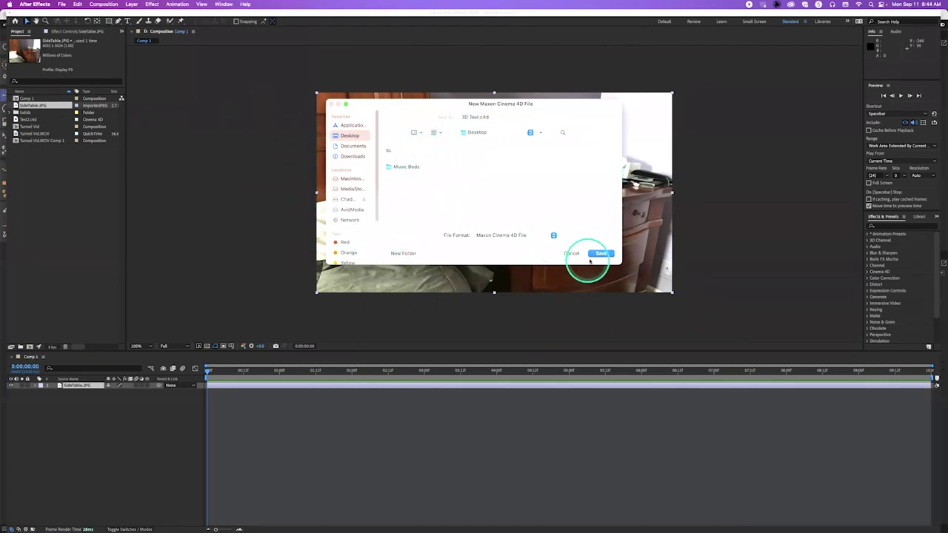
{"action": "left_click", "coordinate": [602, 254]}
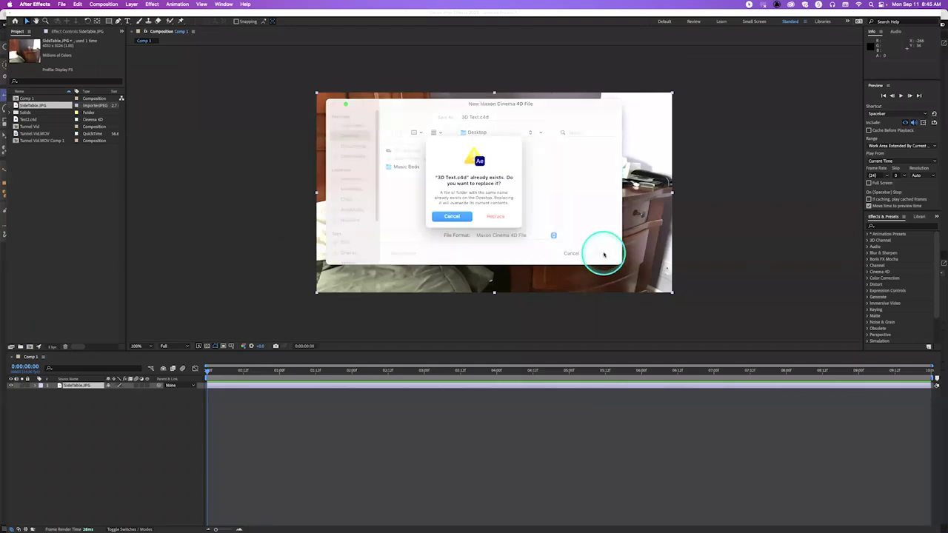
{"action": "left_click", "coordinate": [510, 217]}
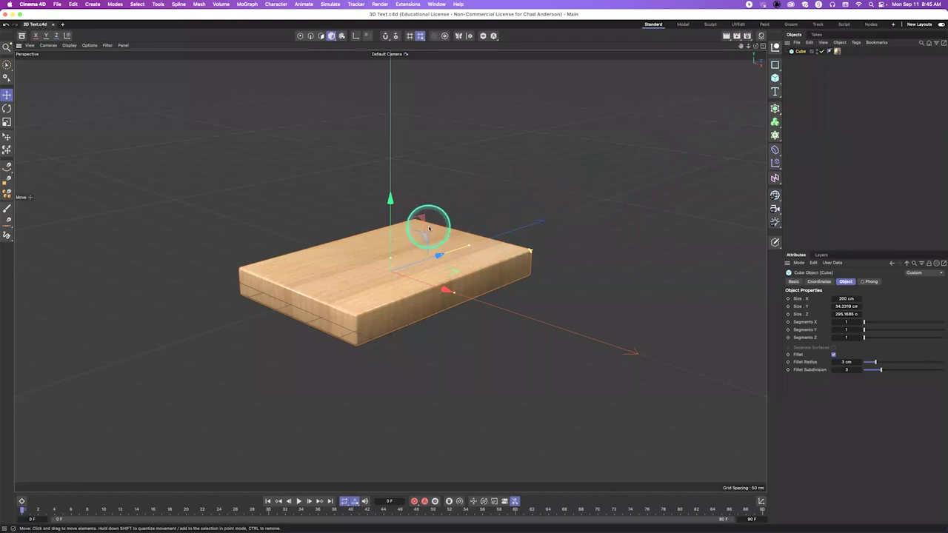
Save the wooden slab scene in Cinema 4D and check the 3D Text.c4d layer in After Effects at 0:00:00:11
{"action": "left_click_drag", "start_coordinate": [451, 268], "coordinate": [453, 270]}
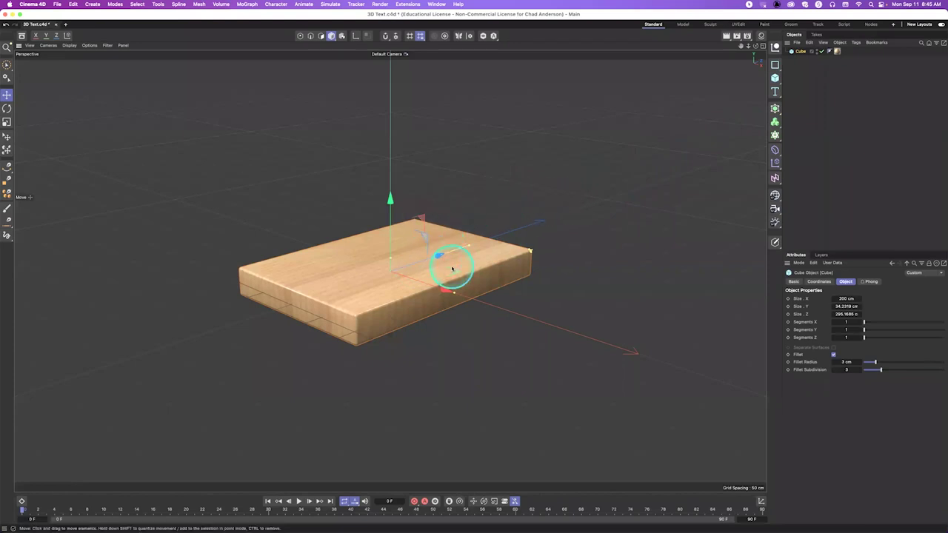
{"action": "key", "text": "super+s"}
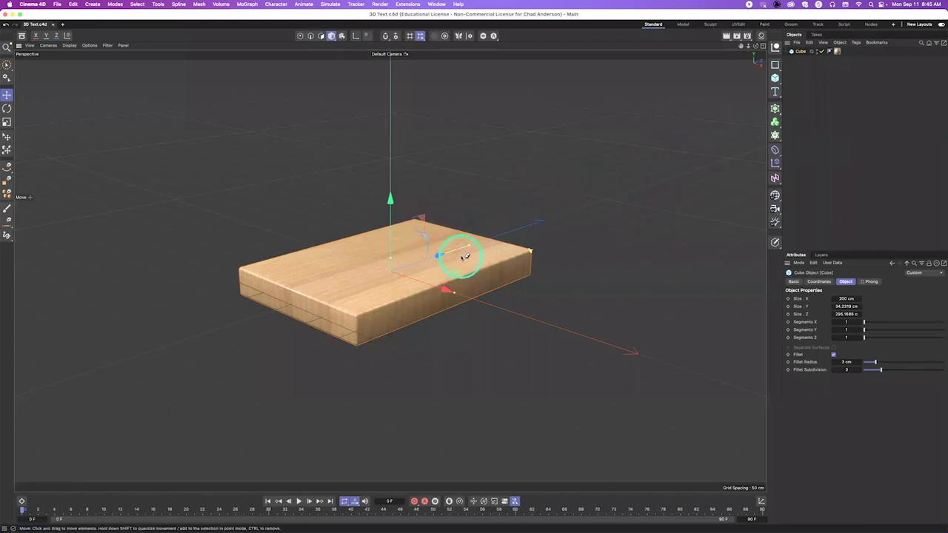
{"action": "key", "text": "super+Tab"}
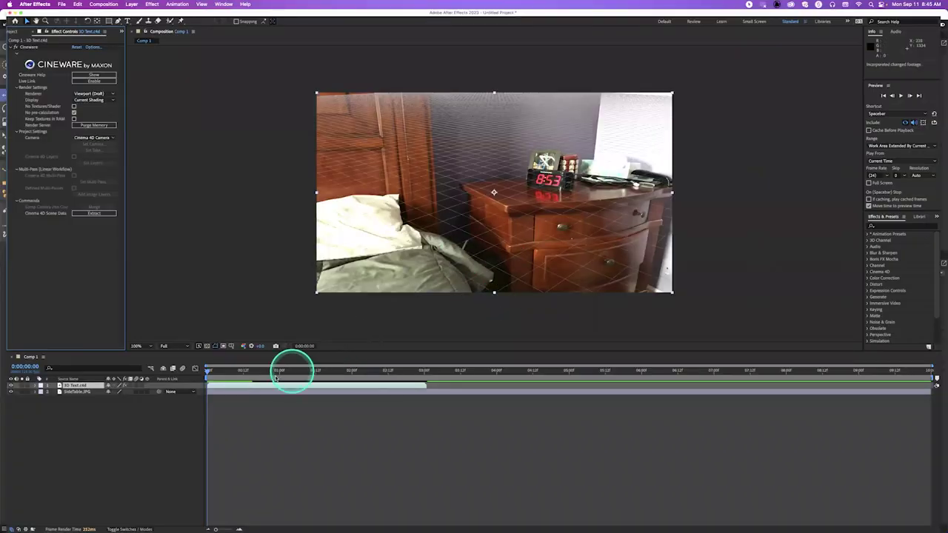
{"action": "left_click", "coordinate": [240, 370]}
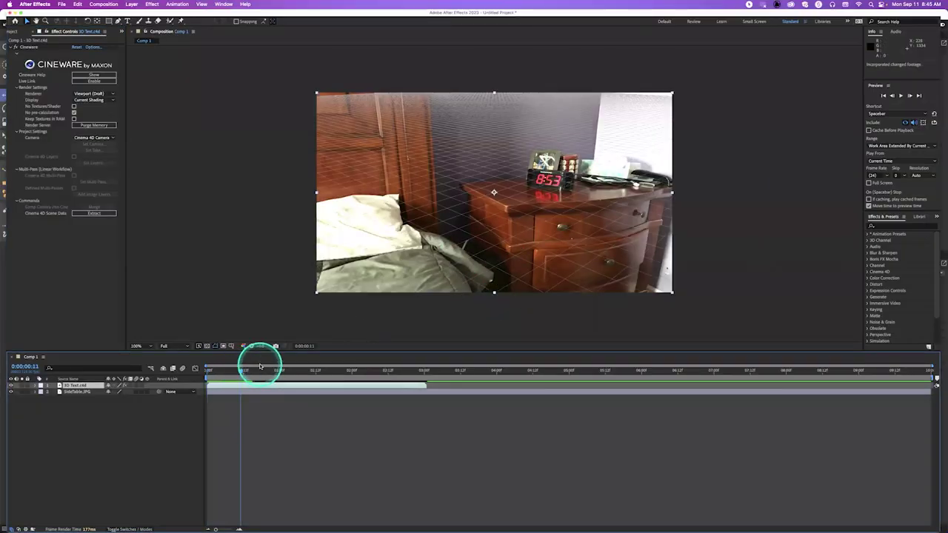
{"action": "key", "text": "super+Tab"}
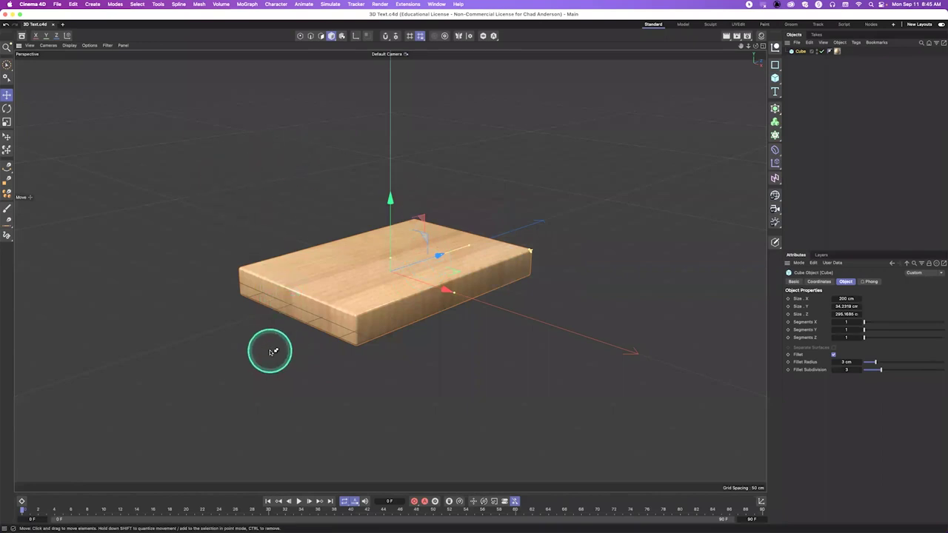
{"action": "key", "text": "super+Tab"}
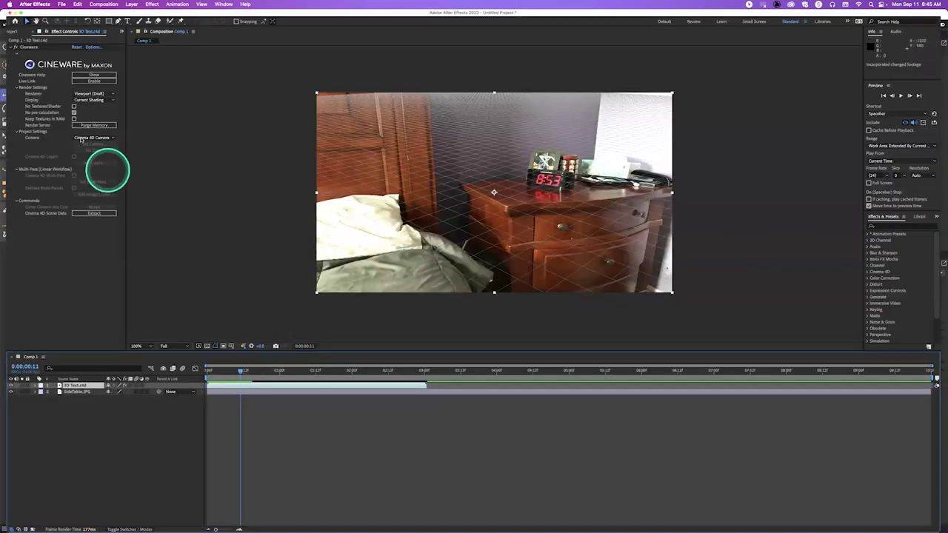
Remove the newly created 3D Text.c4d from the project, including its layer over the SideTable photo
{"action": "left_click", "coordinate": [12, 32]}
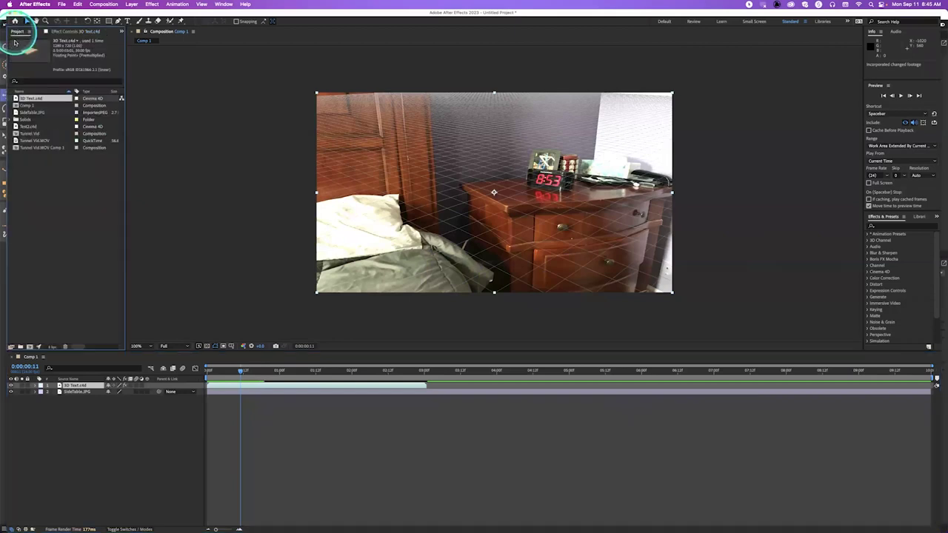
{"action": "left_click", "coordinate": [24, 98]}
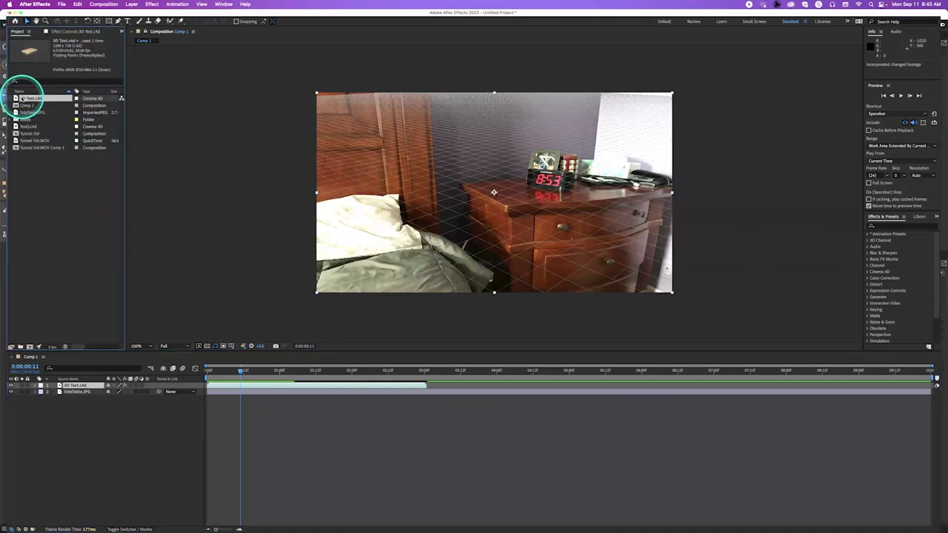
{"action": "key", "text": "Delete"}
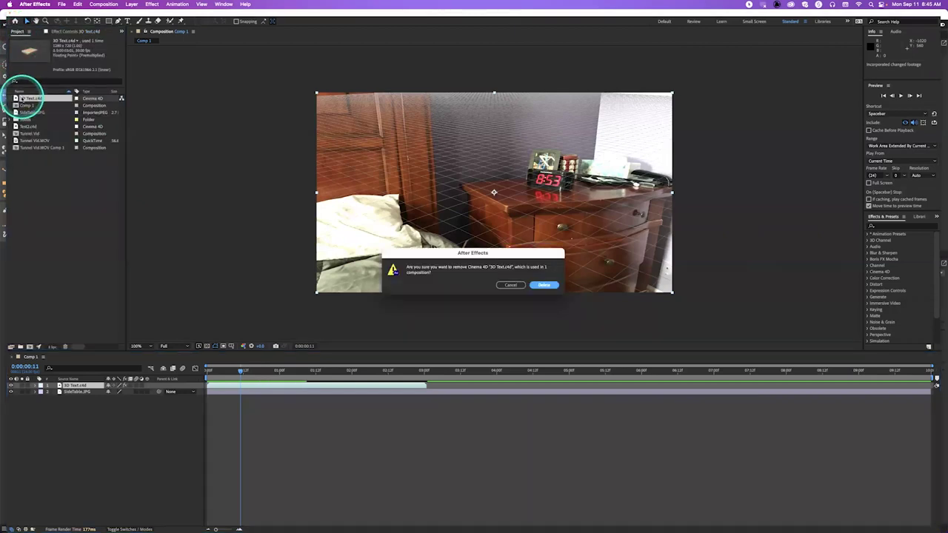
{"action": "left_click", "coordinate": [543, 284]}
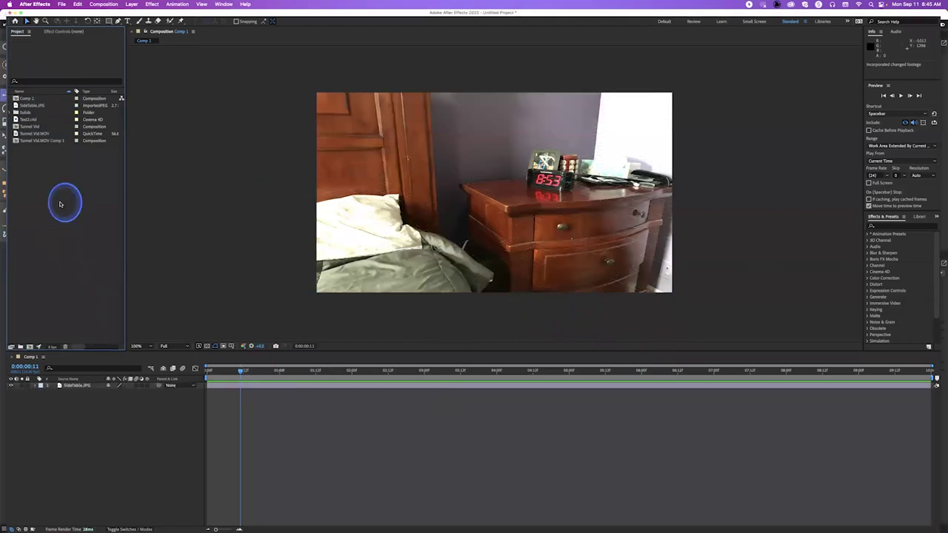
Create a Cinema 4D layer saved as 3D Object.c4d on the Desktop, and close the old 3D Text.c4d document in Cinema 4D
{"action": "left_click", "coordinate": [138, 5]}
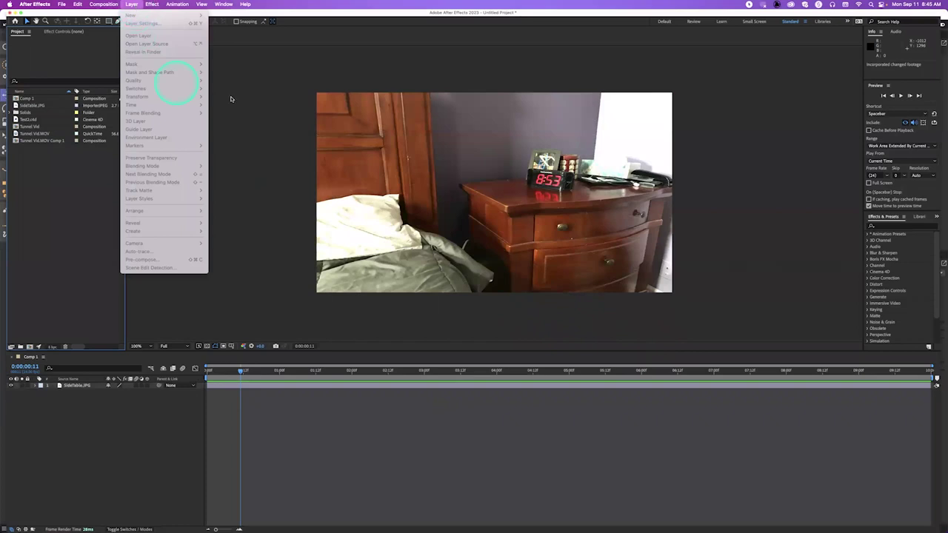
{"action": "left_click", "coordinate": [254, 99]}
{"action": "left_click", "coordinate": [250, 97]}
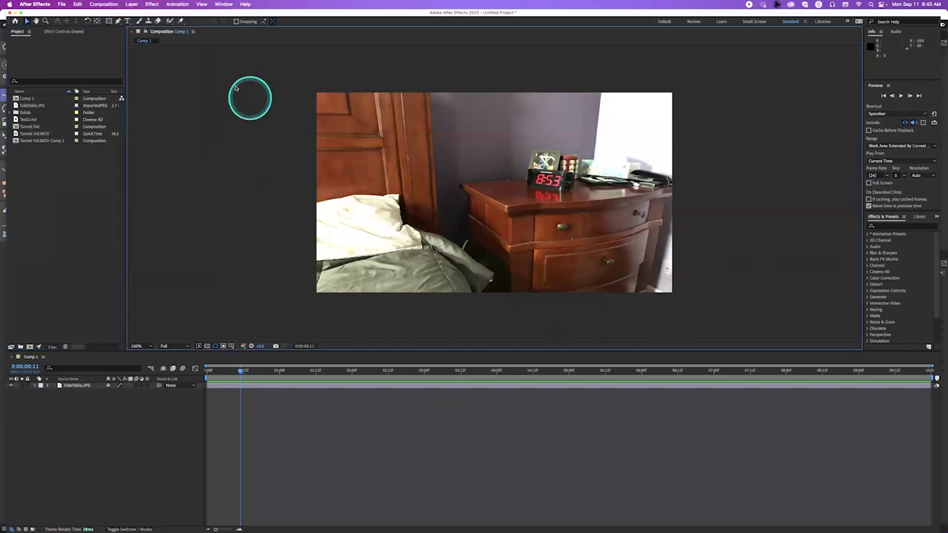
{"action": "left_click", "coordinate": [132, 5]}
{"action": "mouse_move", "coordinate": [148, 15]}
{"action": "left_click", "coordinate": [246, 89]}
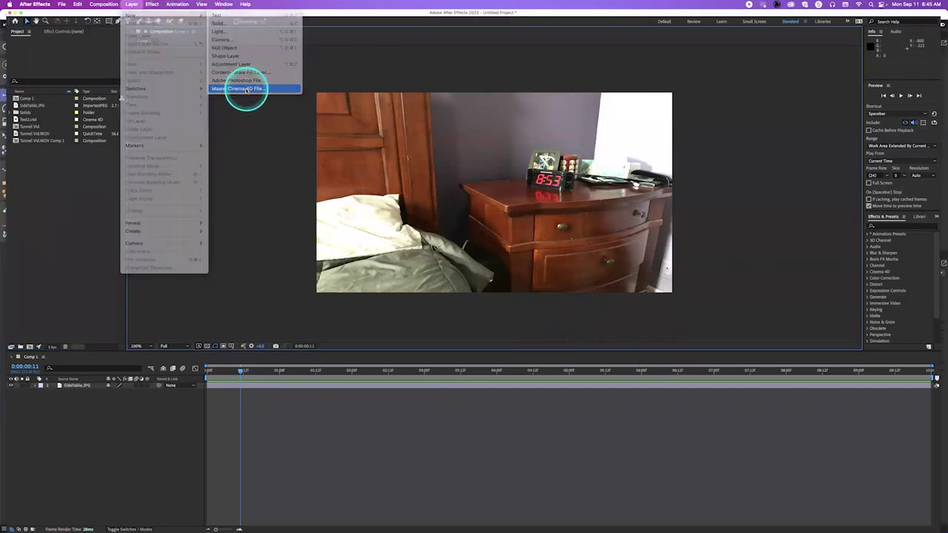
{"action": "left_click", "coordinate": [455, 224]}
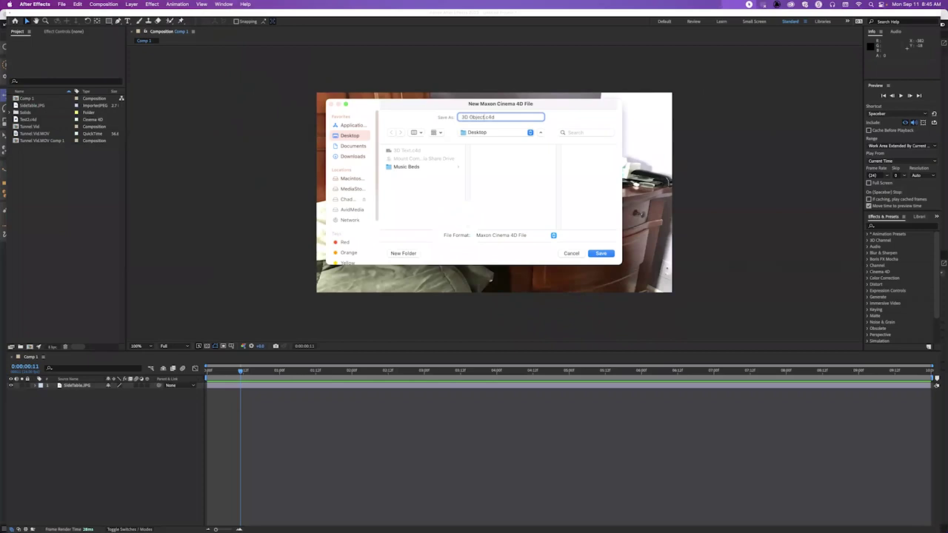
{"action": "left_click", "coordinate": [602, 254]}
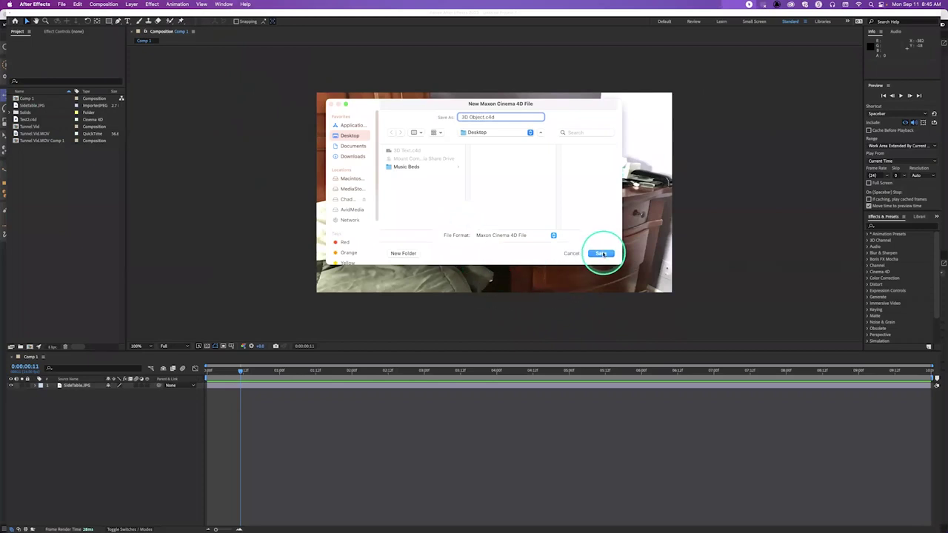
{"action": "left_click", "coordinate": [601, 254]}
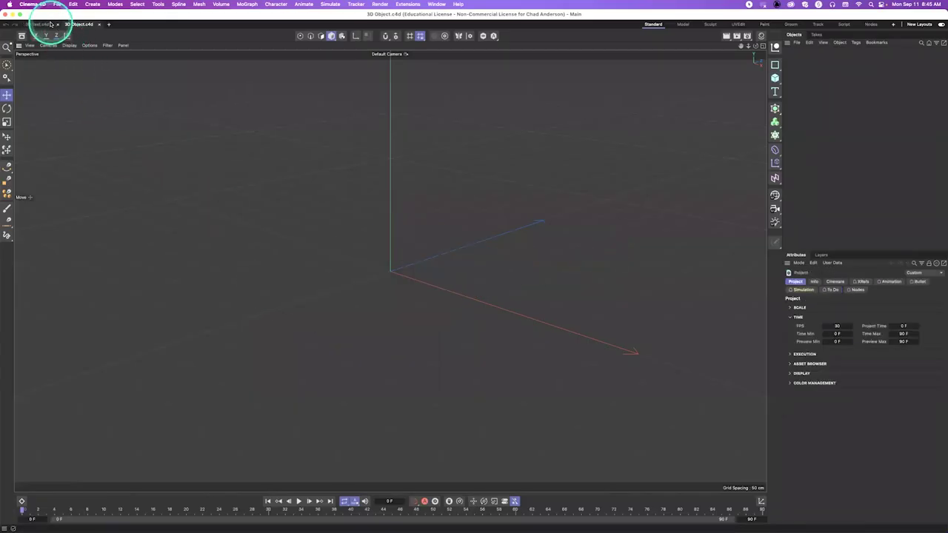
{"action": "left_click", "coordinate": [46, 25]}
{"action": "left_click", "coordinate": [57, 25]}
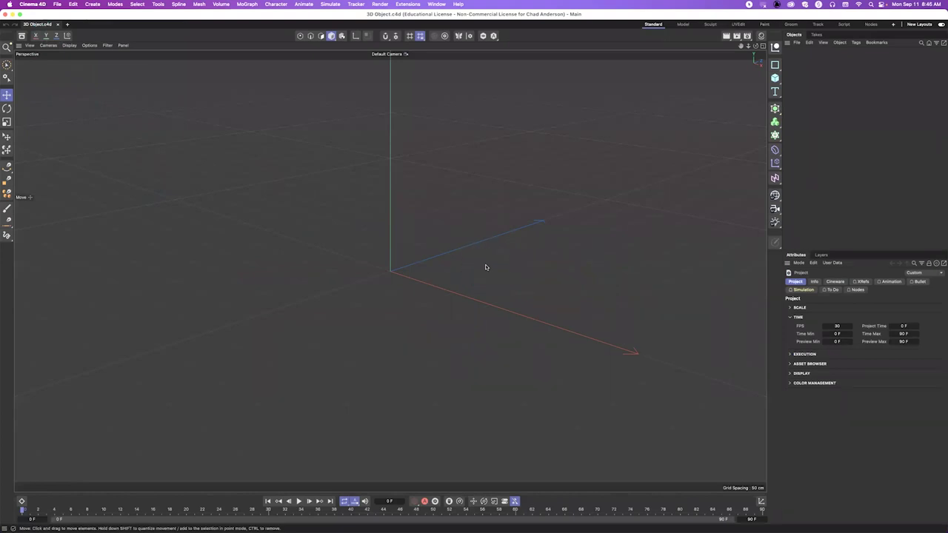
Add a Platonic primitive to the empty 3D Object.c4d scene and save it, accepting the newer file version
{"action": "left_click", "coordinate": [775, 77]}
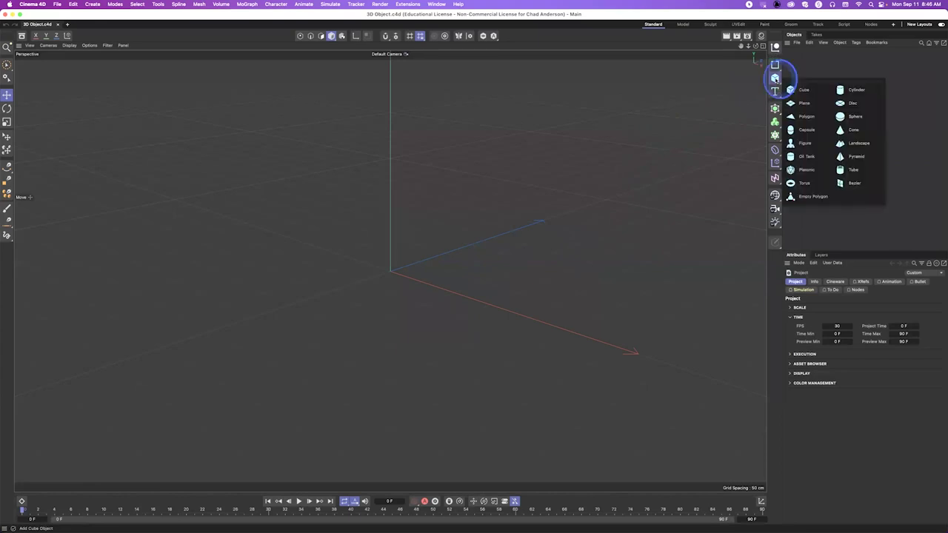
{"action": "left_click_drag", "start_coordinate": [775, 78], "coordinate": [845, 133]}
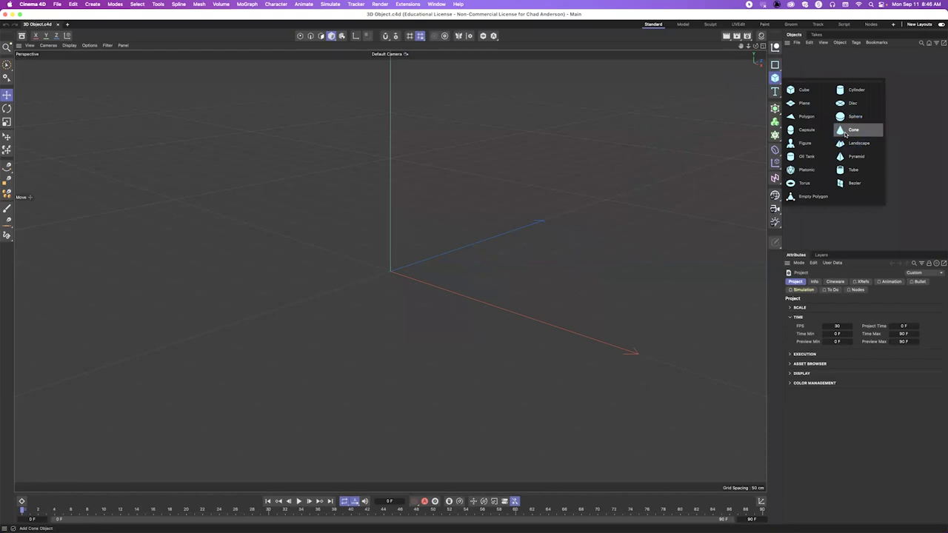
{"action": "left_click_drag", "start_coordinate": [845, 133], "coordinate": [808, 170]}
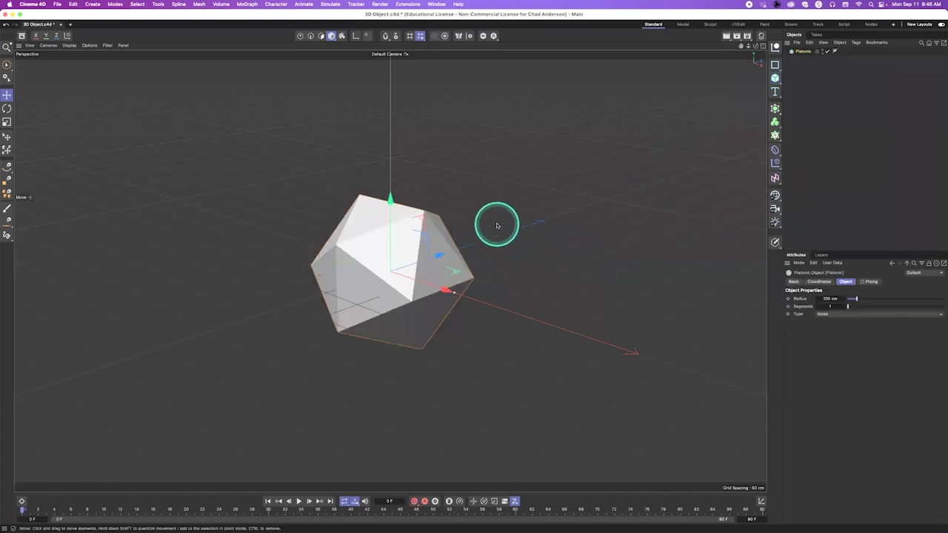
{"action": "key", "text": "super+s"}
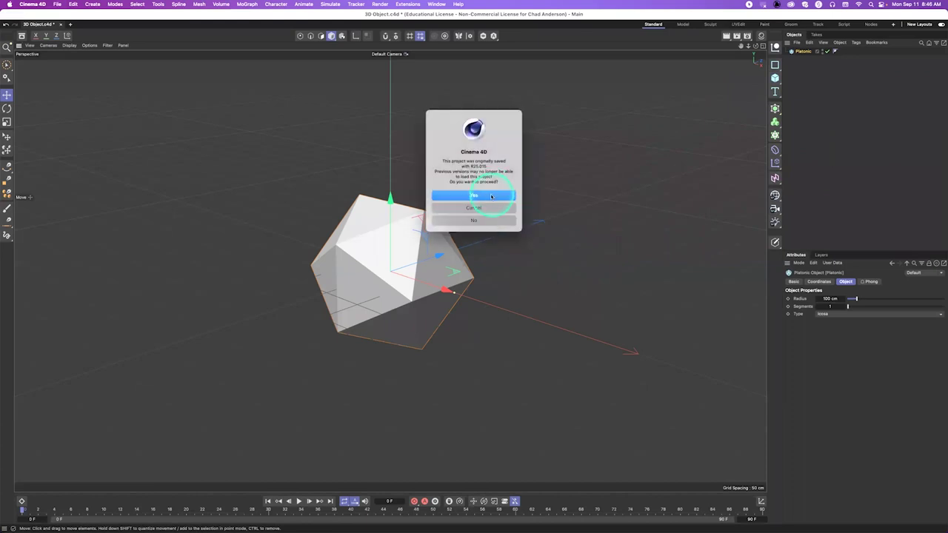
{"action": "left_click", "coordinate": [491, 197]}
Switch to After Effects and set the Cineware renderer of the 3D Object.c4d layer to Viewport
{"action": "key", "text": "super+Tab"}
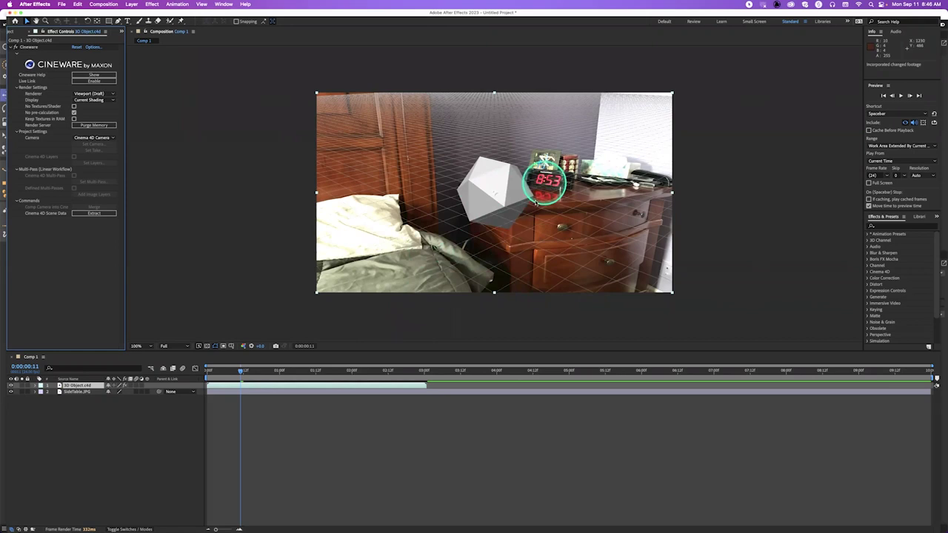
{"action": "left_click", "coordinate": [94, 94]}
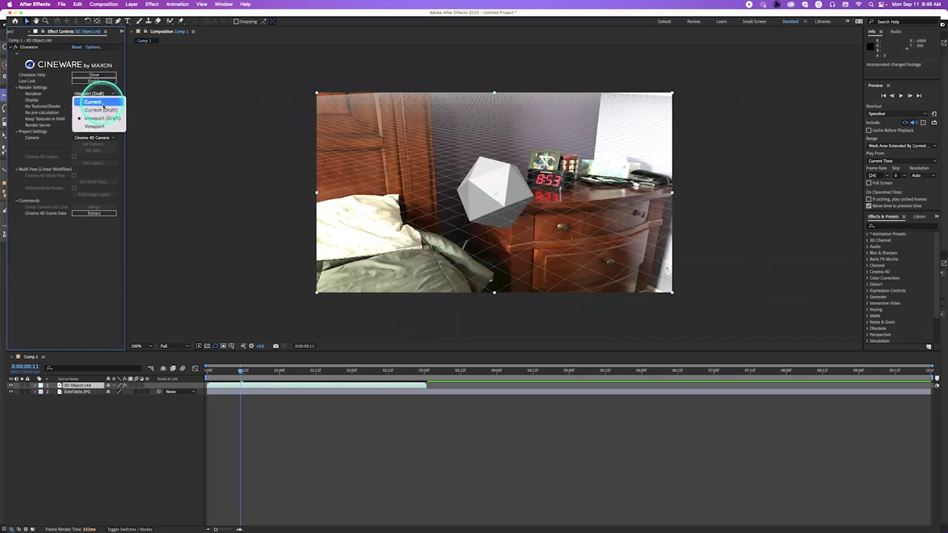
{"action": "left_click", "coordinate": [95, 126]}
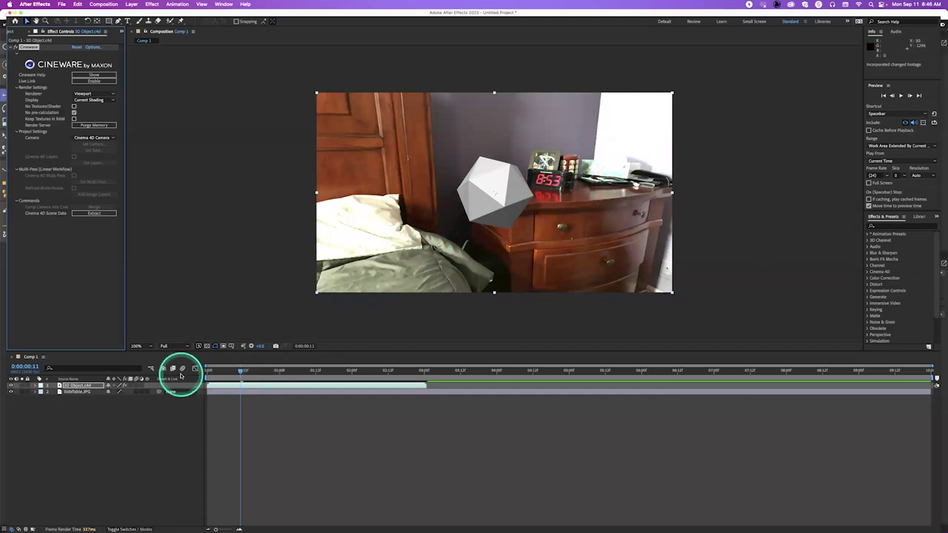
Reframe the Cinema 4D view so the Platonic sits smaller over the side table's clock, and check it in After Effects
{"action": "key", "text": "super+Tab"}
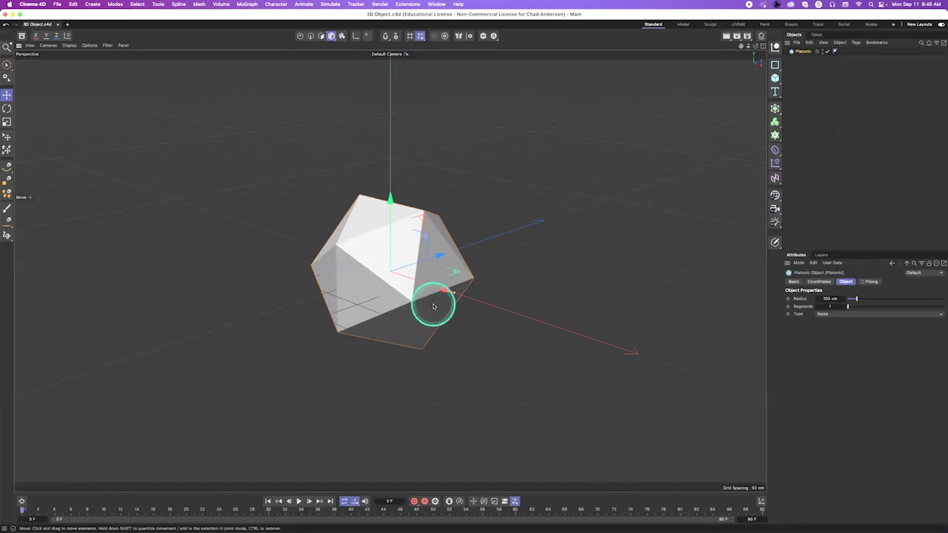
{"action": "left_click_drag", "start_coordinate": [434, 311], "coordinate": [497, 269], "text": "alt"}
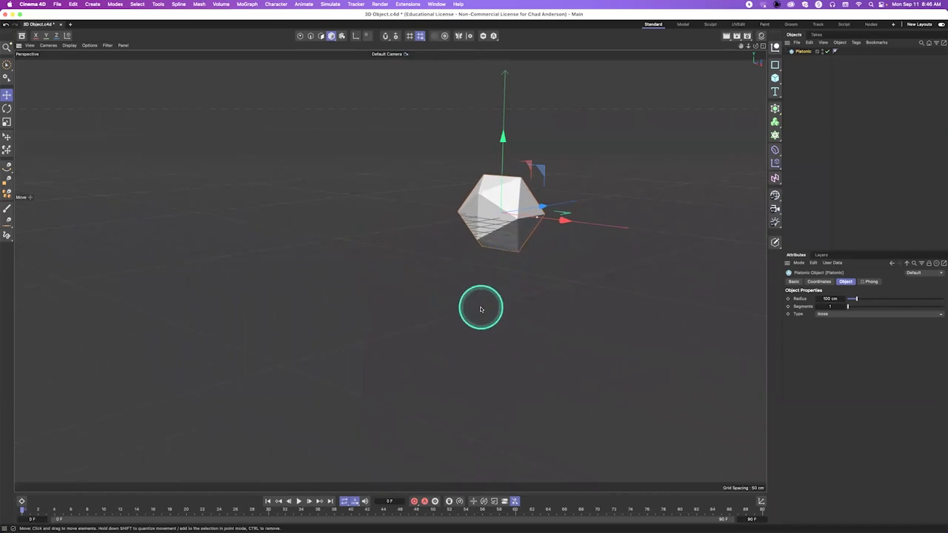
{"action": "key", "text": "super+Tab"}
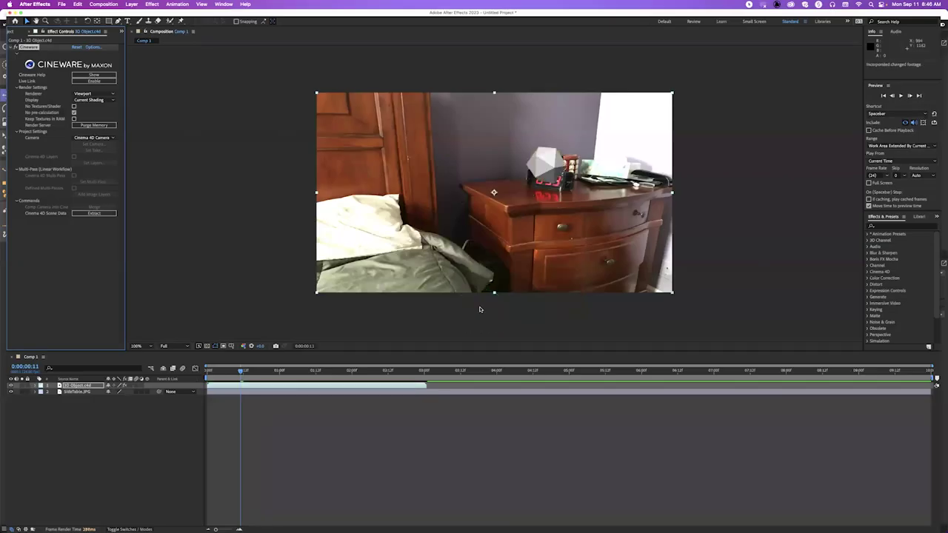
Reframe the Cinema 4D view twice to shift the Platonic toward the side table's corner, saving and checking it in After Effects each time
{"action": "key", "text": "super+Tab"}
{"action": "left_click", "coordinate": [543, 263]}
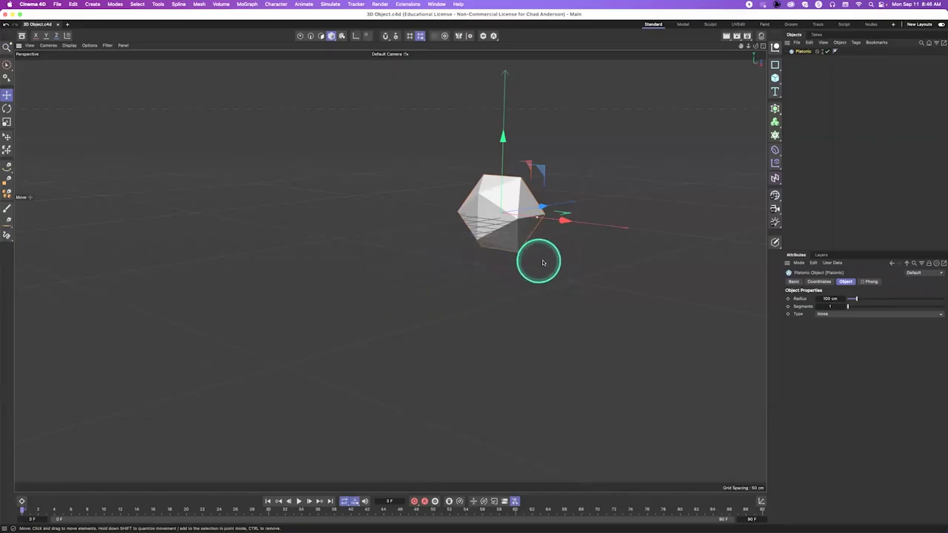
{"action": "mouse_move", "coordinate": [532, 277]}
{"action": "left_mouse_down"}
{"action": "mouse_move", "coordinate": [525, 267]}
{"action": "mouse_move", "coordinate": [517, 279]}
{"action": "left_mouse_up"}
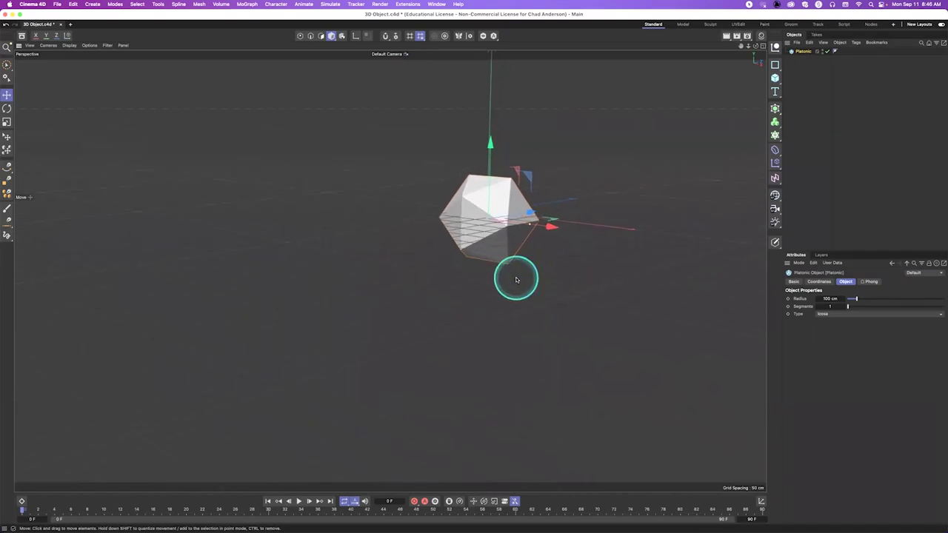
{"action": "key", "text": "super+s"}
{"action": "key", "text": "super+Tab"}
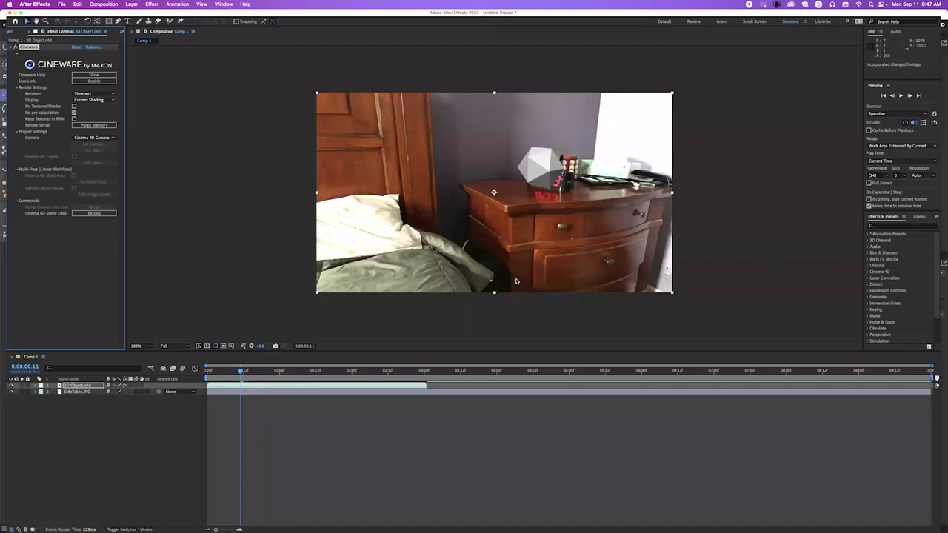
{"action": "key", "text": "super+Tab"}
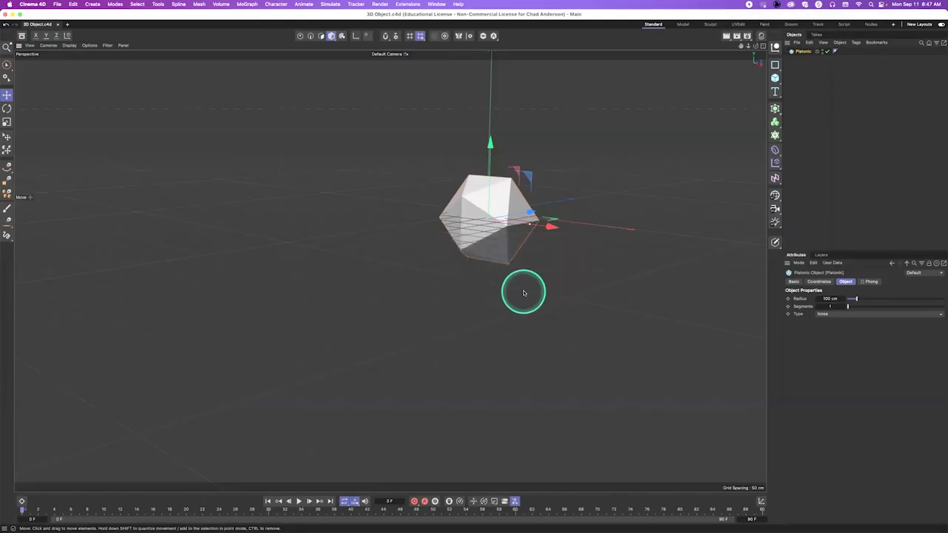
{"action": "mouse_move", "coordinate": [521, 295]}
{"action": "left_mouse_down"}
{"action": "mouse_move", "coordinate": [516, 312]}
{"action": "mouse_move", "coordinate": [526, 306]}
{"action": "mouse_move", "coordinate": [516, 309]}
{"action": "left_mouse_up"}
{"action": "key", "text": "super+s"}
{"action": "key", "text": "super+Tab"}
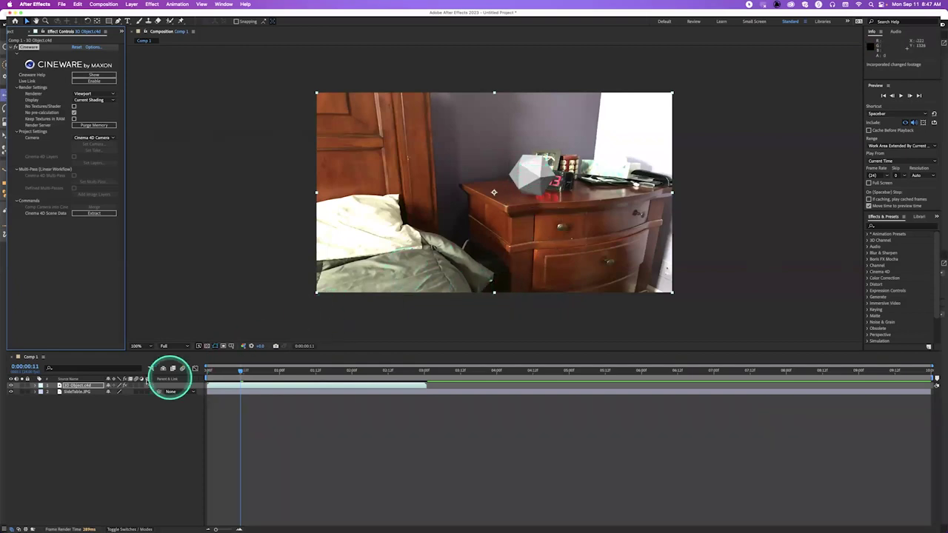
Remove the 3D Object.c4d layer and footage from the After Effects project and close its document in Cinema 4D
{"action": "left_click", "coordinate": [81, 386]}
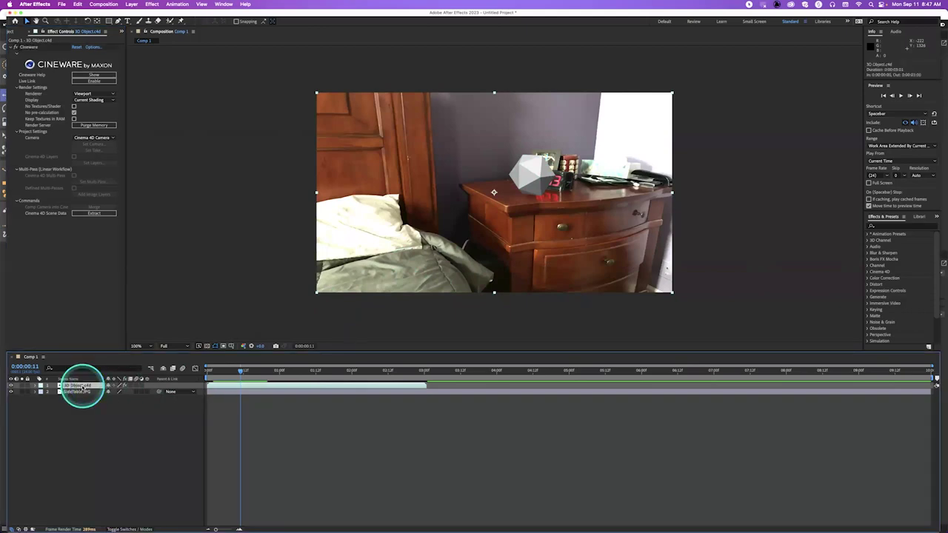
{"action": "key", "text": "Delete"}
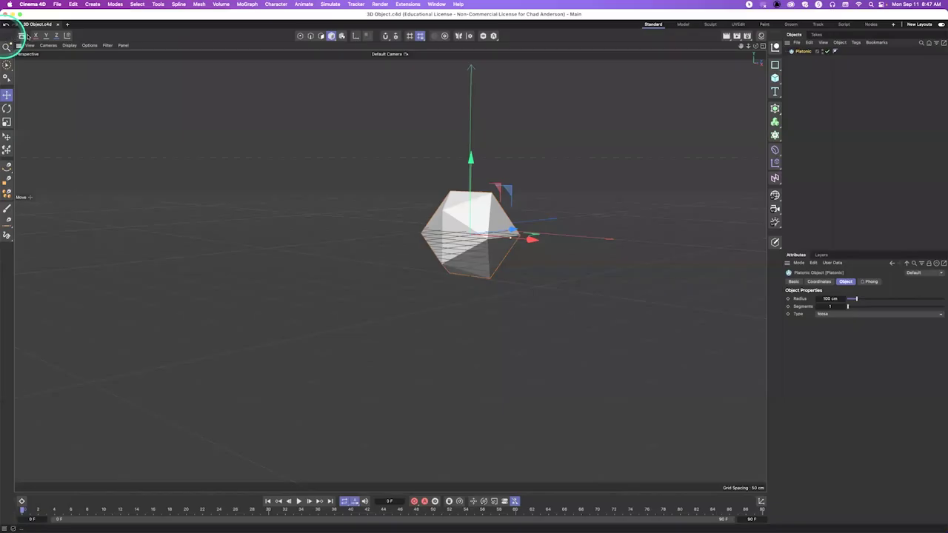
{"action": "left_click", "coordinate": [58, 24]}
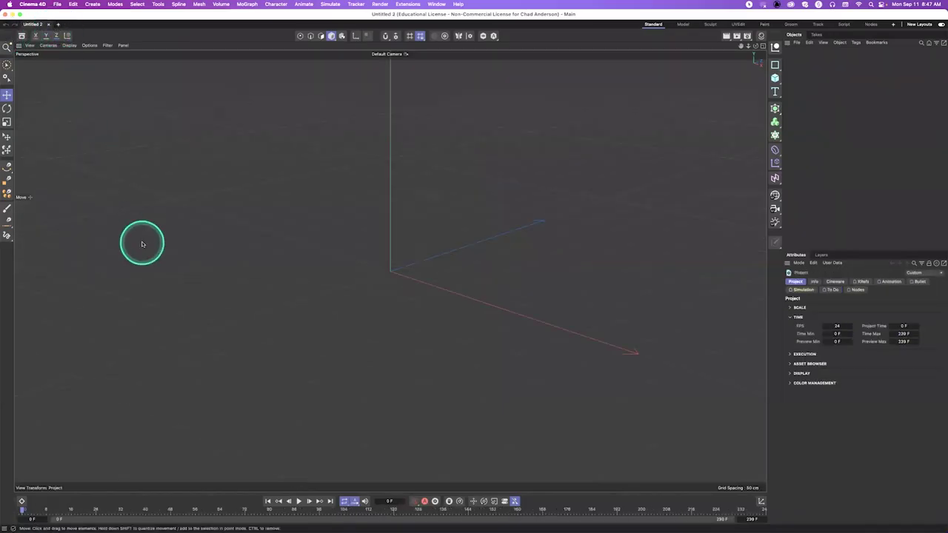
{"action": "key", "text": "super+Tab"}
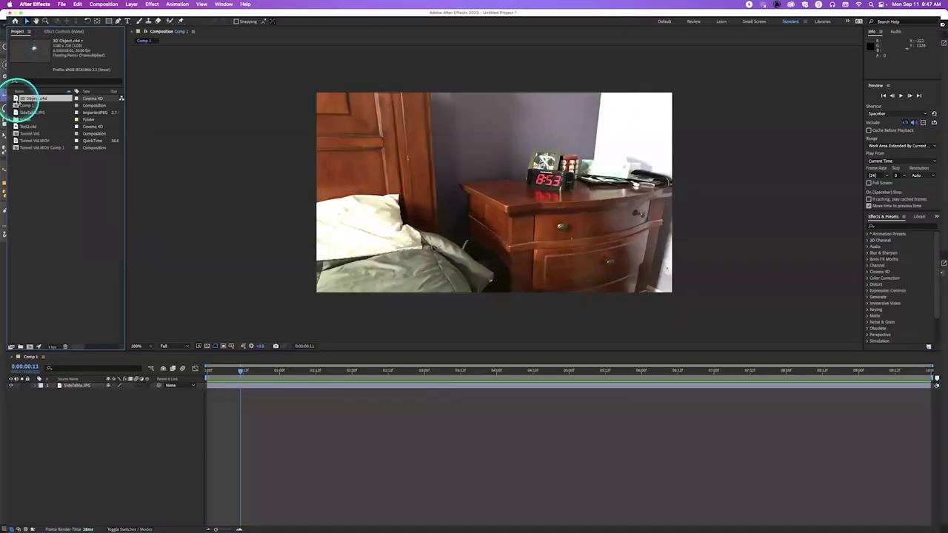
{"action": "key", "text": "Delete"}
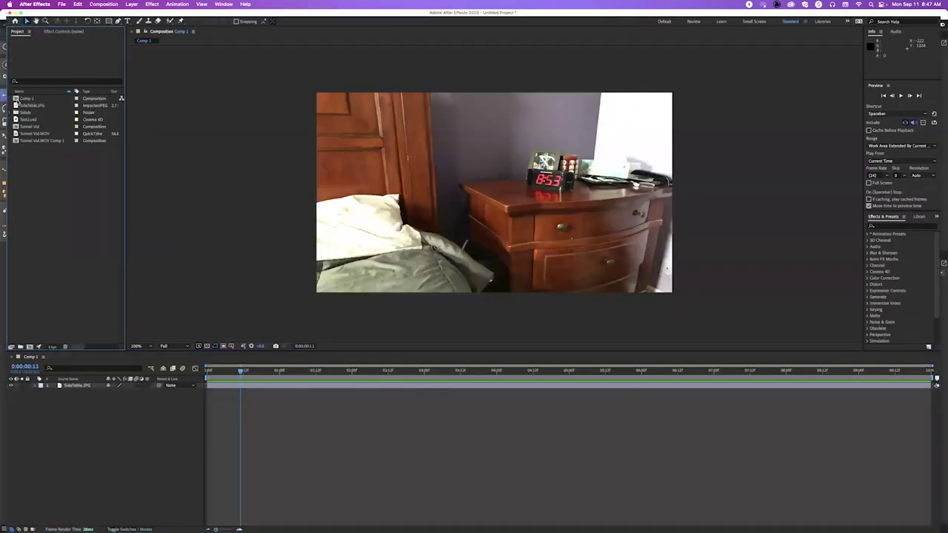
Create a 400 × 400 px solid in Comp 1 with the orange colour FF2C00
{"action": "left_click", "coordinate": [216, 136]}
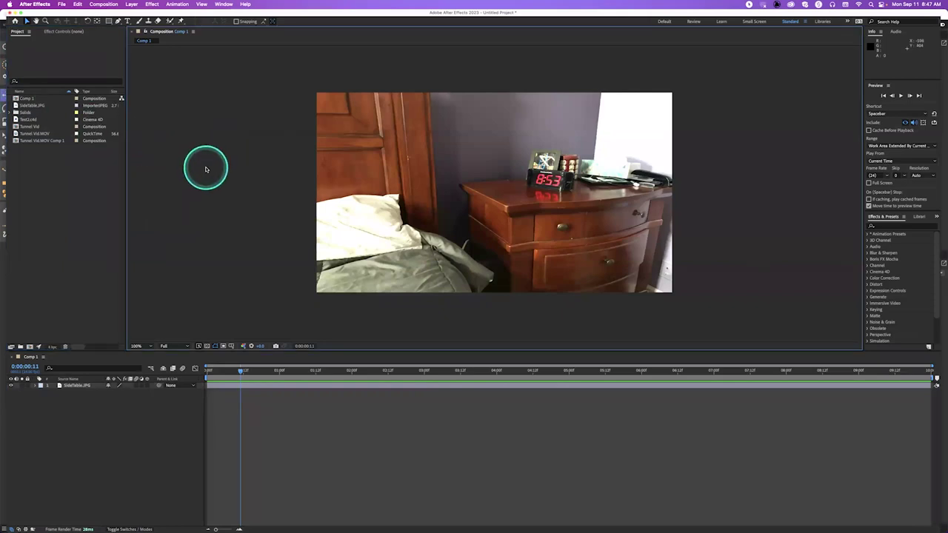
{"action": "key", "text": "super+y"}
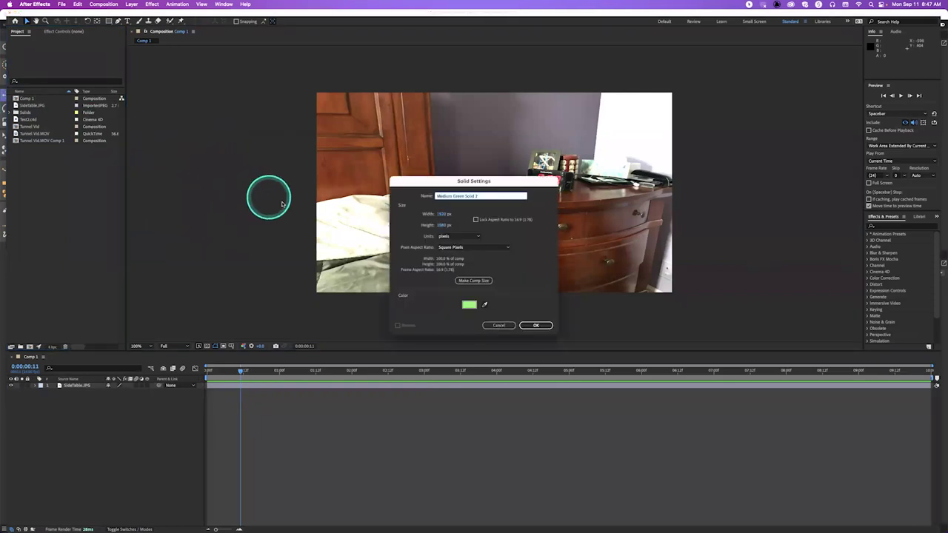
{"action": "left_click", "coordinate": [469, 306]}
{"action": "left_click_drag", "start_coordinate": [250, 297], "coordinate": [250, 314]}
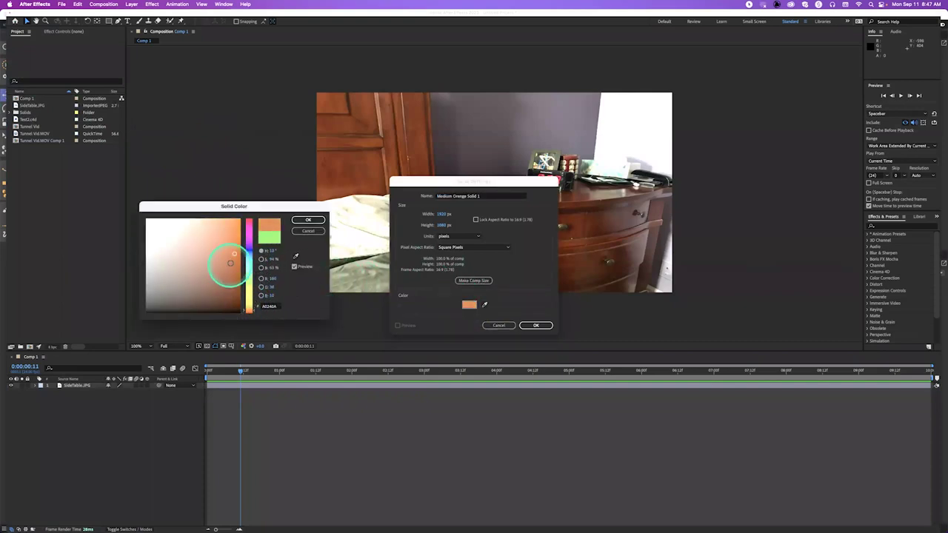
{"action": "left_click_drag", "start_coordinate": [230, 263], "coordinate": [244, 205]}
{"action": "left_click", "coordinate": [301, 221]}
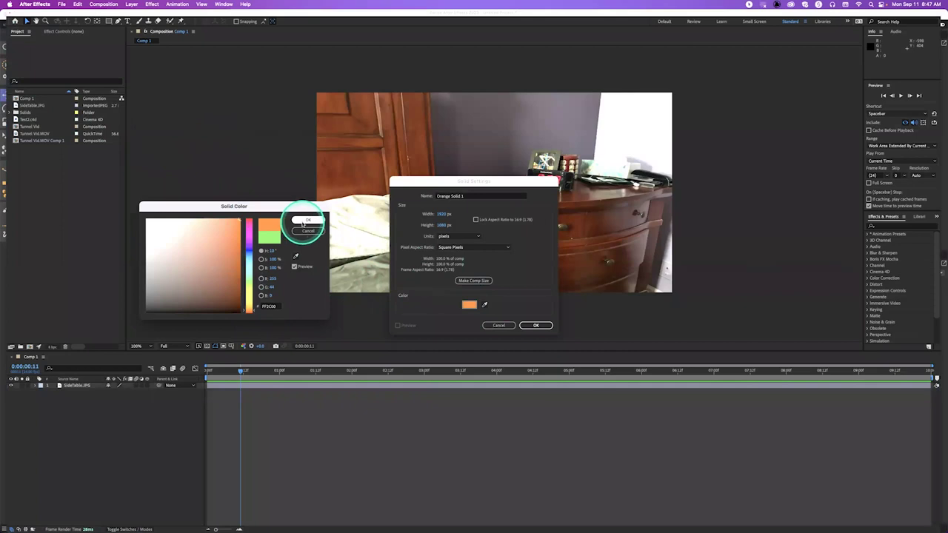
{"action": "left_click", "coordinate": [443, 215]}
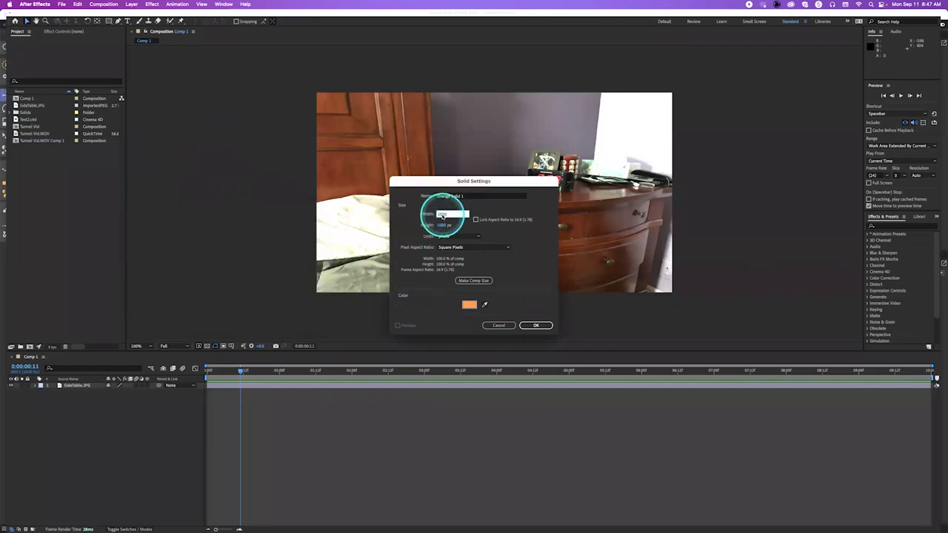
{"action": "key", "text": "Tab"}
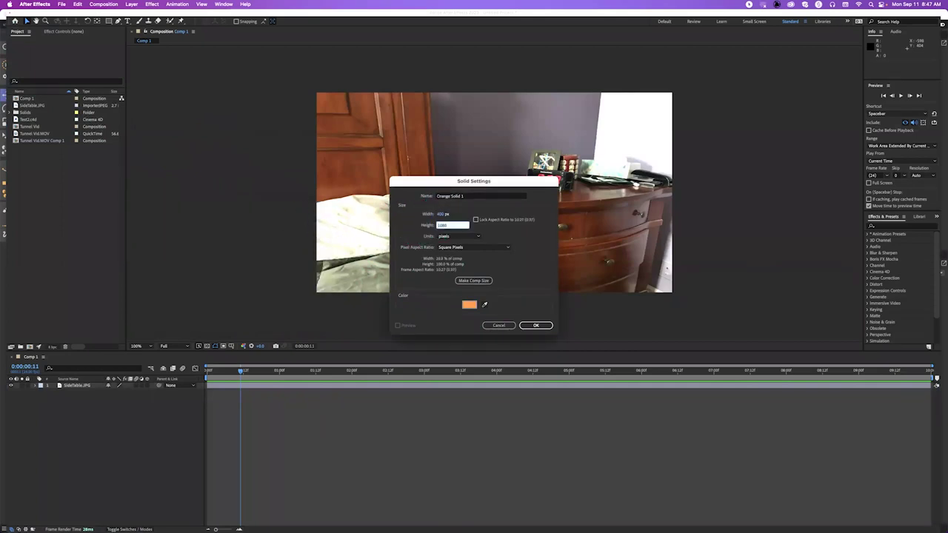
{"action": "type", "text": "400"}
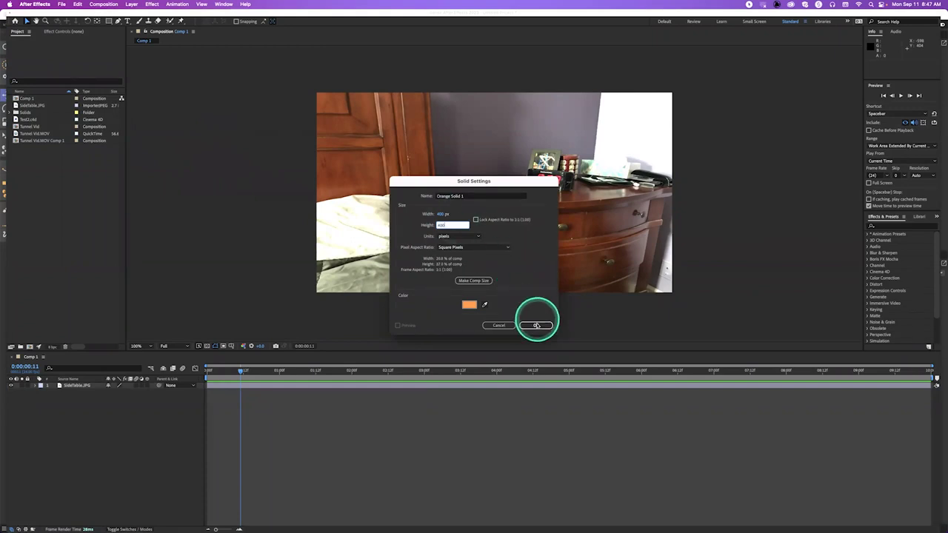
{"action": "left_click", "coordinate": [536, 325]}
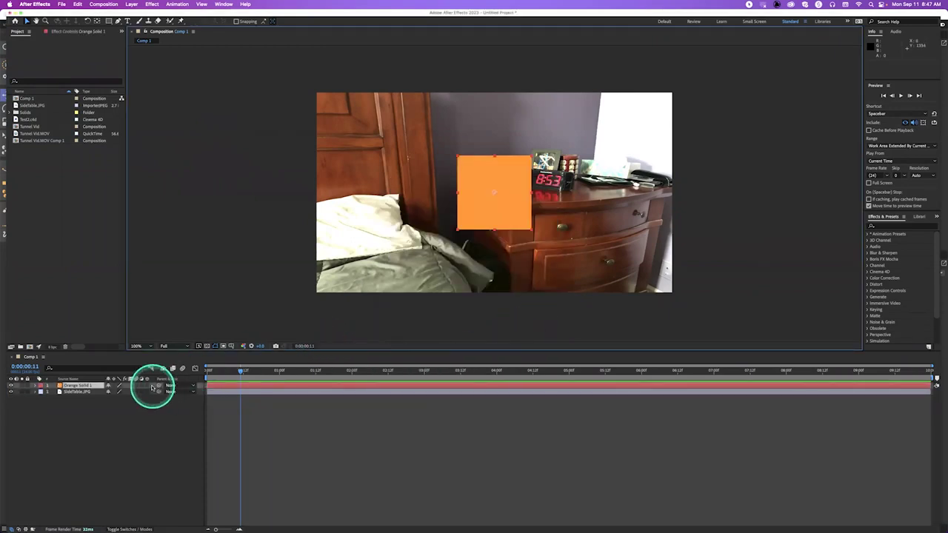
Make the orange solid a 3D layer, tilt it nearly flat to about 284° X orientation, and push it back to about 1600 in Z
{"action": "left_click", "coordinate": [147, 386]}
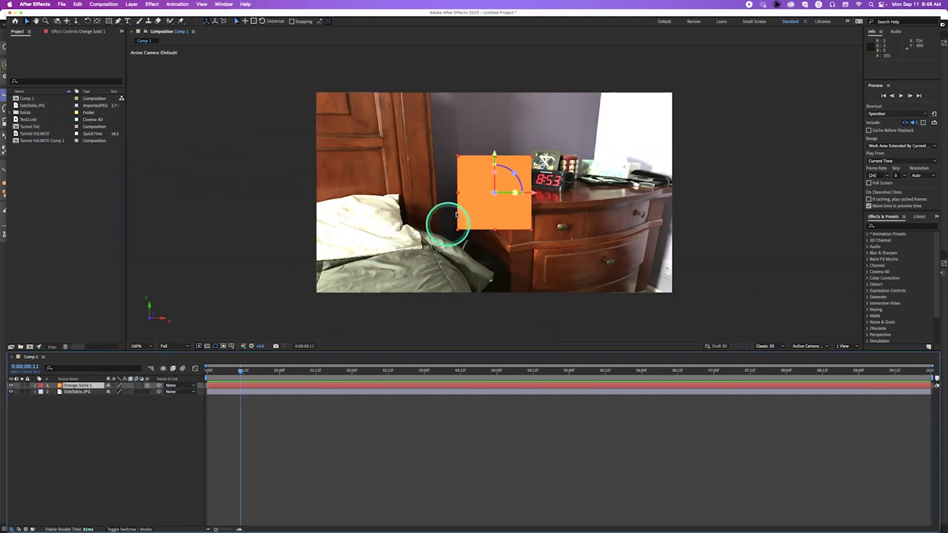
{"action": "left_click_drag", "start_coordinate": [494, 164], "coordinate": [500, 146]}
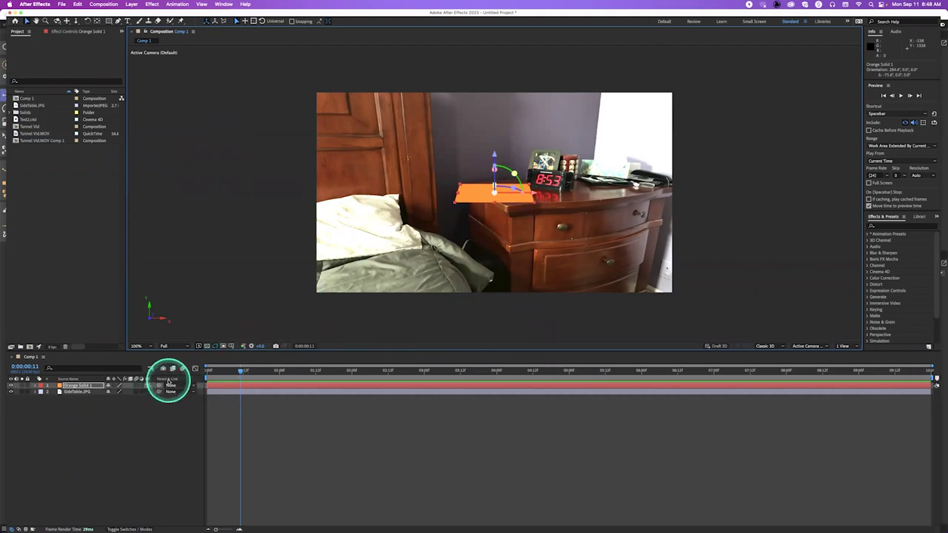
{"action": "key", "text": "p"}
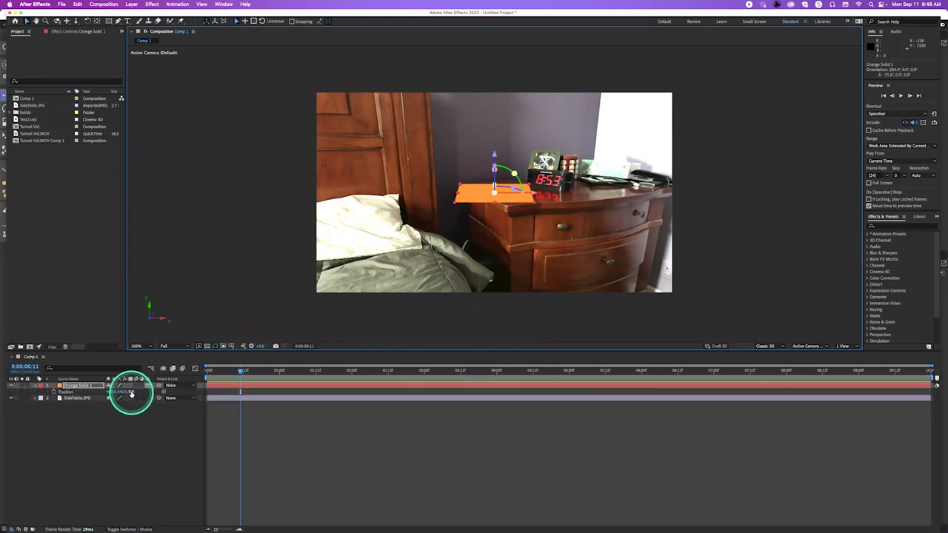
{"action": "left_click_drag", "start_coordinate": [131, 393], "coordinate": [191, 387]}
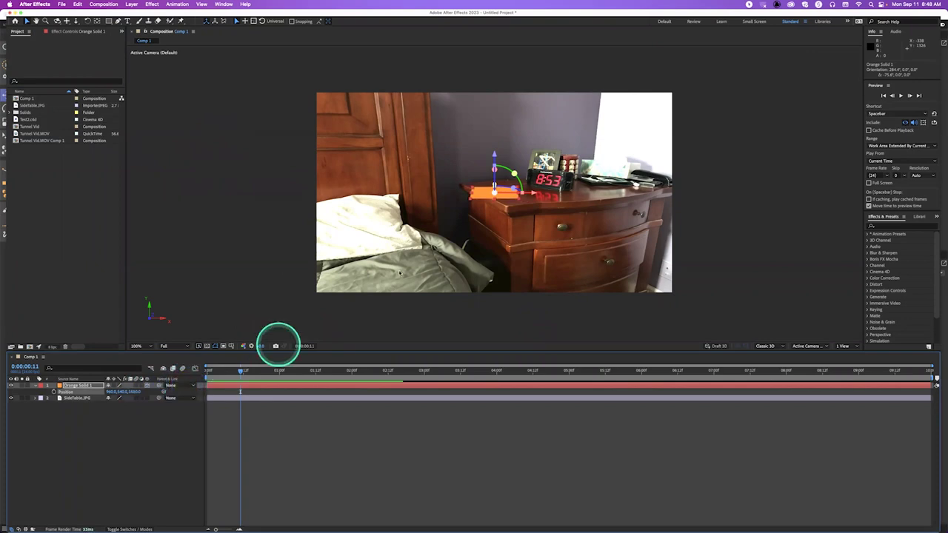
Turn the flat orange solid to follow the side table's edges and move it onto the near corner of the tabletop
{"action": "left_click_drag", "start_coordinate": [513, 187], "coordinate": [511, 186]}
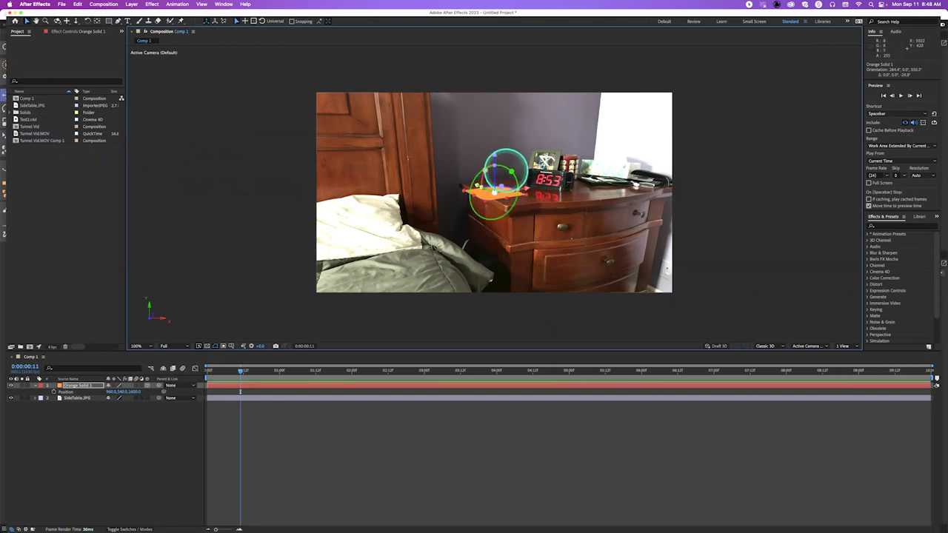
{"action": "left_click_drag", "start_coordinate": [511, 171], "coordinate": [541, 189]}
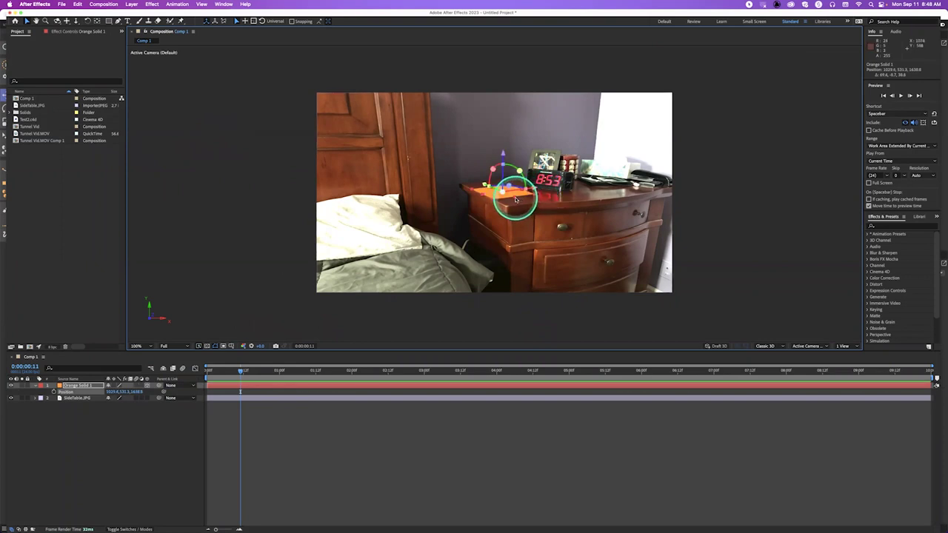
{"action": "scroll", "coordinate": [518, 203], "scroll_direction": "up", "scroll_amount": 4}
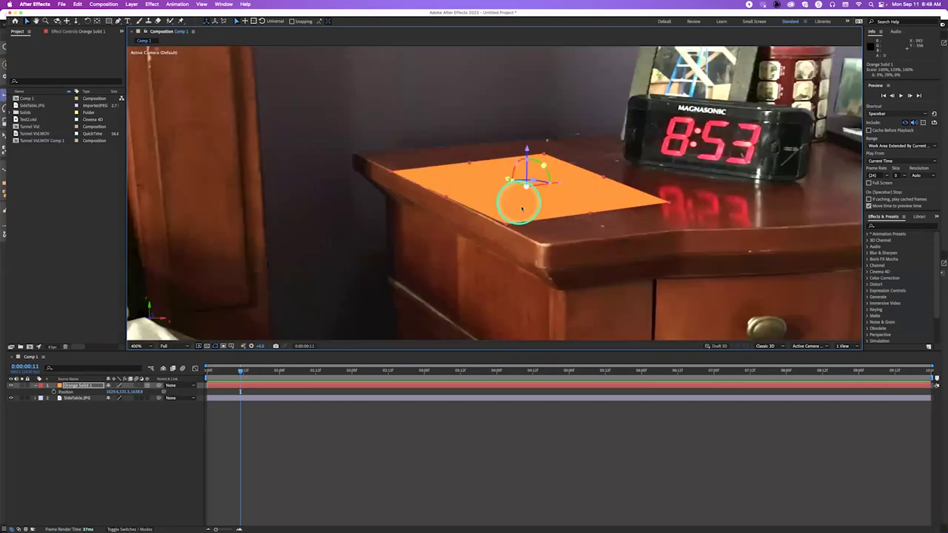
{"action": "left_click_drag", "start_coordinate": [530, 178], "coordinate": [523, 185]}
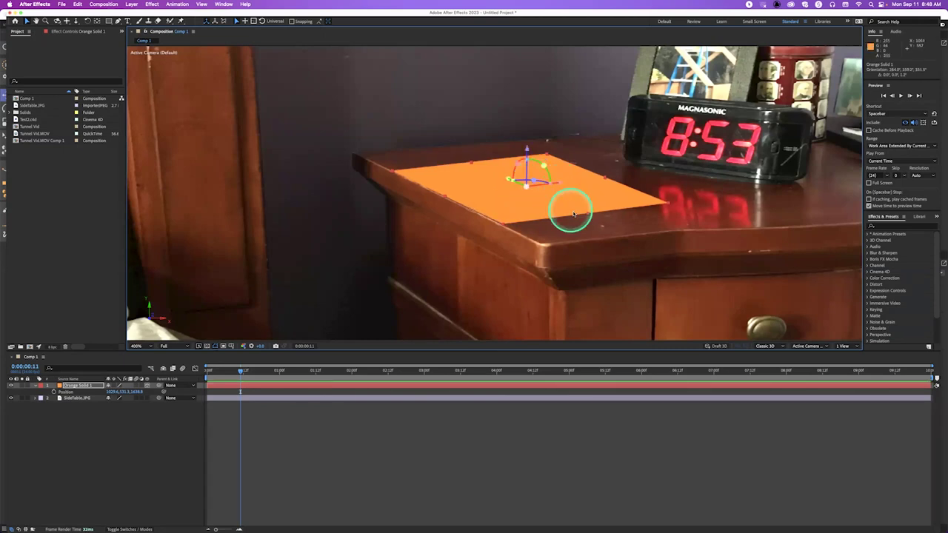
Stretch the orange solid to about 135% X and 224% Y scale and nudge it to line up with the tabletop's corner edges
{"action": "left_click_drag", "start_coordinate": [588, 215], "coordinate": [612, 236]}
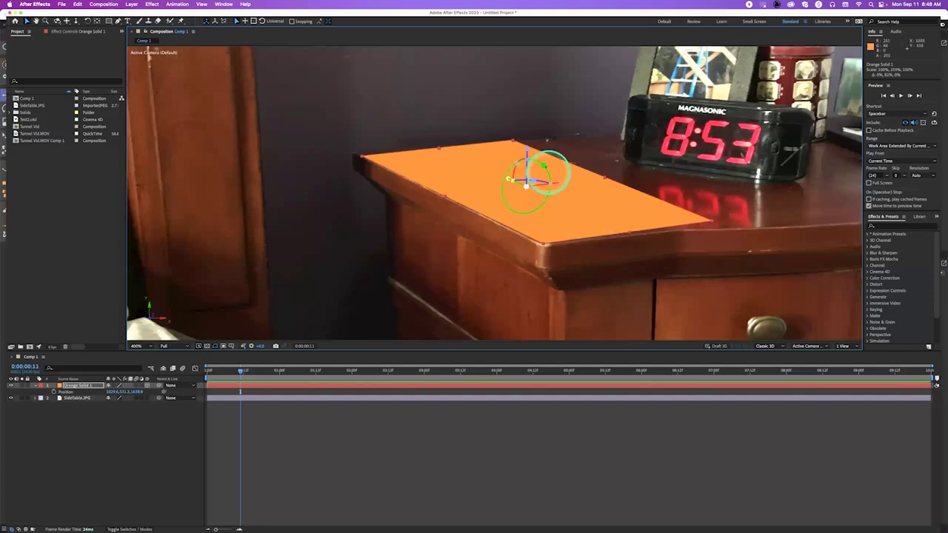
{"action": "left_click_drag", "start_coordinate": [545, 165], "coordinate": [528, 152]}
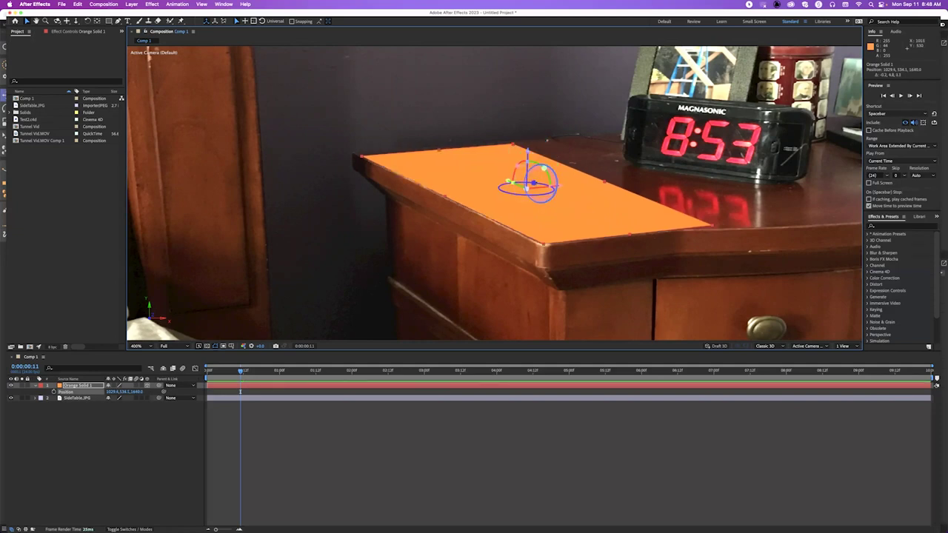
{"action": "left_click_drag", "start_coordinate": [533, 191], "coordinate": [511, 178]}
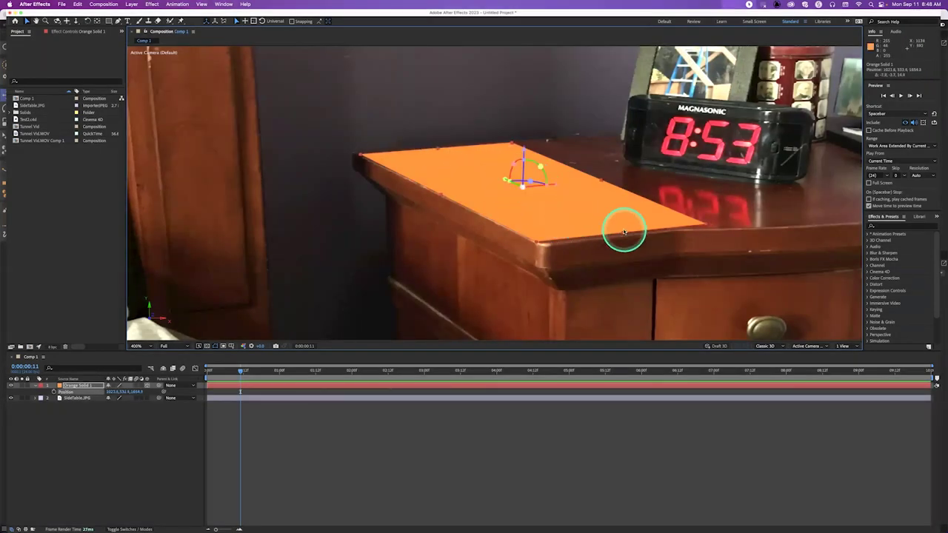
{"action": "left_click_drag", "start_coordinate": [624, 234], "coordinate": [632, 237]}
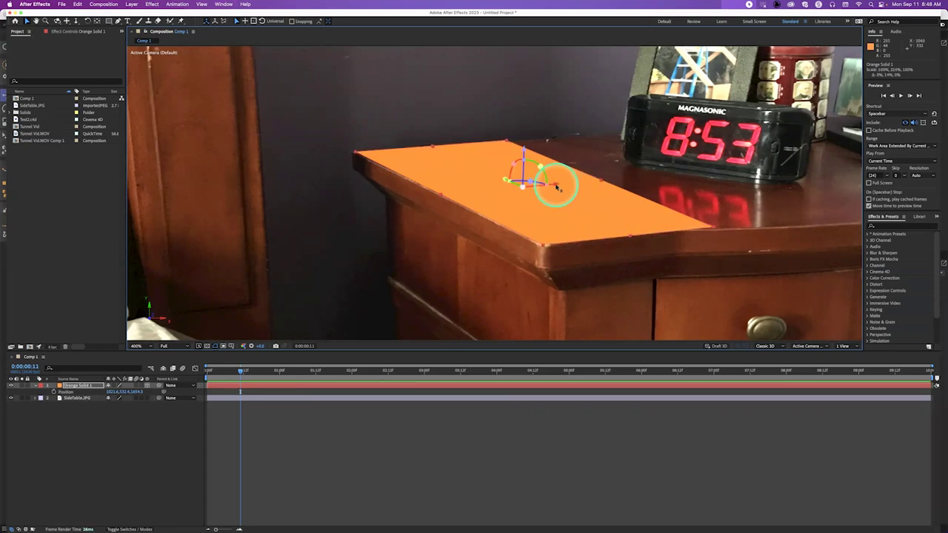
{"action": "left_click_drag", "start_coordinate": [558, 188], "coordinate": [640, 176]}
{"action": "left_click_drag", "start_coordinate": [571, 186], "coordinate": [670, 178]}
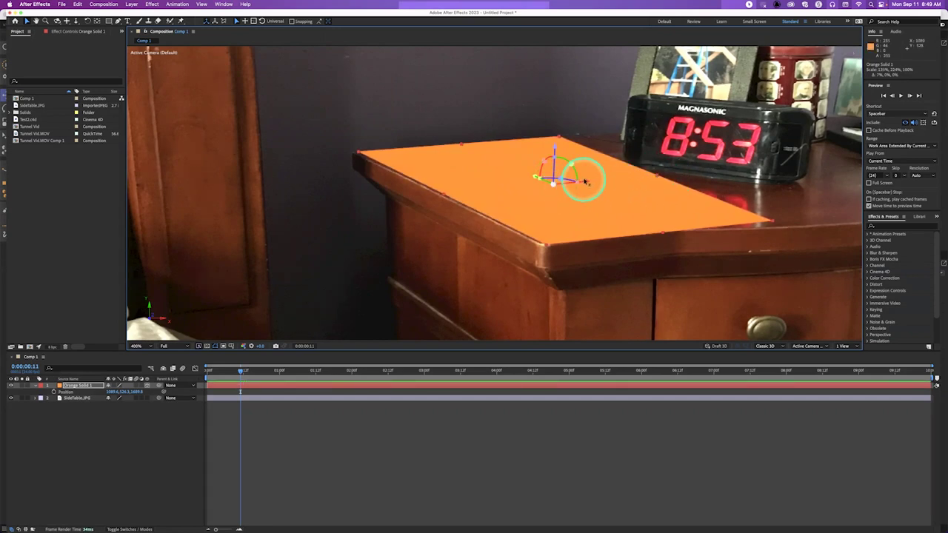
{"action": "left_click_drag", "start_coordinate": [587, 183], "coordinate": [585, 183]}
Apply the Grid effect to the orange solid and switch the effect off
{"action": "left_click", "coordinate": [890, 226]}
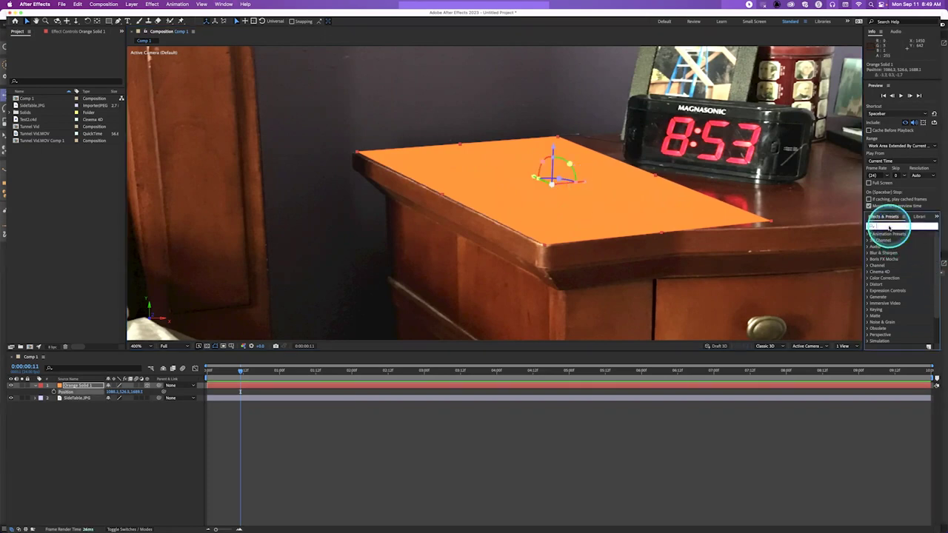
{"action": "type", "text": "grid"}
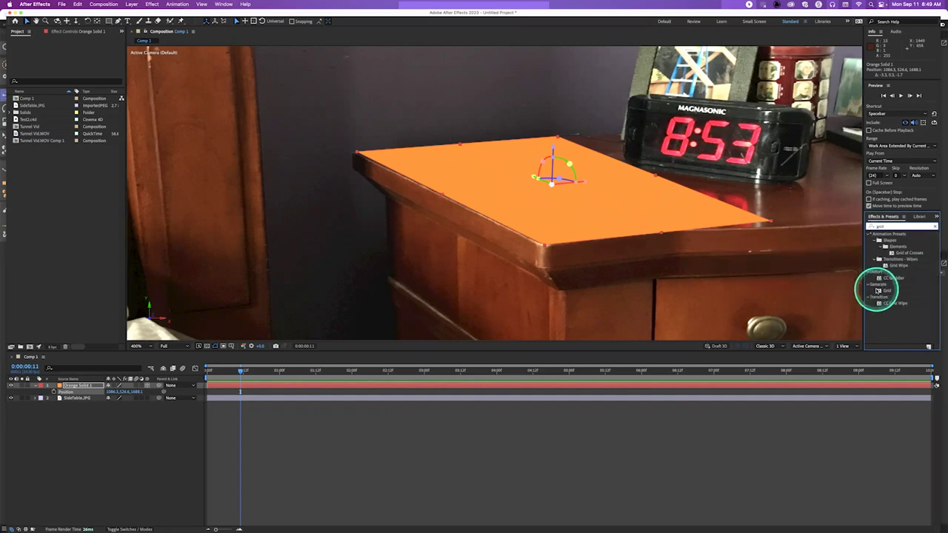
{"action": "left_click", "coordinate": [887, 291]}
{"action": "double_click", "coordinate": [887, 291]}
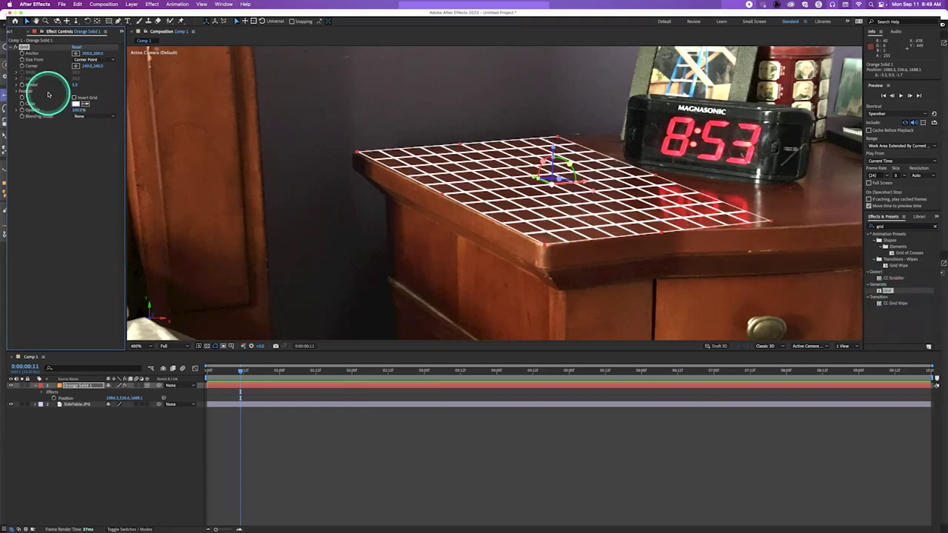
{"action": "left_click", "coordinate": [16, 47]}
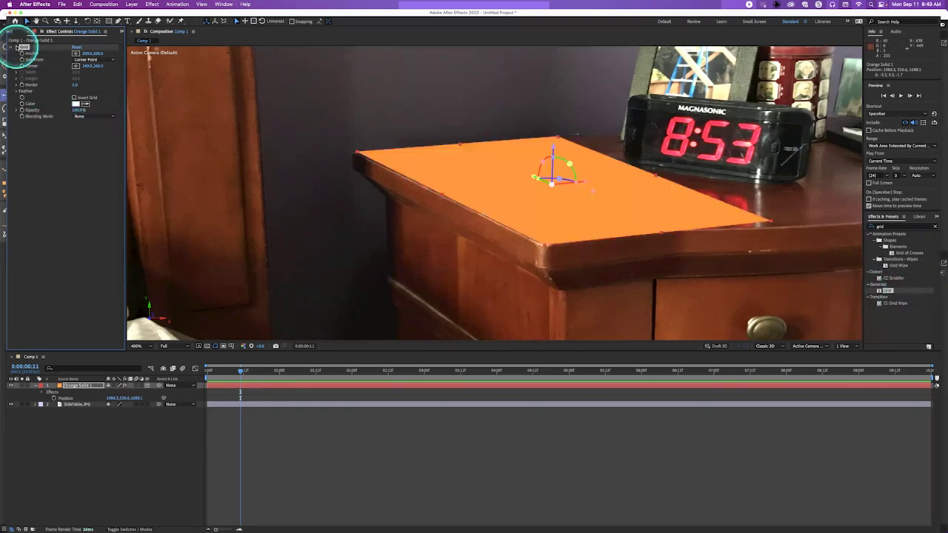
Compare the tabletop alignment with the orange solid's Grid effect switched on and off
{"action": "left_click", "coordinate": [15, 46]}
{"action": "left_click", "coordinate": [15, 46]}
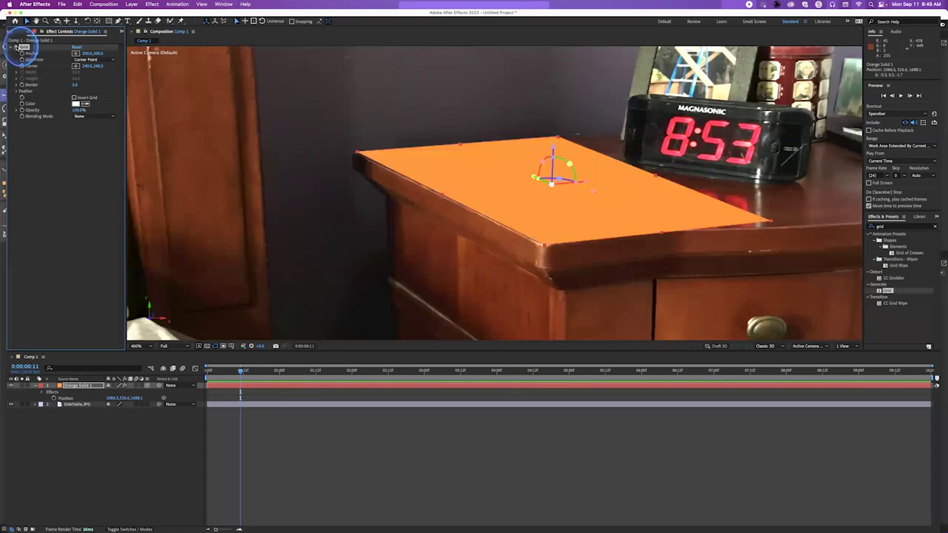
{"action": "left_click", "coordinate": [15, 47]}
{"action": "left_click", "coordinate": [16, 46]}
{"action": "left_click", "coordinate": [15, 47]}
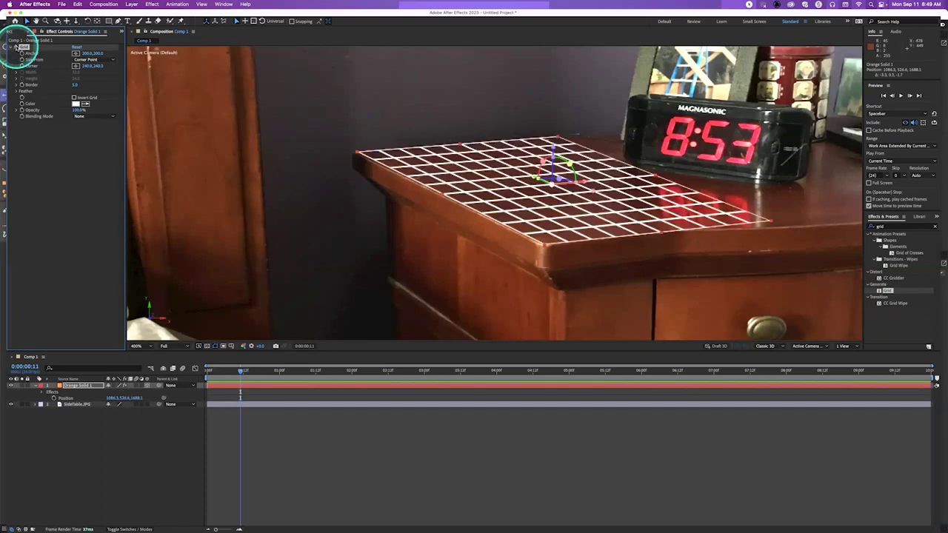
{"action": "left_click", "coordinate": [16, 46]}
{"action": "left_click", "coordinate": [16, 47]}
{"action": "left_click", "coordinate": [16, 46]}
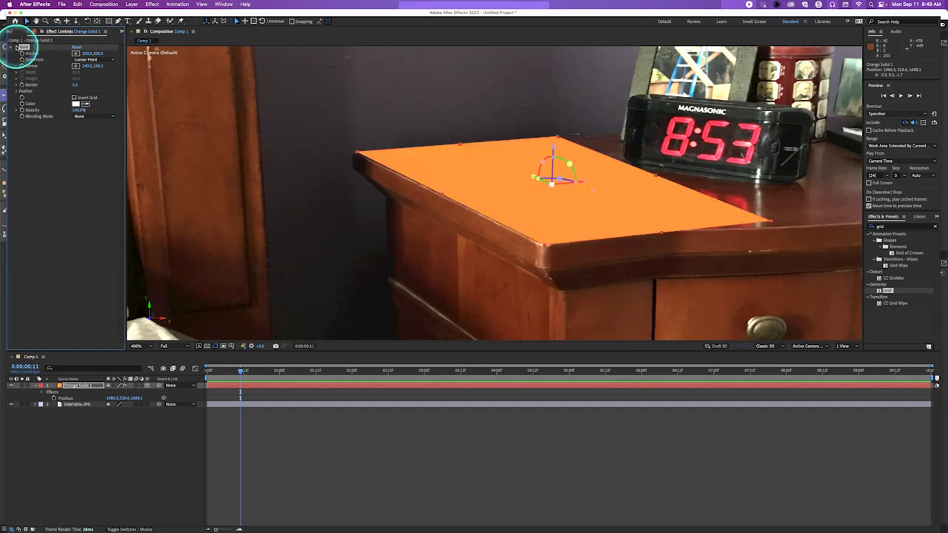
{"action": "left_click", "coordinate": [16, 47]}
{"action": "left_click", "coordinate": [16, 46]}
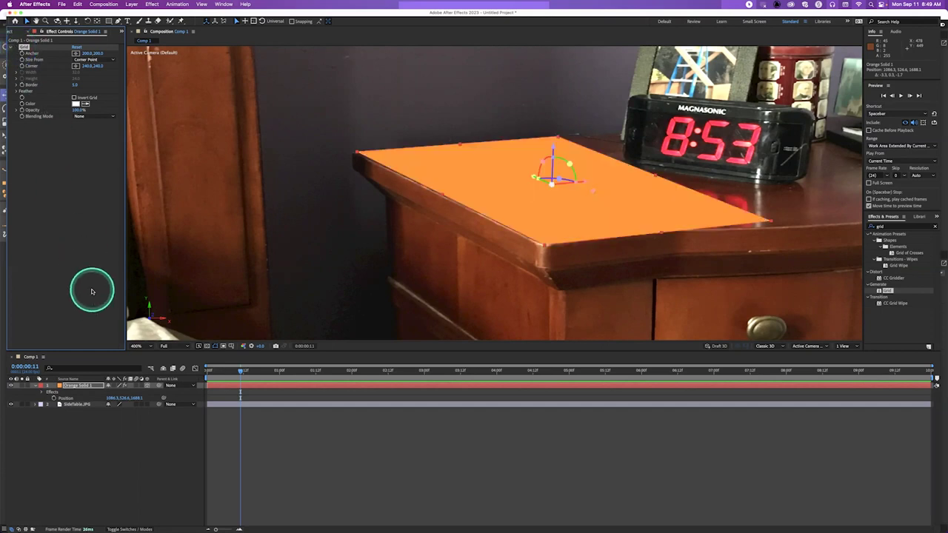
Rename the orange solid layer as "Top o Table"
{"action": "key", "text": "comma"}
{"action": "key", "text": "comma"}
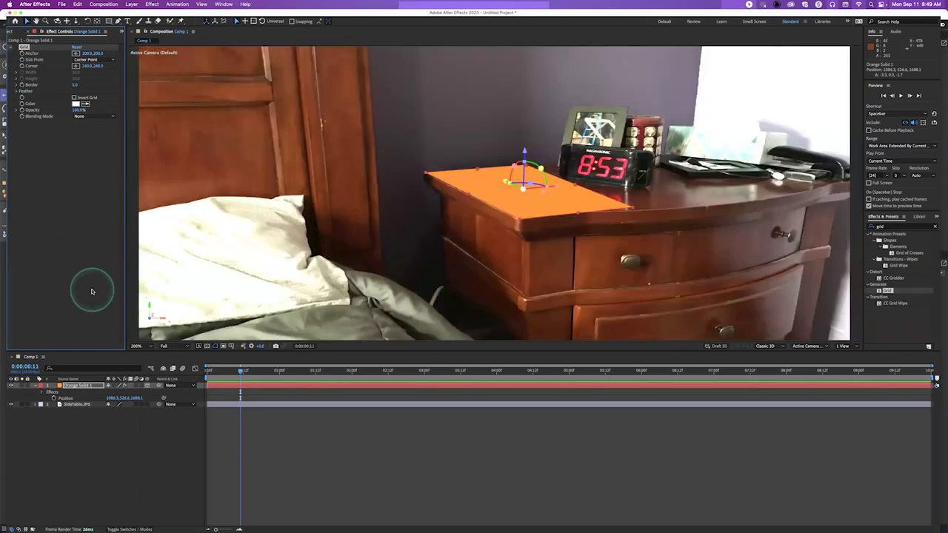
{"action": "key", "text": "comma"}
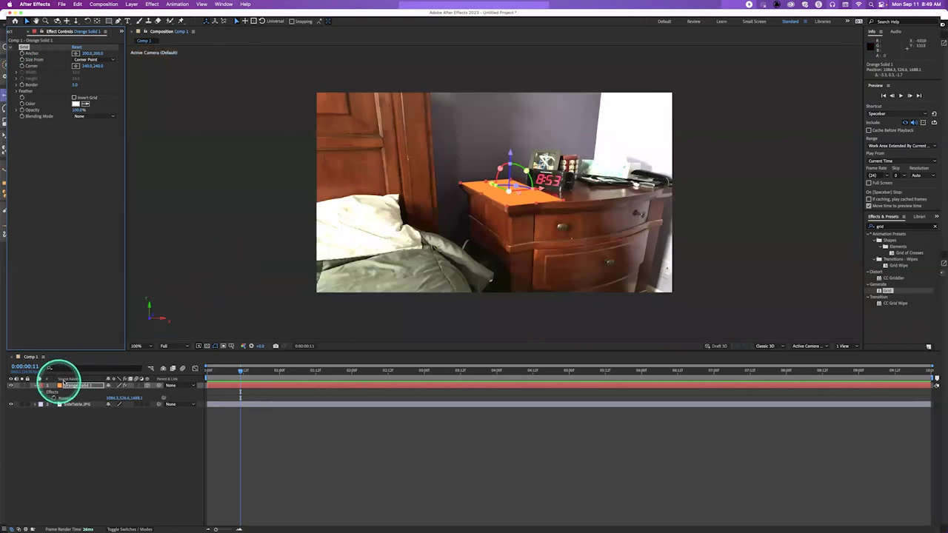
{"action": "left_click", "coordinate": [78, 387]}
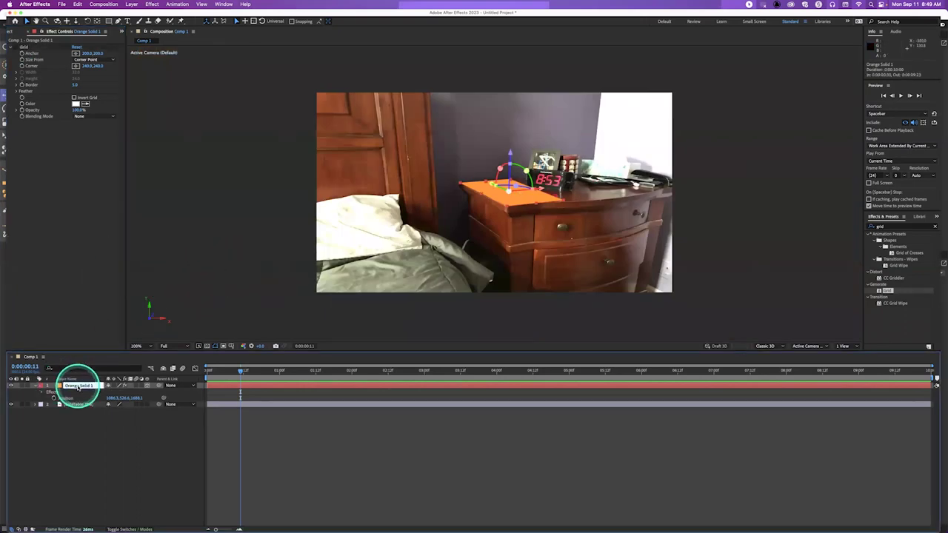
{"action": "type", "text": "Top o Table"}
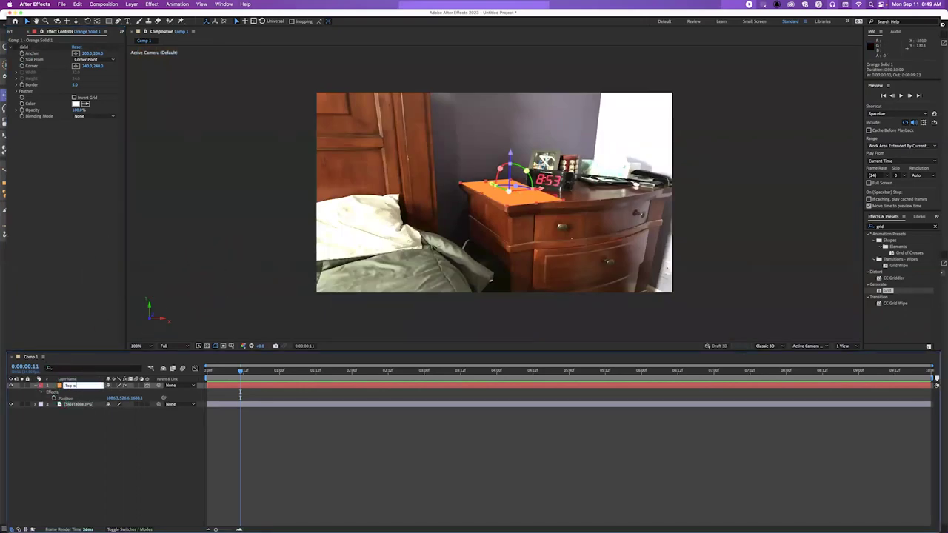
{"action": "left_click", "coordinate": [134, 452]}
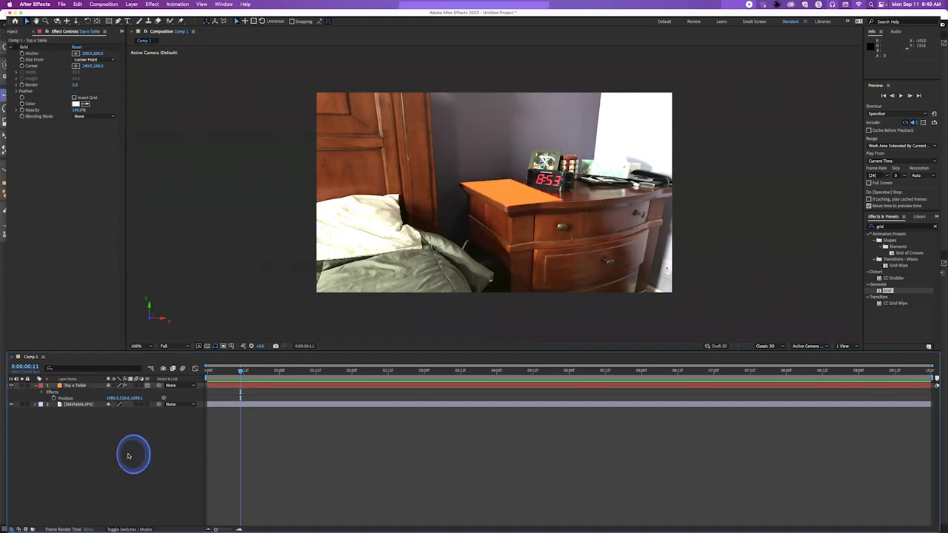
Add a One-Node Camera named Camera 1 with the 50mm preset to the composition
{"action": "left_click", "coordinate": [132, 4]}
{"action": "mouse_move", "coordinate": [134, 14]}
{"action": "left_click", "coordinate": [237, 21]}
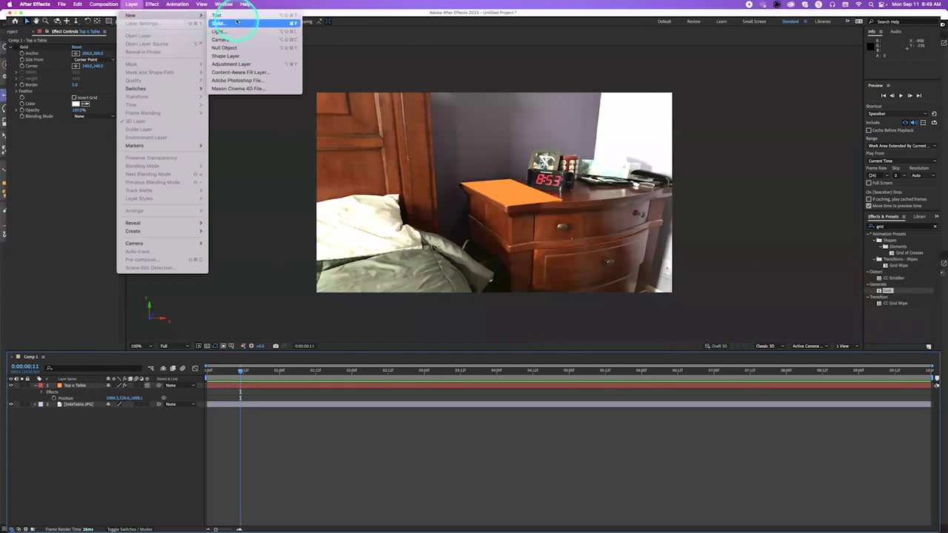
{"action": "left_click", "coordinate": [232, 40]}
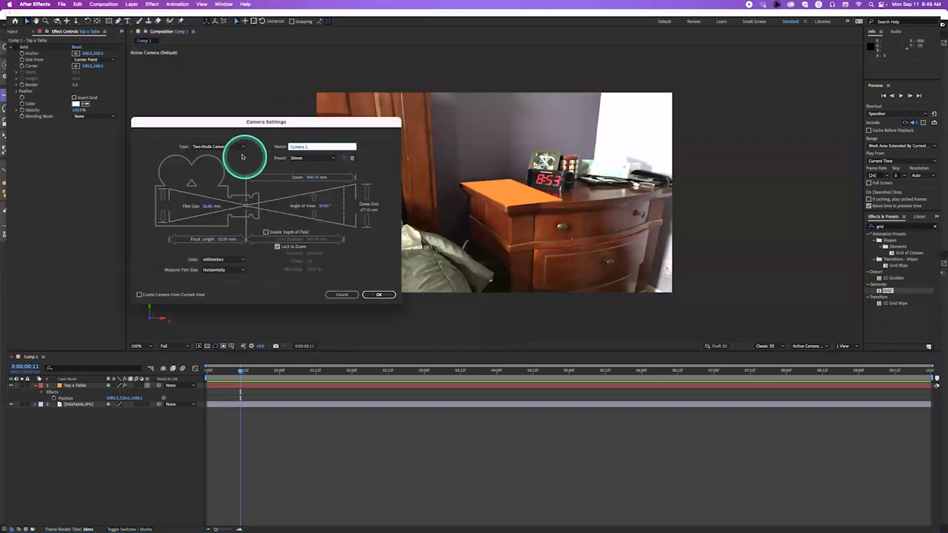
{"action": "left_click", "coordinate": [231, 148]}
{"action": "left_click", "coordinate": [222, 154]}
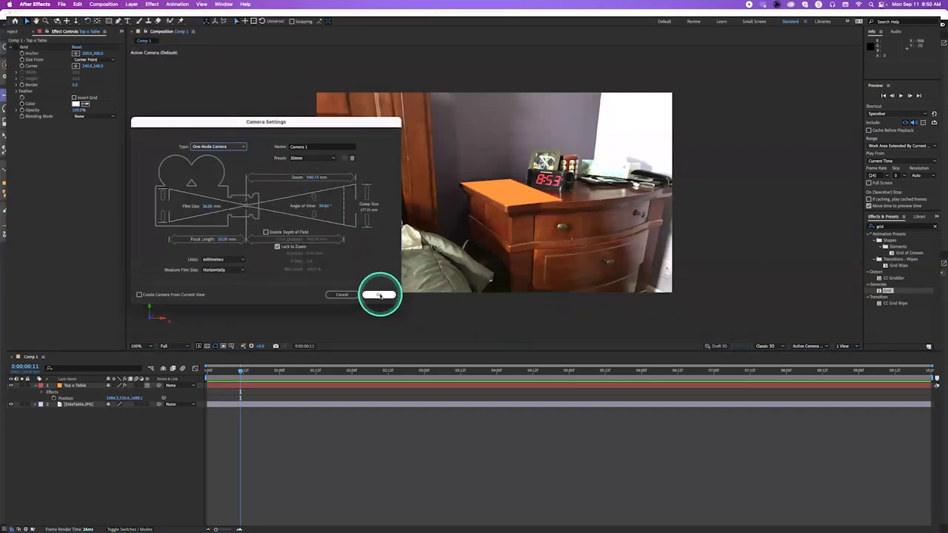
{"action": "left_click", "coordinate": [379, 295]}
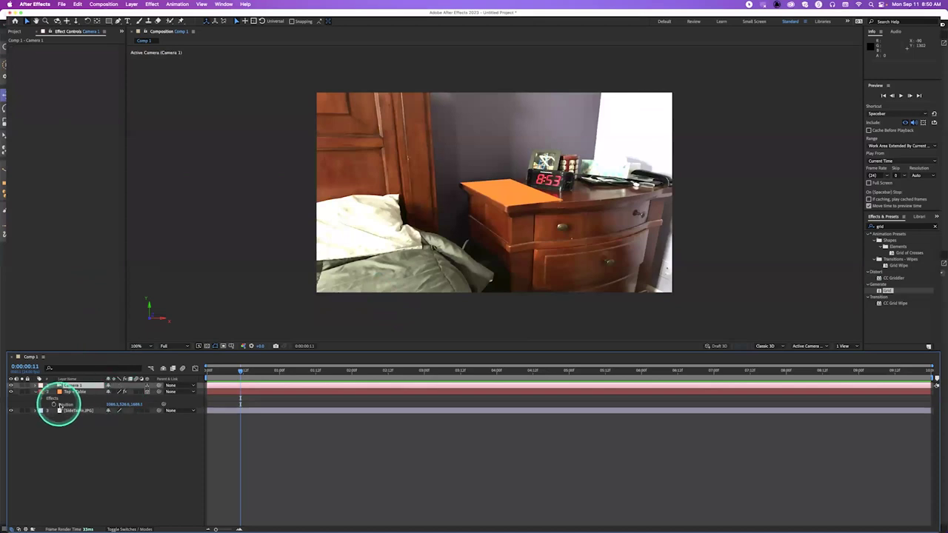
{"action": "left_click", "coordinate": [80, 391]}
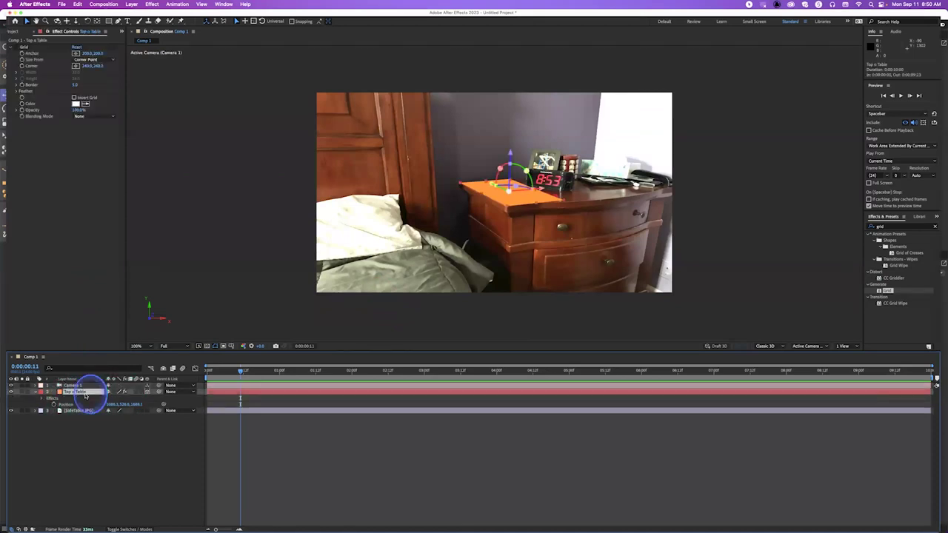
{"action": "left_click", "coordinate": [82, 386]}
{"action": "left_click", "coordinate": [81, 391]}
{"action": "left_click", "coordinate": [82, 385]}
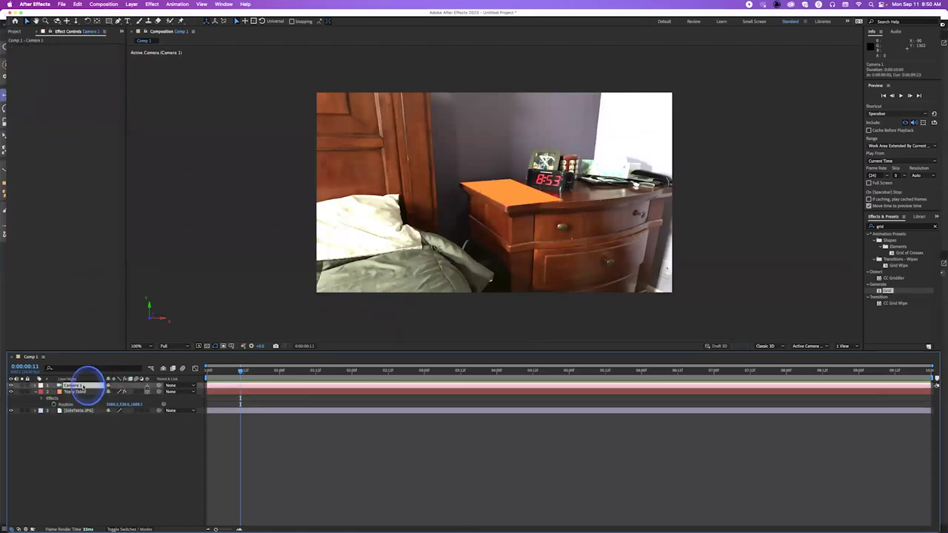
{"action": "left_click", "coordinate": [82, 391]}
{"action": "left_click", "coordinate": [82, 385]}
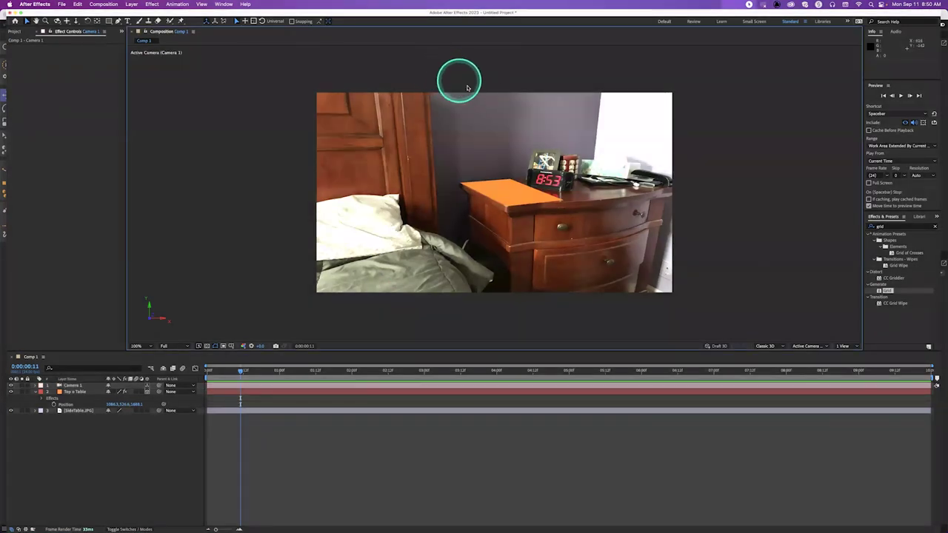
Save the project as SideTable3D.aep on the Desktop and export the composition with the Maxon Cinema 4D Exporter as ReferenceFrom AE.c4d
{"action": "key", "text": "super+s"}
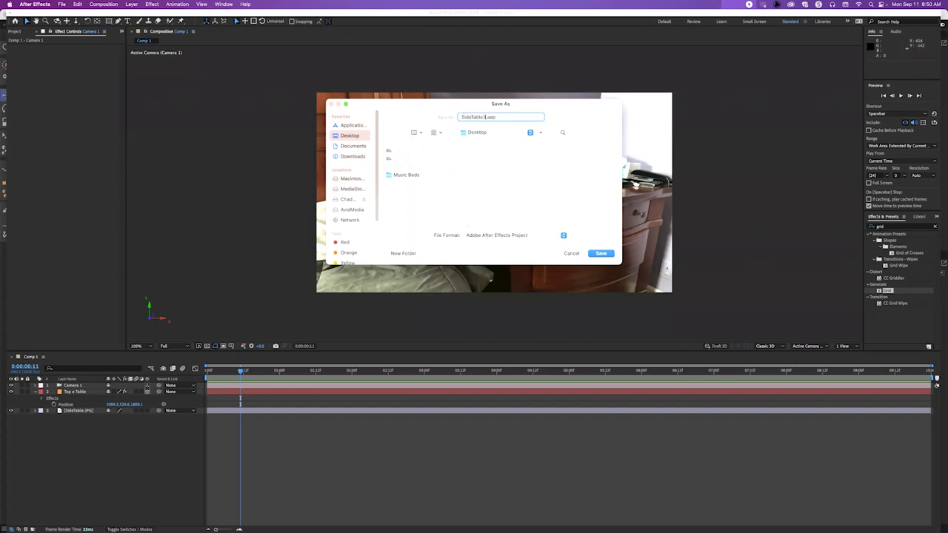
{"action": "key", "text": "Return"}
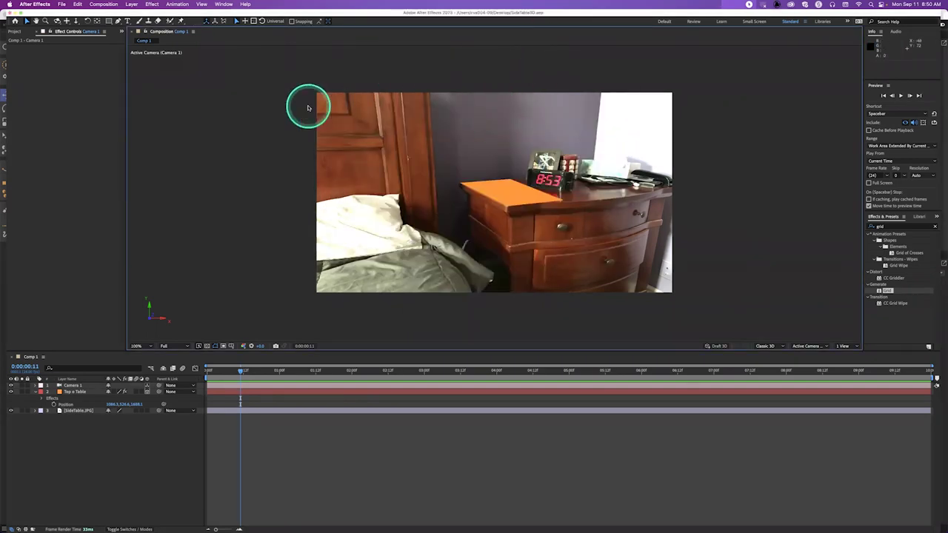
{"action": "left_click", "coordinate": [63, 5]}
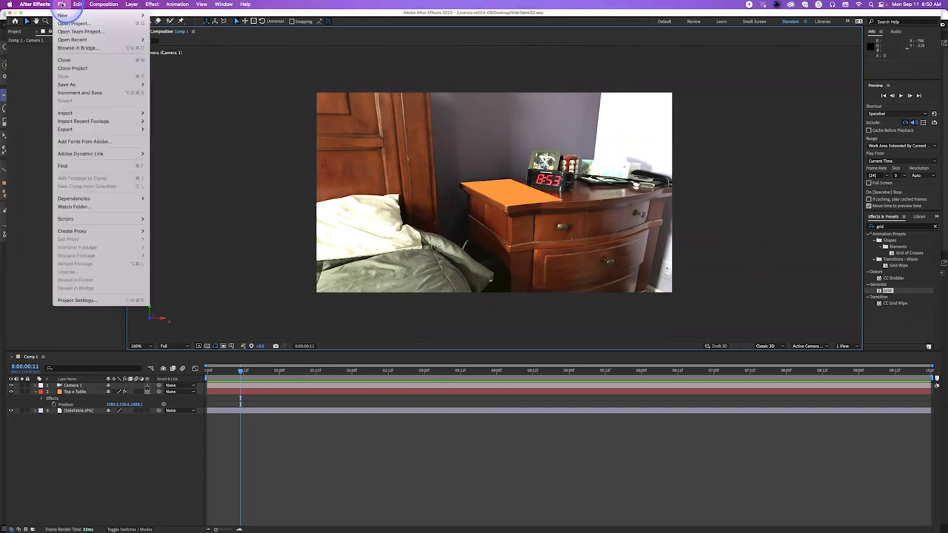
{"action": "left_click", "coordinate": [97, 145]}
{"action": "mouse_move", "coordinate": [74, 129]}
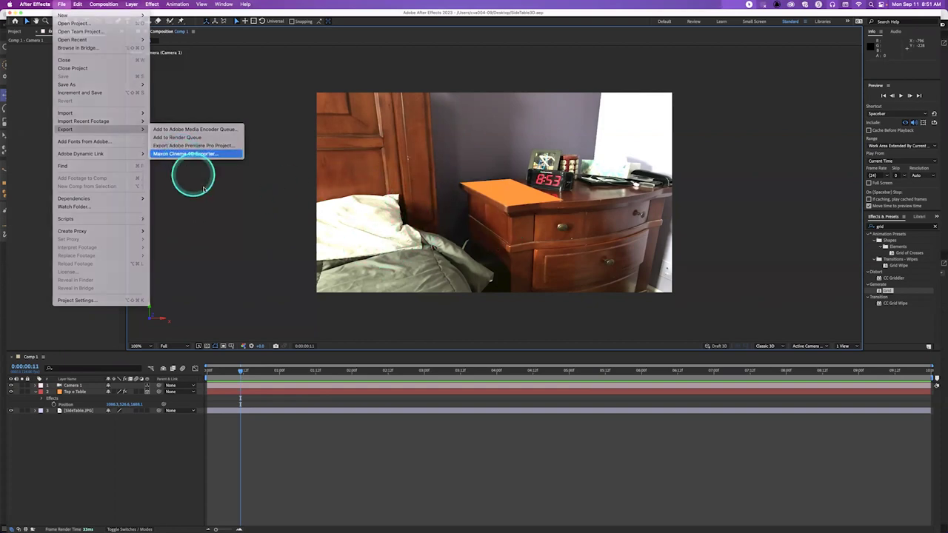
{"action": "left_click", "coordinate": [185, 153]}
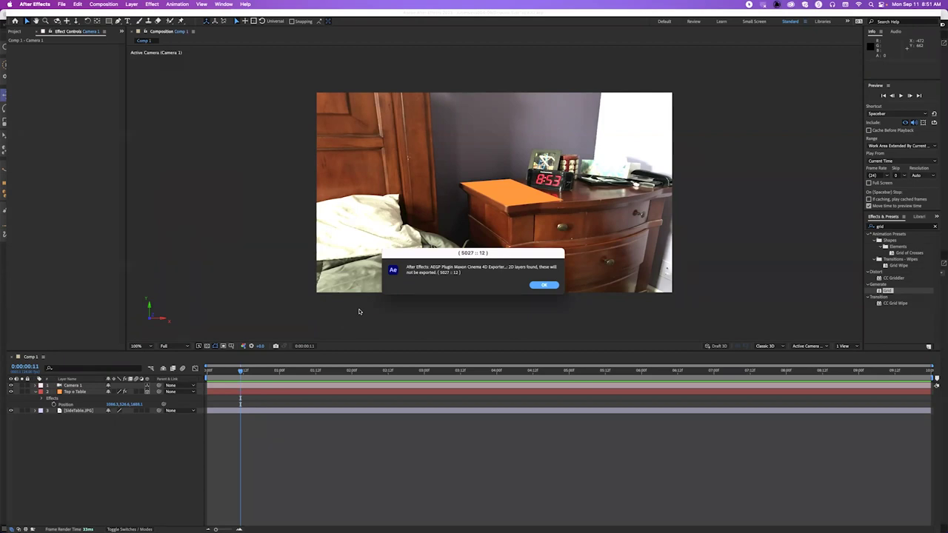
{"action": "left_click", "coordinate": [544, 285]}
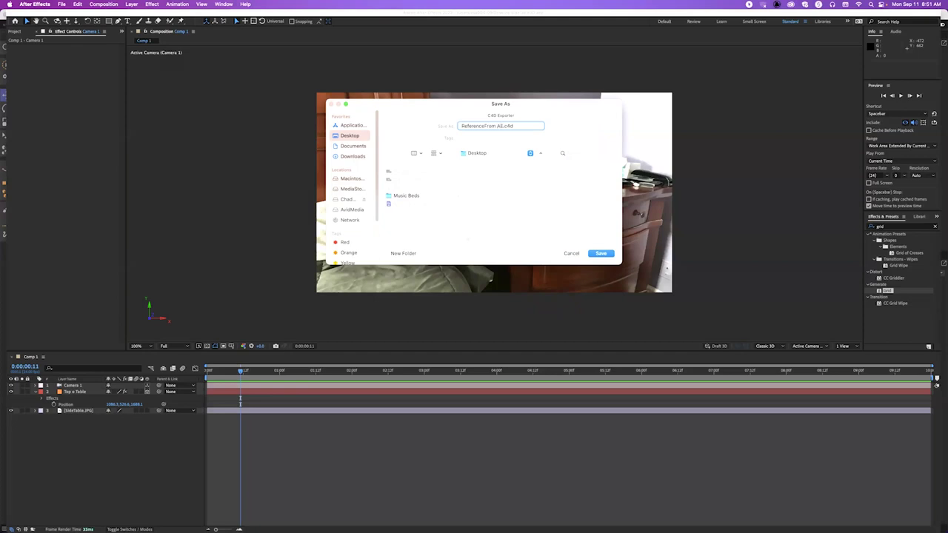
{"action": "left_click", "coordinate": [601, 254]}
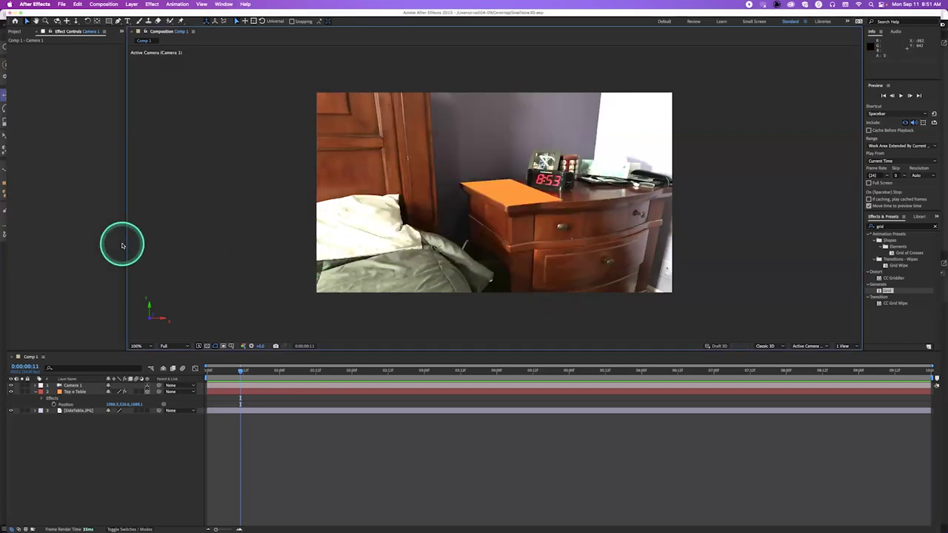
Switch to Cinema 4D and open ReferenceFrom AE.c4d from the Desktop
{"action": "key", "text": "super+Tab"}
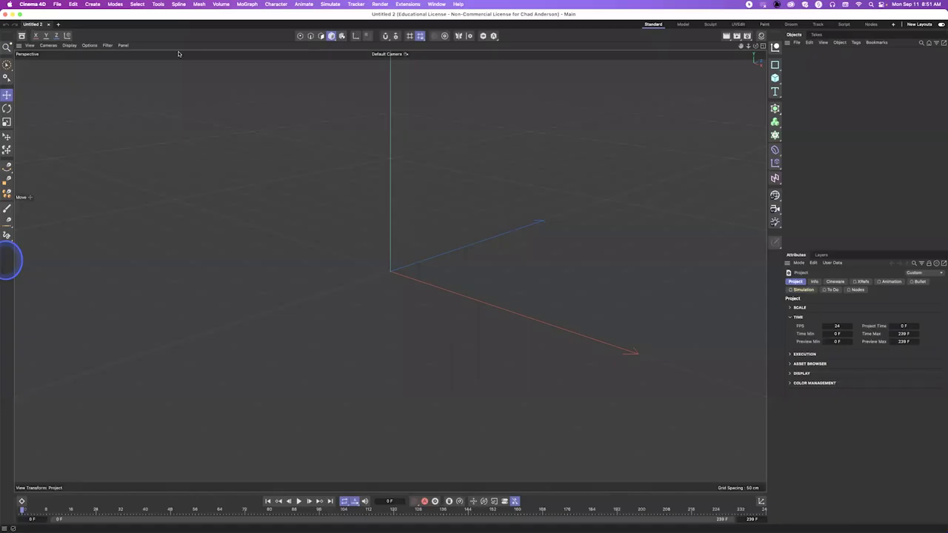
{"action": "left_click", "coordinate": [57, 5]}
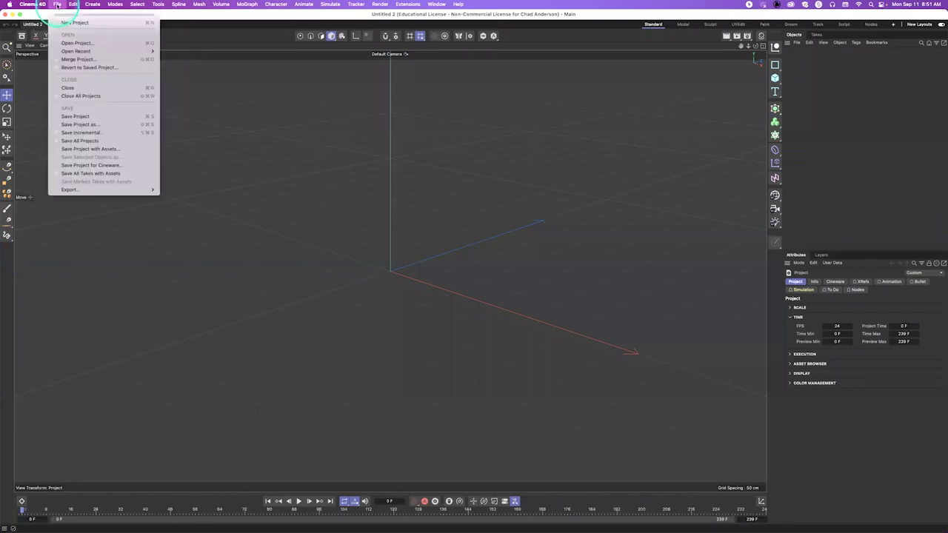
{"action": "mouse_move", "coordinate": [75, 51]}
{"action": "key", "text": "Escape"}
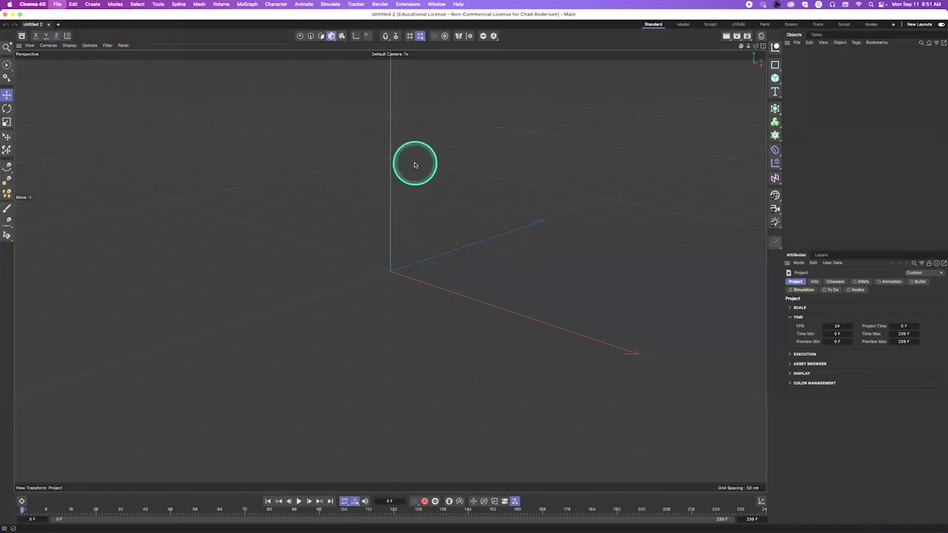
{"action": "key", "text": "super+o"}
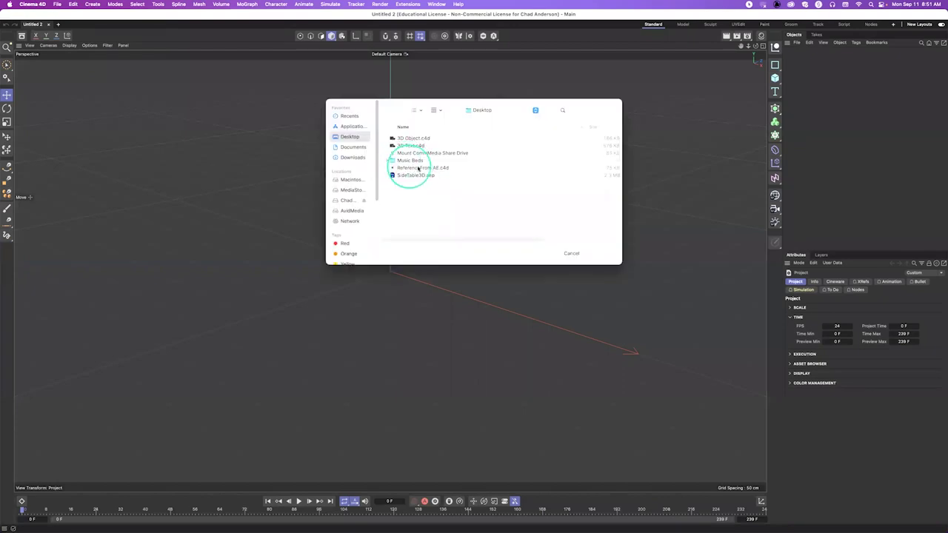
{"action": "left_click", "coordinate": [419, 169]}
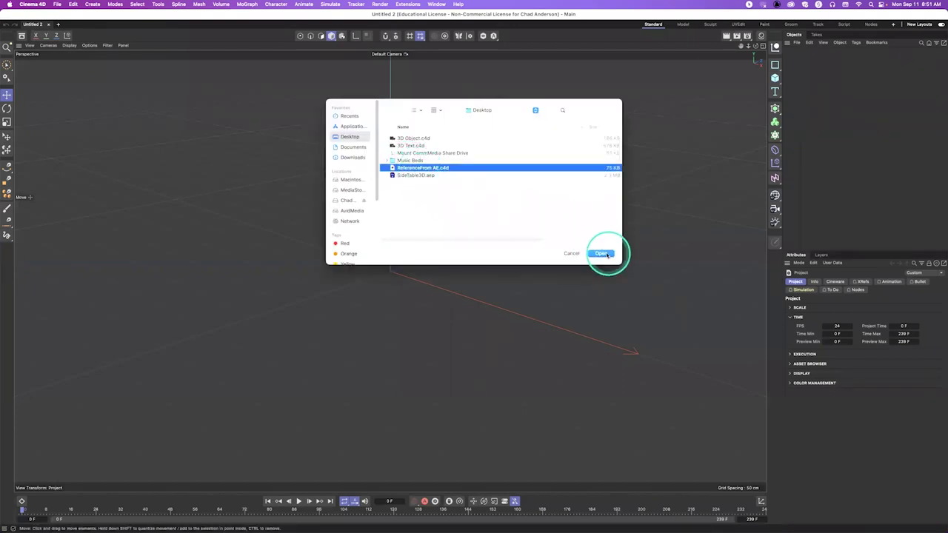
{"action": "left_click", "coordinate": [606, 254]}
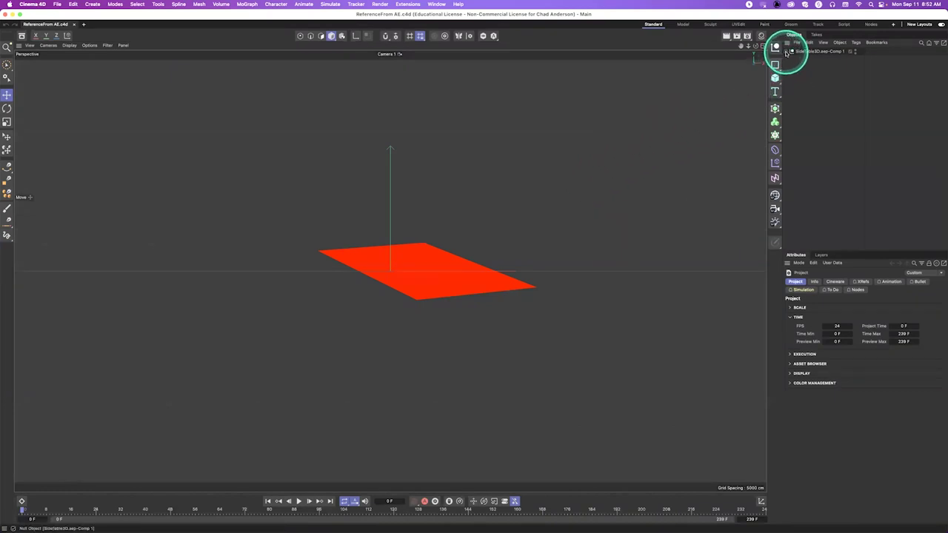
Expand the imported composition null and inspect its Top o Table plane and Camera 1 objects
{"action": "left_click", "coordinate": [787, 52]}
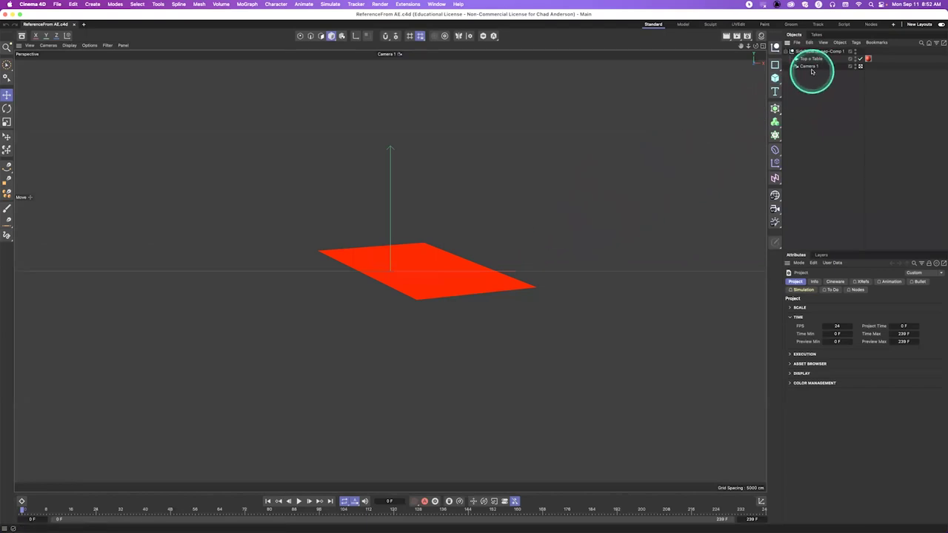
{"action": "left_click", "coordinate": [811, 67]}
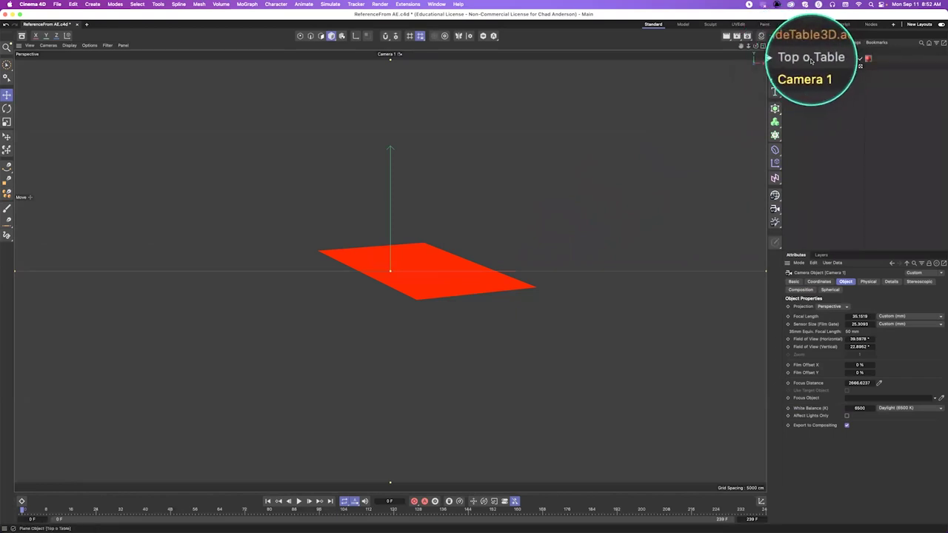
{"action": "left_click", "coordinate": [811, 58], "text": "shift"}
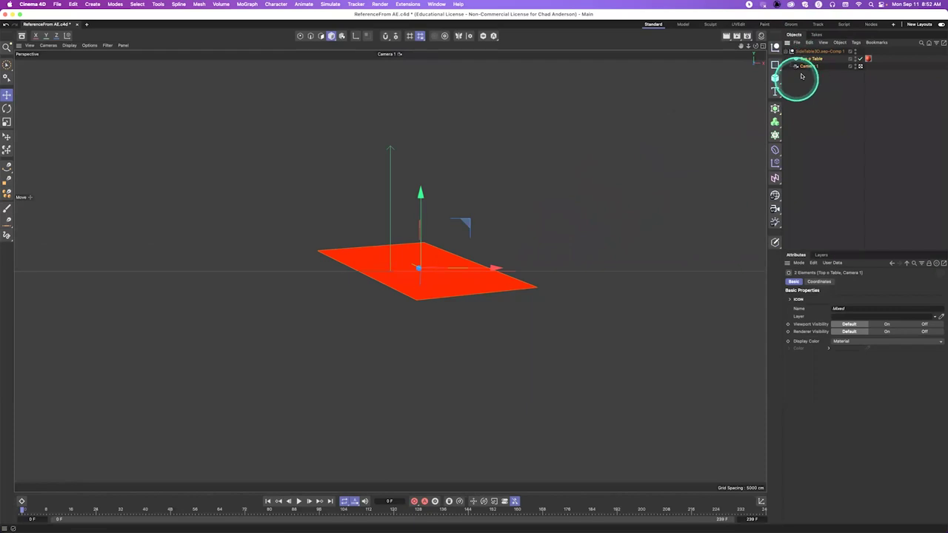
{"action": "left_click", "coordinate": [801, 67], "text": "ctrl"}
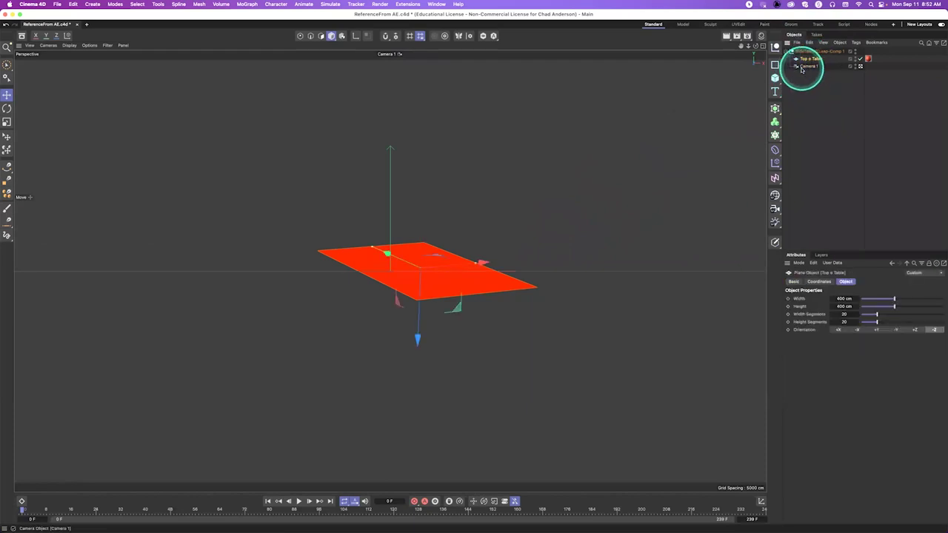
{"action": "left_click", "coordinate": [807, 66]}
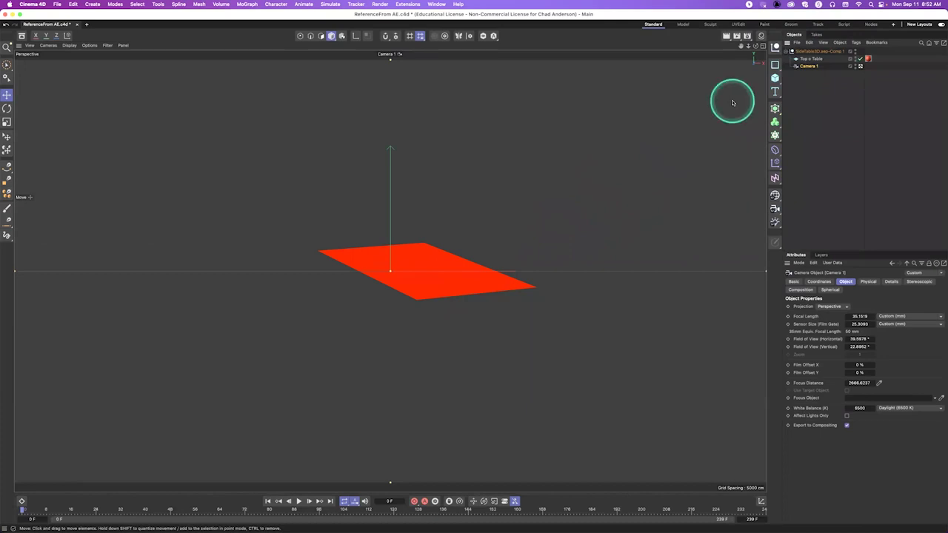
Undo the accidental camera move and add a Protection tag to Camera 1
{"action": "mouse_move", "coordinate": [587, 240]}
{"action": "left_mouse_down"}
{"action": "mouse_move", "coordinate": [557, 256]}
{"action": "mouse_move", "coordinate": [595, 242]}
{"action": "left_mouse_up"}
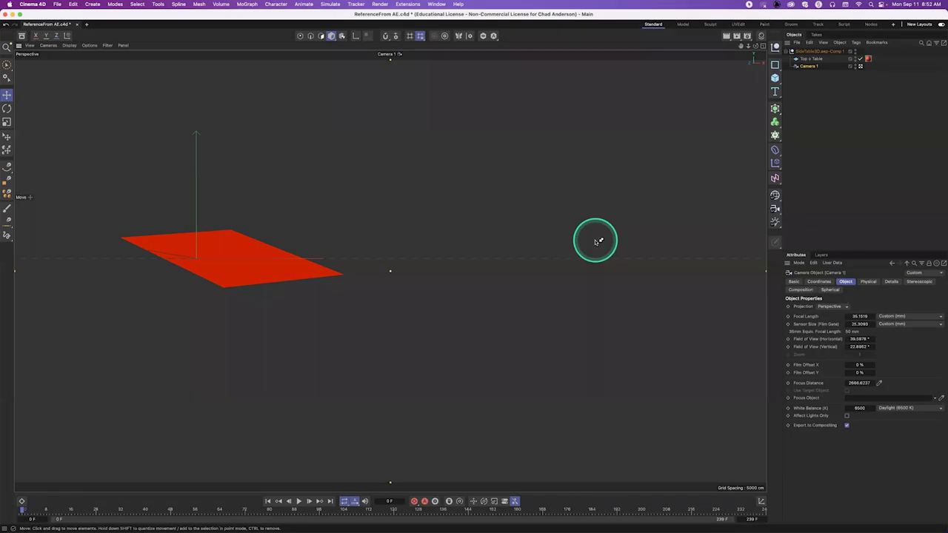
{"action": "key", "text": "super+z"}
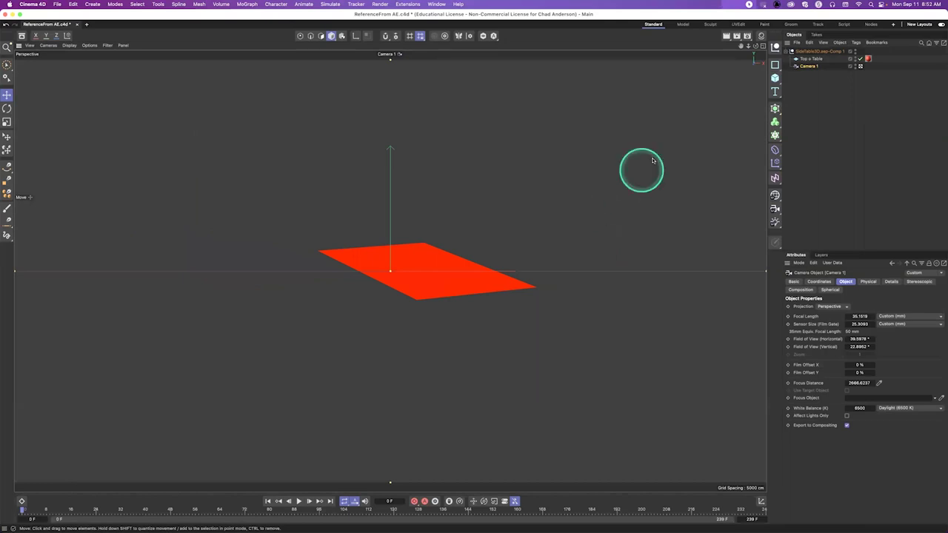
{"action": "right_click", "coordinate": [811, 67]}
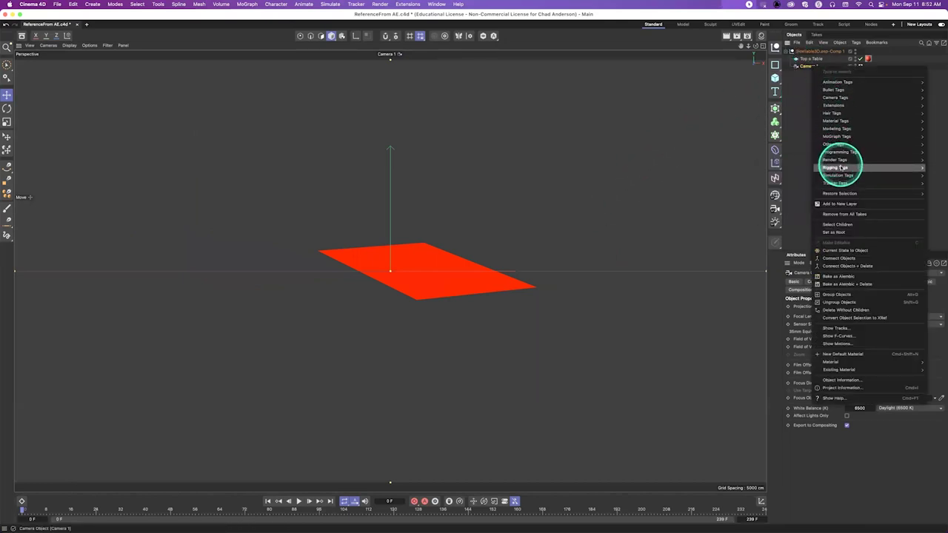
{"action": "mouse_move", "coordinate": [841, 168]}
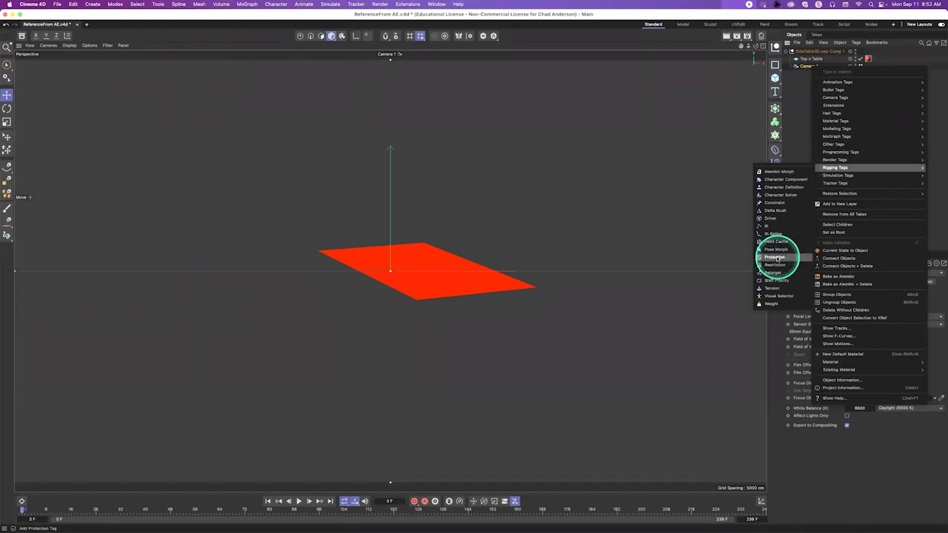
{"action": "left_click", "coordinate": [777, 256]}
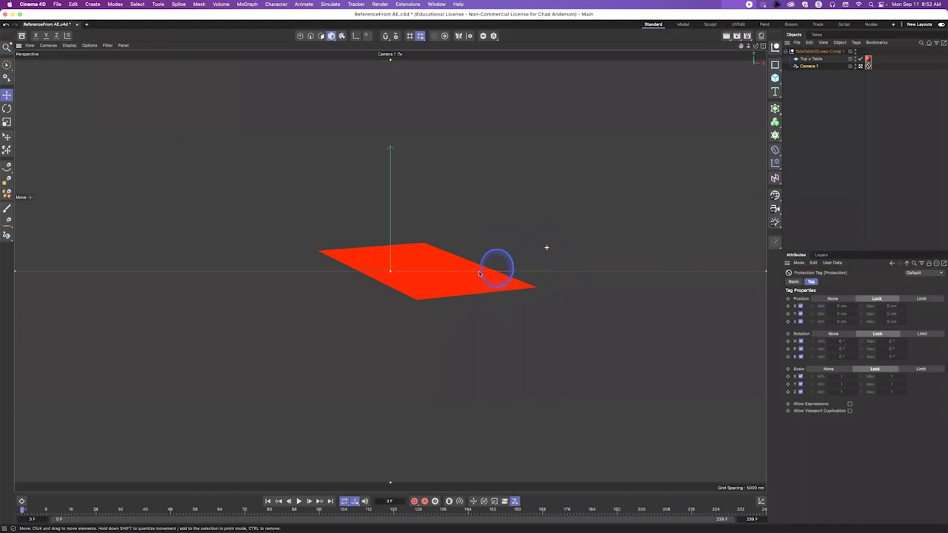
Compare the view through Camera 1 with an orbited default-camera view showing the camera and tabletop plane
{"action": "left_click", "coordinate": [861, 66]}
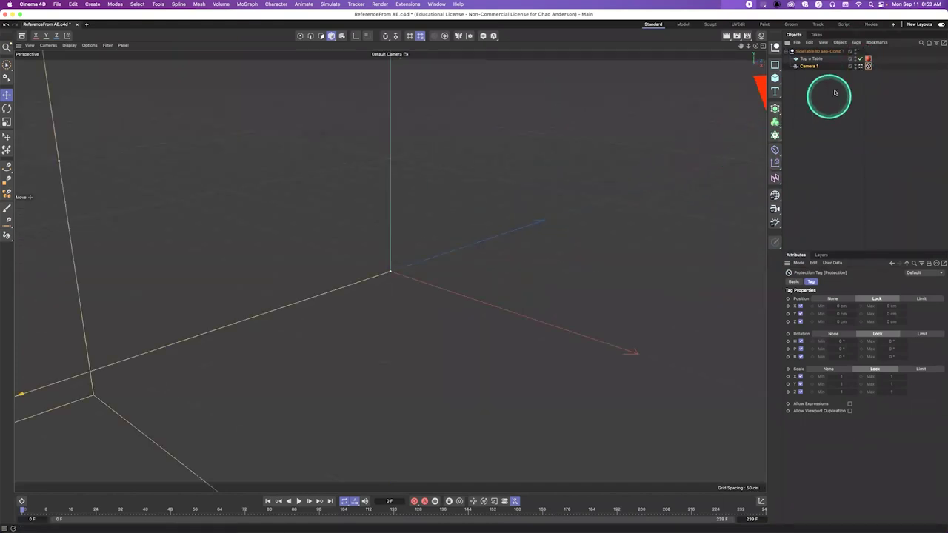
{"action": "left_click_drag", "start_coordinate": [481, 195], "coordinate": [363, 271], "text": "alt"}
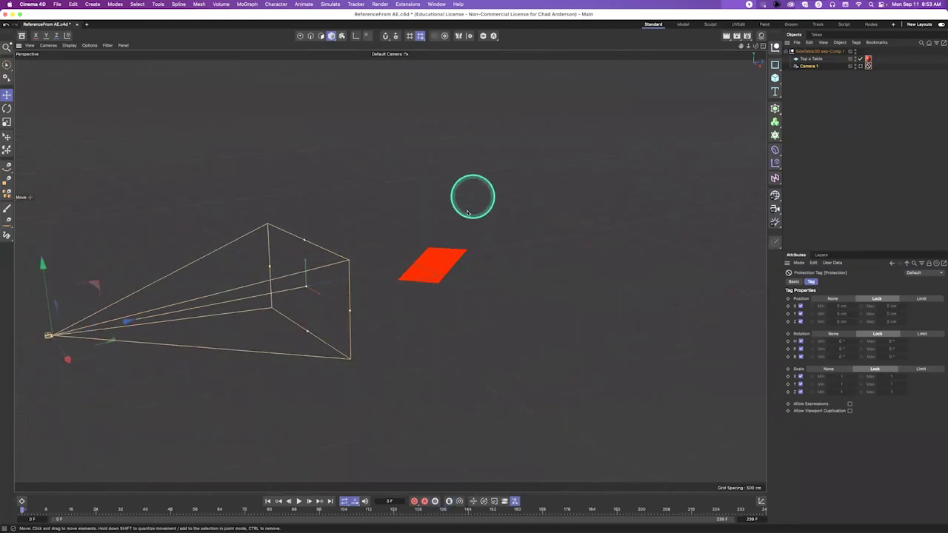
{"action": "left_click", "coordinate": [860, 66]}
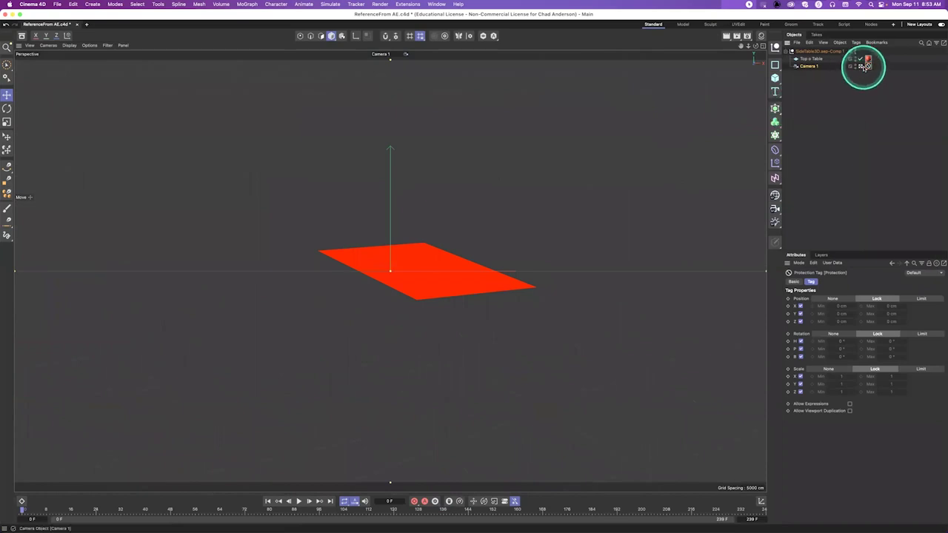
{"action": "left_click", "coordinate": [861, 66]}
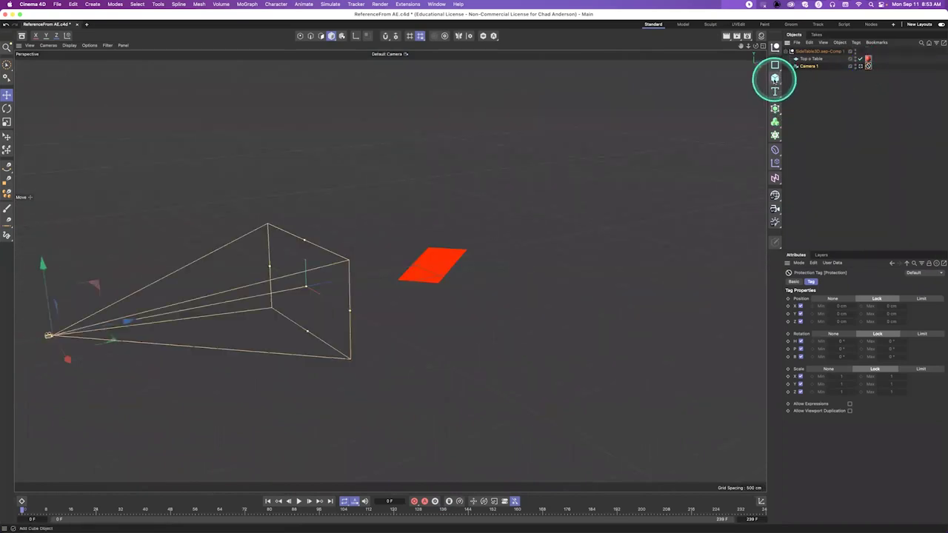
Add a Cone primitive, move it onto the red tabletop plane, and check its placement through Camera 1
{"action": "left_click_drag", "start_coordinate": [775, 78], "coordinate": [853, 129]}
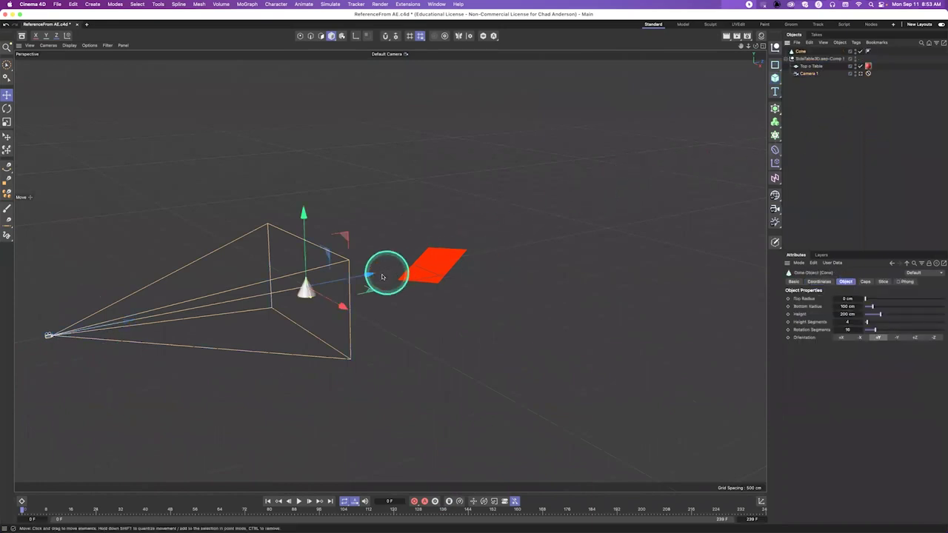
{"action": "left_click_drag", "start_coordinate": [373, 271], "coordinate": [434, 175]}
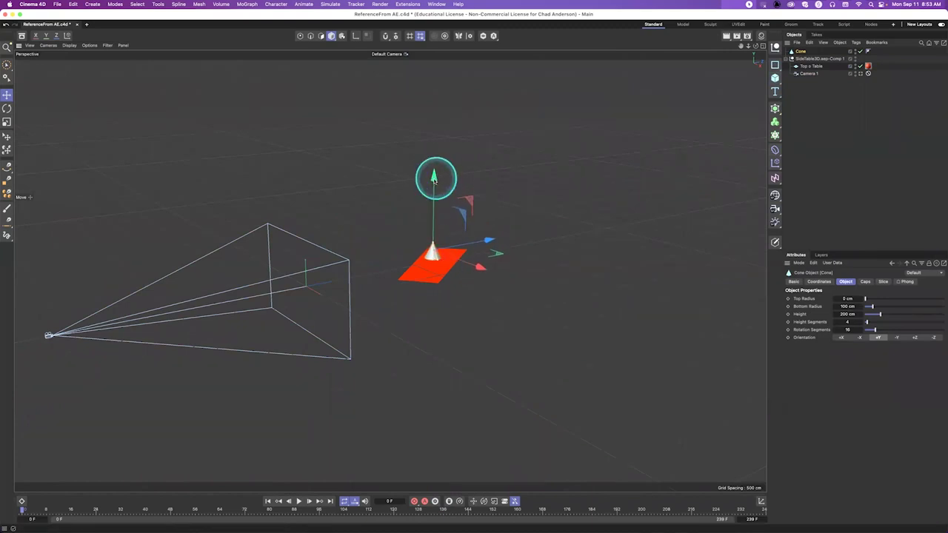
{"action": "left_click", "coordinate": [865, 74]}
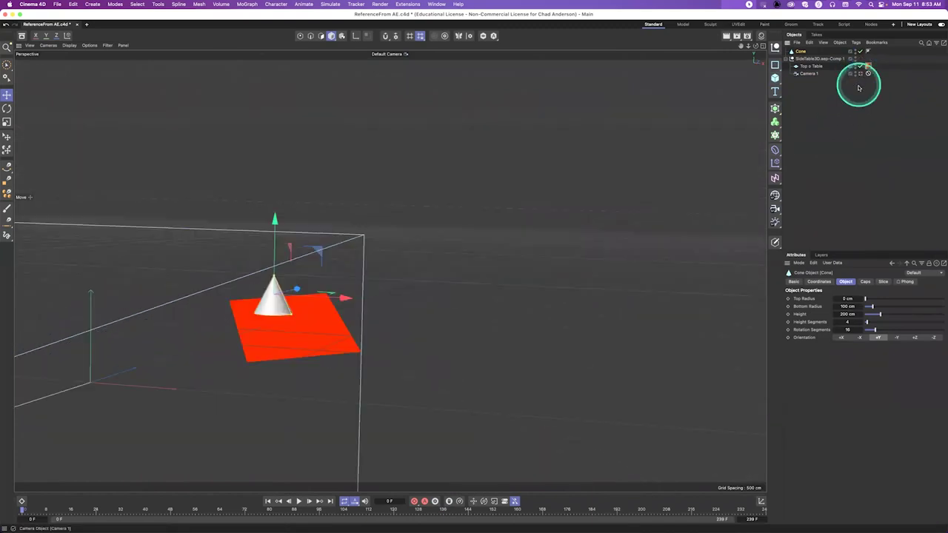
{"action": "left_click", "coordinate": [860, 75]}
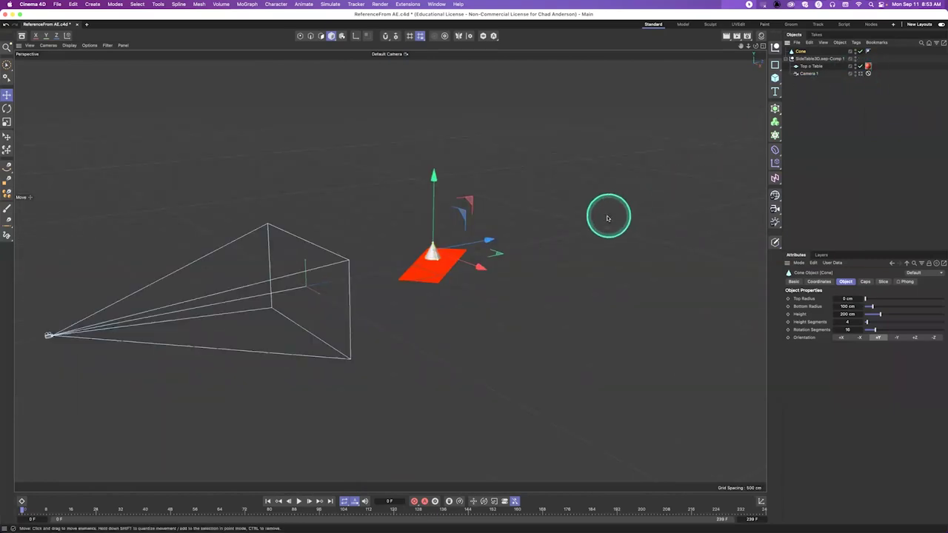
{"action": "mouse_move", "coordinate": [495, 248]}
{"action": "left_mouse_down", "text": "alt"}
{"action": "mouse_move", "coordinate": [556, 217]}
{"action": "mouse_move", "coordinate": [506, 250]}
{"action": "mouse_move", "coordinate": [489, 249]}
{"action": "left_mouse_up", "text": "alt"}
{"action": "left_click_drag", "start_coordinate": [409, 233], "coordinate": [417, 210], "text": "alt"}
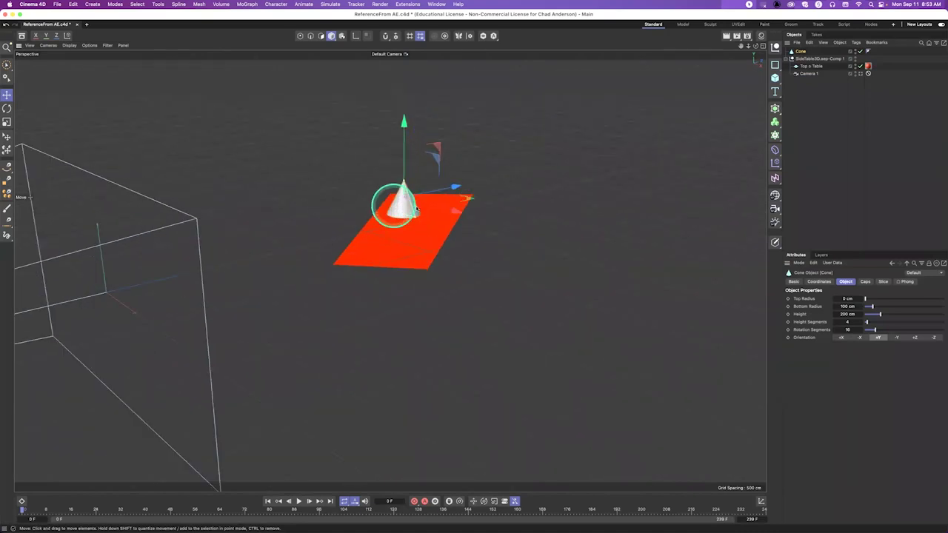
{"action": "left_click", "coordinate": [866, 74]}
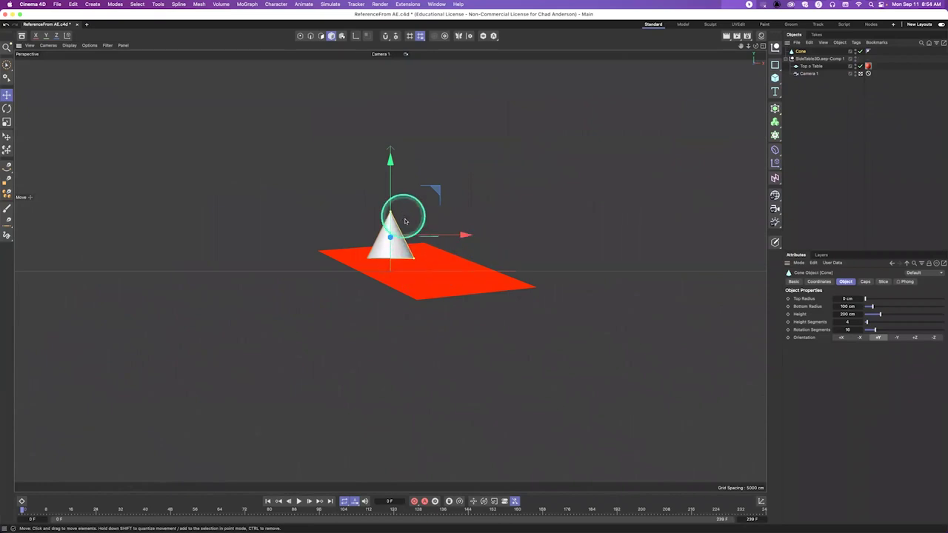
Tilt the cone to match the tabletop plane's perspective as seen through Camera 1
{"action": "key", "text": "r"}
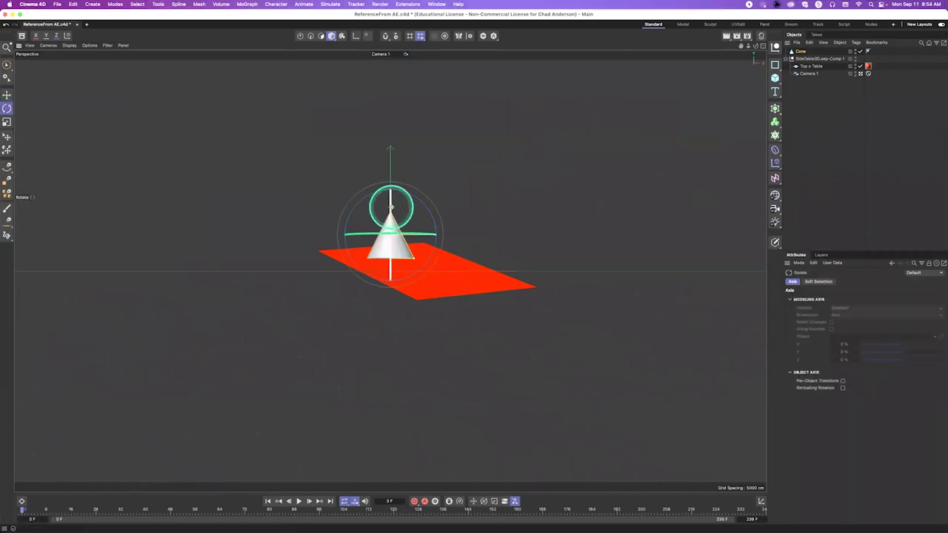
{"action": "left_click_drag", "start_coordinate": [390, 208], "coordinate": [400, 239]}
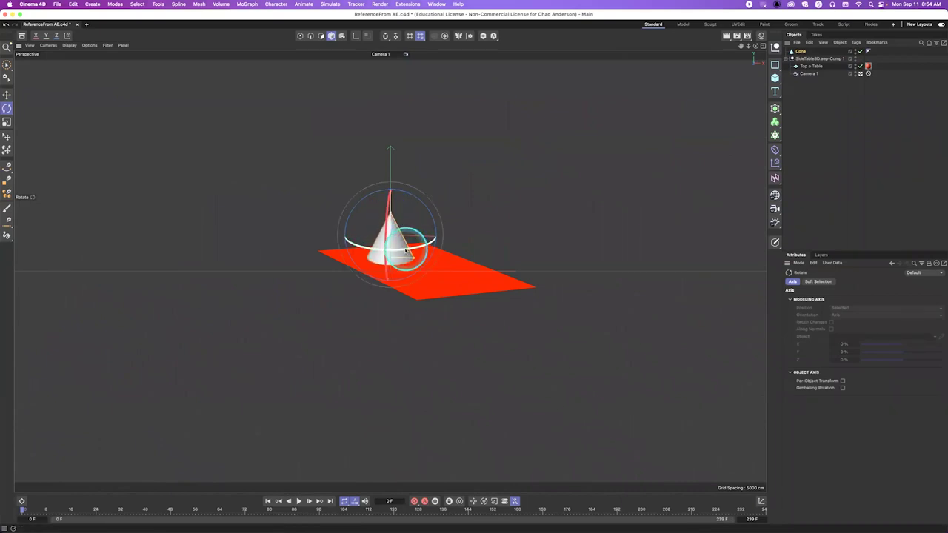
{"action": "left_click", "coordinate": [861, 73]}
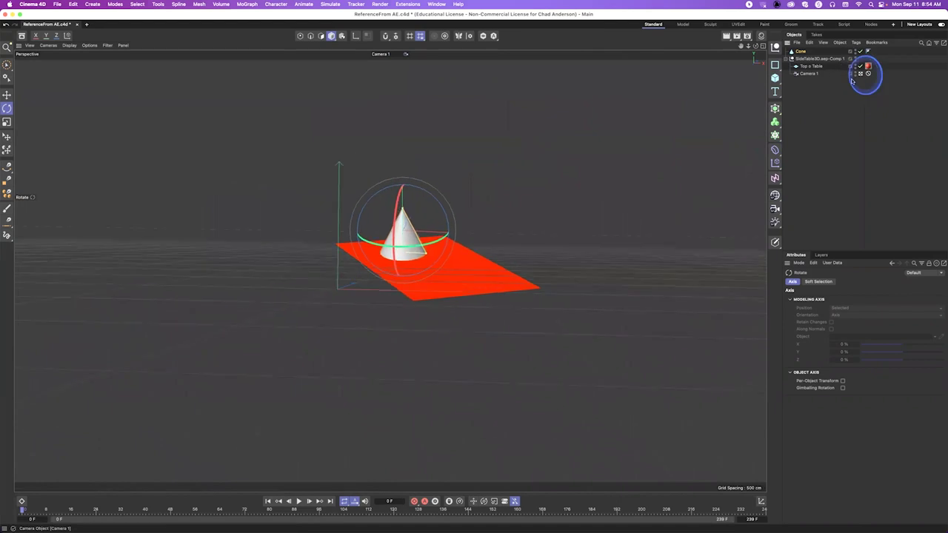
{"action": "left_click", "coordinate": [865, 74]}
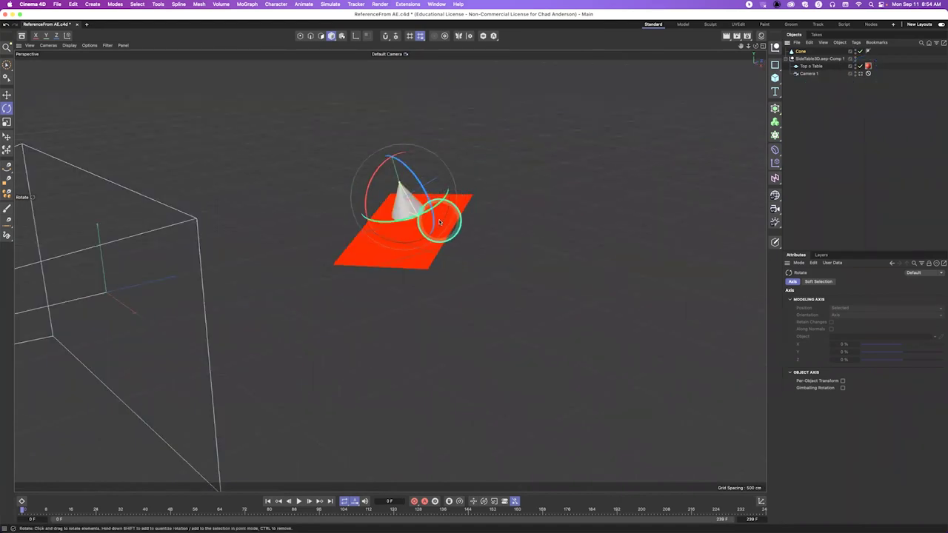
Fine-tune the cone's position and tilt so its base sits on the tabletop plane
{"action": "left_click_drag", "start_coordinate": [480, 242], "coordinate": [437, 222], "text": "alt"}
{"action": "key", "text": "e"}
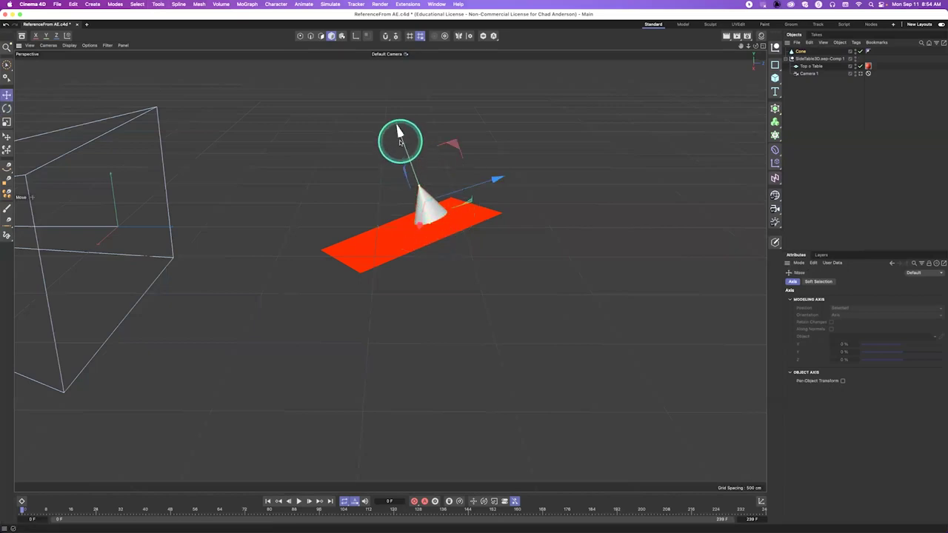
{"action": "mouse_move", "coordinate": [400, 143]}
{"action": "left_mouse_down"}
{"action": "mouse_move", "coordinate": [427, 162]}
{"action": "mouse_move", "coordinate": [406, 134]}
{"action": "left_mouse_up"}
{"action": "key", "text": "r"}
{"action": "key", "text": "e"}
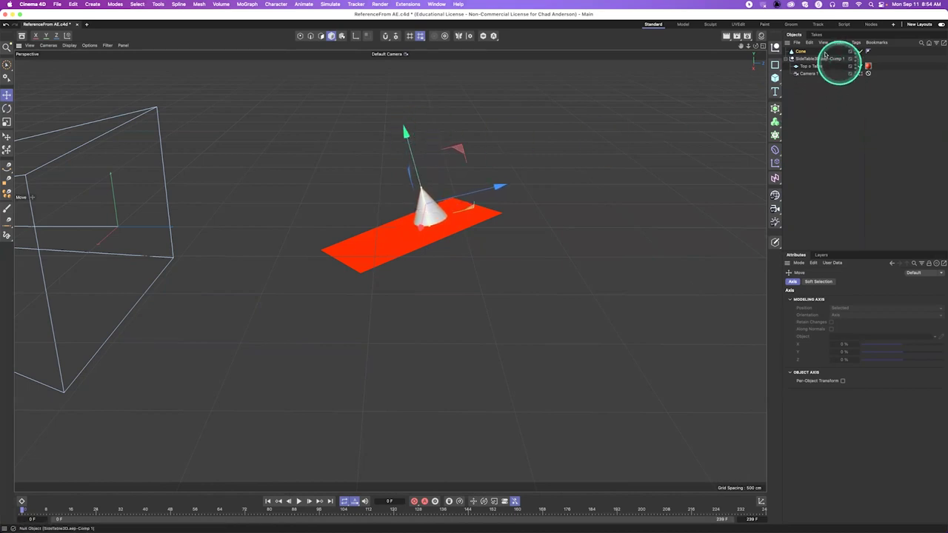
Set the cone's rotation segments to 32 and save ReferenceFrom AE.c4d from the Camera 1 view, accepting the newer file version
{"action": "left_click", "coordinate": [801, 51]}
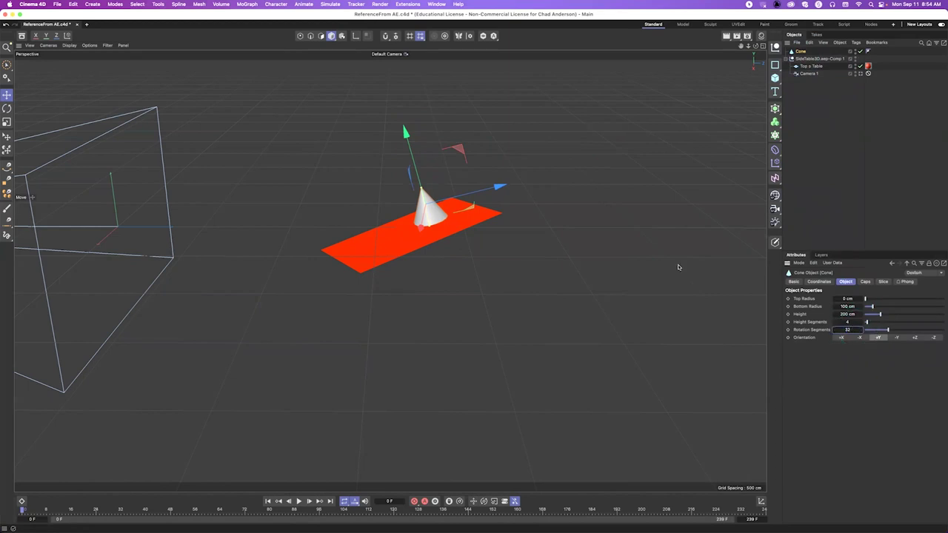
{"action": "left_click", "coordinate": [866, 74]}
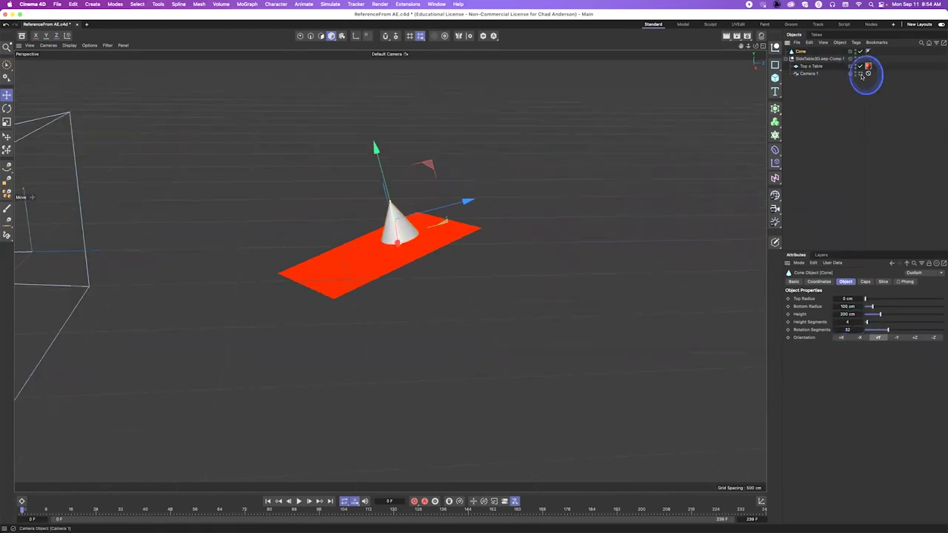
{"action": "key", "text": "super+s"}
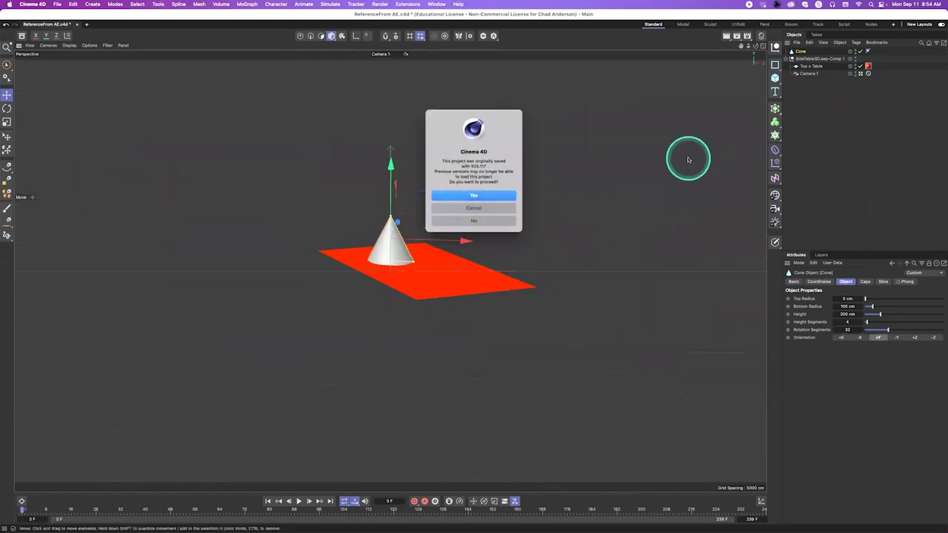
{"action": "left_click", "coordinate": [504, 195]}
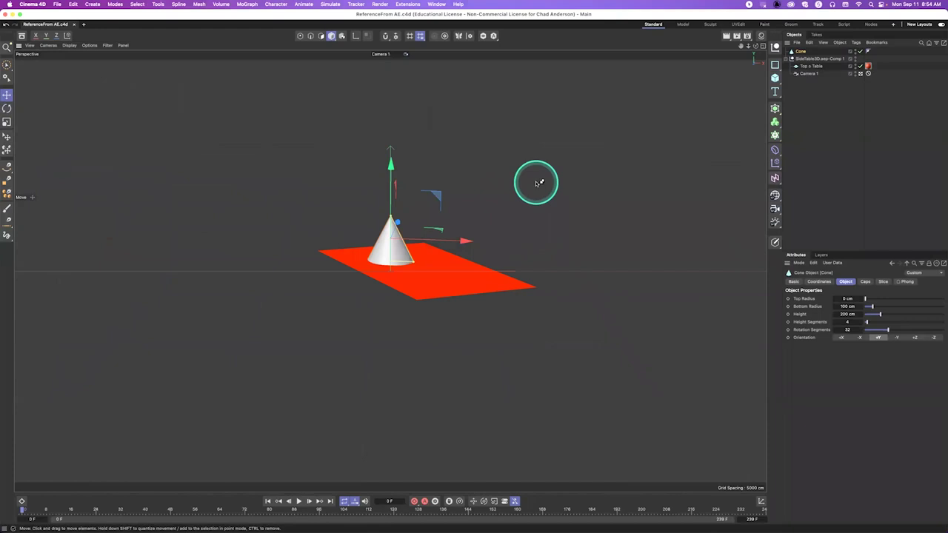
Switch to After Effects and import ReferenceFrom AE.c4d from the Desktop into the project
{"action": "key", "text": "super+Tab"}
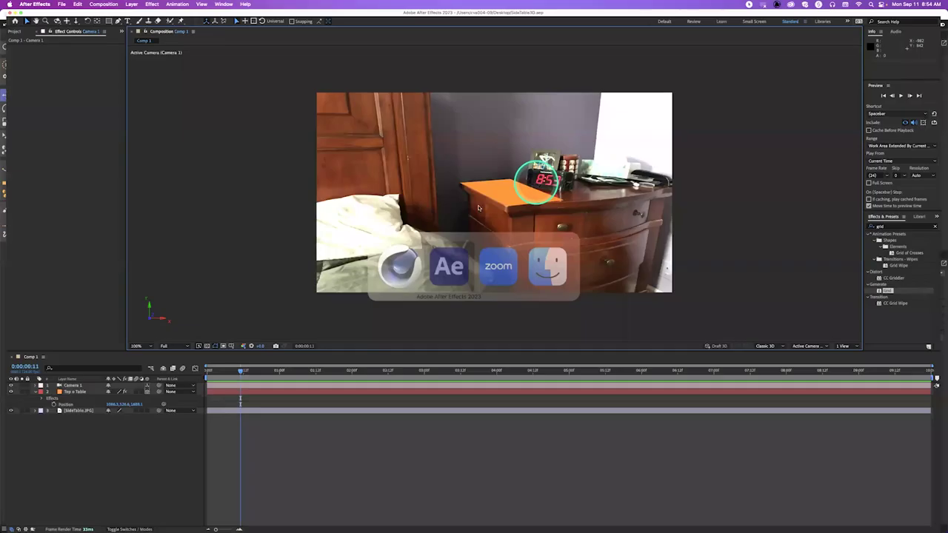
{"action": "left_click", "coordinate": [20, 32]}
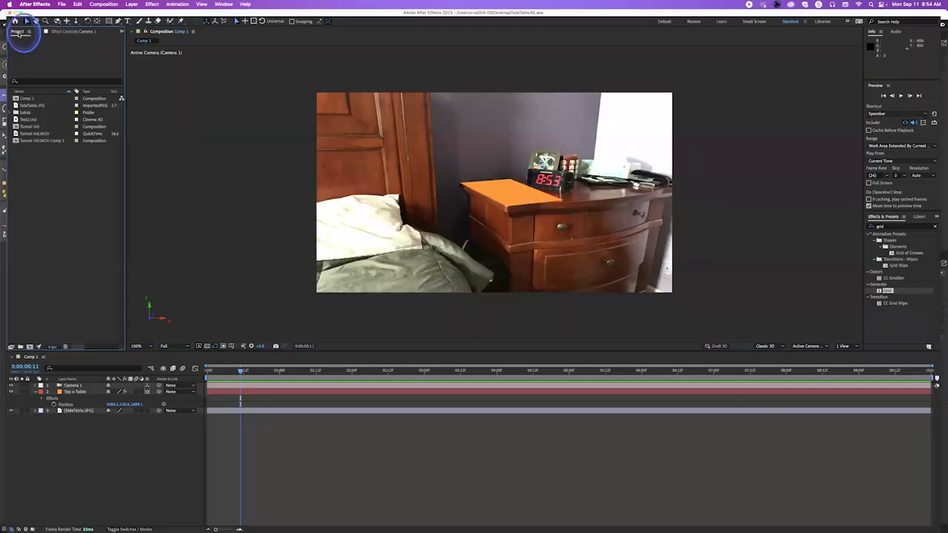
{"action": "left_click", "coordinate": [81, 196]}
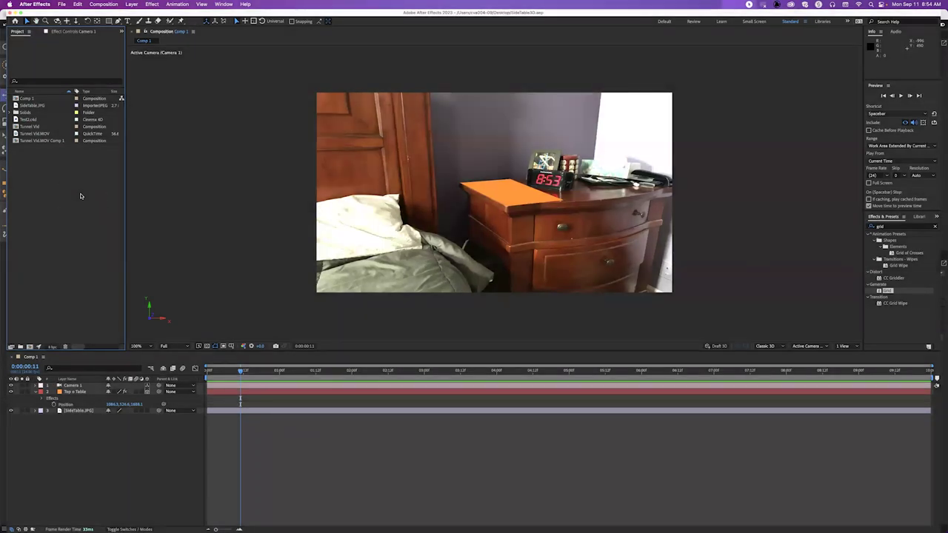
{"action": "left_click", "coordinate": [65, 181]}
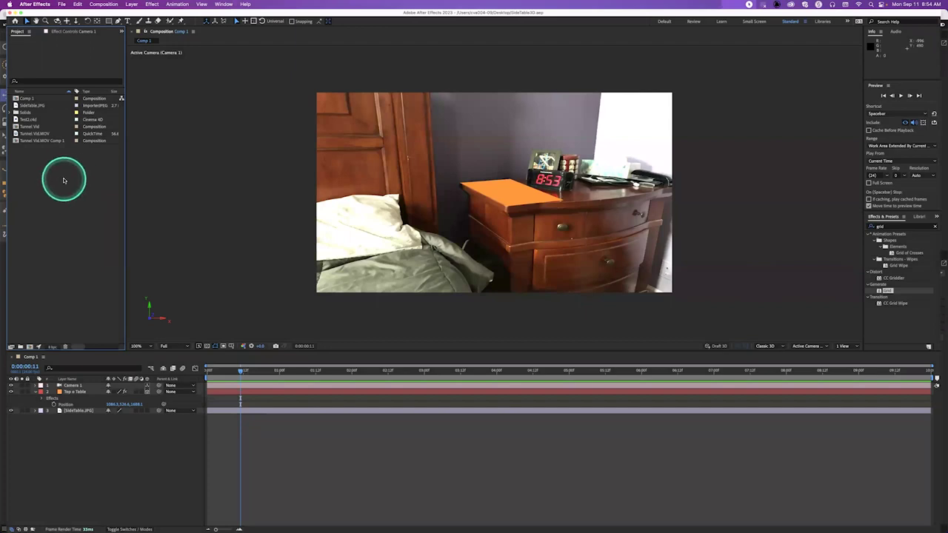
{"action": "double_click", "coordinate": [64, 180]}
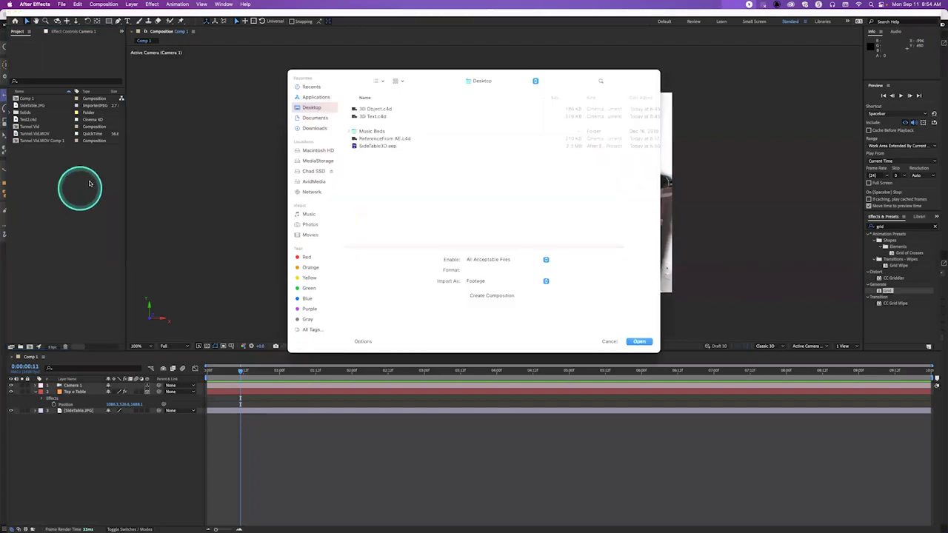
{"action": "left_click", "coordinate": [385, 139]}
{"action": "left_click", "coordinate": [509, 255]}
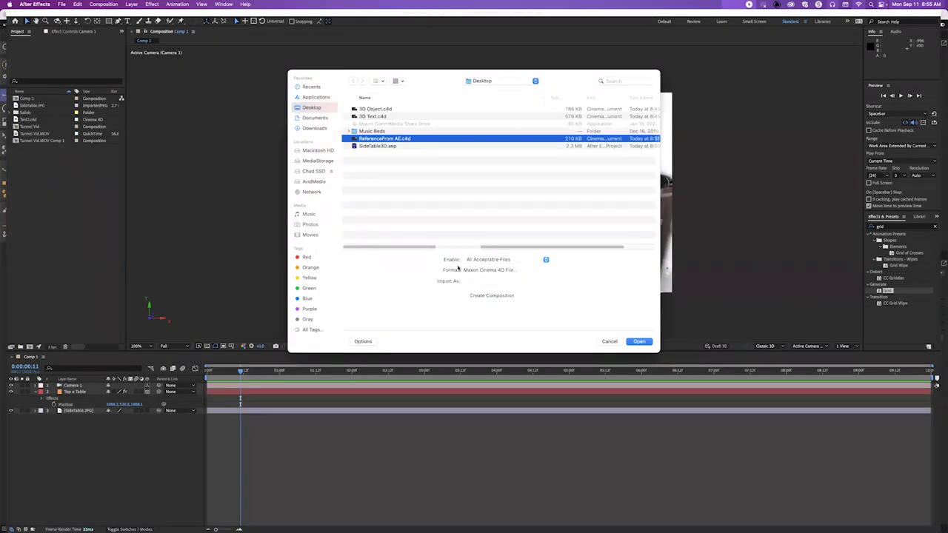
{"action": "left_click", "coordinate": [639, 341]}
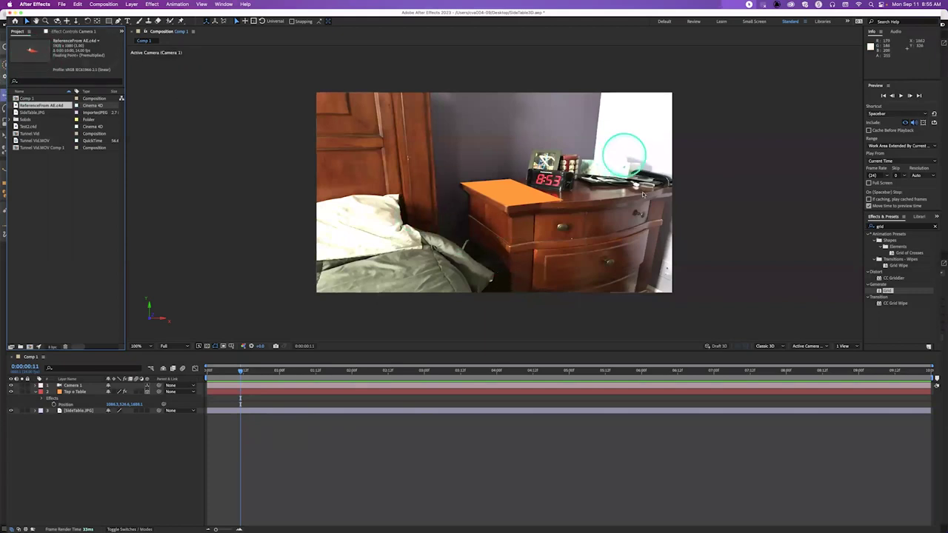
Add ReferenceFrom AE.c4d to Comp 1 between Camera 1 and Top o Table, and set its Cineware renderer to Viewport
{"action": "left_click_drag", "start_coordinate": [52, 105], "coordinate": [79, 388]}
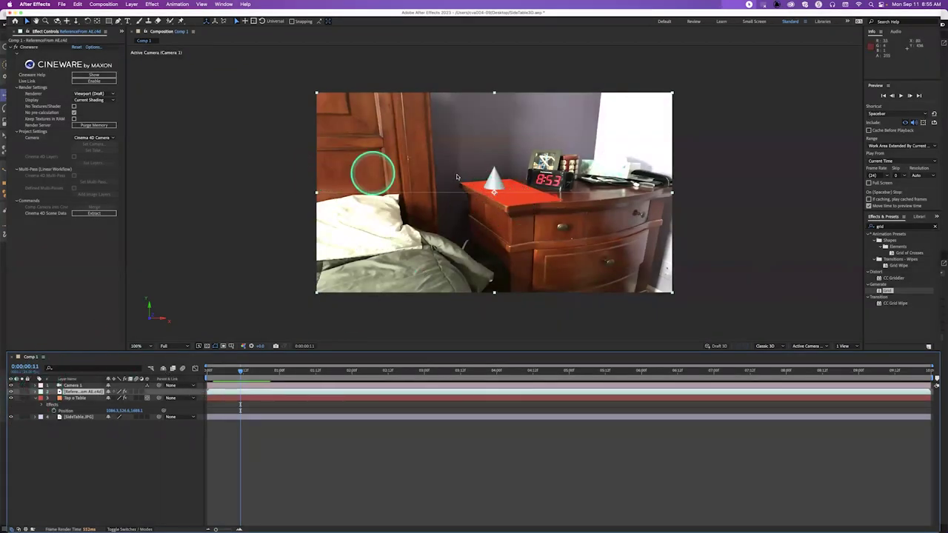
{"action": "left_click", "coordinate": [92, 94]}
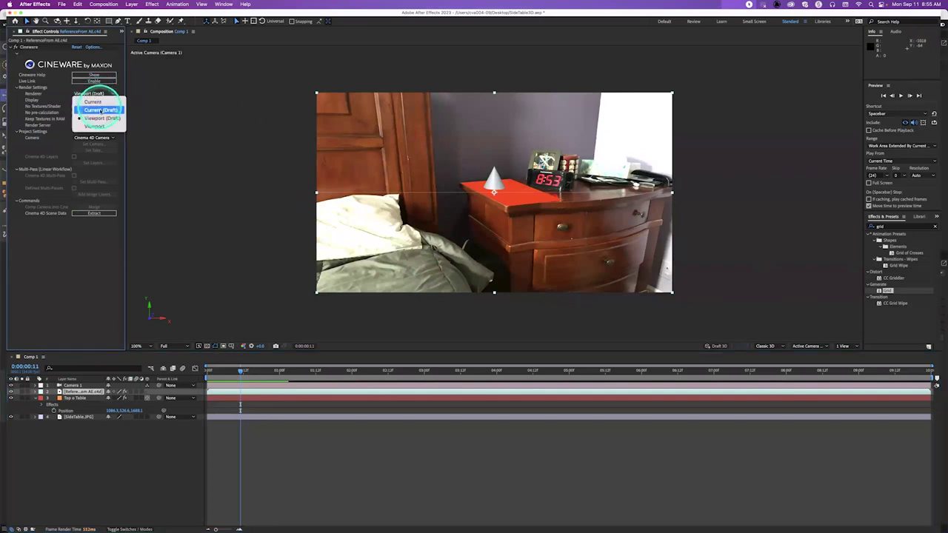
{"action": "left_click", "coordinate": [99, 128]}
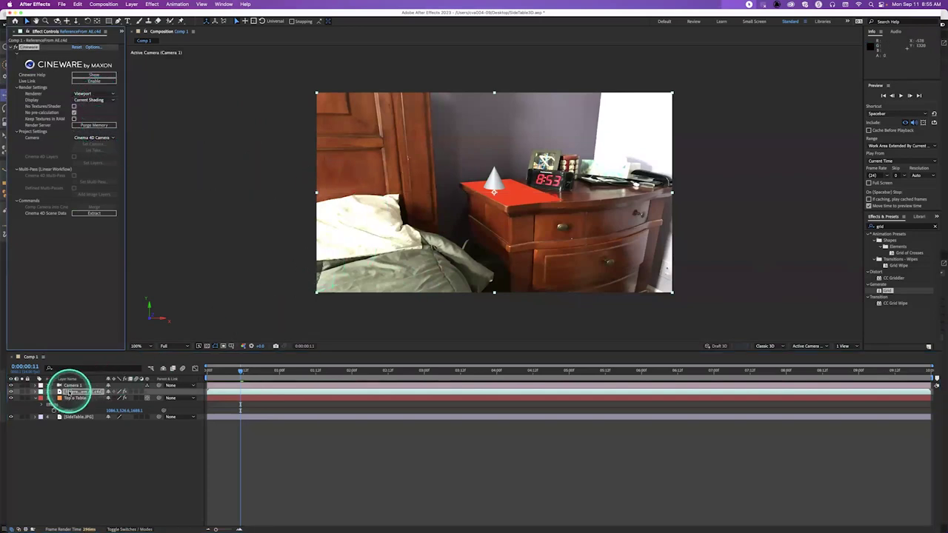
Hide Top o Table in both Comp 1 and the Cinema 4D scene, saving the scene and checking the composite in After Effects
{"action": "left_click", "coordinate": [11, 399]}
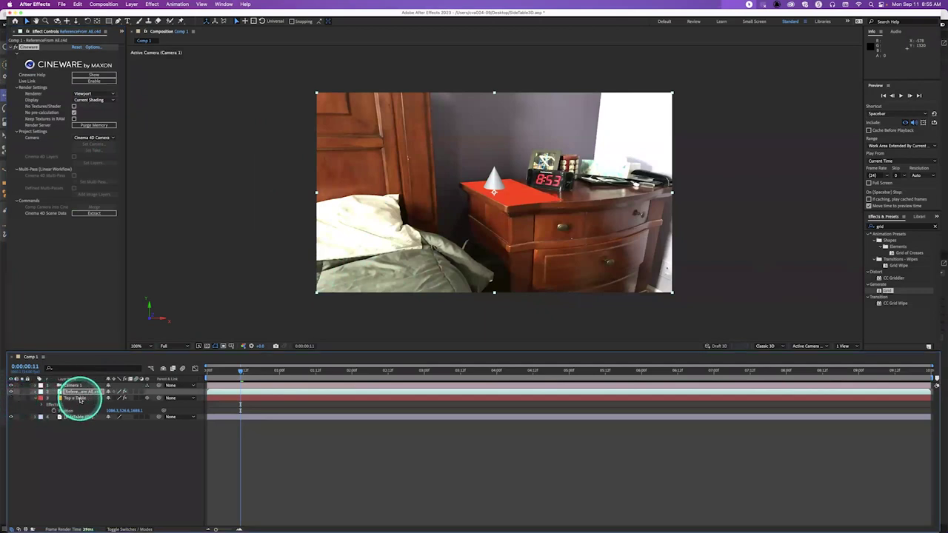
{"action": "left_click", "coordinate": [80, 399]}
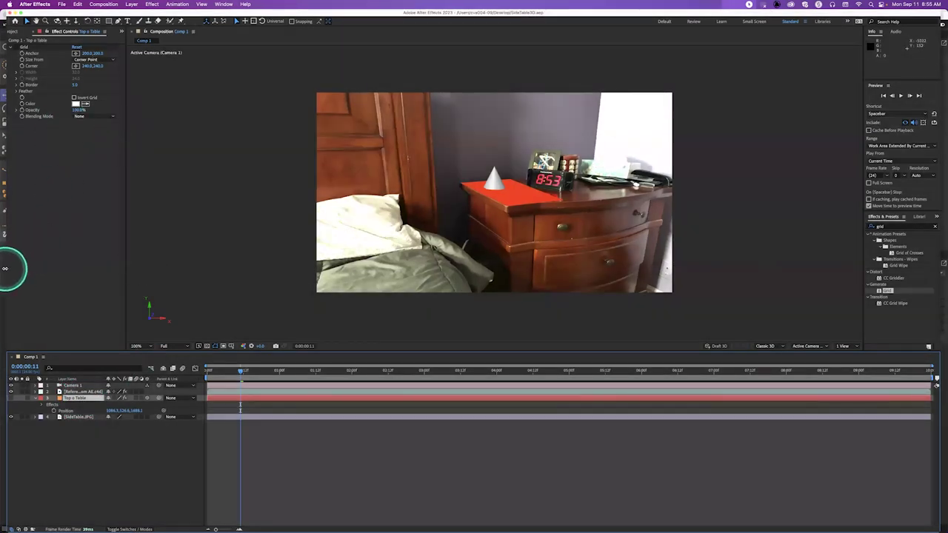
{"action": "key", "text": "super+Tab"}
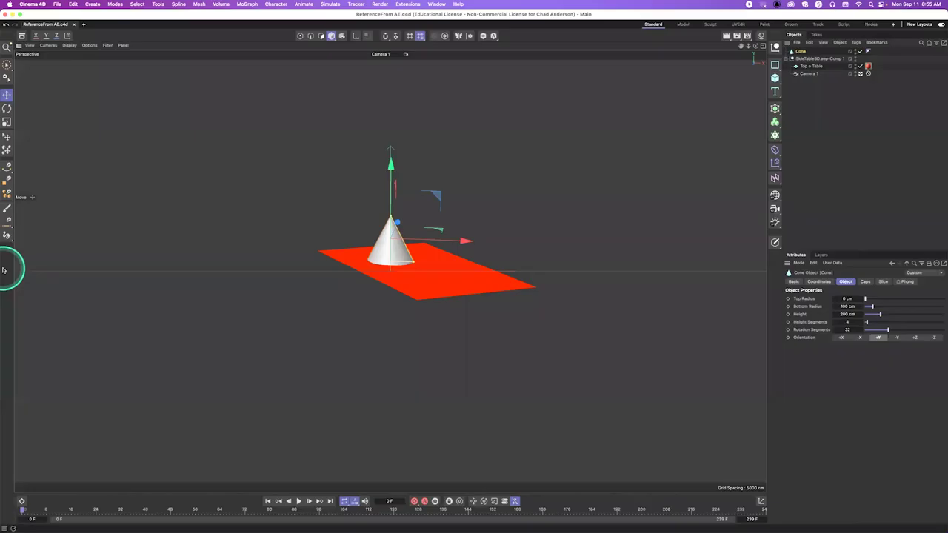
{"action": "left_click", "coordinate": [859, 66]}
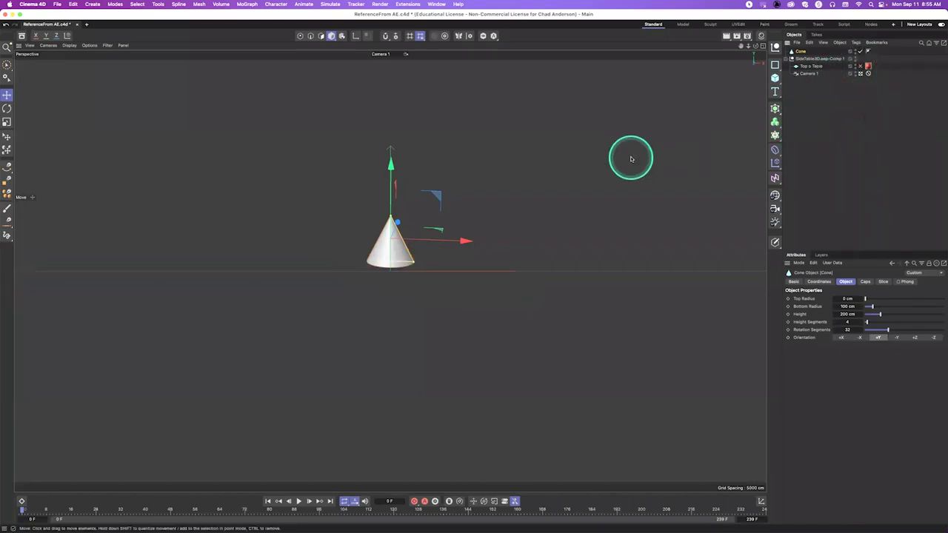
{"action": "key", "text": "super+s"}
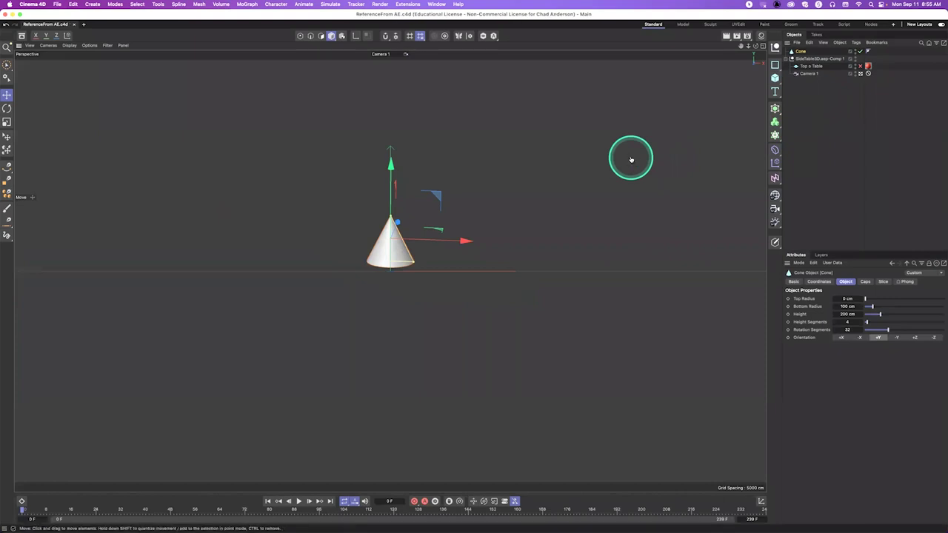
{"action": "key", "text": "super+Tab"}
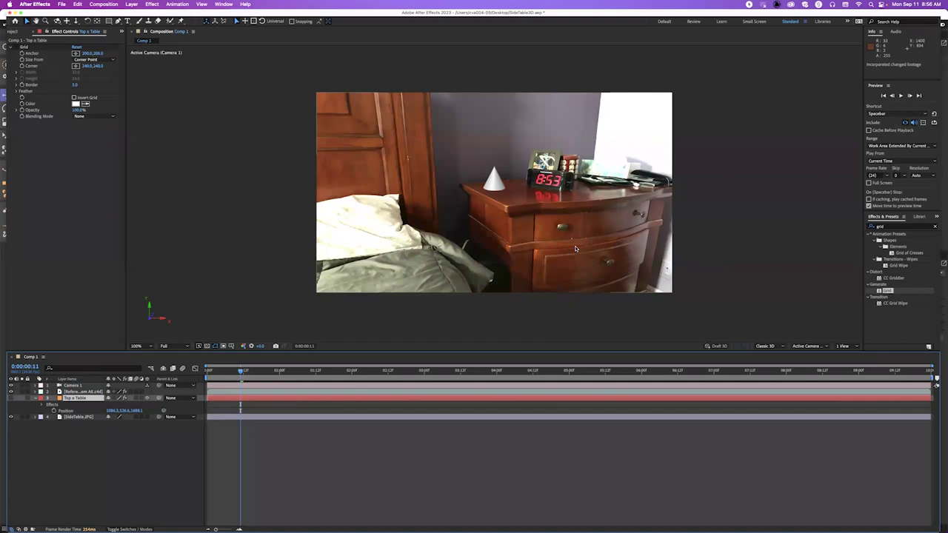
{"action": "left_click_drag", "start_coordinate": [378, 349], "coordinate": [332, 362]}
Switch to Cinema 4D, enable the Top o Table plane again, and leave the Camera 1 view for the default camera
{"action": "key", "text": "super+Tab"}
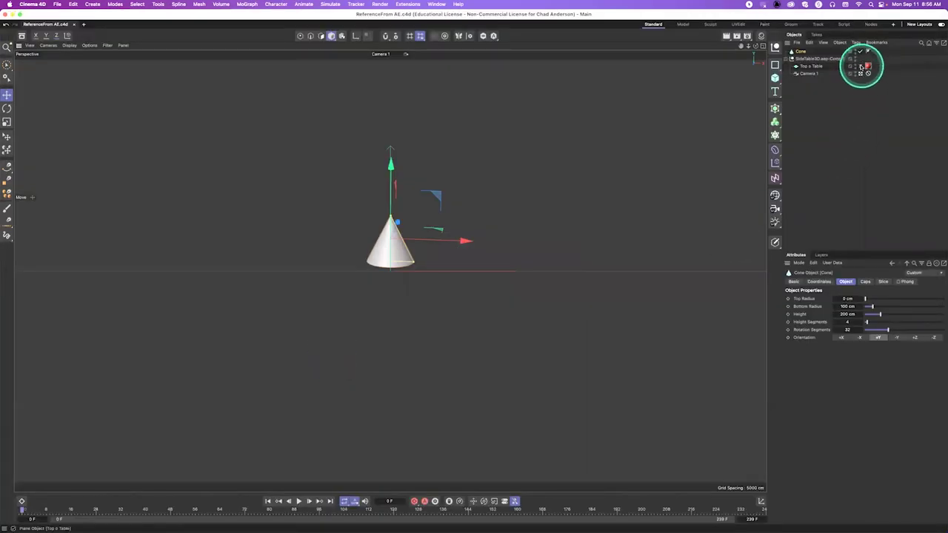
{"action": "left_click", "coordinate": [852, 65]}
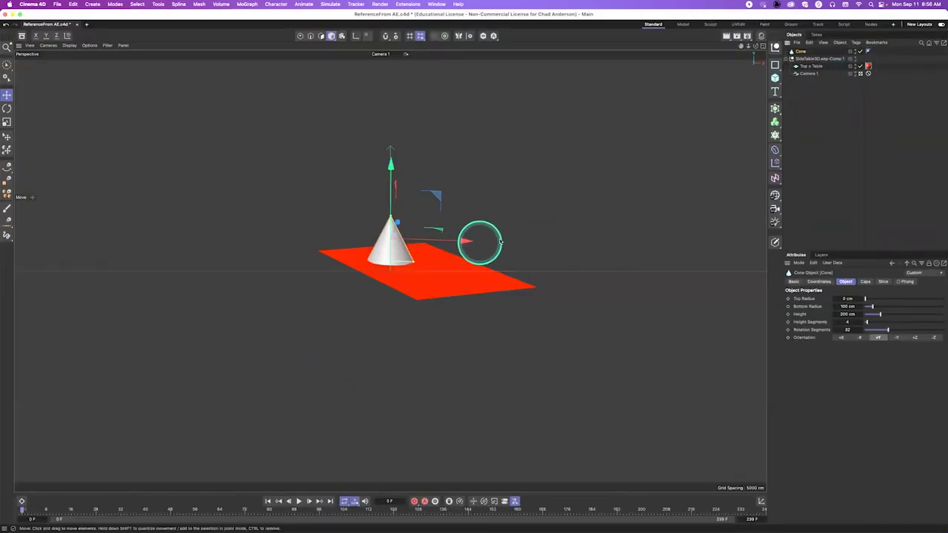
{"action": "left_click", "coordinate": [868, 73]}
{"action": "left_click", "coordinate": [867, 73]}
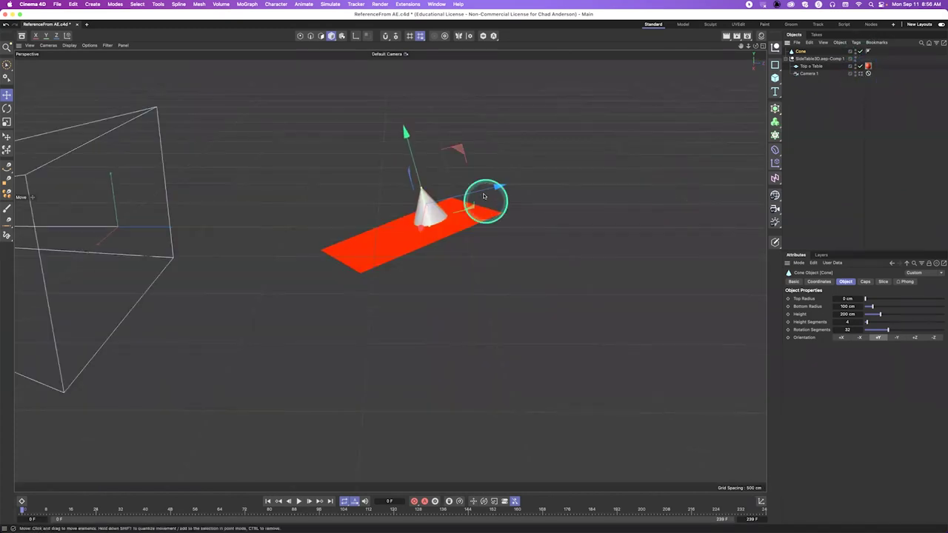
Move the cone off the tabletop plane toward the camera and rotate it out of alignment
{"action": "left_click_drag", "start_coordinate": [491, 193], "coordinate": [253, 223]}
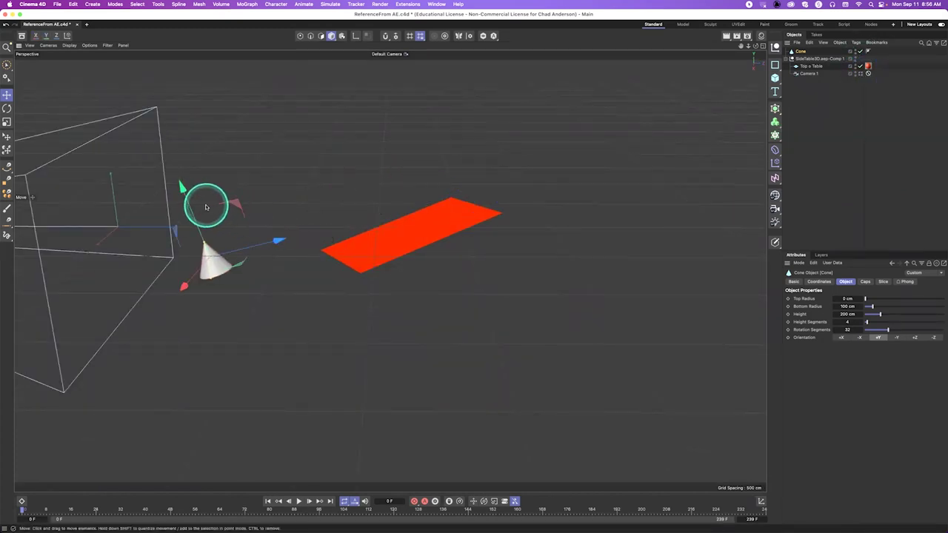
{"action": "key", "text": "r"}
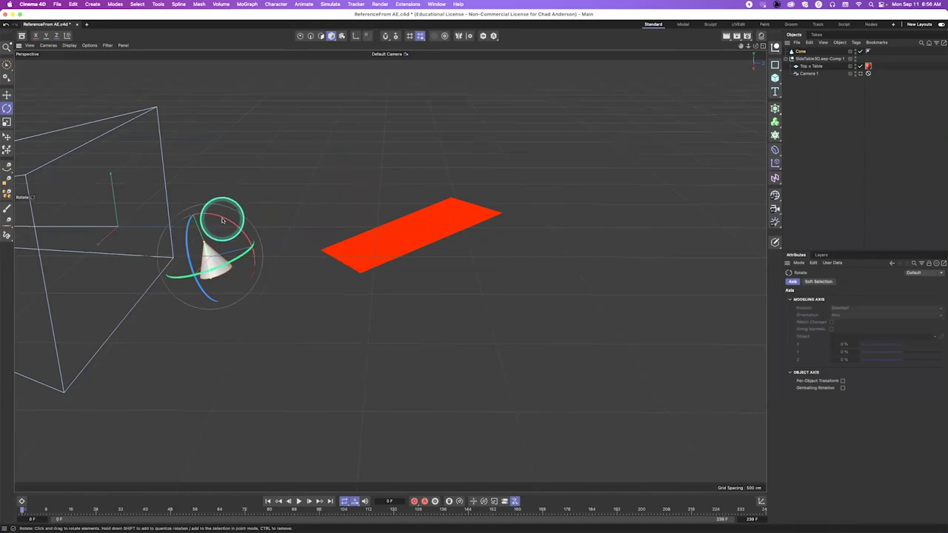
{"action": "left_click_drag", "start_coordinate": [222, 217], "coordinate": [237, 252]}
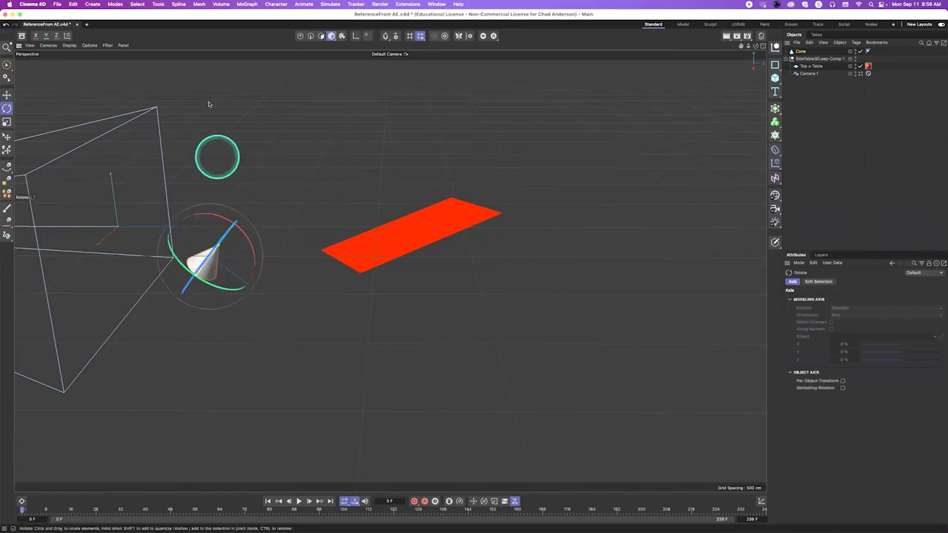
Transfer the cone to the Top o Table plane's position and rotation, with scale transfer disabled
{"action": "left_click", "coordinate": [159, 5]}
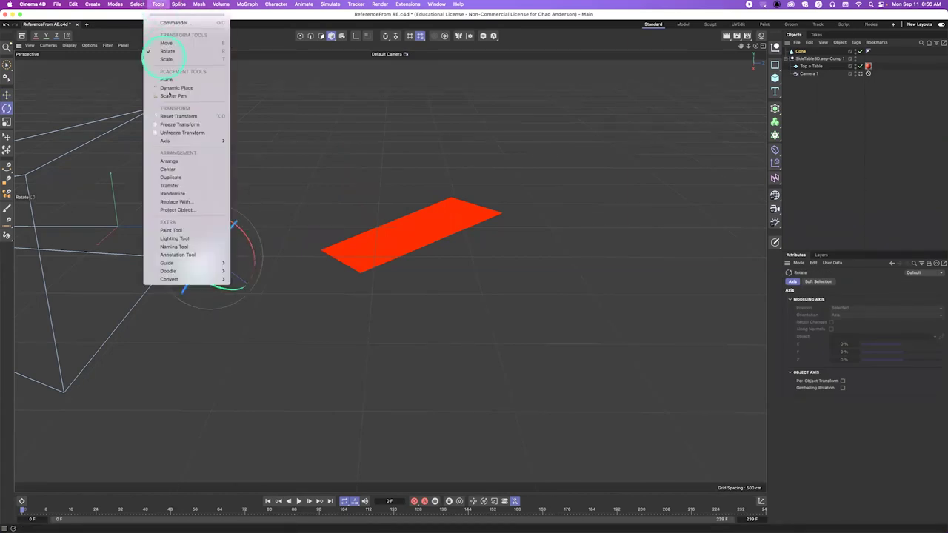
{"action": "left_click", "coordinate": [192, 185]}
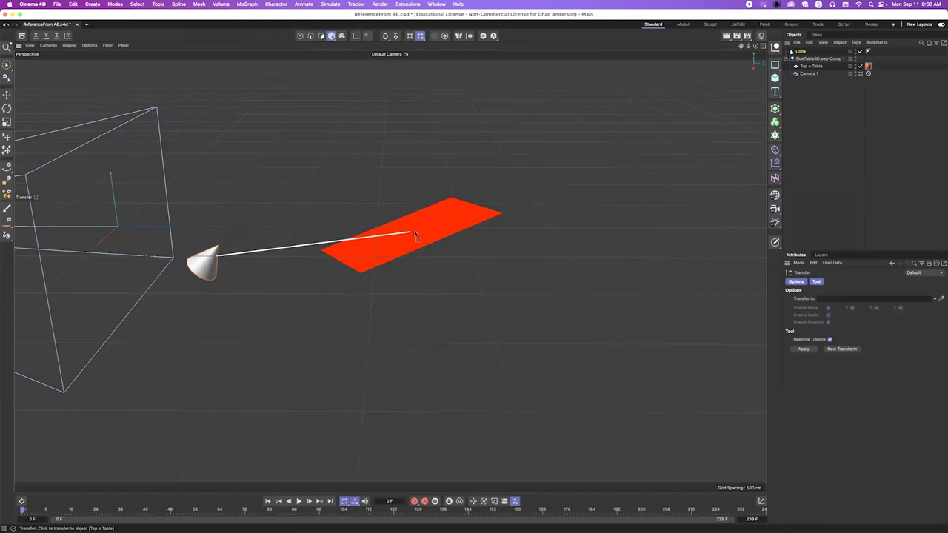
{"action": "left_click", "coordinate": [414, 234]}
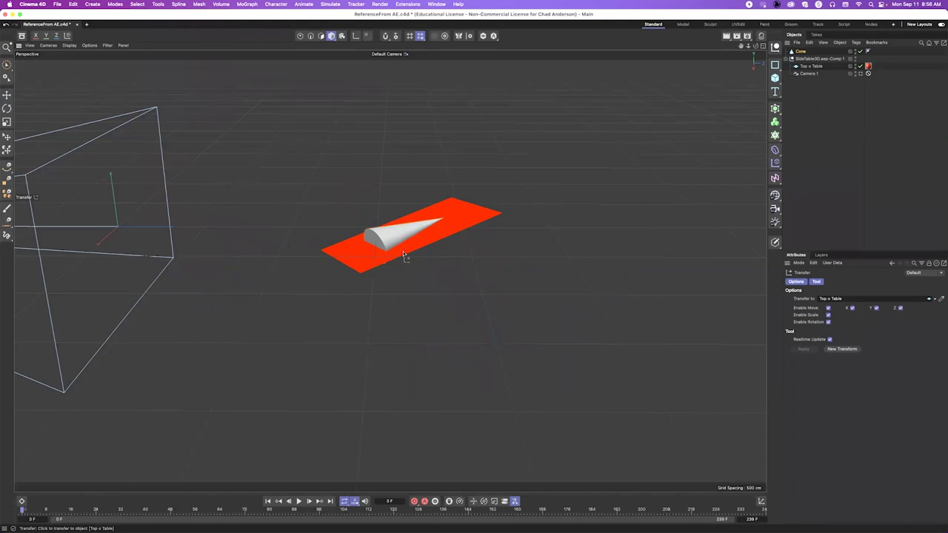
{"action": "left_click", "coordinate": [828, 315]}
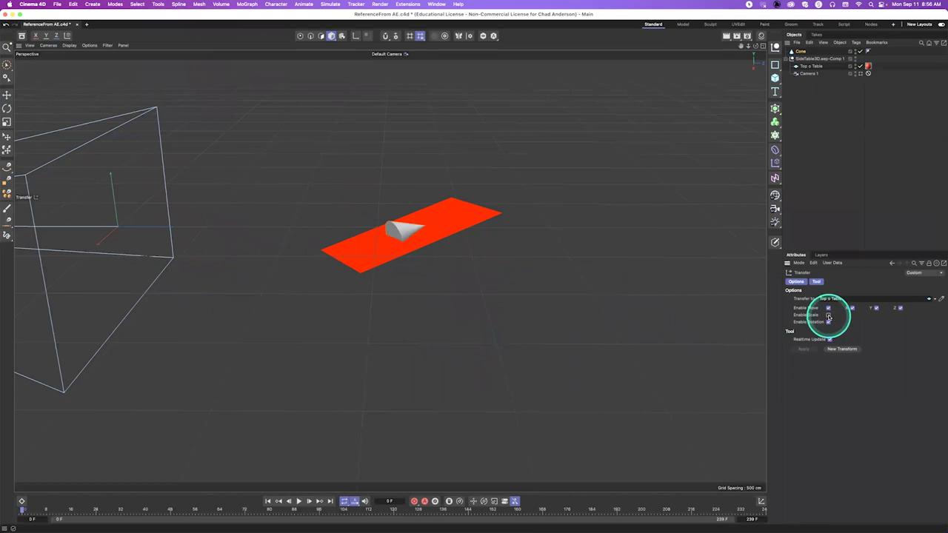
Rotate the cone upright relative to the tabletop plane and raise it until its base rests on the surface
{"action": "key", "text": "r"}
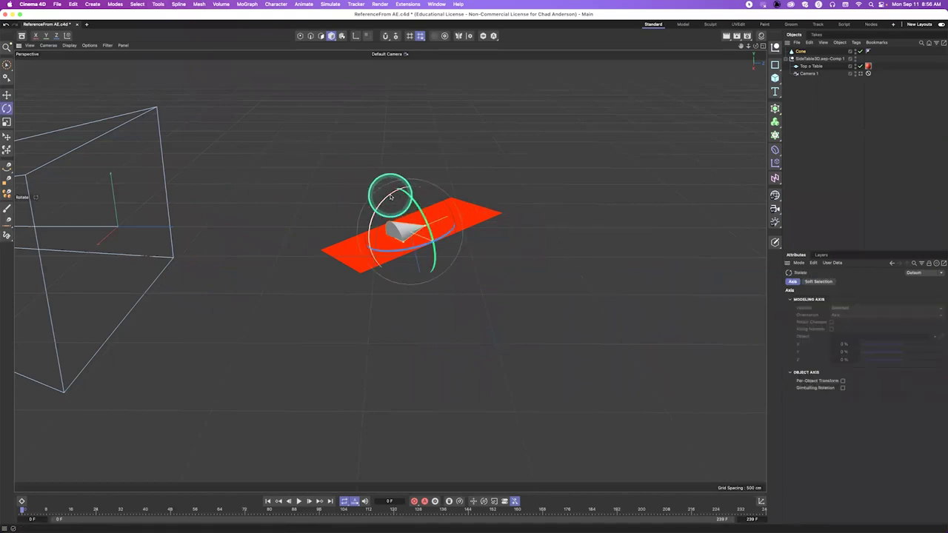
{"action": "left_click_drag", "start_coordinate": [391, 196], "coordinate": [385, 253]}
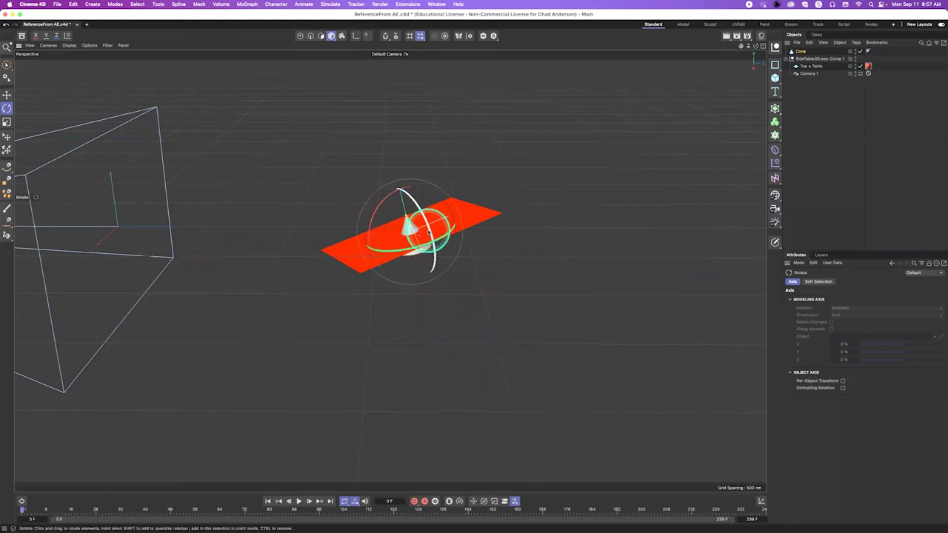
{"action": "key", "text": "e"}
{"action": "left_click_drag", "start_coordinate": [393, 159], "coordinate": [387, 145]}
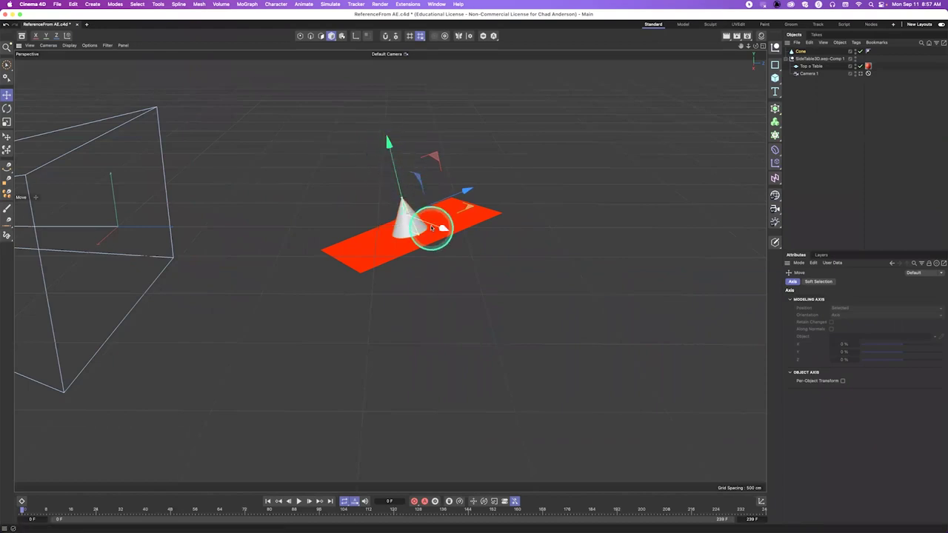
{"action": "left_click_drag", "start_coordinate": [434, 223], "coordinate": [406, 110], "text": "alt"}
{"action": "scroll", "coordinate": [478, 268], "scroll_direction": "up", "scroll_amount": 5}
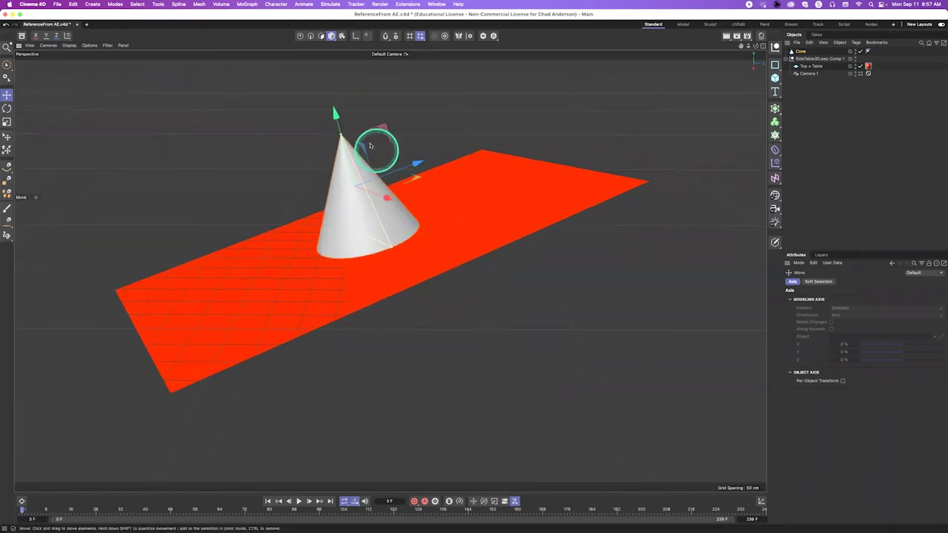
{"action": "left_click_drag", "start_coordinate": [337, 121], "coordinate": [334, 110]}
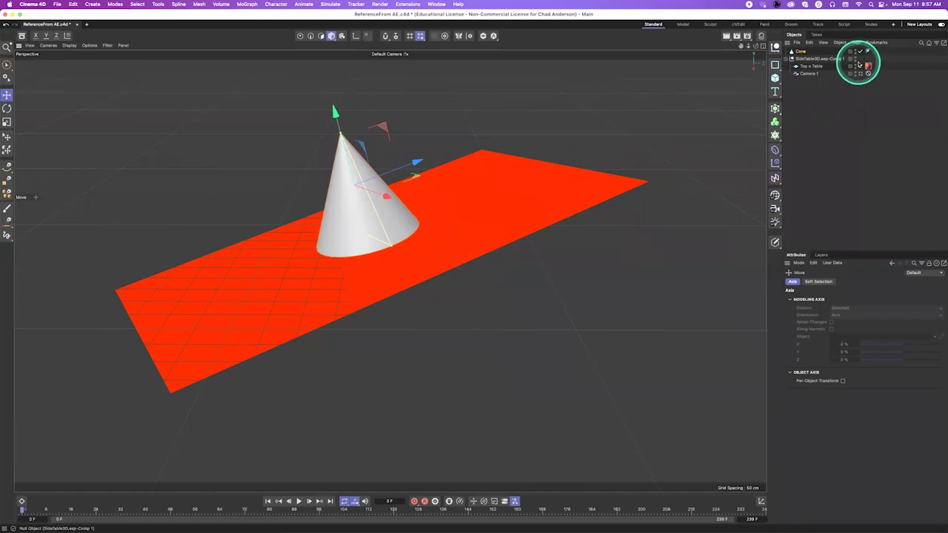
Disable the Top o Table plane, save the scene, check it in After Effects, and restore the Camera 1 view in Cinema 4D
{"action": "left_click", "coordinate": [860, 66]}
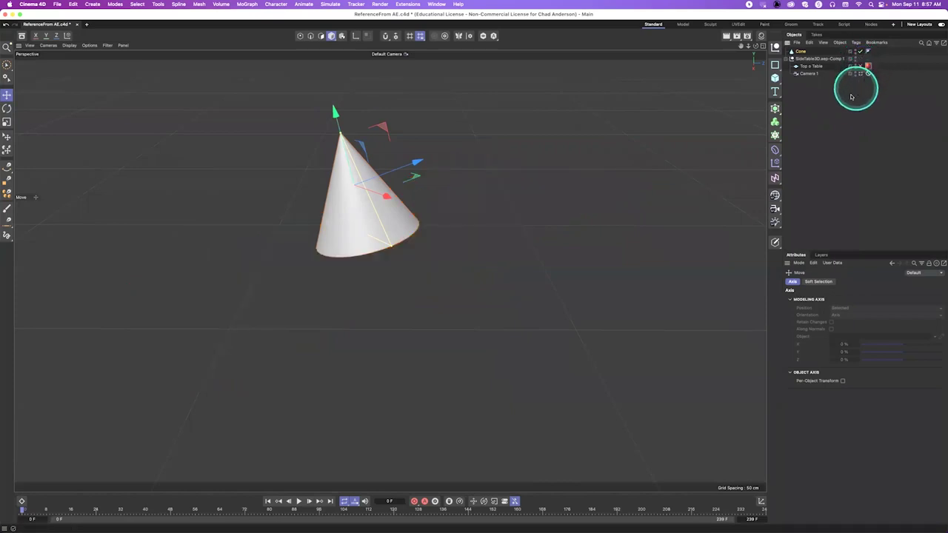
{"action": "key", "text": "super+Tab"}
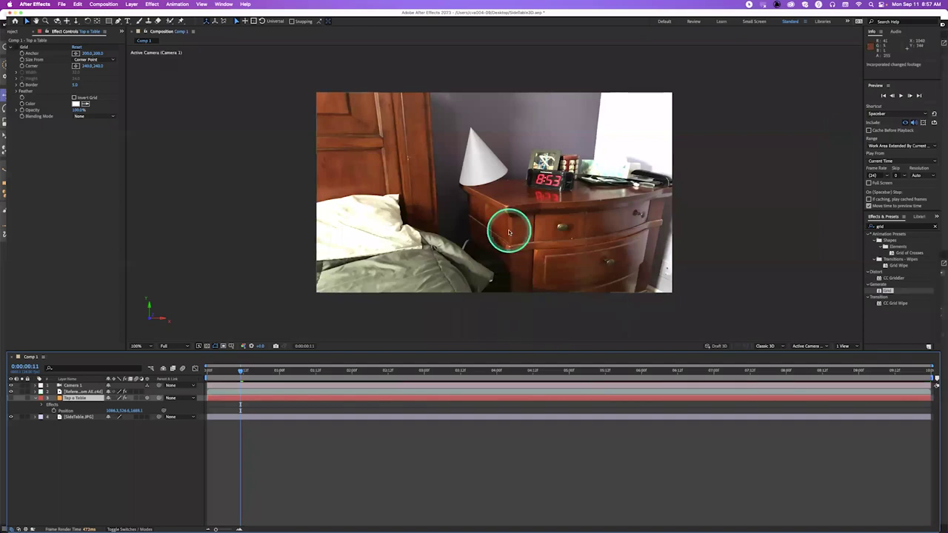
{"action": "key", "text": "super+Tab"}
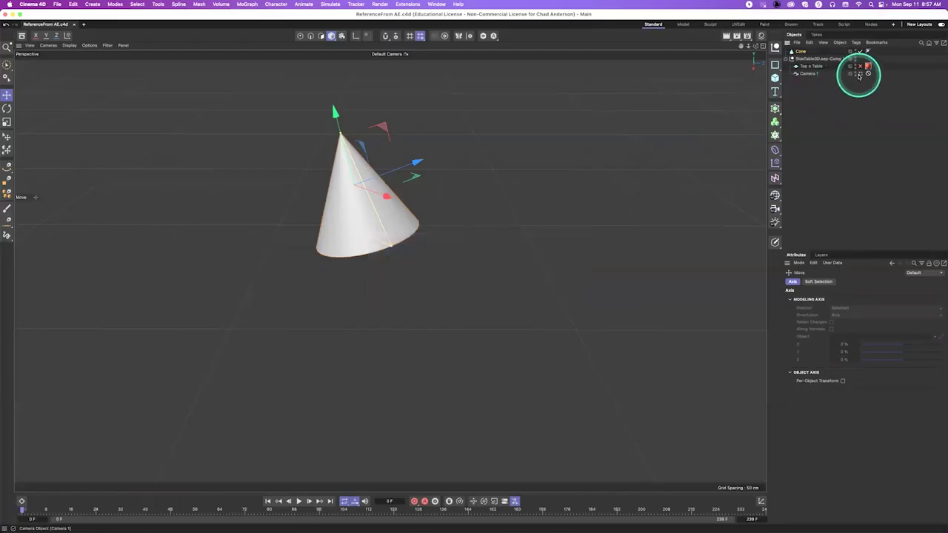
{"action": "left_click", "coordinate": [864, 74]}
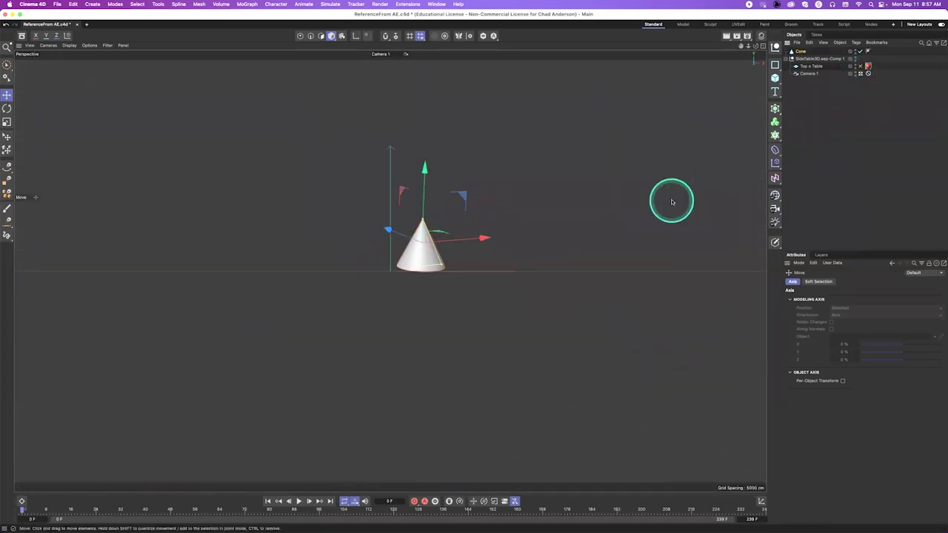
Check the updated cone in After Effects, then in Cinema 4D re-enable the Top o Table plane and remove its material tag
{"action": "key", "text": "super+Tab"}
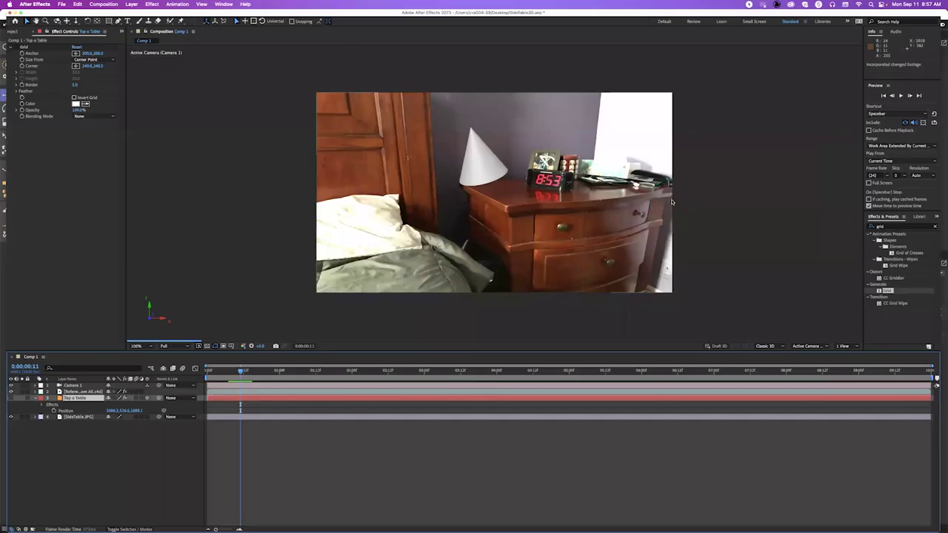
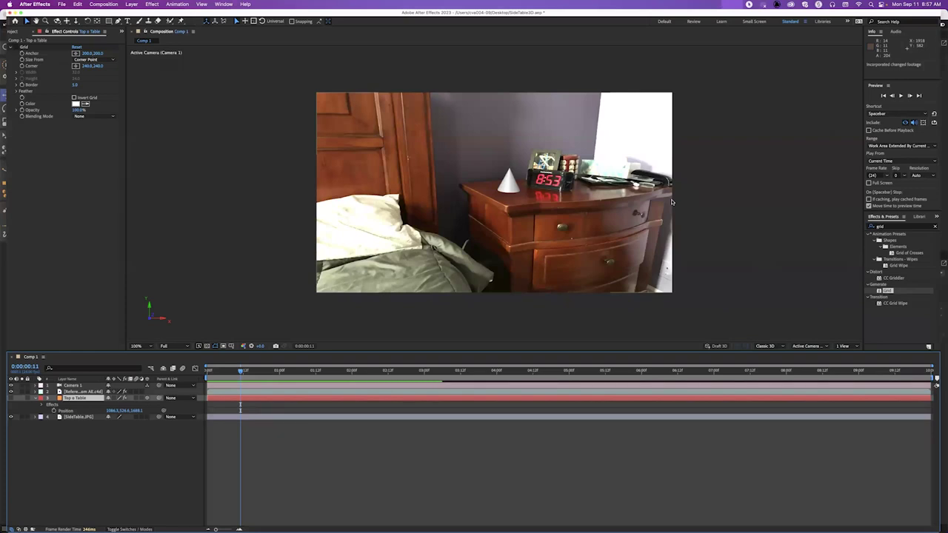
{"action": "key", "text": "super+Tab"}
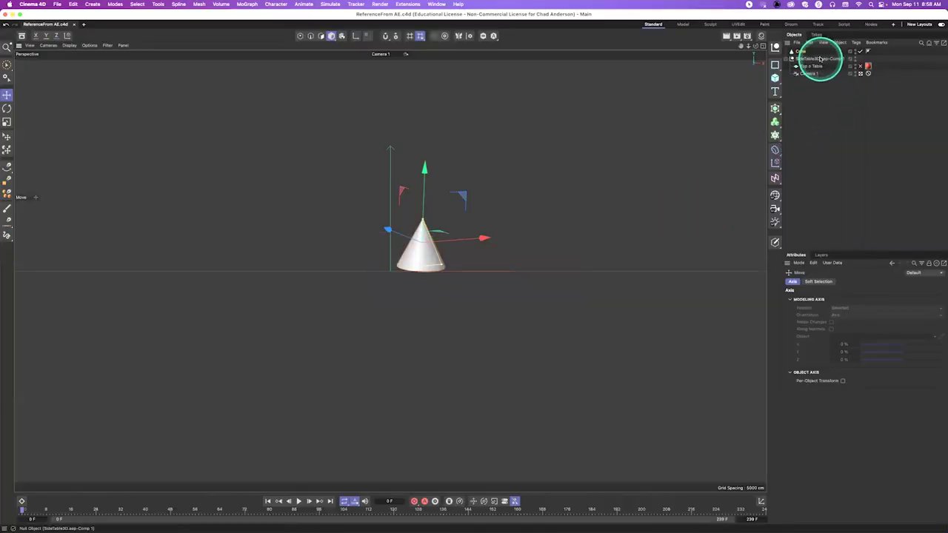
{"action": "left_click", "coordinate": [861, 66]}
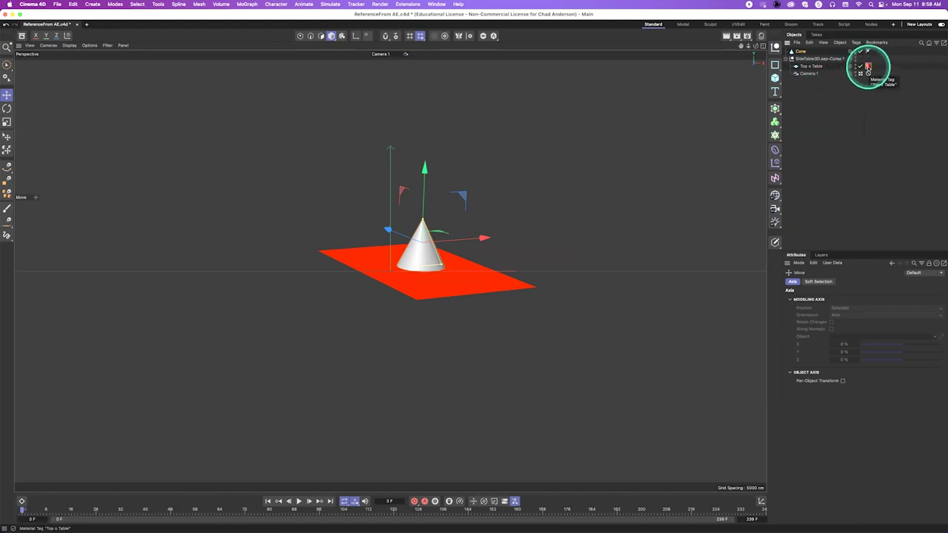
{"action": "left_click", "coordinate": [868, 66]}
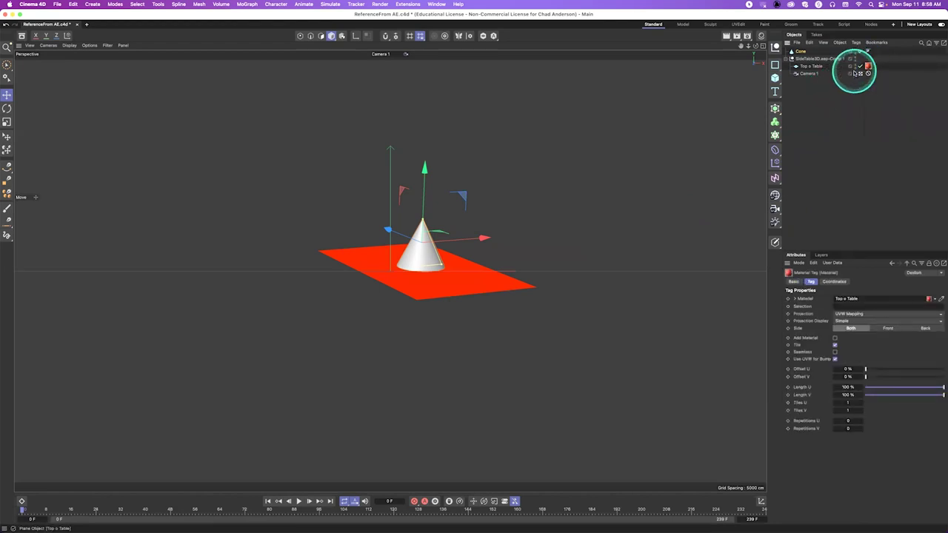
{"action": "key", "text": "Delete"}
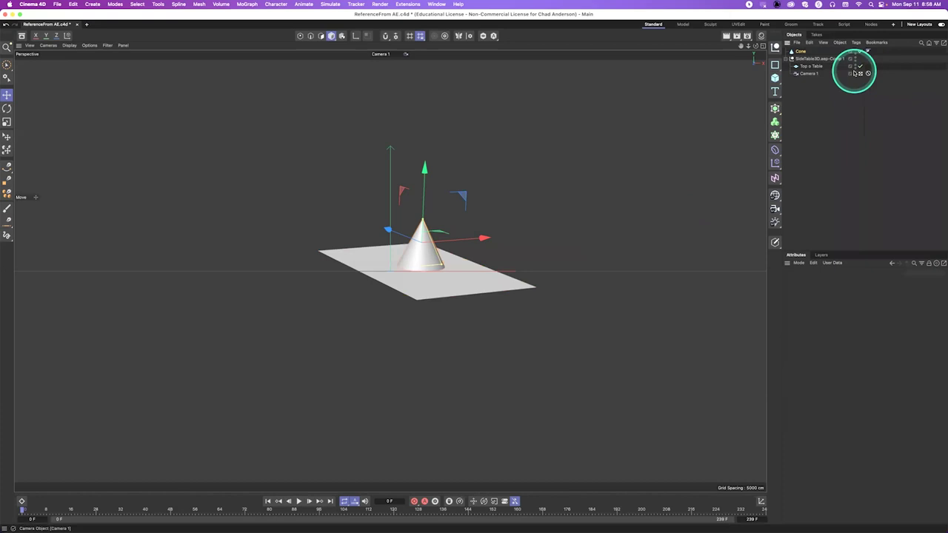
Show the Material Manager and look through the material types available for creation
{"action": "left_click", "coordinate": [762, 36]}
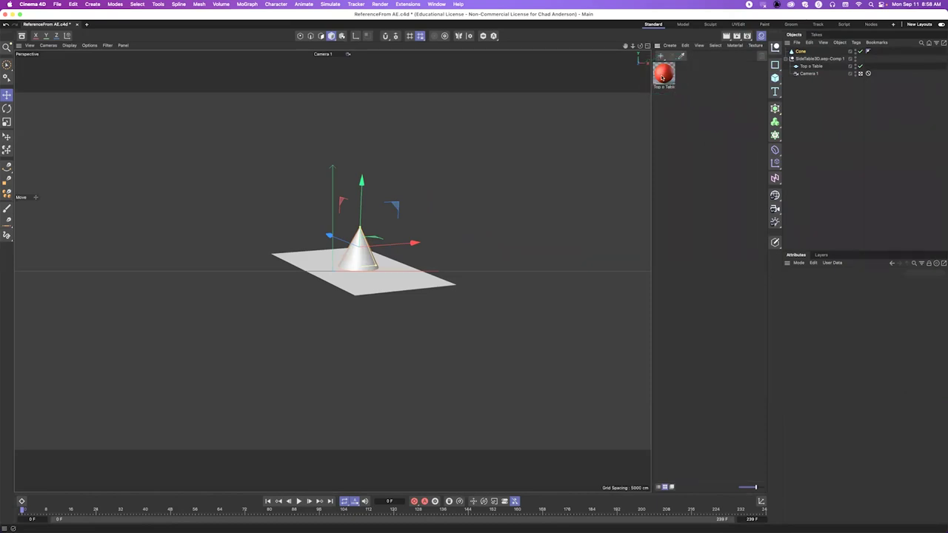
{"action": "left_click", "coordinate": [669, 45]}
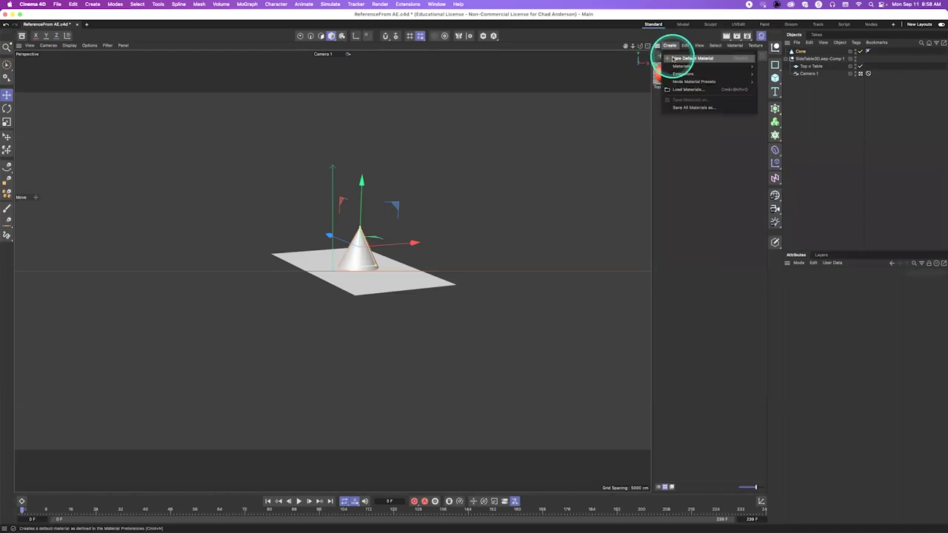
{"action": "mouse_move", "coordinate": [680, 69]}
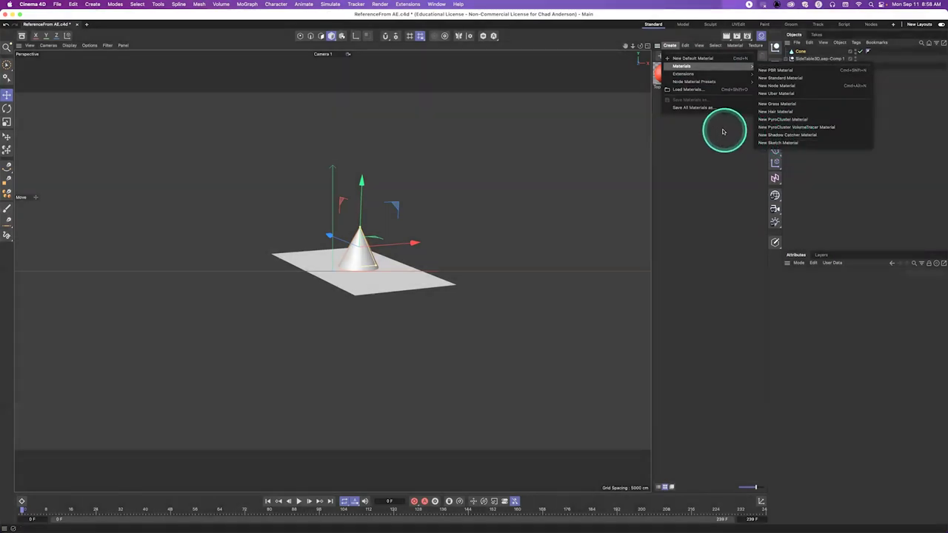
{"action": "left_click", "coordinate": [713, 138]}
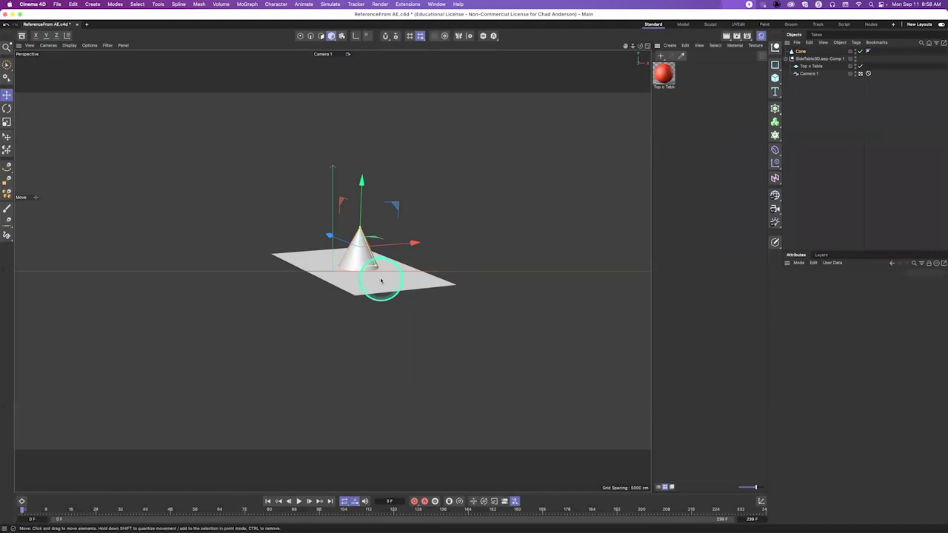
Save the scene, check the cone and untextured plane in After Effects, and return to Cinema 4D
{"action": "key", "text": "super+r"}
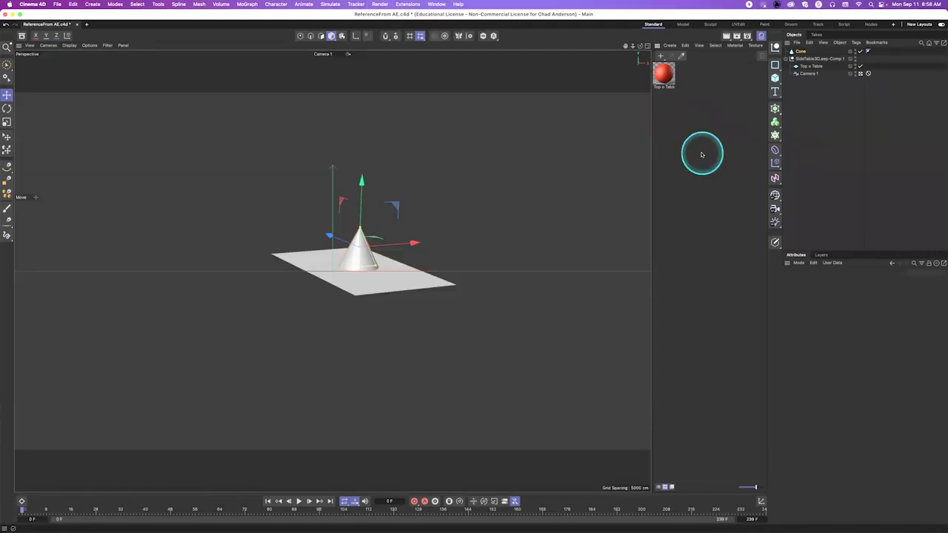
{"action": "left_click", "coordinate": [703, 155]}
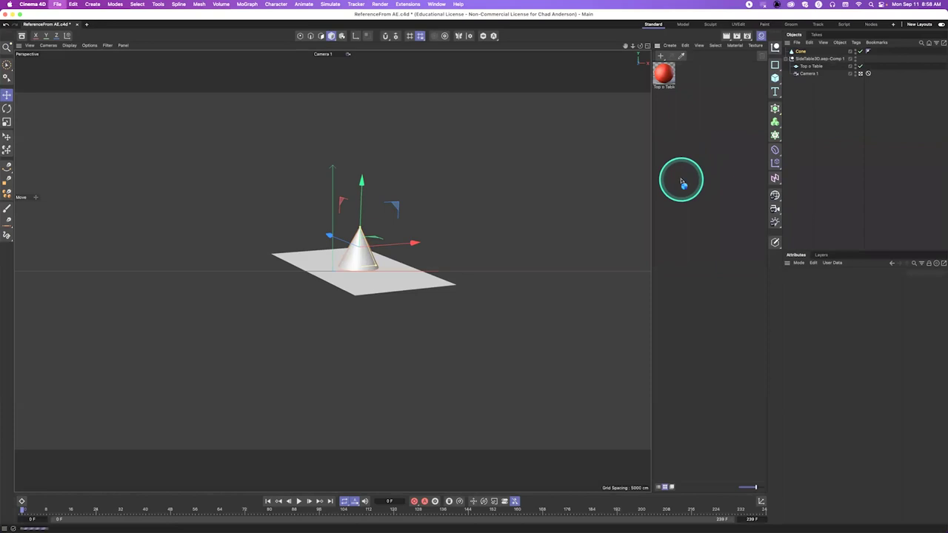
{"action": "key", "text": "super+Tab"}
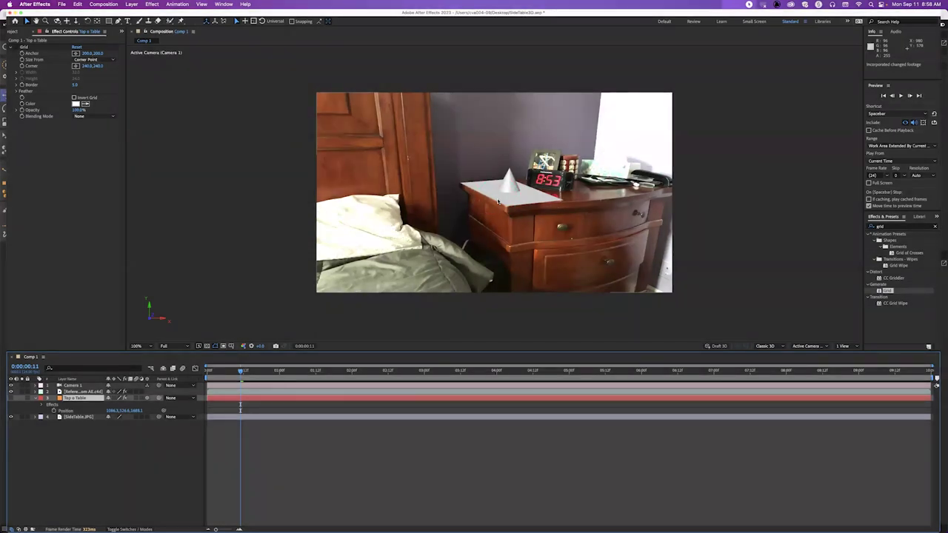
{"action": "key", "text": "super+Tab"}
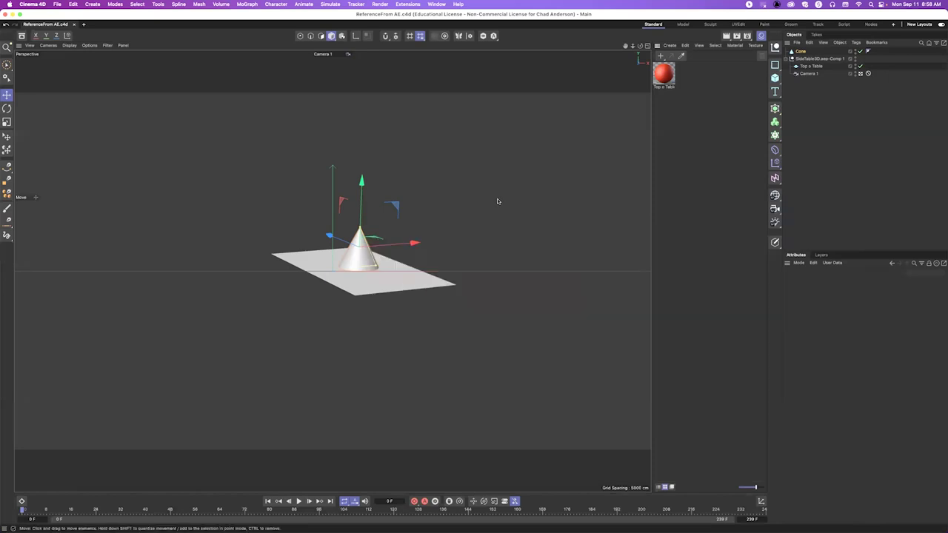
{"action": "left_click", "coordinate": [527, 203]}
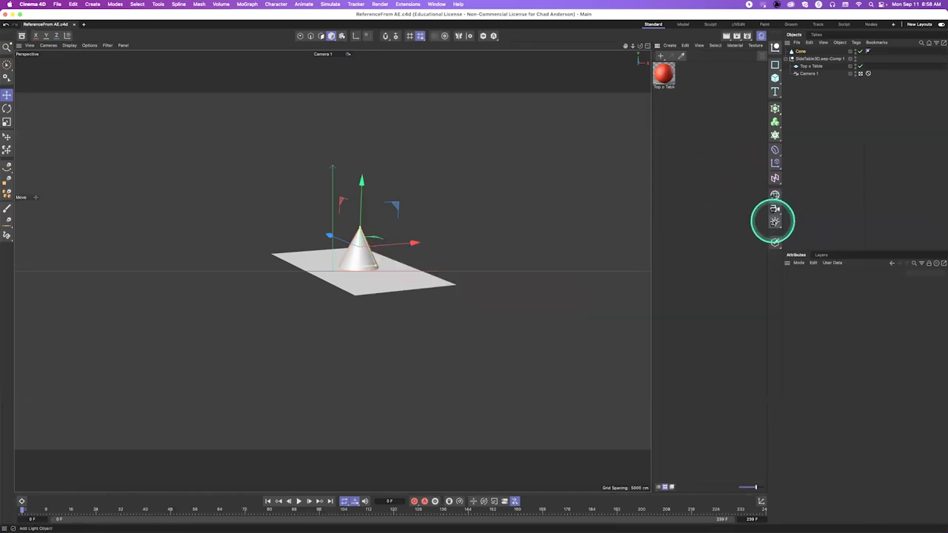
Add a standard light and move it up and to the left of the cone in the Camera 1 view
{"action": "left_click", "coordinate": [775, 221]}
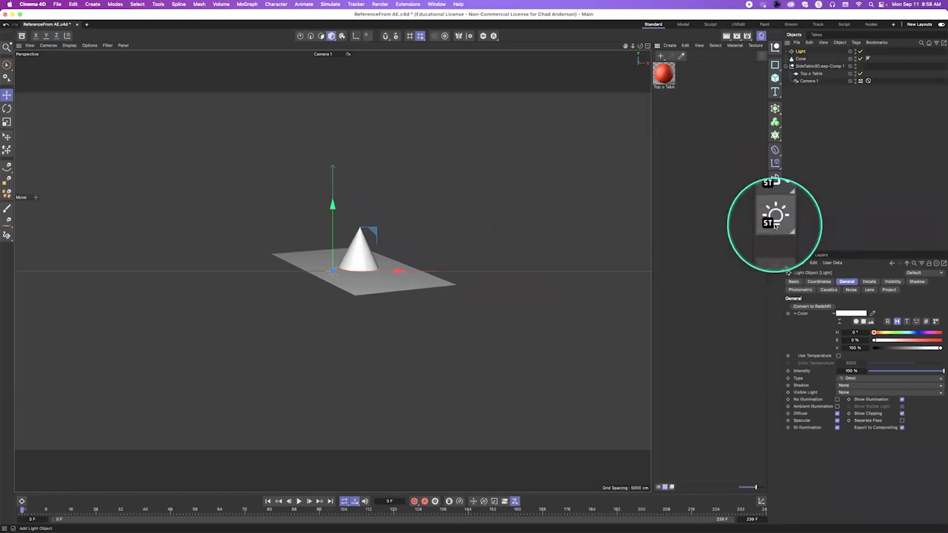
{"action": "left_click_drag", "start_coordinate": [330, 203], "coordinate": [328, 170]}
{"action": "left_click_drag", "start_coordinate": [396, 238], "coordinate": [311, 249]}
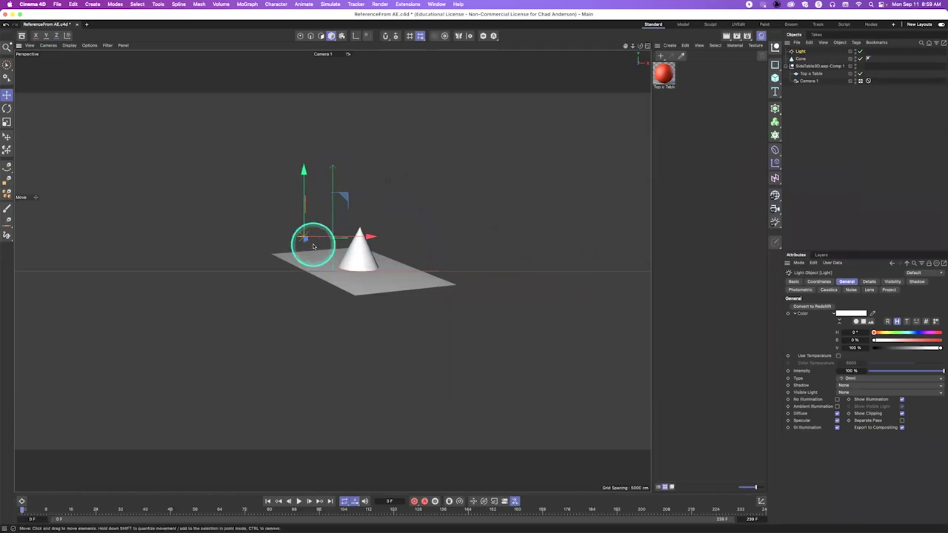
Leave the Camera 1 view, move the light close to the near end of the tabletop plane, raise it, and preview the render
{"action": "left_click", "coordinate": [868, 80]}
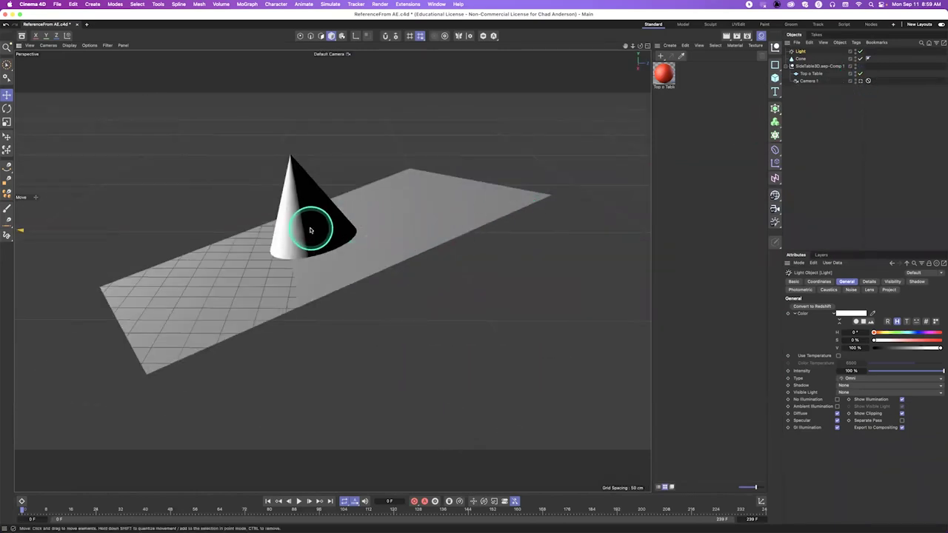
{"action": "right_click_drag", "start_coordinate": [335, 272], "coordinate": [275, 343], "text": "alt"}
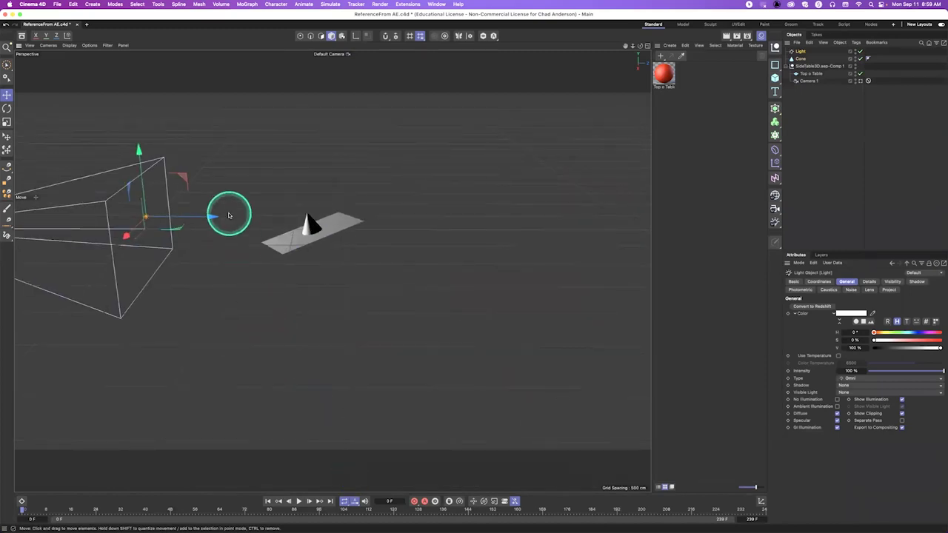
{"action": "left_click_drag", "start_coordinate": [212, 217], "coordinate": [342, 233]}
{"action": "left_click_drag", "start_coordinate": [259, 248], "coordinate": [264, 252]}
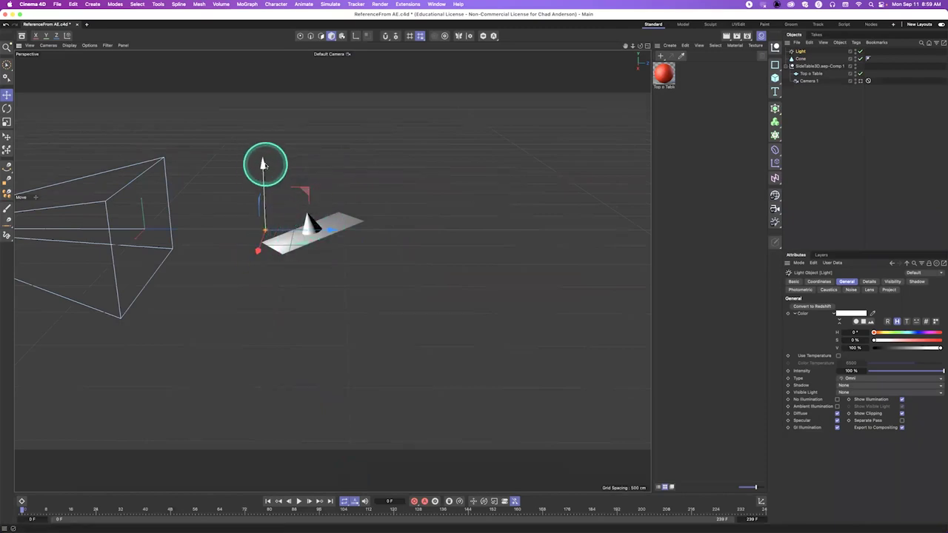
{"action": "left_click_drag", "start_coordinate": [265, 164], "coordinate": [268, 144]}
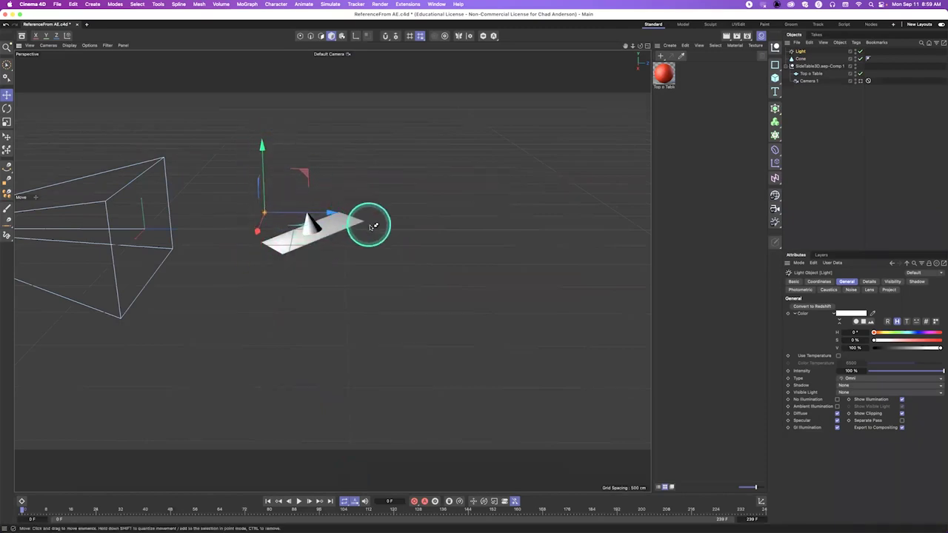
{"action": "key", "text": "super+r"}
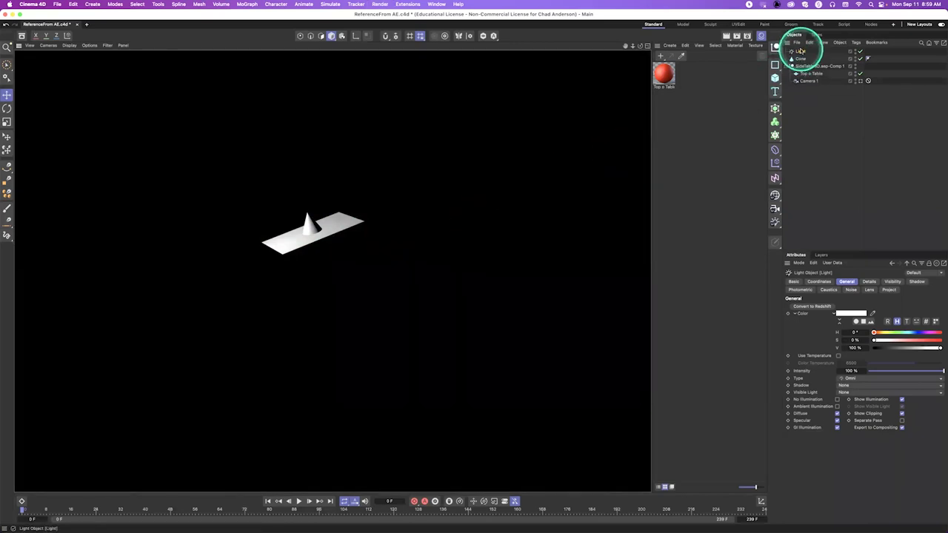
Set the light's shadow type to Shadow Maps (Soft) and preview the render
{"action": "left_click", "coordinate": [801, 52]}
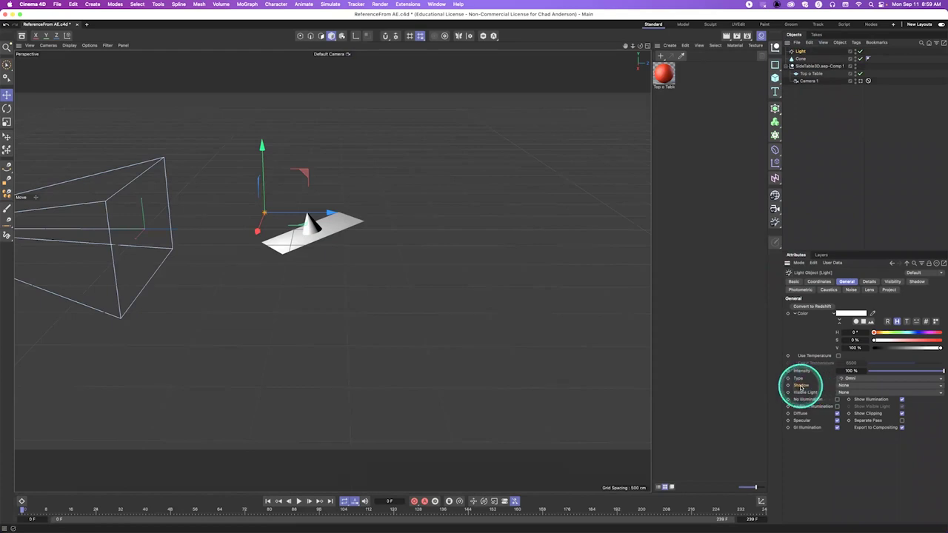
{"action": "left_click", "coordinate": [849, 386]}
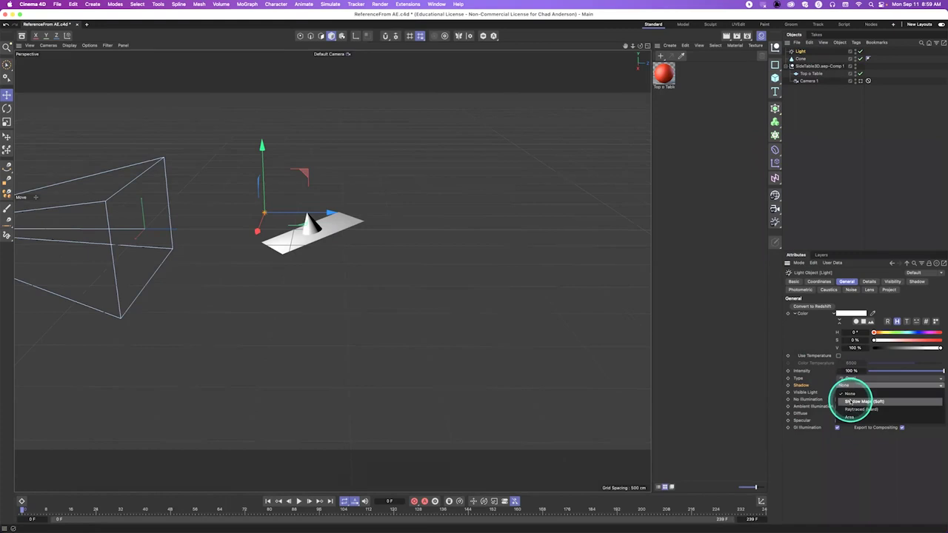
{"action": "left_click", "coordinate": [850, 401]}
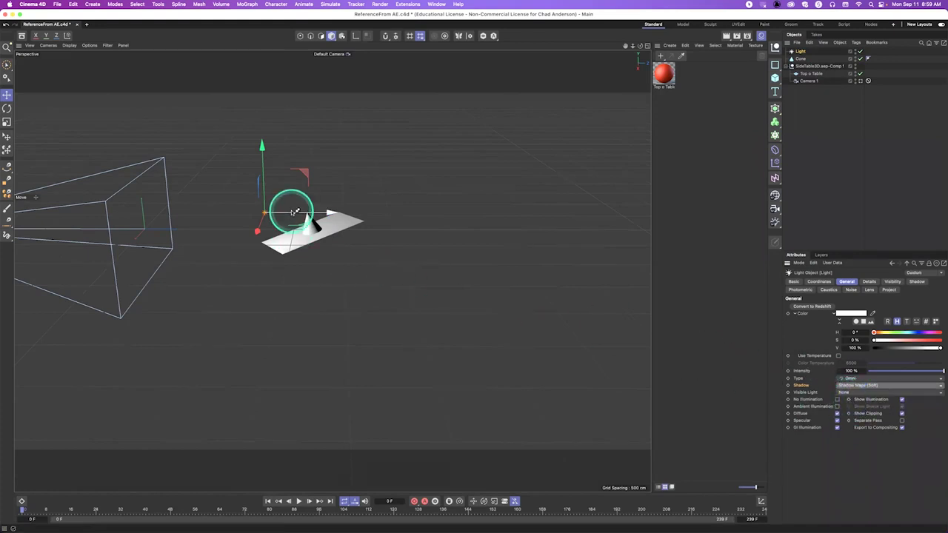
{"action": "key", "text": "super+r"}
{"action": "left_click_drag", "start_coordinate": [292, 213], "coordinate": [300, 216]}
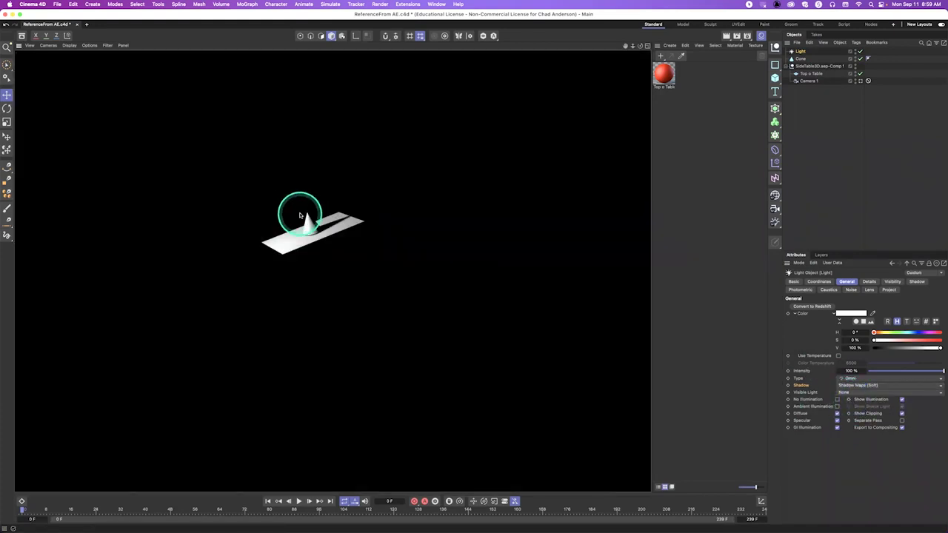
Restore the Camera 1 view, shift the light left until it sits above the cone, and preview the shadow in a render
{"action": "left_click", "coordinate": [863, 81]}
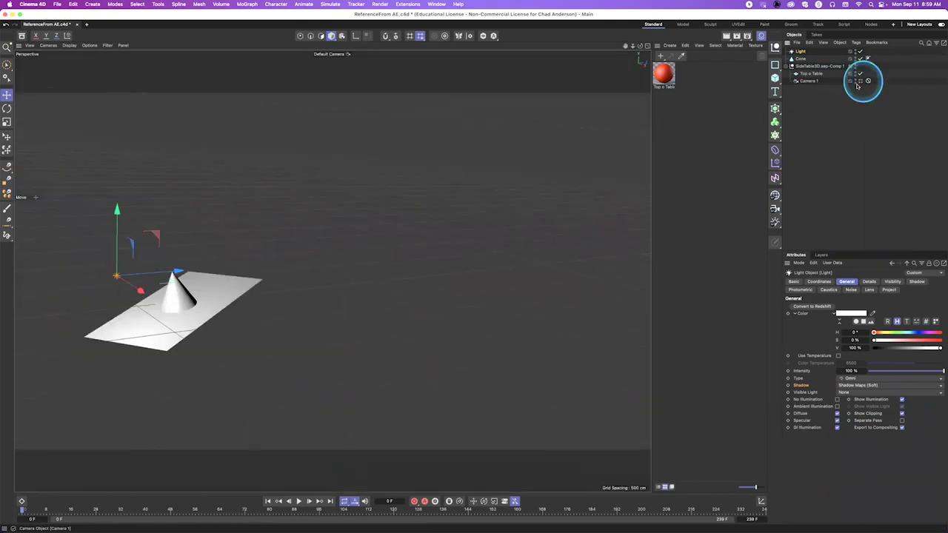
{"action": "left_click", "coordinate": [779, 167]}
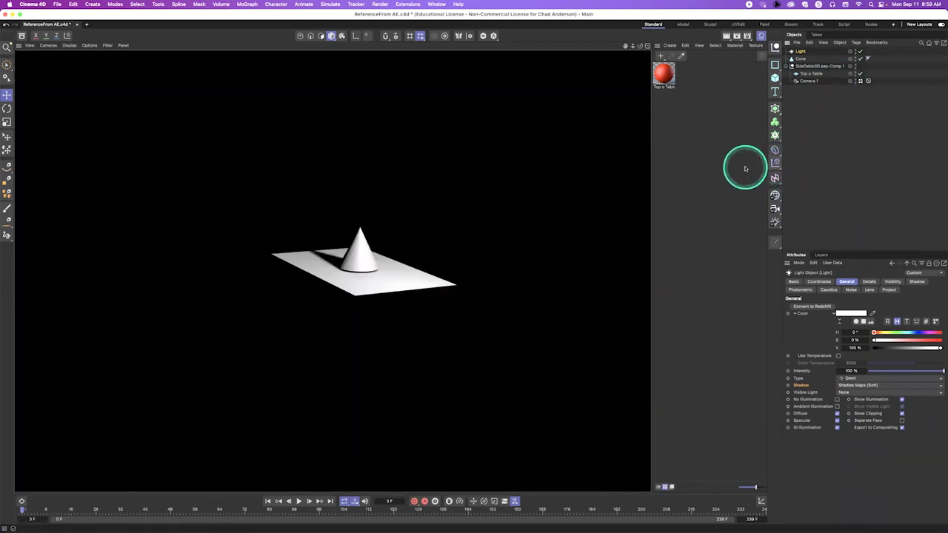
{"action": "left_click", "coordinate": [791, 52]}
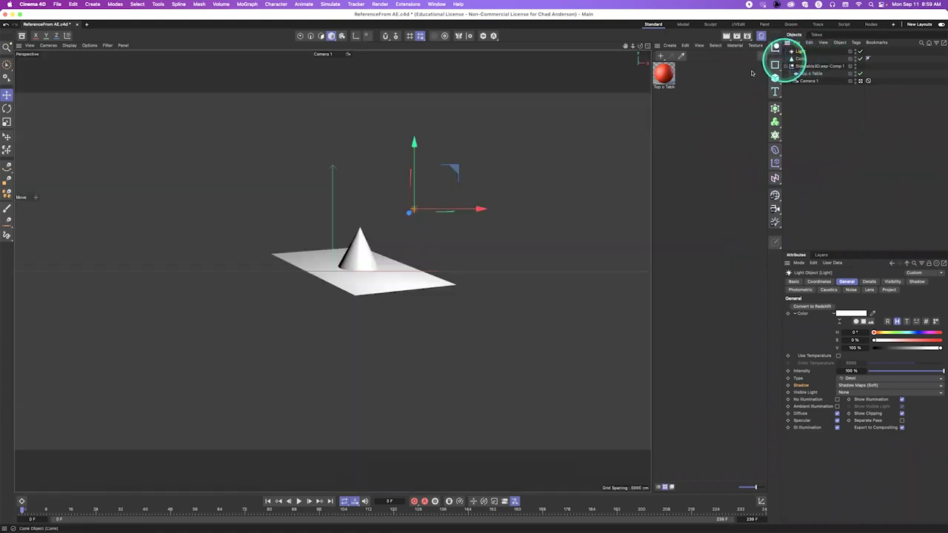
{"action": "left_click_drag", "start_coordinate": [477, 208], "coordinate": [417, 210]}
{"action": "key", "text": "super+r"}
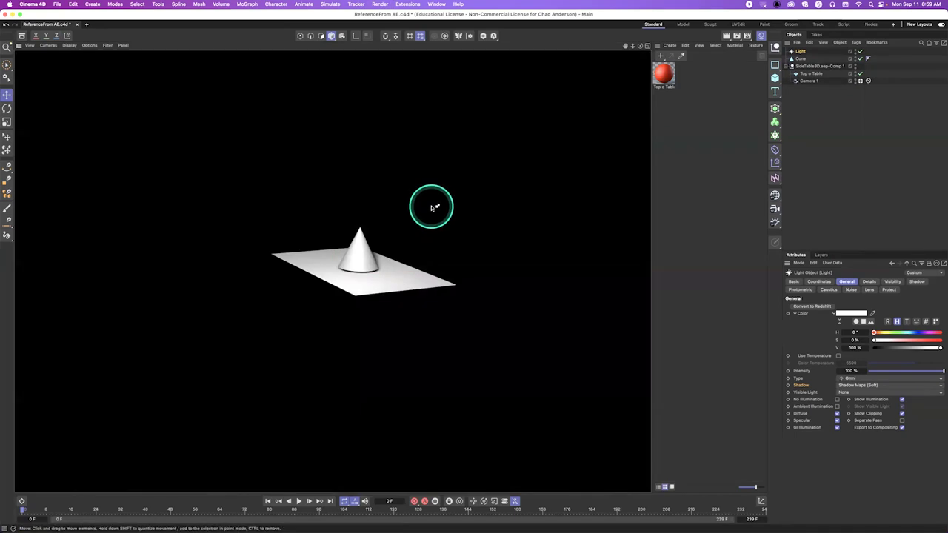
Leave the Camera 1 view, move the light past the far side of the cone, raise it, and preview the render
{"action": "left_click", "coordinate": [798, 50]}
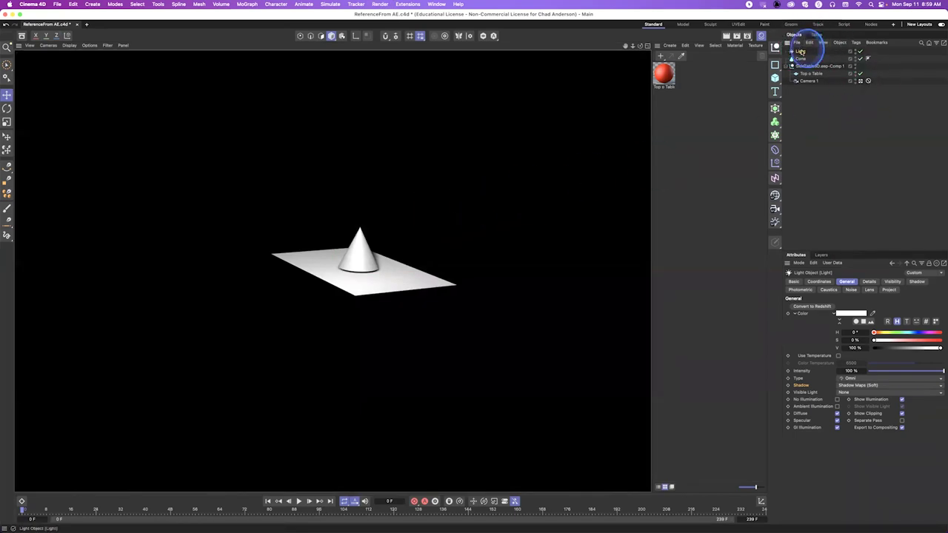
{"action": "left_click", "coordinate": [860, 80]}
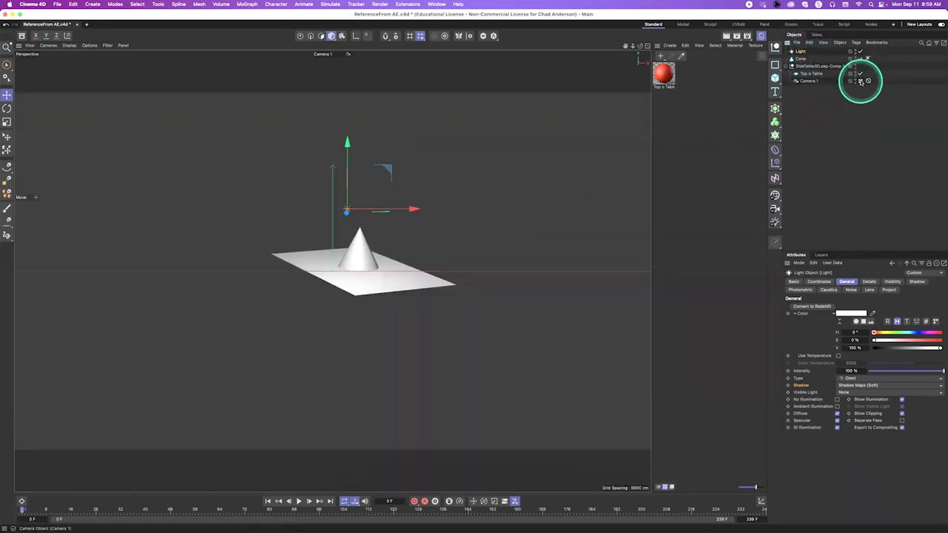
{"action": "left_click_drag", "start_coordinate": [328, 212], "coordinate": [388, 203]}
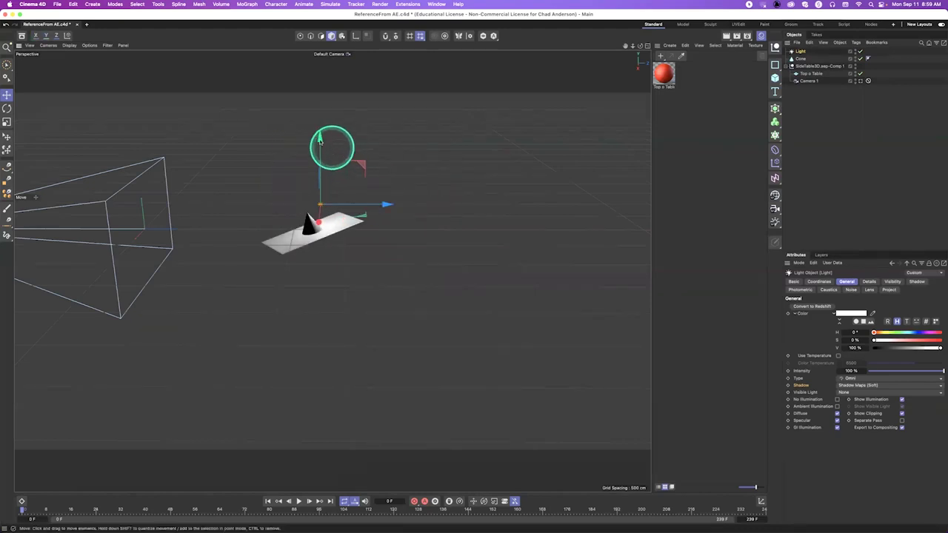
{"action": "left_click_drag", "start_coordinate": [324, 141], "coordinate": [322, 120]}
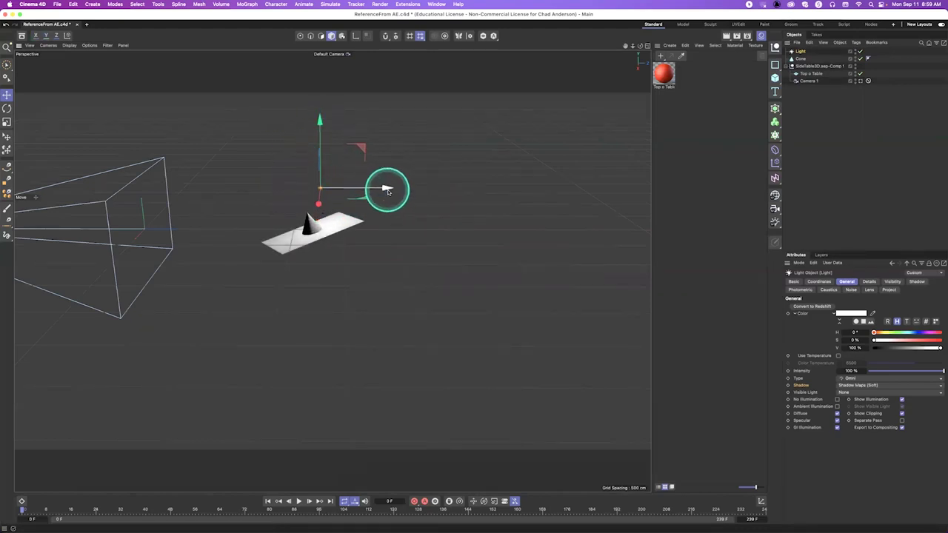
{"action": "left_click_drag", "start_coordinate": [391, 191], "coordinate": [391, 190]}
{"action": "key", "text": "super+r"}
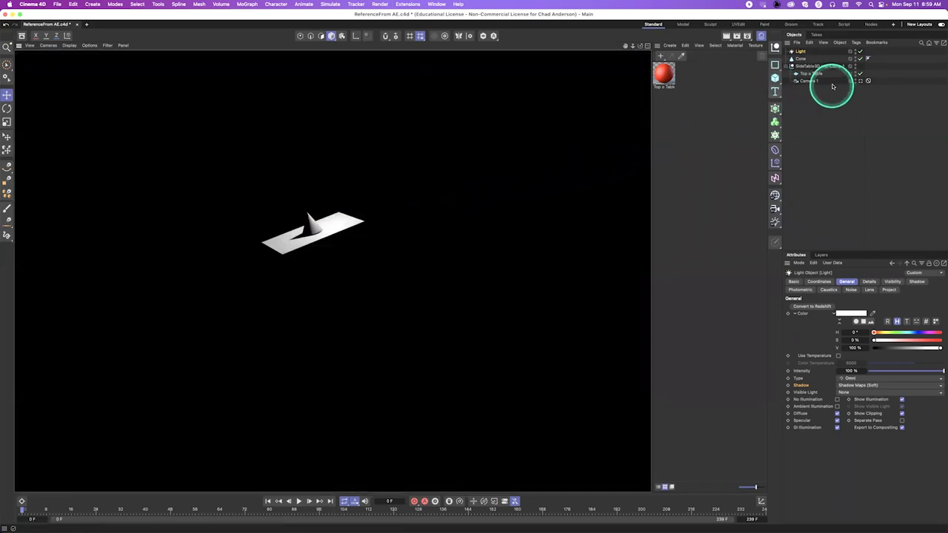
Restore the Camera 1 view and preview the cone's shadow in a render
{"action": "left_click", "coordinate": [868, 80]}
{"action": "left_click", "coordinate": [575, 182]}
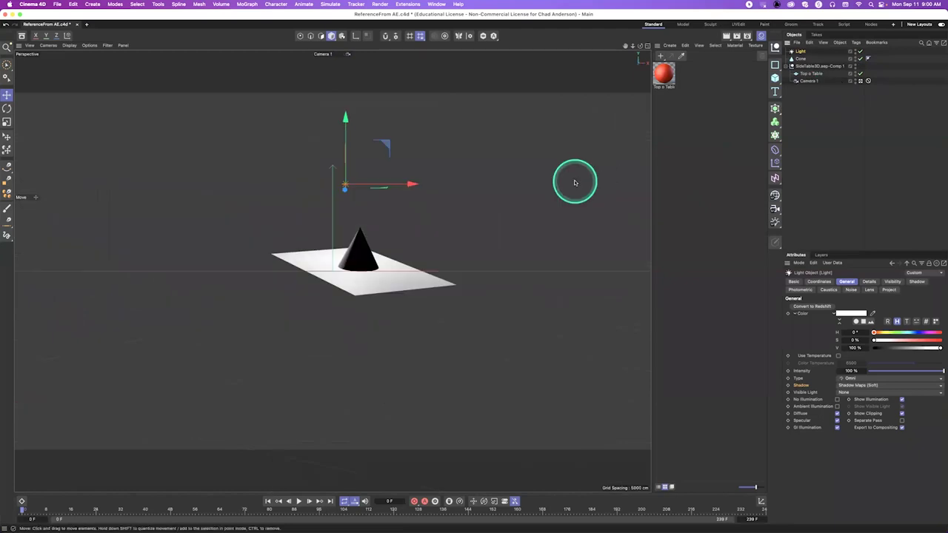
{"action": "key", "text": "super+r"}
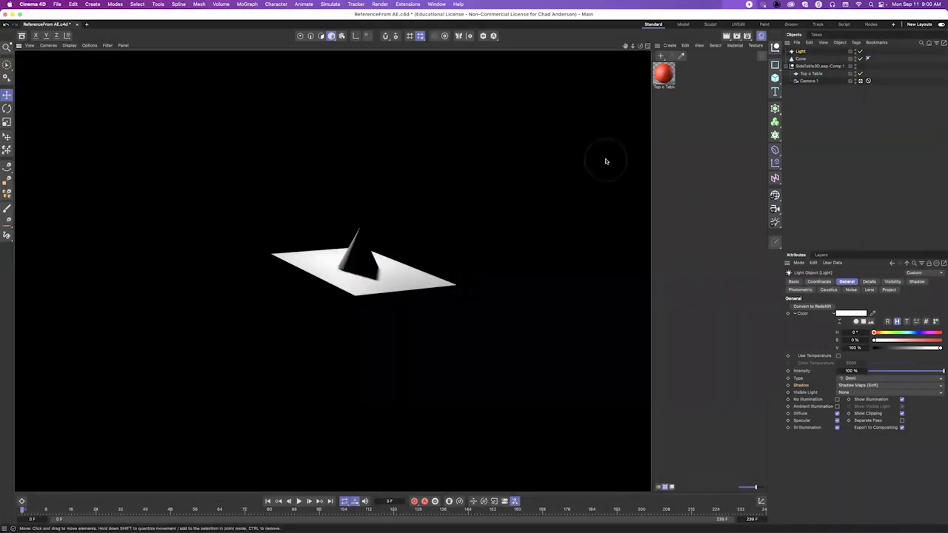
Create a Shadow Catcher material, apply it to the Top o Table plane, preview the render, and save the project
{"action": "left_click", "coordinate": [671, 45]}
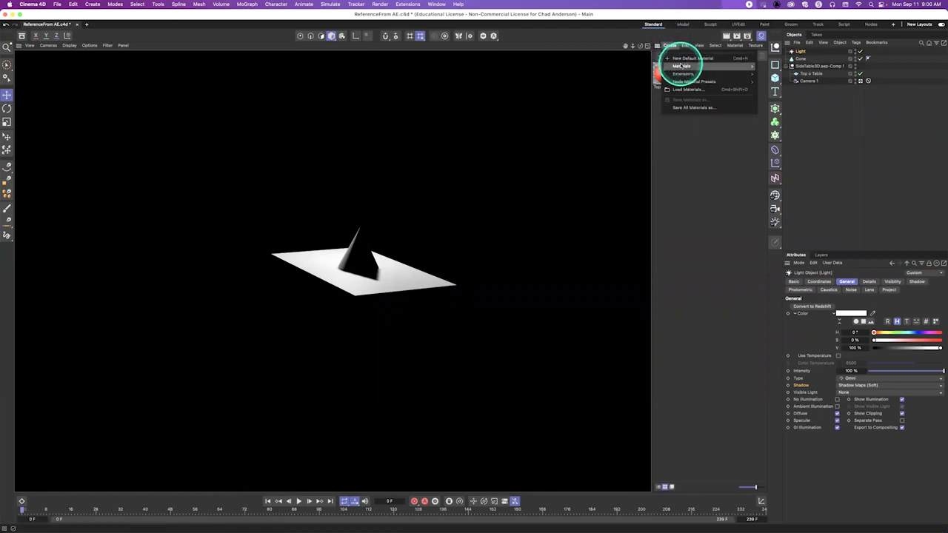
{"action": "mouse_move", "coordinate": [681, 66]}
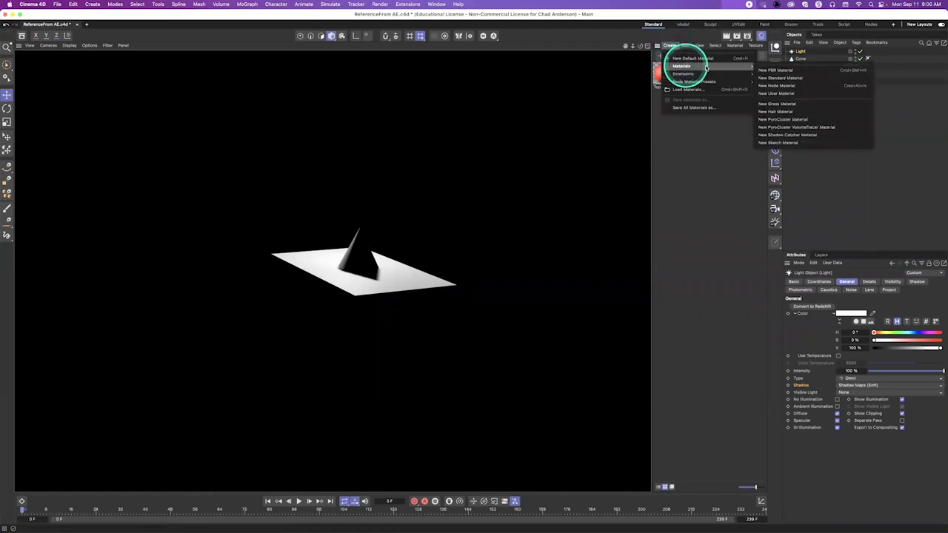
{"action": "left_click", "coordinate": [802, 136]}
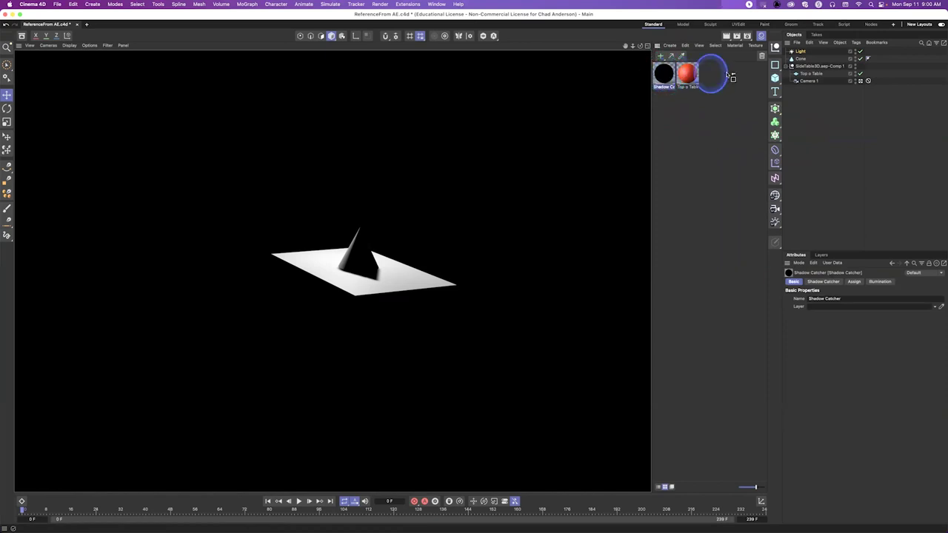
{"action": "left_click_drag", "start_coordinate": [727, 73], "coordinate": [812, 74]}
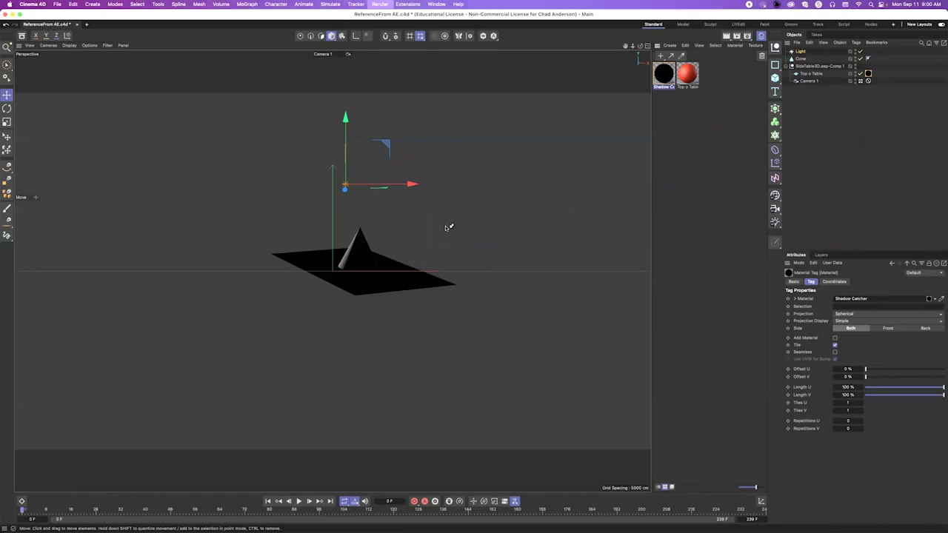
{"action": "key", "text": "super+r"}
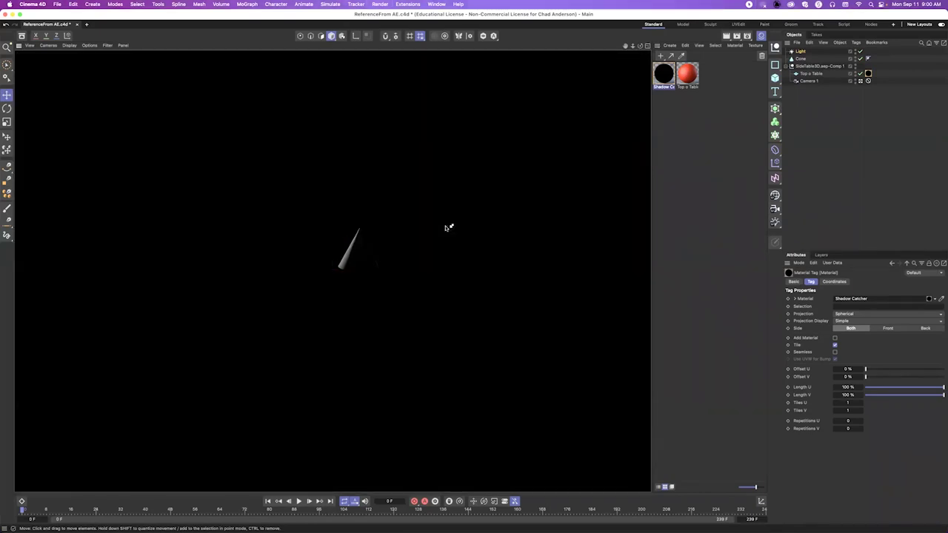
{"action": "left_click", "coordinate": [704, 176]}
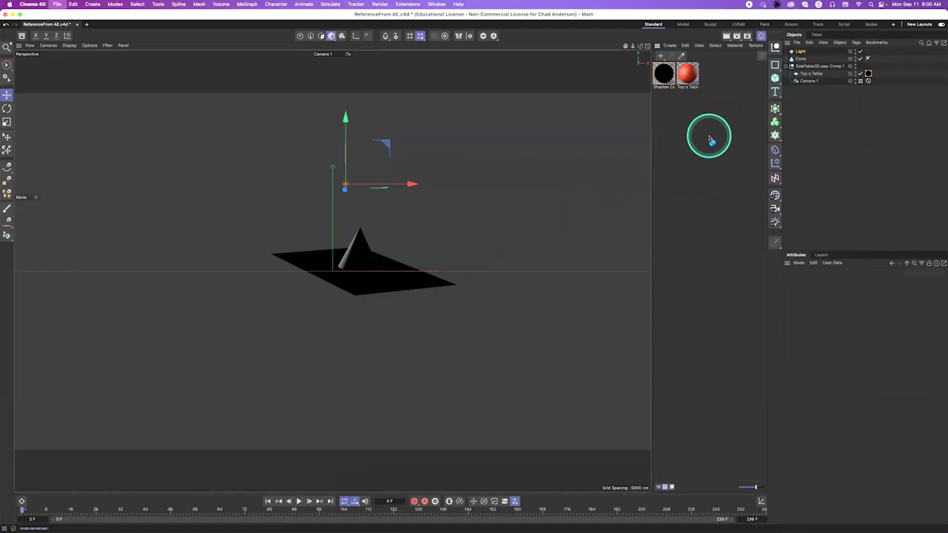
{"action": "key", "text": "super+s"}
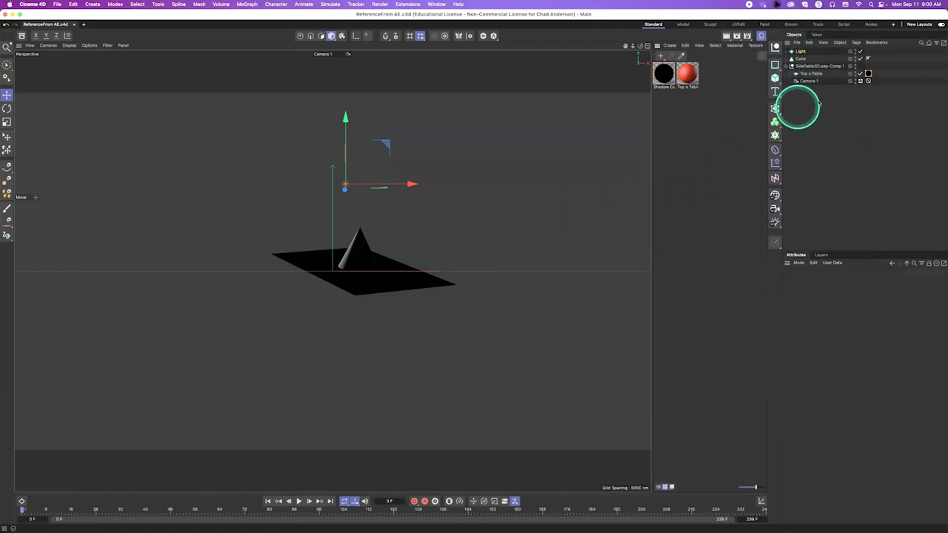
Leave the Camera 1 view and duplicate the light, placing the copy nearer the camera at the same height
{"action": "left_click", "coordinate": [868, 80]}
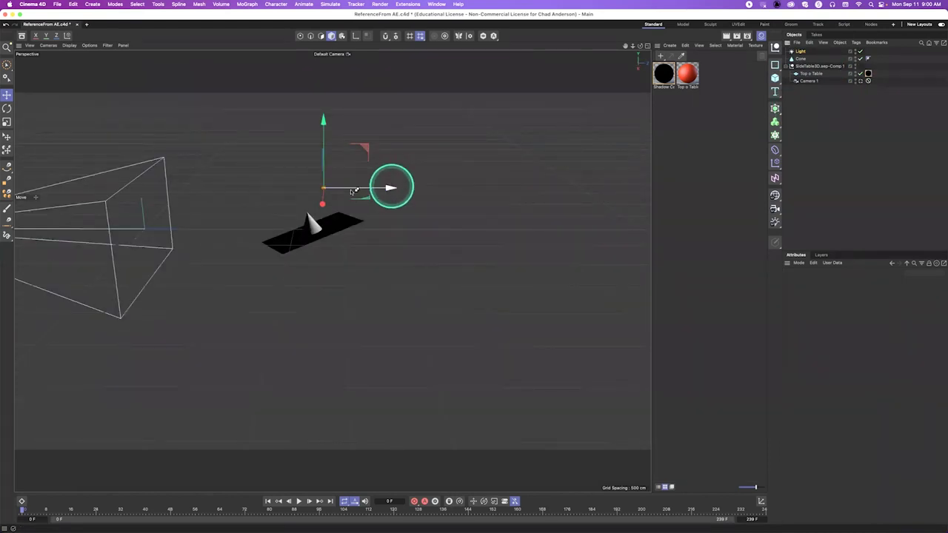
{"action": "left_click_drag", "start_coordinate": [391, 187], "coordinate": [303, 189], "text": "ctrl"}
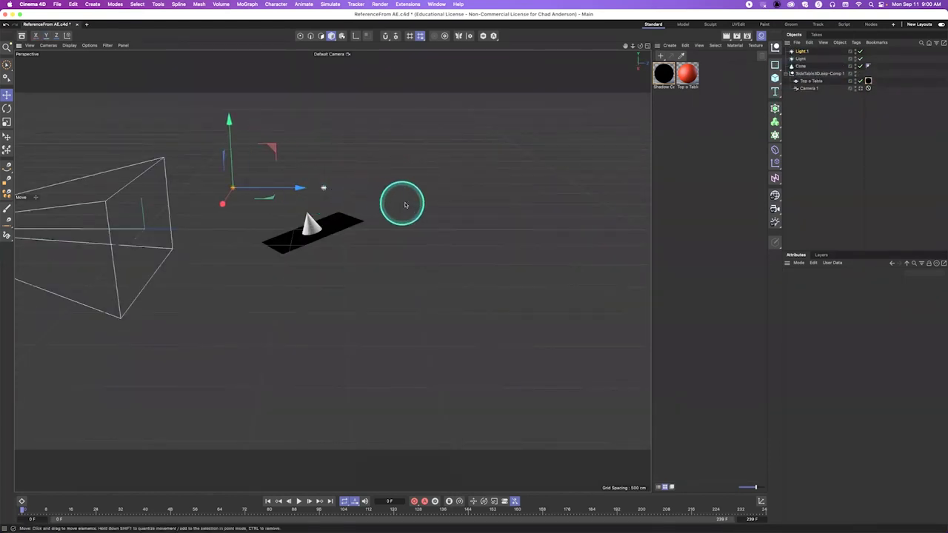
Remove the Shadow Catcher material tag from the Top o Table plane and preview the lighting in a render
{"action": "left_click", "coordinate": [868, 80]}
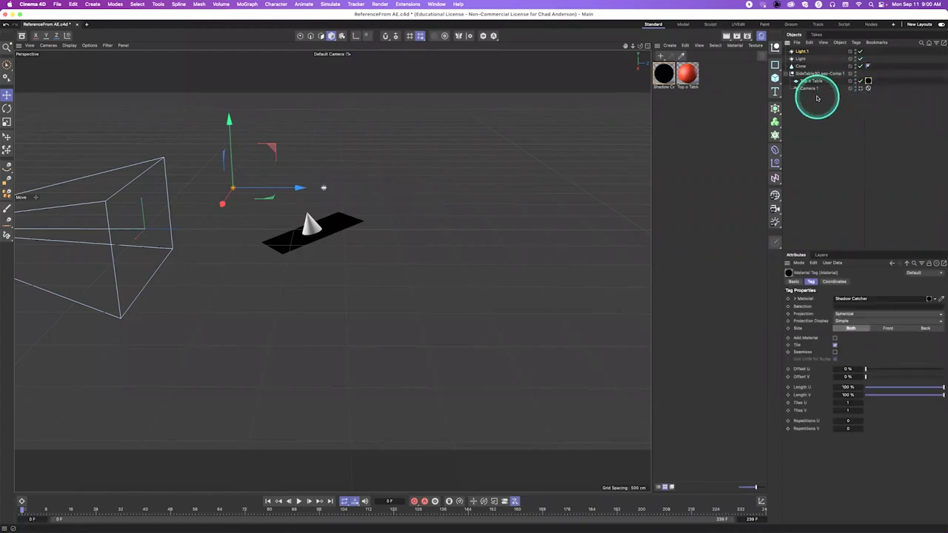
{"action": "key", "text": "Delete"}
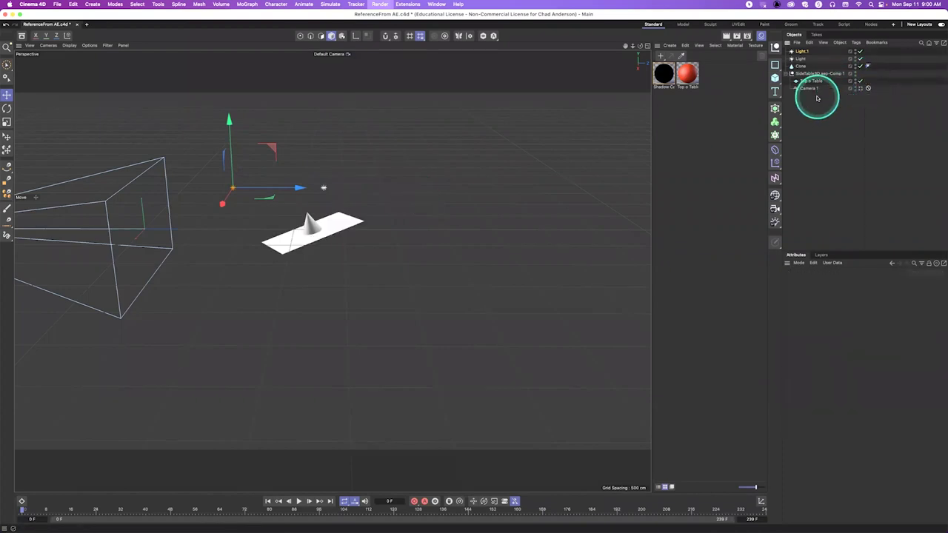
{"action": "key", "text": "super+r"}
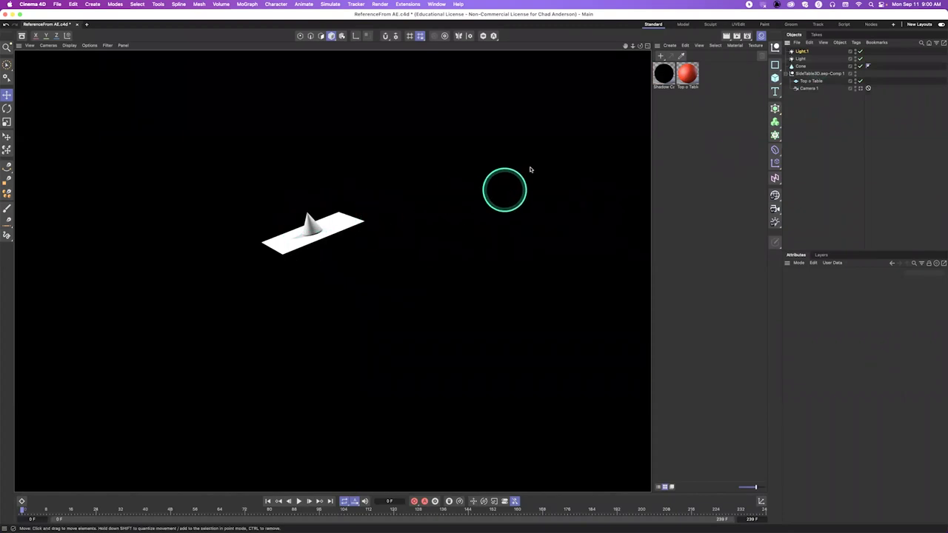
Reapply the Shadow Catcher material to the Top o Table plane, preview the render, and restore the Camera 1 view
{"action": "left_click_drag", "start_coordinate": [664, 76], "coordinate": [804, 81]}
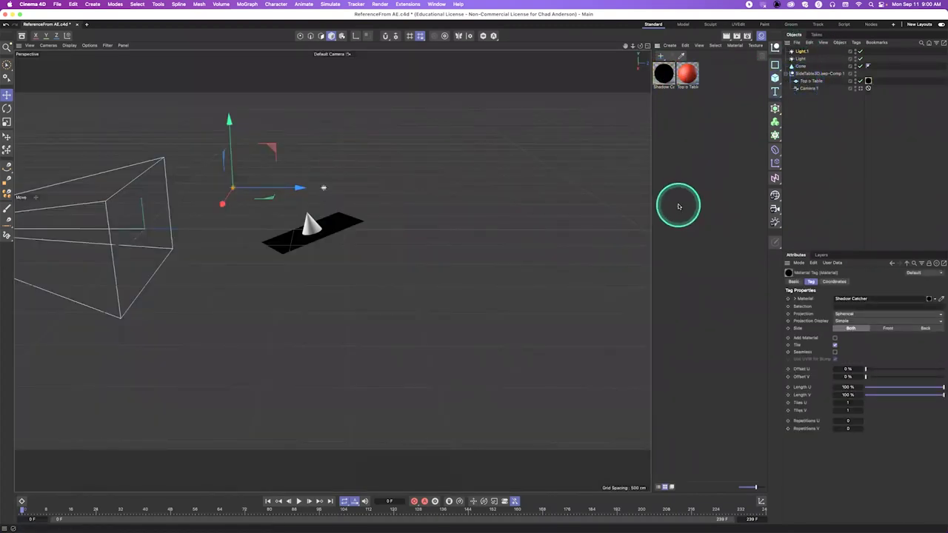
{"action": "key", "text": "super+r"}
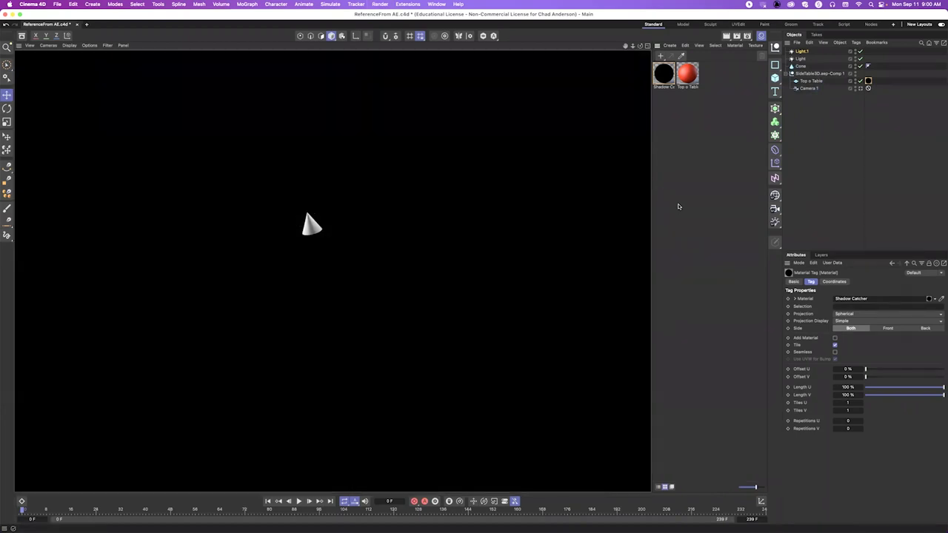
{"action": "left_click", "coordinate": [860, 87]}
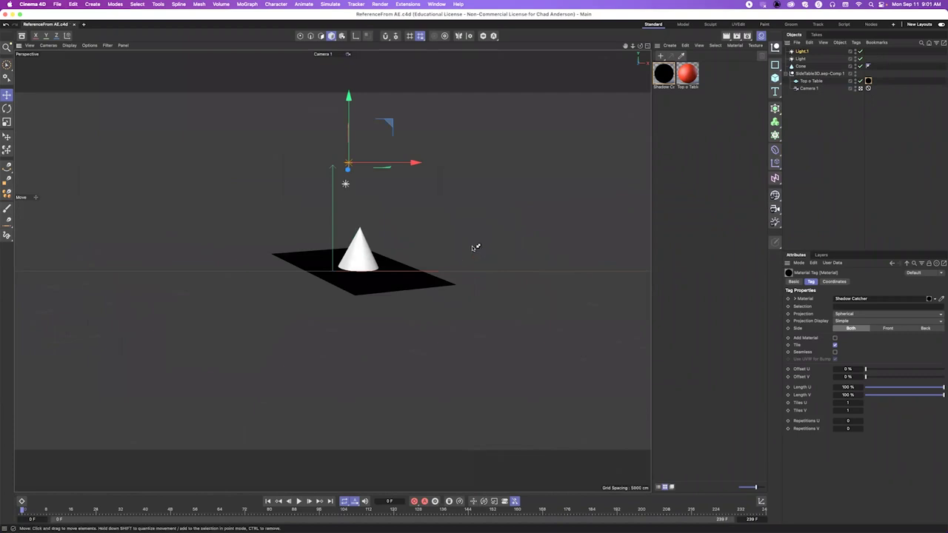
Switch to After Effects, set the Cineware renderer of the ReferenceFrom AE.c4d layer to Current, and inspect the cone's shadow up close
{"action": "key", "text": "super+Tab"}
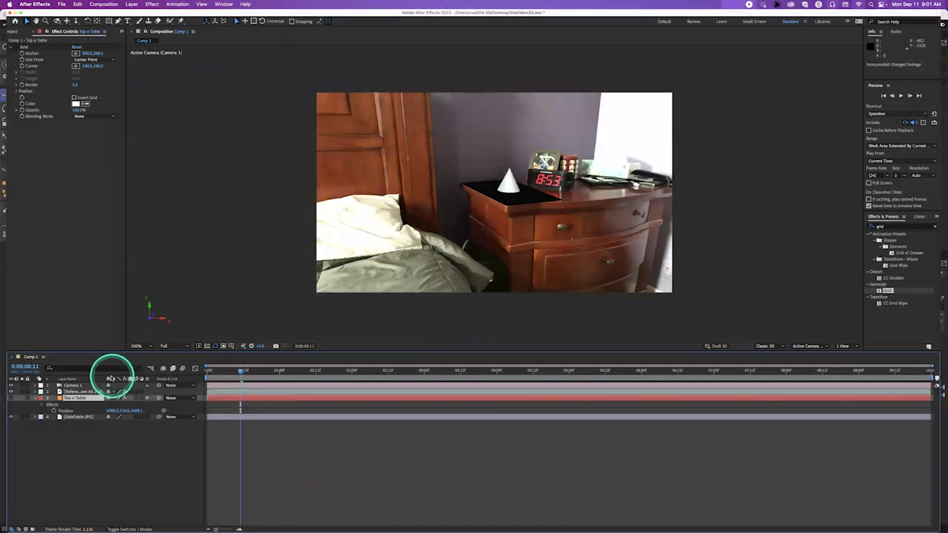
{"action": "left_click", "coordinate": [96, 392]}
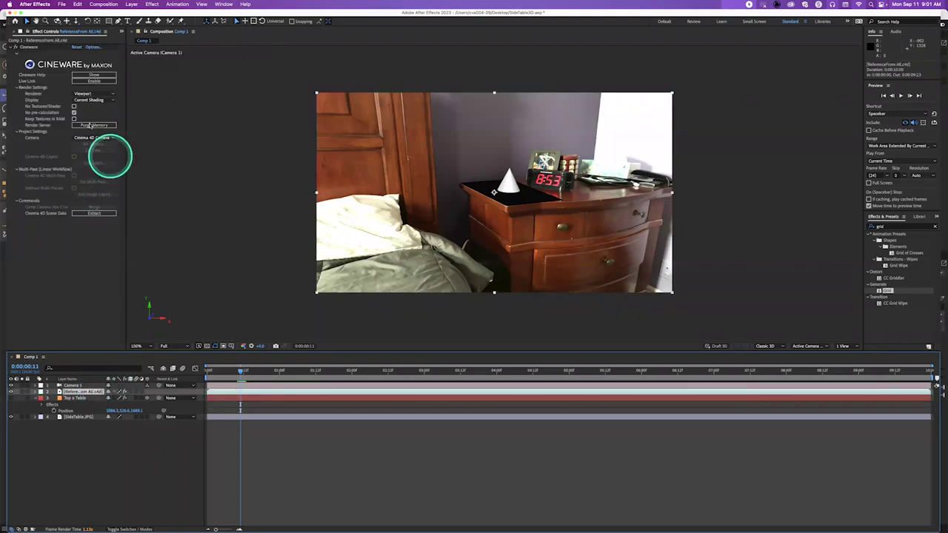
{"action": "left_click", "coordinate": [96, 94]}
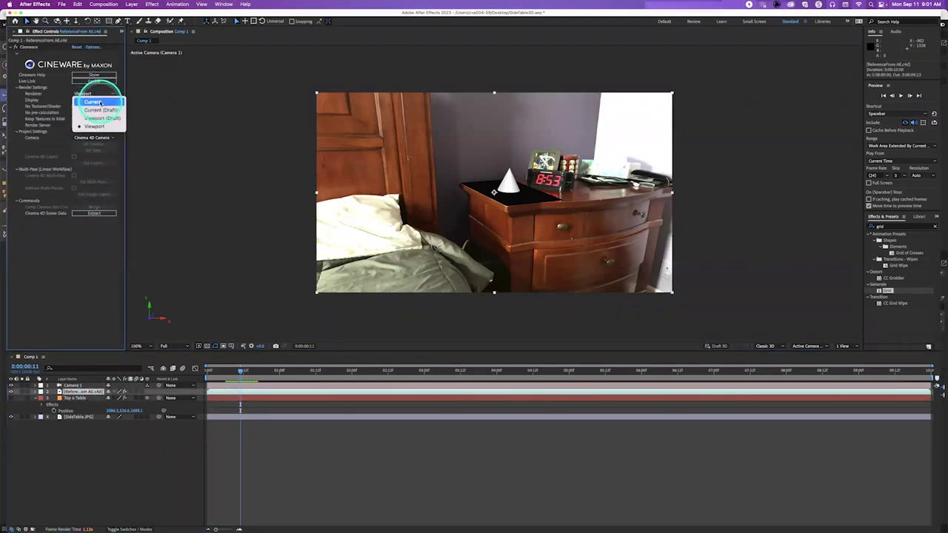
{"action": "left_click", "coordinate": [95, 101]}
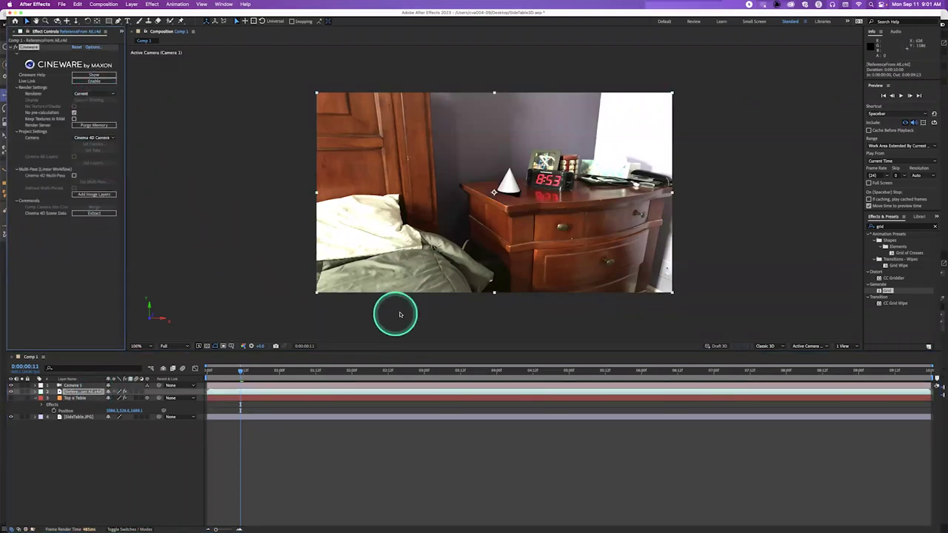
{"action": "key", "text": "period"}
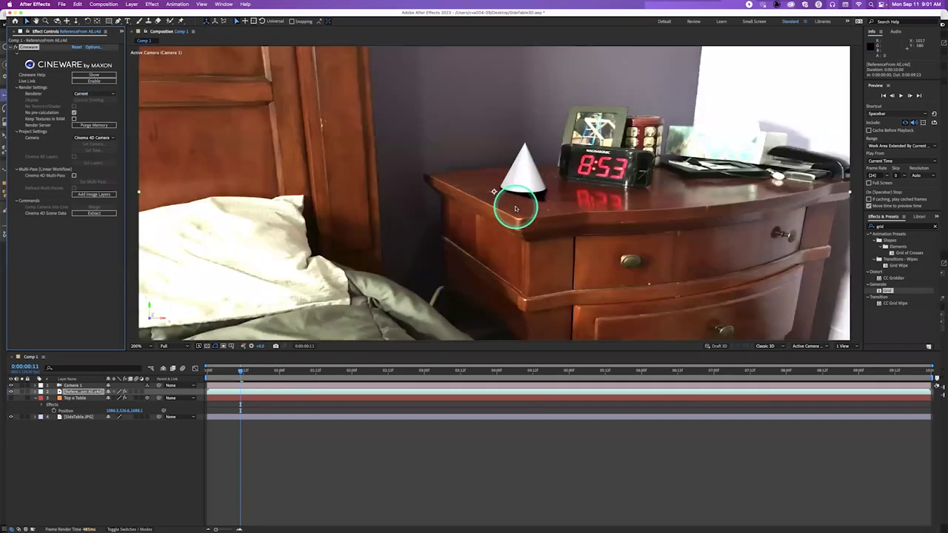
{"action": "key", "text": "period"}
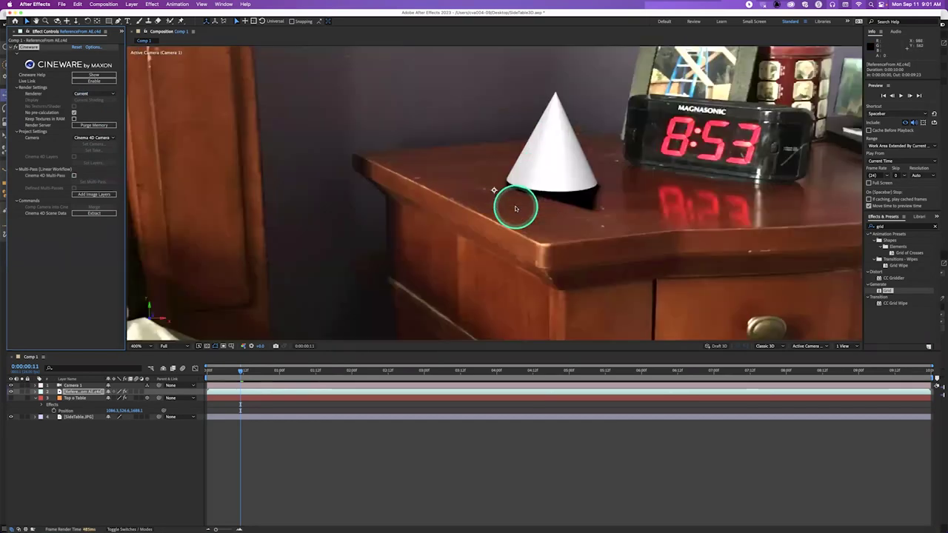
{"action": "key", "text": "comma"}
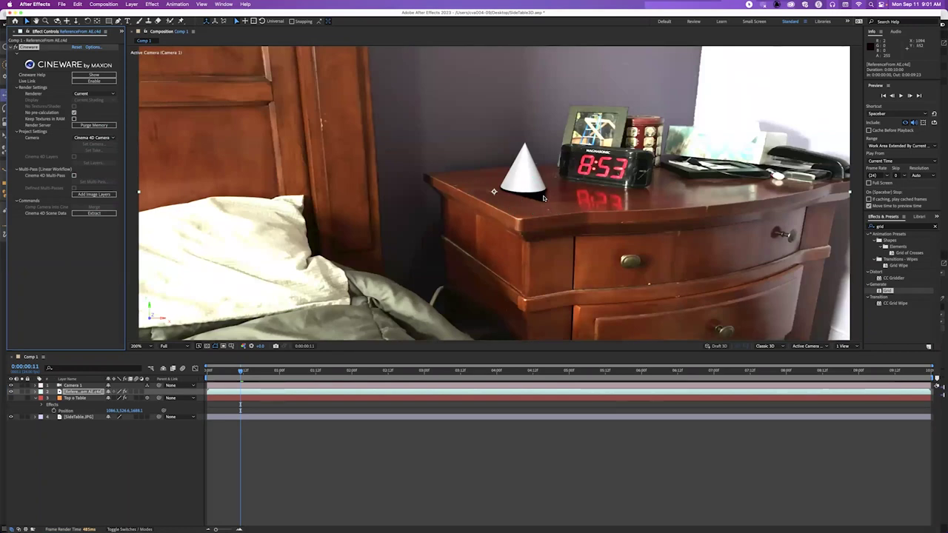
Switch to Cinema 4D, set the Shadow Catcher material's shadow strength to 40%, save, and check the composite in After Effects
{"action": "key", "text": "super+Tab"}
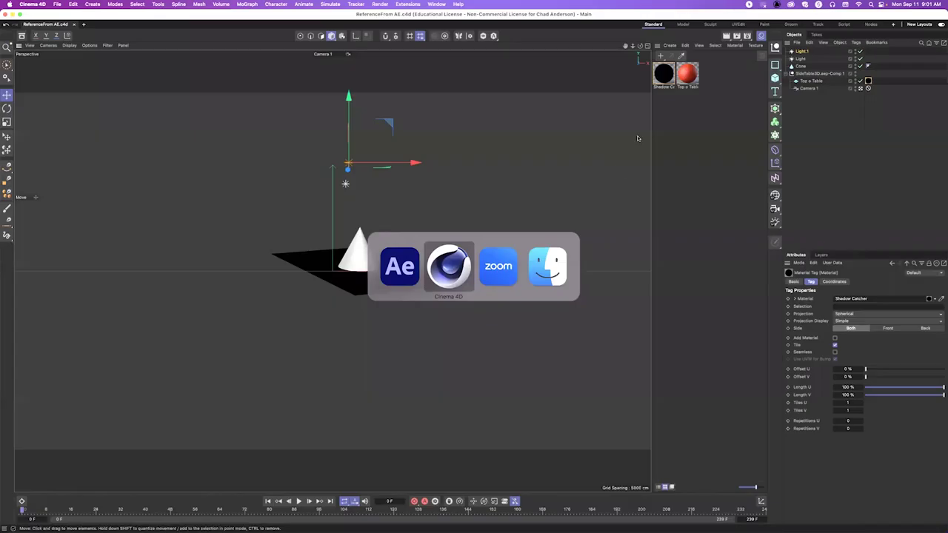
{"action": "left_click", "coordinate": [664, 76]}
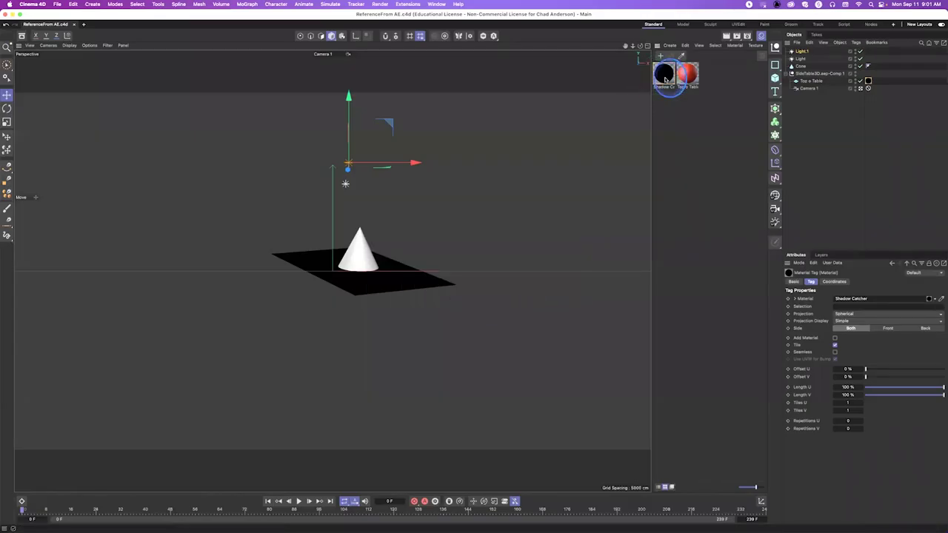
{"action": "left_click", "coordinate": [664, 76]}
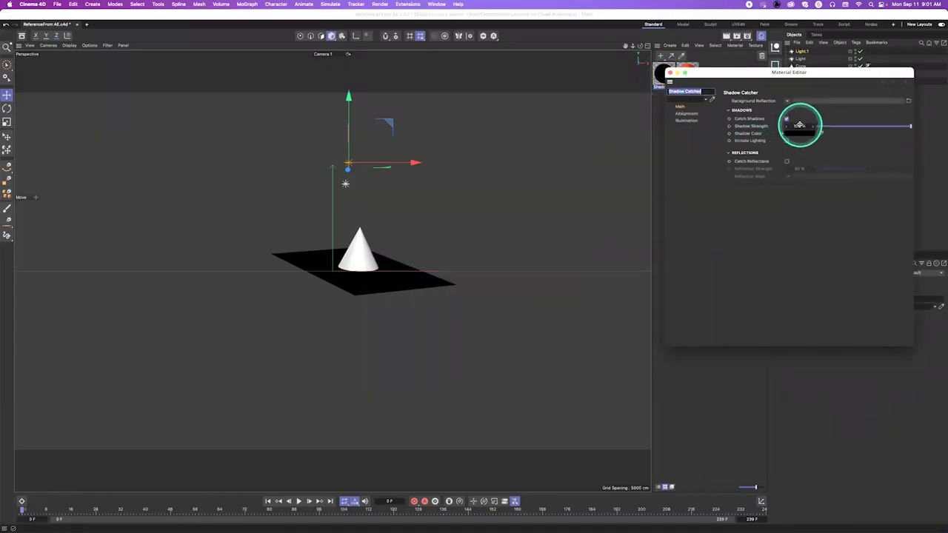
{"action": "left_click", "coordinate": [800, 126]}
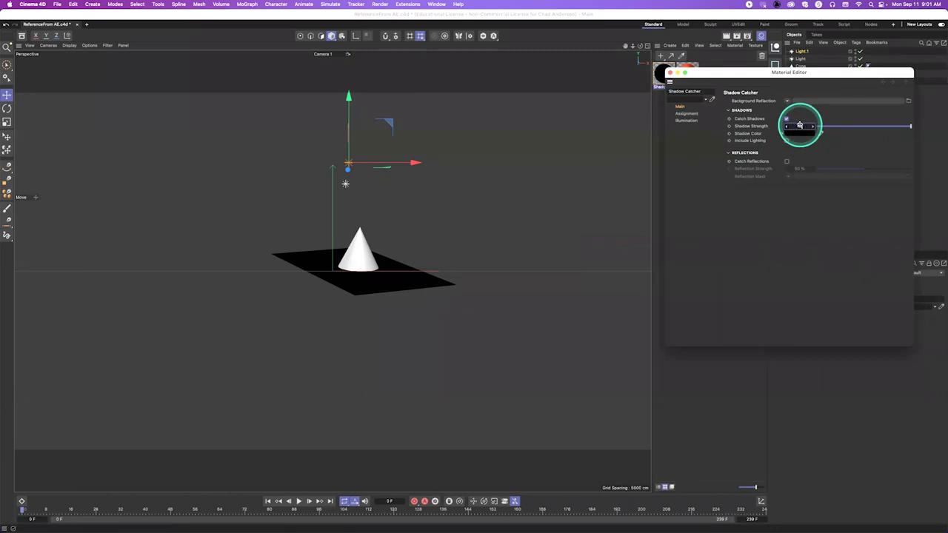
{"action": "key", "text": "Return"}
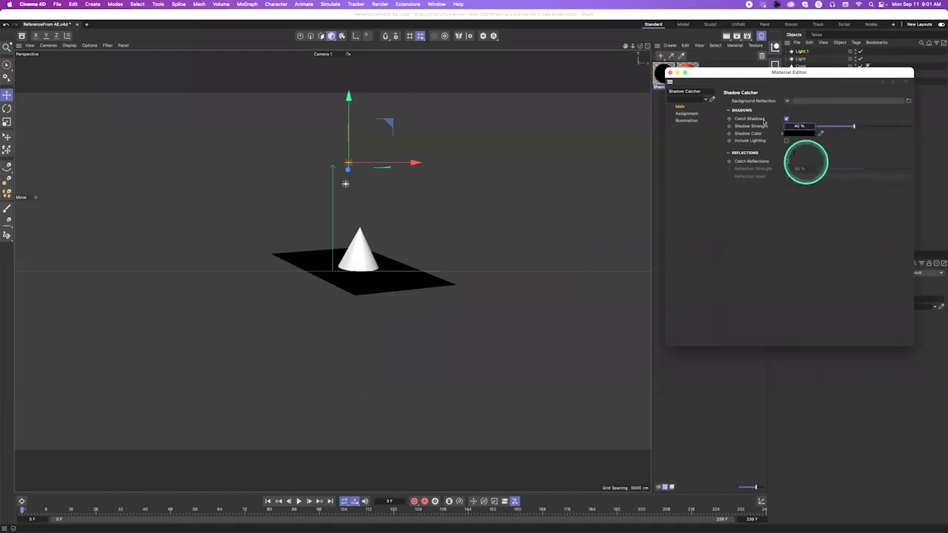
{"action": "left_click", "coordinate": [669, 73]}
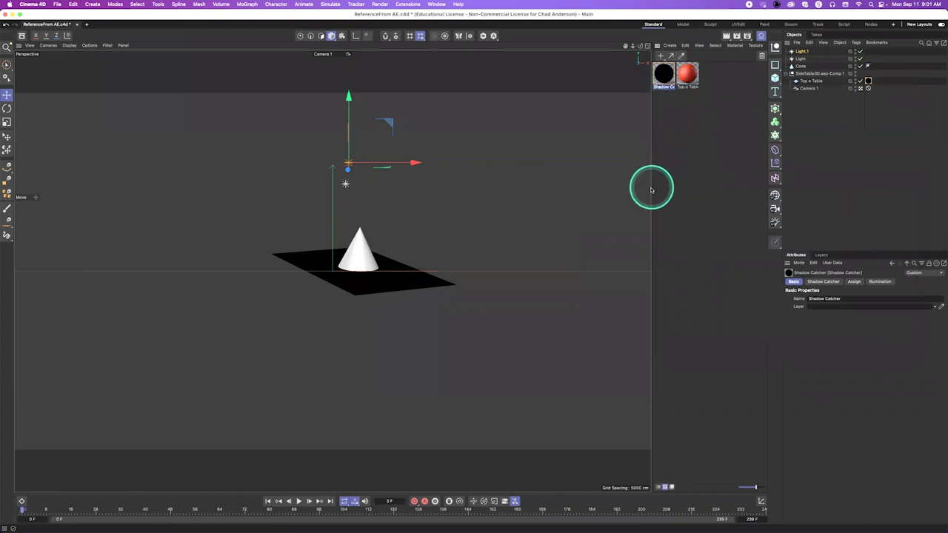
{"action": "key", "text": "super+s"}
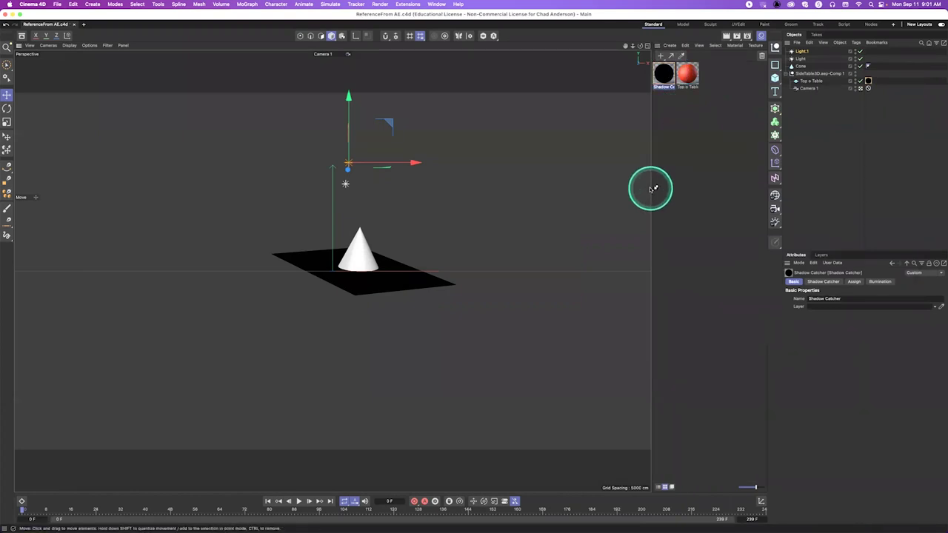
{"action": "key", "text": "super+Tab"}
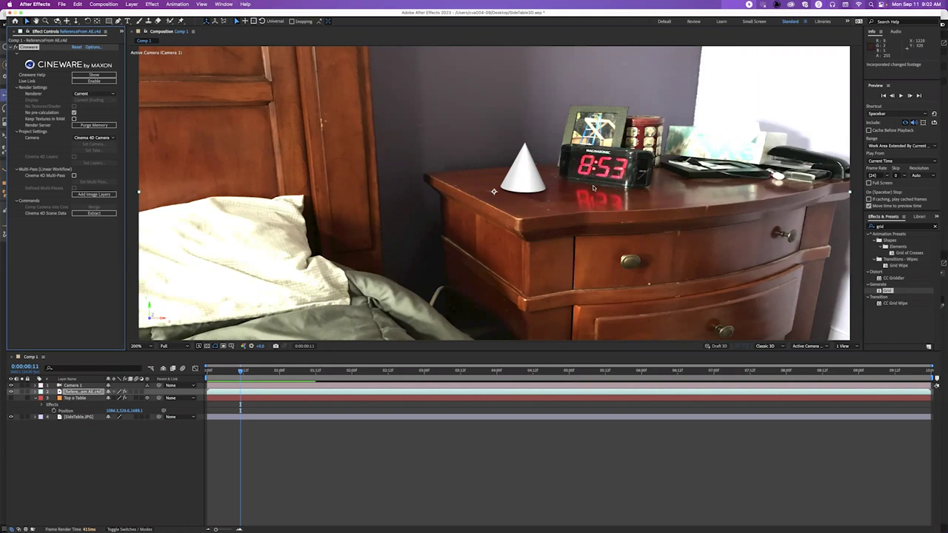
Switch back to Cinema 4D and raise the cone well above the tabletop plane
{"action": "key", "text": "super+Tab"}
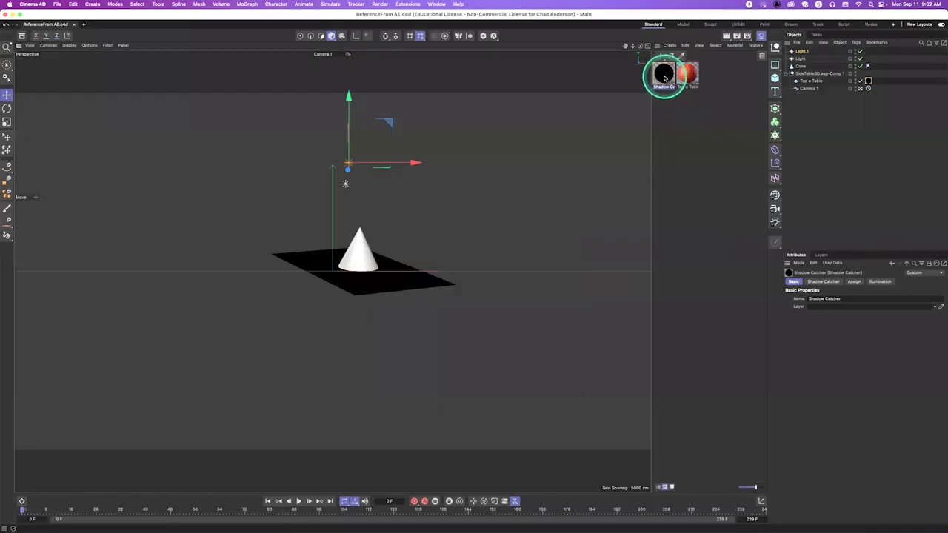
{"action": "left_click_drag", "start_coordinate": [812, 58], "coordinate": [806, 89]}
{"action": "left_click", "coordinate": [804, 66]}
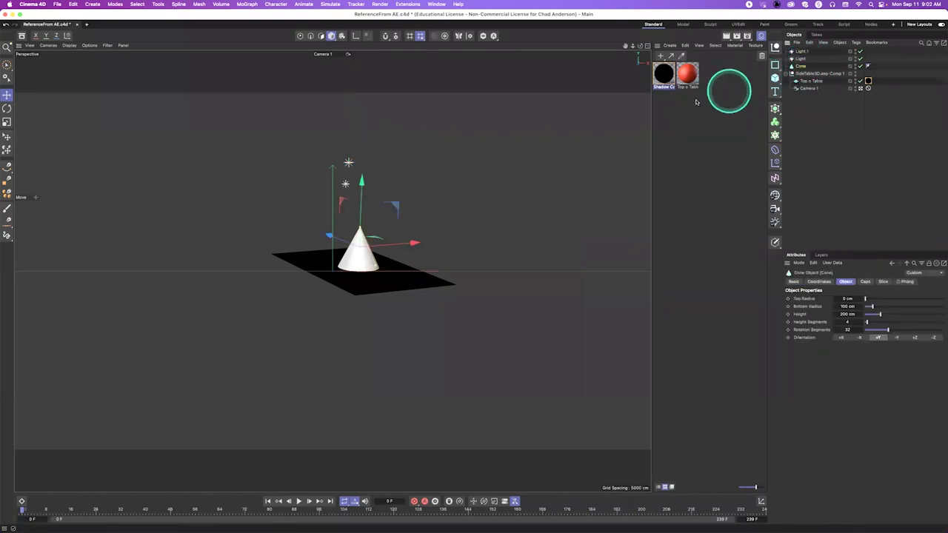
{"action": "left_click_drag", "start_coordinate": [363, 180], "coordinate": [376, 107]}
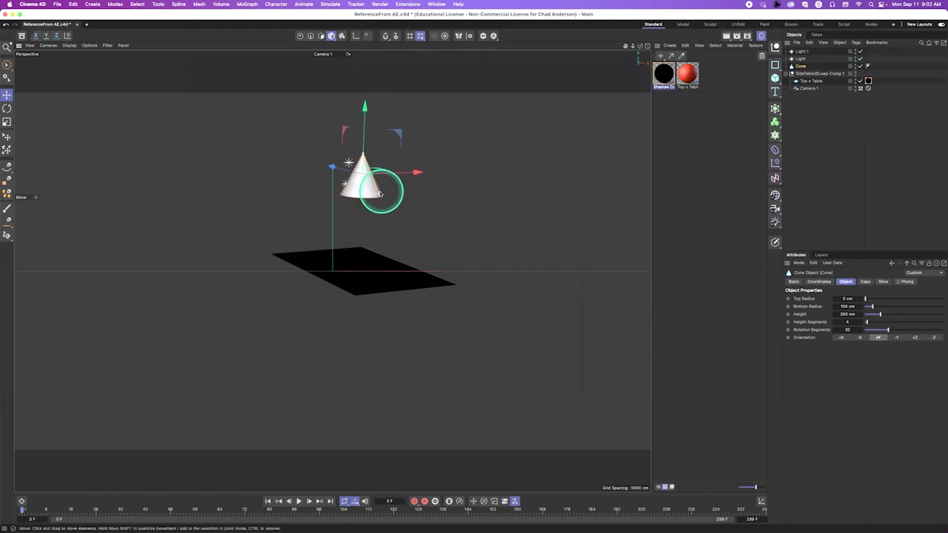
Widen the cone's base to nearly double its radius and leave the Camera 1 view for the default camera
{"action": "left_click_drag", "start_coordinate": [384, 190], "coordinate": [394, 196]}
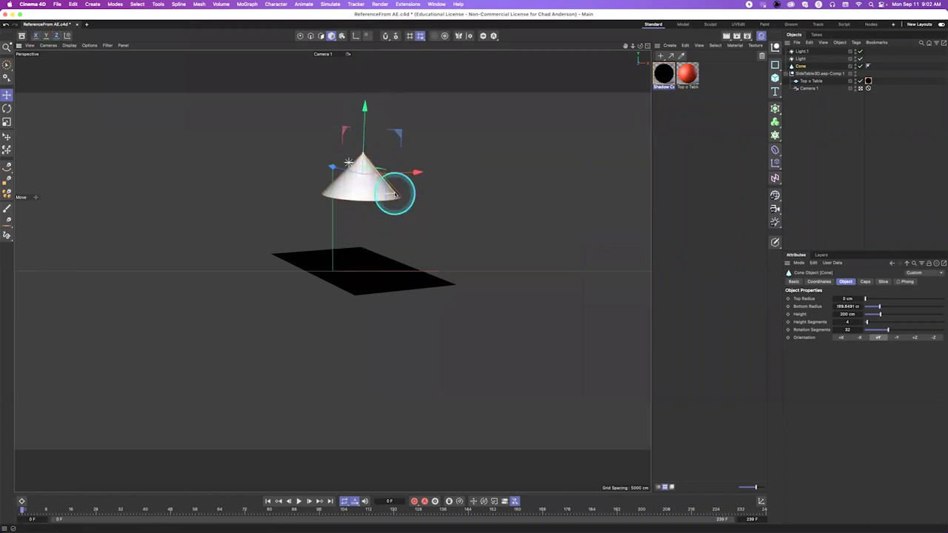
{"action": "left_click", "coordinate": [861, 88]}
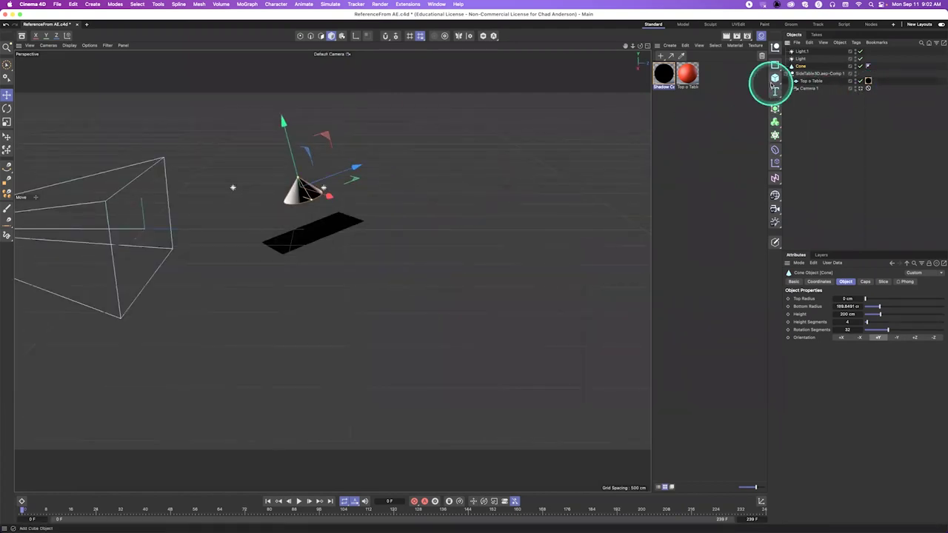
Add a cube and use Transfer to match its position and rotation to the Top o Table plane
{"action": "left_click_drag", "start_coordinate": [774, 86], "coordinate": [814, 96]}
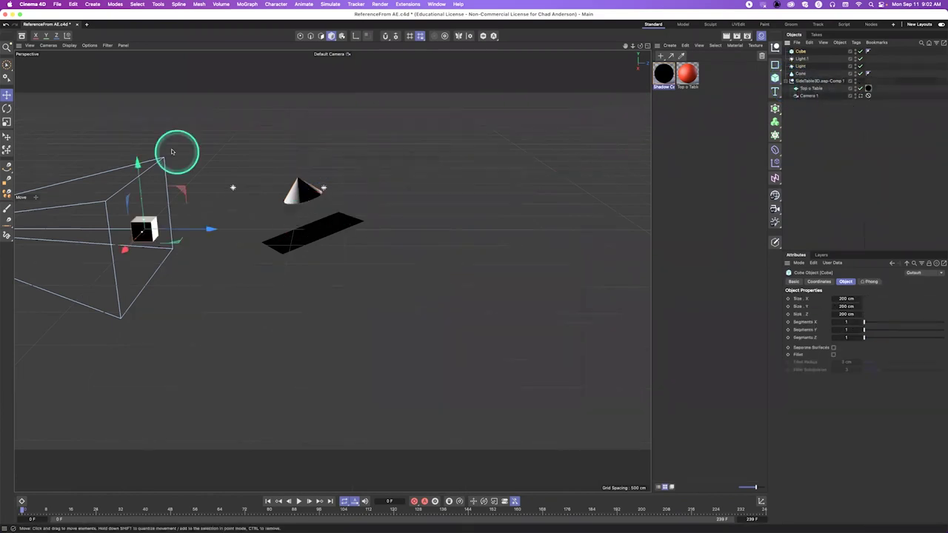
{"action": "left_click", "coordinate": [158, 5]}
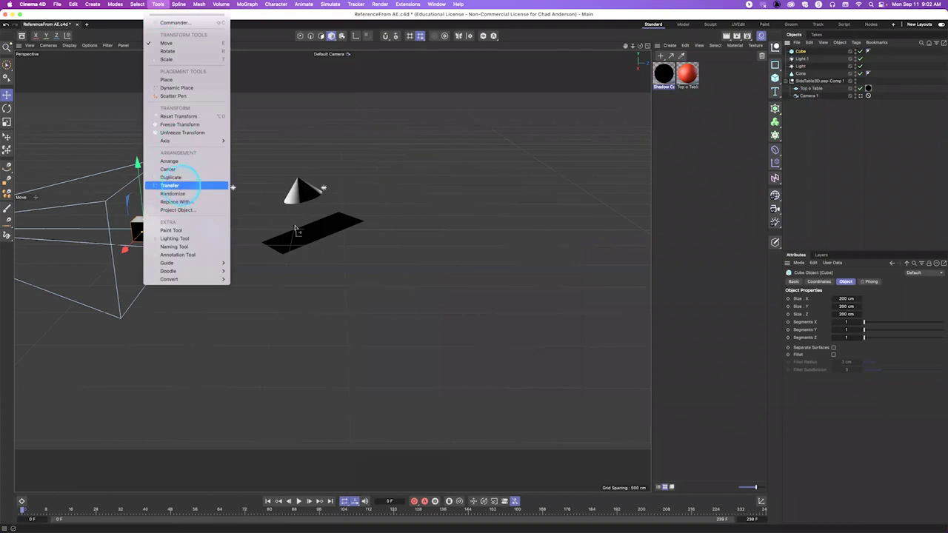
{"action": "left_click", "coordinate": [170, 185]}
{"action": "left_click", "coordinate": [309, 229]}
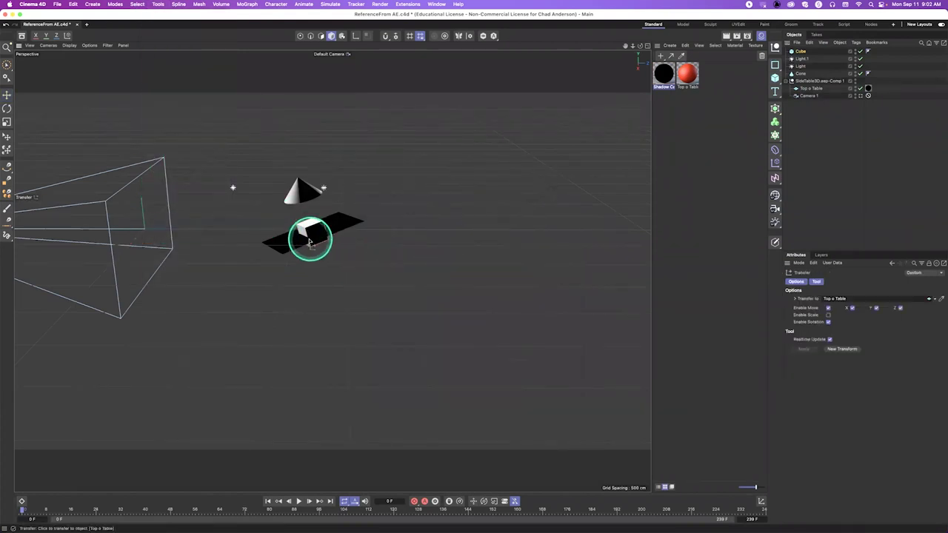
{"action": "scroll", "coordinate": [310, 241], "scroll_direction": "up", "scroll_amount": 6}
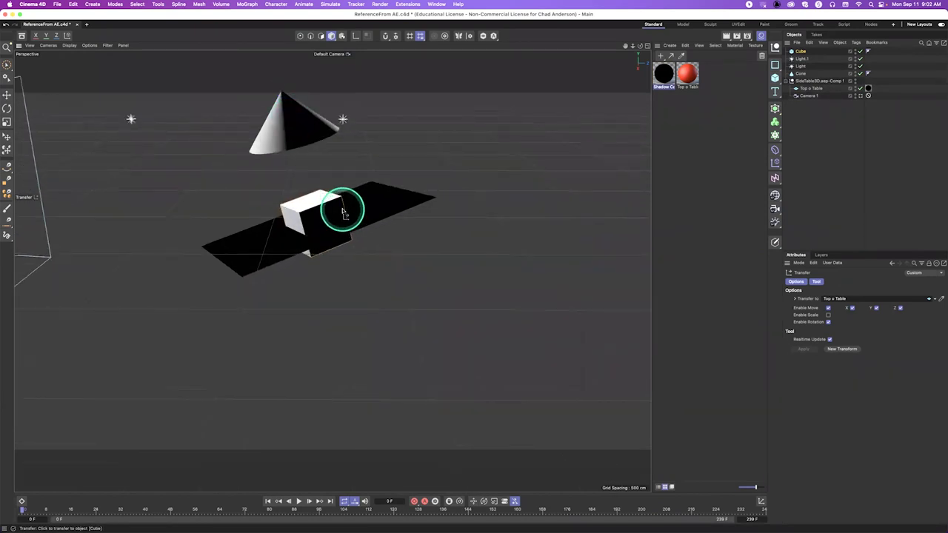
{"action": "left_click", "coordinate": [342, 213]}
Flatten the cube into a thin slab, enlarge it slightly overall, and raise it a little on the tabletop plane
{"action": "key", "text": "e"}
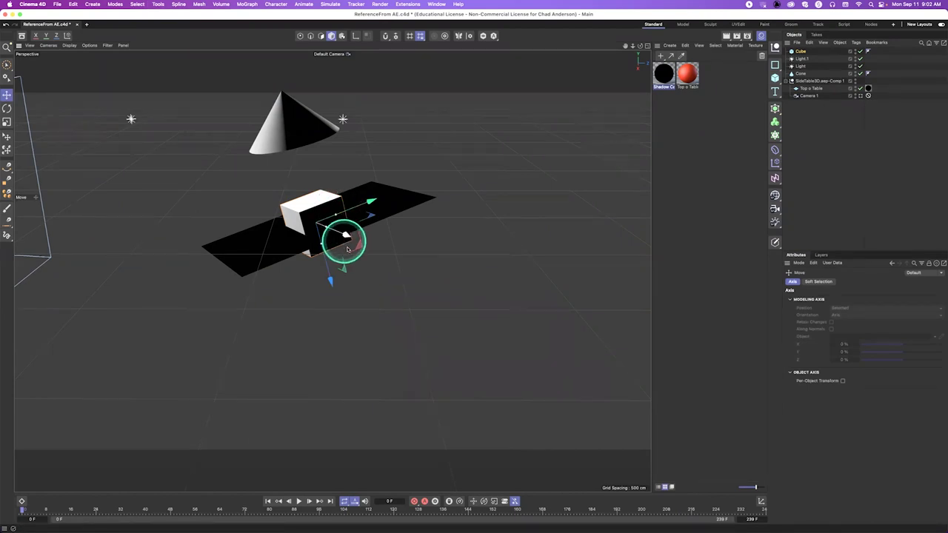
{"action": "key", "text": "t"}
{"action": "left_click_drag", "start_coordinate": [331, 279], "coordinate": [320, 241]}
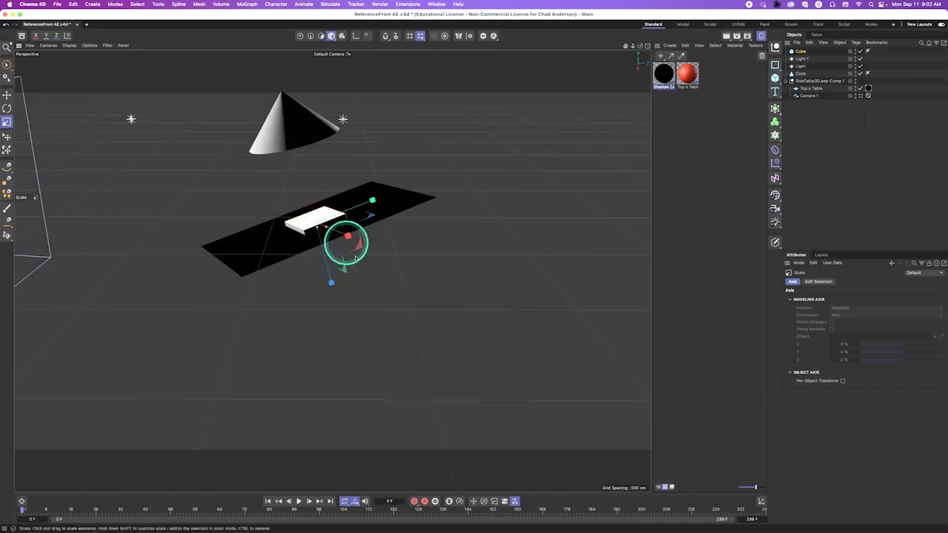
{"action": "left_click_drag", "start_coordinate": [397, 293], "coordinate": [460, 287]}
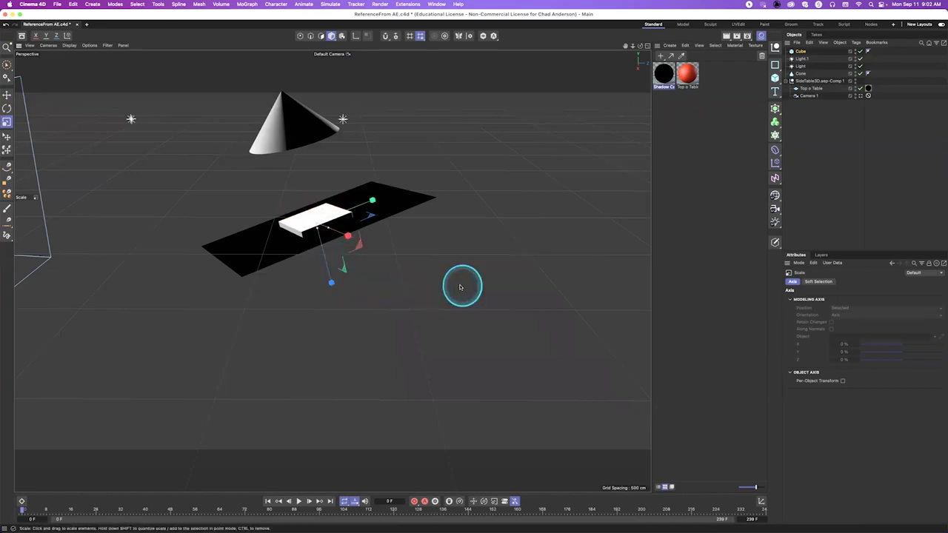
{"action": "key", "text": "e"}
{"action": "left_click_drag", "start_coordinate": [332, 283], "coordinate": [331, 277]}
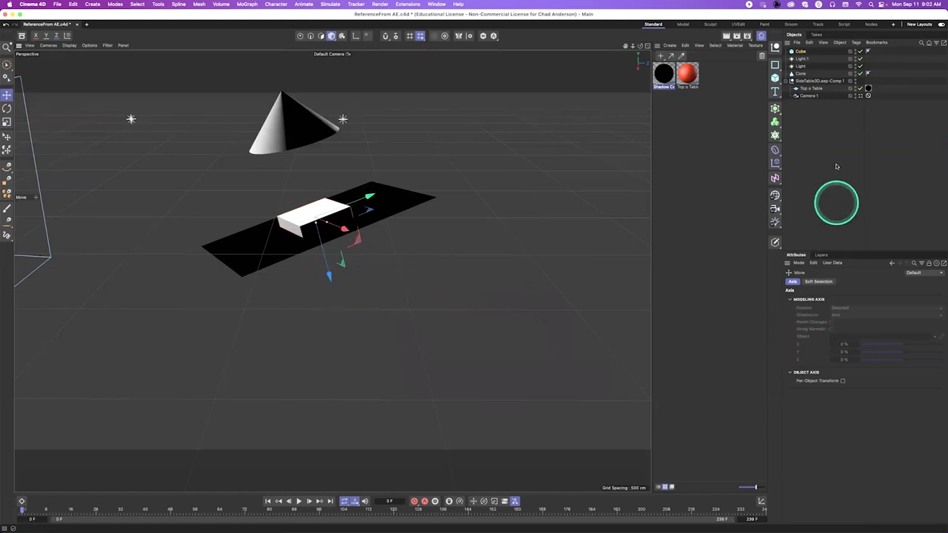
Set the cube's size to 250 cm in X and Y and about 36.7 cm in Z, and adjust its height on the tabletop
{"action": "left_click", "coordinate": [800, 50]}
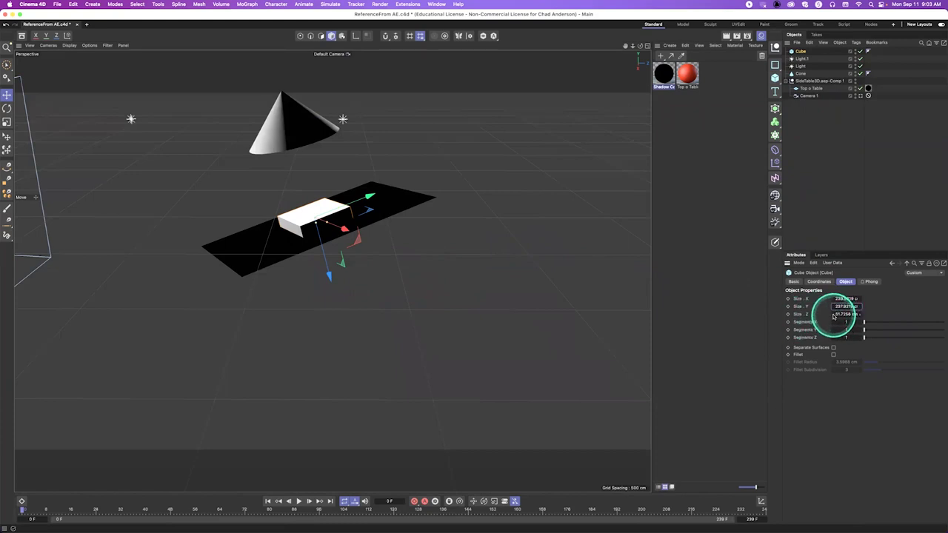
{"action": "left_click_drag", "start_coordinate": [840, 316], "coordinate": [823, 317]}
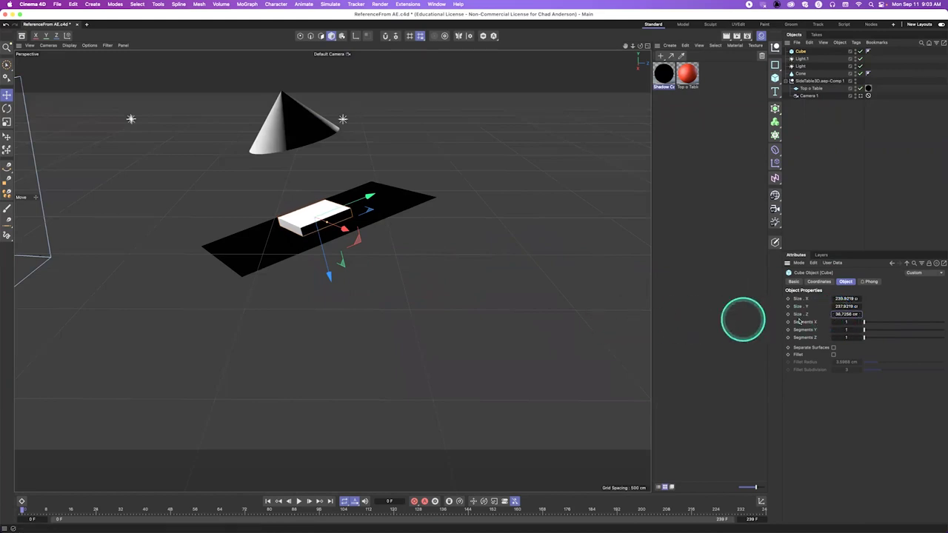
{"action": "left_click", "coordinate": [847, 299]}
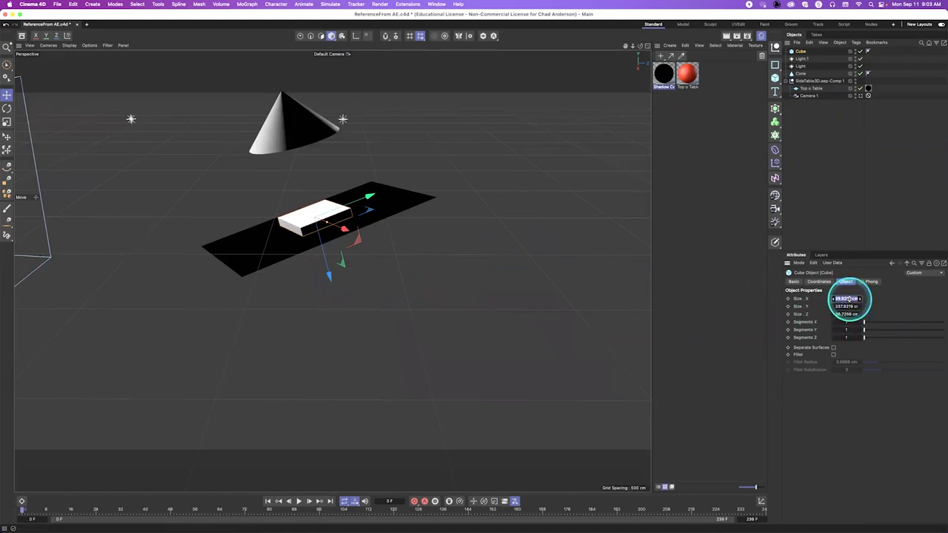
{"action": "type", "text": "250"}
{"action": "key", "text": "Tab"}
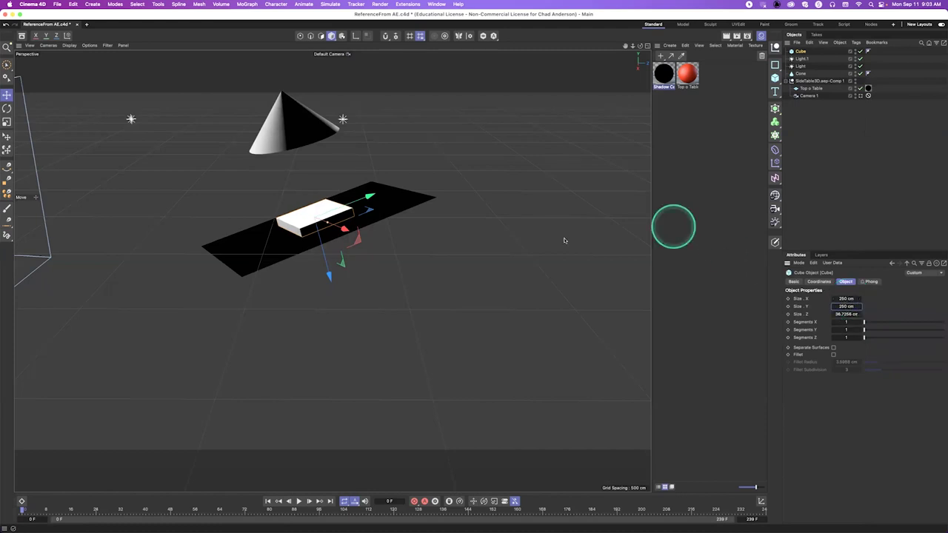
{"action": "left_click_drag", "start_coordinate": [330, 275], "coordinate": [330, 276]}
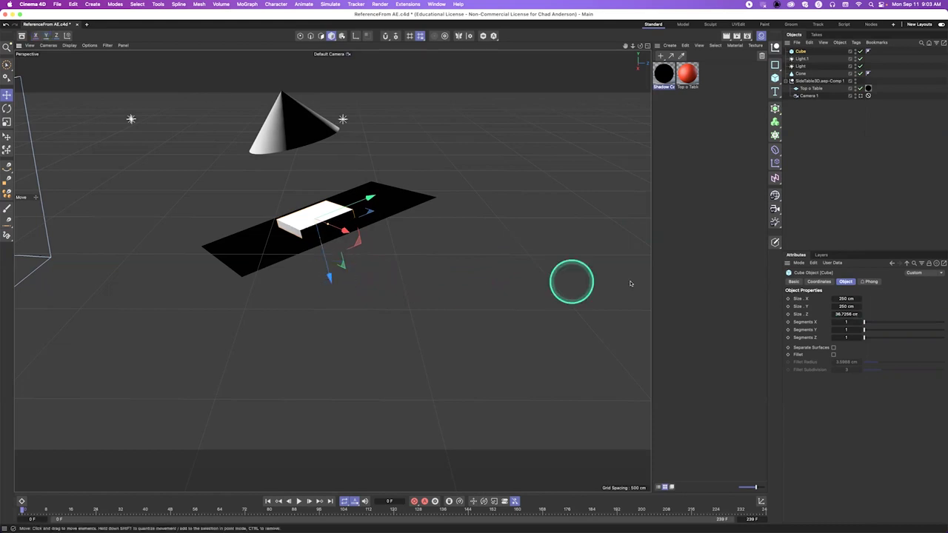
Round the cube's edges with a fillet of about 6.6 cm radius and 7 subdivisions
{"action": "left_click", "coordinate": [834, 355]}
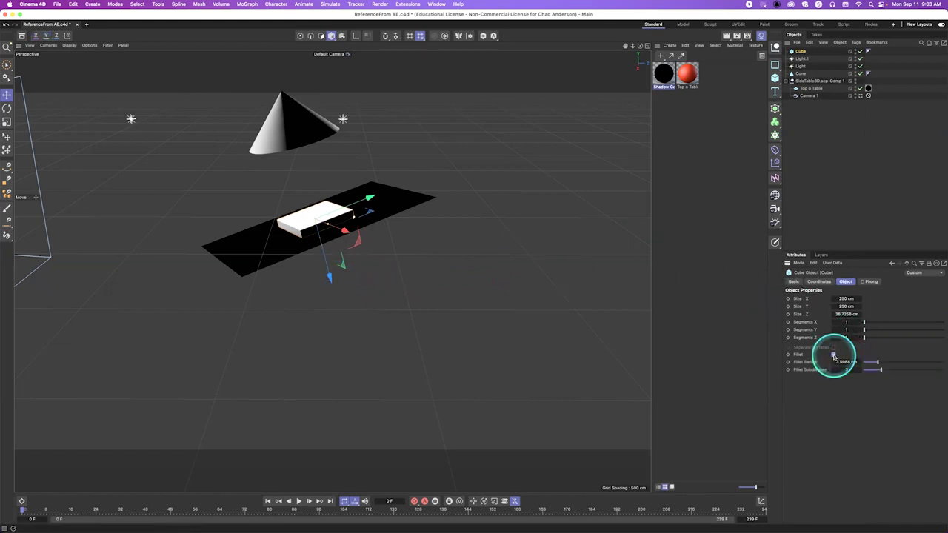
{"action": "left_click_drag", "start_coordinate": [859, 363], "coordinate": [863, 372]}
{"action": "left_click", "coordinate": [860, 372]}
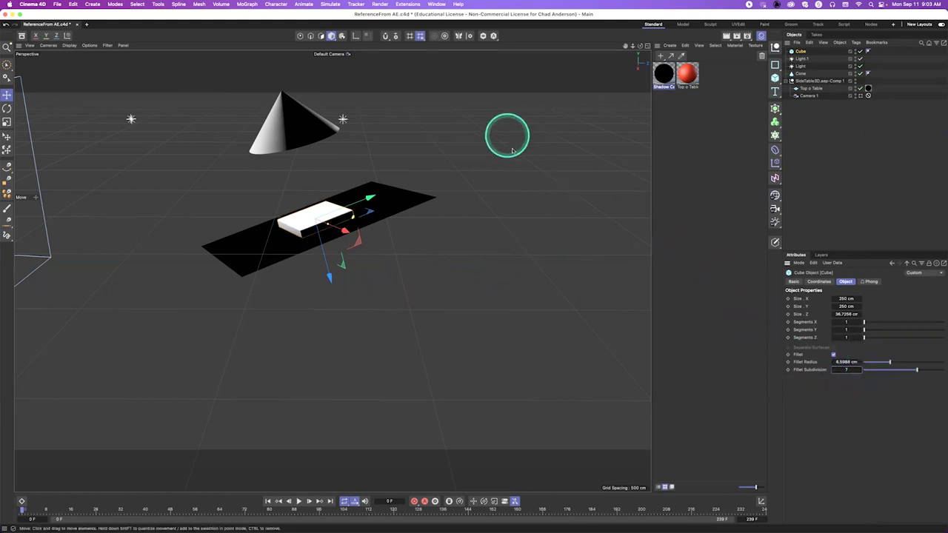
Shape the cone into an open lampshade with a 49 cm top radius, a 267 cm bottom radius, and caps disabled
{"action": "left_click", "coordinate": [800, 73]}
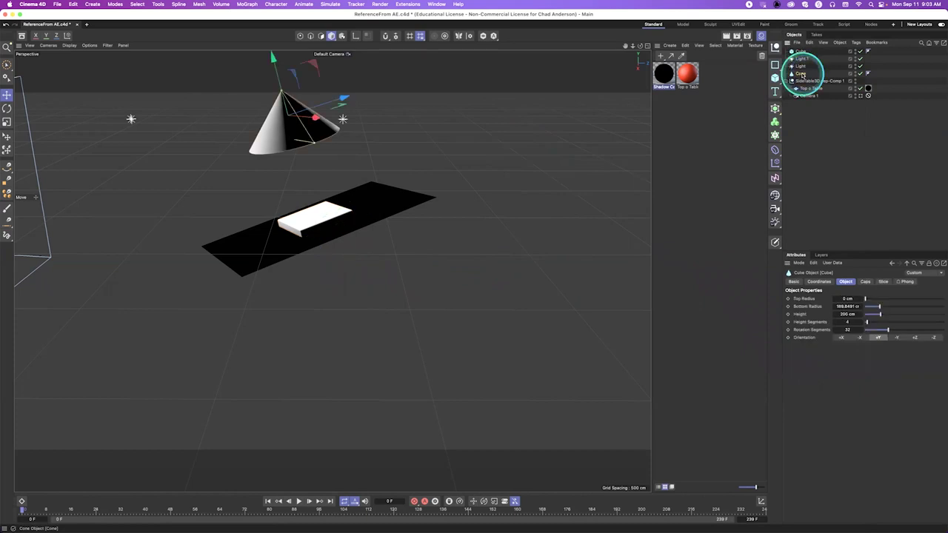
{"action": "left_click_drag", "start_coordinate": [804, 50], "coordinate": [801, 49]}
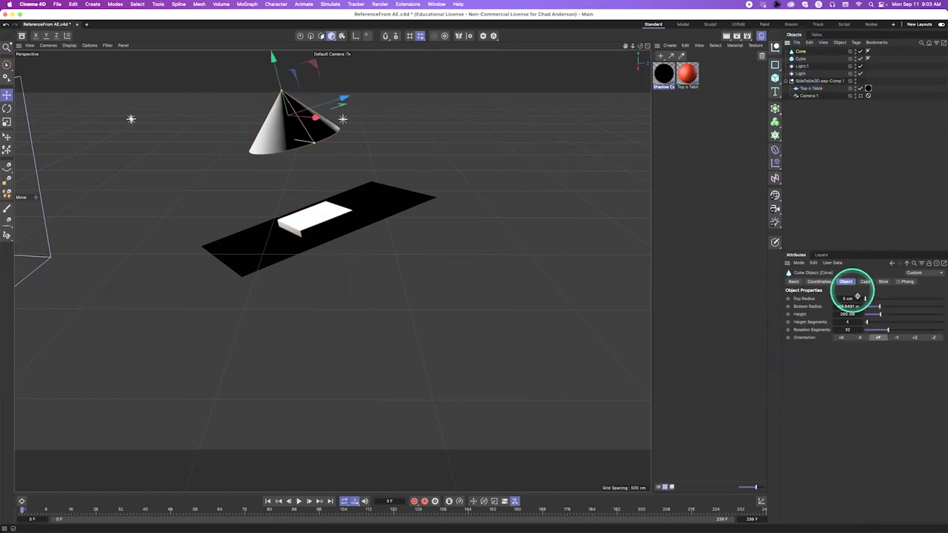
{"action": "left_click_drag", "start_coordinate": [861, 299], "coordinate": [897, 308]}
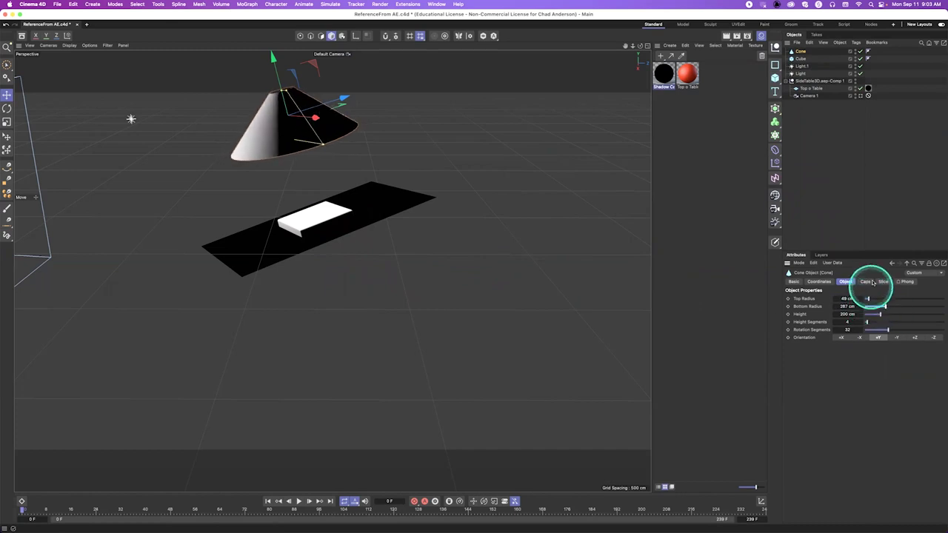
{"action": "left_click", "coordinate": [868, 281]}
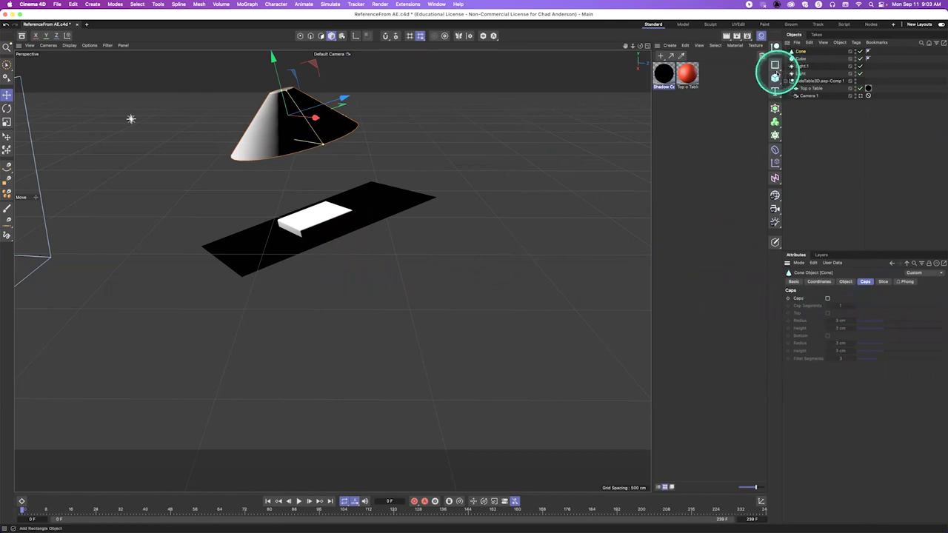
Add a cylinder and use Transfer to match its position and rotation to the cube
{"action": "left_click", "coordinate": [776, 77]}
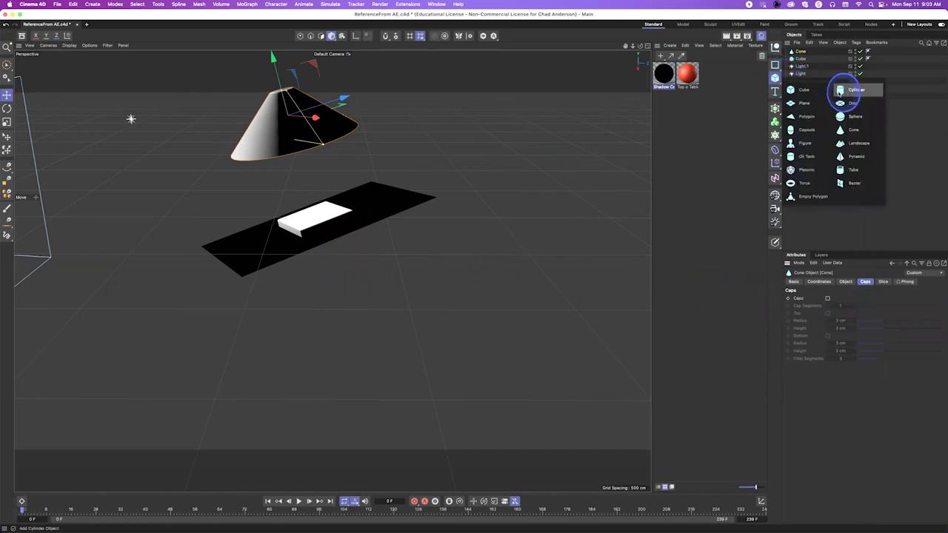
{"action": "left_click", "coordinate": [840, 91]}
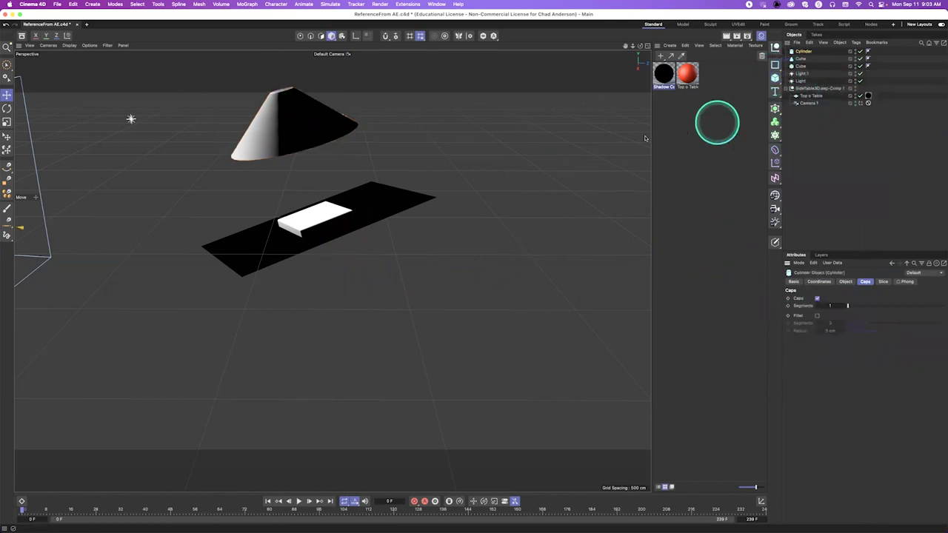
{"action": "left_click", "coordinate": [155, 4]}
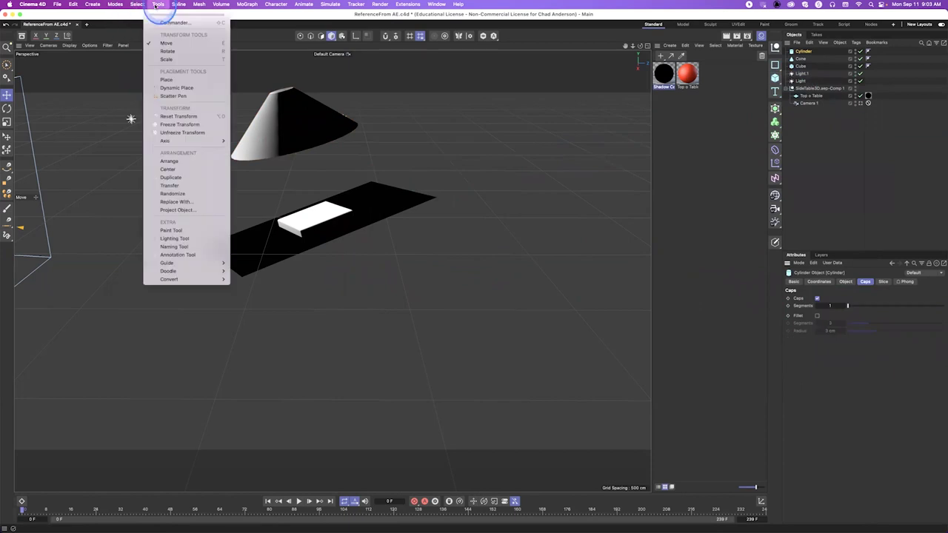
{"action": "left_click", "coordinate": [178, 186]}
{"action": "left_click", "coordinate": [313, 218]}
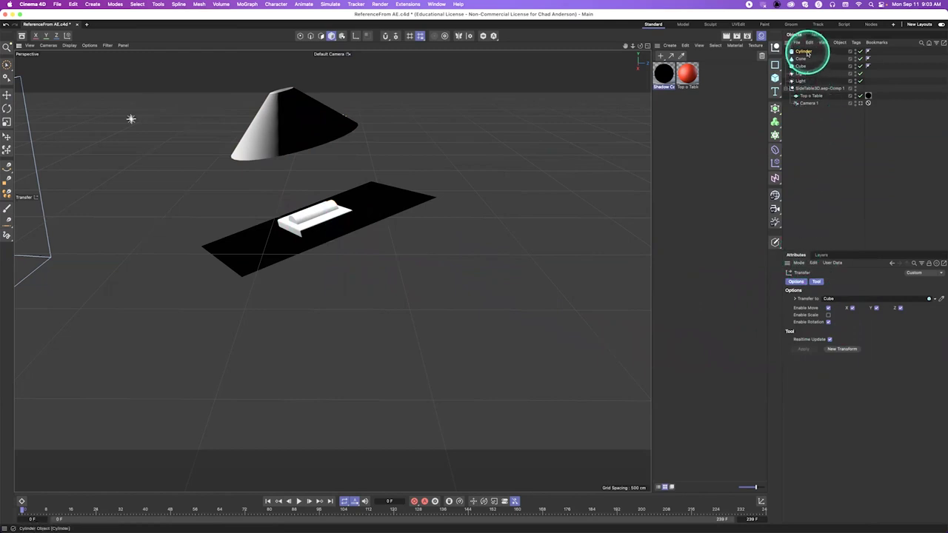
Rotate the cylinder upright on the cube and shape it into a slim, tall stem reaching up into the lampshade
{"action": "left_click", "coordinate": [807, 53]}
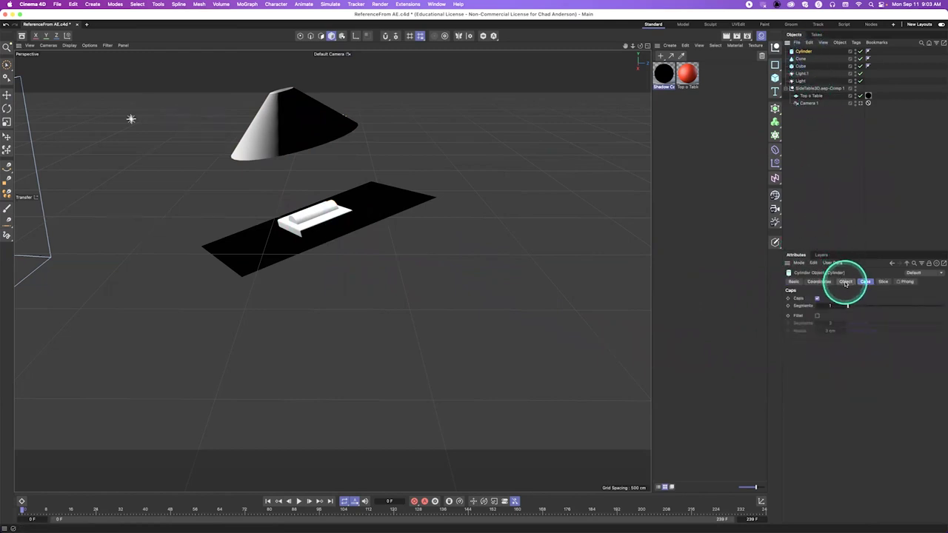
{"action": "left_click", "coordinate": [845, 282]}
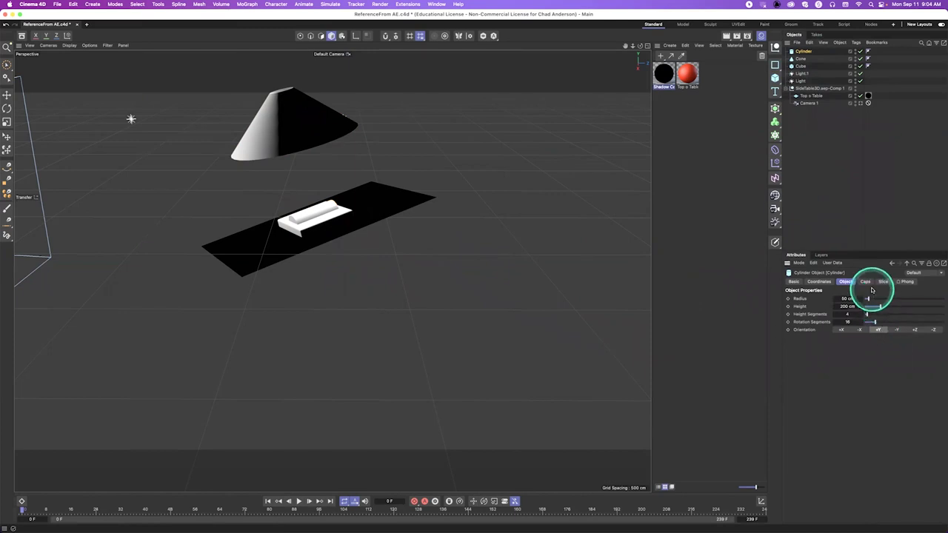
{"action": "left_click", "coordinate": [815, 283]}
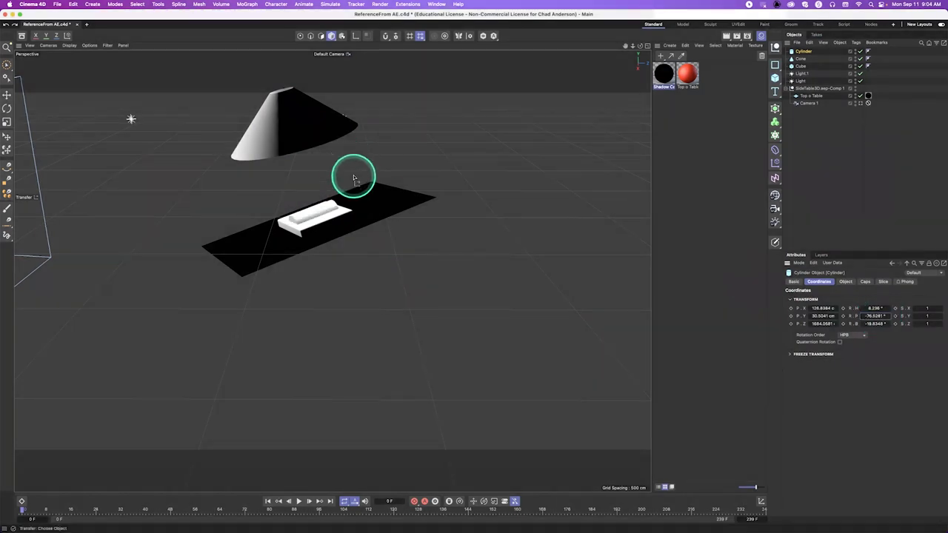
{"action": "key", "text": "r"}
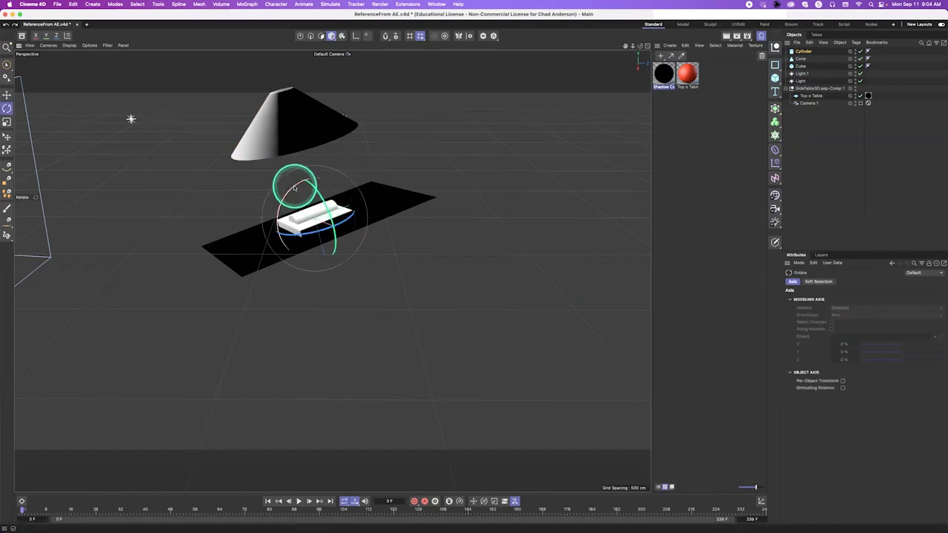
{"action": "left_click_drag", "start_coordinate": [298, 188], "coordinate": [287, 244]}
{"action": "key", "text": "e"}
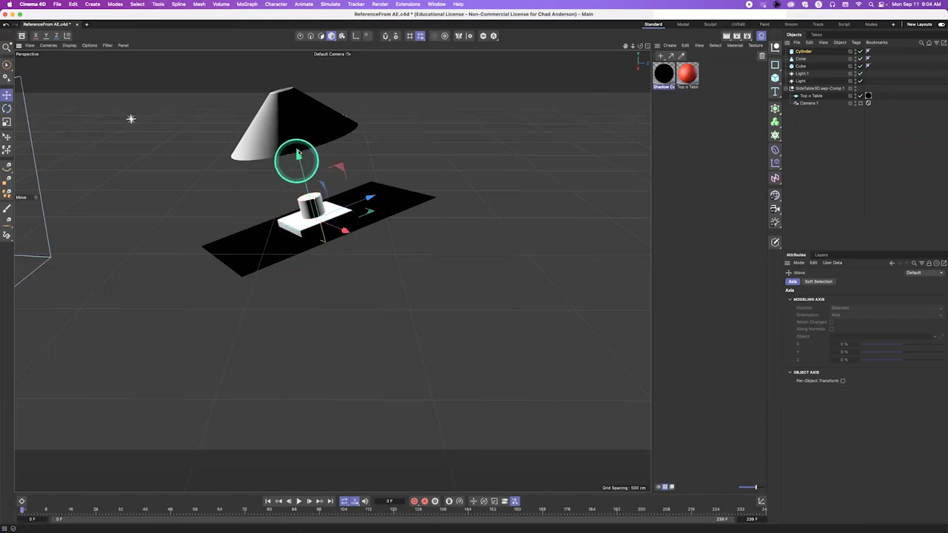
{"action": "mouse_move", "coordinate": [296, 158]}
{"action": "left_mouse_down"}
{"action": "mouse_move", "coordinate": [289, 118]}
{"action": "mouse_move", "coordinate": [302, 167]}
{"action": "mouse_move", "coordinate": [300, 148]}
{"action": "left_mouse_up"}
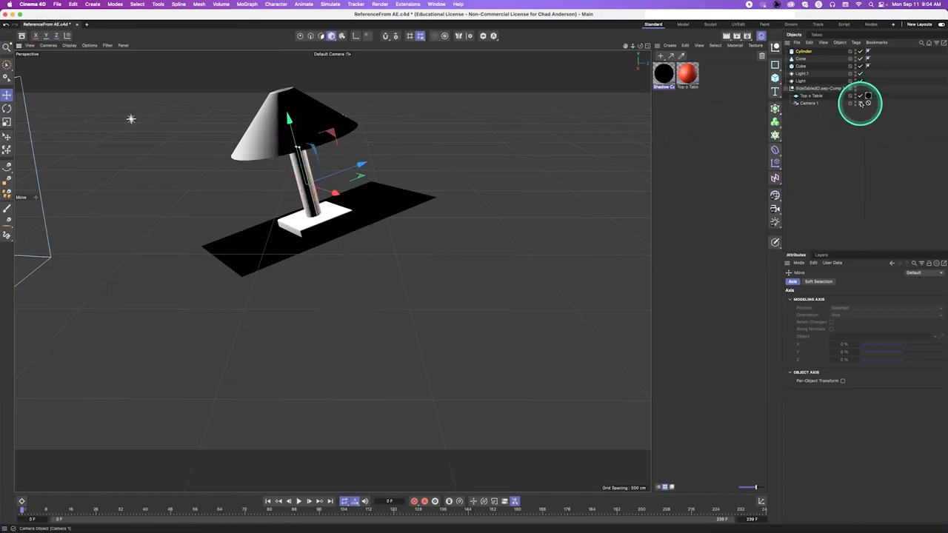
Return to the Camera 1 view, widen the lampshade cone's base further, and lower the cone over the stem
{"action": "left_click", "coordinate": [867, 103]}
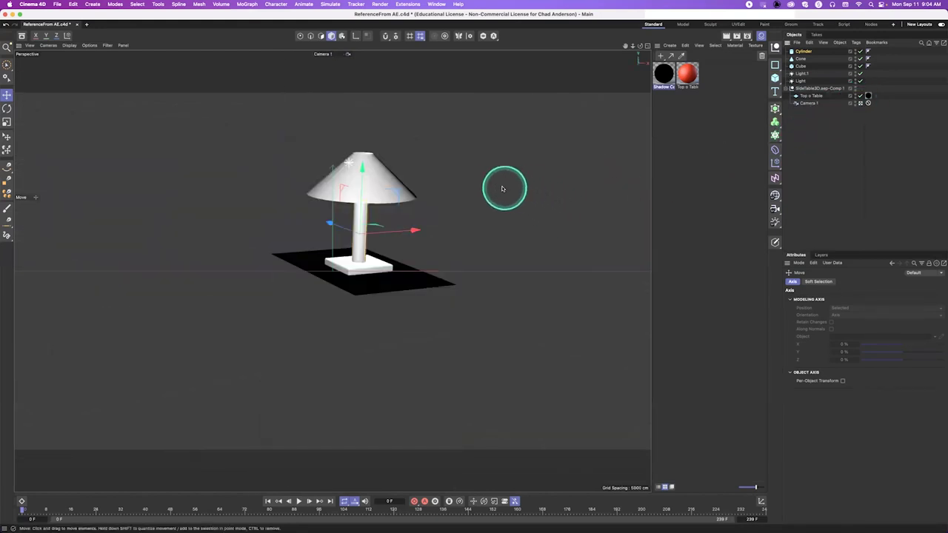
{"action": "left_click", "coordinate": [375, 169]}
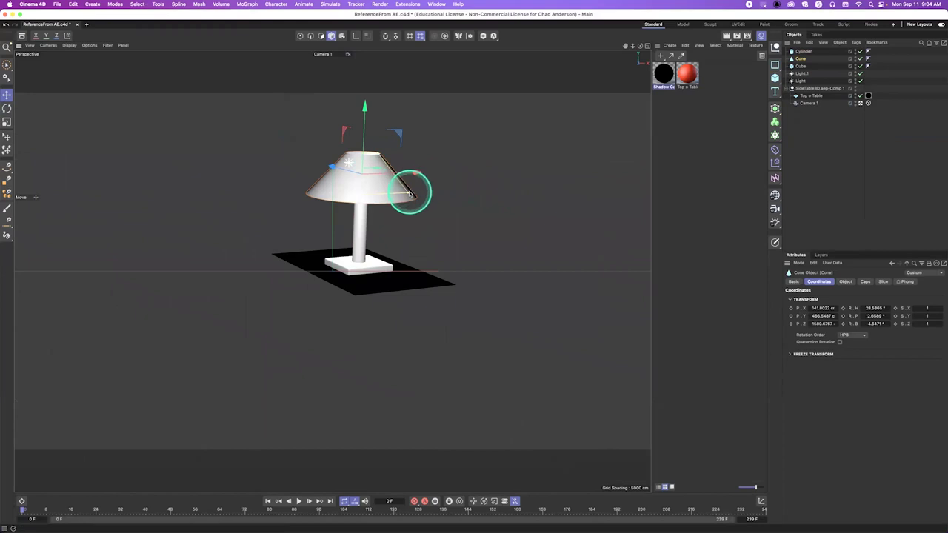
{"action": "left_click", "coordinate": [413, 194]}
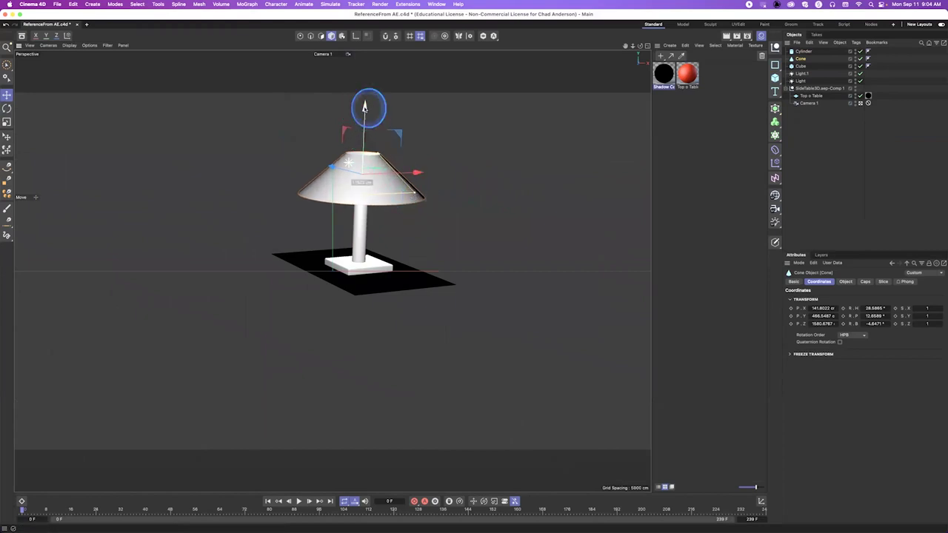
{"action": "left_click_drag", "start_coordinate": [369, 106], "coordinate": [365, 117]}
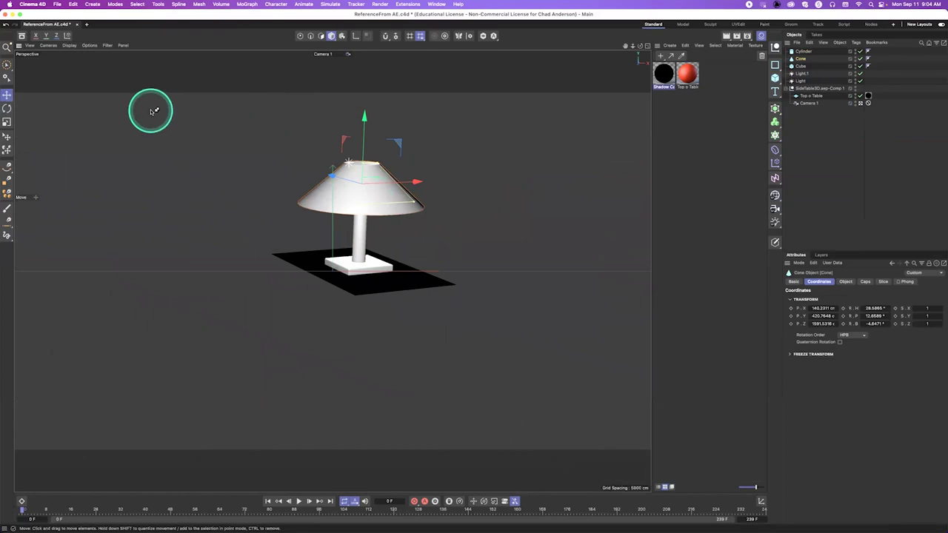
Check the lamp in the After Effects composite, return to Cinema 4D, and apply the Parquet 03 - Bamboo - Planks material to the base cube
{"action": "key", "text": "super+Tab"}
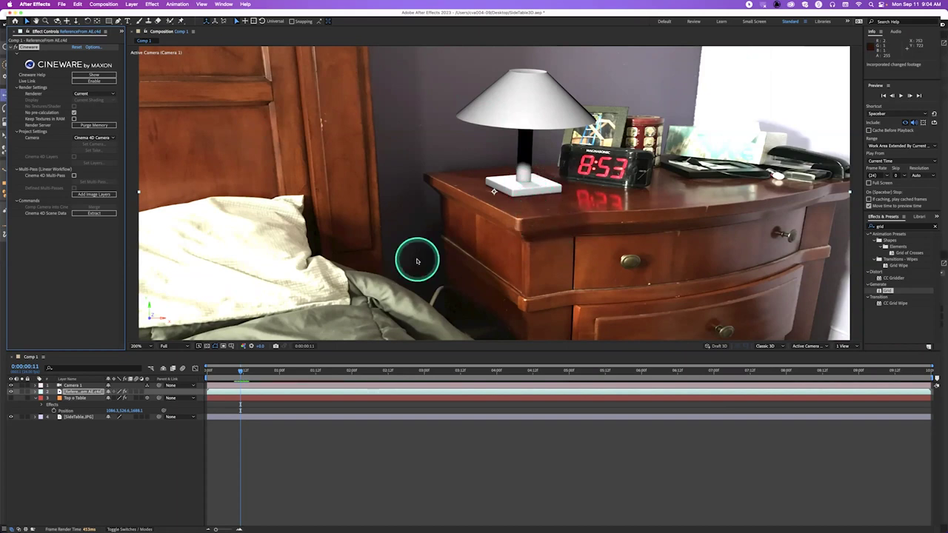
{"action": "key", "text": "super+Tab"}
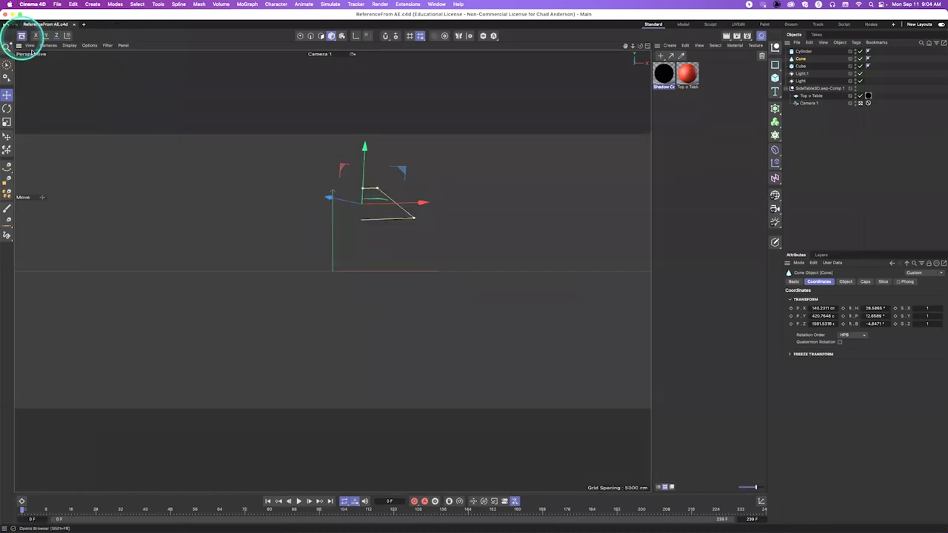
{"action": "left_click", "coordinate": [21, 36]}
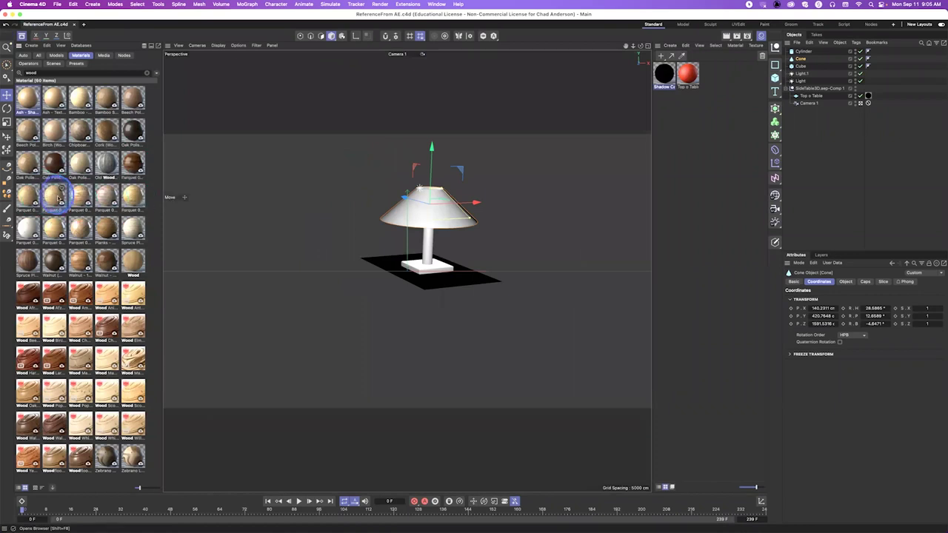
{"action": "left_click_drag", "start_coordinate": [59, 198], "coordinate": [415, 271]}
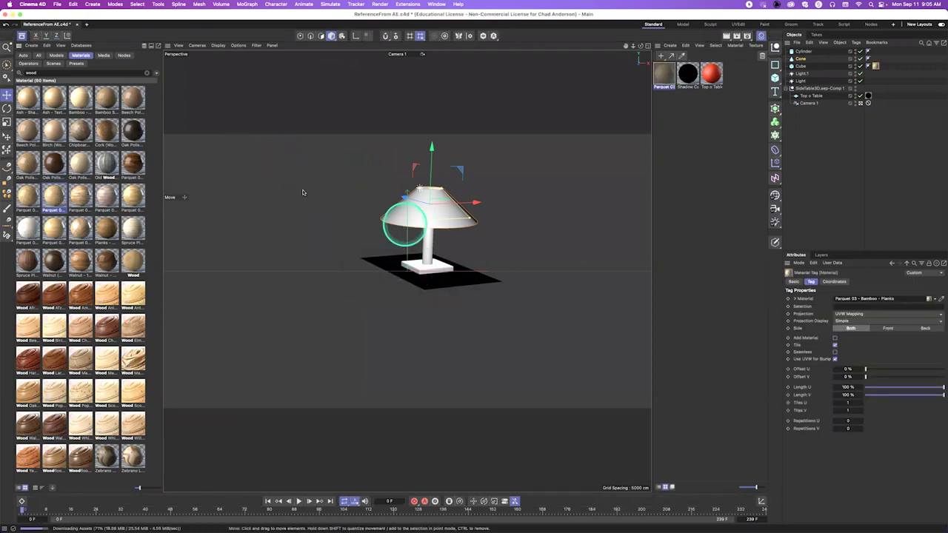
Search the material assets for "linen" and apply the Linen fabric material to the lampshade cone
{"action": "left_click", "coordinate": [65, 72]}
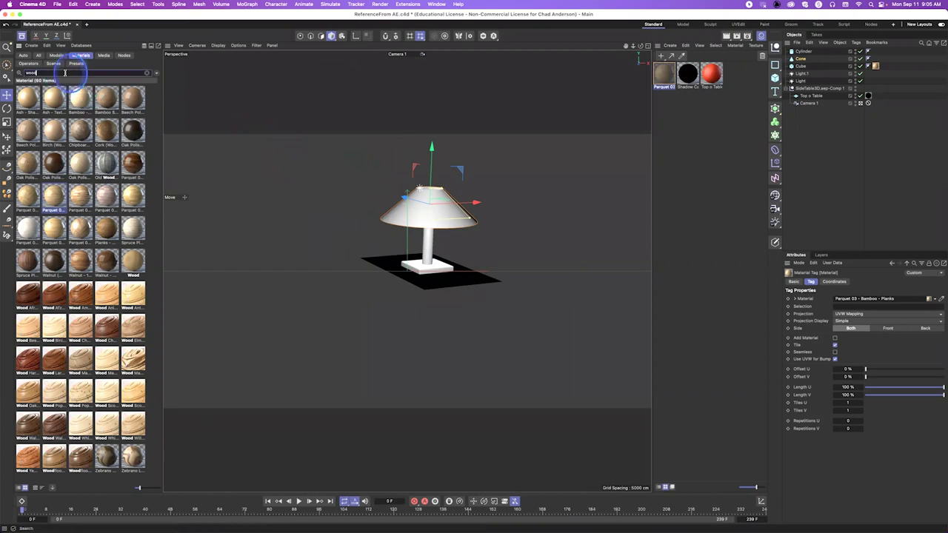
{"action": "left_click", "coordinate": [60, 72]}
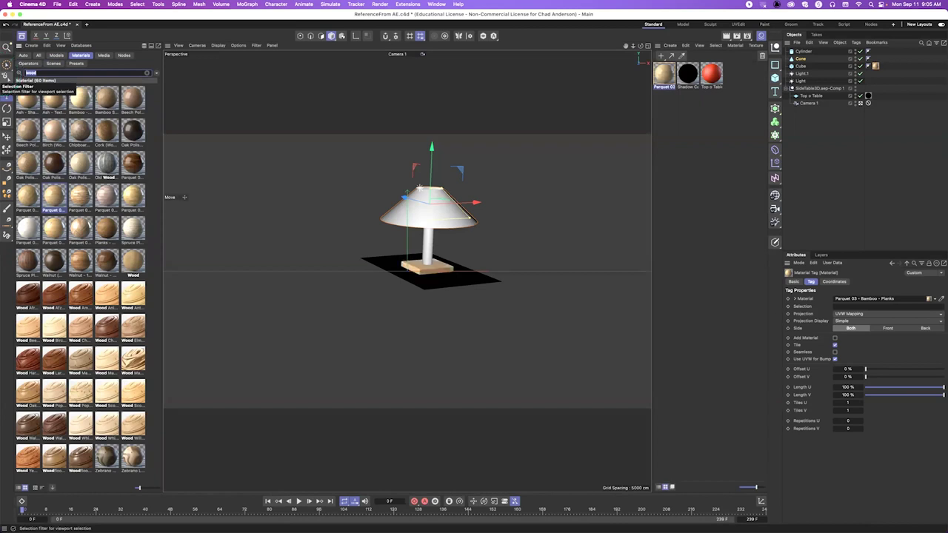
{"action": "key", "text": "BackSpace"}
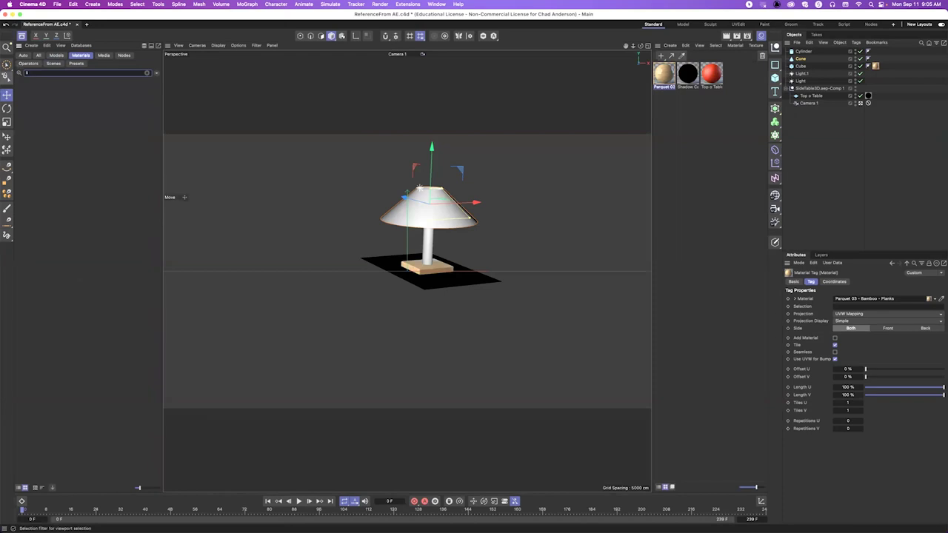
{"action": "type", "text": "linen"}
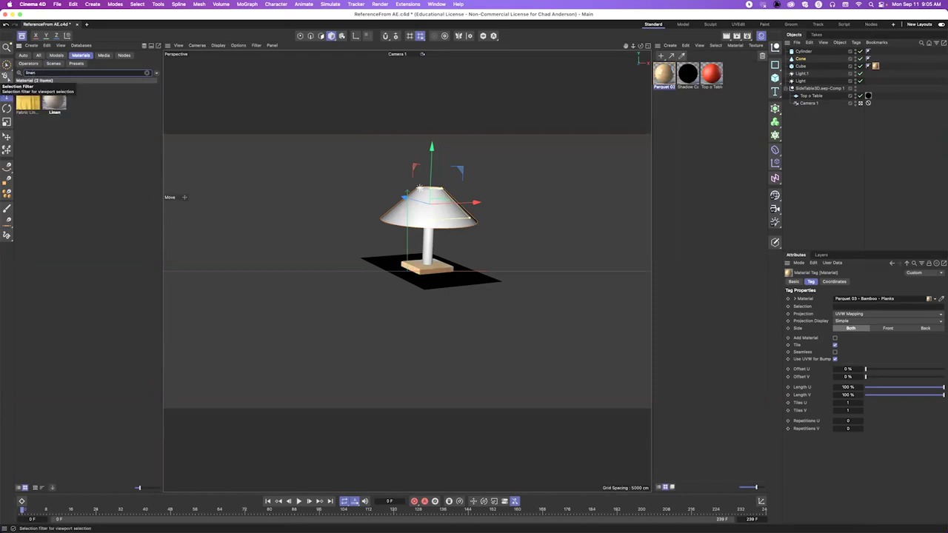
{"action": "left_click", "coordinate": [64, 110]}
{"action": "left_click_drag", "start_coordinate": [62, 102], "coordinate": [436, 216]}
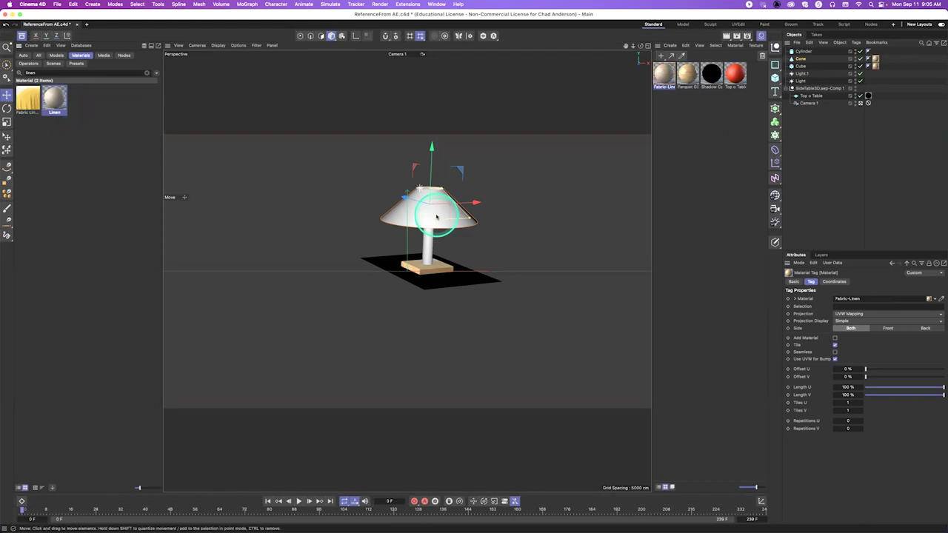
Search the material assets for "alab" and apply the Stone Alabaster material to the stem cylinder
{"action": "double_click", "coordinate": [37, 72]}
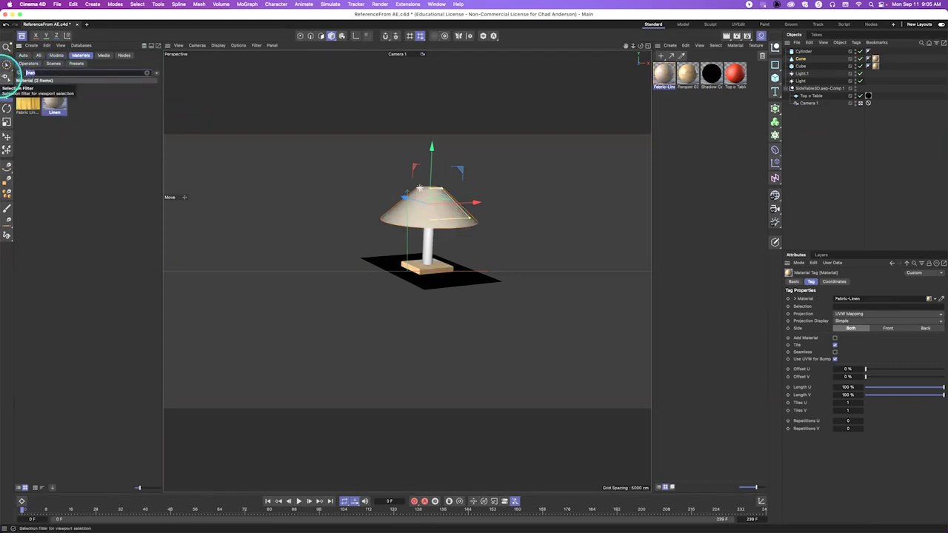
{"action": "type", "text": "alab"}
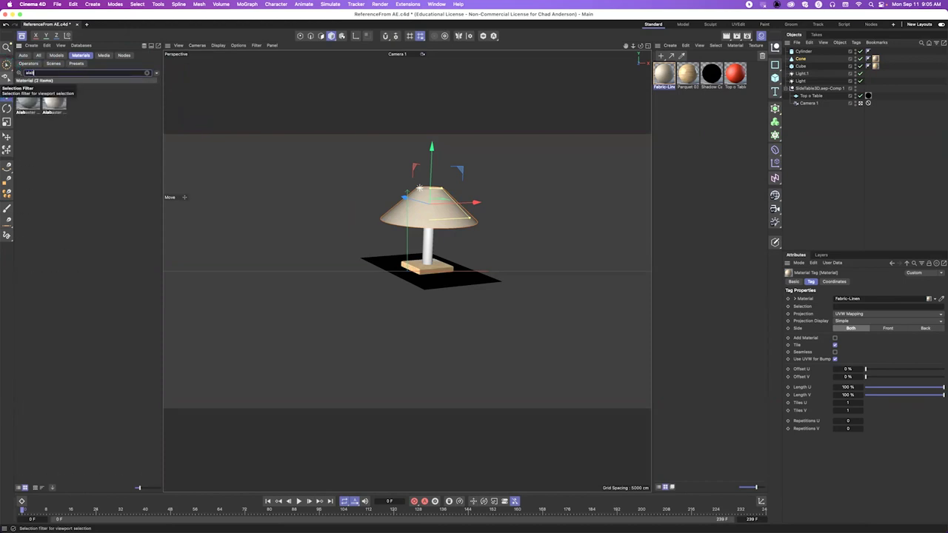
{"action": "left_click_drag", "start_coordinate": [52, 102], "coordinate": [440, 248]}
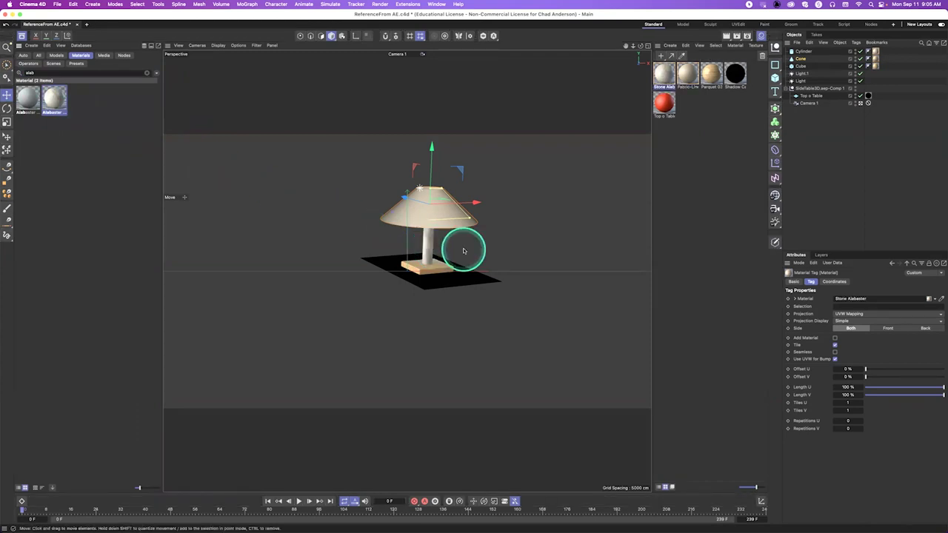
Preview-render the textured lamp, close the Asset Browser, and render the enlarged Camera 1 view again to examine the materials and lighting
{"action": "key", "text": "super+r"}
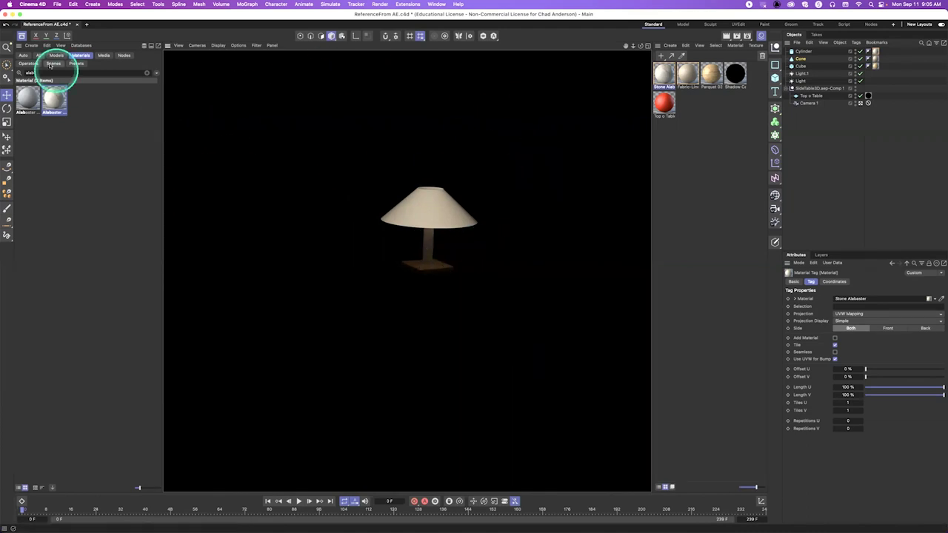
{"action": "left_click", "coordinate": [22, 35]}
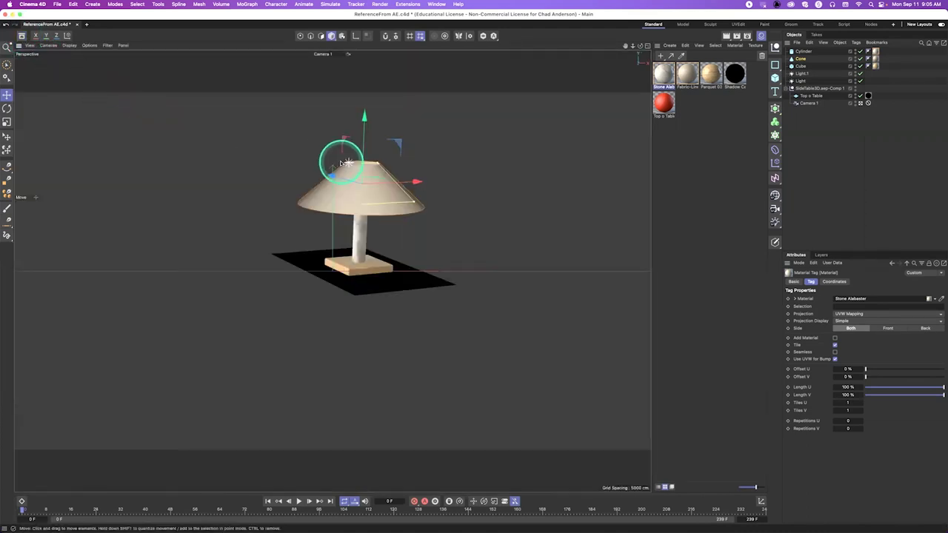
{"action": "key", "text": "super+r"}
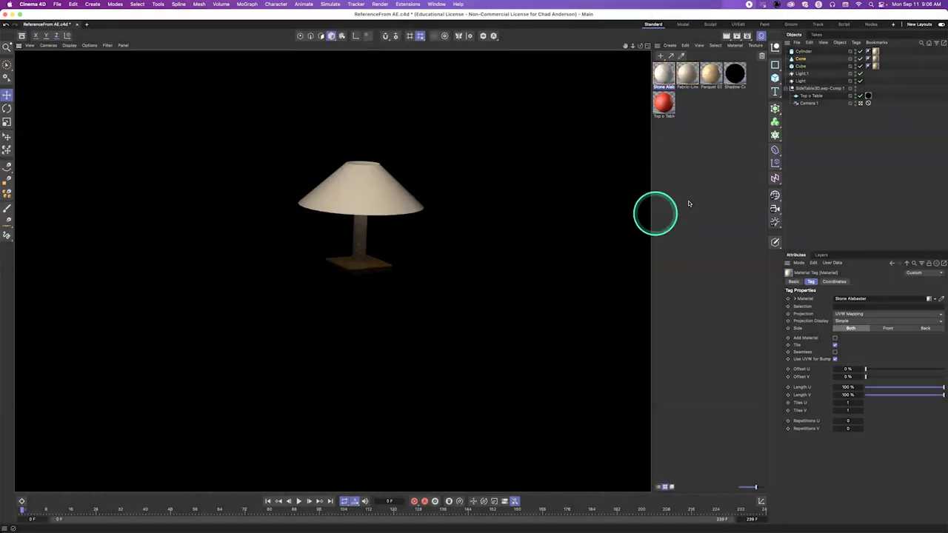
{"action": "left_click", "coordinate": [726, 199]}
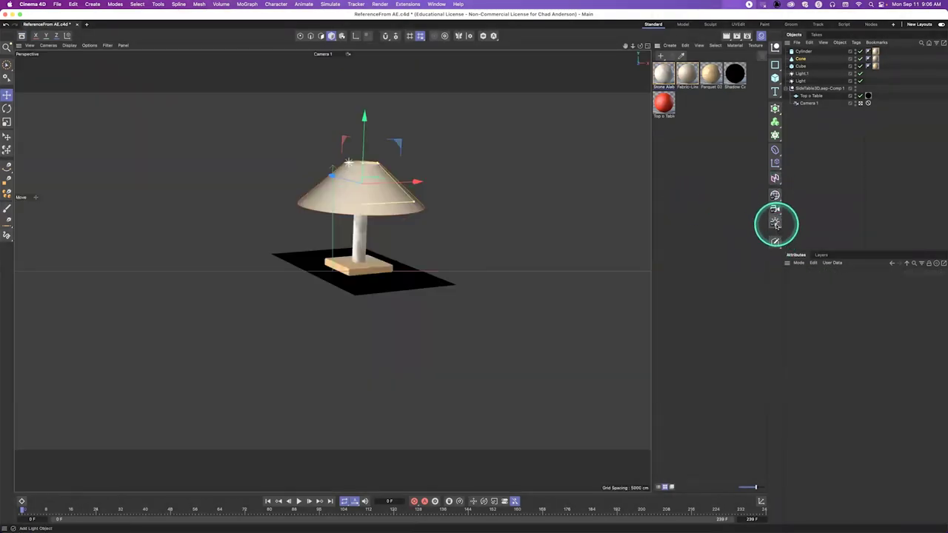
Add a Physical Sky to the lamp scene
{"action": "left_click", "coordinate": [776, 222]}
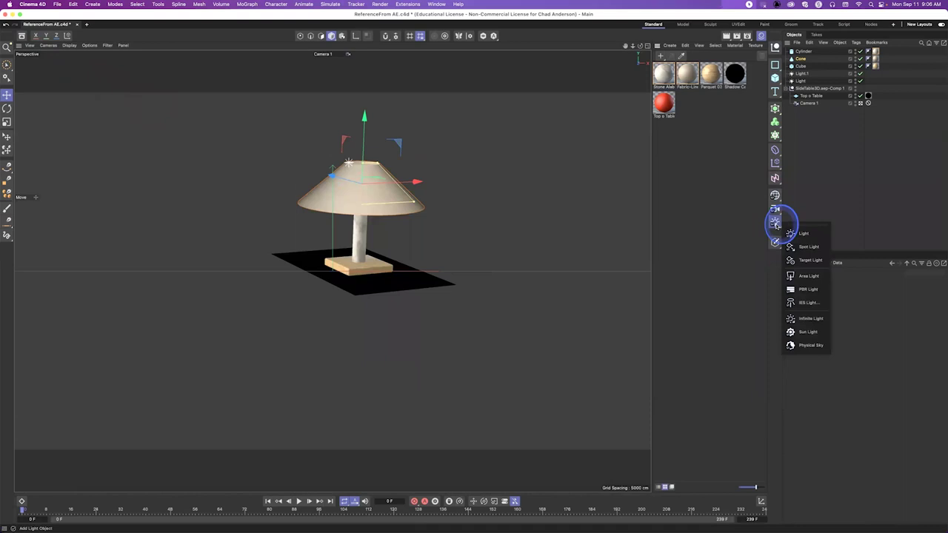
{"action": "left_click_drag", "start_coordinate": [775, 223], "coordinate": [806, 346]}
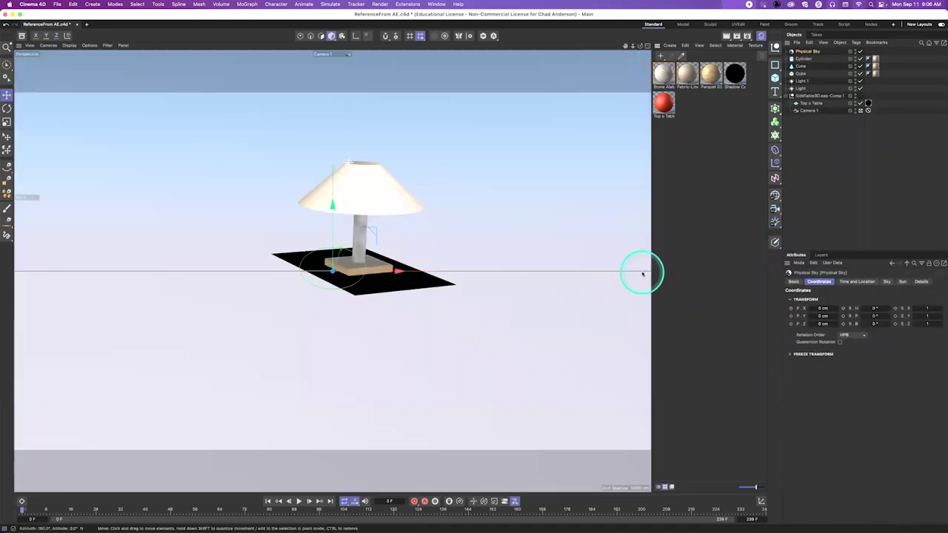
{"action": "left_click", "coordinate": [617, 254]}
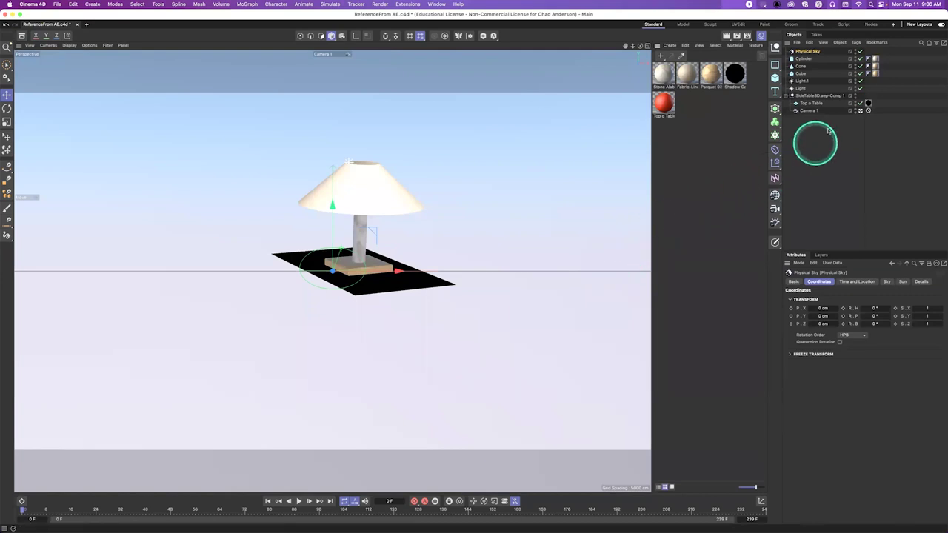
Inspect the sky-lit lamp from outside Camera 1, return to the Camera 1 view and render it
{"action": "left_click", "coordinate": [867, 111]}
{"action": "left_click", "coordinate": [867, 111]}
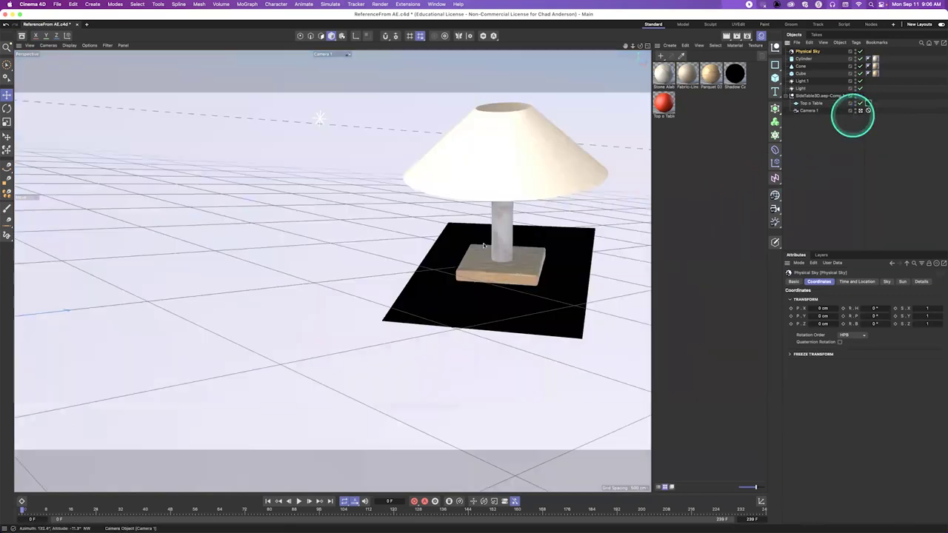
{"action": "left_click_drag", "start_coordinate": [481, 244], "coordinate": [404, 221], "text": "alt"}
{"action": "left_click_drag", "start_coordinate": [552, 268], "coordinate": [430, 241], "text": "alt"}
{"action": "left_click", "coordinate": [867, 110]}
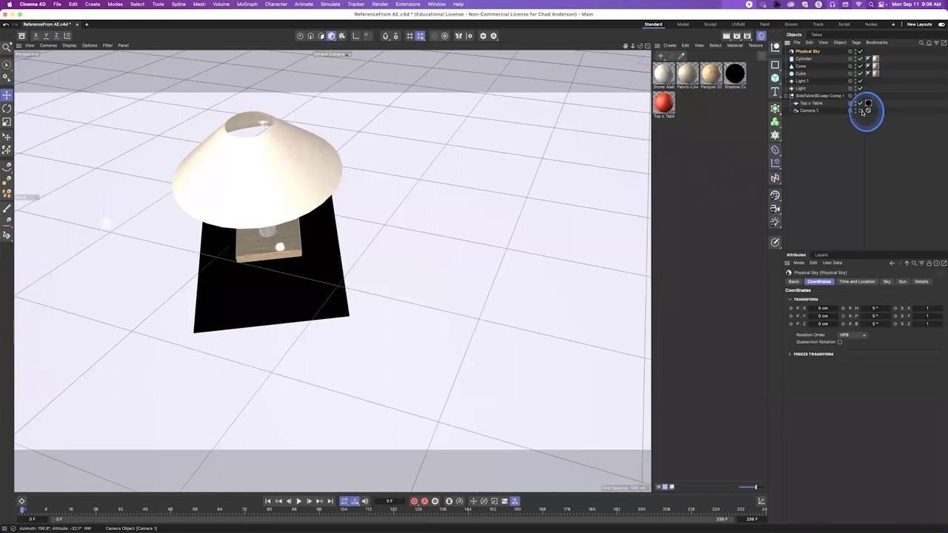
{"action": "left_click", "coordinate": [756, 182]}
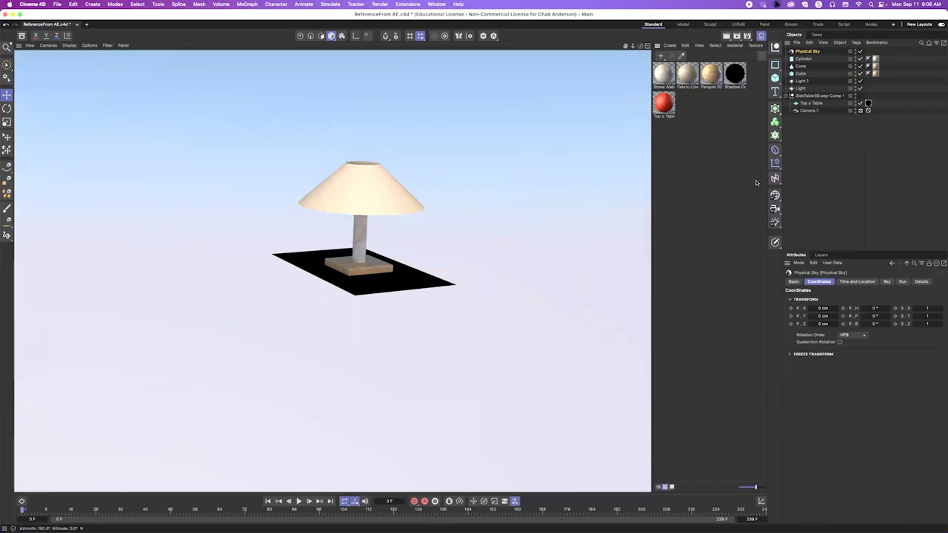
Rotate the Physical Sky to a heading of about -107.6° and save the scene after a test render
{"action": "mouse_move", "coordinate": [874, 120]}
{"action": "left_mouse_down"}
{"action": "mouse_move", "coordinate": [808, 51]}
{"action": "mouse_move", "coordinate": [752, 107]}
{"action": "left_mouse_up"}
{"action": "key", "text": "r"}
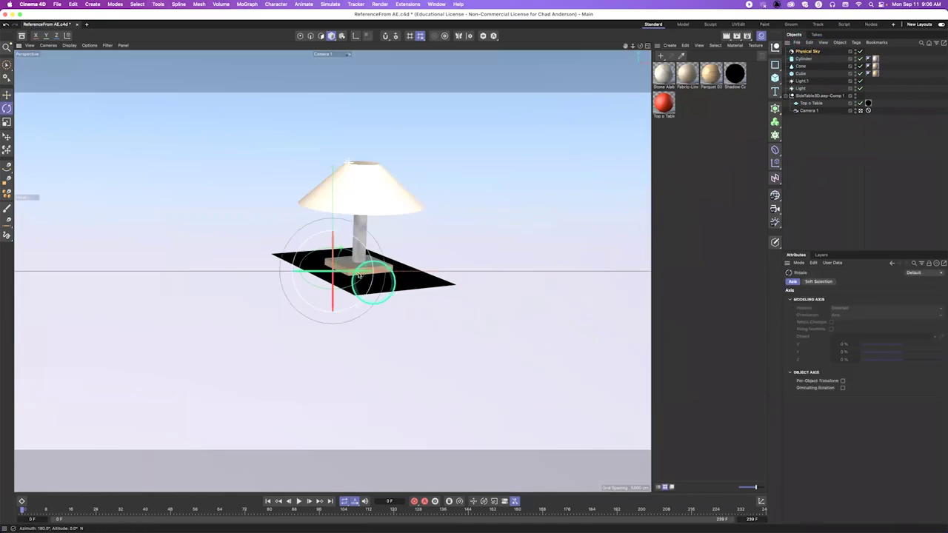
{"action": "left_click_drag", "start_coordinate": [337, 273], "coordinate": [238, 281]}
{"action": "key", "text": "ctrl+r"}
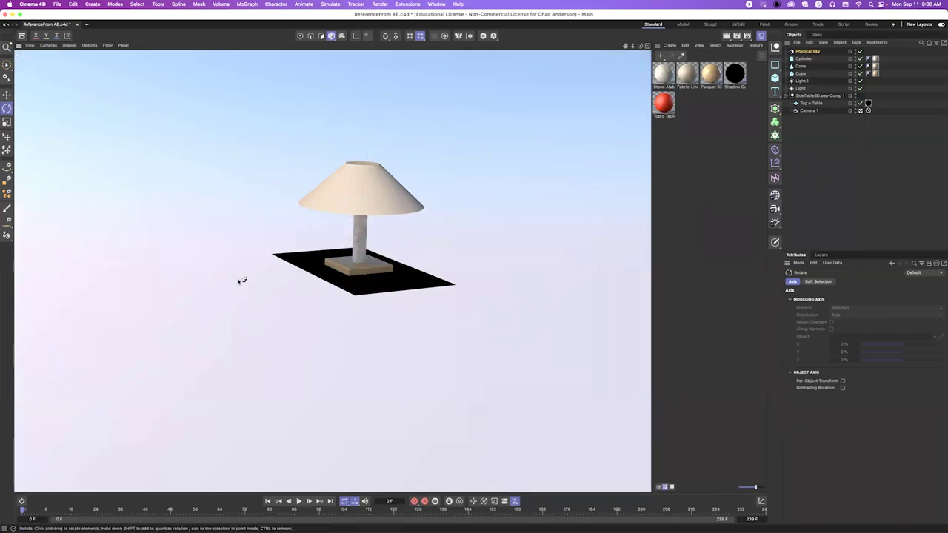
{"action": "left_click", "coordinate": [239, 281]}
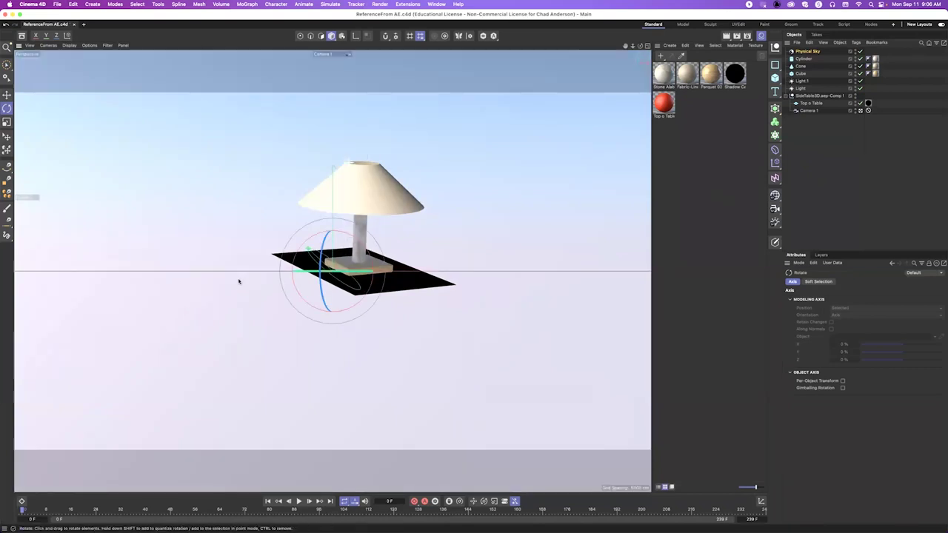
Switch to After Effects and examine how the relit lamp fits the side table photo, comparing it with the Cinema 4D scene
{"action": "key", "text": "super+Tab"}
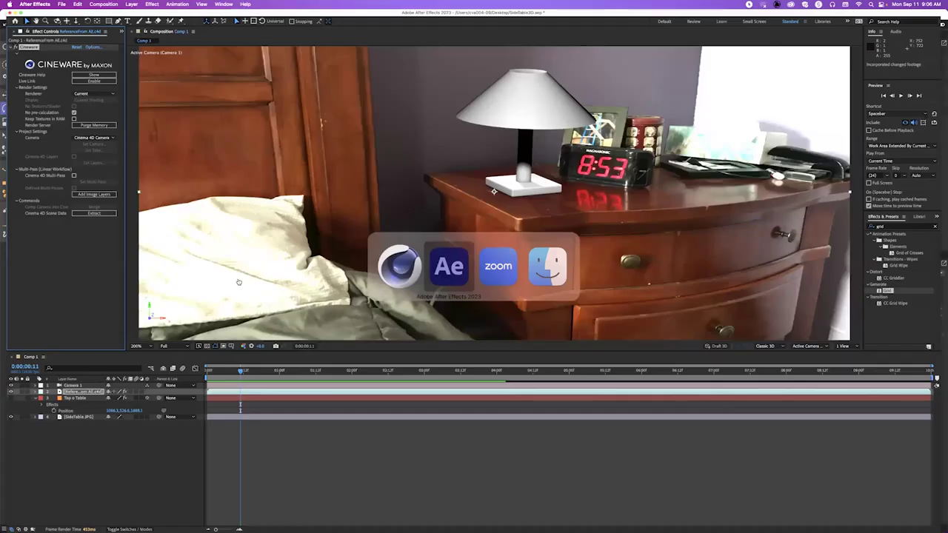
{"action": "mouse_move", "coordinate": [337, 431]}
{"action": "left_mouse_down"}
{"action": "mouse_move", "coordinate": [281, 398]}
{"action": "mouse_move", "coordinate": [265, 372]}
{"action": "mouse_move", "coordinate": [152, 348]}
{"action": "left_mouse_up"}
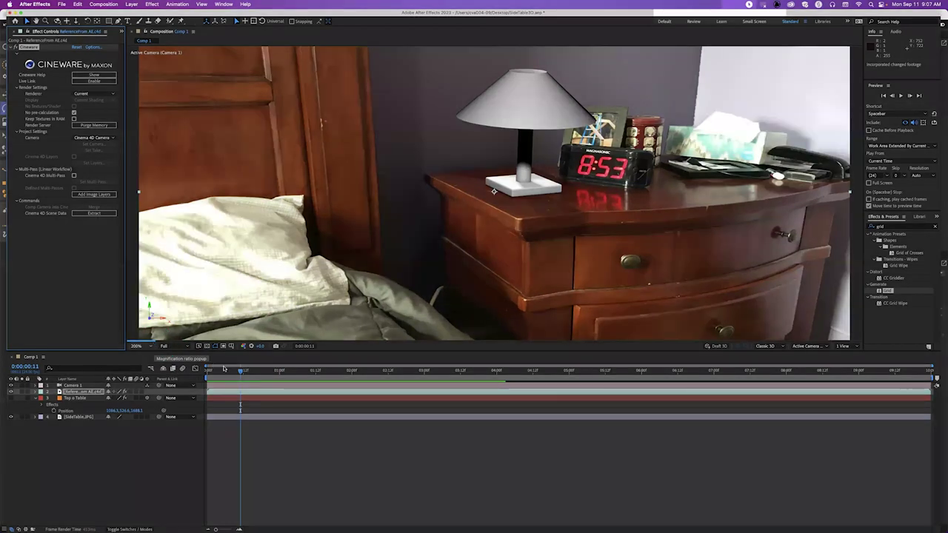
{"action": "left_click", "coordinate": [224, 368]}
{"action": "left_click", "coordinate": [288, 370]}
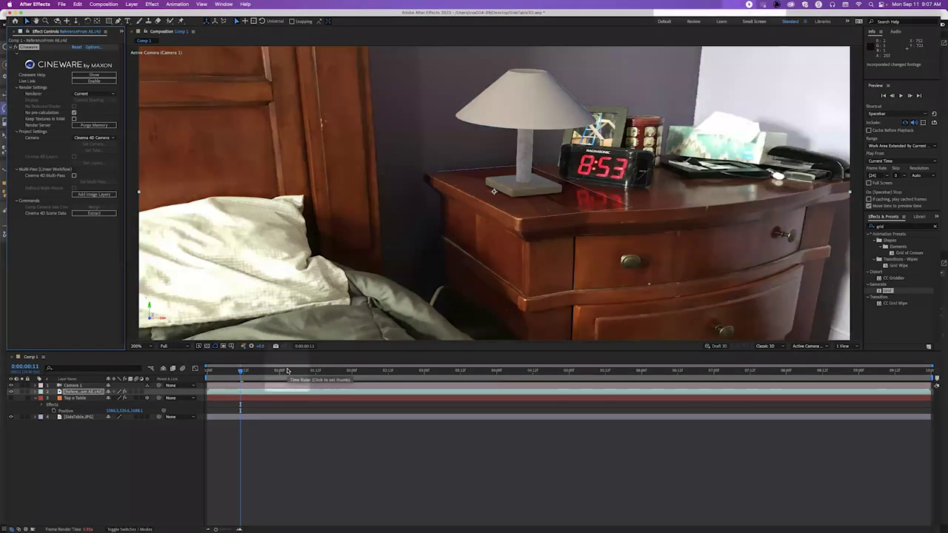
{"action": "left_click", "coordinate": [295, 306]}
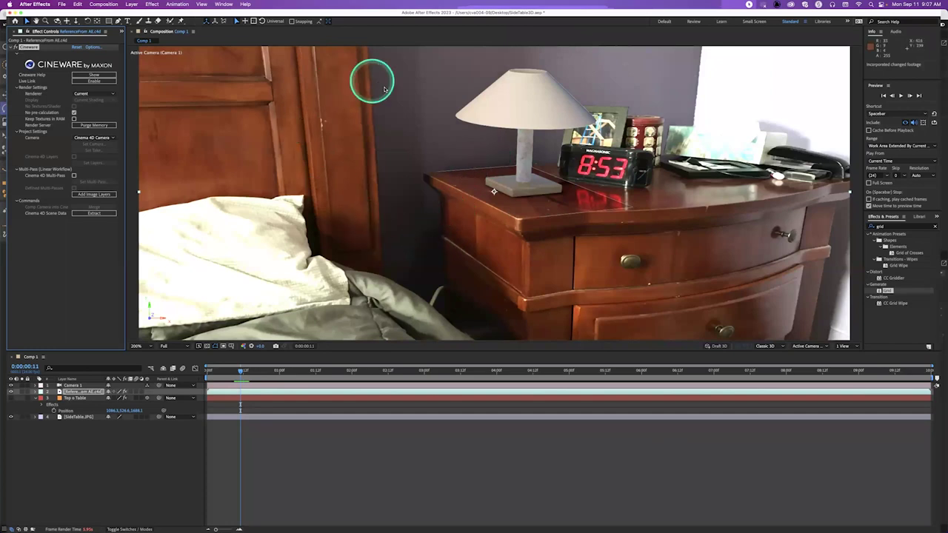
{"action": "key", "text": "super+Tab"}
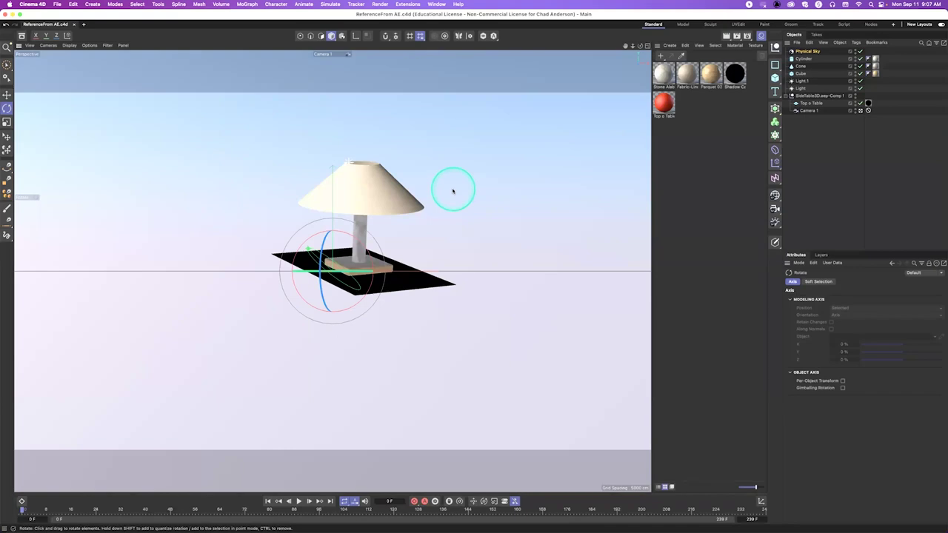
{"action": "key", "text": "super+Tab"}
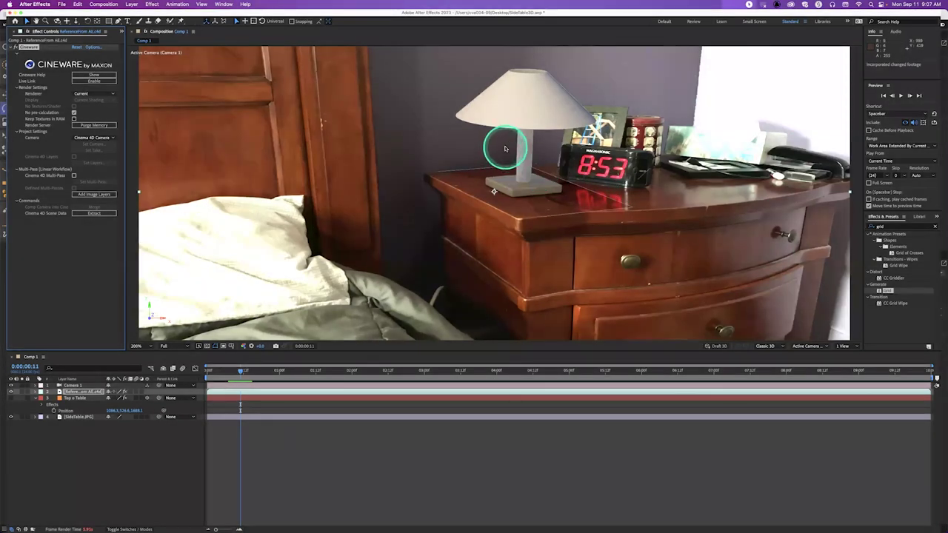
Switch to Cinema 4D and add a Compositing render tag to the Physical Sky
{"action": "key", "text": "super+Tab"}
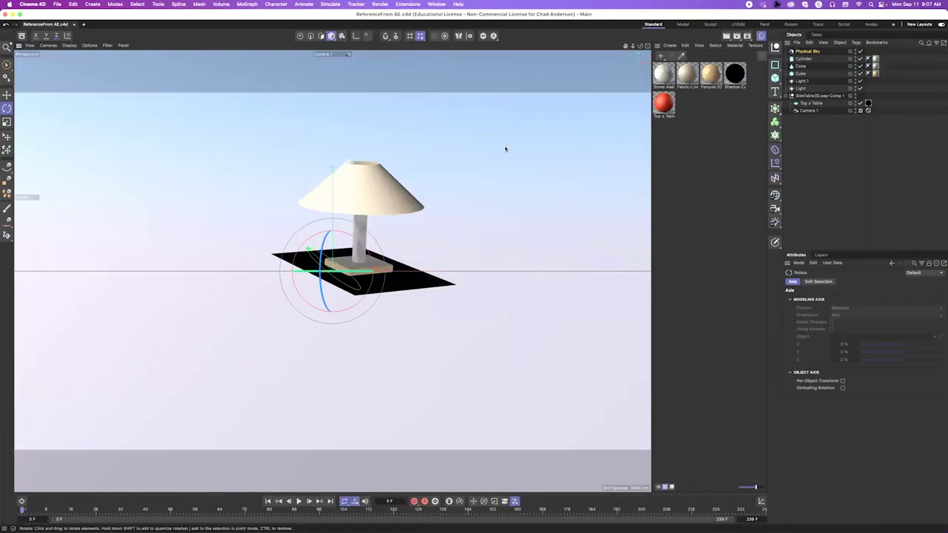
{"action": "left_click", "coordinate": [809, 51]}
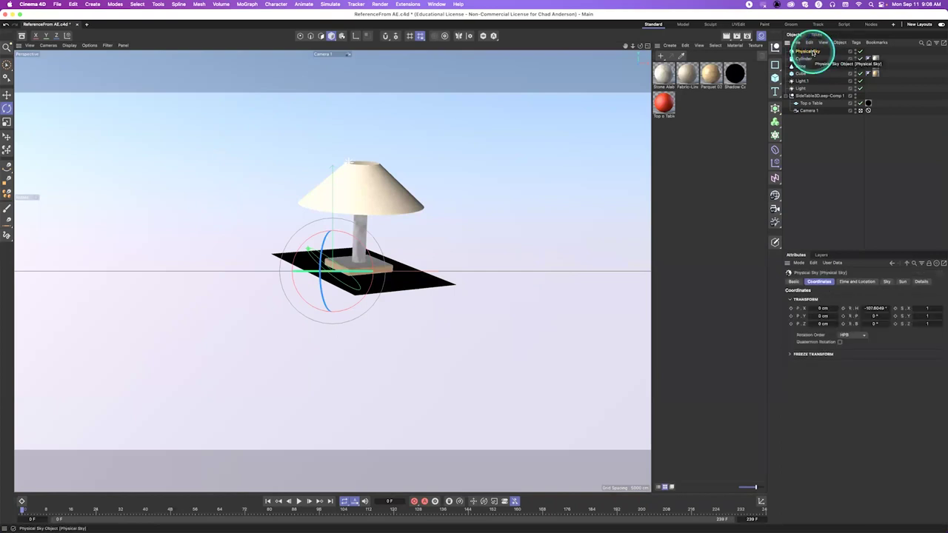
{"action": "right_click", "coordinate": [813, 53]}
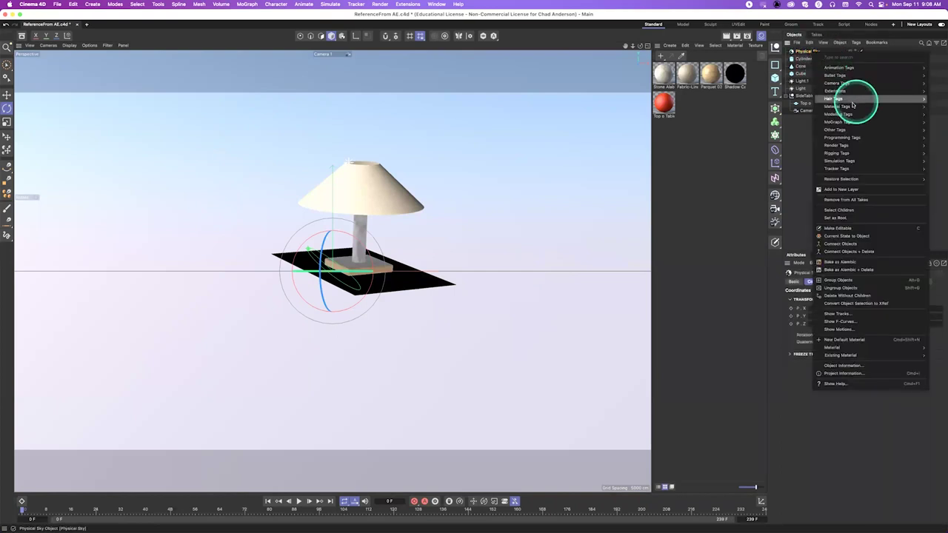
{"action": "mouse_move", "coordinate": [848, 139]}
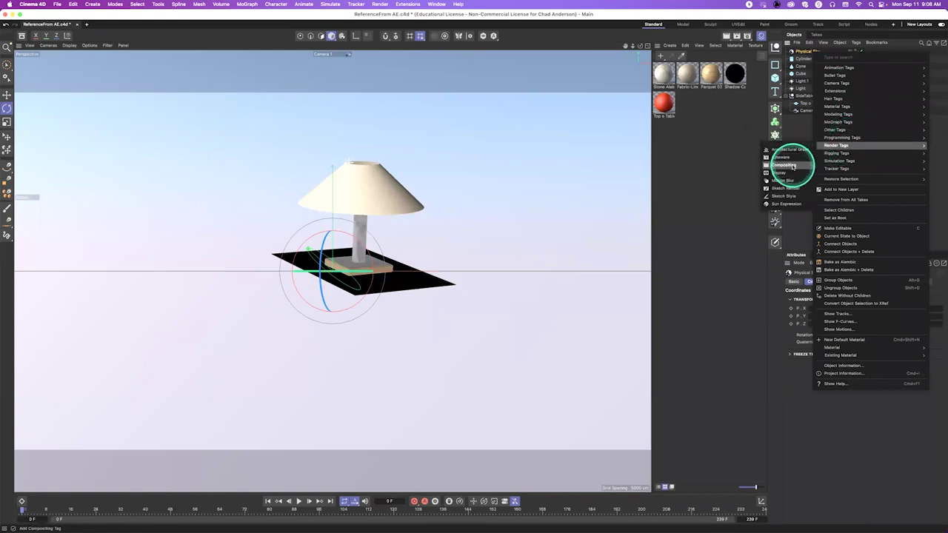
{"action": "left_click", "coordinate": [792, 166]}
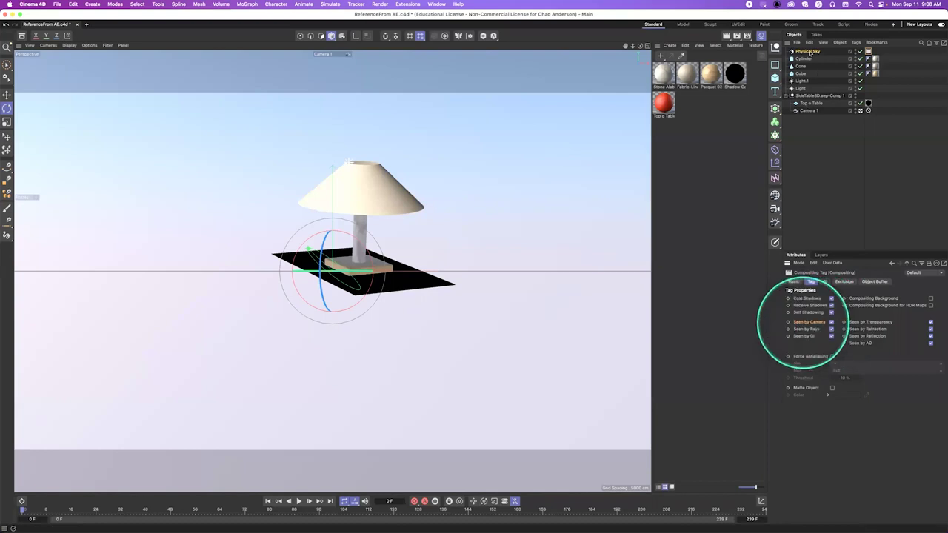
{"action": "right_click", "coordinate": [811, 53]}
{"action": "mouse_move", "coordinate": [839, 146]}
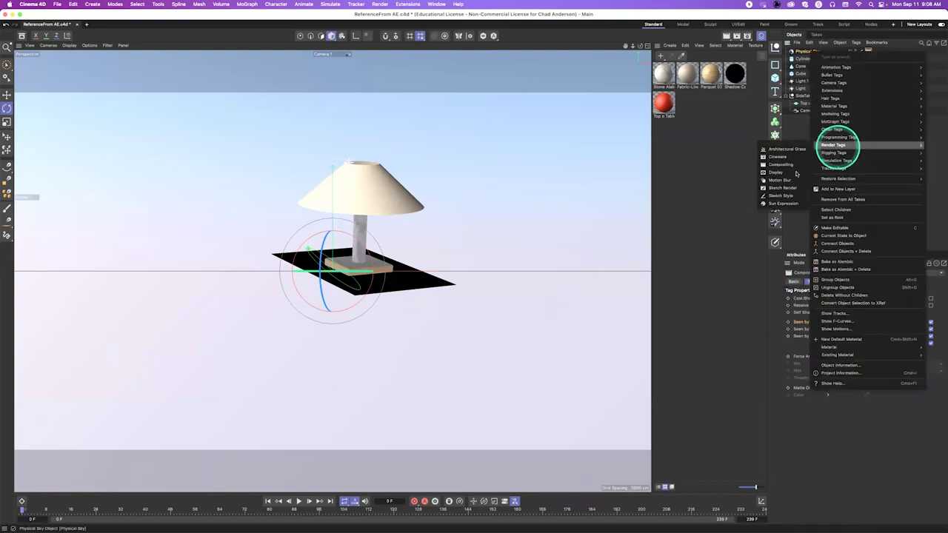
{"action": "left_click", "coordinate": [793, 166]}
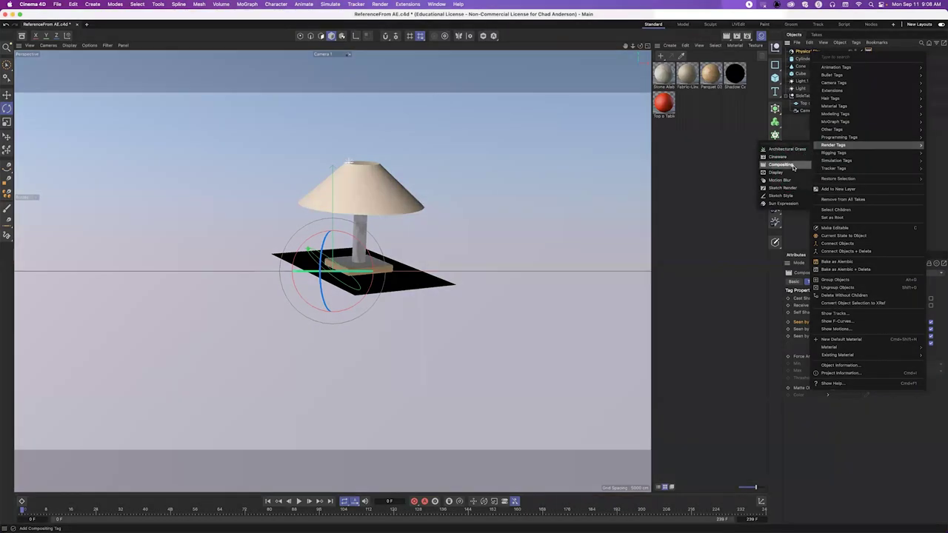
Turn off Seen by Camera in the Physical Sky's Compositing tag
{"action": "left_click", "coordinate": [832, 323]}
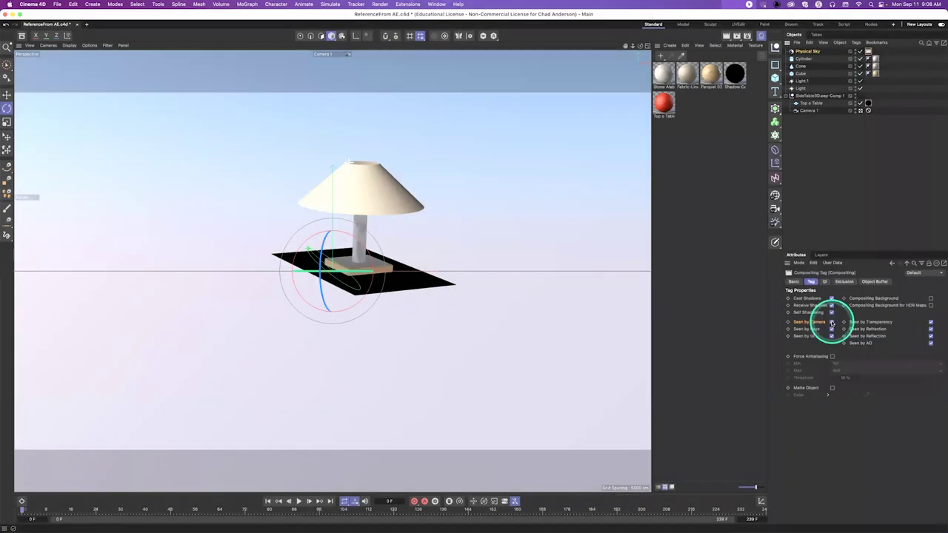
{"action": "left_click", "coordinate": [832, 323]}
{"action": "left_click", "coordinate": [624, 228]}
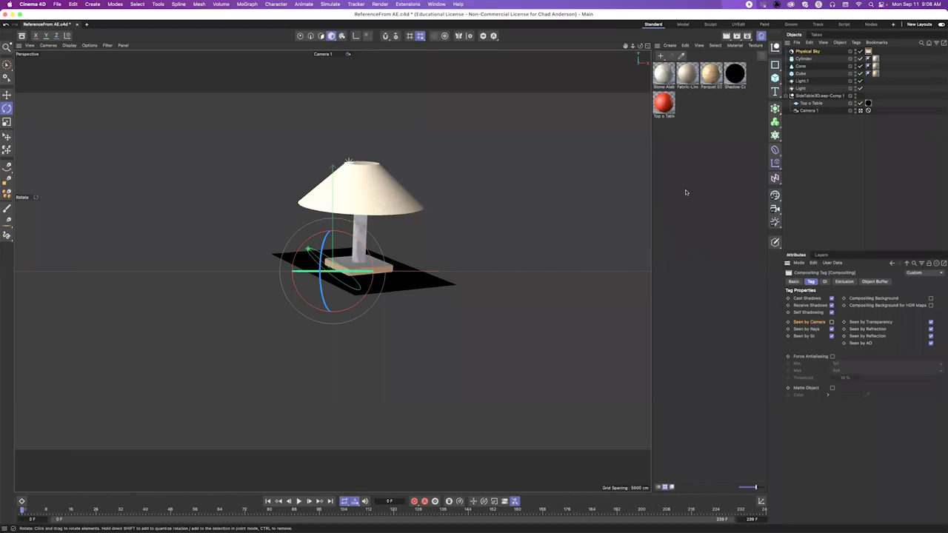
{"action": "left_click", "coordinate": [801, 71]}
{"action": "left_click", "coordinate": [812, 51]}
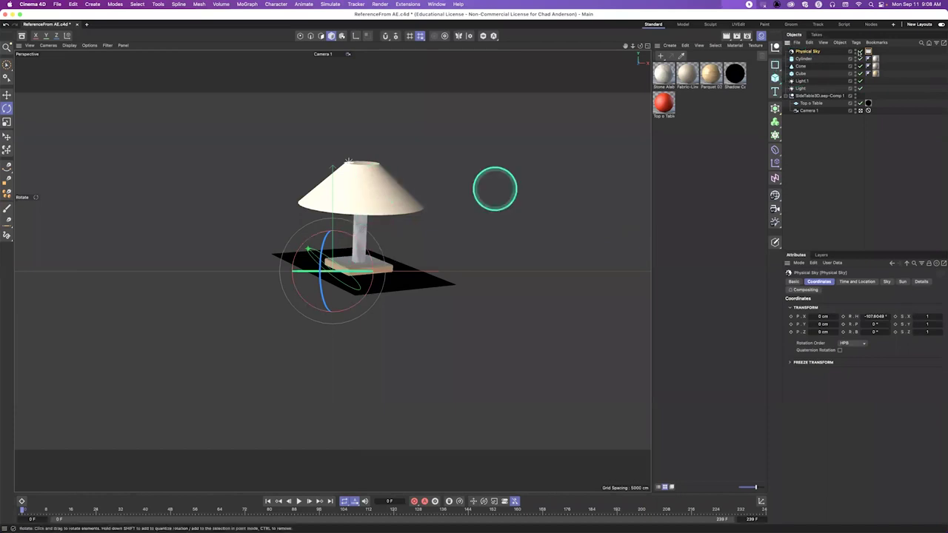
{"action": "left_click", "coordinate": [869, 54]}
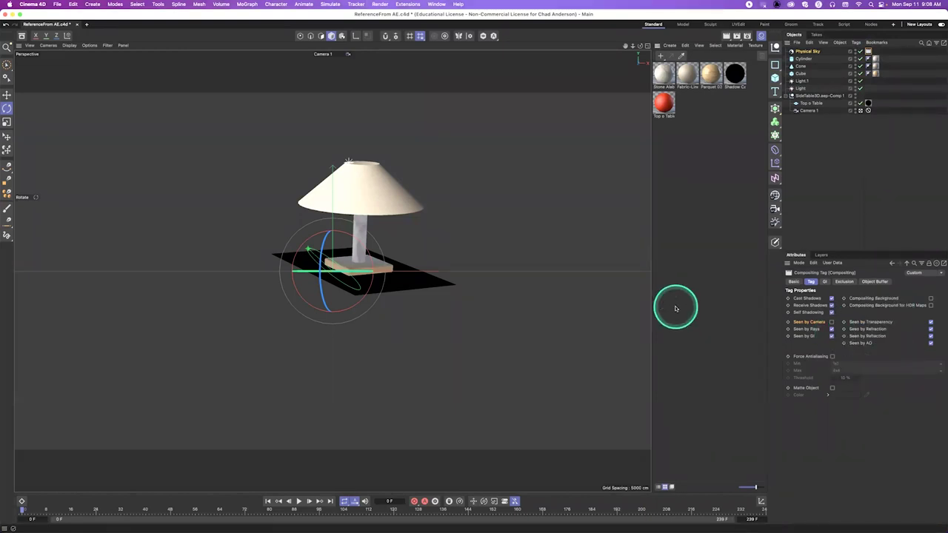
Test-render the Camera 1 view with the sky hidden and save the scene
{"action": "key", "text": "alt+r"}
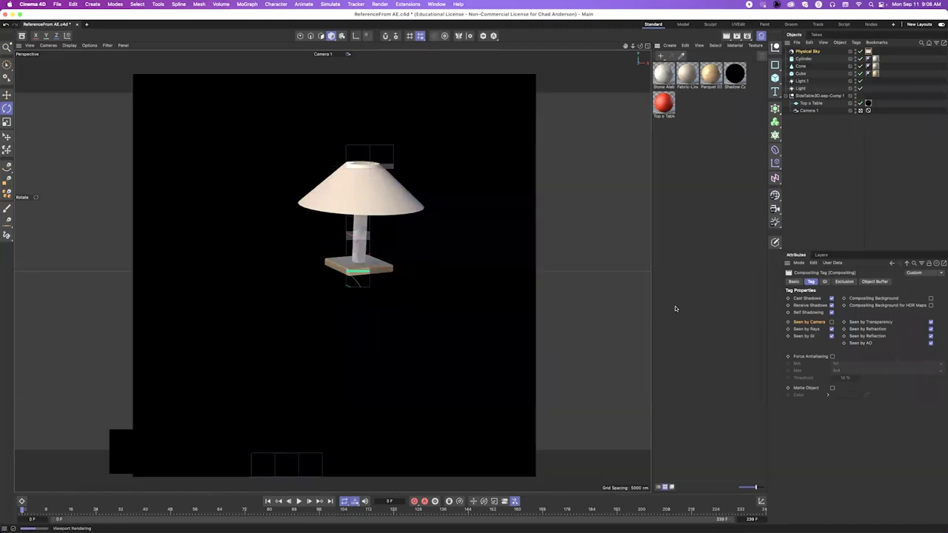
{"action": "left_click_drag", "start_coordinate": [563, 274], "coordinate": [419, 214]}
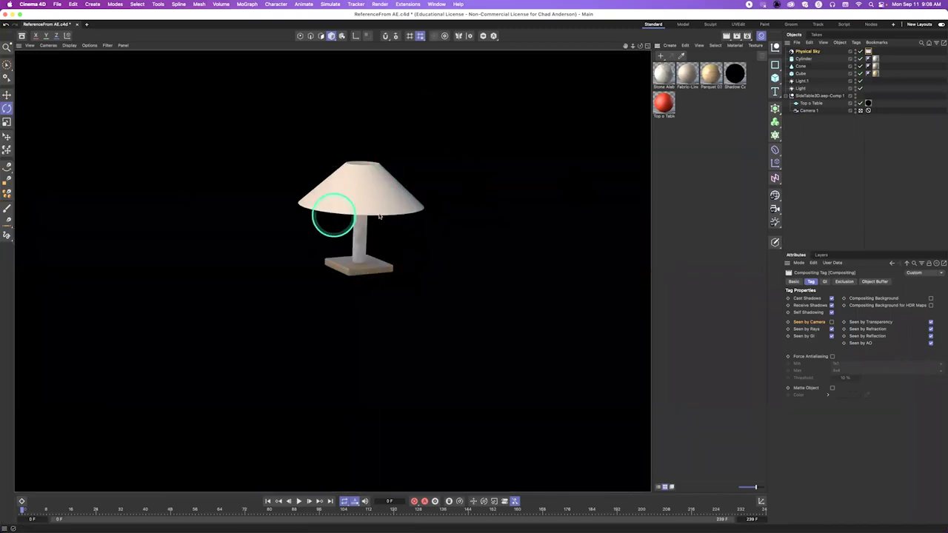
{"action": "key", "text": "super+s"}
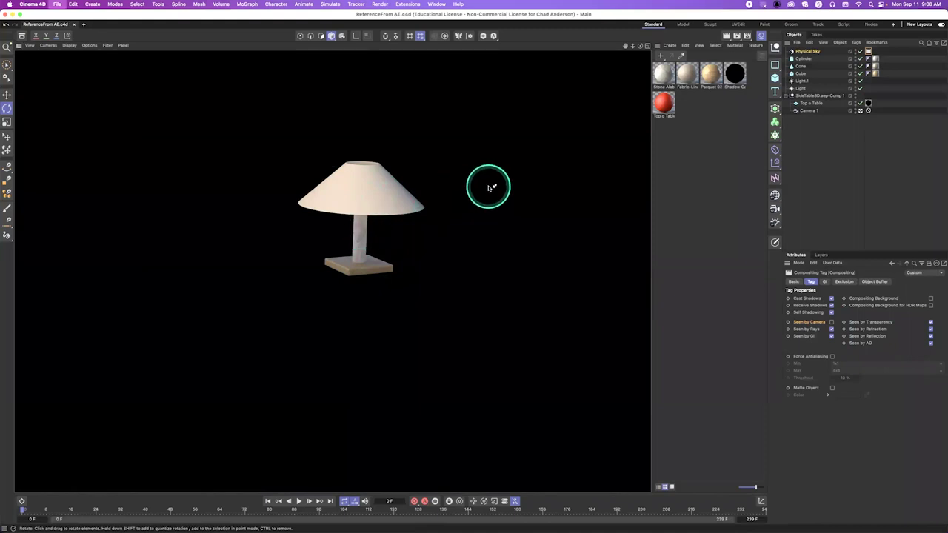
{"action": "key", "text": "alt+r"}
Switch to After Effects and move the current time to 0:00:01:00 to check the updated lamp composite
{"action": "key", "text": "super+Tab"}
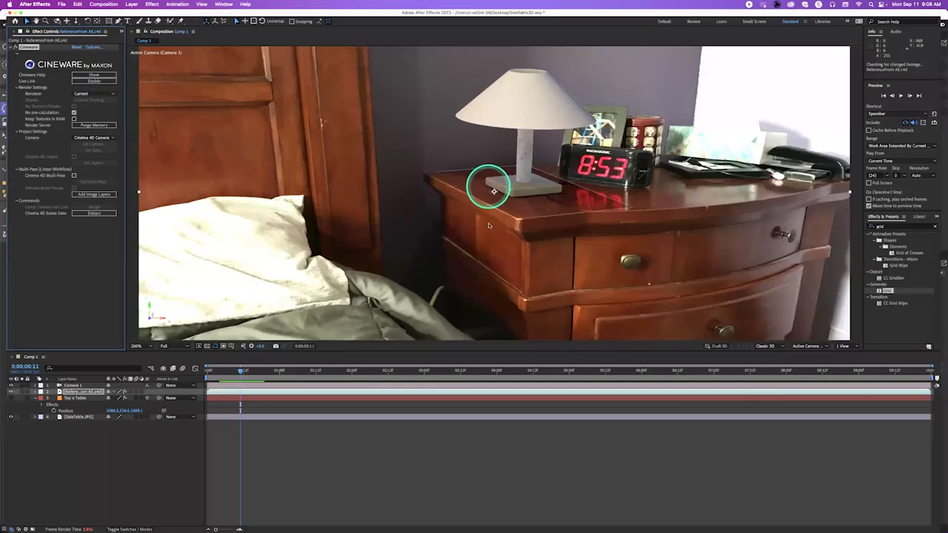
{"action": "left_click", "coordinate": [280, 372]}
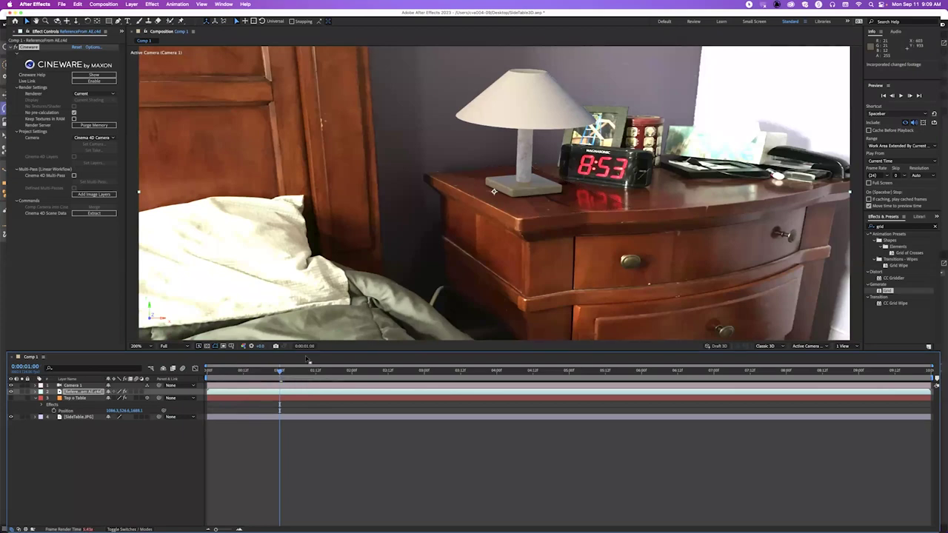
{"action": "left_click", "coordinate": [359, 319]}
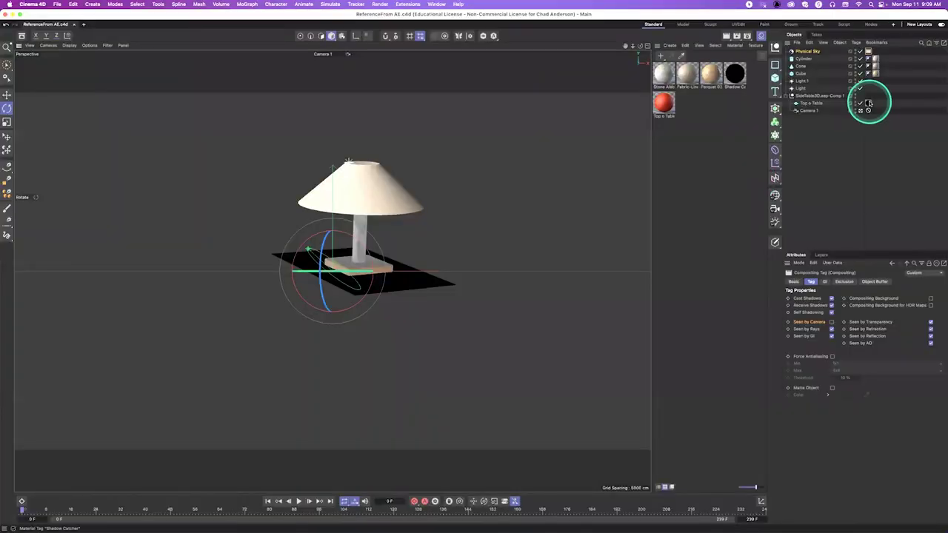
Switch to Cinema 4D, remove the Shadow Catcher material from the Top o Table plane and render the view
{"action": "left_click", "coordinate": [868, 101]}
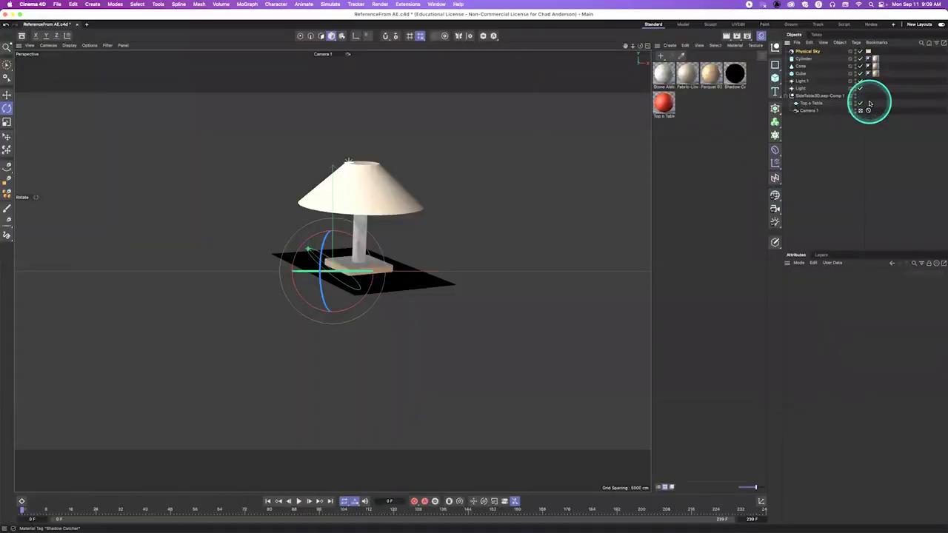
{"action": "key", "text": "Delete"}
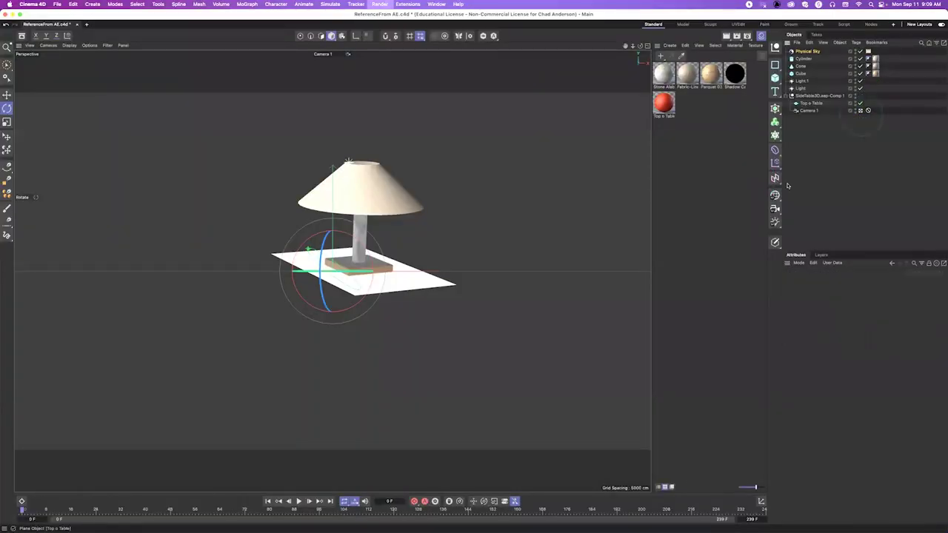
{"action": "left_click", "coordinate": [732, 220]}
{"action": "left_click", "coordinate": [553, 288]}
{"action": "key", "text": "ctrl+r"}
{"action": "left_click", "coordinate": [450, 285]}
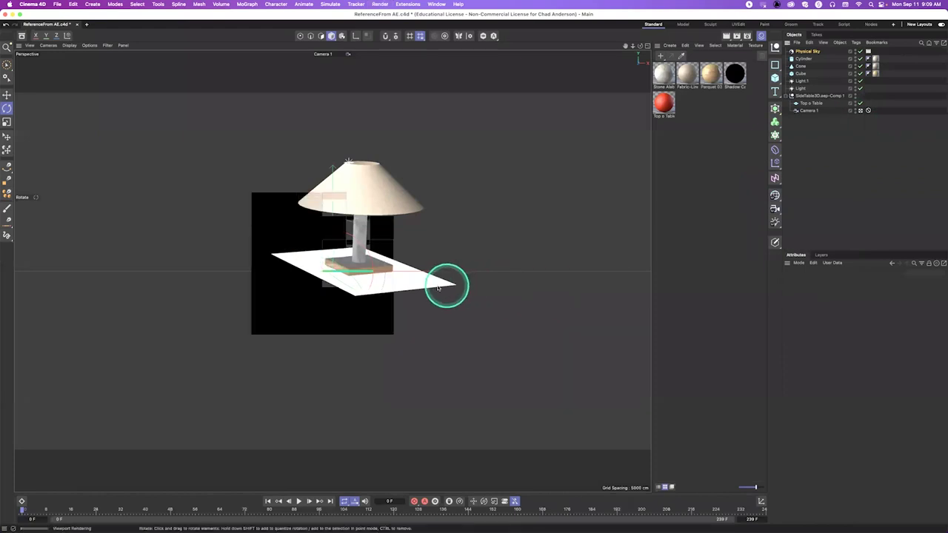
Examine the rendered lamp and its shadow on the white Top o Table plane
{"action": "left_click", "coordinate": [360, 257]}
{"action": "left_click", "coordinate": [419, 274]}
{"action": "left_click", "coordinate": [438, 295]}
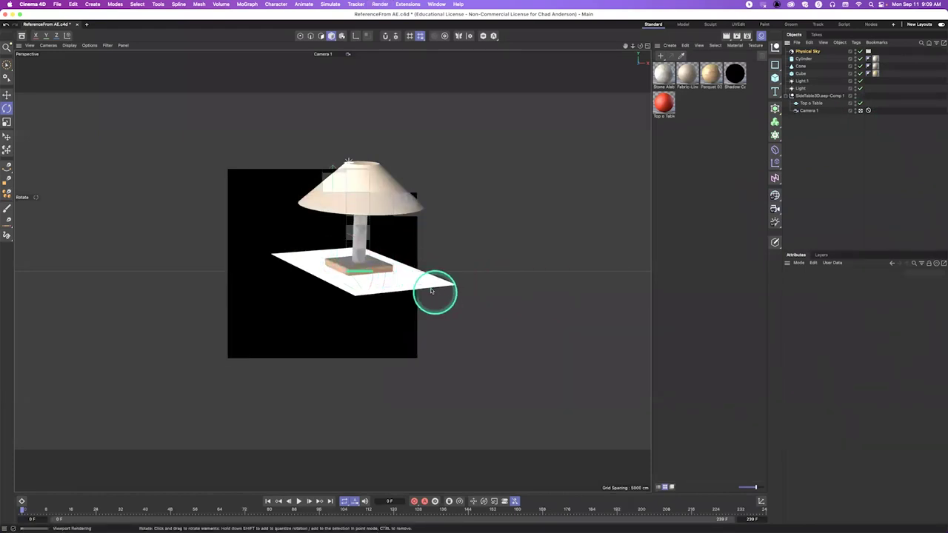
{"action": "left_click", "coordinate": [406, 276]}
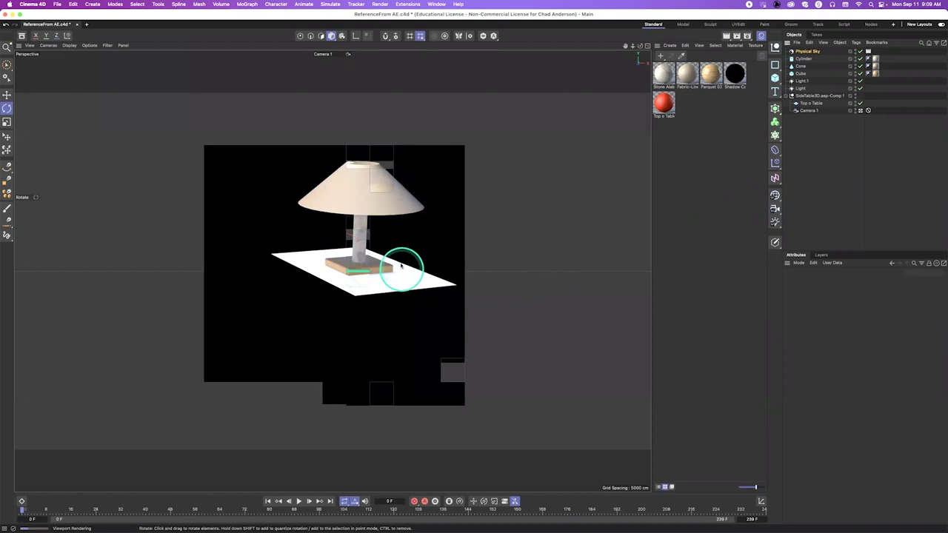
{"action": "left_click", "coordinate": [430, 280]}
{"action": "left_click", "coordinate": [406, 291]}
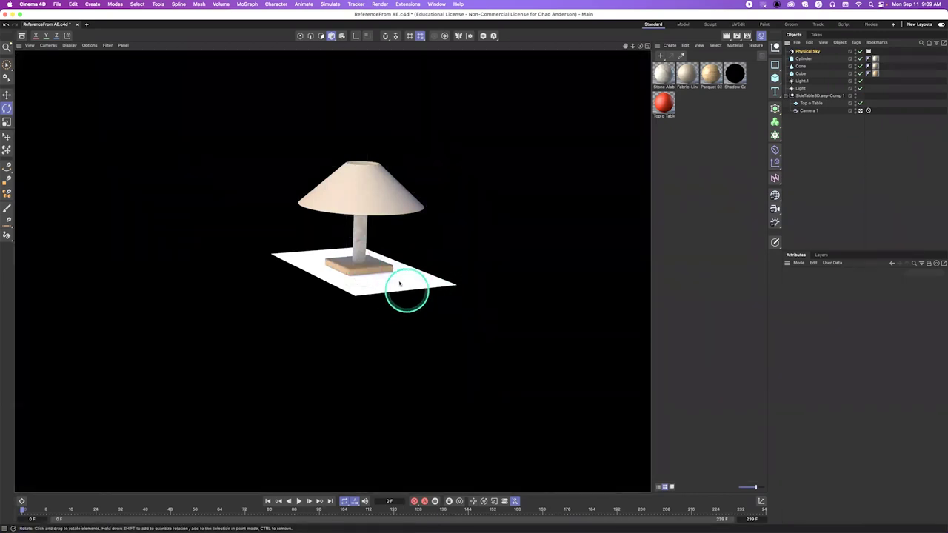
{"action": "left_click", "coordinate": [395, 274]}
{"action": "left_click", "coordinate": [419, 274]}
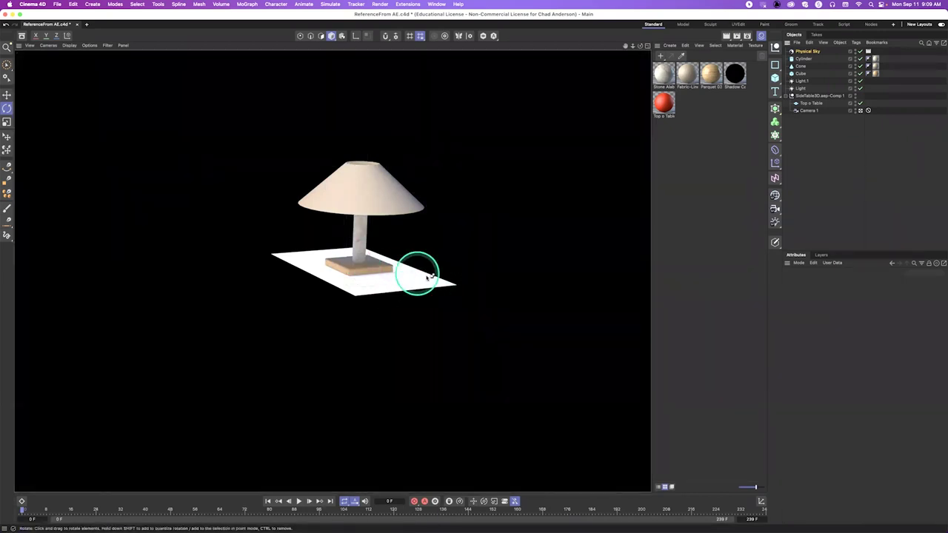
{"action": "left_click", "coordinate": [398, 292]}
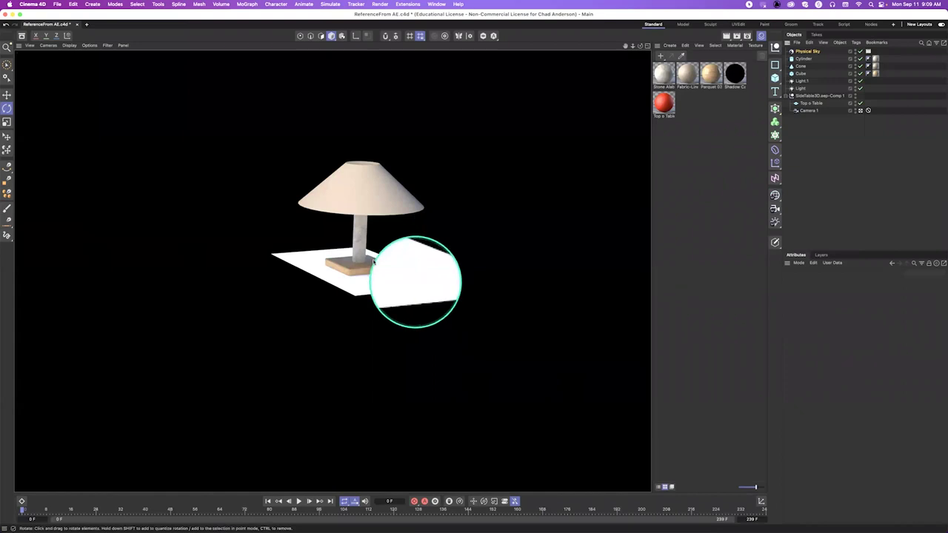
{"action": "left_click", "coordinate": [419, 258]}
{"action": "left_click", "coordinate": [414, 266]}
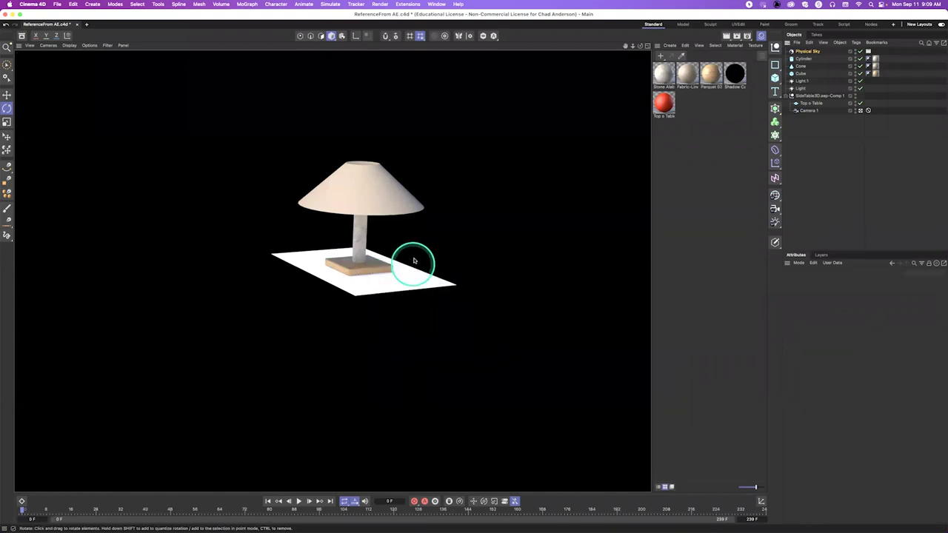
{"action": "left_click", "coordinate": [414, 261]}
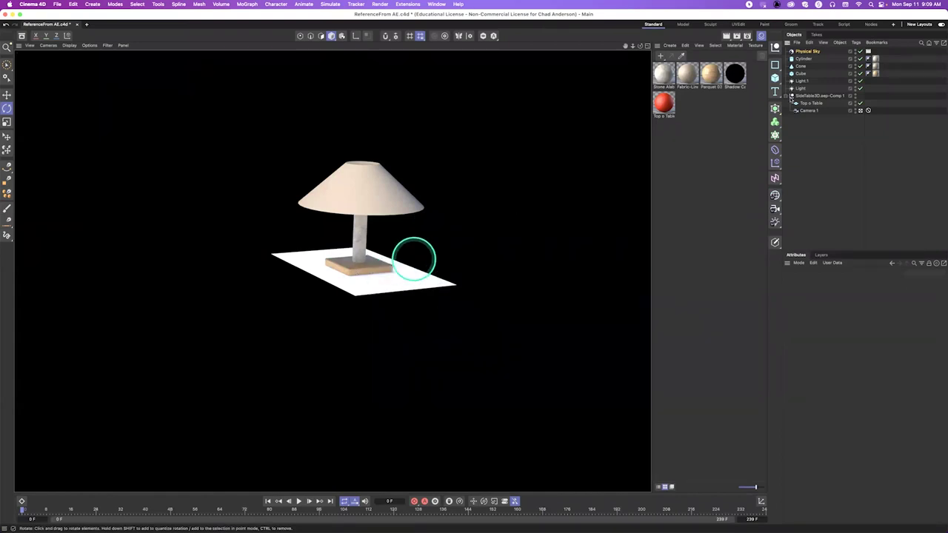
Apply the Shadow Catcher material to the Top o Table plane again
{"action": "left_click", "coordinate": [884, 74]}
{"action": "left_click", "coordinate": [723, 79]}
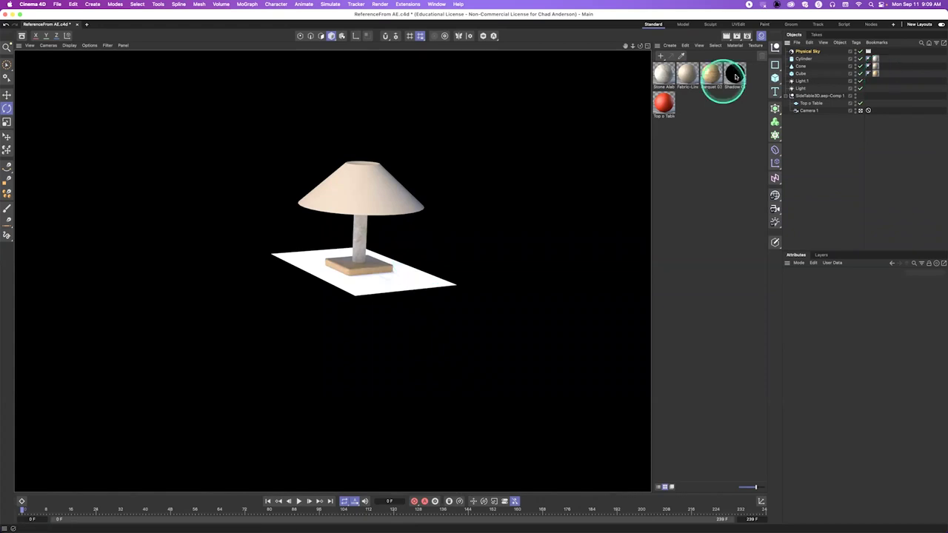
{"action": "left_click_drag", "start_coordinate": [736, 76], "coordinate": [821, 105]}
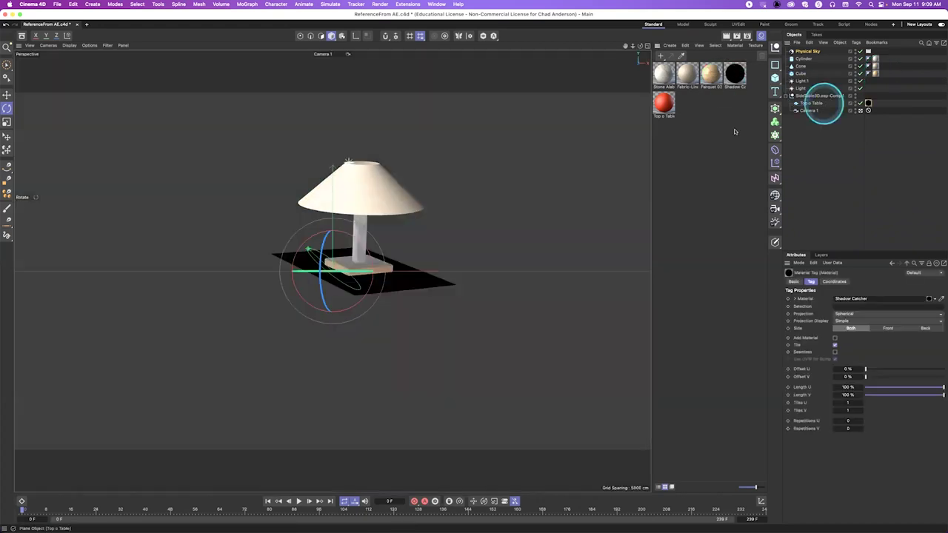
Edit the Shadow Catcher material, turning off Catch Shadows and turning on Catch Reflections
{"action": "left_click", "coordinate": [737, 77]}
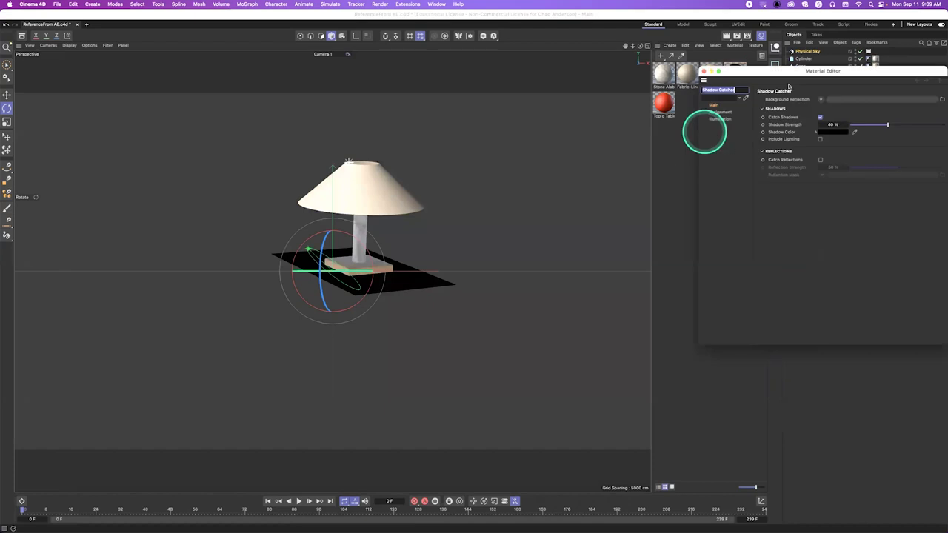
{"action": "left_click", "coordinate": [792, 77]}
{"action": "left_click_drag", "start_coordinate": [774, 73], "coordinate": [640, 71]}
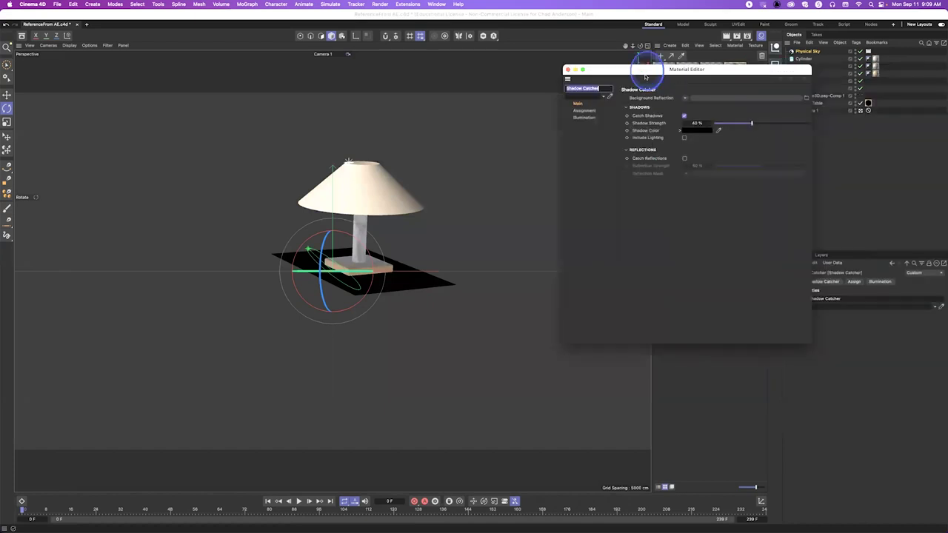
{"action": "left_click", "coordinate": [699, 131]}
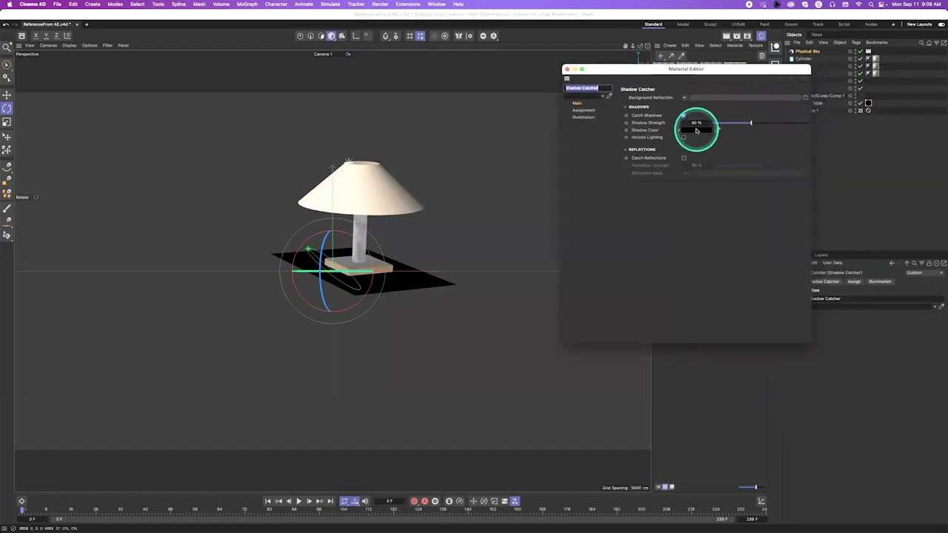
{"action": "left_click", "coordinate": [657, 118]}
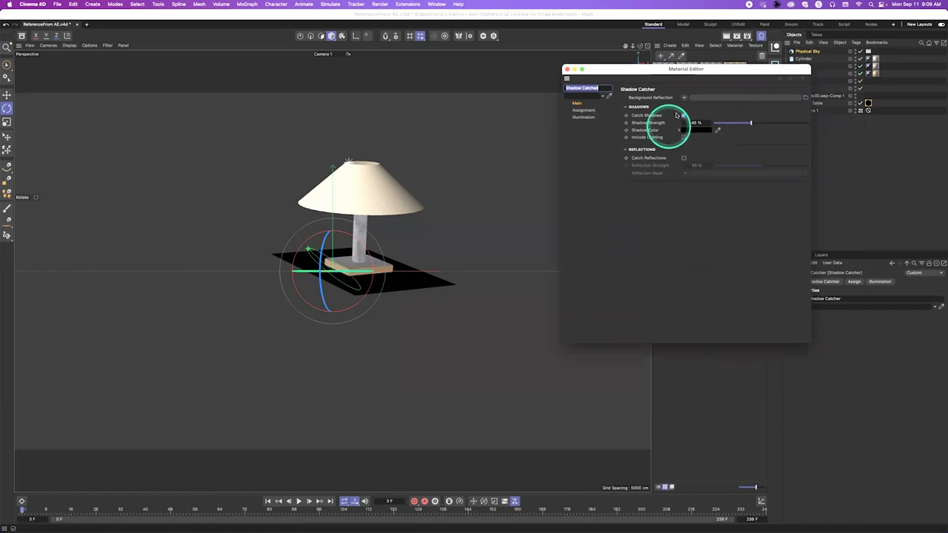
{"action": "left_click", "coordinate": [685, 116]}
{"action": "left_click", "coordinate": [685, 158]}
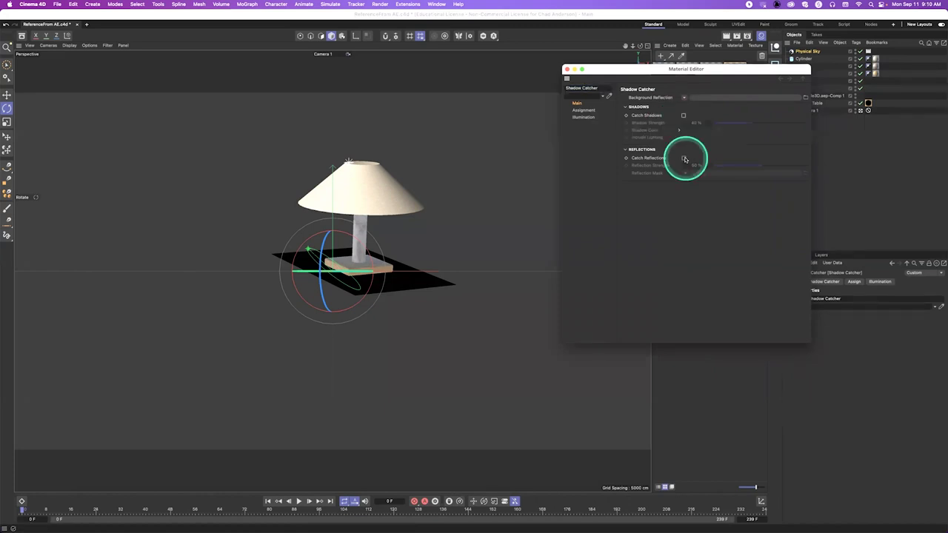
Set the Shadow Catcher material's Reflection Strength to 25 % and close the material editor
{"action": "left_click", "coordinate": [697, 166]}
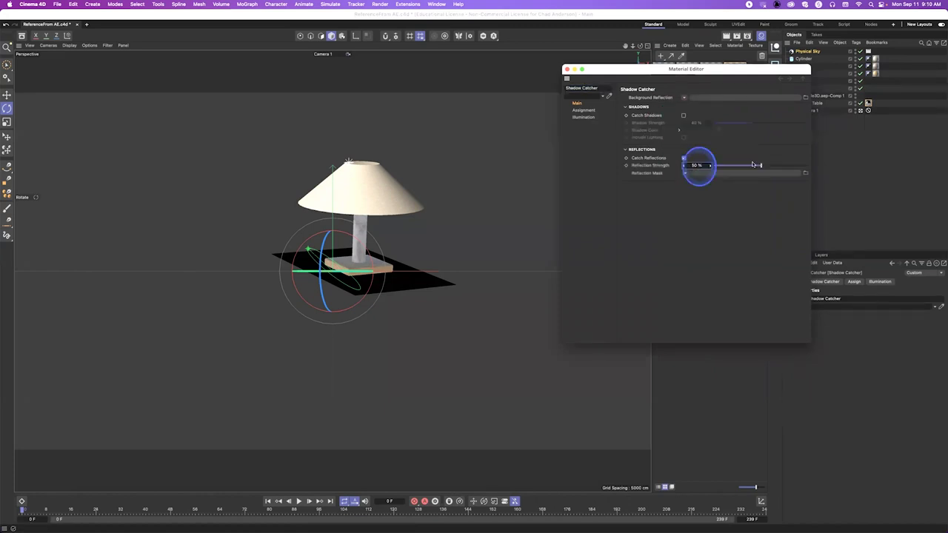
{"action": "left_click", "coordinate": [685, 164]}
{"action": "double_click", "coordinate": [696, 164]}
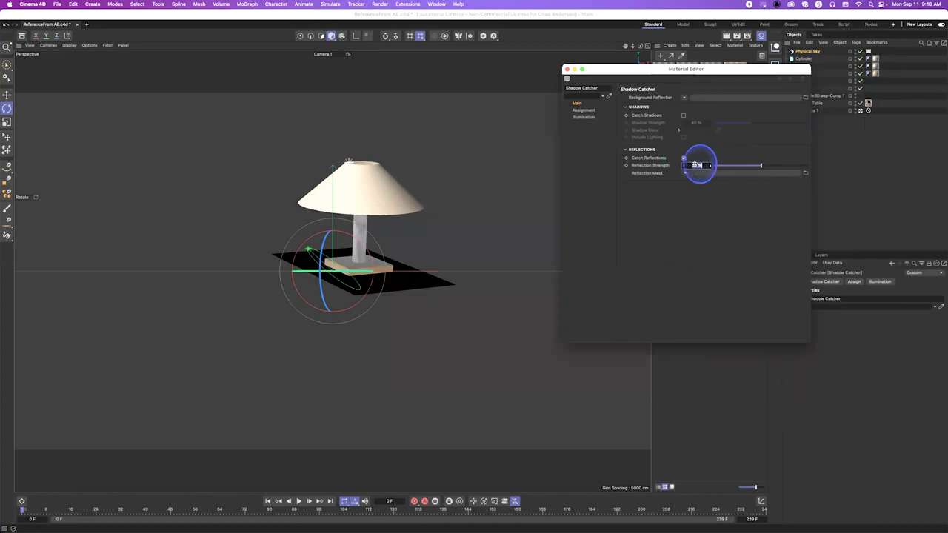
{"action": "left_click", "coordinate": [694, 165]}
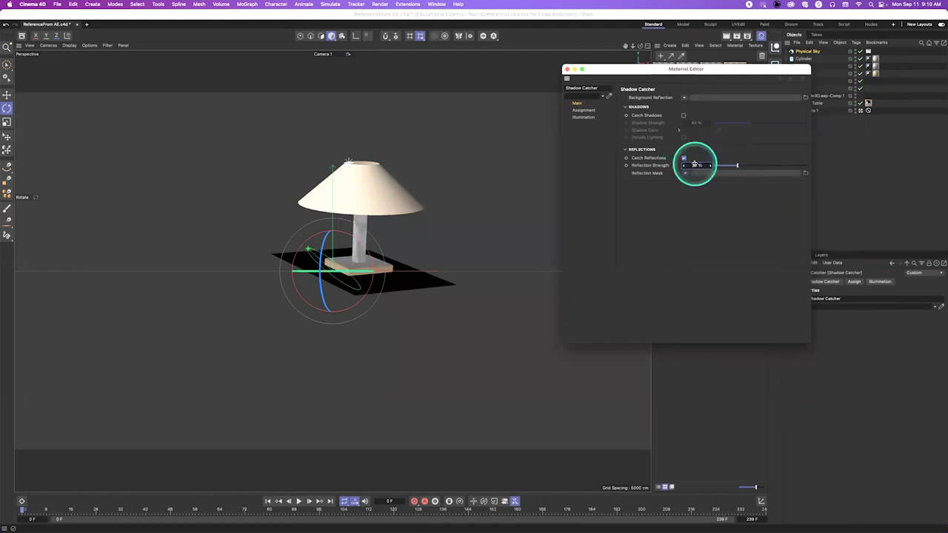
{"action": "left_click", "coordinate": [636, 102]}
{"action": "left_click", "coordinate": [567, 69]}
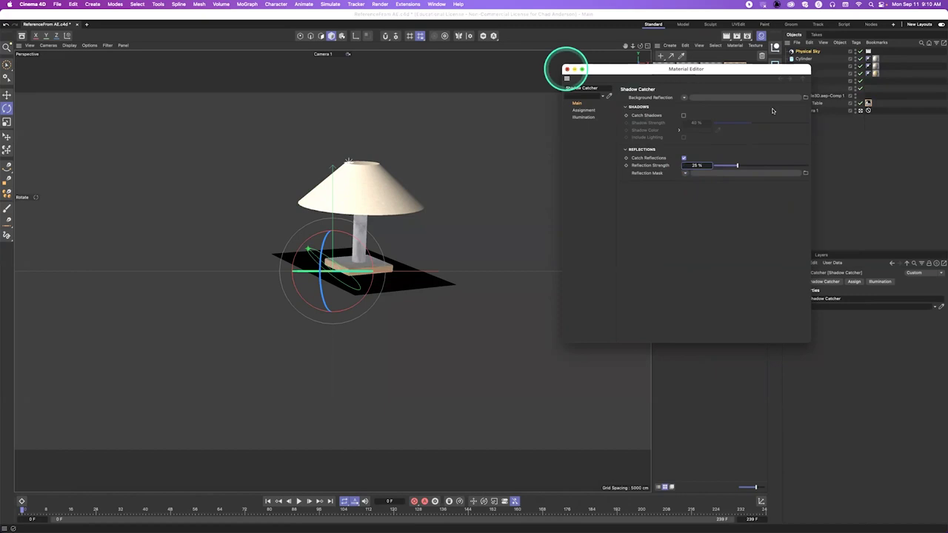
Set the shadow of Light.1 to None and save the scene
{"action": "left_click", "coordinate": [803, 80]}
{"action": "left_click", "coordinate": [830, 283]}
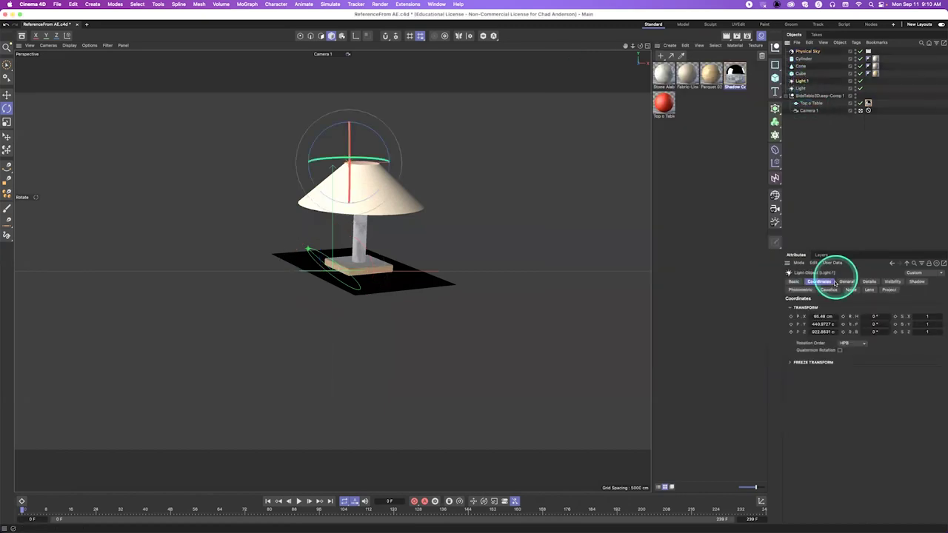
{"action": "left_click", "coordinate": [845, 283]}
{"action": "left_click", "coordinate": [851, 386]}
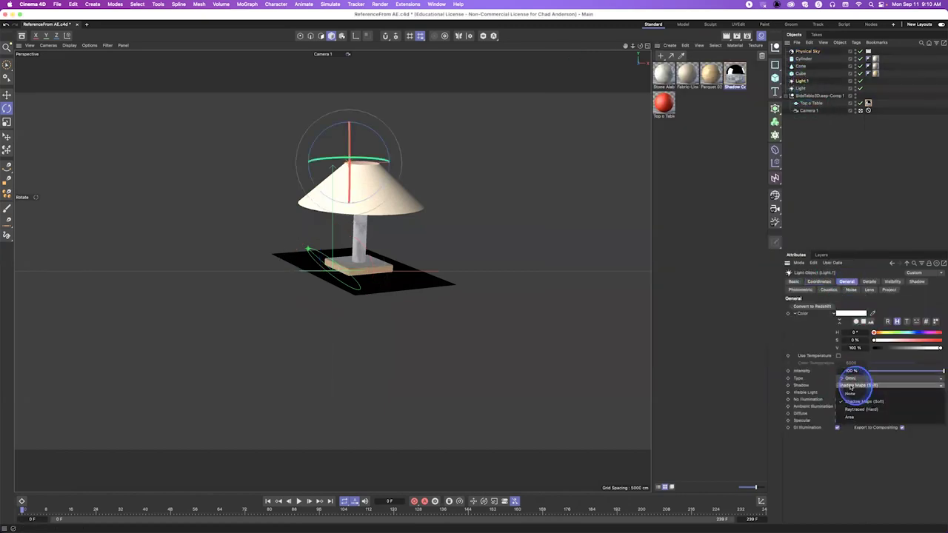
{"action": "mouse_move", "coordinate": [852, 386]}
{"action": "left_mouse_down"}
{"action": "mouse_move", "coordinate": [856, 408]}
{"action": "mouse_move", "coordinate": [855, 395]}
{"action": "left_mouse_up"}
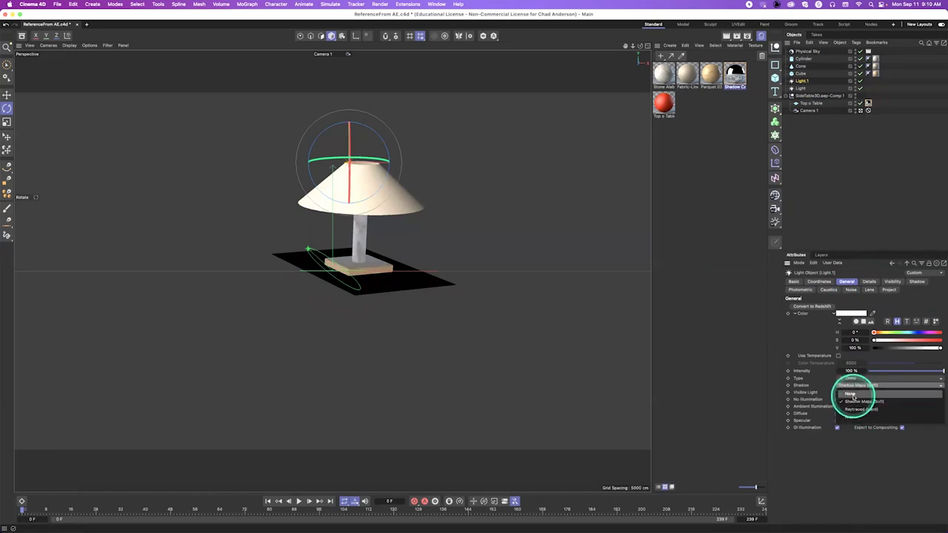
{"action": "left_click", "coordinate": [711, 165]}
{"action": "left_click", "coordinate": [566, 191]}
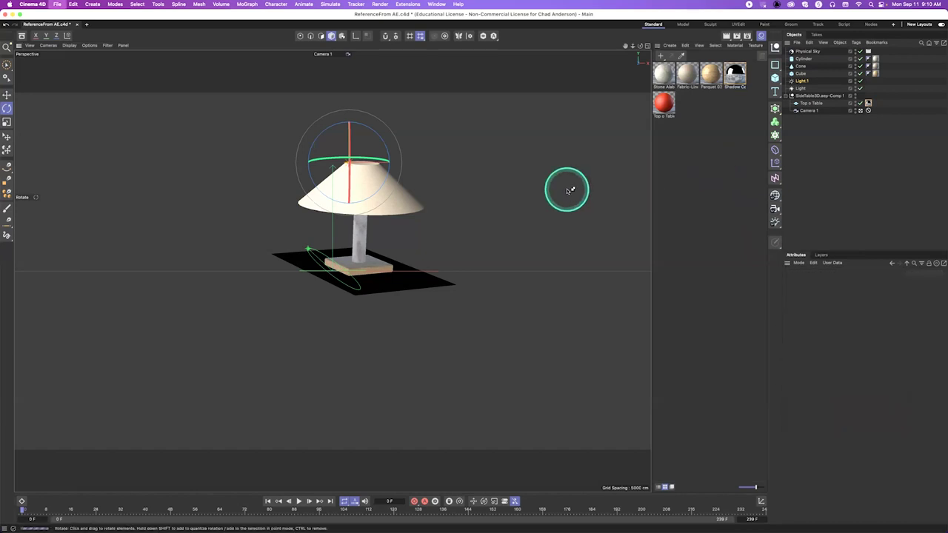
Switch to After Effects and move the current time to 0:00:00:14 to check the lamp's reflection on the table
{"action": "key", "text": "super+Tab"}
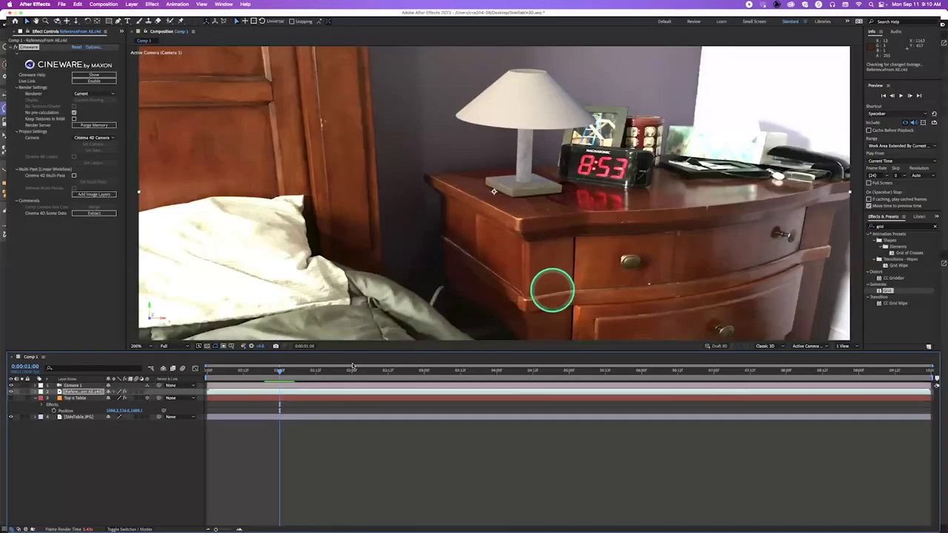
{"action": "left_click", "coordinate": [250, 371]}
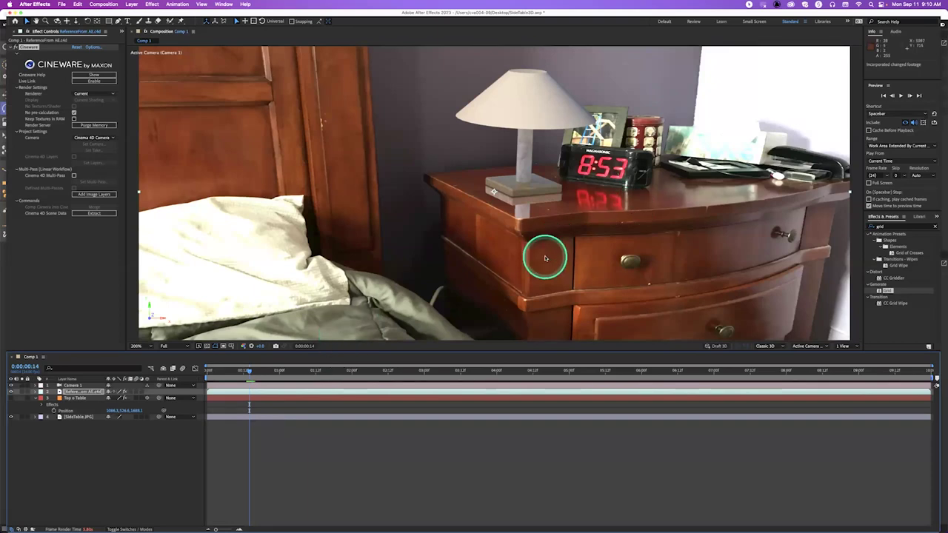
Switch to Cinema 4D, set the Shadow Catcher material's Reflection Strength to 12 % and save the scene
{"action": "key", "text": "super+Tab"}
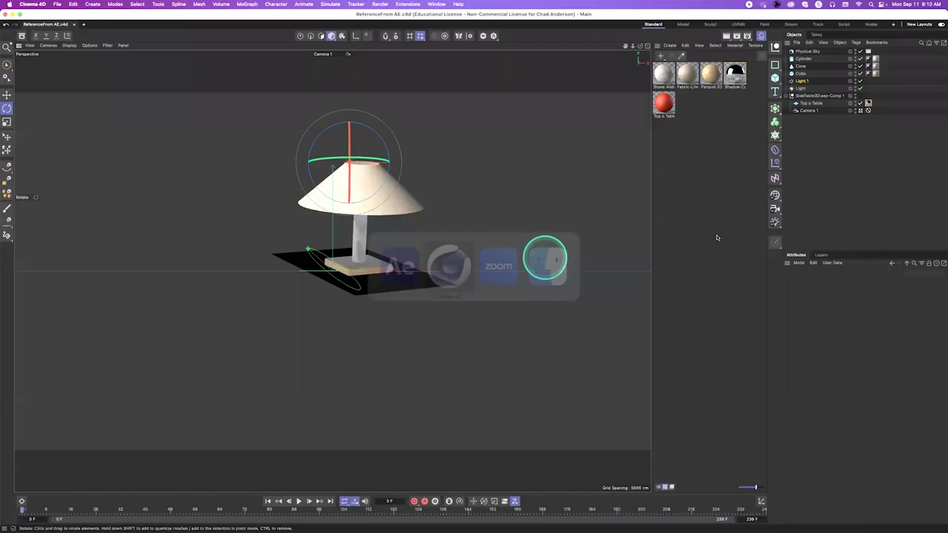
{"action": "double_click", "coordinate": [735, 72]}
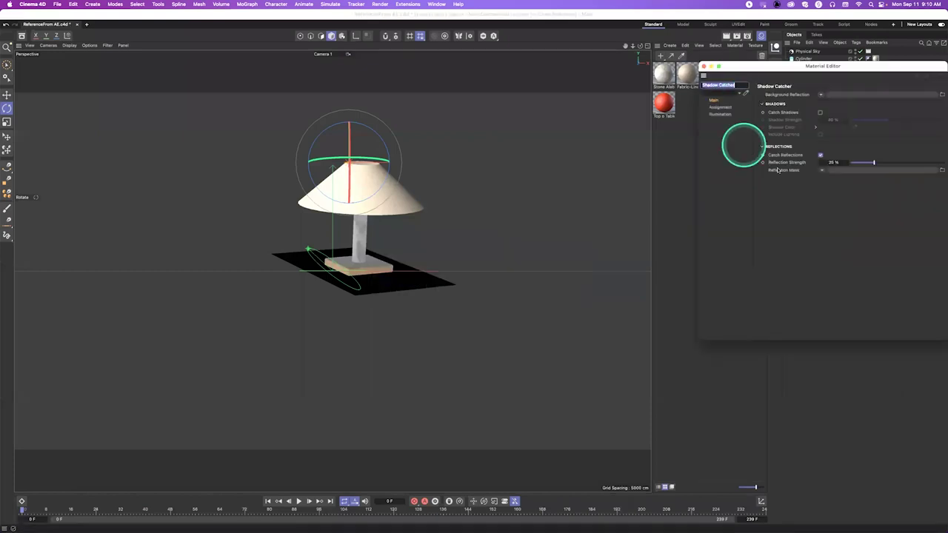
{"action": "double_click", "coordinate": [833, 163]}
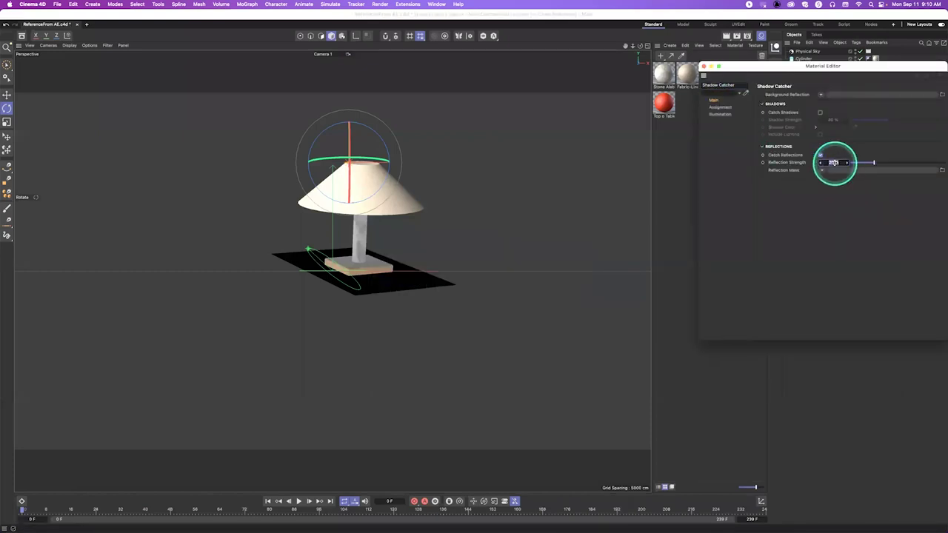
{"action": "type", "text": "12"}
{"action": "key", "text": "Return"}
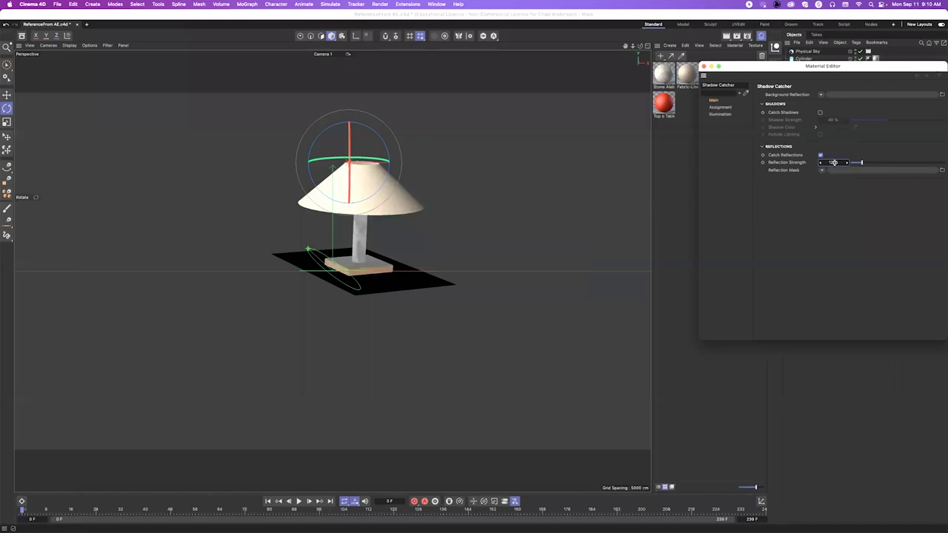
{"action": "left_click", "coordinate": [795, 186]}
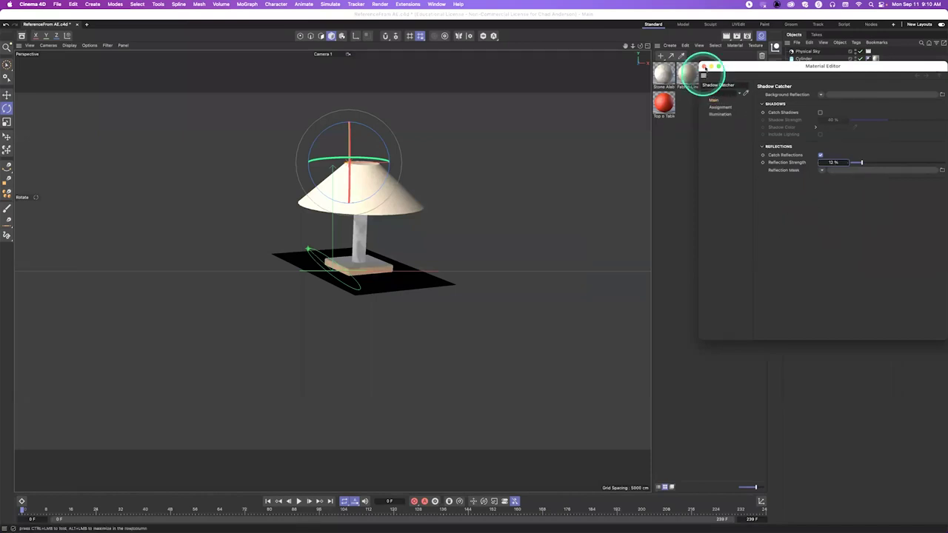
{"action": "left_click", "coordinate": [703, 67]}
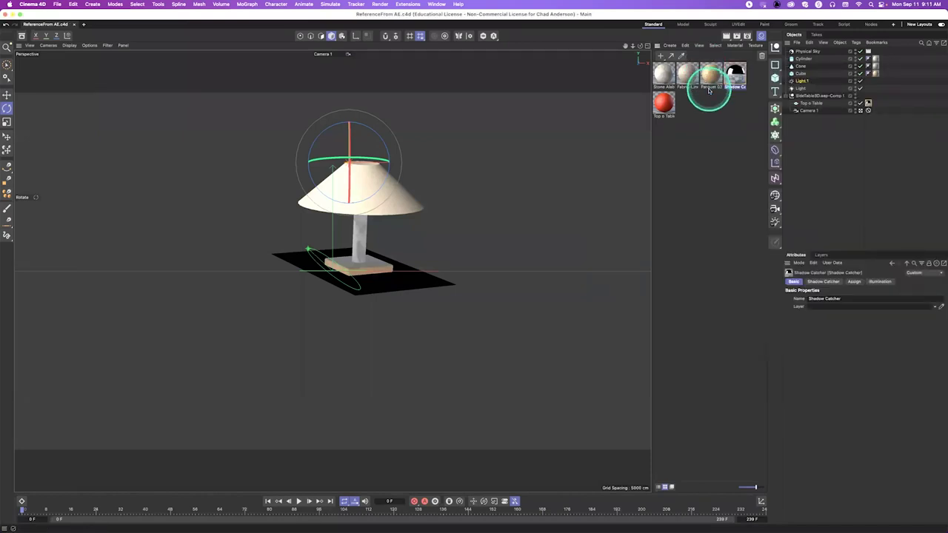
Switch to After Effects and move the current time to 0:00:00:08 to compare the lamp's reflection with the alarm clock's
{"action": "key", "text": "super+Tab"}
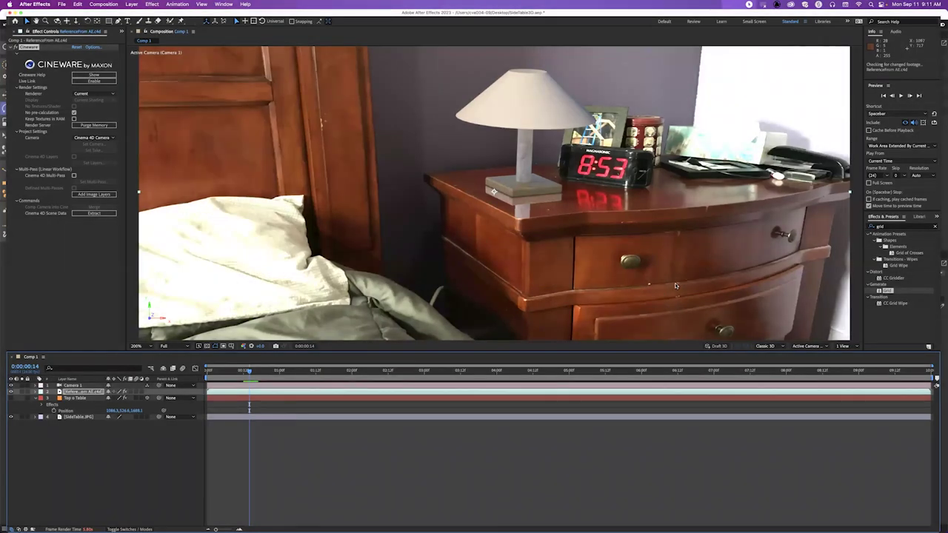
{"action": "left_click", "coordinate": [574, 203]}
{"action": "left_click", "coordinate": [637, 219]}
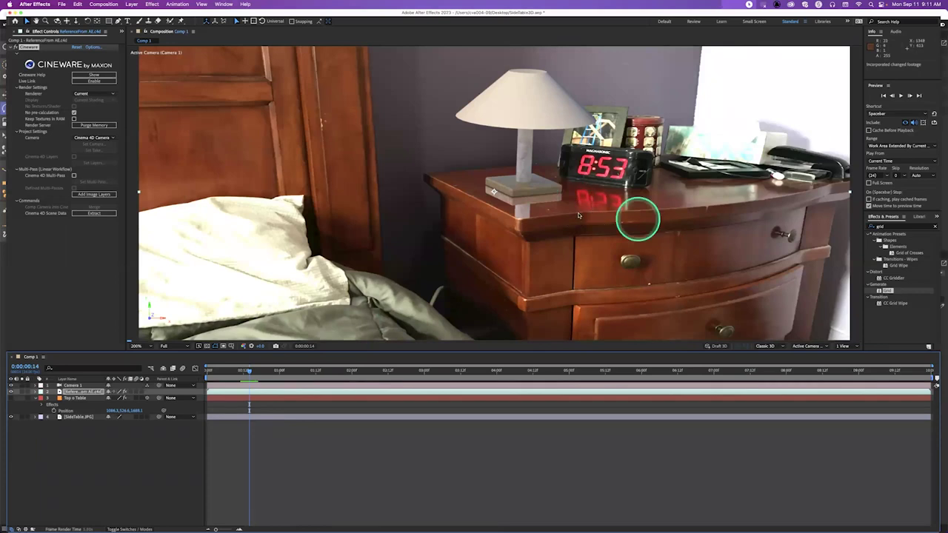
{"action": "left_click", "coordinate": [578, 215]}
{"action": "left_click", "coordinate": [333, 375]}
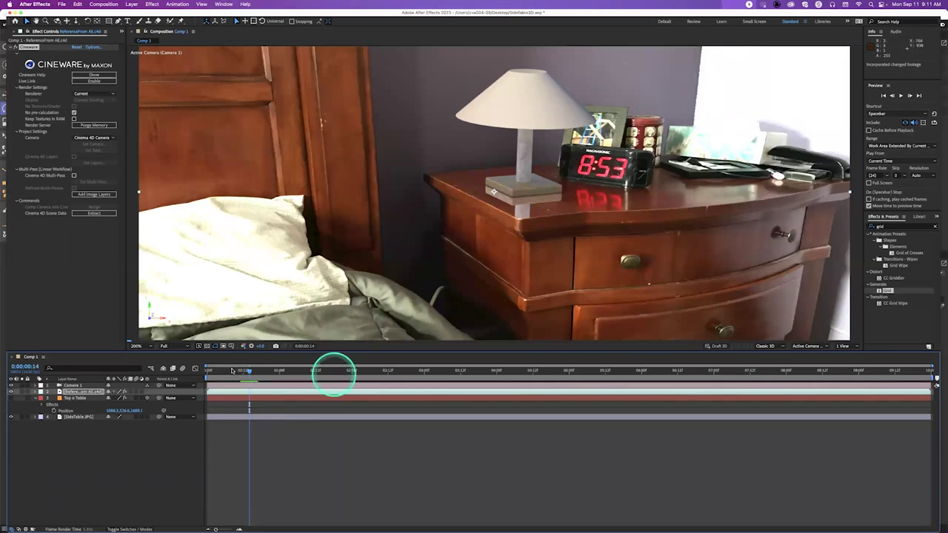
{"action": "left_click", "coordinate": [193, 368]}
{"action": "left_click", "coordinate": [201, 370]}
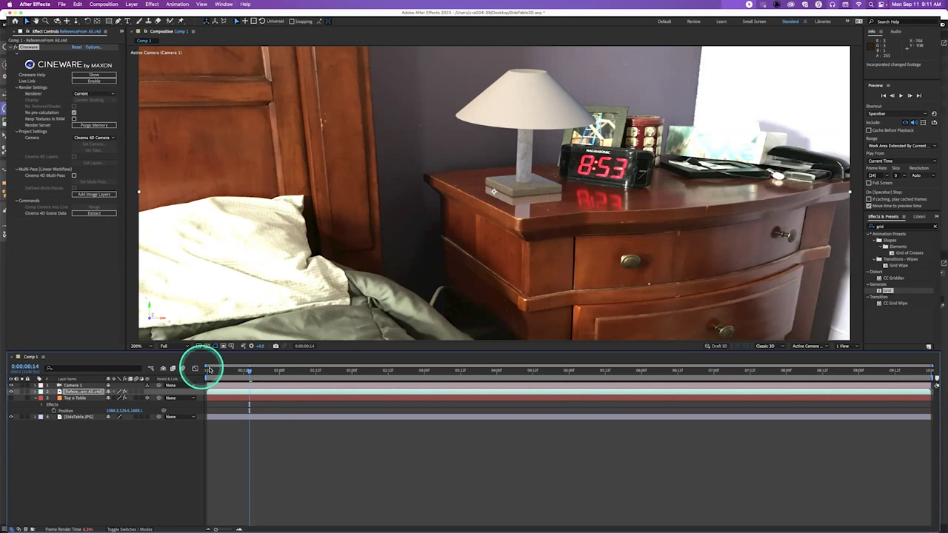
{"action": "left_click", "coordinate": [213, 374]}
{"action": "left_click", "coordinate": [231, 370]}
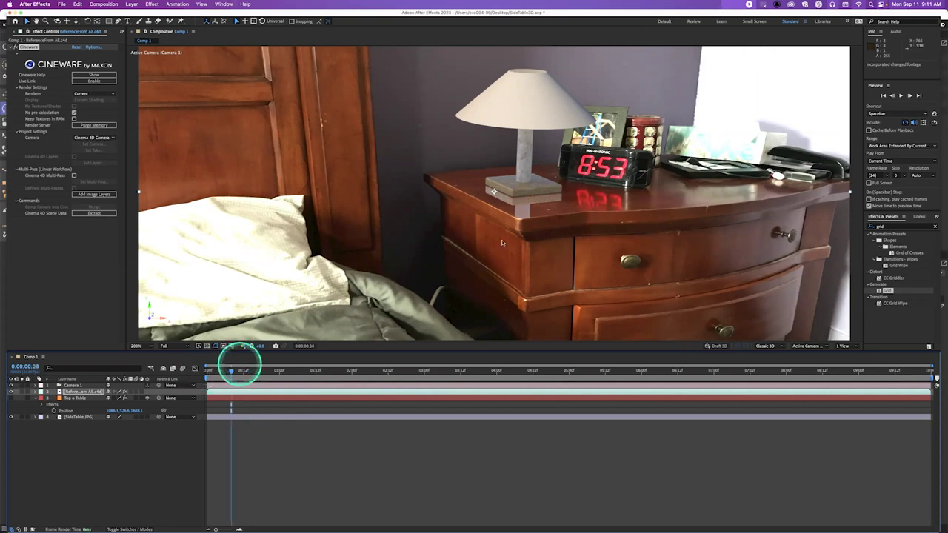
{"action": "left_click", "coordinate": [502, 243]}
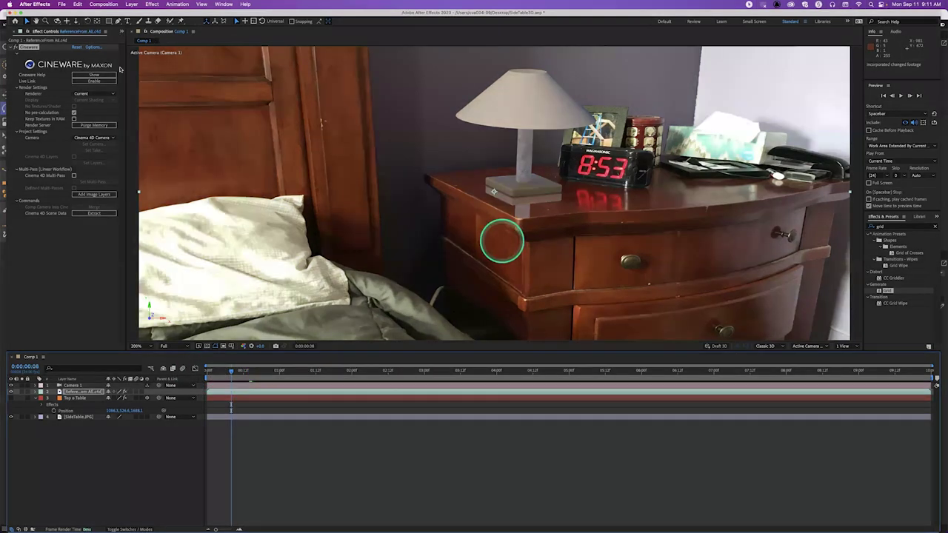
{"action": "left_click", "coordinate": [119, 47]}
{"action": "left_click", "coordinate": [86, 391]}
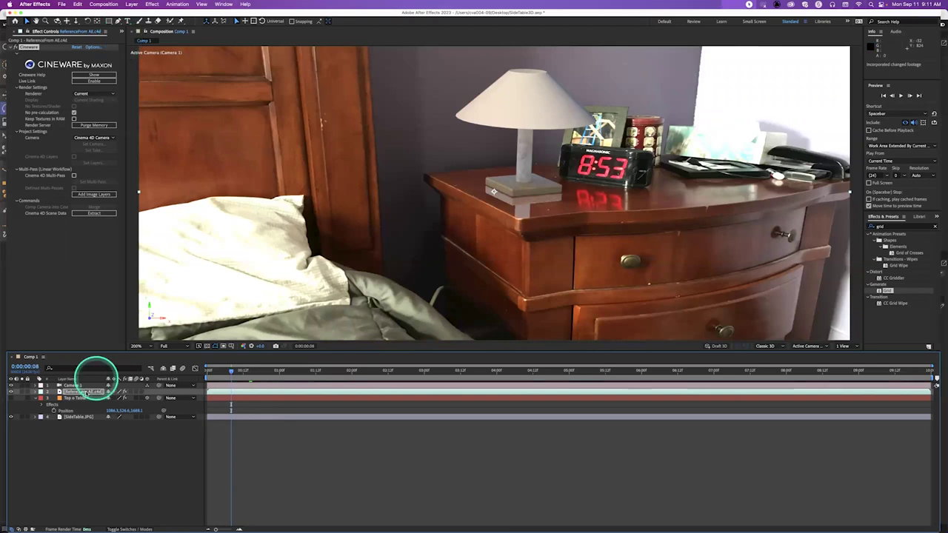
{"action": "left_click", "coordinate": [86, 391]}
{"action": "left_click", "coordinate": [153, 220]}
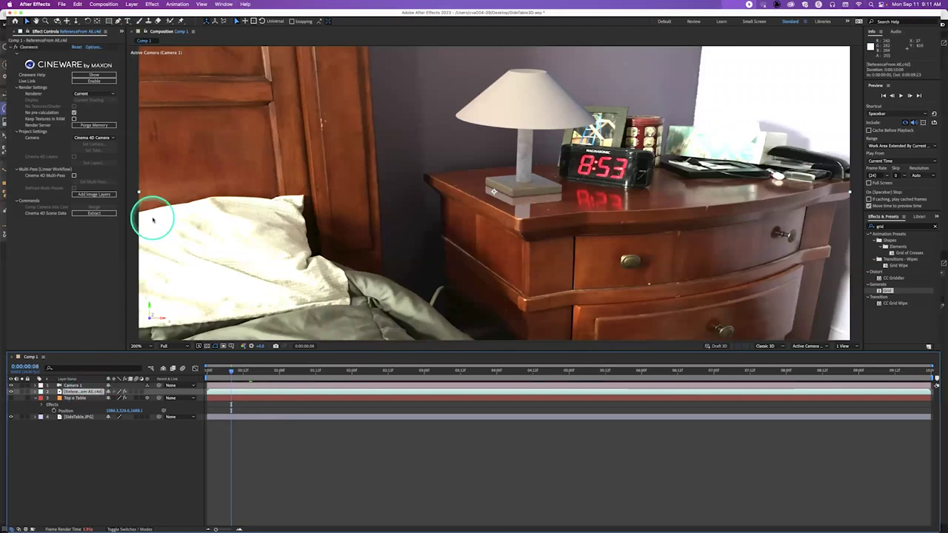
{"action": "left_click", "coordinate": [140, 222]}
{"action": "left_click", "coordinate": [135, 305]}
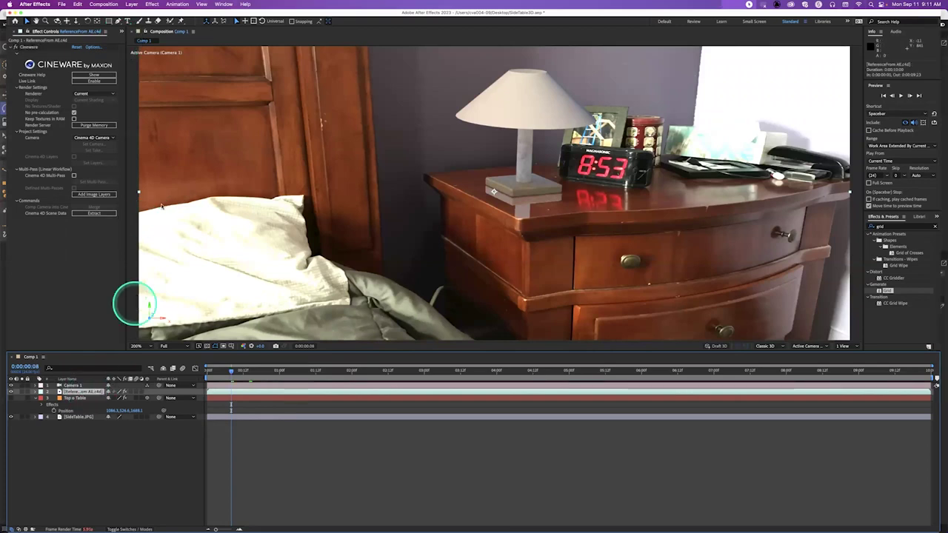
{"action": "left_click", "coordinate": [273, 225]}
Draw a closed seven-point Pen tool mask around the lamp and its tabletop reflection on the ReferenceFrom AE.c4d layer
{"action": "left_click", "coordinate": [181, 55], "text": "alt"}
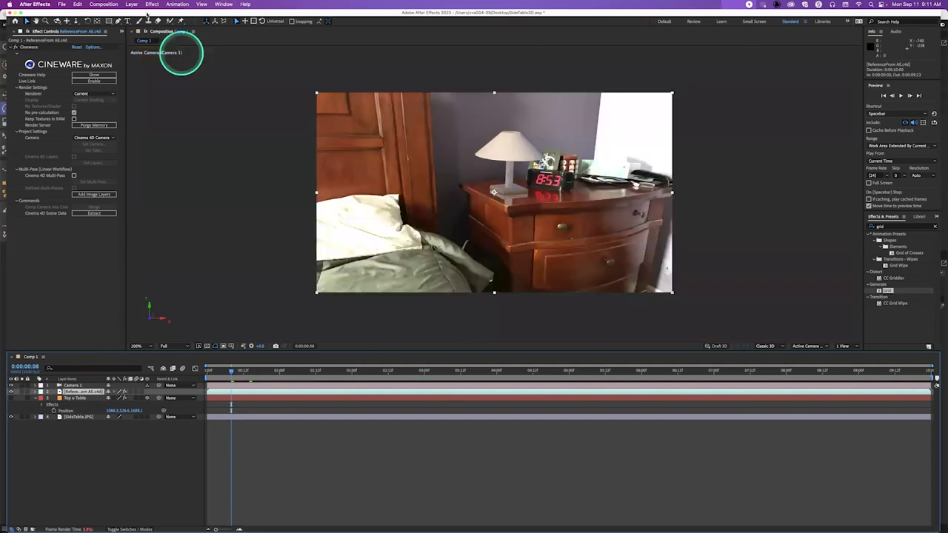
{"action": "left_click", "coordinate": [150, 6]}
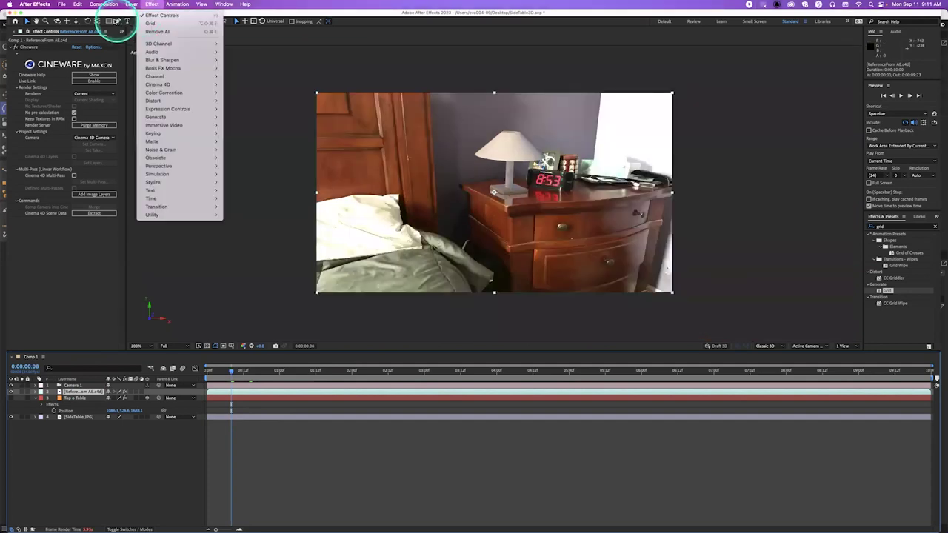
{"action": "left_click", "coordinate": [117, 22]}
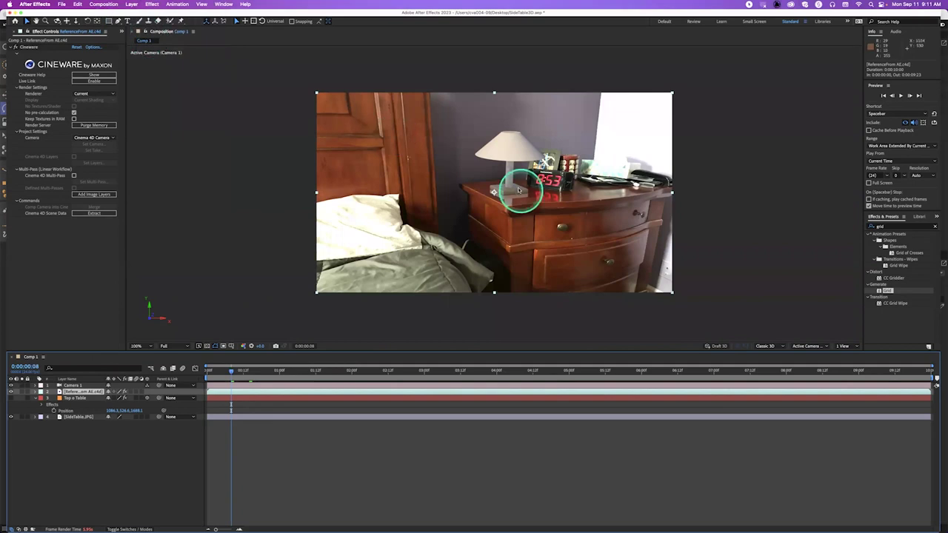
{"action": "left_click", "coordinate": [477, 184]}
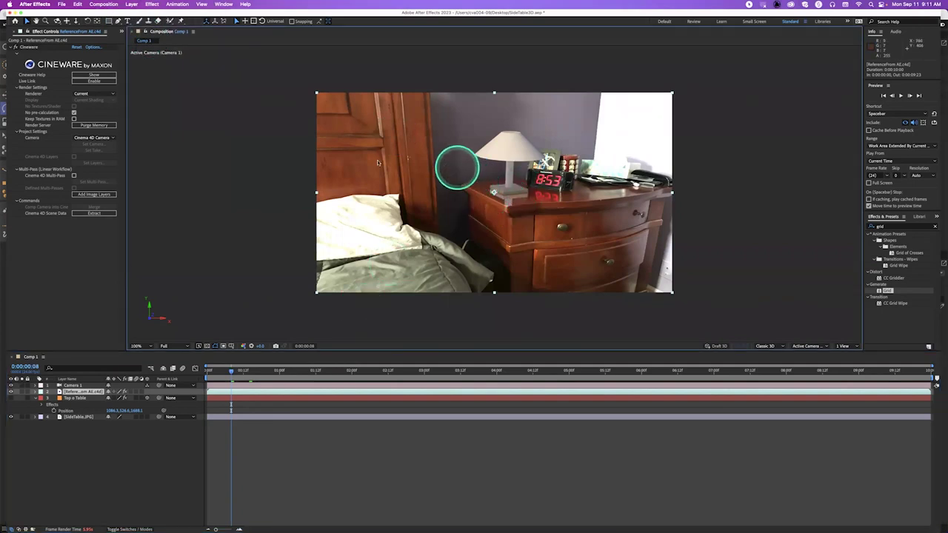
{"action": "left_click", "coordinate": [118, 21]}
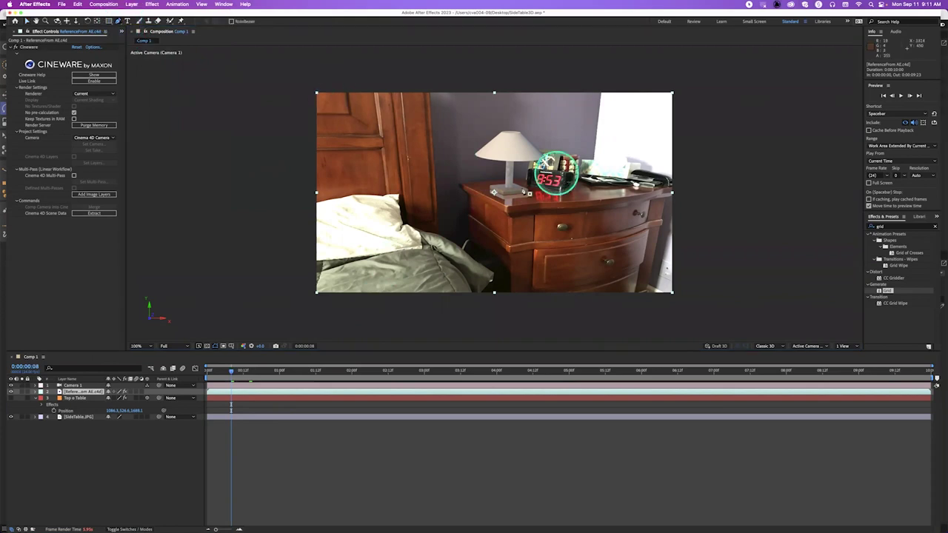
{"action": "left_click", "coordinate": [463, 173]}
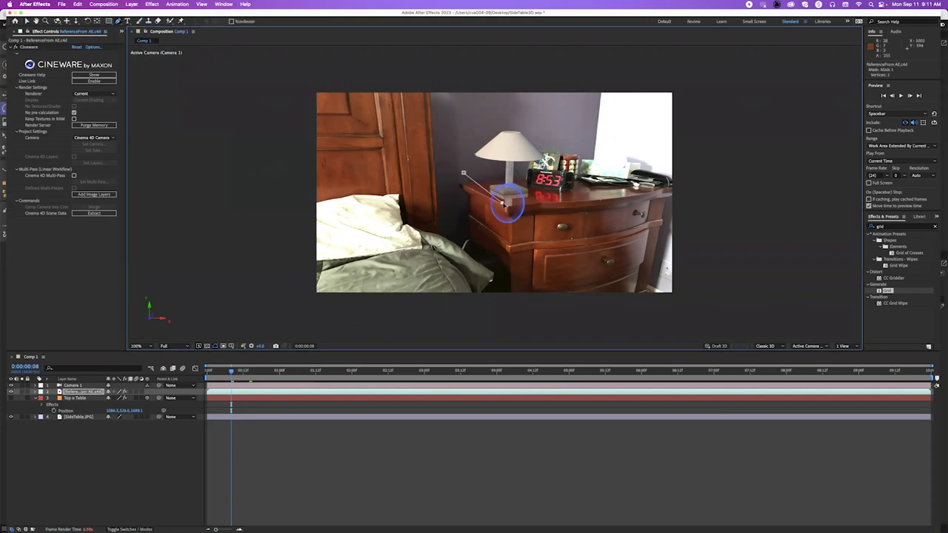
{"action": "left_click_drag", "start_coordinate": [517, 203], "coordinate": [556, 95]}
{"action": "left_click", "coordinate": [480, 106]}
{"action": "left_click", "coordinate": [463, 173]}
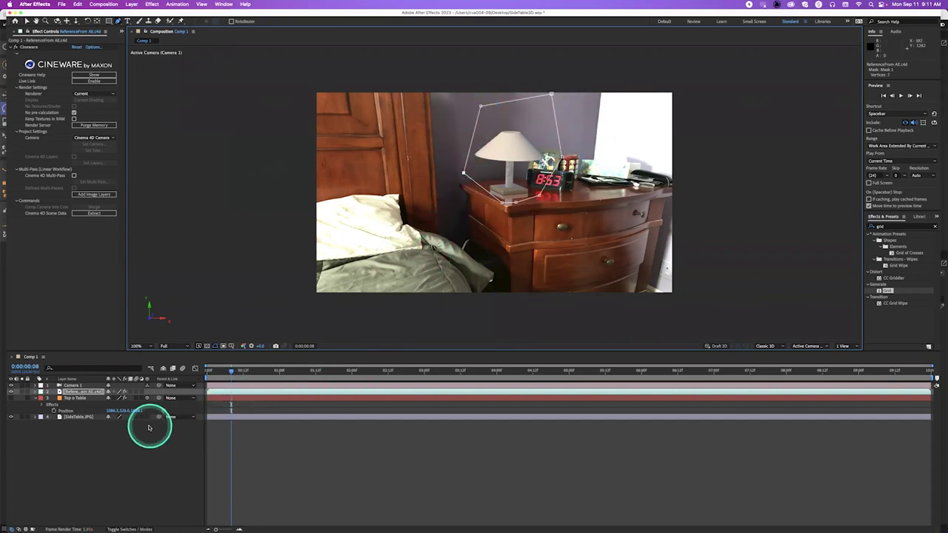
Set the lamp mask's feather to about 108 pixels and check the softened edge up close
{"action": "key", "text": "f"}
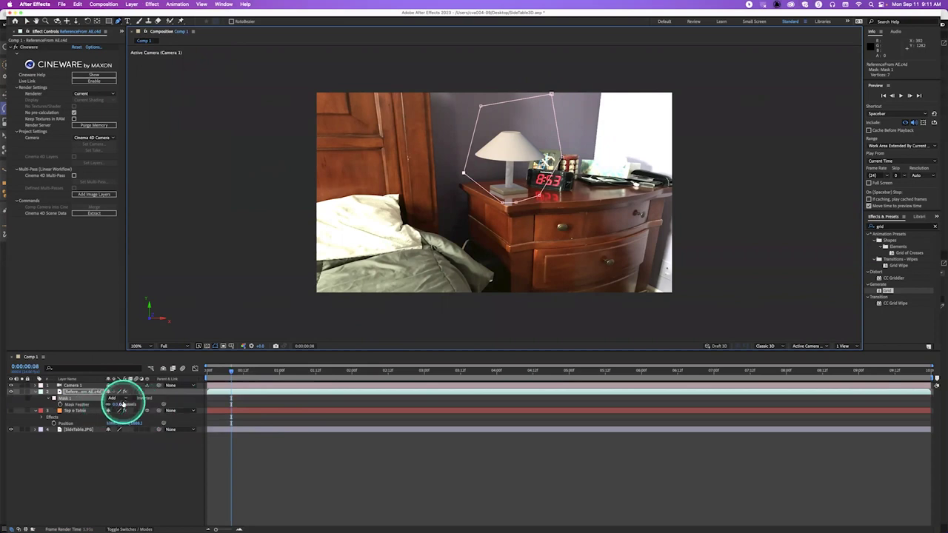
{"action": "left_click_drag", "start_coordinate": [122, 403], "coordinate": [148, 402]}
{"action": "key", "text": "comma"}
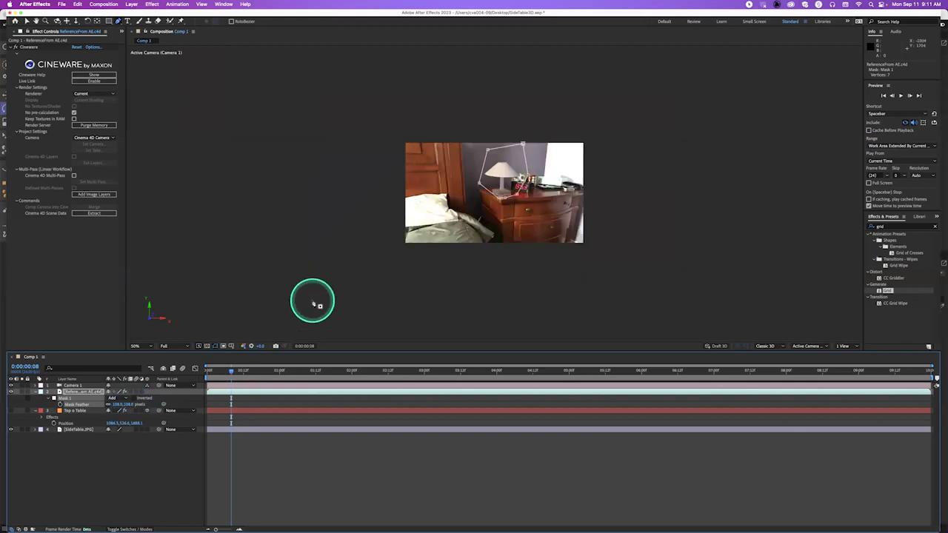
{"action": "key", "text": "period"}
{"action": "key", "text": "period"}
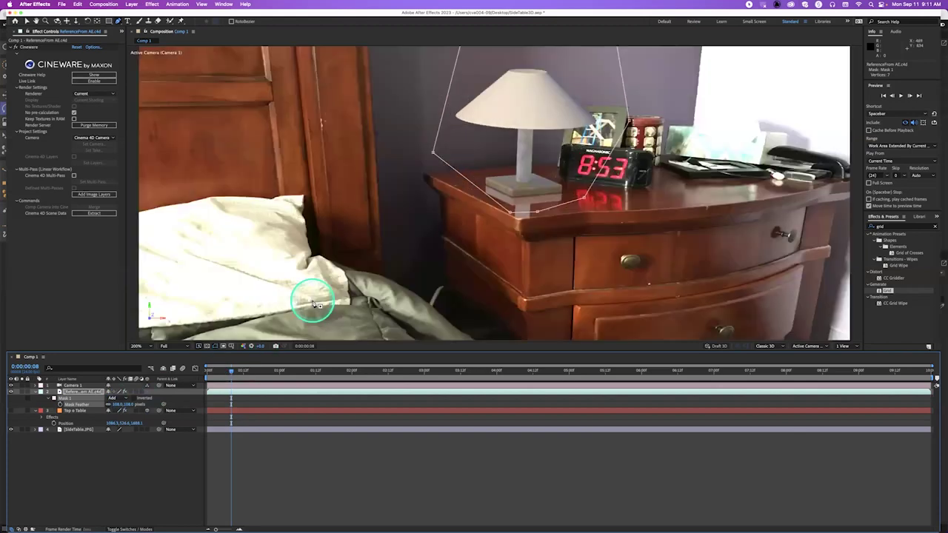
Expand the ReferenceFrom AE.c4d layer's mask properties and select Mask 1
{"action": "left_click", "coordinate": [85, 391]}
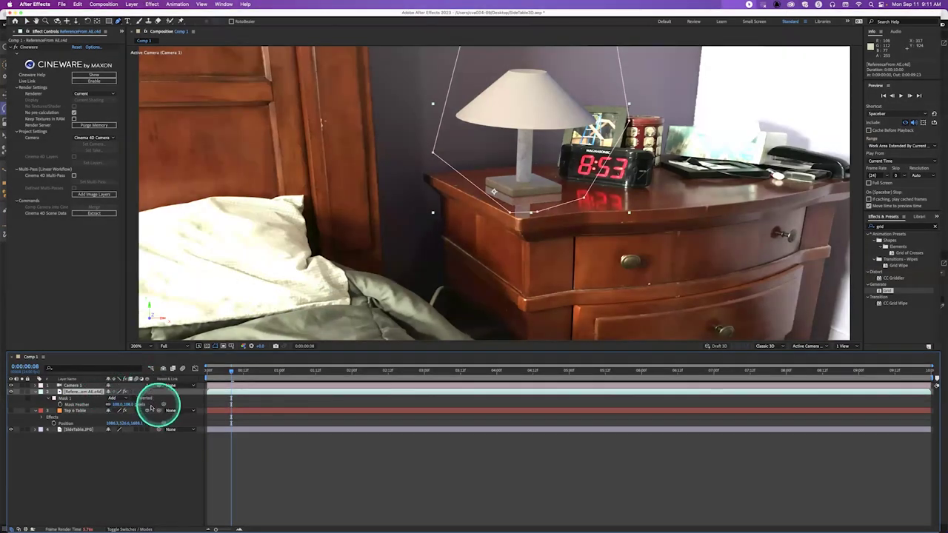
{"action": "left_click", "coordinate": [35, 392]}
{"action": "left_click", "coordinate": [35, 391]}
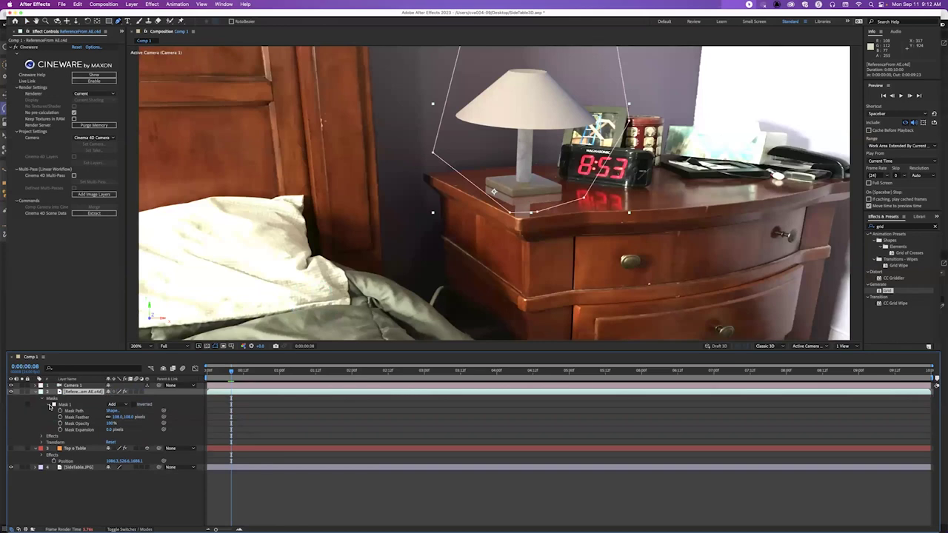
{"action": "left_click", "coordinate": [49, 405]}
{"action": "left_click", "coordinate": [108, 392]}
{"action": "left_click", "coordinate": [66, 404]}
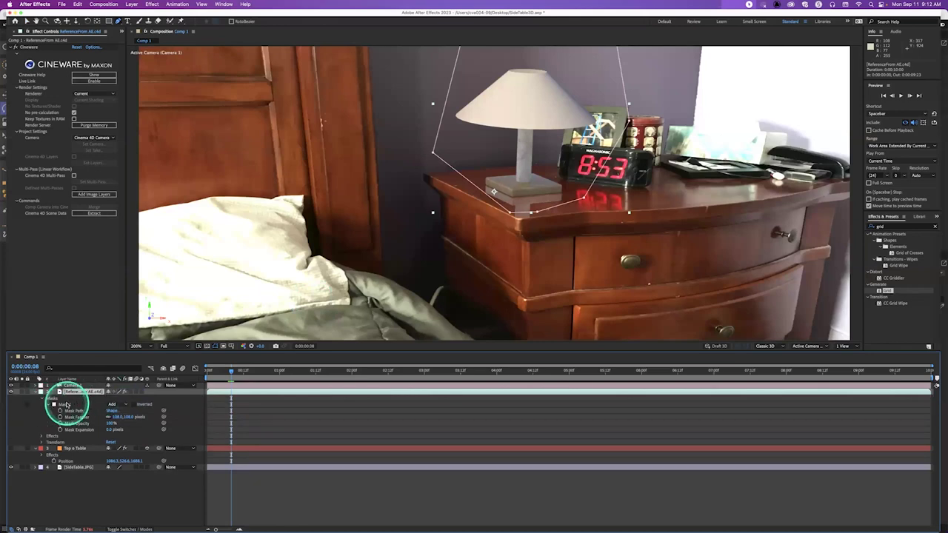
Preview the feathered mask at 0:00:01:00 and delete Mask 1 from the ReferenceFrom AE.c4d layer
{"action": "left_click_drag", "start_coordinate": [275, 372], "coordinate": [280, 370]}
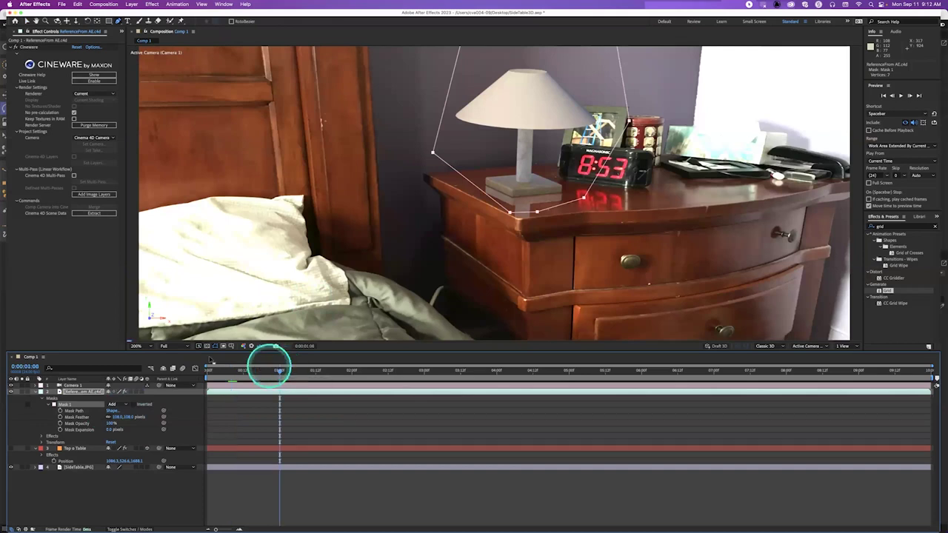
{"action": "left_click", "coordinate": [130, 343]}
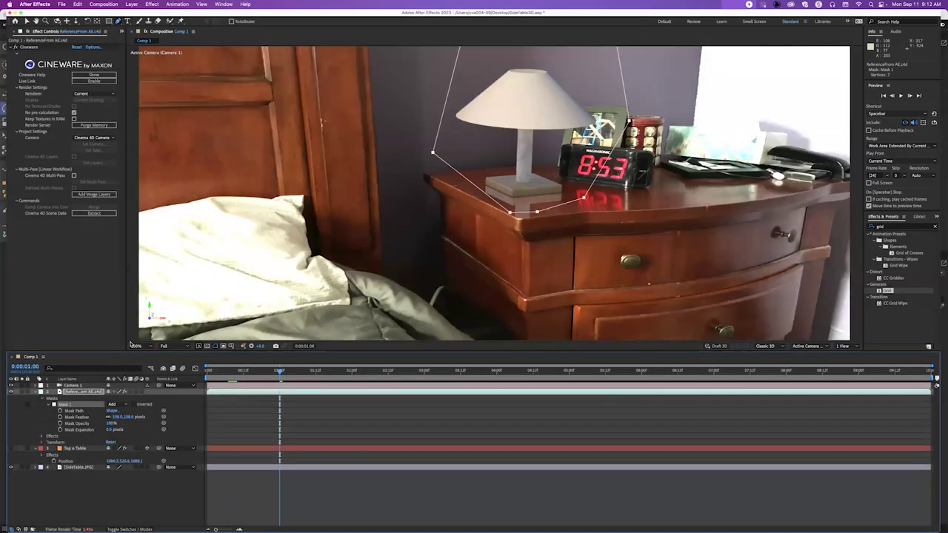
{"action": "left_click_drag", "start_coordinate": [182, 321], "coordinate": [110, 417]}
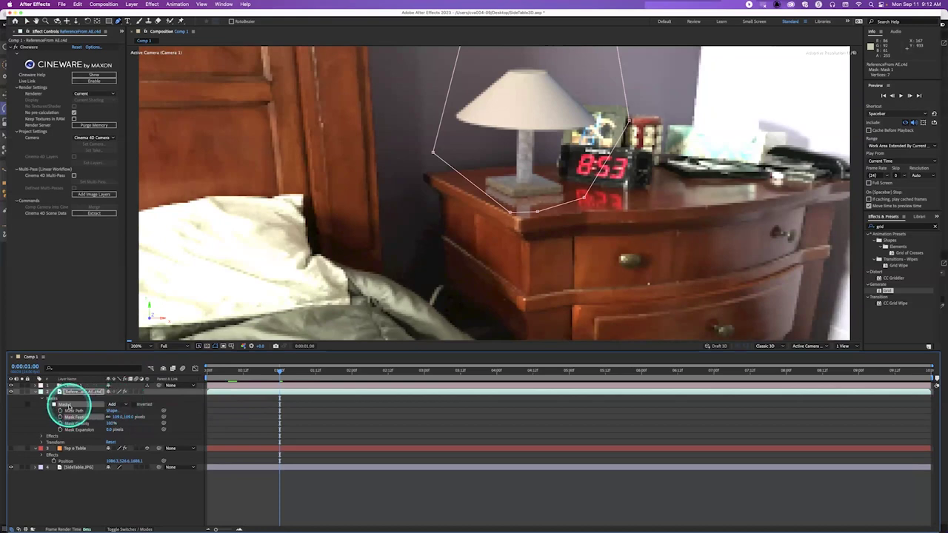
{"action": "key", "text": "Delete"}
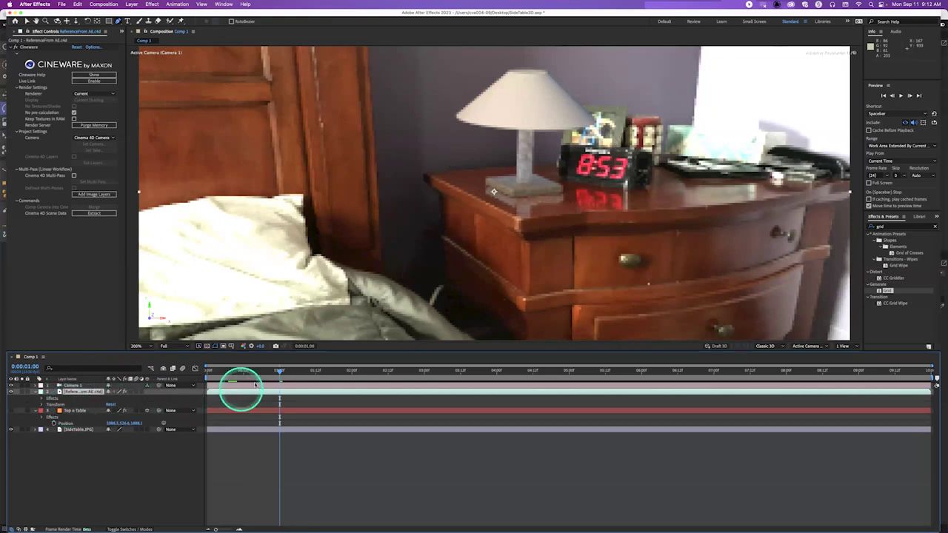
Move the current time to 0:00:01:07 and pre-compose the ReferenceFrom AE.c4d layer, moving all attributes into the new composition
{"action": "left_click_drag", "start_coordinate": [292, 373], "coordinate": [301, 375]}
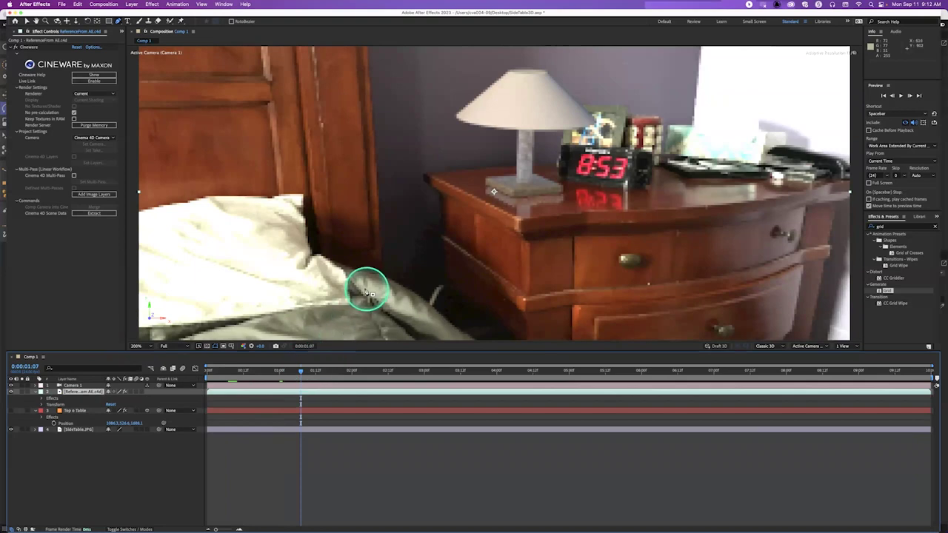
{"action": "scroll", "coordinate": [371, 286], "scroll_direction": "down", "scroll_amount": 3}
{"action": "scroll", "coordinate": [370, 286], "scroll_direction": "up", "scroll_amount": 3}
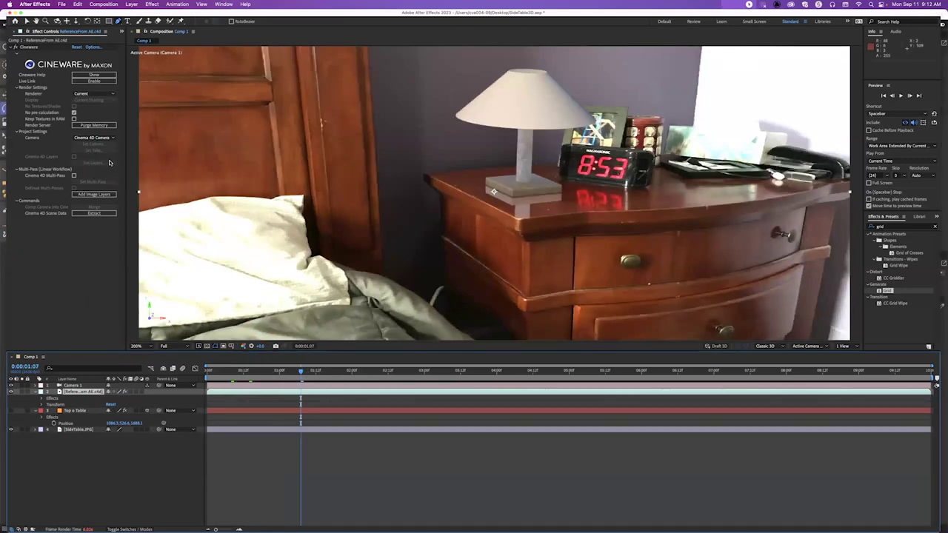
{"action": "left_click", "coordinate": [89, 391]}
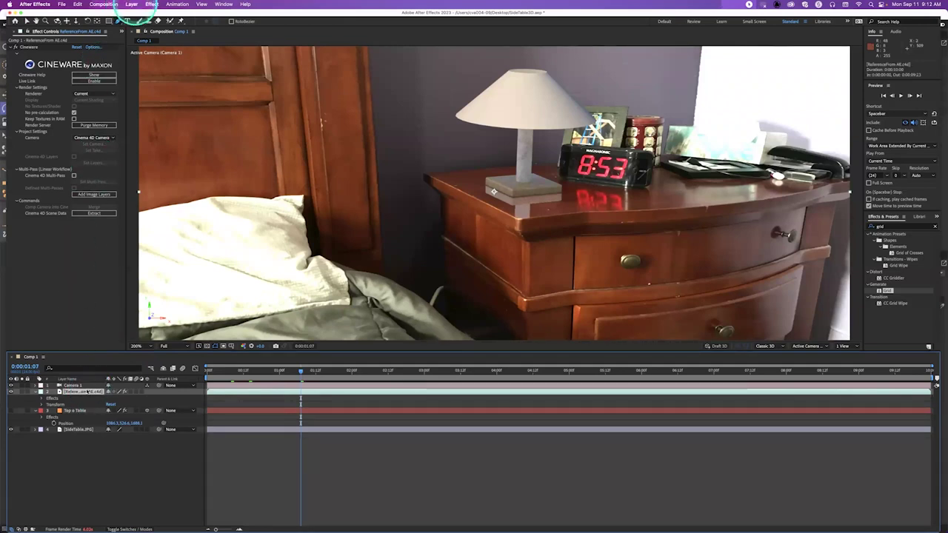
{"action": "left_click", "coordinate": [87, 393]}
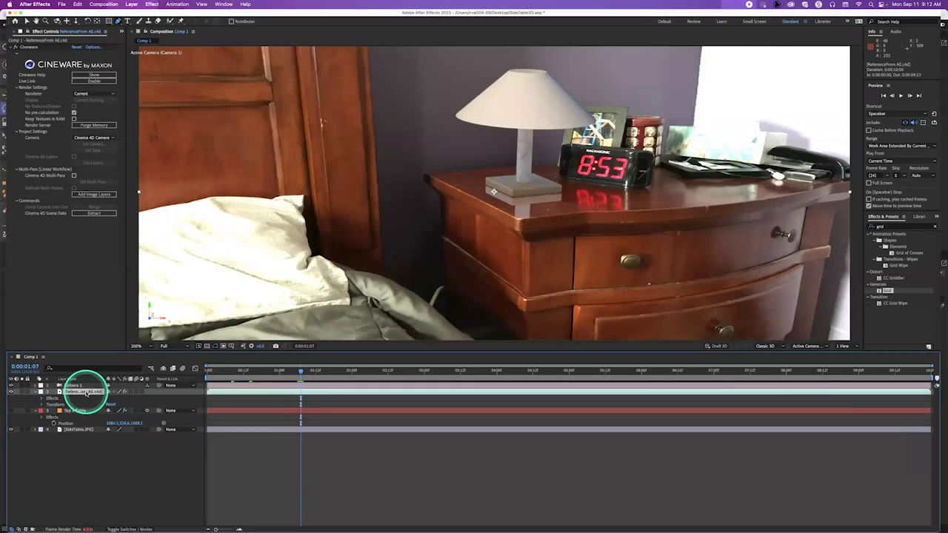
{"action": "key", "text": "super+shift+c"}
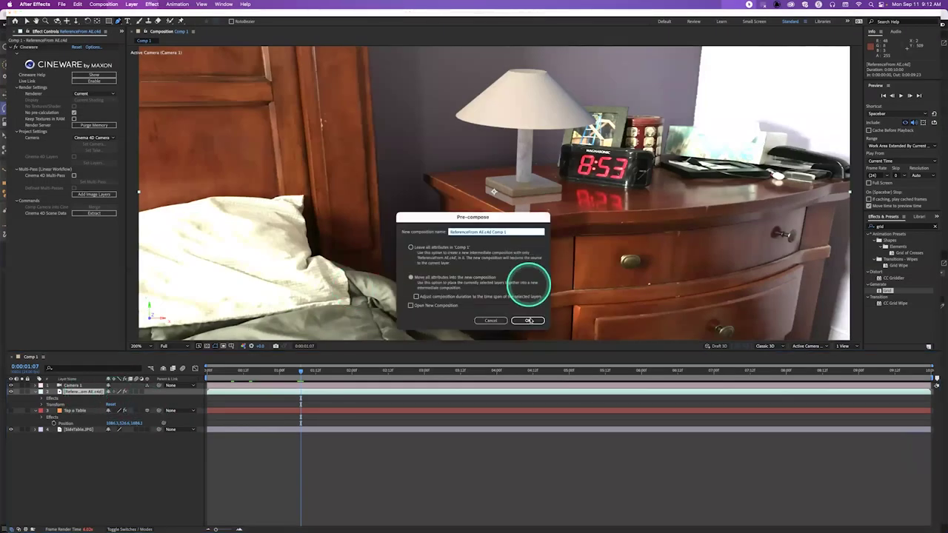
{"action": "left_click", "coordinate": [527, 320]}
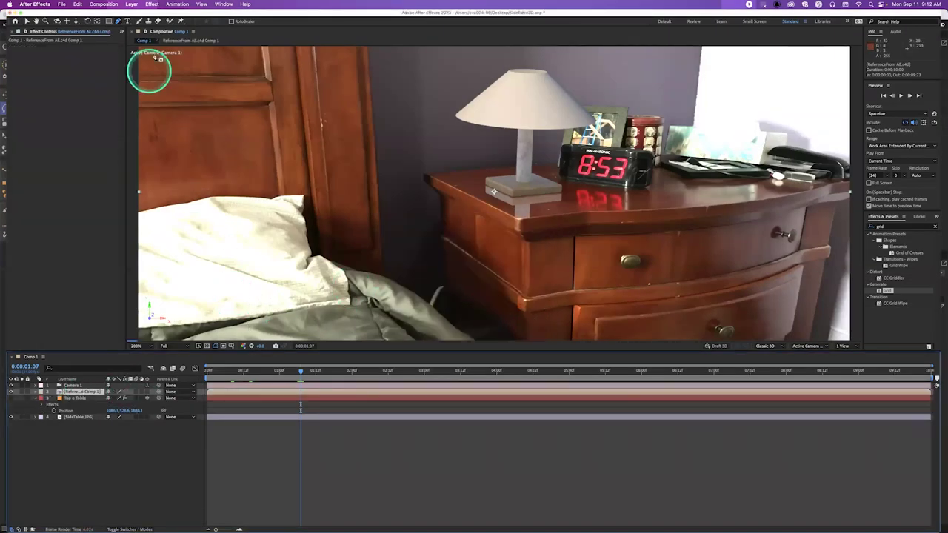
Apply the Curves effect to the pre-composed lamp layer and bend its RGB curve into a gentle S for more contrast
{"action": "left_click", "coordinate": [132, 5]}
{"action": "mouse_move", "coordinate": [152, 5]}
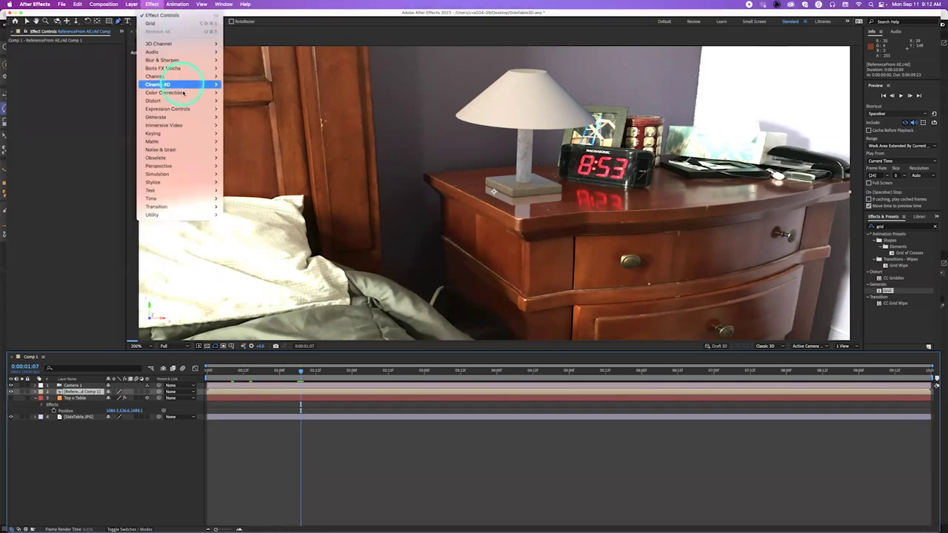
{"action": "mouse_move", "coordinate": [184, 93]}
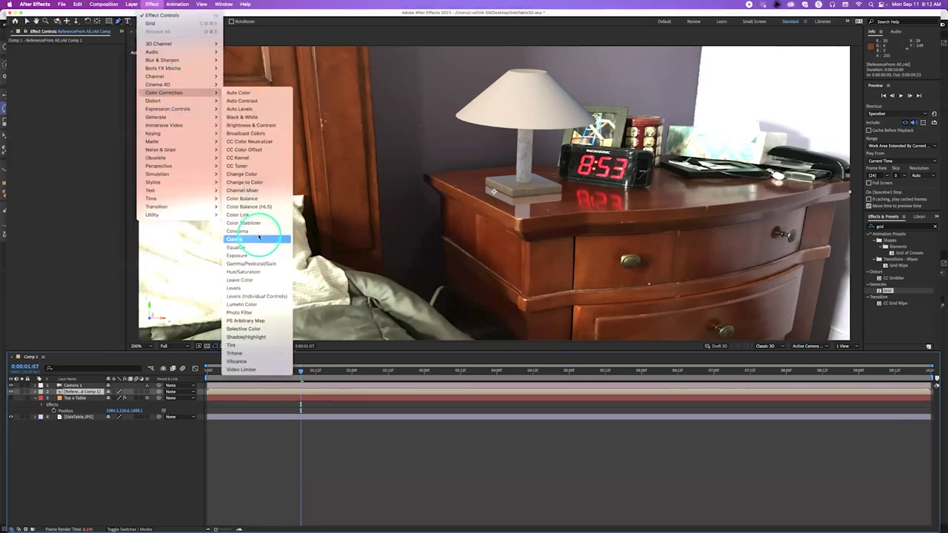
{"action": "left_click", "coordinate": [128, 130]}
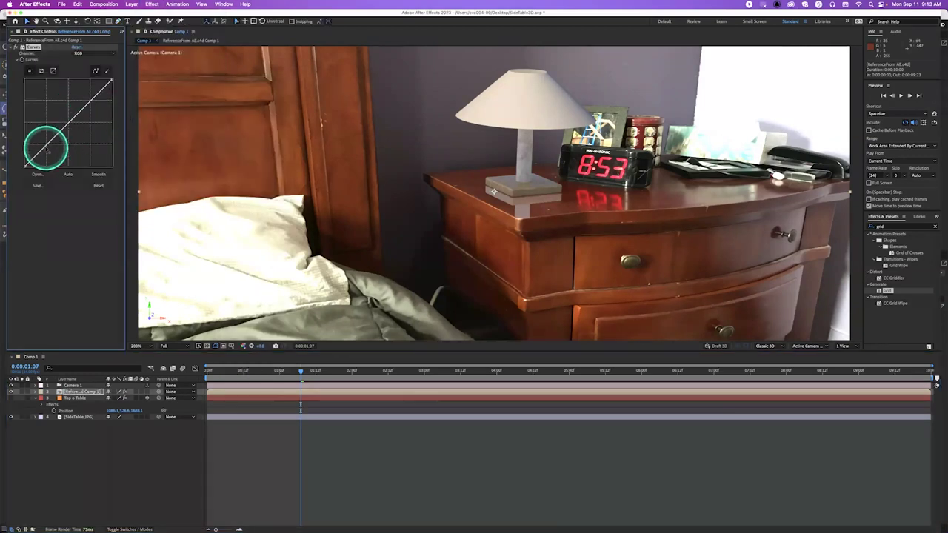
{"action": "left_click_drag", "start_coordinate": [46, 149], "coordinate": [77, 140]}
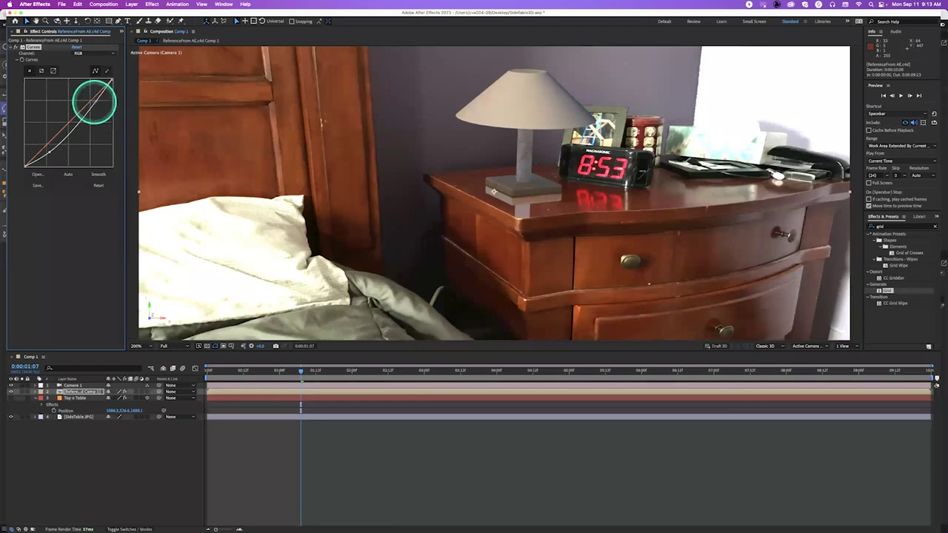
{"action": "left_click_drag", "start_coordinate": [94, 102], "coordinate": [93, 108]}
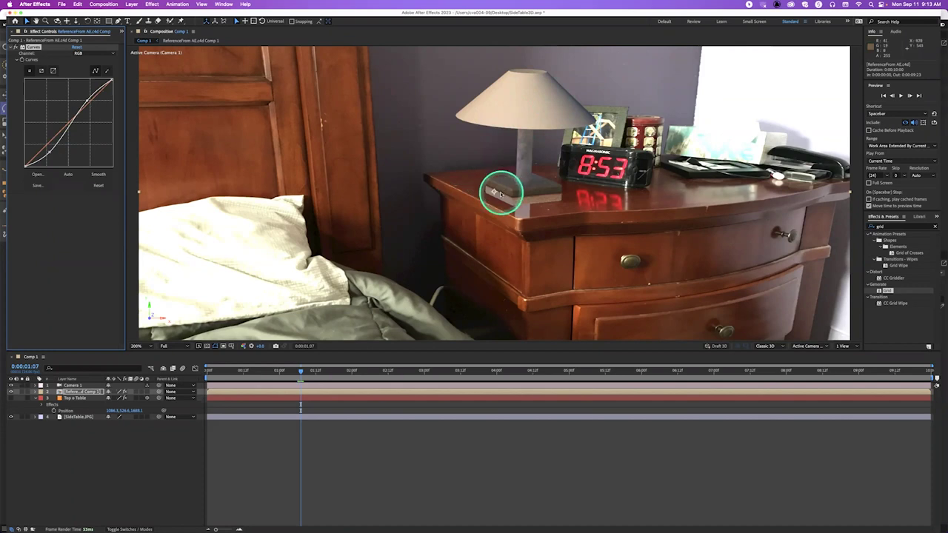
Draw a closed six-point Pen mask around the lamp on the pre-composed layer, crossing the tabletop reflection just below its base
{"action": "scroll", "coordinate": [502, 191], "scroll_direction": "down", "scroll_amount": 2}
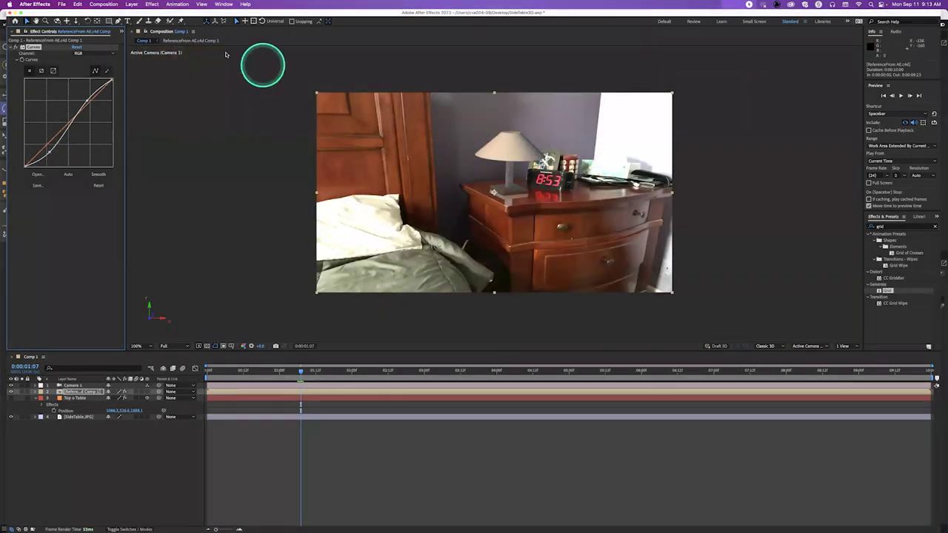
{"action": "left_click", "coordinate": [118, 21]}
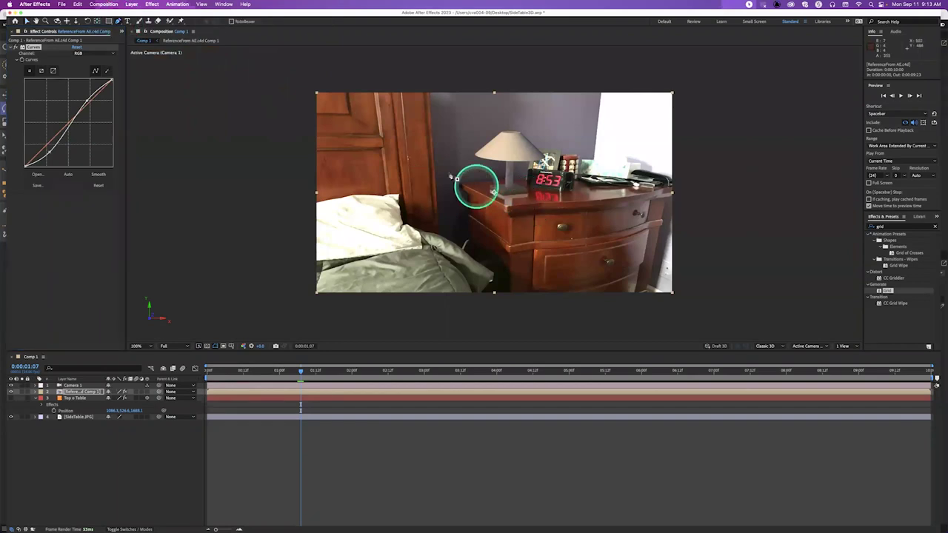
{"action": "left_click", "coordinate": [454, 162]}
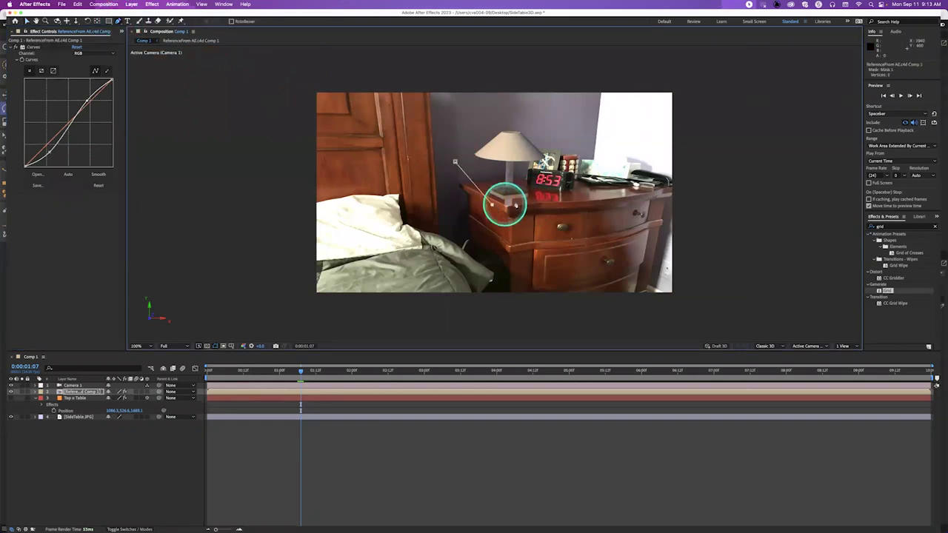
{"action": "left_click_drag", "start_coordinate": [527, 204], "coordinate": [561, 202]}
{"action": "left_click", "coordinate": [560, 199]}
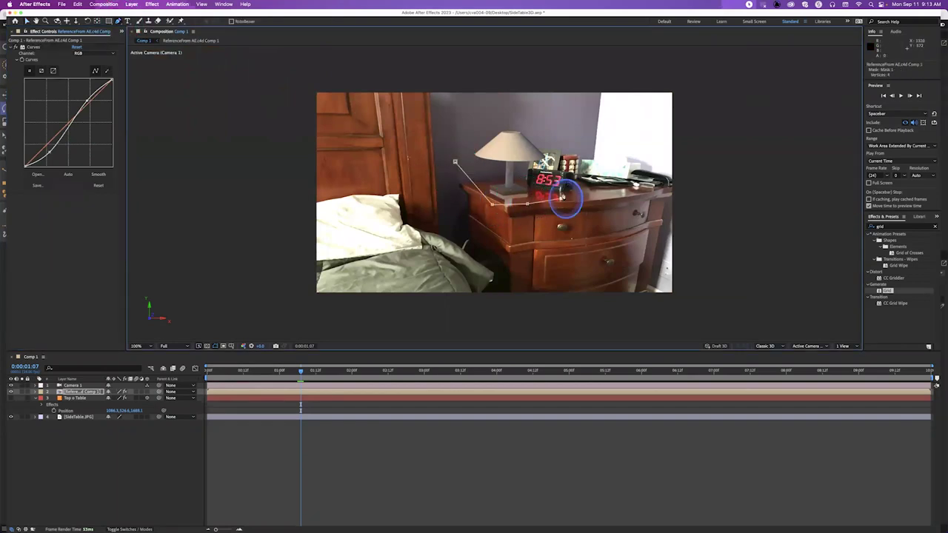
{"action": "left_click", "coordinate": [560, 124]}
{"action": "left_click", "coordinate": [514, 108]}
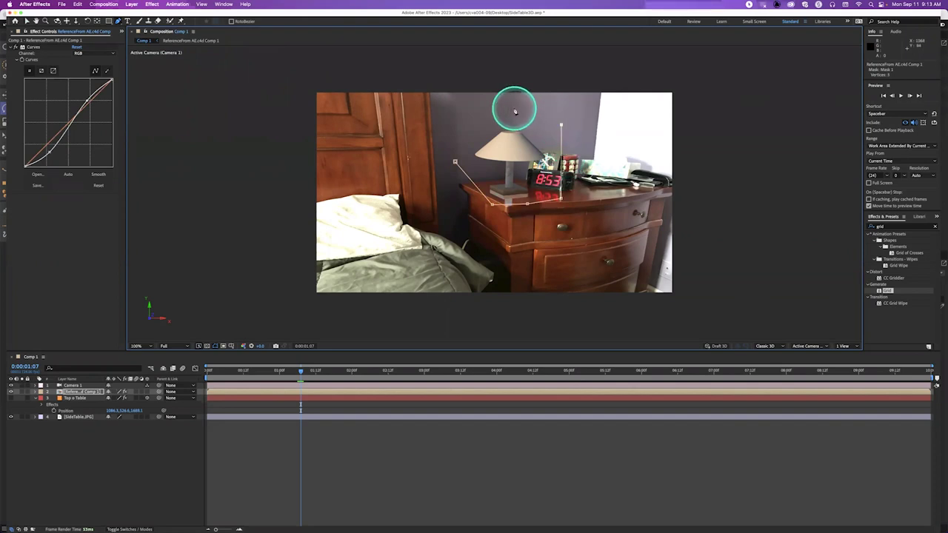
{"action": "left_click", "coordinate": [455, 162]}
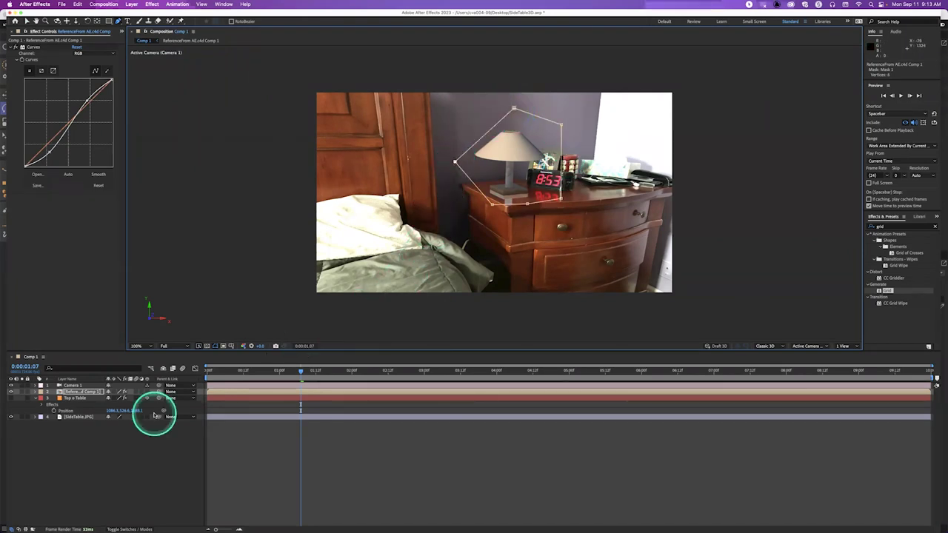
Feather the lamp layer's Mask 1 and move its lower-left vertex slightly upward along the tabletop edge
{"action": "key", "text": "f"}
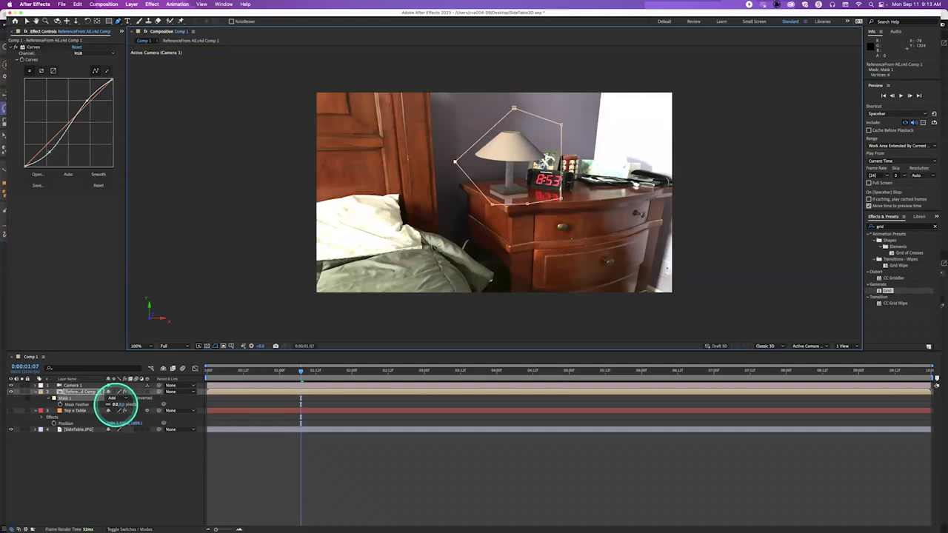
{"action": "left_click_drag", "start_coordinate": [116, 405], "coordinate": [136, 404]}
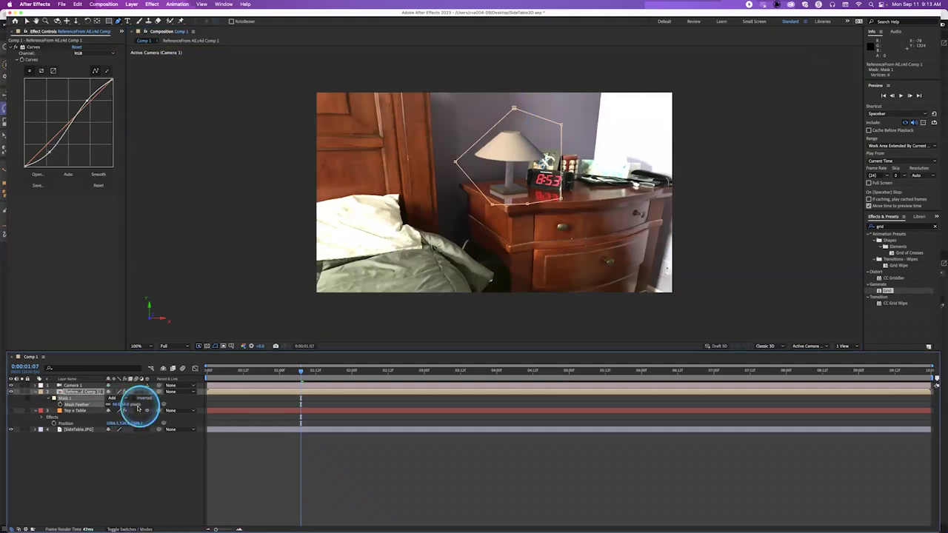
{"action": "left_click", "coordinate": [142, 465]}
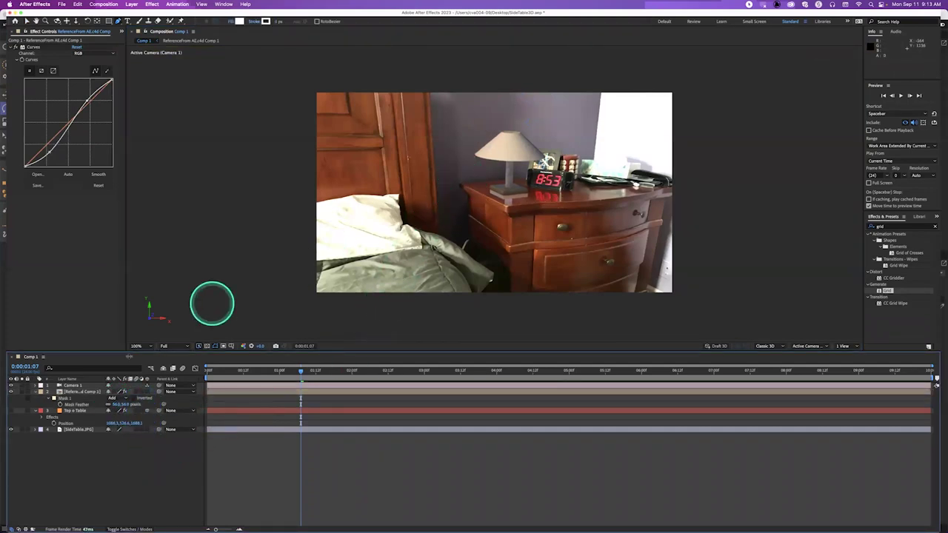
{"action": "left_click", "coordinate": [78, 391]}
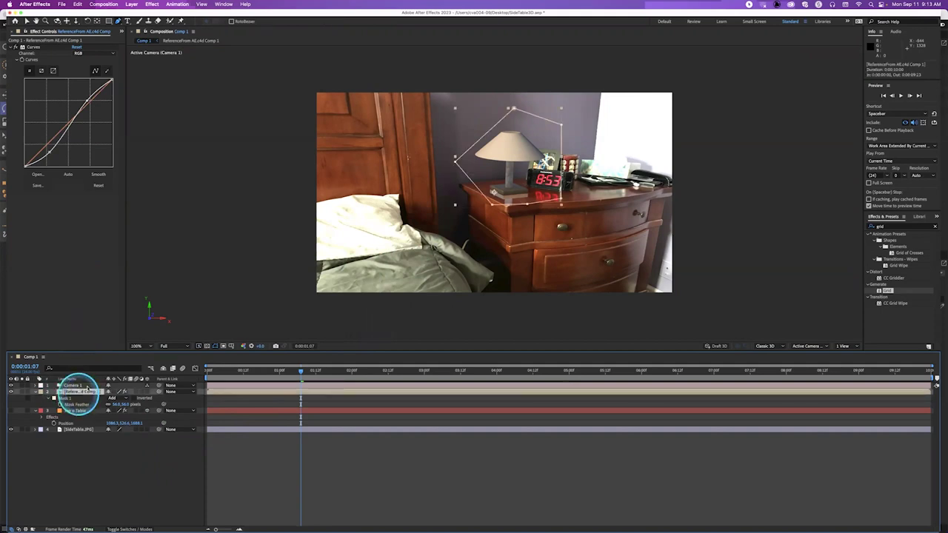
{"action": "left_click", "coordinate": [493, 204]}
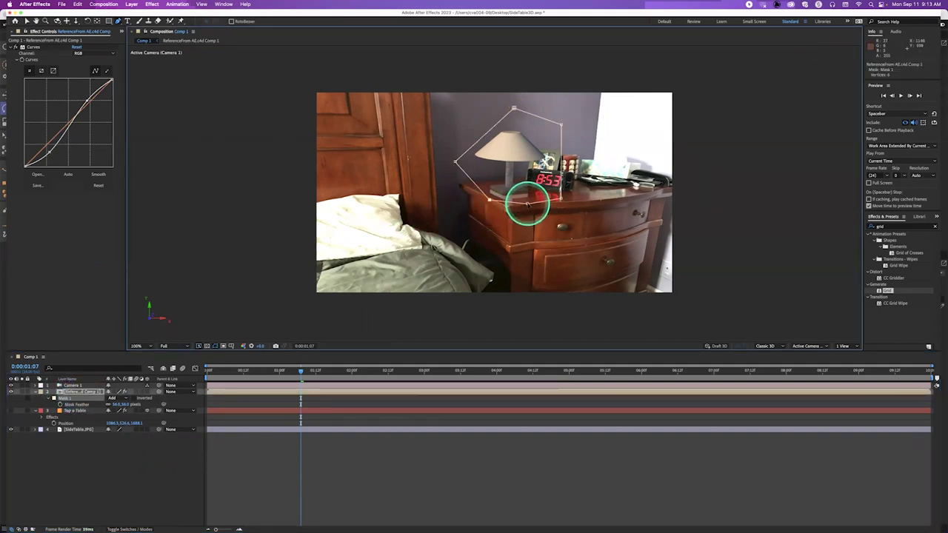
{"action": "scroll", "coordinate": [495, 225], "scroll_direction": "up", "scroll_amount": 4}
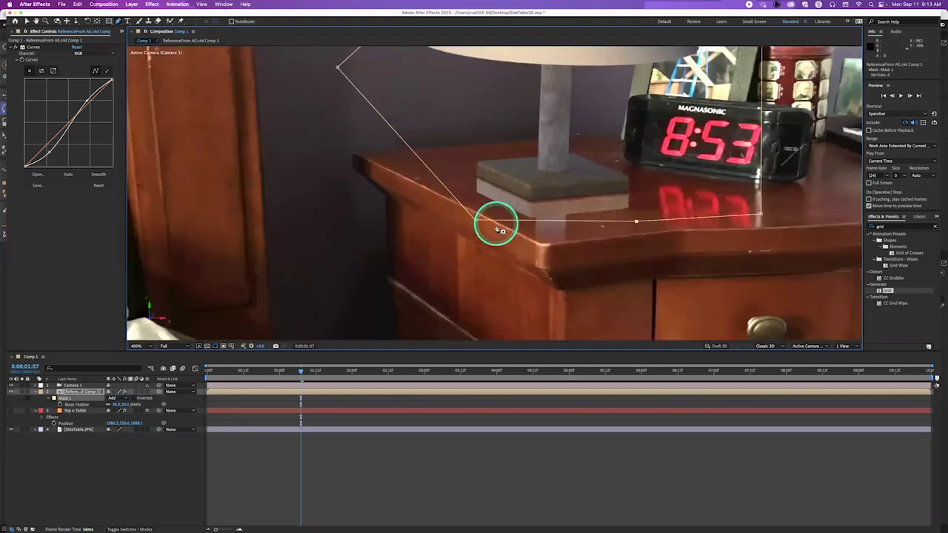
{"action": "scroll", "coordinate": [489, 258], "scroll_direction": "down", "scroll_amount": 2}
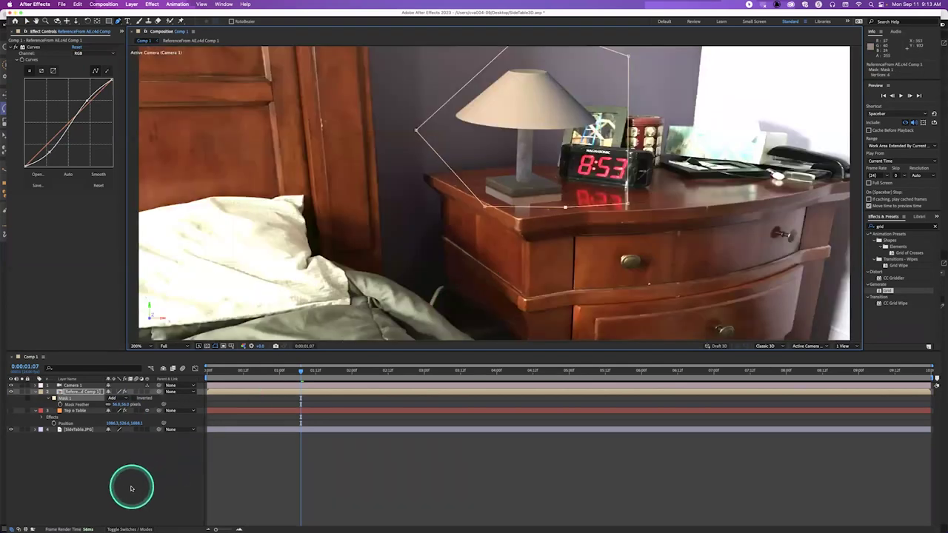
{"action": "left_click", "coordinate": [131, 488]}
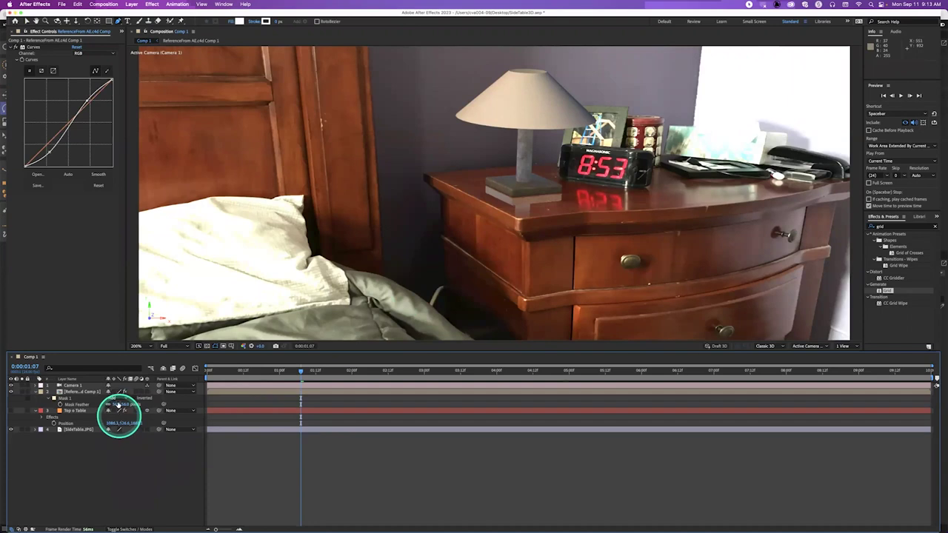
Set Mask 1's feather to 25 pixels on the pre-composed lamp layer
{"action": "left_click", "coordinate": [101, 404]}
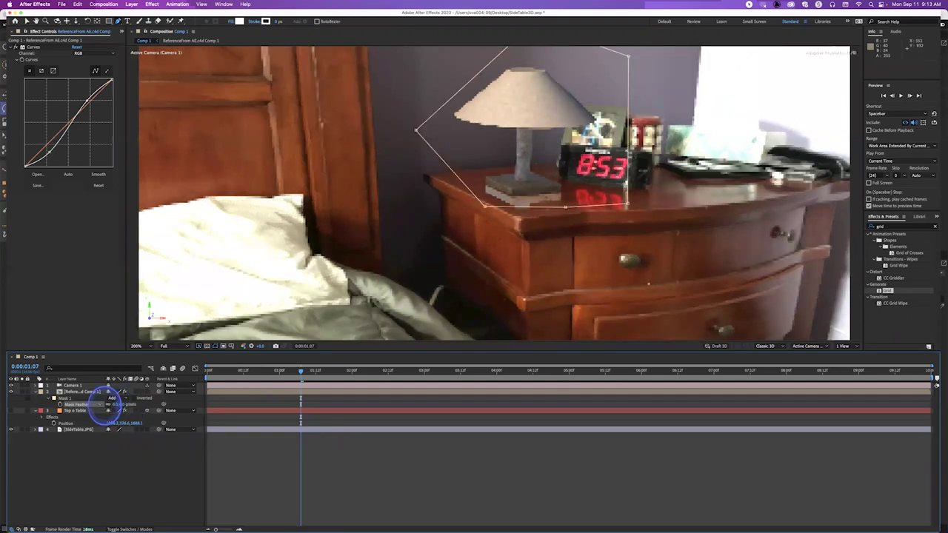
{"action": "left_click_drag", "start_coordinate": [108, 403], "coordinate": [111, 404]}
{"action": "left_click", "coordinate": [108, 454]}
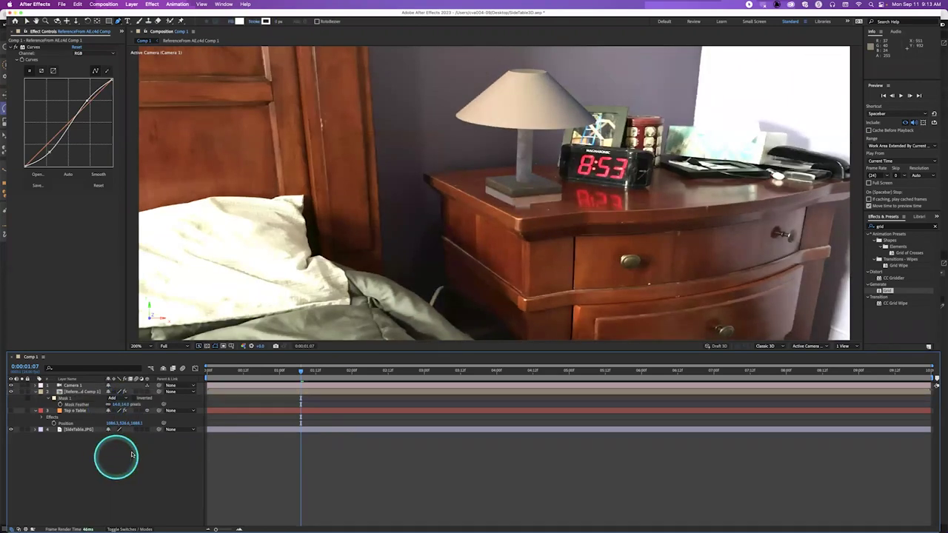
{"action": "left_click", "coordinate": [127, 404]}
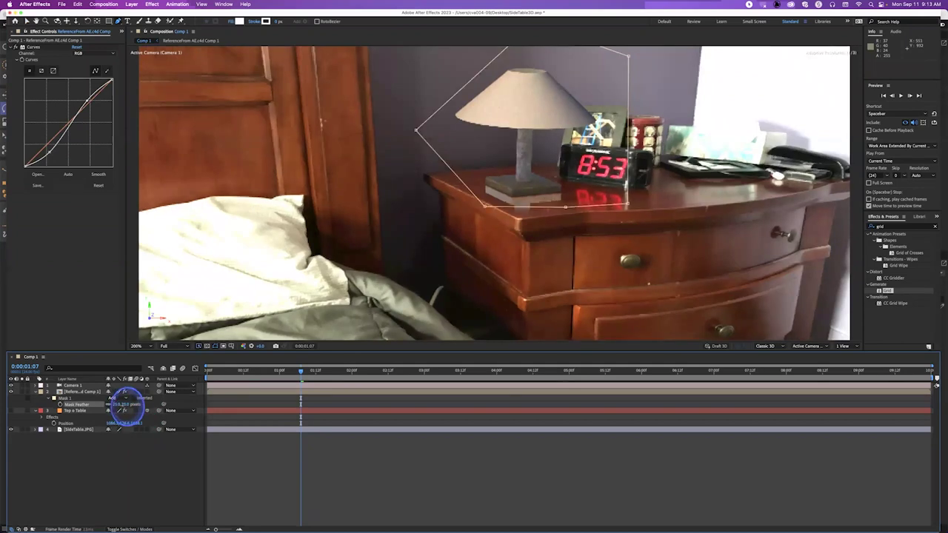
{"action": "left_click", "coordinate": [144, 474]}
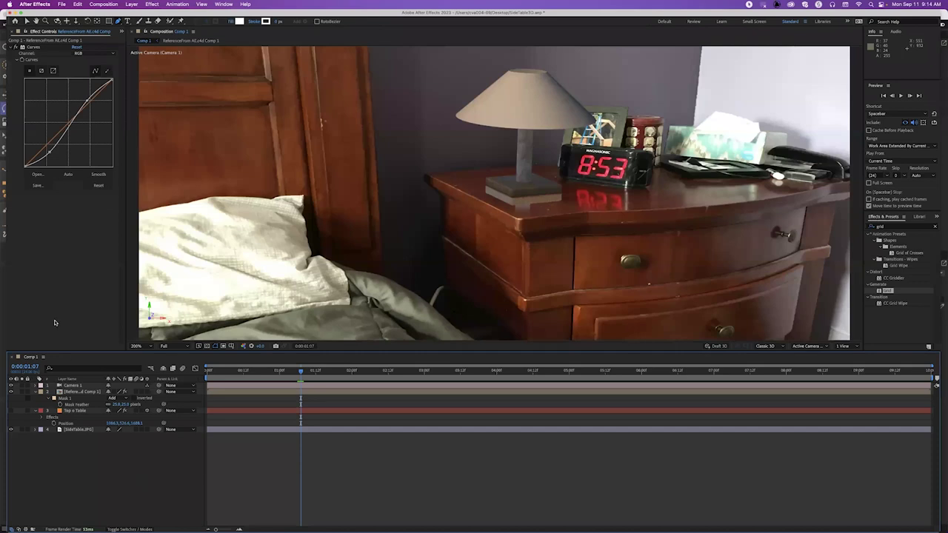
Delete the pre-composed lamp layer from Comp 1
{"action": "mouse_move", "coordinate": [54, 323]}
{"action": "left_mouse_down"}
{"action": "mouse_move", "coordinate": [29, 282]}
{"action": "mouse_move", "coordinate": [552, 166]}
{"action": "mouse_move", "coordinate": [501, 169]}
{"action": "mouse_move", "coordinate": [87, 393]}
{"action": "left_mouse_up"}
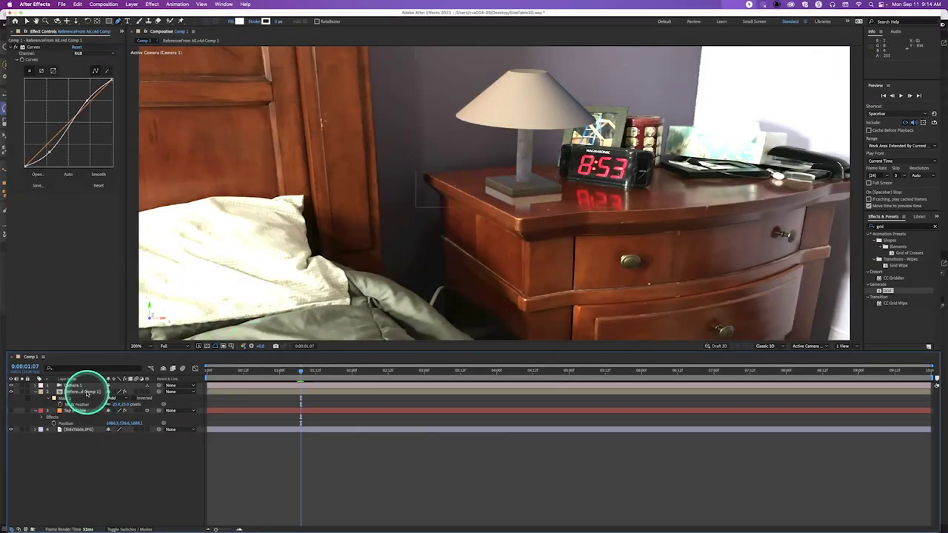
{"action": "left_click", "coordinate": [87, 392]}
{"action": "key", "text": "Delete"}
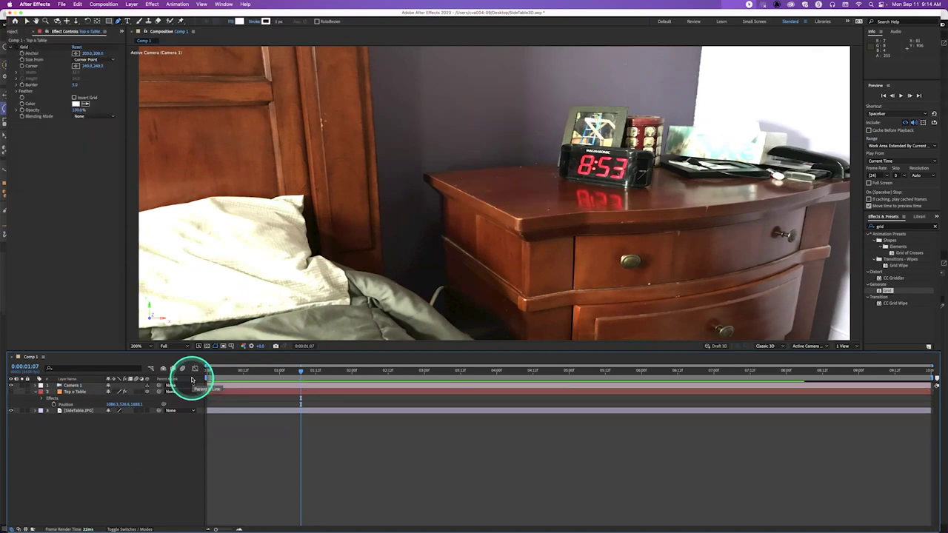
View the lamp scene in Cinema 4D, return to After Effects and undo the lamp layer's deletion
{"action": "key", "text": "super+Tab"}
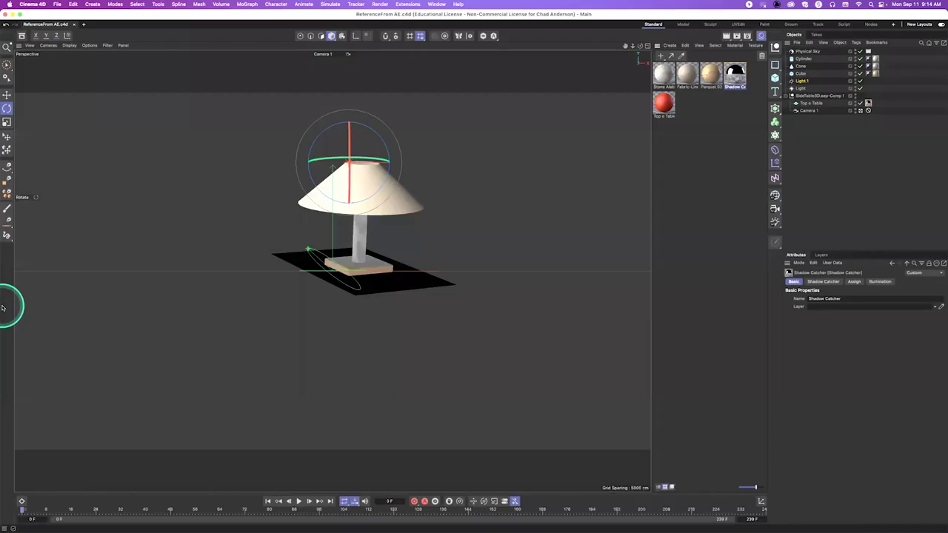
{"action": "left_click", "coordinate": [370, 152]}
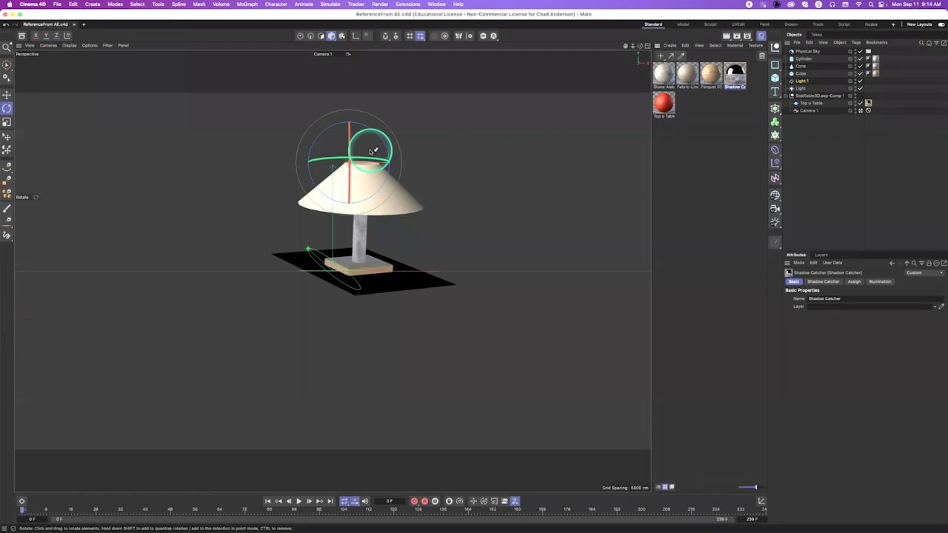
{"action": "key", "text": "super+Tab"}
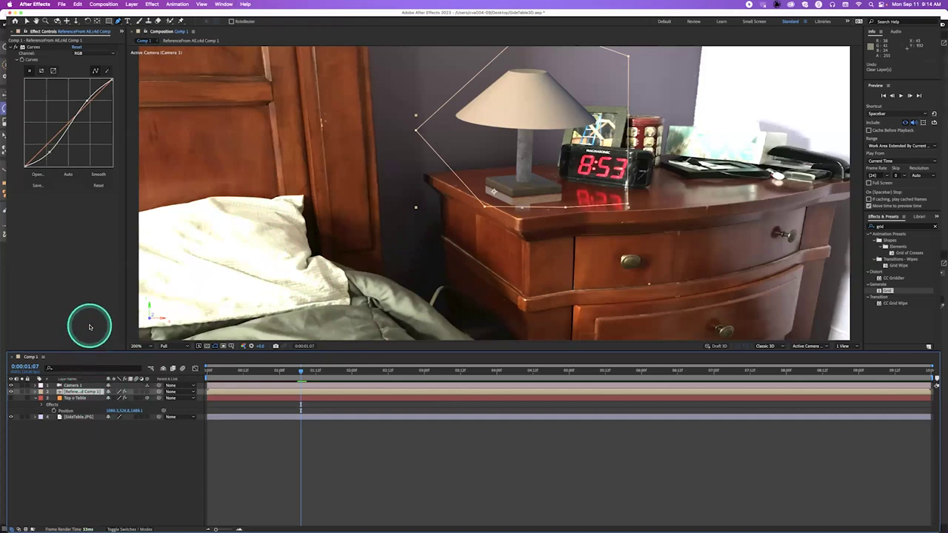
Create a 1920x1080, 24 fps, 10-second composition and add a new Cinema 4D file layer saved on the Desktop as GiantRobot.c4d
{"action": "key", "text": "super+n"}
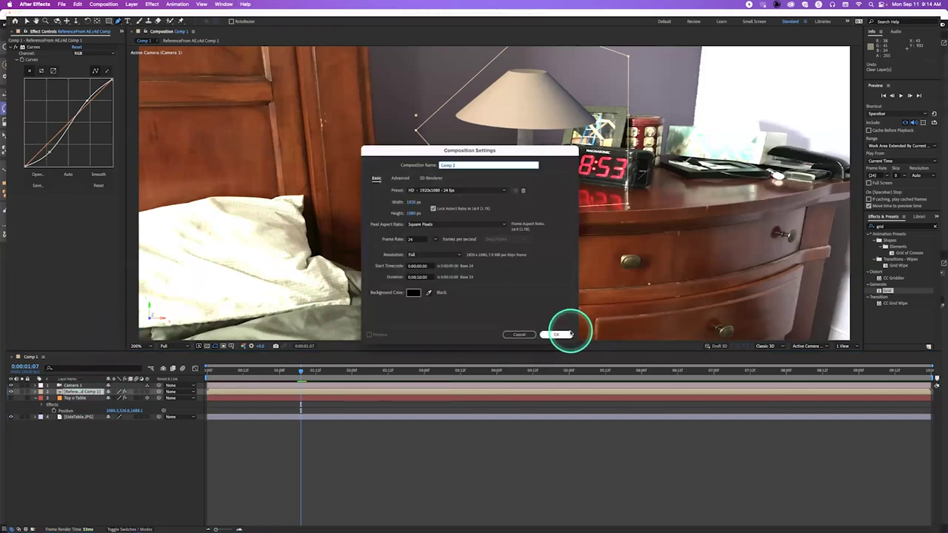
{"action": "left_click", "coordinate": [557, 334]}
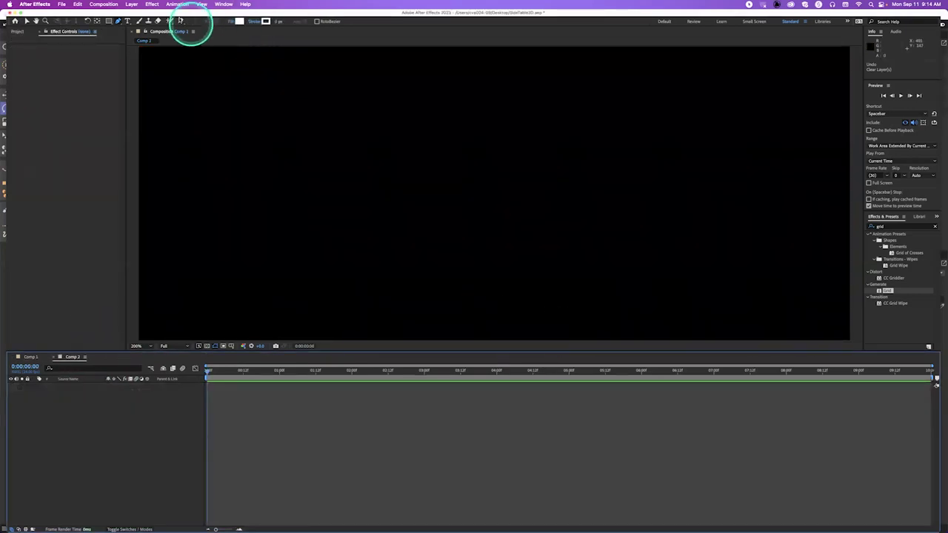
{"action": "left_click", "coordinate": [152, 4]}
{"action": "mouse_move", "coordinate": [131, 3]}
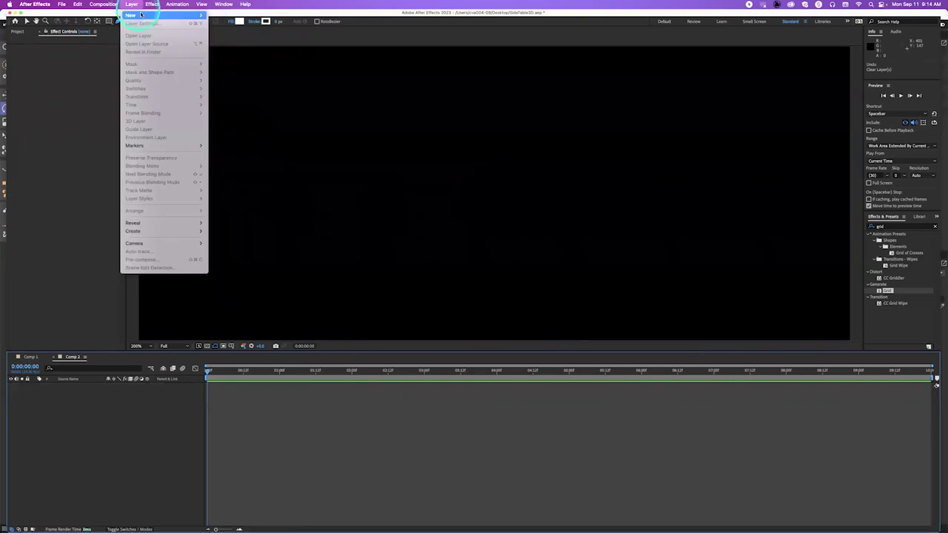
{"action": "left_click", "coordinate": [275, 97]}
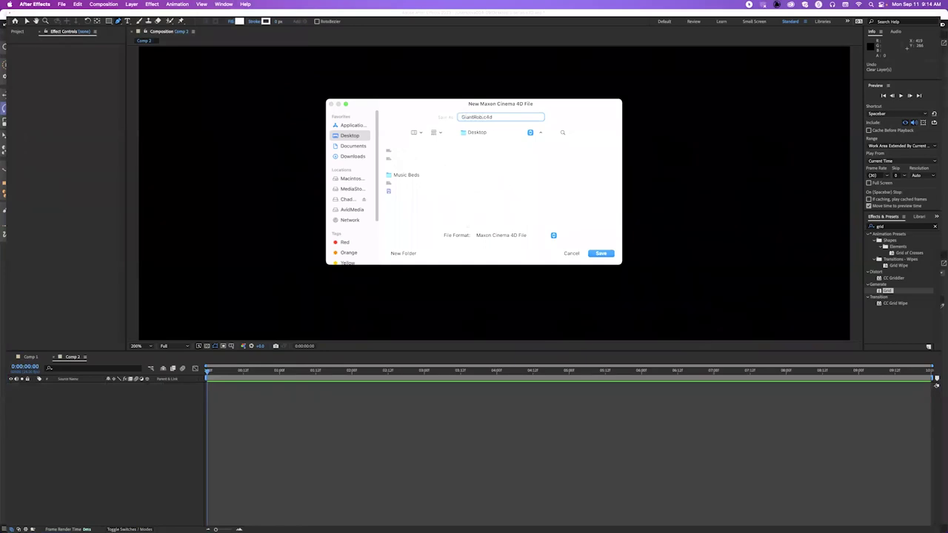
{"action": "left_click", "coordinate": [600, 253]}
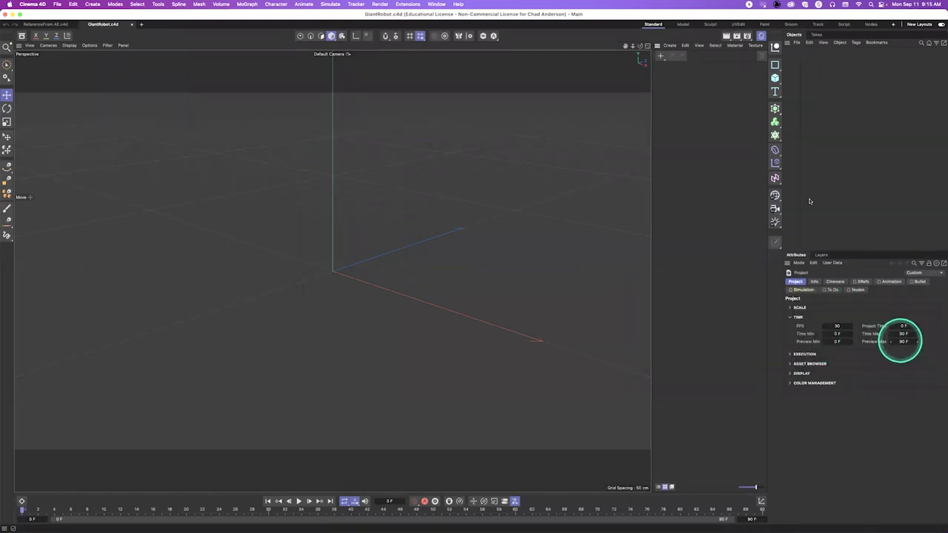
Hide the materials area in the GiantRobot.c4d project and open the render settings over the viewport
{"action": "left_click", "coordinate": [760, 35]}
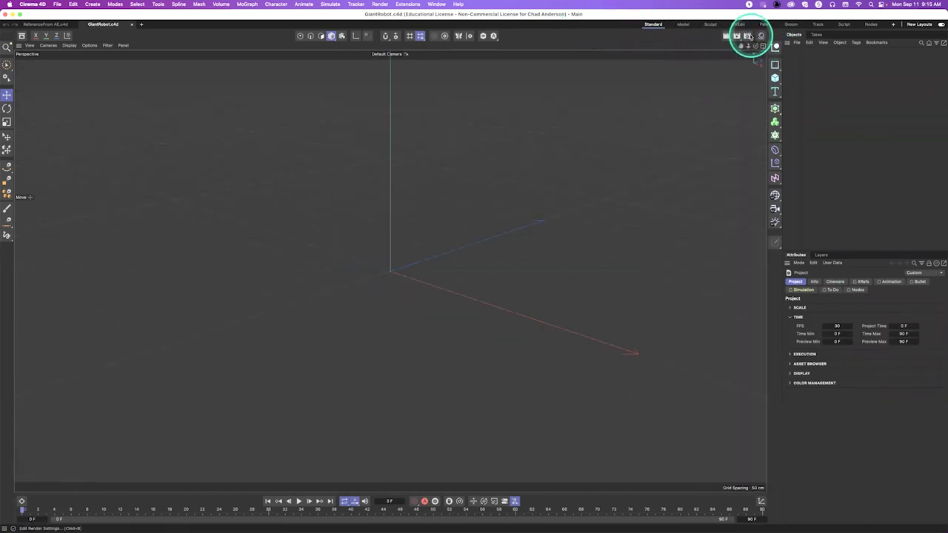
{"action": "left_click", "coordinate": [748, 36]}
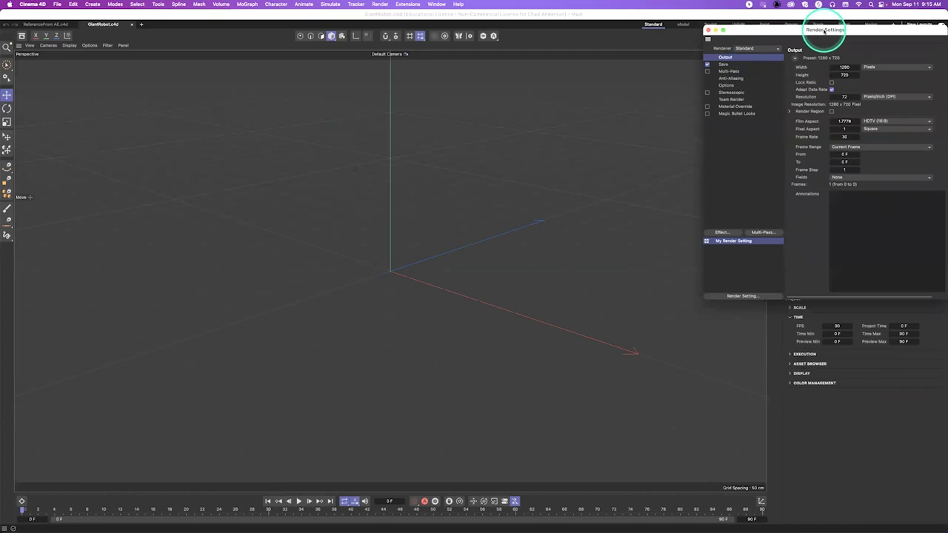
{"action": "left_click_drag", "start_coordinate": [825, 30], "coordinate": [594, 77]}
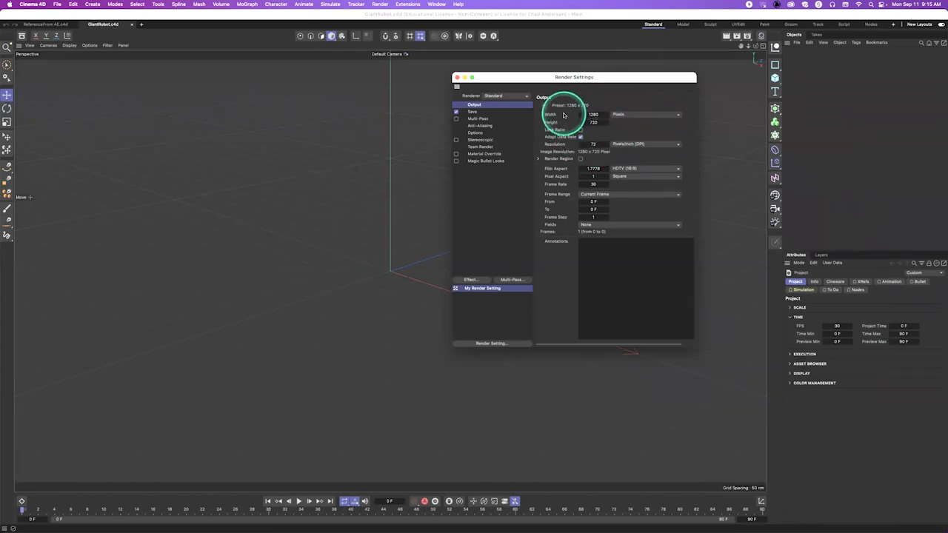
Switch to After Effects and inspect the GiantRobot.c4d item's frame size, frame rate and duration in the project
{"action": "key", "text": "super+Tab"}
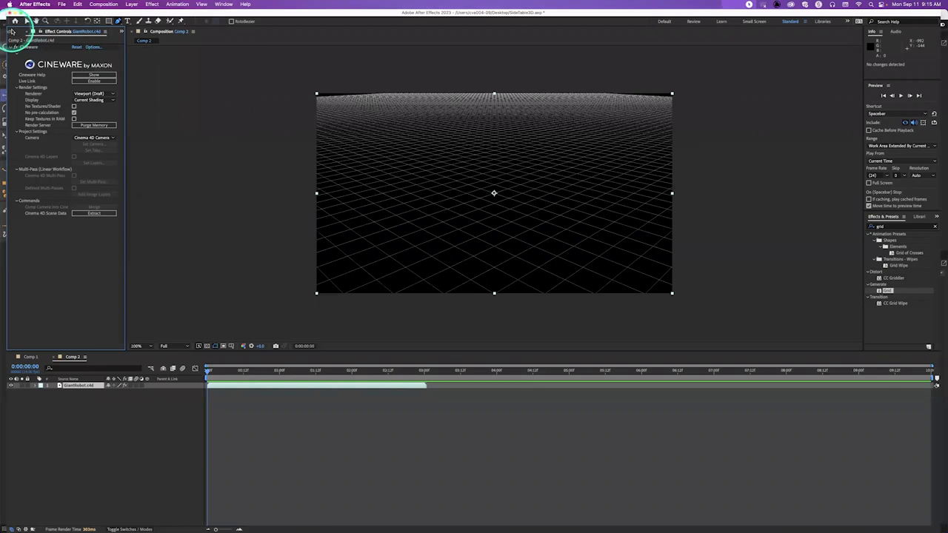
{"action": "left_click", "coordinate": [14, 32]}
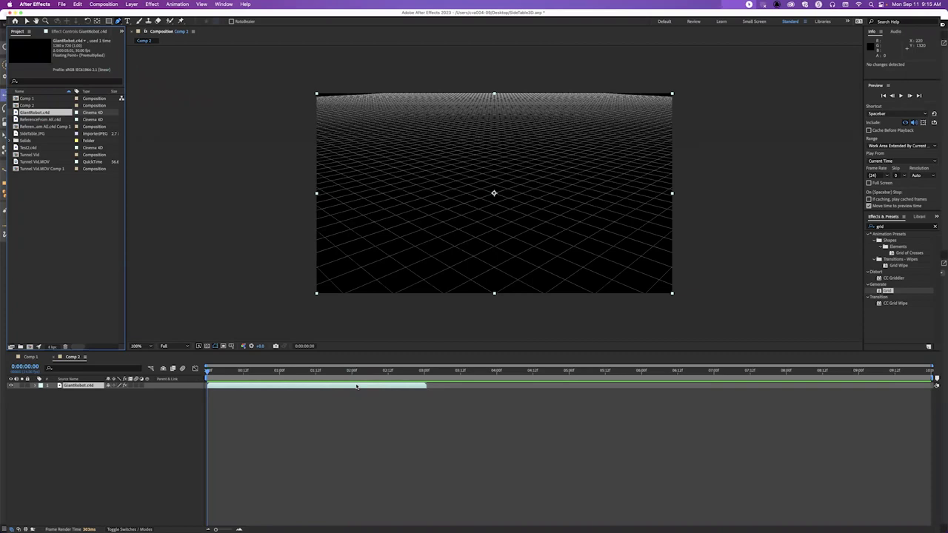
Switch to Cinema 4D, apply the HDTV 1080 24 film/video output preset and close the render settings
{"action": "key", "text": "super+Tab"}
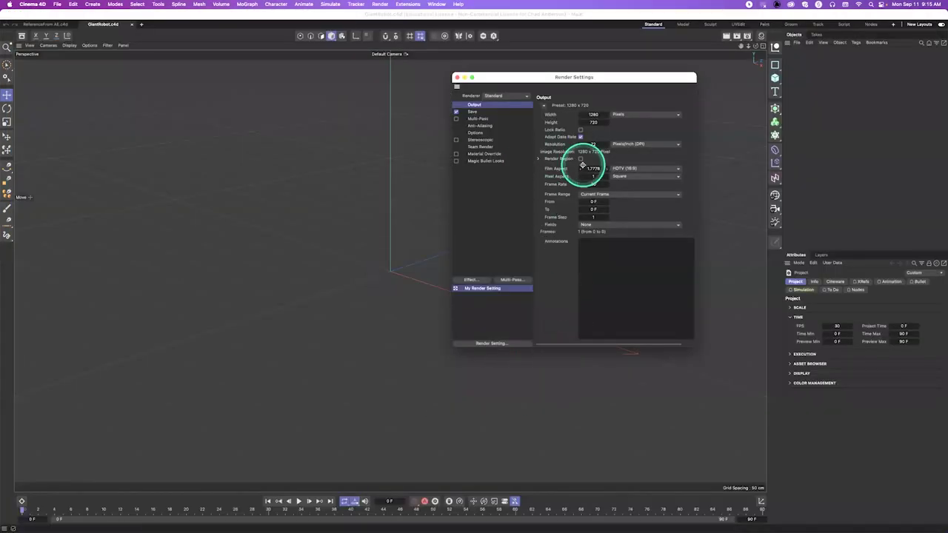
{"action": "left_click", "coordinate": [545, 105]}
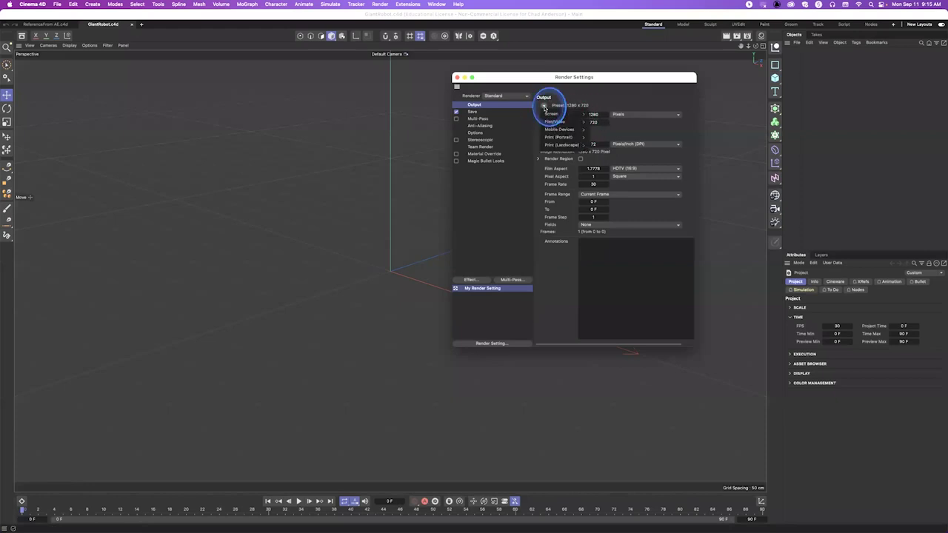
{"action": "mouse_move", "coordinate": [552, 132]}
{"action": "mouse_move", "coordinate": [553, 123]}
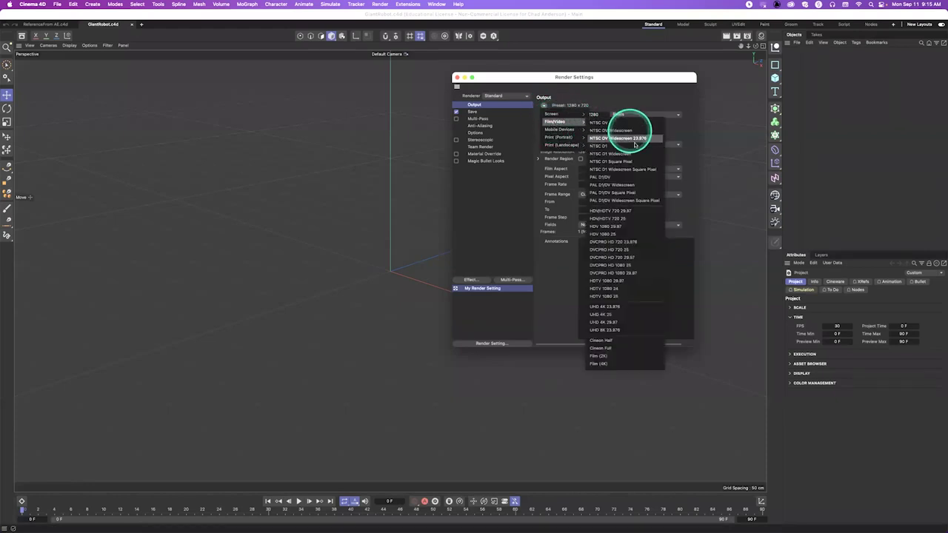
{"action": "left_click", "coordinate": [609, 288]}
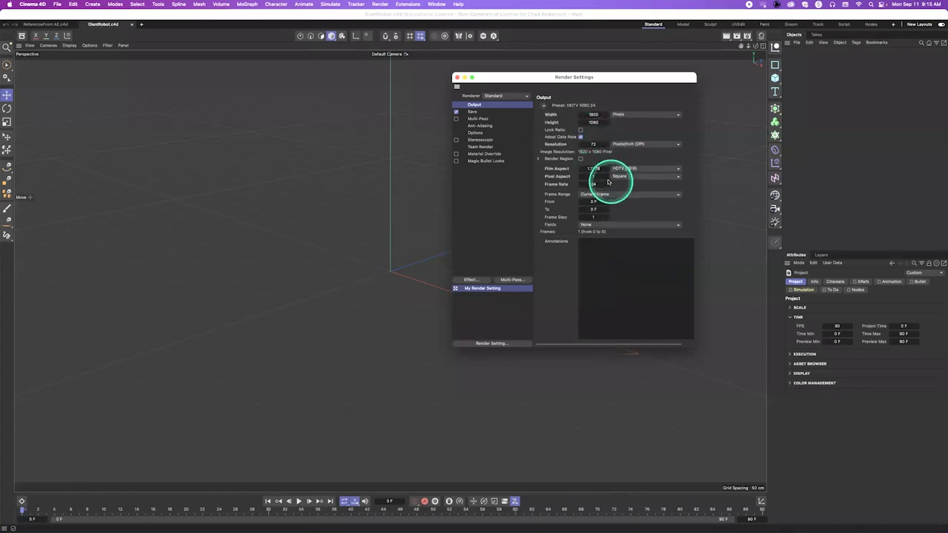
{"action": "left_click", "coordinate": [456, 77]}
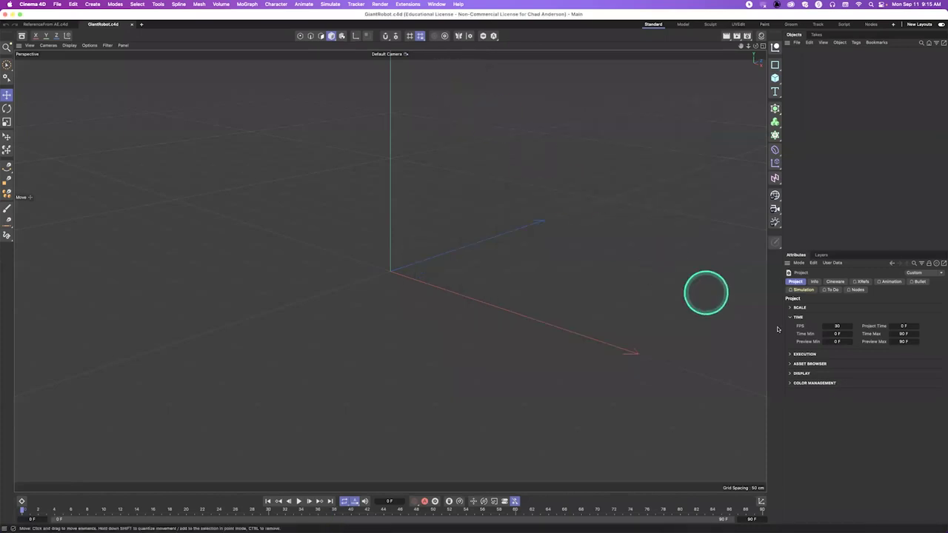
Set the project's frame rate to 24 FPS and its maximum time to 239 F, then save GiantRobot.c4d
{"action": "double_click", "coordinate": [837, 326]}
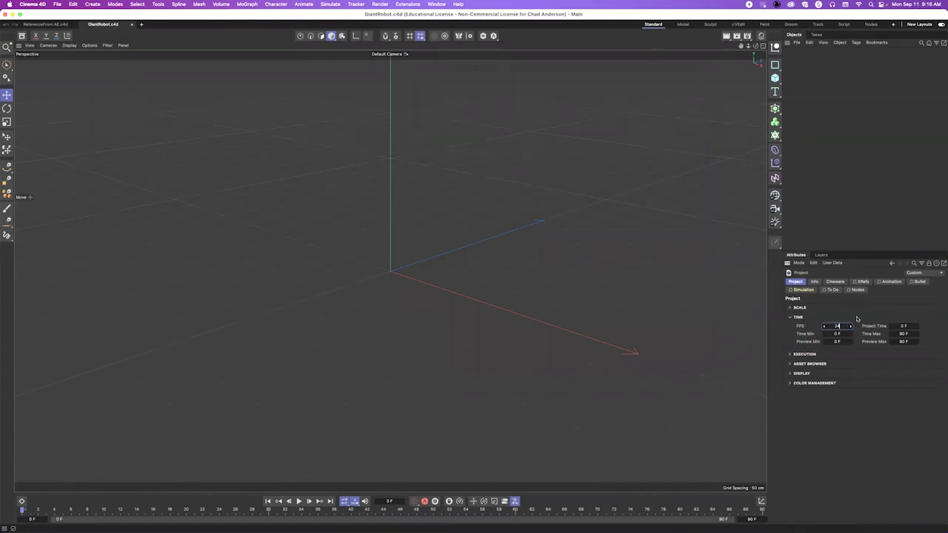
{"action": "left_click", "coordinate": [865, 318]}
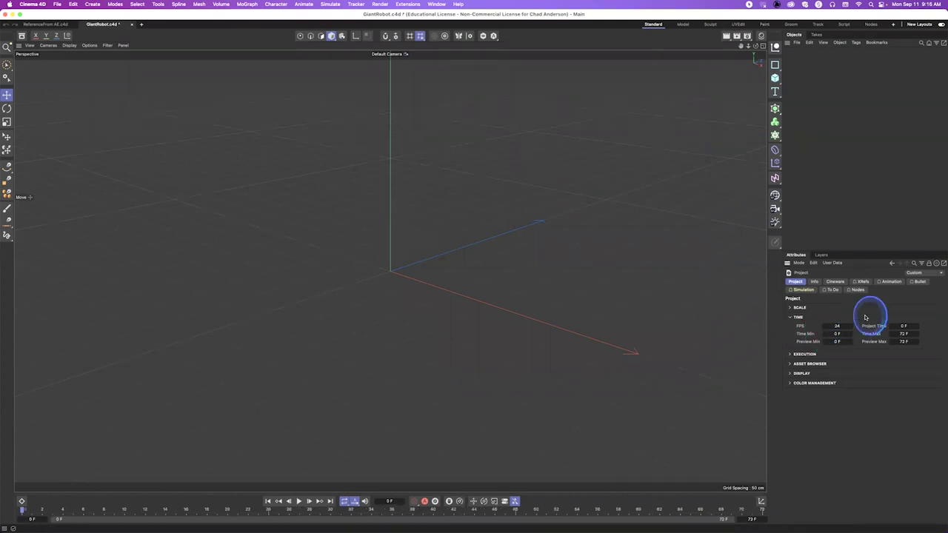
{"action": "left_click", "coordinate": [905, 334]}
{"action": "type", "text": "239"}
{"action": "key", "text": "Return"}
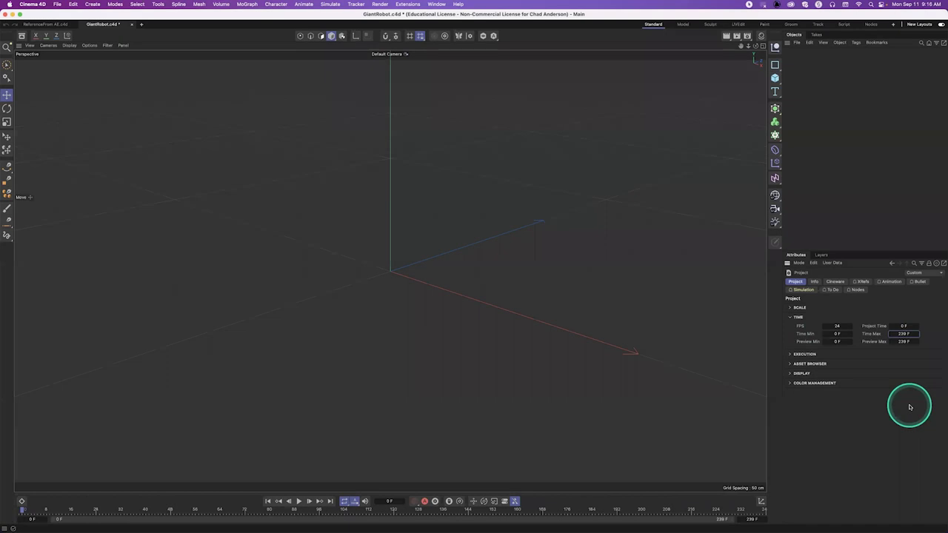
{"action": "key", "text": "super+s"}
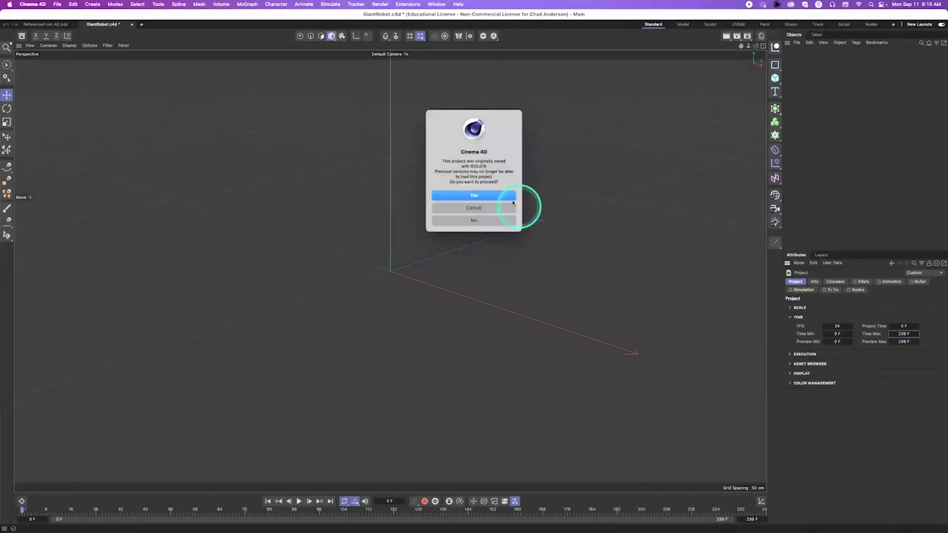
{"action": "left_click", "coordinate": [496, 196]}
Switch to After Effects, extend the GiantRobot.c4d layer to the composition's end and place Orange Solid 1 left of centre in the frame
{"action": "key", "text": "super+Tab"}
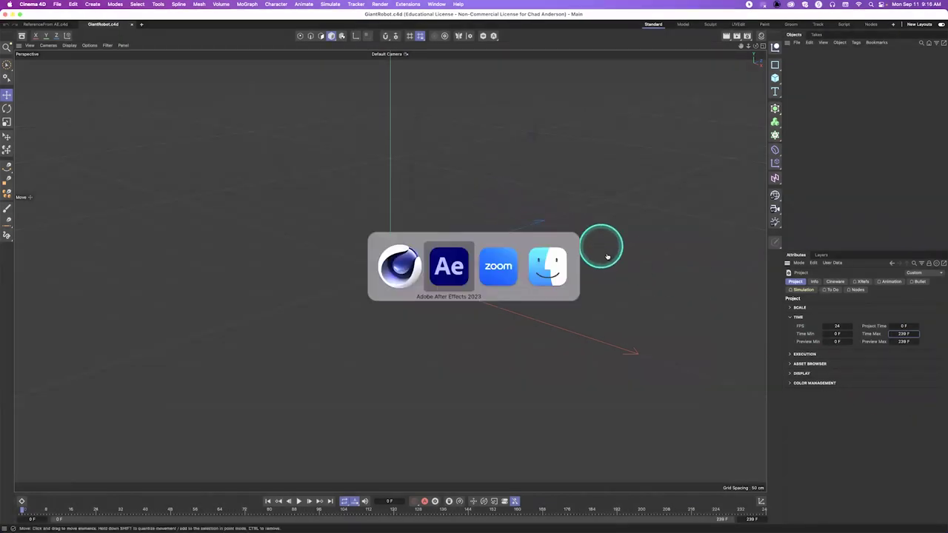
{"action": "left_click", "coordinate": [426, 383]}
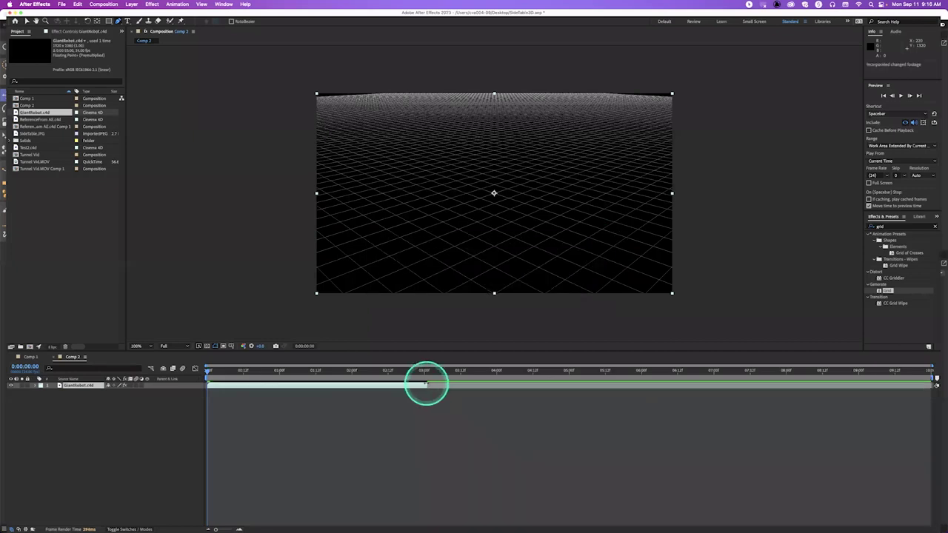
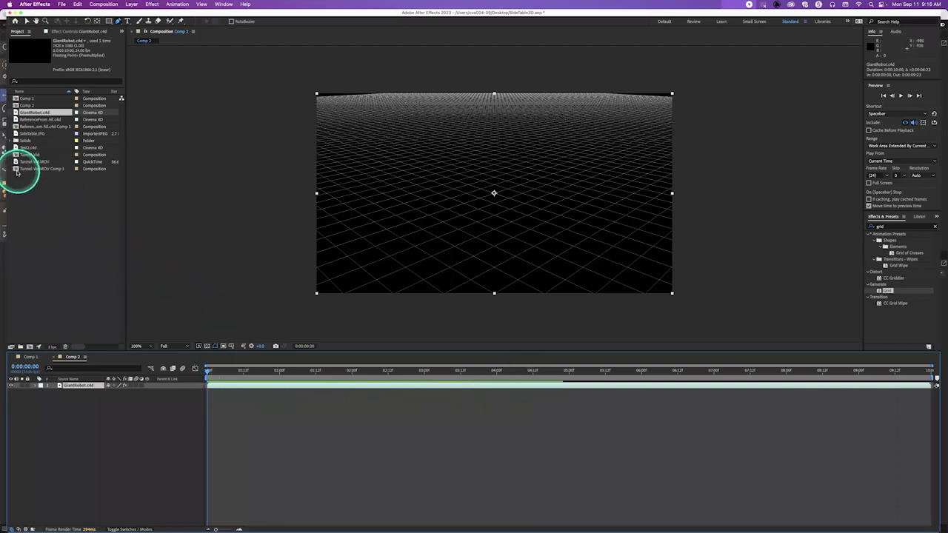
{"action": "left_click", "coordinate": [15, 140]}
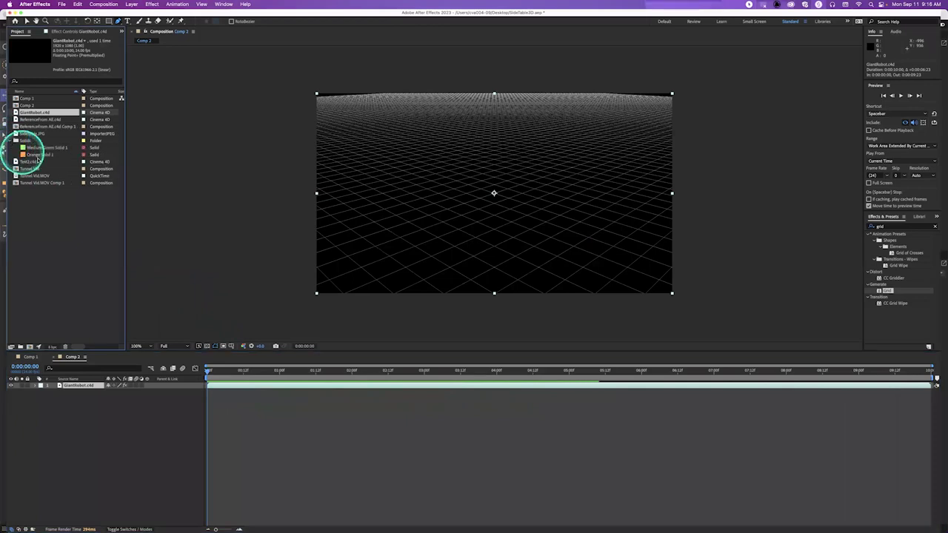
{"action": "left_click_drag", "start_coordinate": [26, 155], "coordinate": [372, 202]}
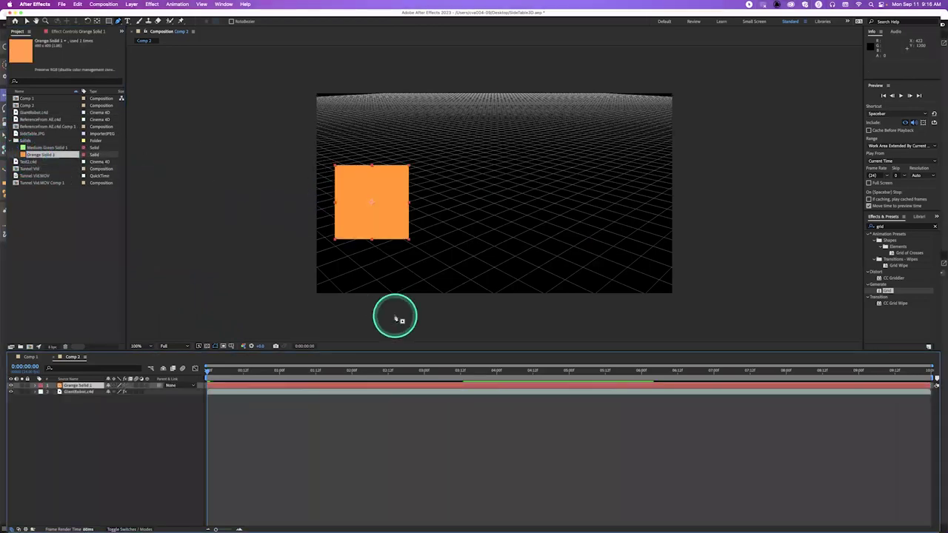
Add a starting Position keyframe to the Orange Solid 1 layer at 300, 500
{"action": "left_click", "coordinate": [80, 387]}
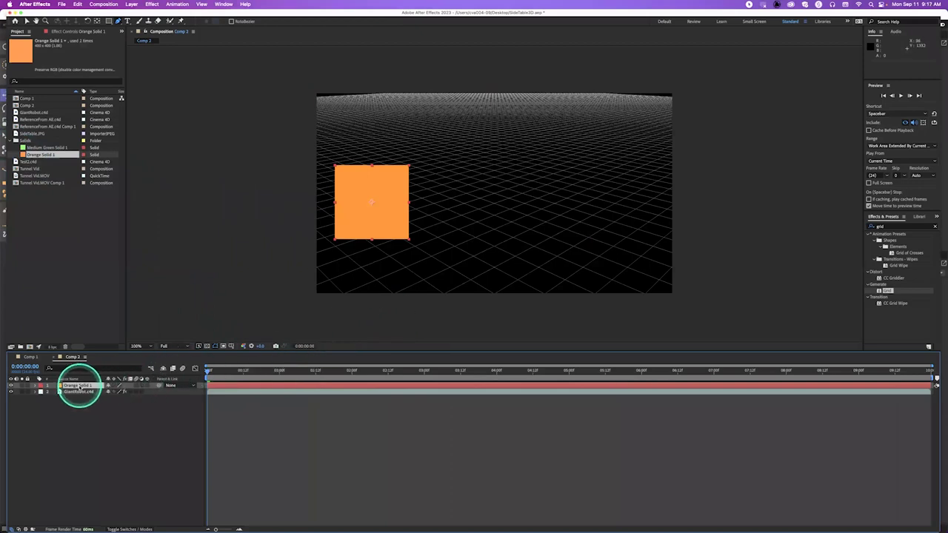
{"action": "key", "text": "p"}
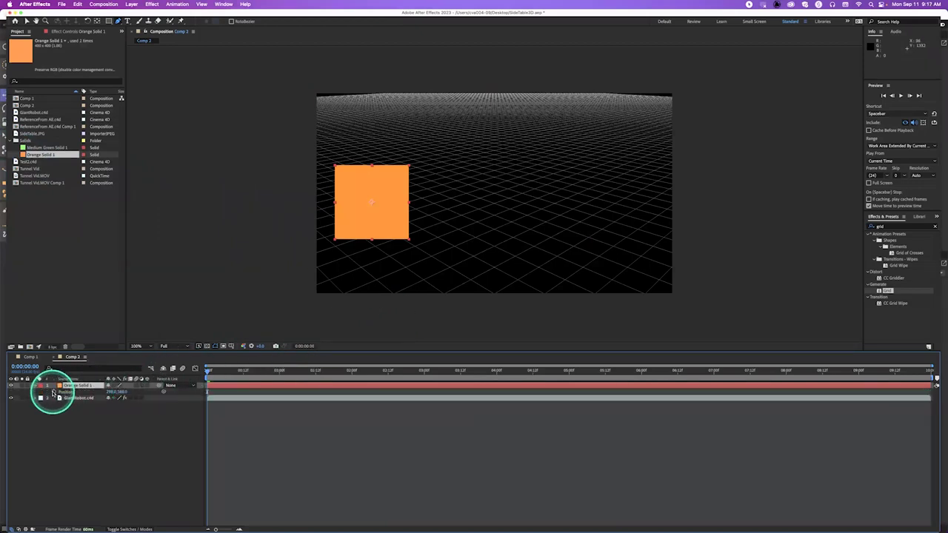
{"action": "left_click", "coordinate": [54, 392]}
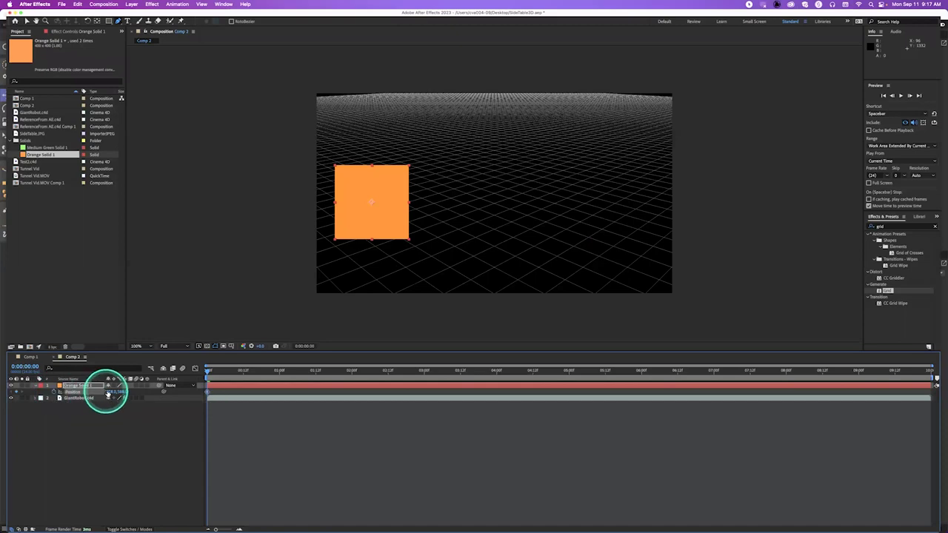
{"action": "left_click", "coordinate": [112, 391]}
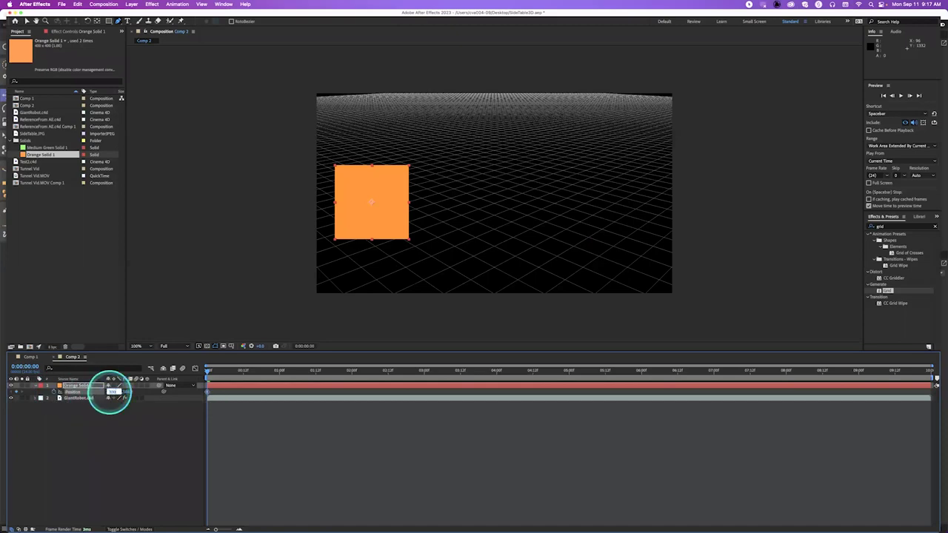
{"action": "key", "text": "Return"}
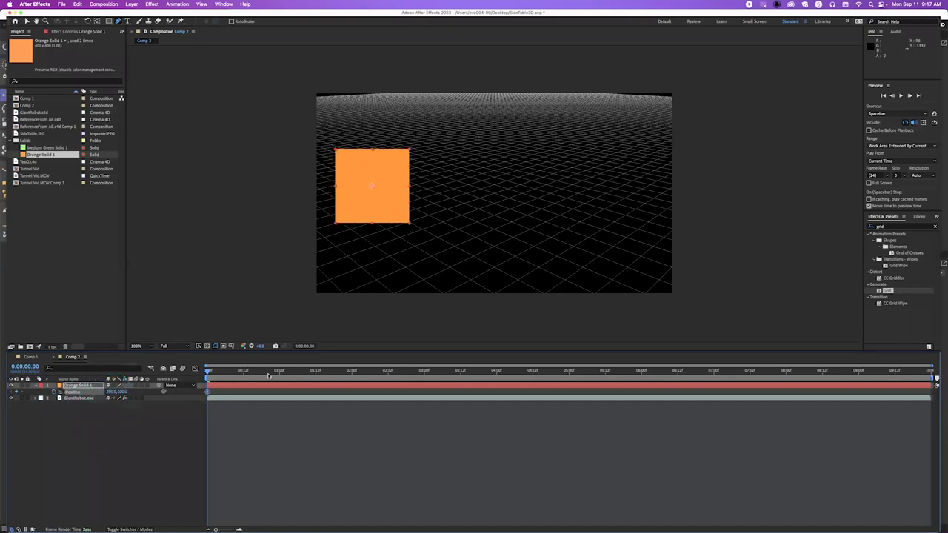
At 2 seconds, set the orange solid's Position to 1300, 500 as a second keyframe
{"action": "left_click", "coordinate": [352, 370]}
{"action": "left_click", "coordinate": [112, 391]}
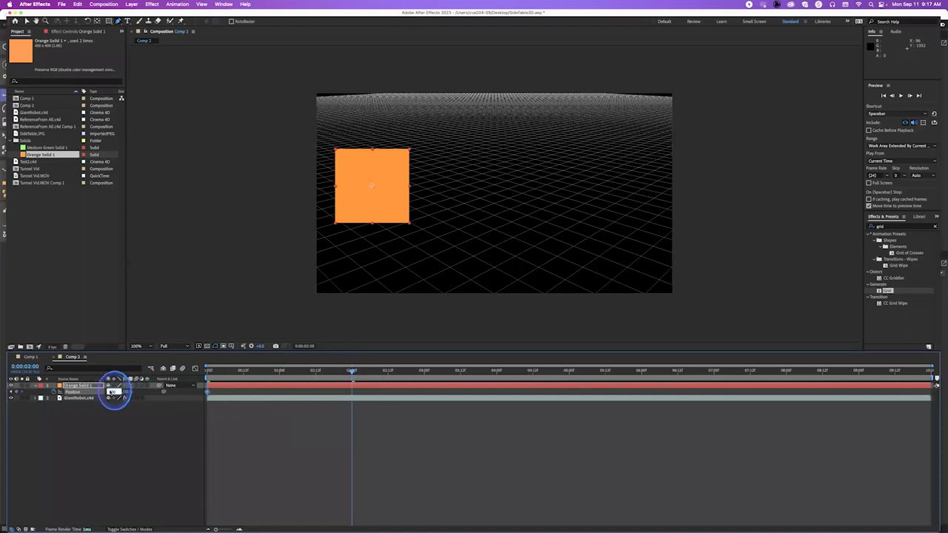
{"action": "key", "text": "Return"}
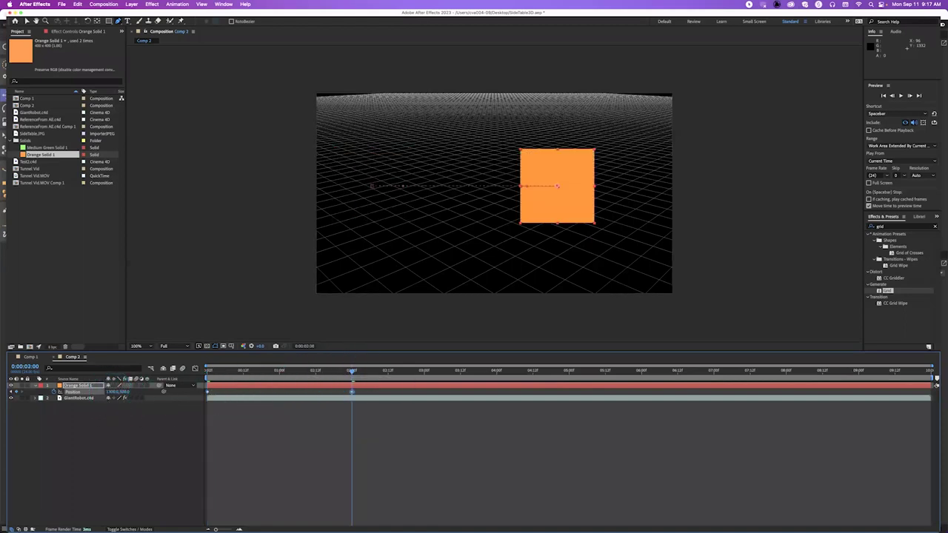
Play the orange solid's linear movement from the first frame and scrub back through it
{"action": "left_click_drag", "start_coordinate": [232, 374], "coordinate": [169, 372]}
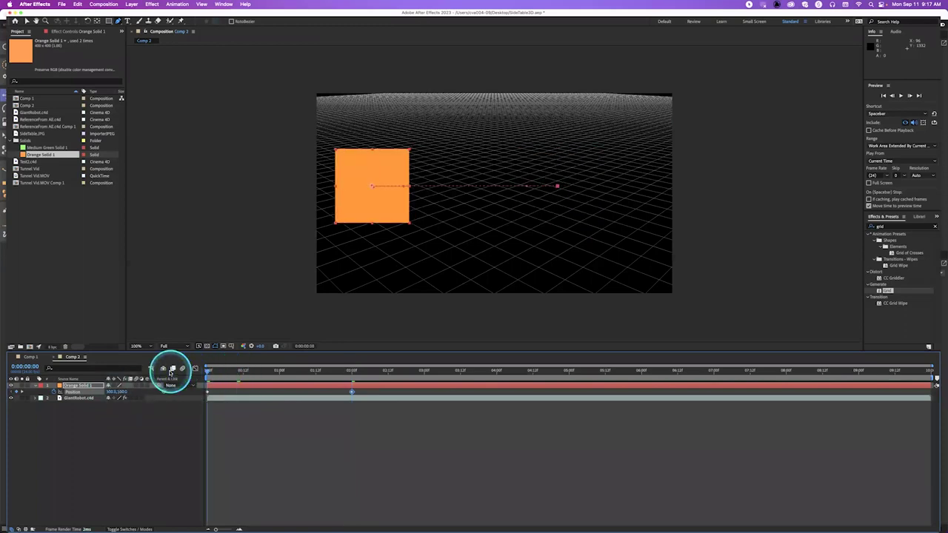
{"action": "key", "text": "space"}
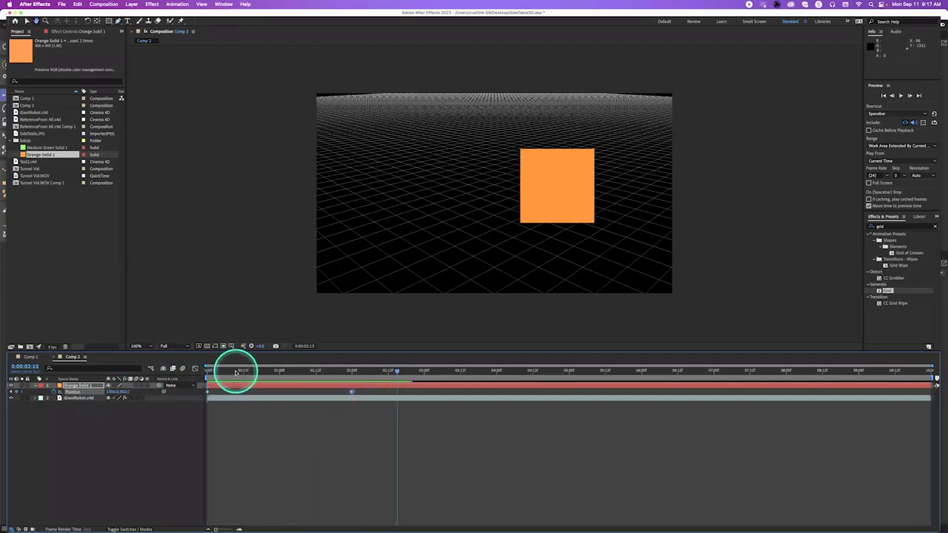
{"action": "left_click_drag", "start_coordinate": [232, 371], "coordinate": [176, 378]}
{"action": "left_click", "coordinate": [191, 377]}
Apply Easy Ease to both Position keyframes of the Orange Solid 1 layer
{"action": "left_click", "coordinate": [77, 386]}
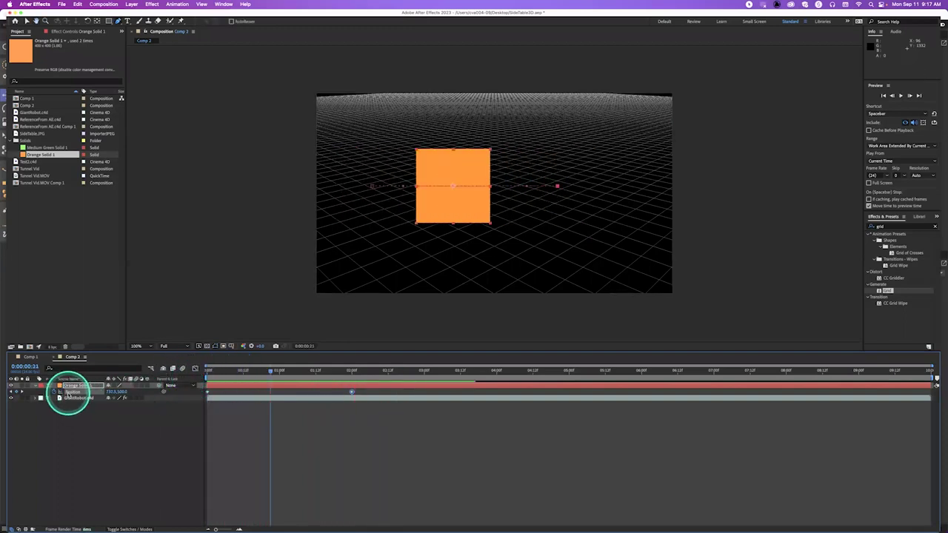
{"action": "left_click", "coordinate": [184, 5]}
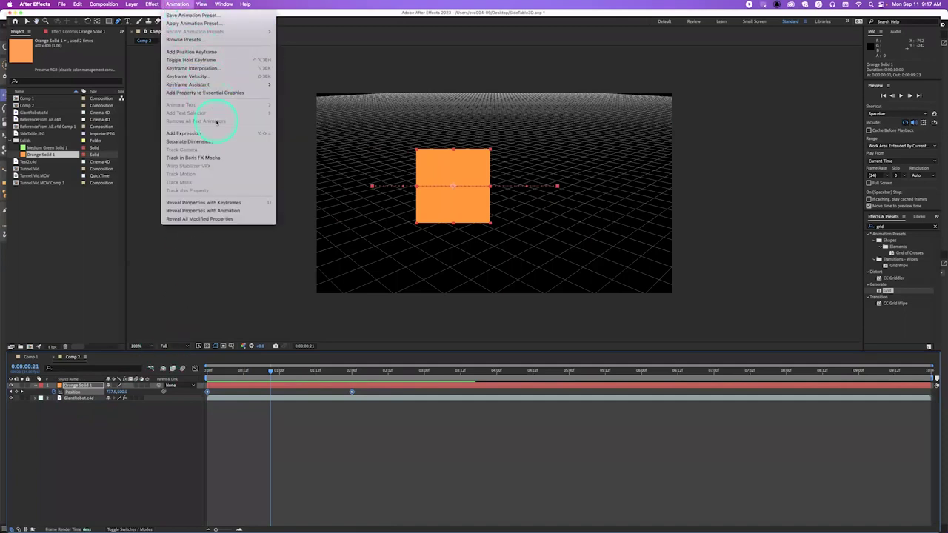
{"action": "mouse_move", "coordinate": [233, 85]}
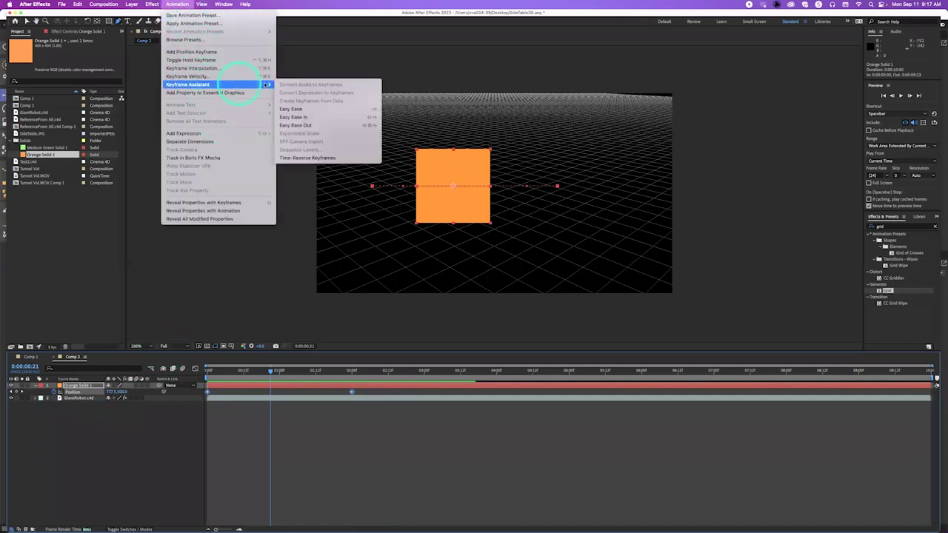
{"action": "left_click", "coordinate": [303, 110]}
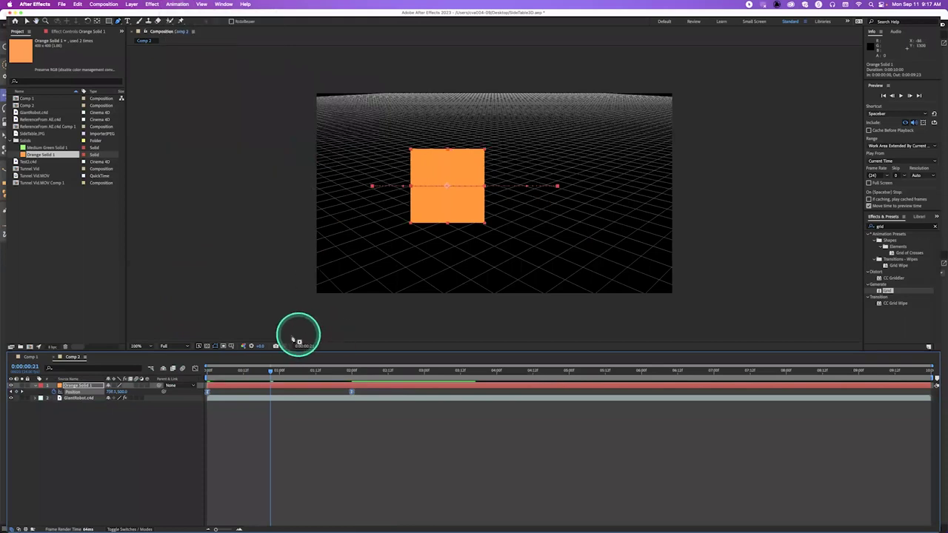
Play the eased movement of the orange solid twice from the first frame
{"action": "left_click", "coordinate": [251, 375]}
{"action": "left_click_drag", "start_coordinate": [251, 375], "coordinate": [186, 378]}
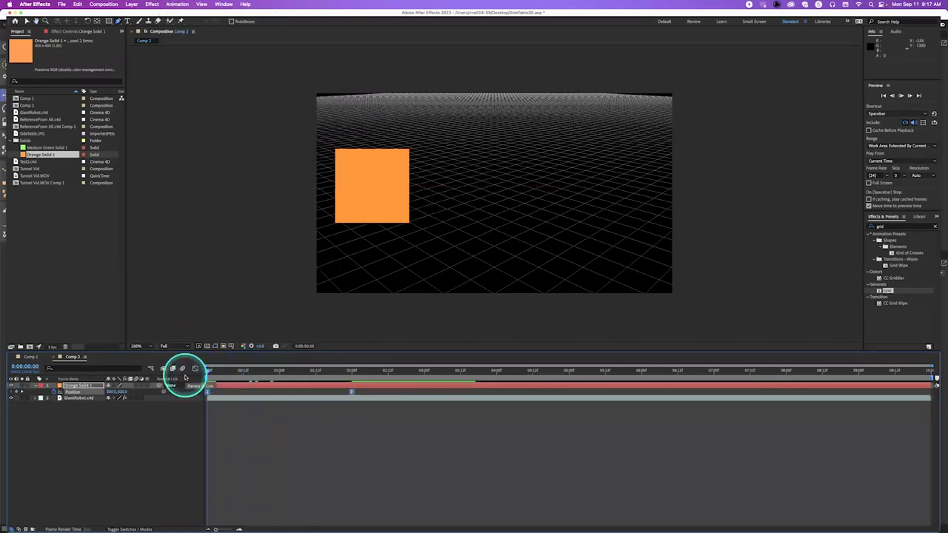
{"action": "key", "text": "space"}
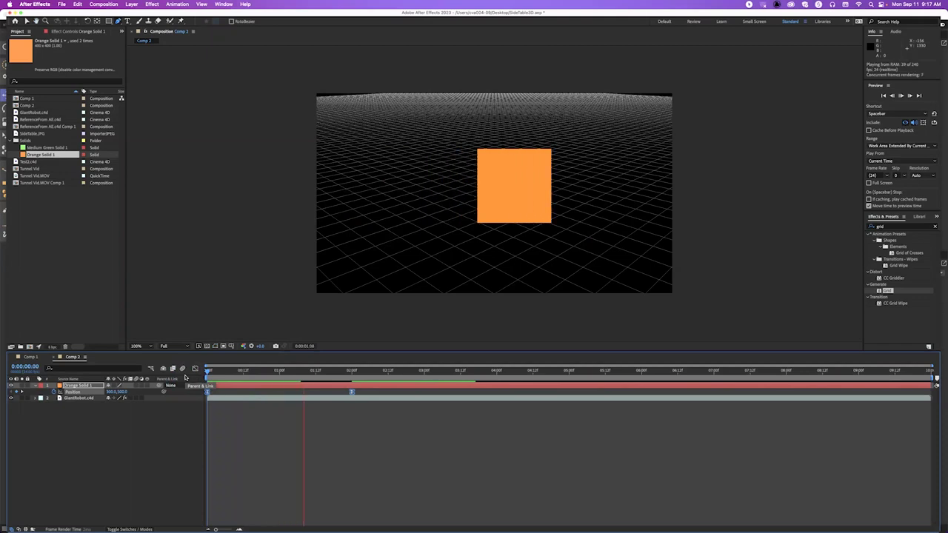
{"action": "left_click", "coordinate": [241, 372]}
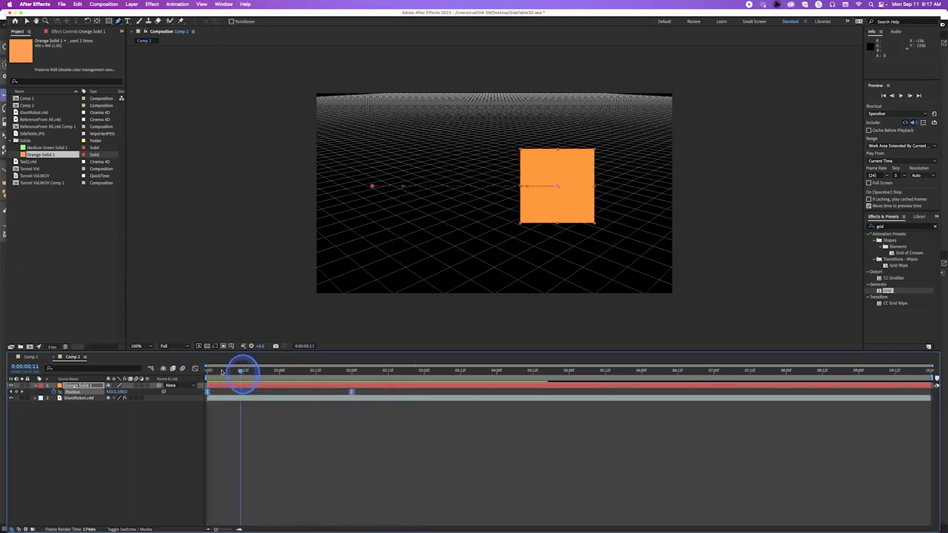
{"action": "left_click_drag", "start_coordinate": [221, 371], "coordinate": [200, 369]}
{"action": "key", "text": "space"}
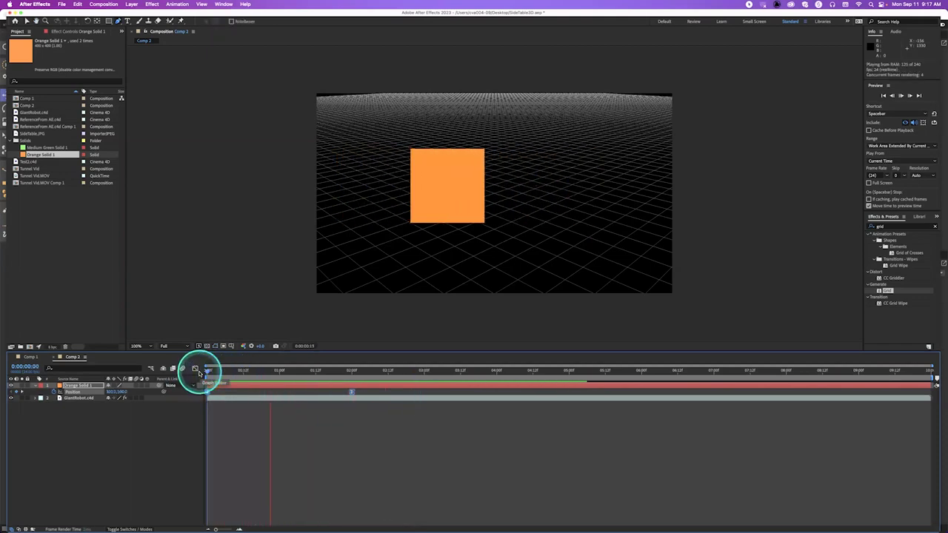
{"action": "key", "text": "space"}
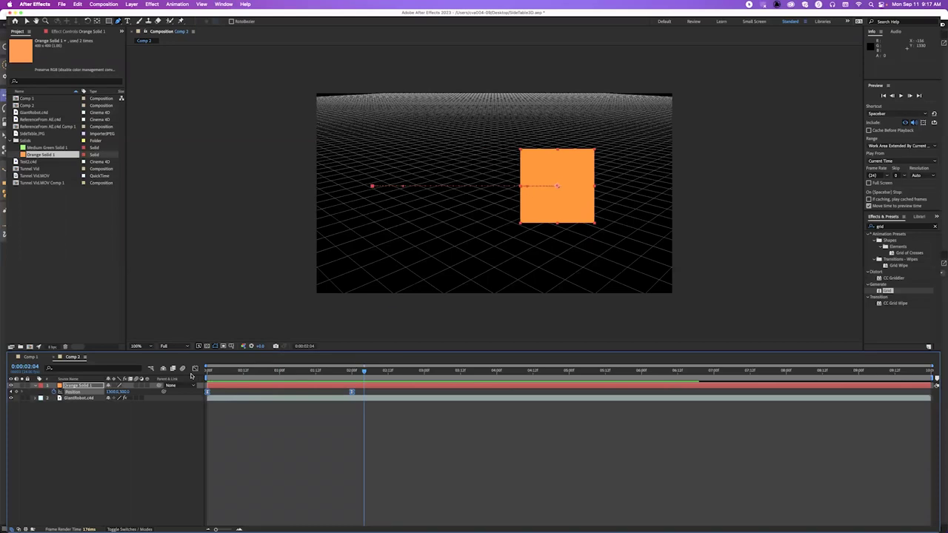
Switch to Cinema 4D, show the project's default animation settings and add a cube to the GiantRobot.c4d scene
{"action": "key", "text": "super+Tab"}
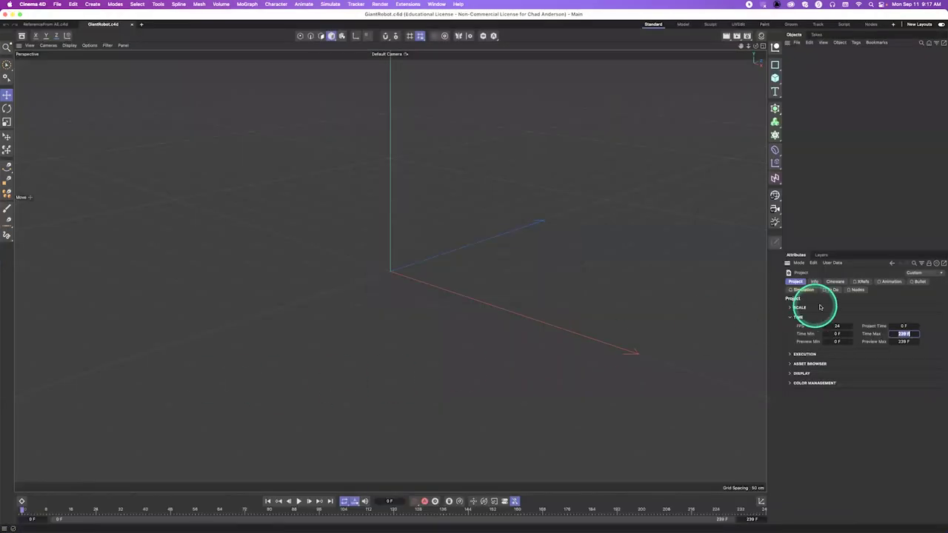
{"action": "left_click", "coordinate": [891, 282]}
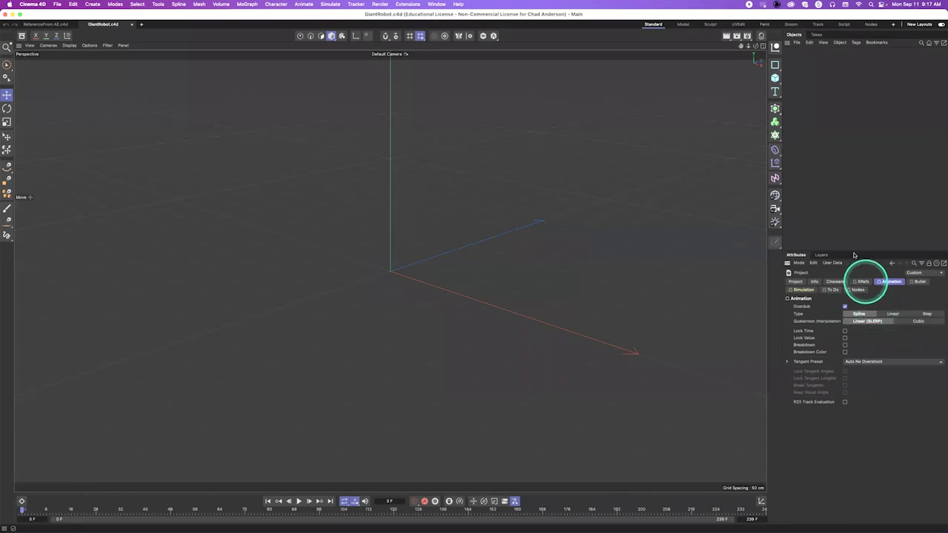
{"action": "left_click", "coordinate": [775, 77]}
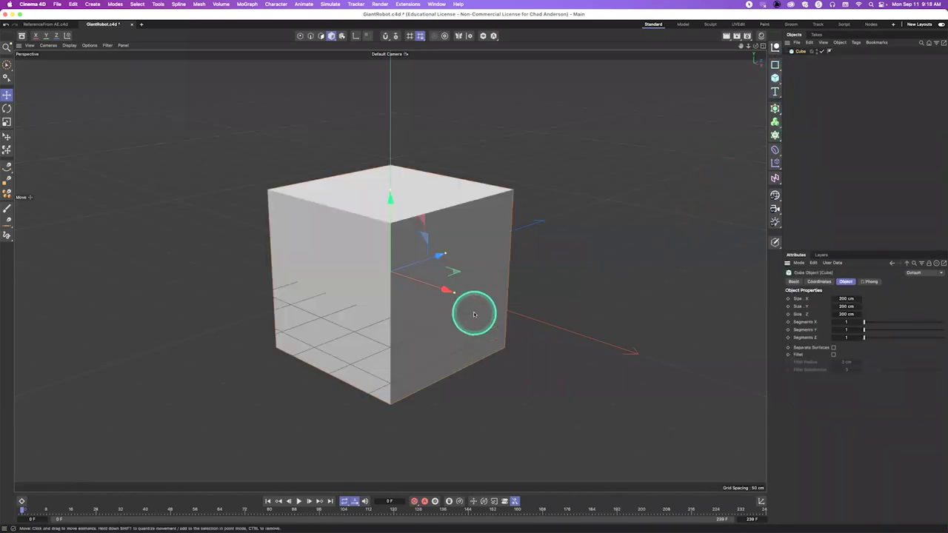
Scale the cube down to about 89 cm, then turn and move it to the negative X side of the scene
{"action": "key", "text": "t"}
{"action": "left_click_drag", "start_coordinate": [569, 332], "coordinate": [405, 371]}
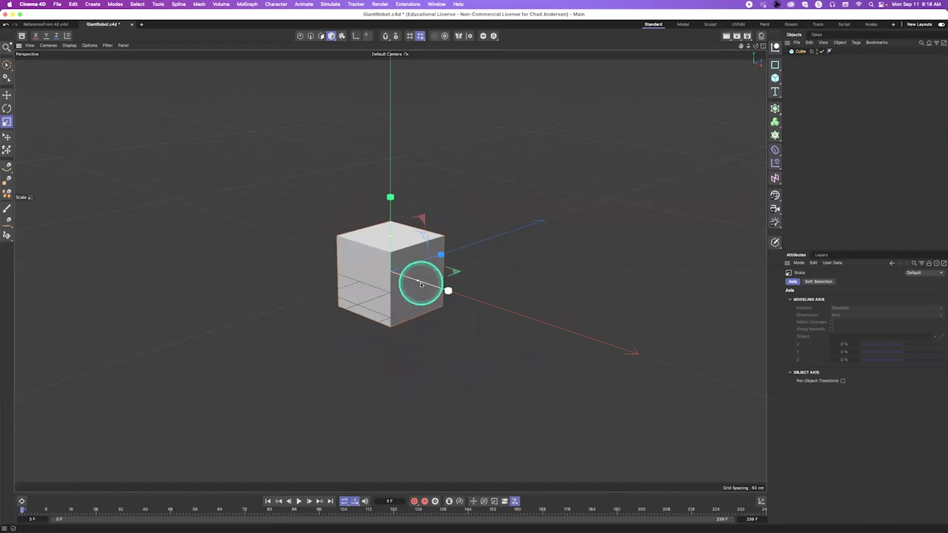
{"action": "key", "text": "r"}
{"action": "left_click_drag", "start_coordinate": [408, 289], "coordinate": [185, 271]}
{"action": "key", "text": "e"}
Keyframe the cube's position at frame 0 and at frame 48, moving it along its own X axis to about X 110, Z 98 cm
{"action": "left_click", "coordinate": [800, 51]}
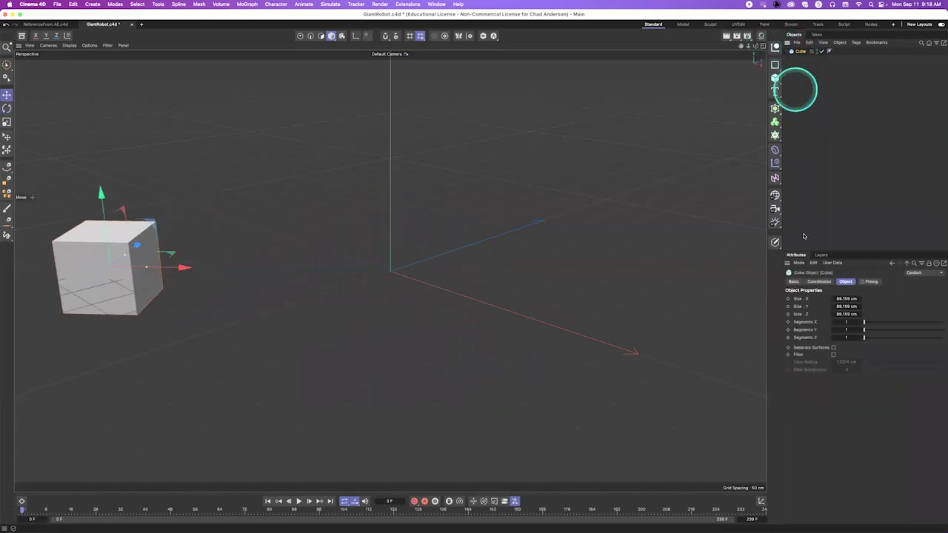
{"action": "left_click", "coordinate": [819, 282]}
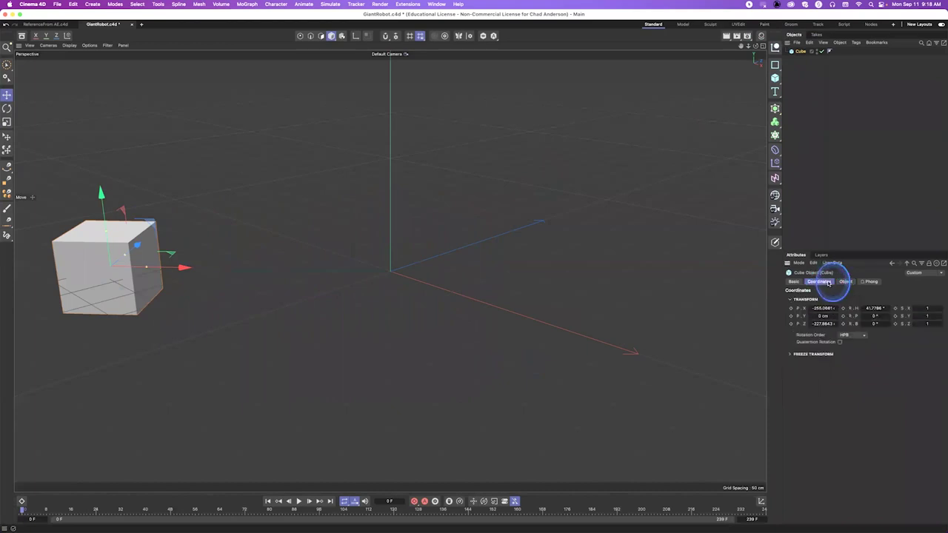
{"action": "left_click", "coordinate": [791, 308]}
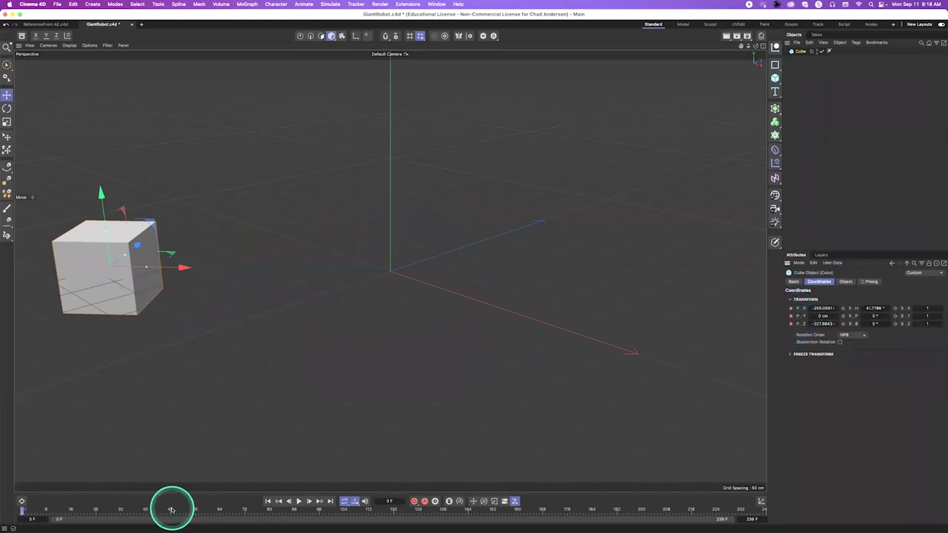
{"action": "left_click", "coordinate": [171, 509]}
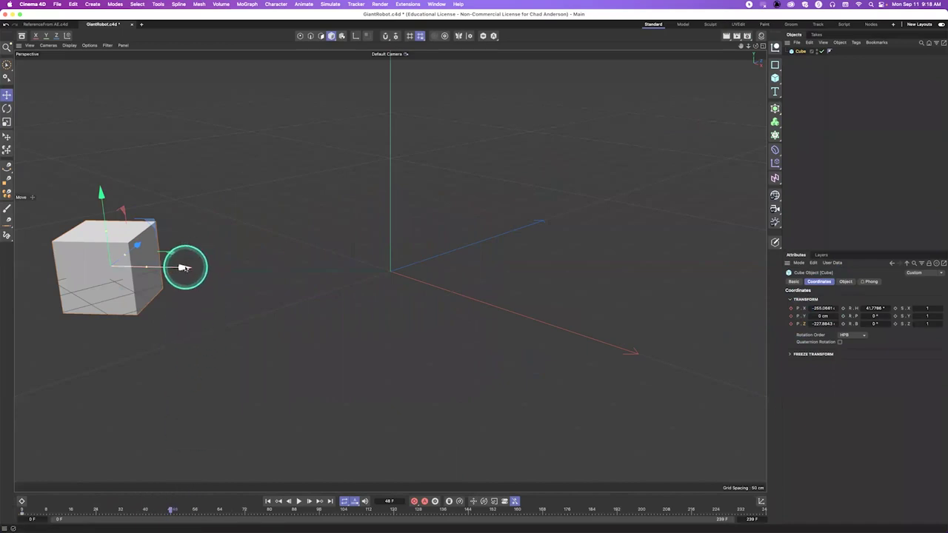
{"action": "left_click_drag", "start_coordinate": [183, 268], "coordinate": [594, 271]}
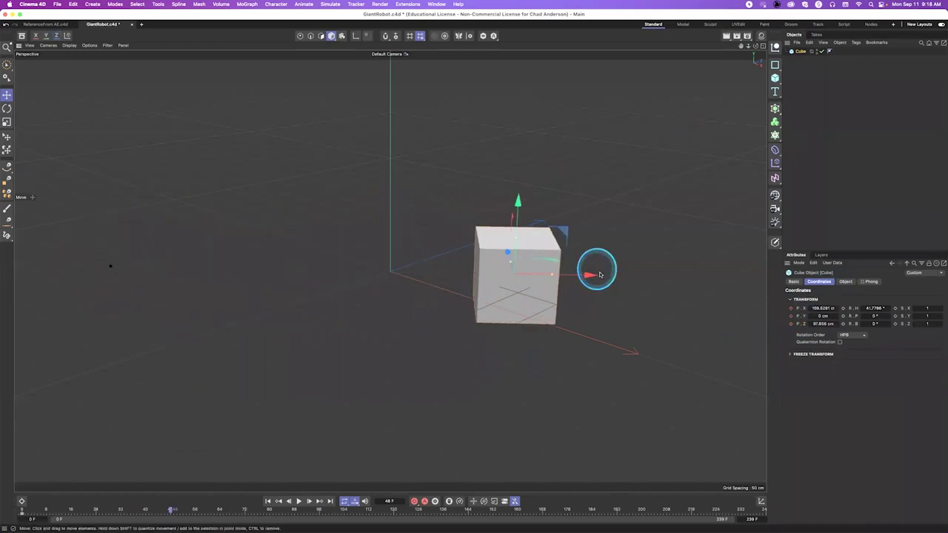
{"action": "left_click", "coordinate": [793, 307]}
{"action": "left_click_drag", "start_coordinate": [791, 308], "coordinate": [792, 331]}
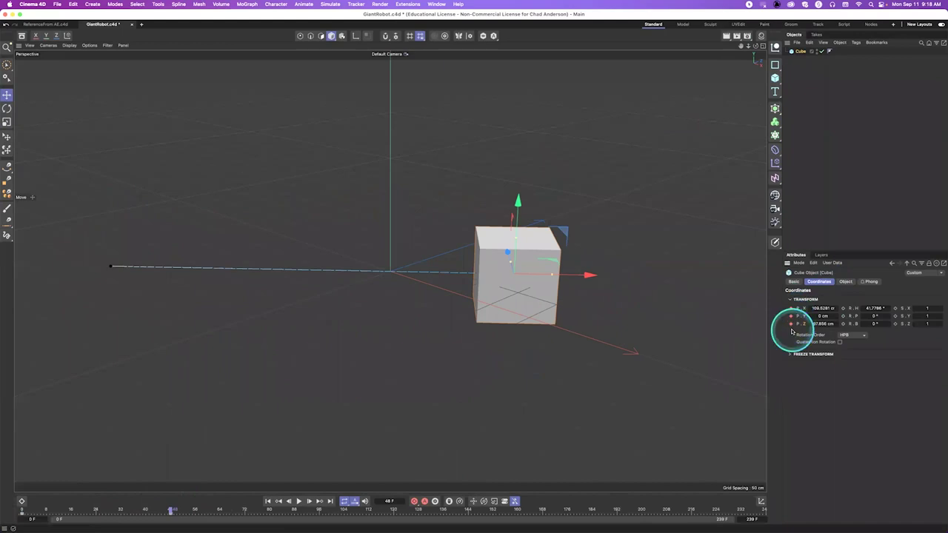
Play the cube's animation repeatedly from frame 0 and scrub through it to examine its default easing
{"action": "left_click_drag", "start_coordinate": [171, 510], "coordinate": [22, 510]}
{"action": "key", "text": "F8"}
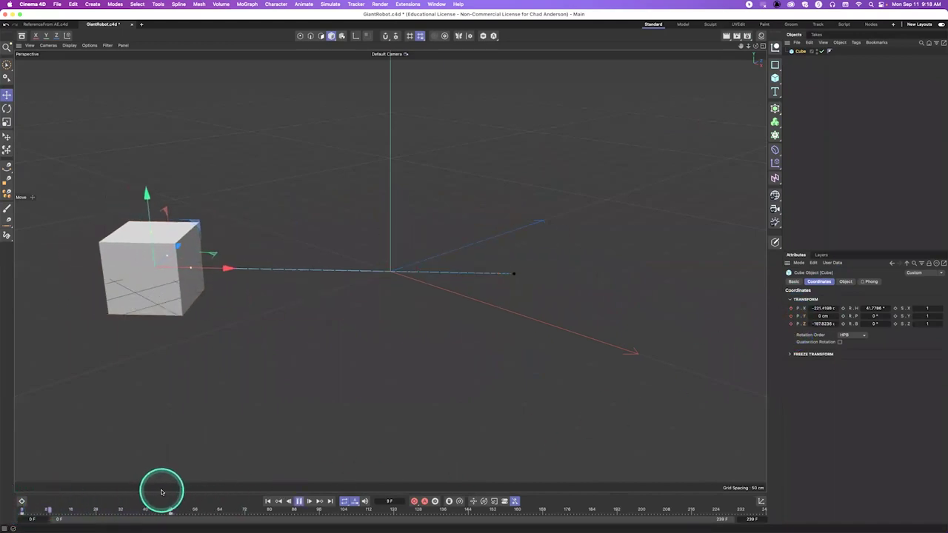
{"action": "key", "text": "F8"}
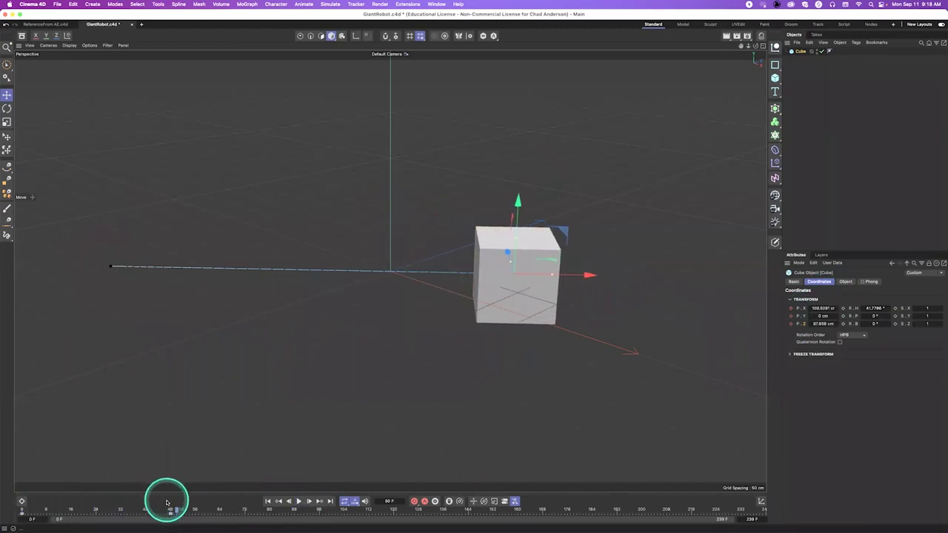
{"action": "left_click_drag", "start_coordinate": [117, 509], "coordinate": [1, 507]}
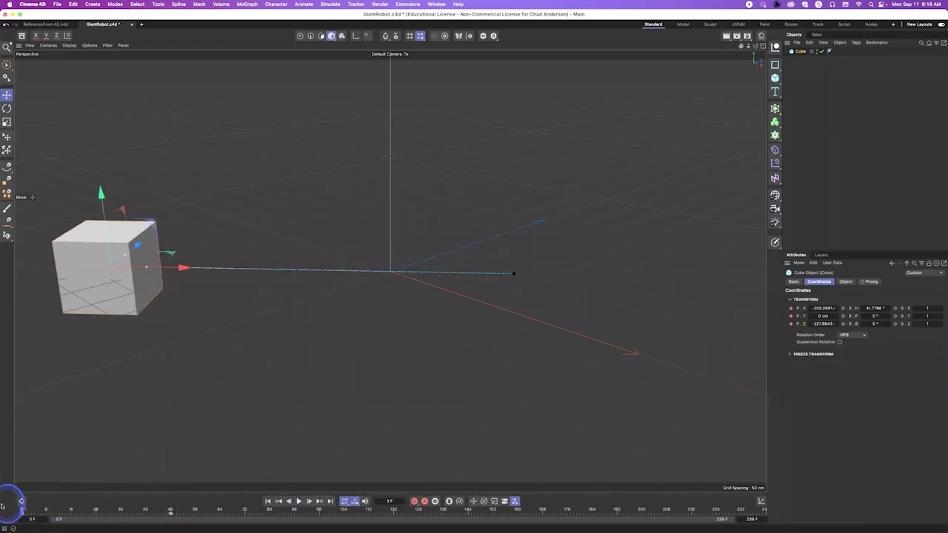
{"action": "key", "text": "F8"}
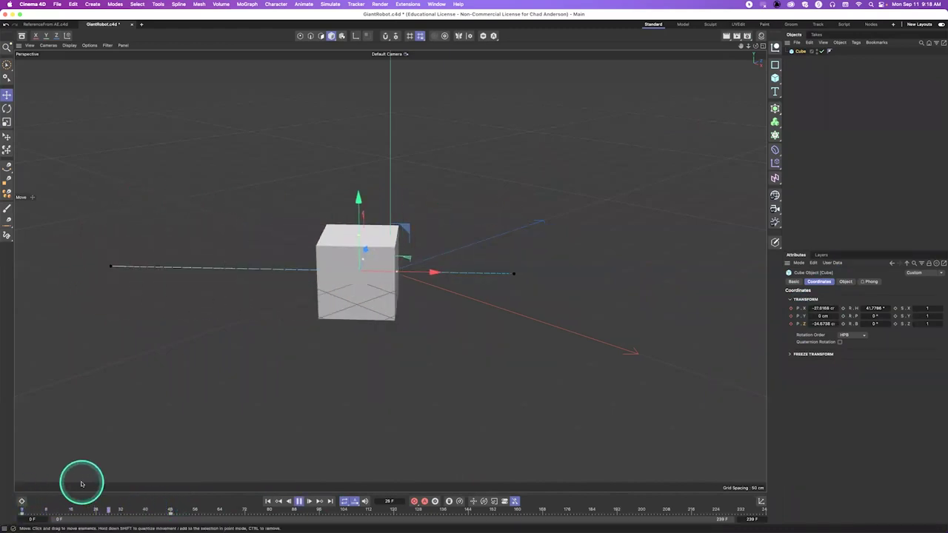
{"action": "left_click_drag", "start_coordinate": [110, 508], "coordinate": [10, 514]}
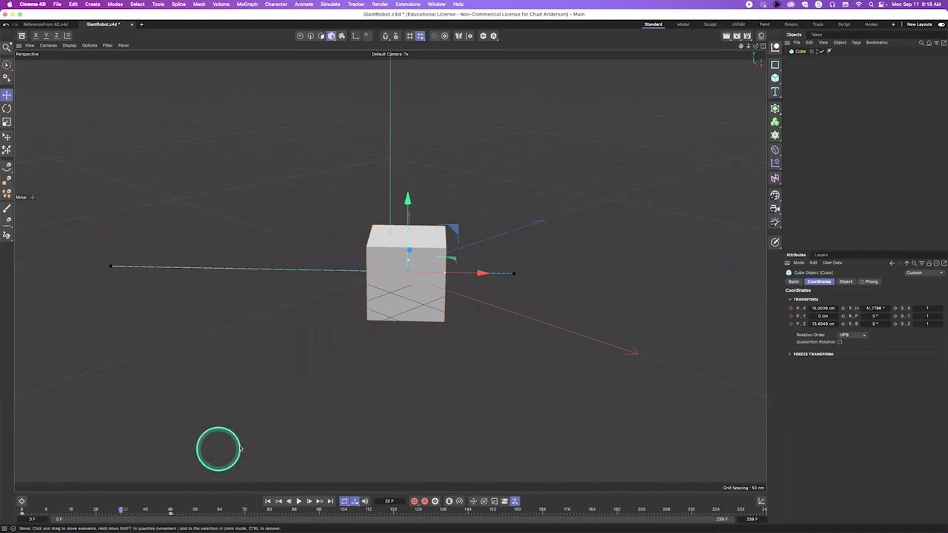
Delete the cube and set the project's default keyframe type to Linear
{"action": "key", "text": "super+d"}
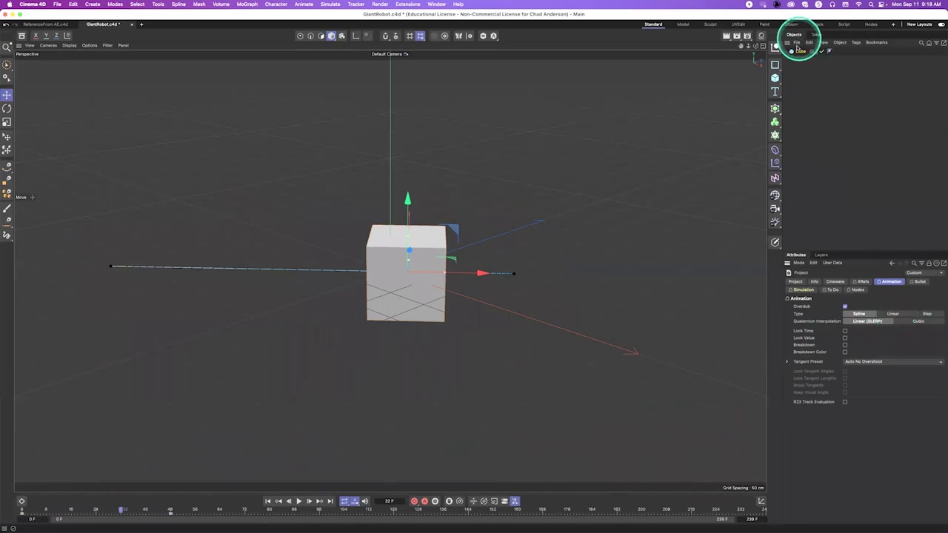
{"action": "left_click", "coordinate": [800, 51]}
{"action": "key", "text": "Delete"}
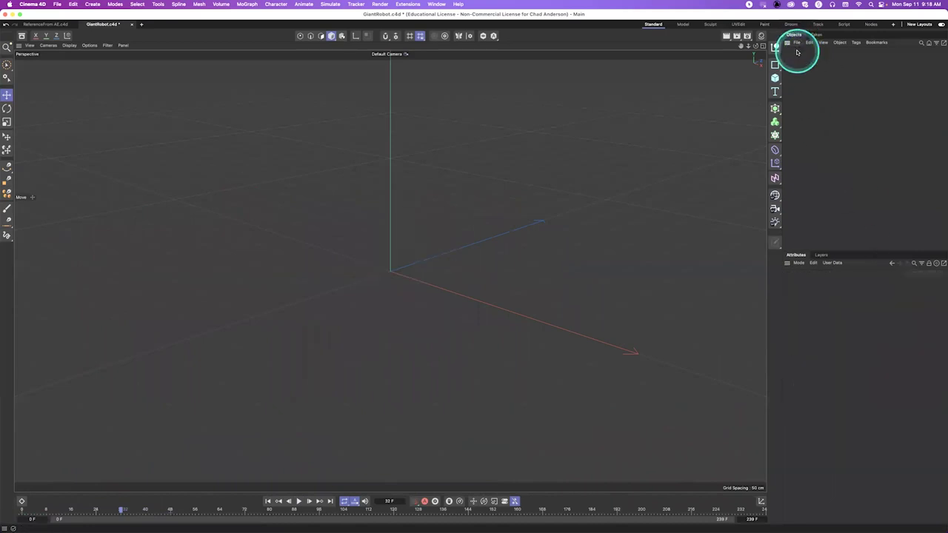
{"action": "left_click", "coordinate": [862, 307]}
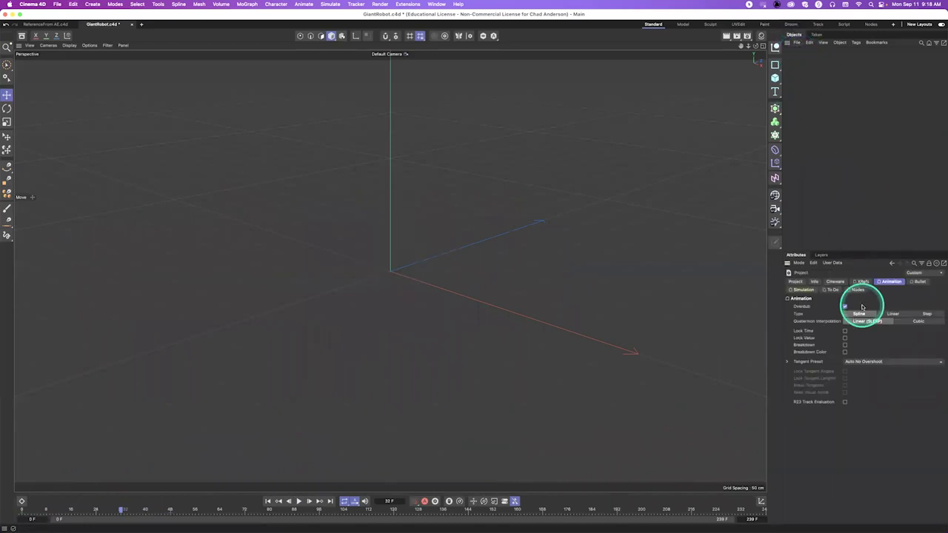
{"action": "left_click", "coordinate": [892, 314]}
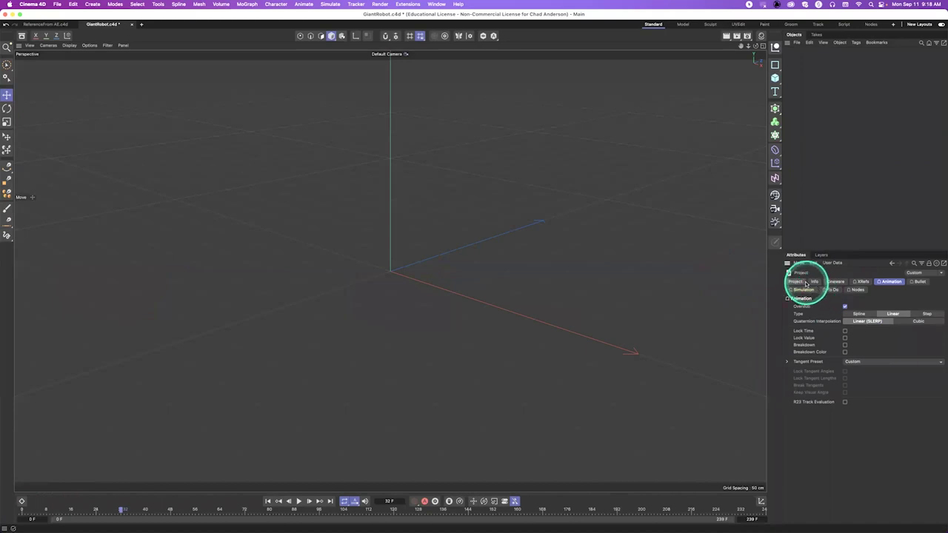
Review the project's time settings, return the timeline to frame 0 and save GiantRobot.c4d
{"action": "left_click", "coordinate": [796, 281]}
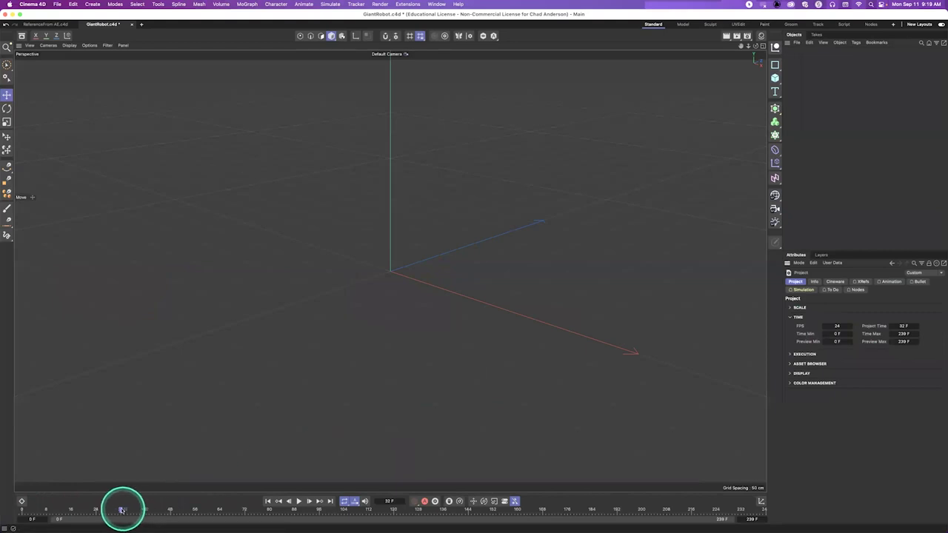
{"action": "left_click_drag", "start_coordinate": [122, 509], "coordinate": [14, 512]}
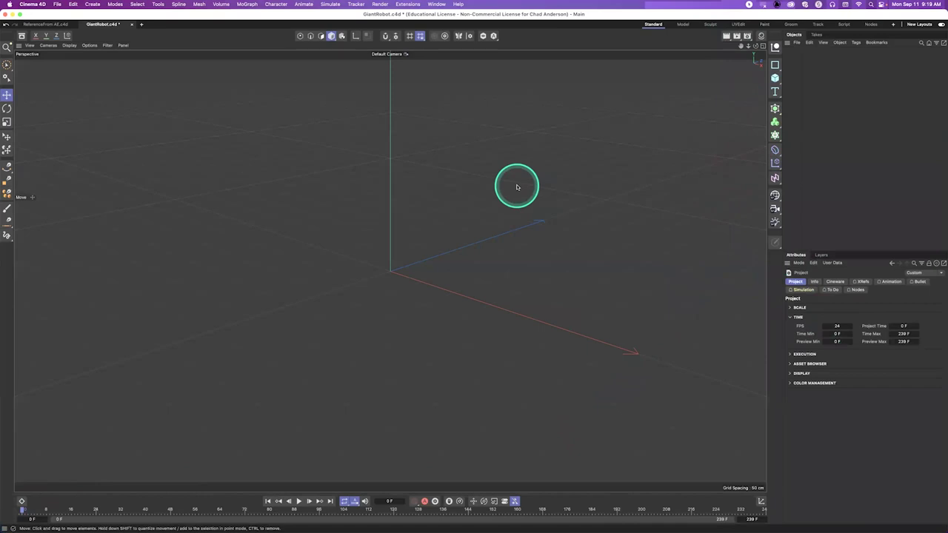
{"action": "left_click", "coordinate": [462, 126]}
{"action": "left_click", "coordinate": [681, 217]}
{"action": "left_click", "coordinate": [497, 209]}
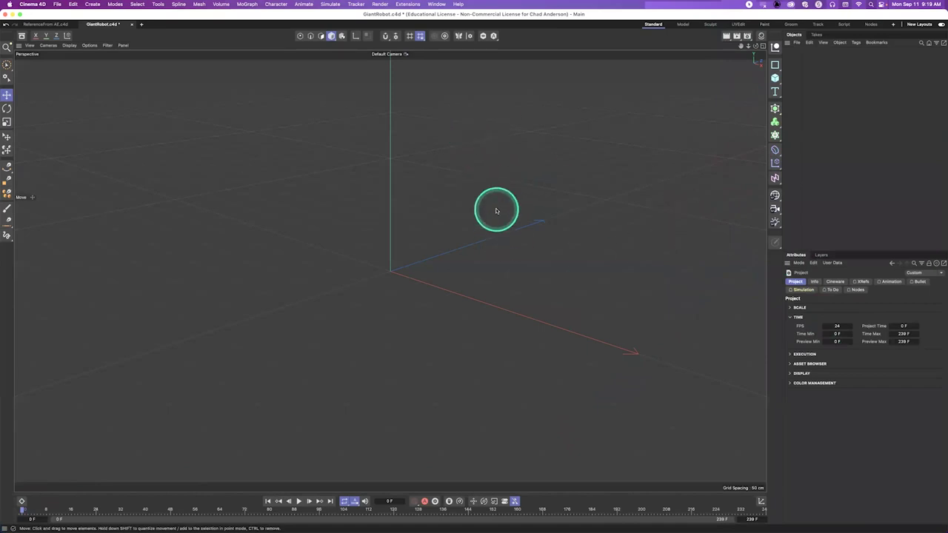
{"action": "left_click", "coordinate": [443, 172]}
{"action": "key", "text": "super+s"}
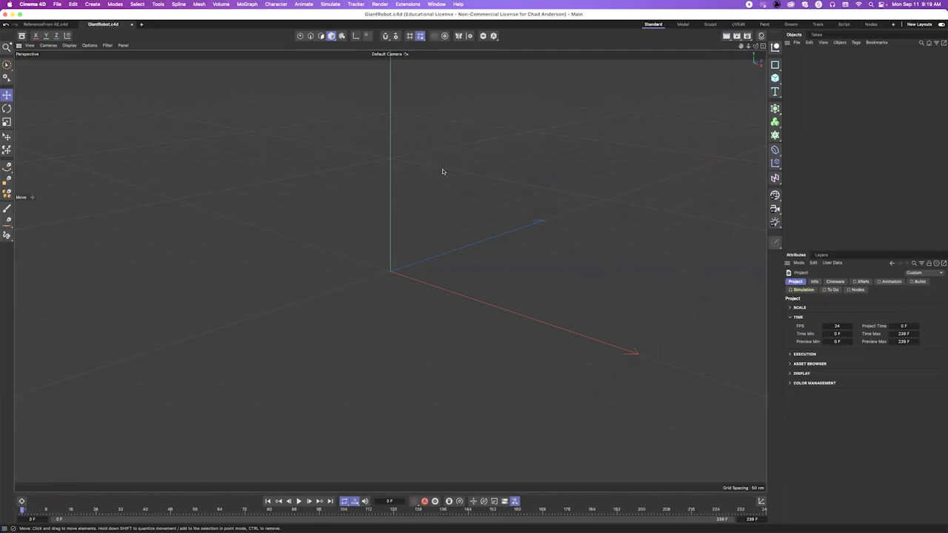
Leave Cinema 4D and After Effects for the desktop and duplicate GiantRobot.c4d in an open area there
{"action": "key", "text": "super+Tab"}
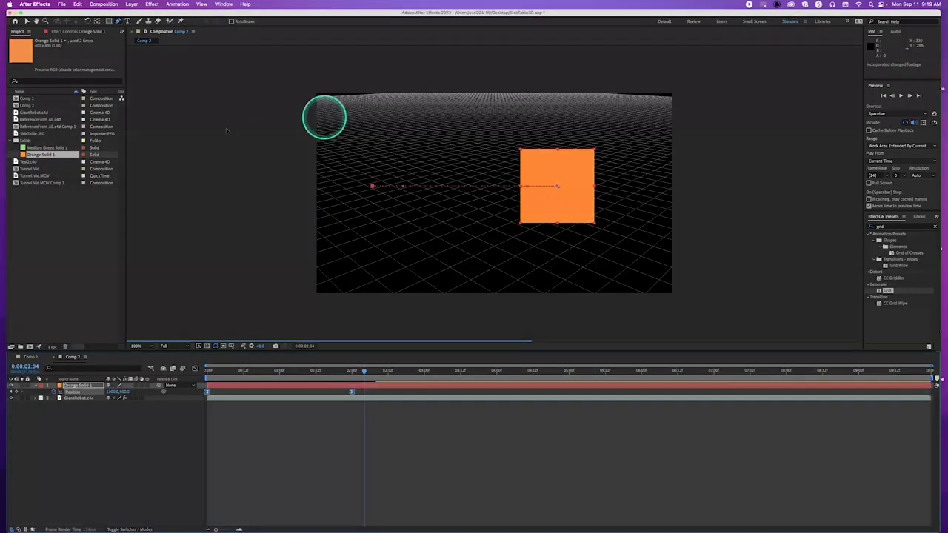
{"action": "left_click", "coordinate": [226, 128]}
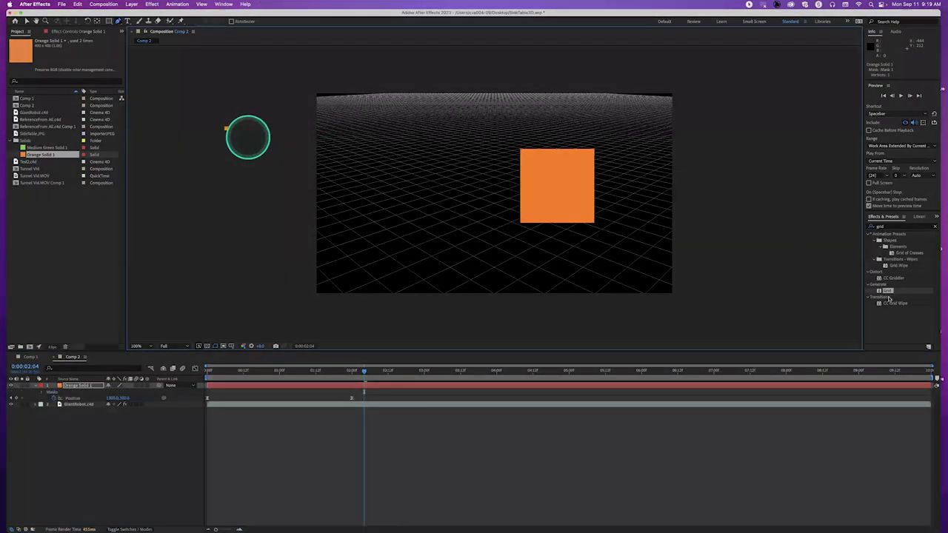
{"action": "key", "text": "F11"}
{"action": "left_click_drag", "start_coordinate": [923, 314], "coordinate": [561, 233]}
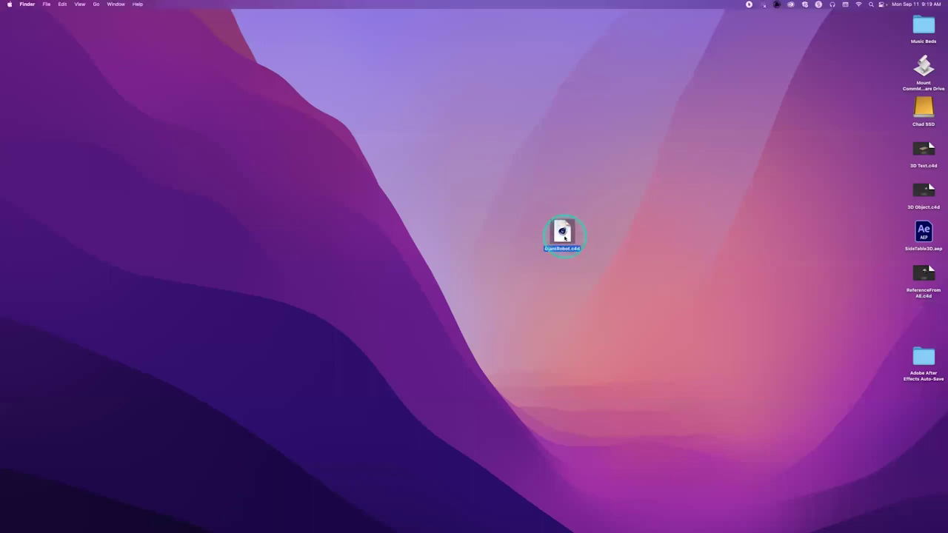
{"action": "key", "text": "cmd+d"}
{"action": "left_click_drag", "start_coordinate": [578, 249], "coordinate": [656, 234]}
Rename the GiantRobot copy as default.c4d and place it above the original file on the desktop
{"action": "left_click", "coordinate": [651, 252]}
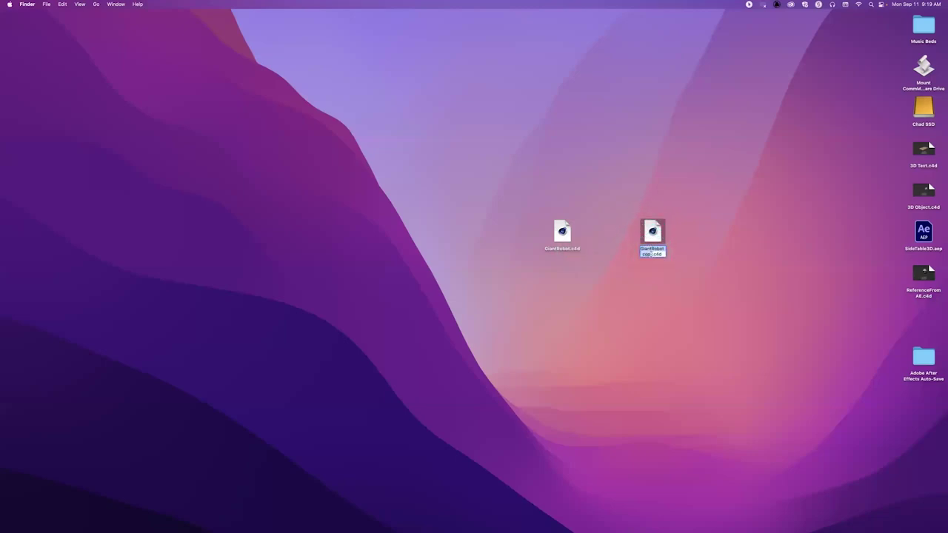
{"action": "key", "text": "BackSpace"}
{"action": "left_click", "coordinate": [685, 279]}
{"action": "left_click_drag", "start_coordinate": [653, 232], "coordinate": [608, 190]}
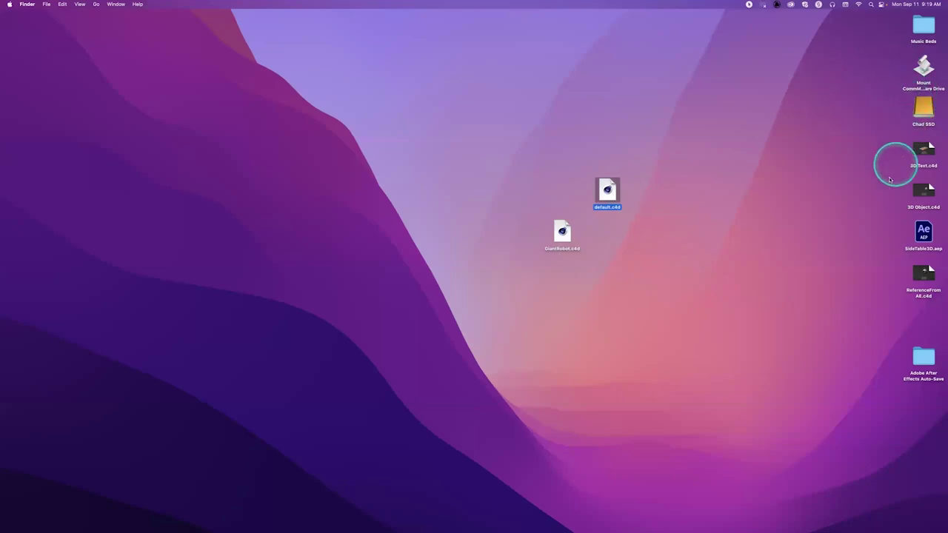
Open the Applications folder in a Finder window placed below the default.c4d file on the desktop
{"action": "mouse_move", "coordinate": [392, 527]}
{"action": "left_click", "coordinate": [286, 514]}
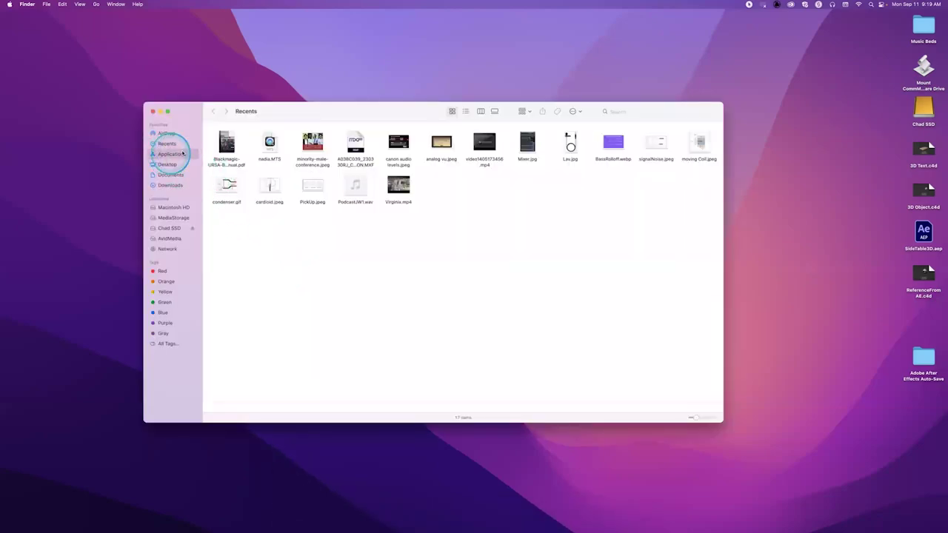
{"action": "left_click", "coordinate": [171, 153]}
{"action": "left_click_drag", "start_coordinate": [305, 118], "coordinate": [435, 249]}
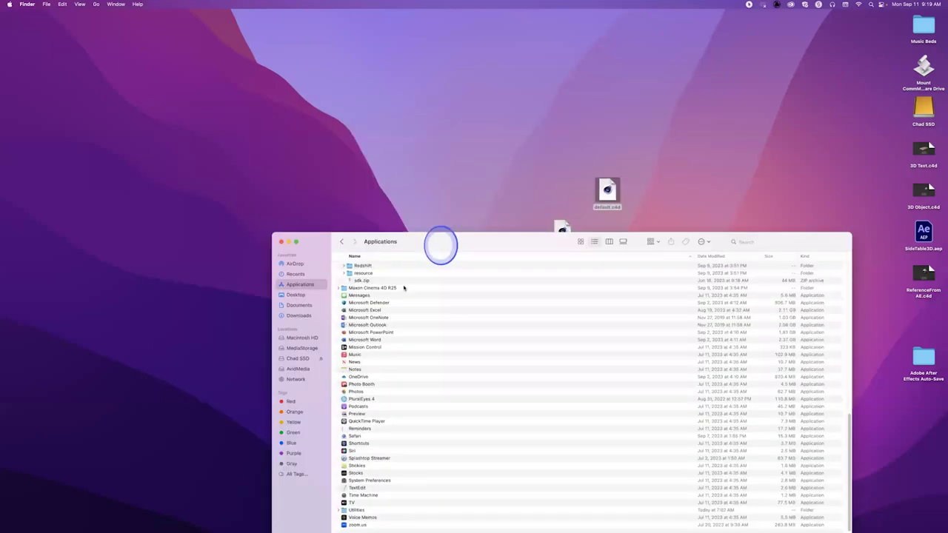
{"action": "left_click", "coordinate": [384, 332]}
{"action": "scroll", "coordinate": [384, 331], "scroll_direction": "up", "scroll_amount": 15}
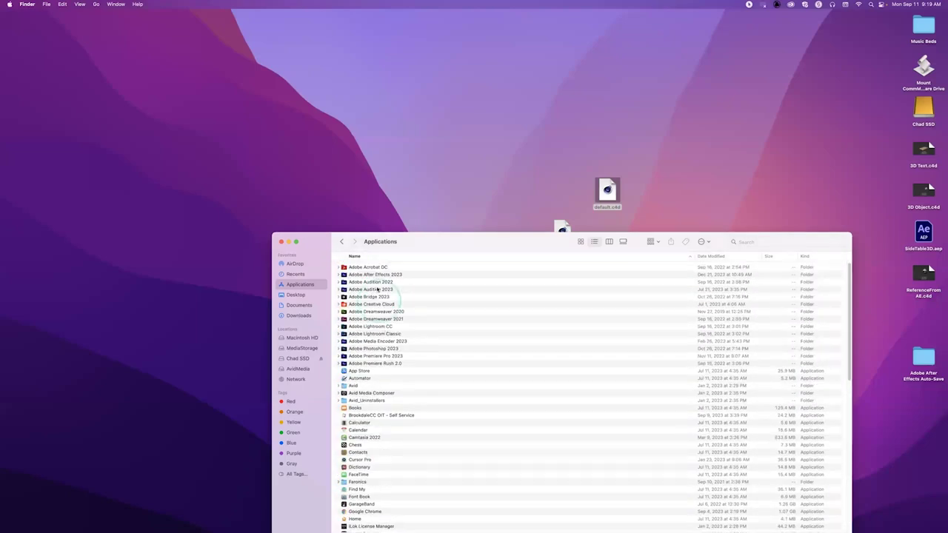
Open the support folder inside Adobe After Effects 2023, Plug-ins, Cineware by Maxon
{"action": "double_click", "coordinate": [379, 275]}
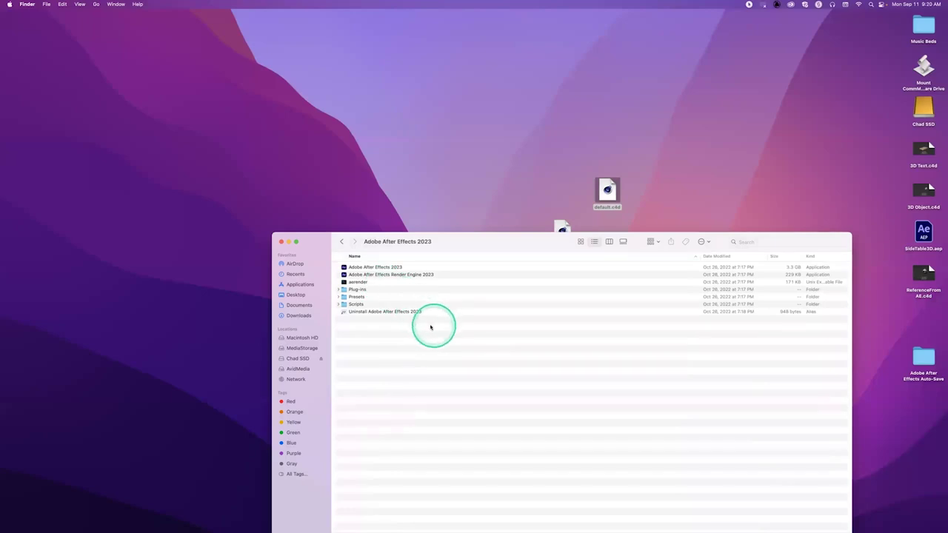
{"action": "double_click", "coordinate": [359, 289]}
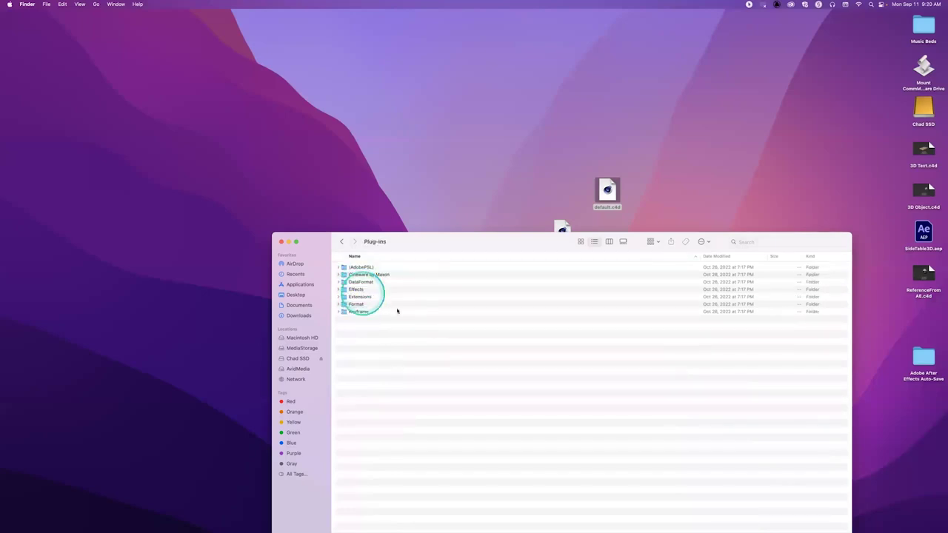
{"action": "left_click", "coordinate": [405, 320]}
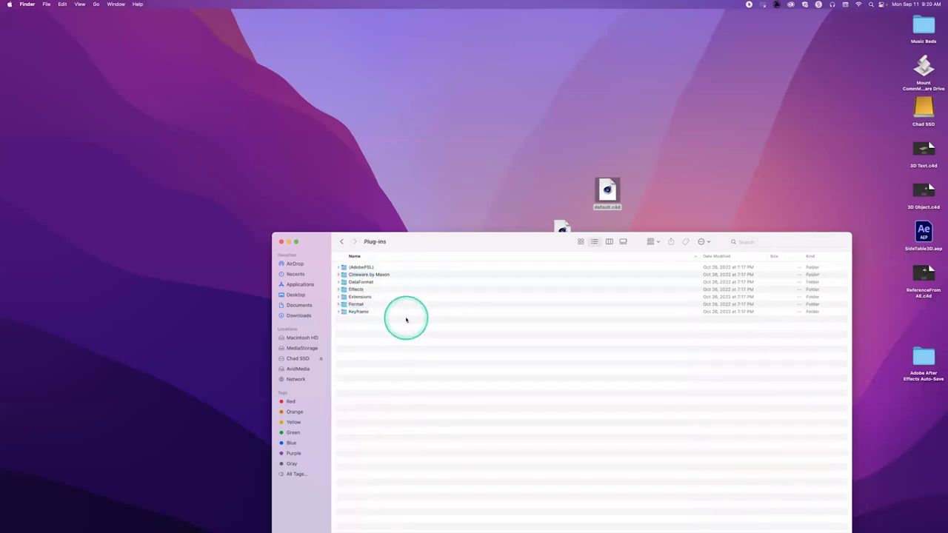
{"action": "double_click", "coordinate": [365, 275]}
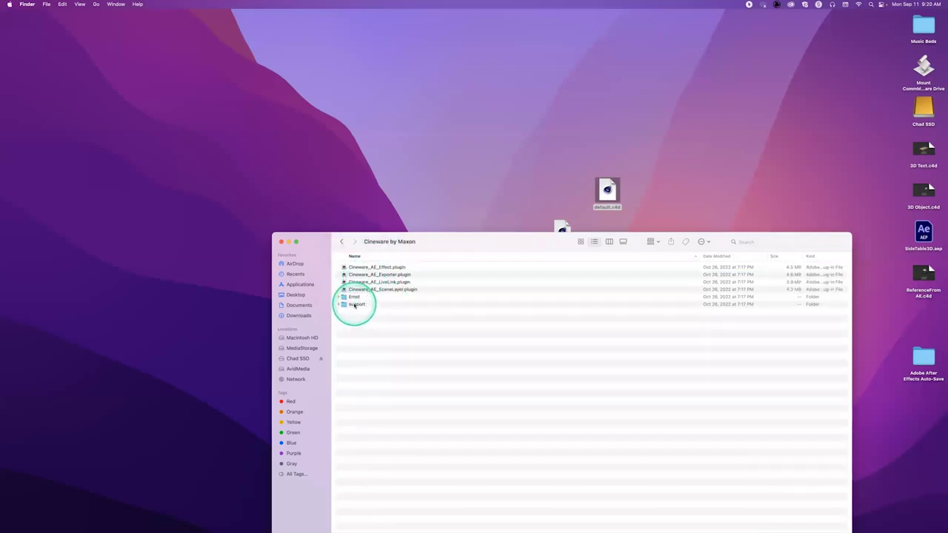
{"action": "double_click", "coordinate": [355, 305]}
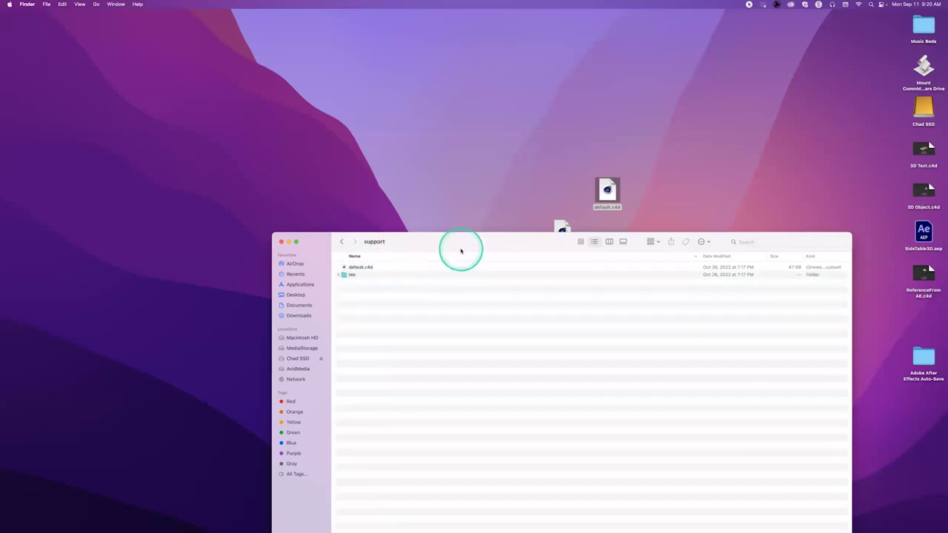
Move default.c4d from the desktop into the support folder, replacing the older file of the same name
{"action": "left_click_drag", "start_coordinate": [462, 247], "coordinate": [544, 283]}
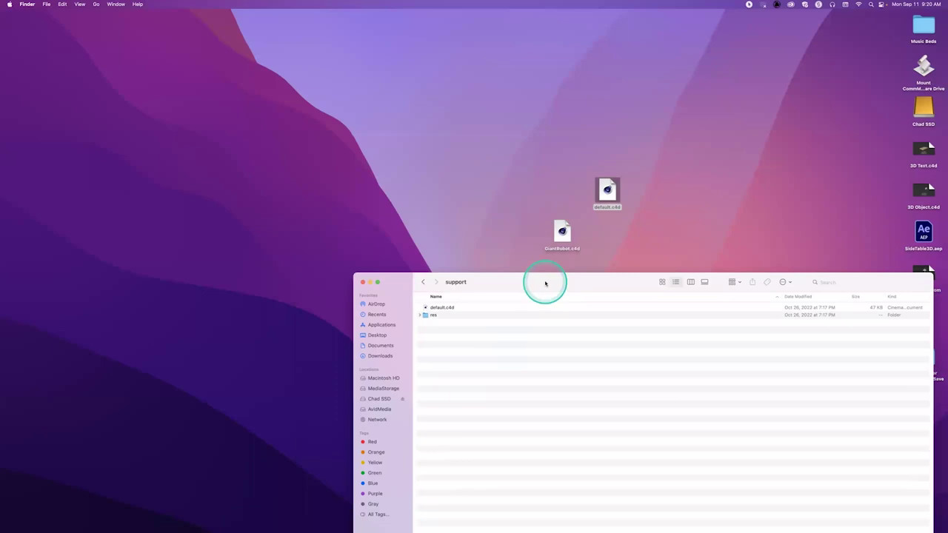
{"action": "left_click", "coordinate": [609, 199]}
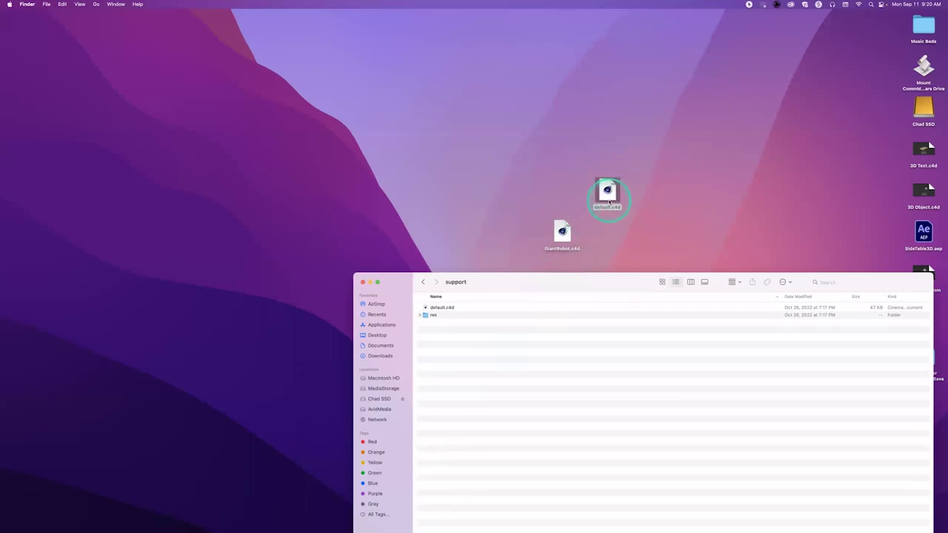
{"action": "left_click_drag", "start_coordinate": [609, 198], "coordinate": [476, 271]}
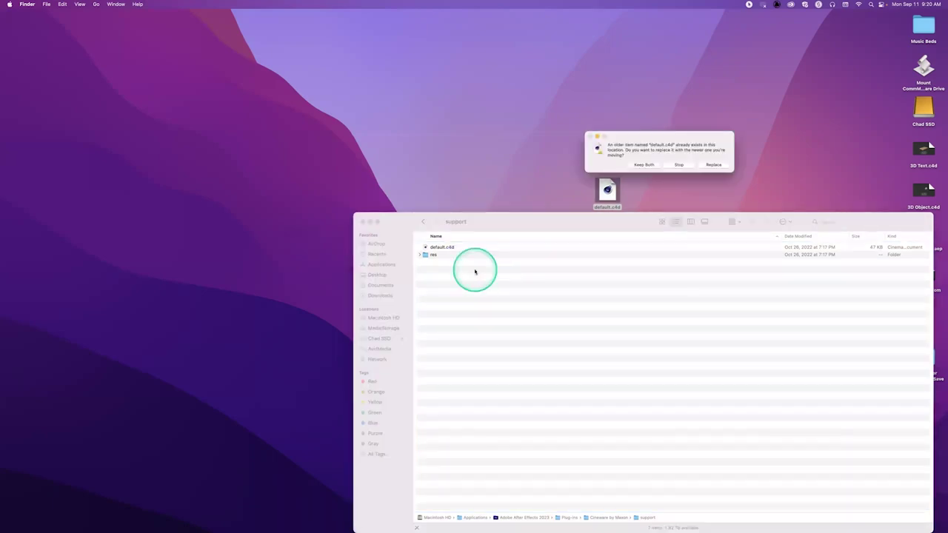
{"action": "left_click", "coordinate": [717, 164]}
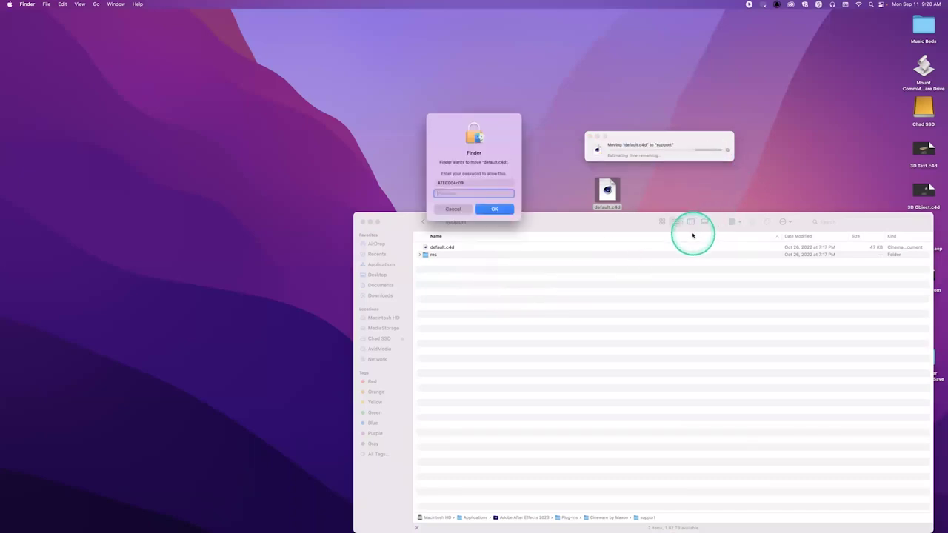
Enter the account password to authorize the file replacement and close the support folder window
{"action": "type", "text": "••"}
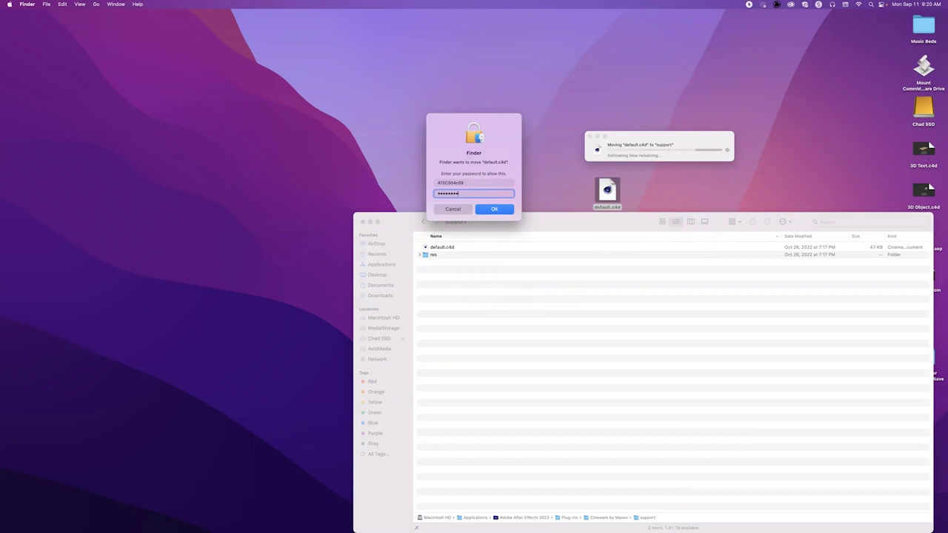
{"action": "type", "text": "••••••"}
{"action": "key", "text": "Return"}
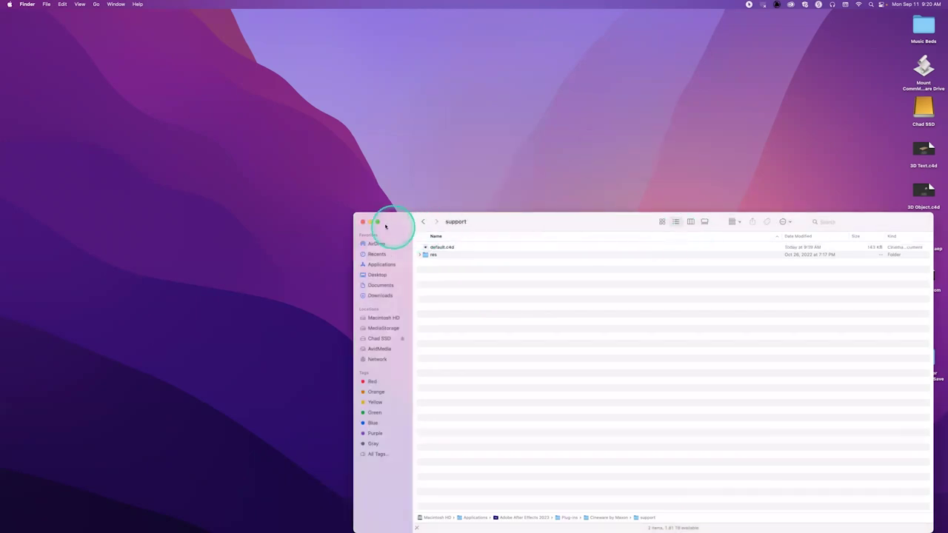
{"action": "left_click", "coordinate": [363, 221]}
Switch to After Effects and delete the GiantRobot.c4d layer from Comp 2
{"action": "mouse_move", "coordinate": [489, 527]}
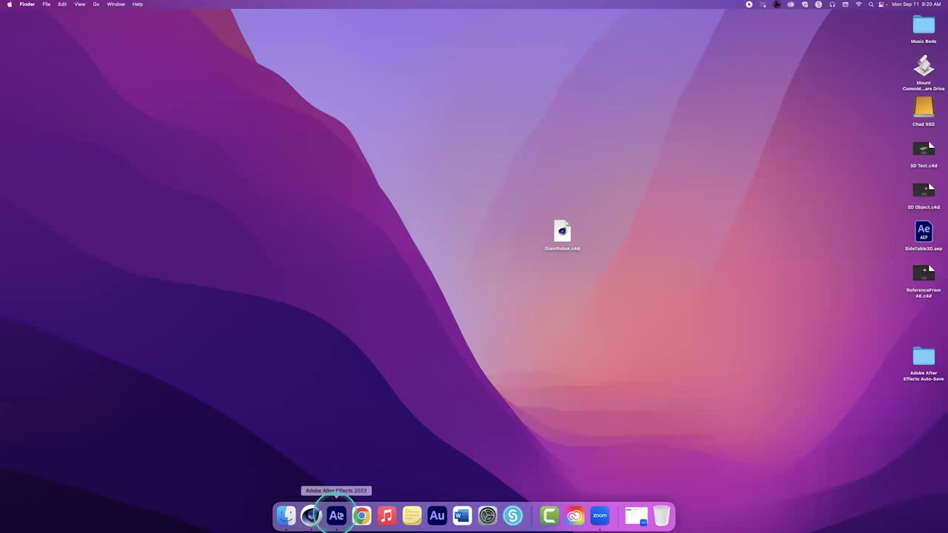
{"action": "left_click", "coordinate": [336, 515]}
{"action": "left_click", "coordinate": [72, 404]}
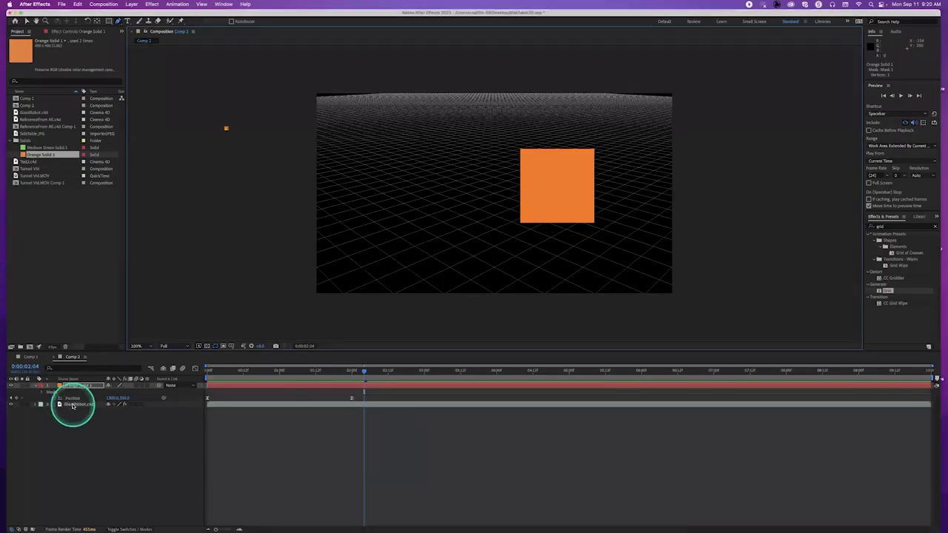
{"action": "key", "text": "Delete"}
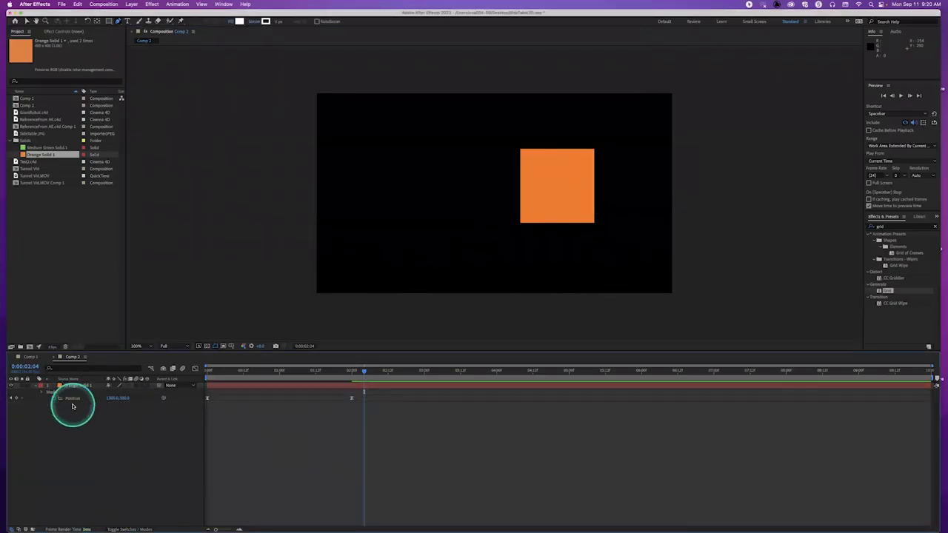
Add a new Maxon Cinema 4D file layer to Comp 2, saving the file as CoolNewRobot.c4d on the desktop
{"action": "left_click", "coordinate": [16, 32]}
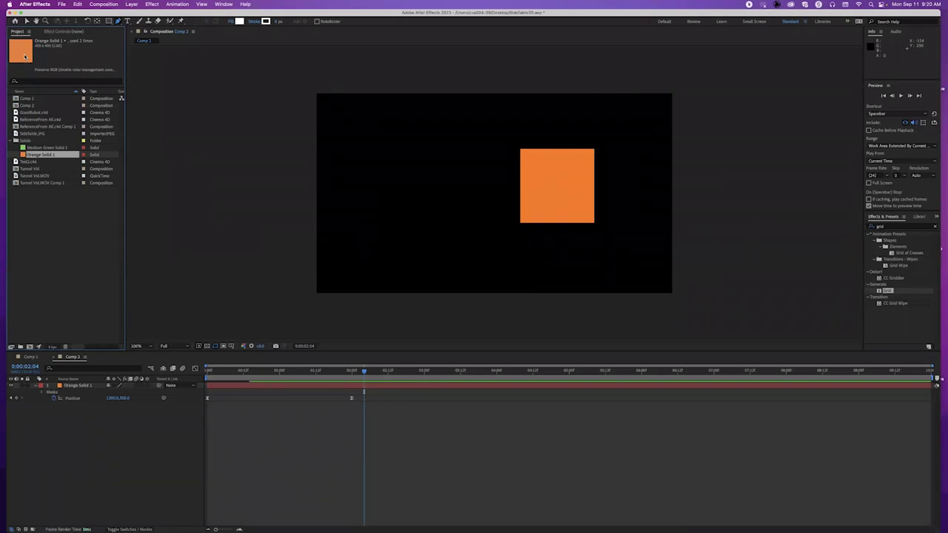
{"action": "left_click_drag", "start_coordinate": [25, 57], "coordinate": [180, 21]}
{"action": "left_click", "coordinate": [131, 4]}
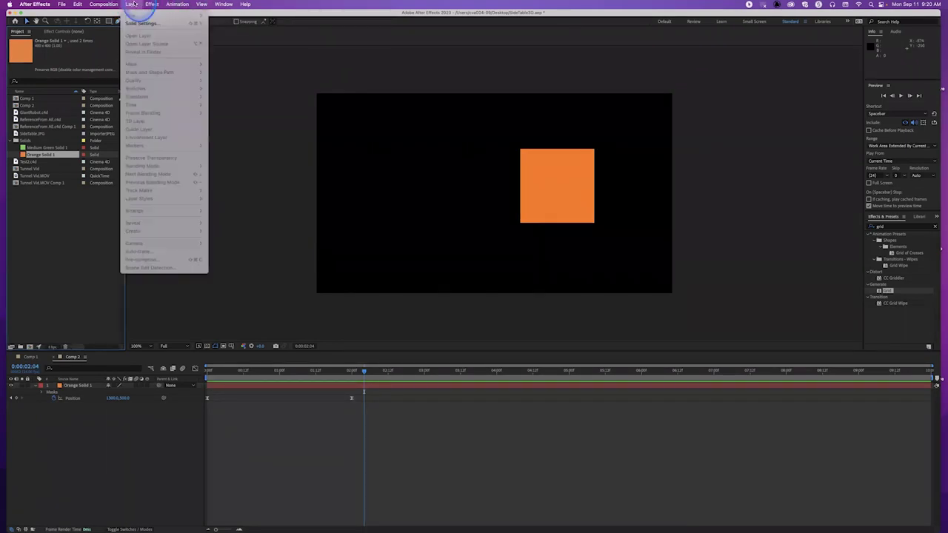
{"action": "left_click", "coordinate": [232, 70]}
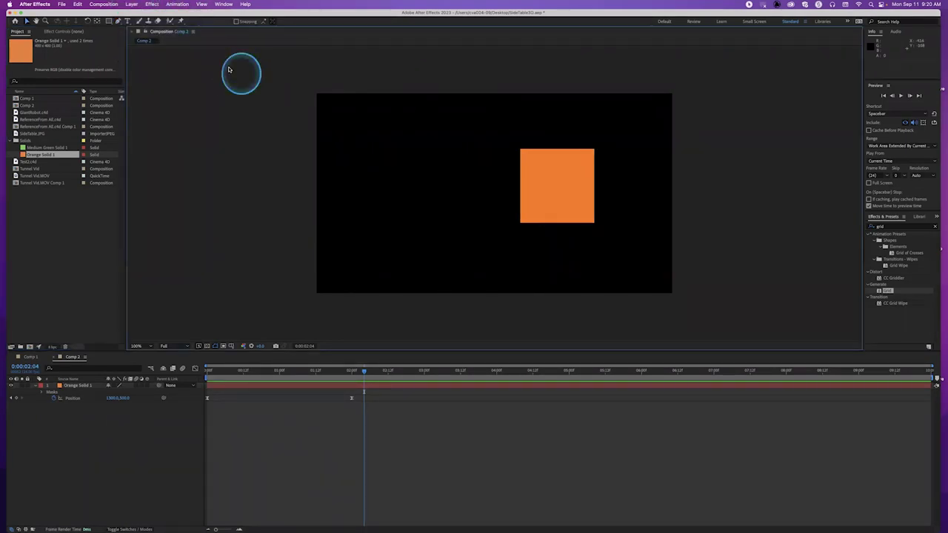
{"action": "left_click", "coordinate": [139, 5]}
{"action": "mouse_move", "coordinate": [148, 15]}
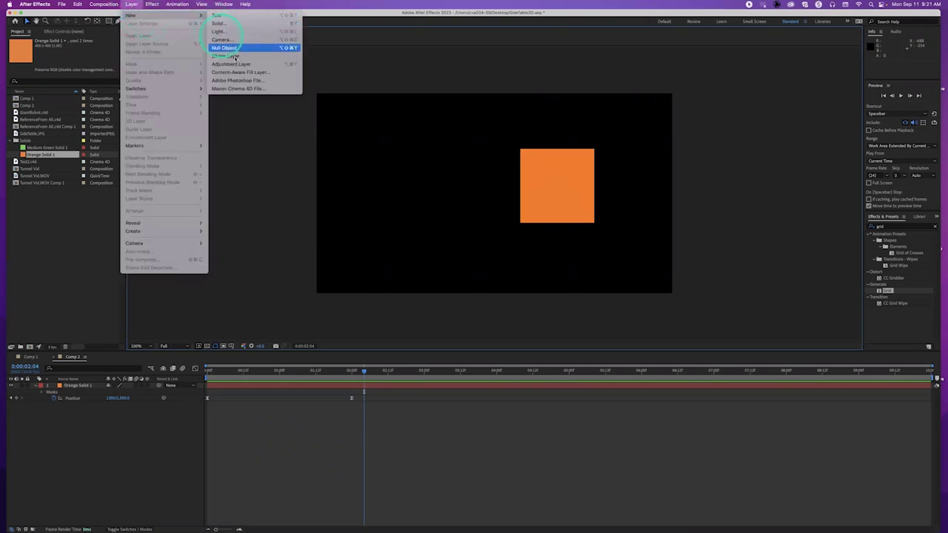
{"action": "left_click", "coordinate": [253, 91]}
{"action": "left_click", "coordinate": [397, 265]}
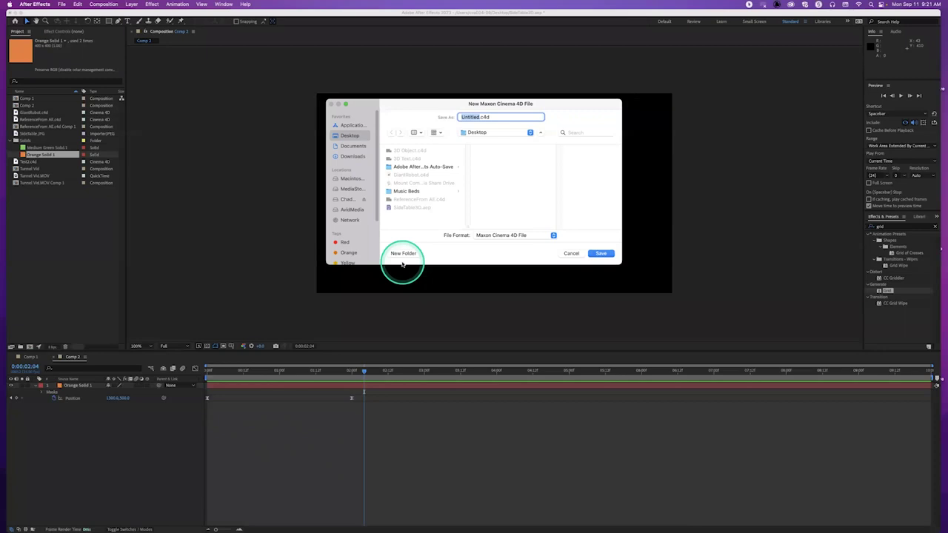
{"action": "type", "text": "CoolNewRobot"}
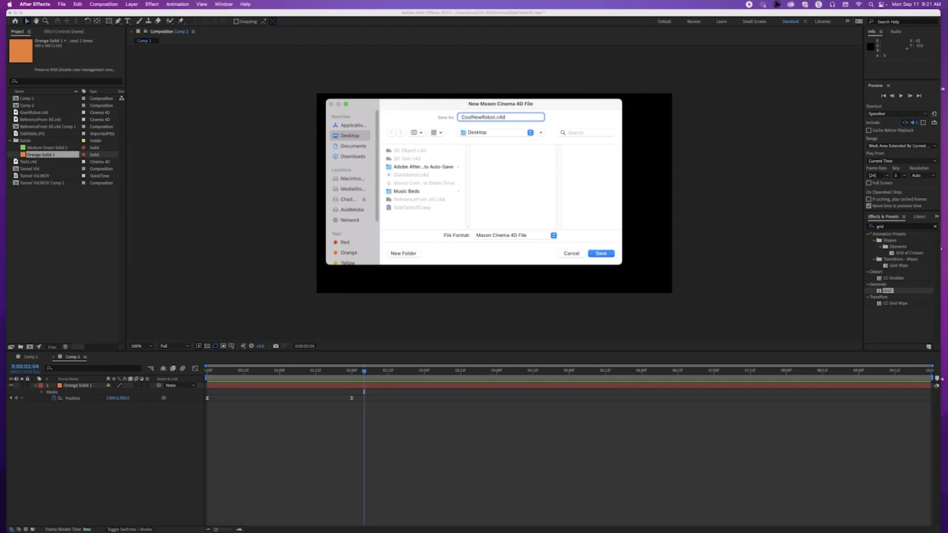
{"action": "key", "text": "Return"}
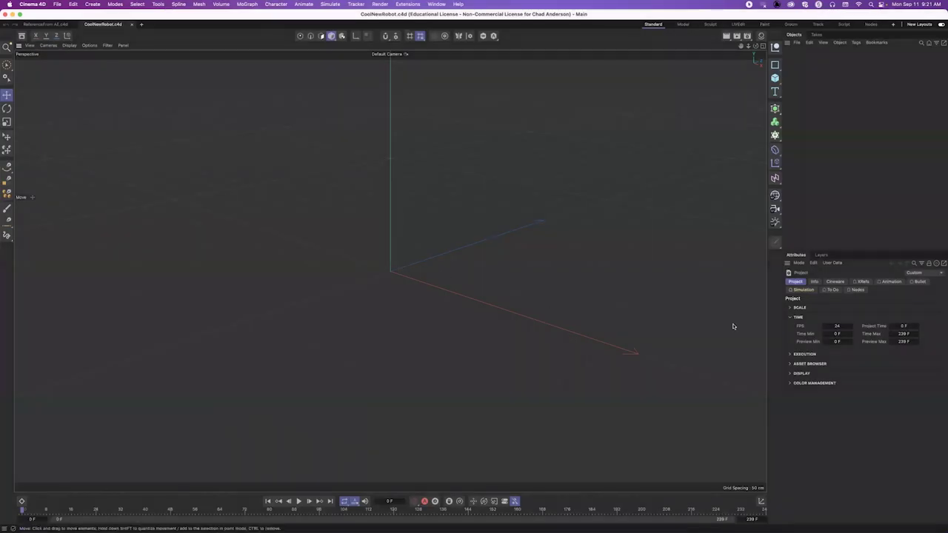
Check CoolNewRobot.c4d's project time, animation and render settings, and return to After Effects with the layer deselected
{"action": "left_click", "coordinate": [480, 289]}
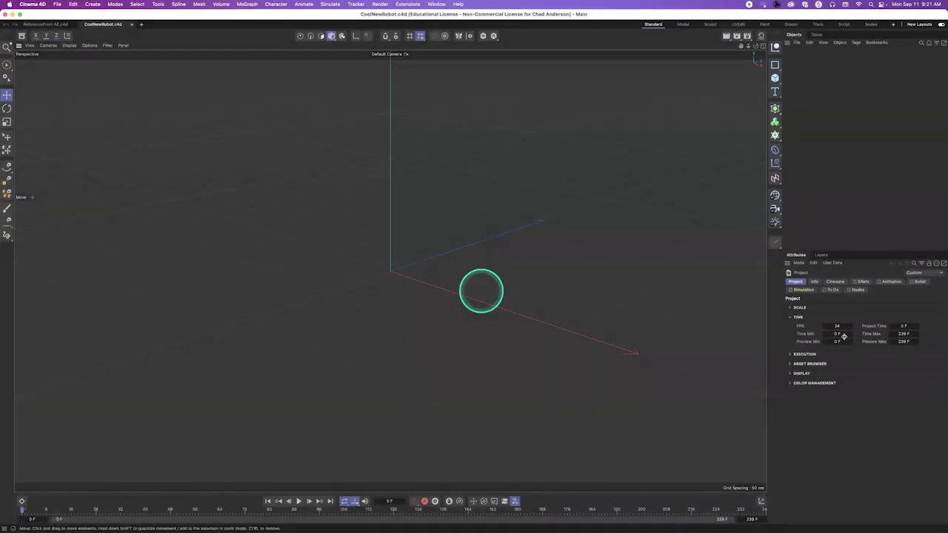
{"action": "left_click", "coordinate": [843, 333]}
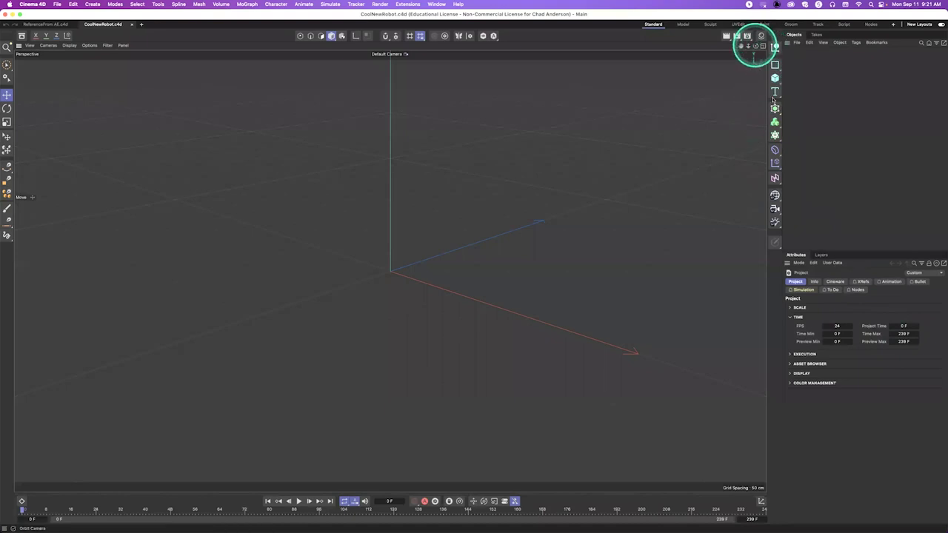
{"action": "left_click", "coordinate": [893, 281]}
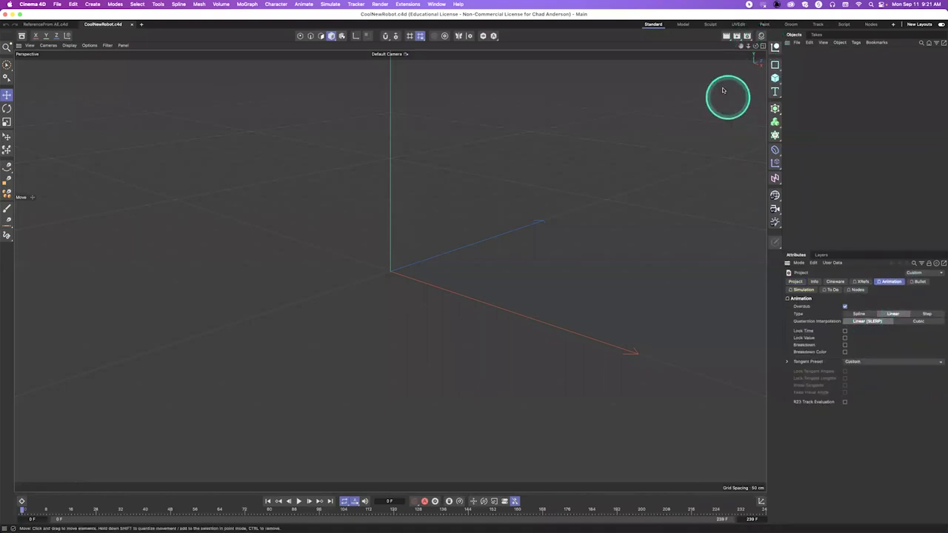
{"action": "left_click", "coordinate": [747, 35]}
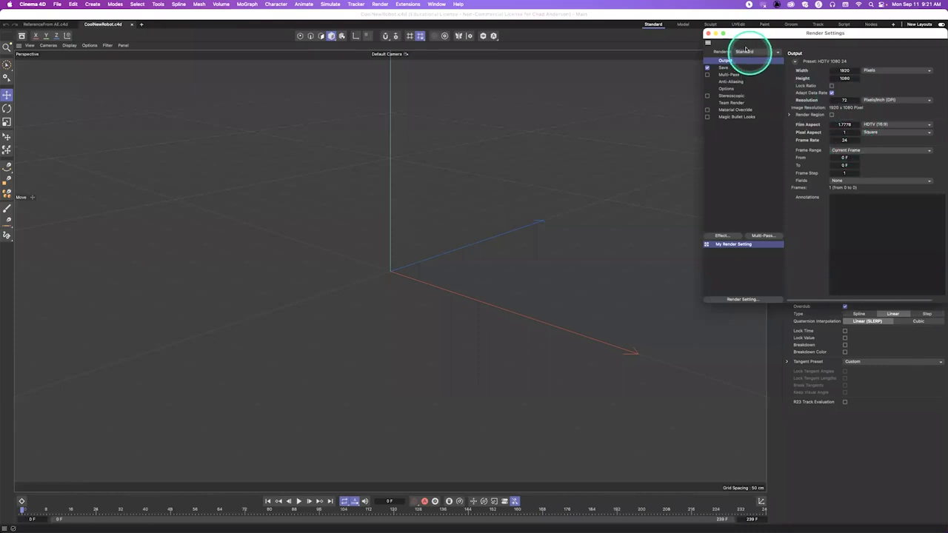
{"action": "left_click", "coordinate": [708, 33]}
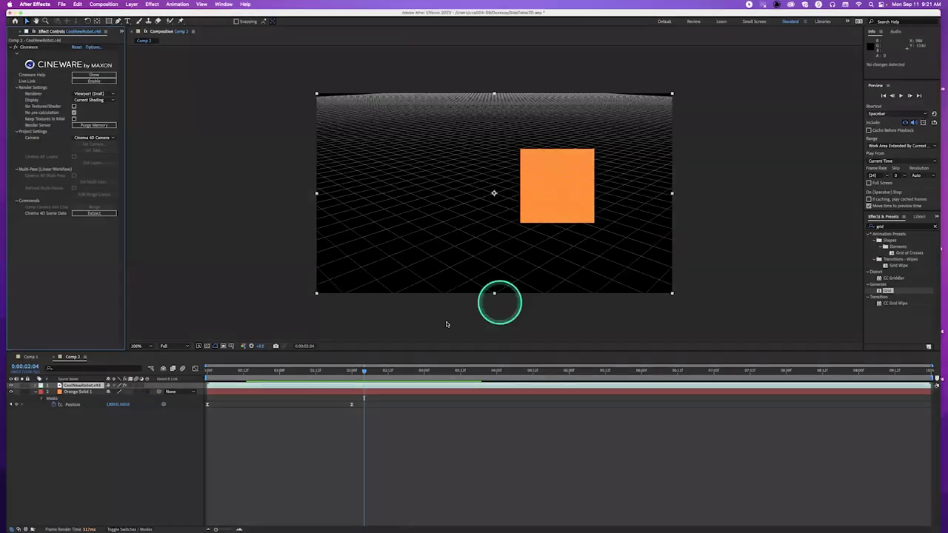
{"action": "left_click", "coordinate": [272, 237]}
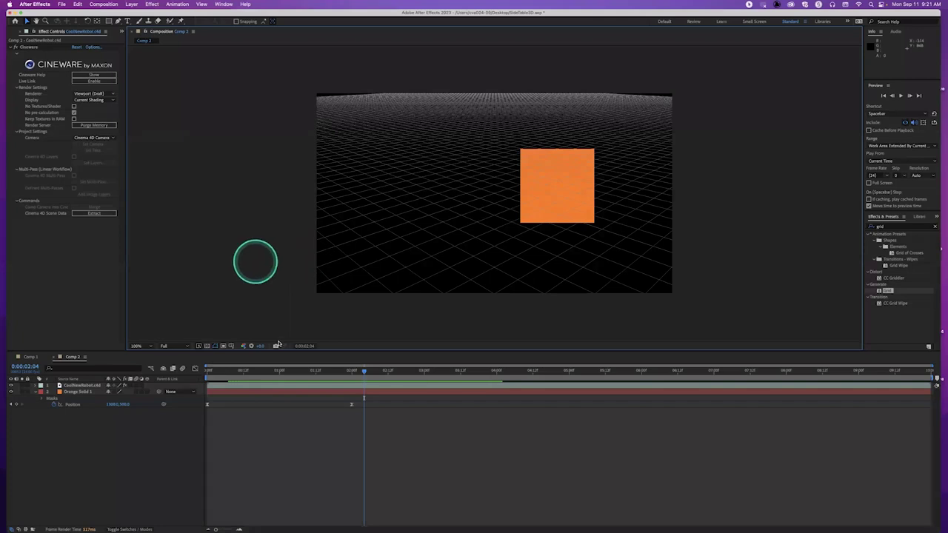
Start a new project directly in Cinema 4D and check its time and default keyframe animation settings
{"action": "left_click", "coordinate": [312, 522]}
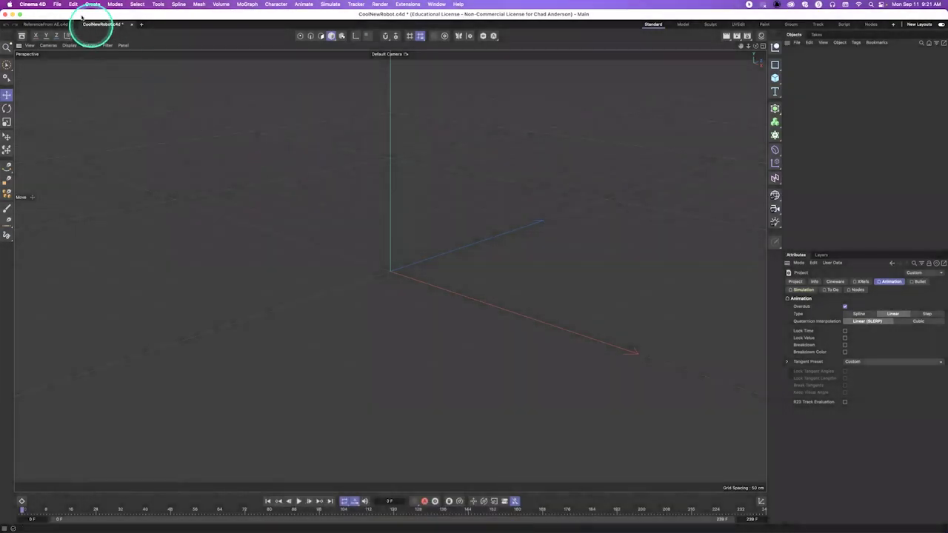
{"action": "left_click", "coordinate": [59, 4]}
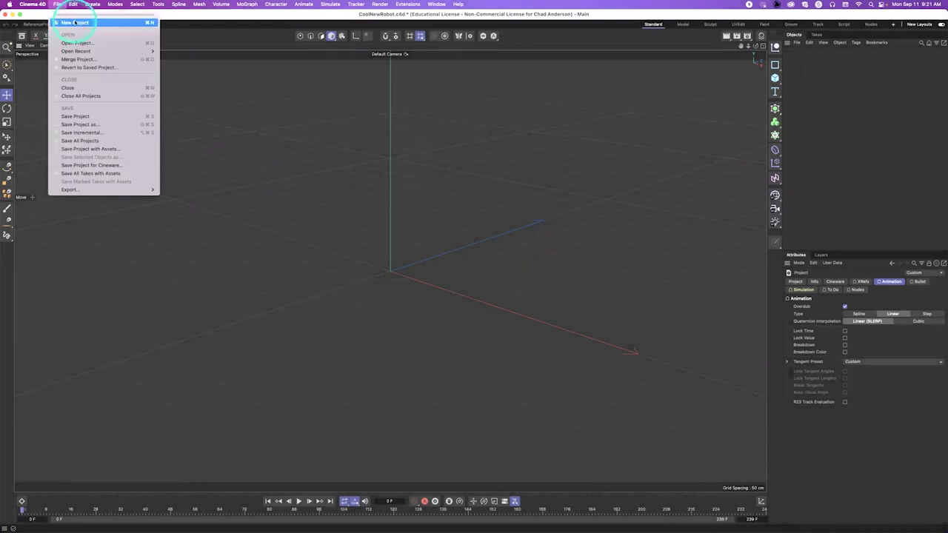
{"action": "left_click", "coordinate": [75, 23]}
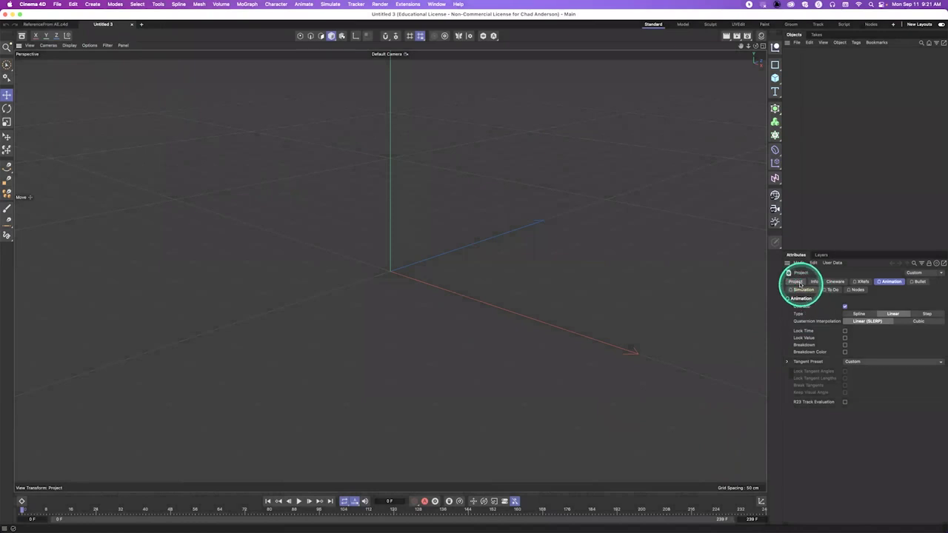
{"action": "left_click", "coordinate": [798, 282]}
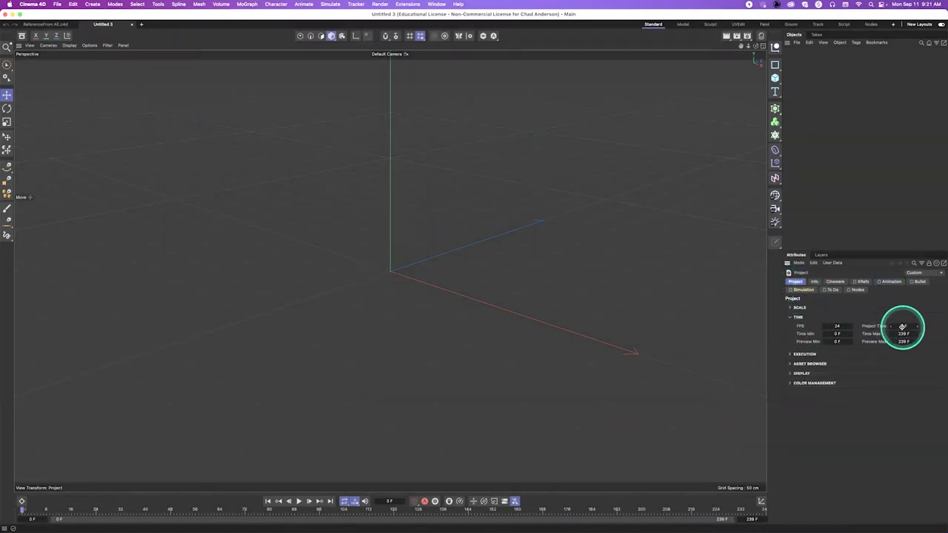
{"action": "left_click", "coordinate": [886, 282]}
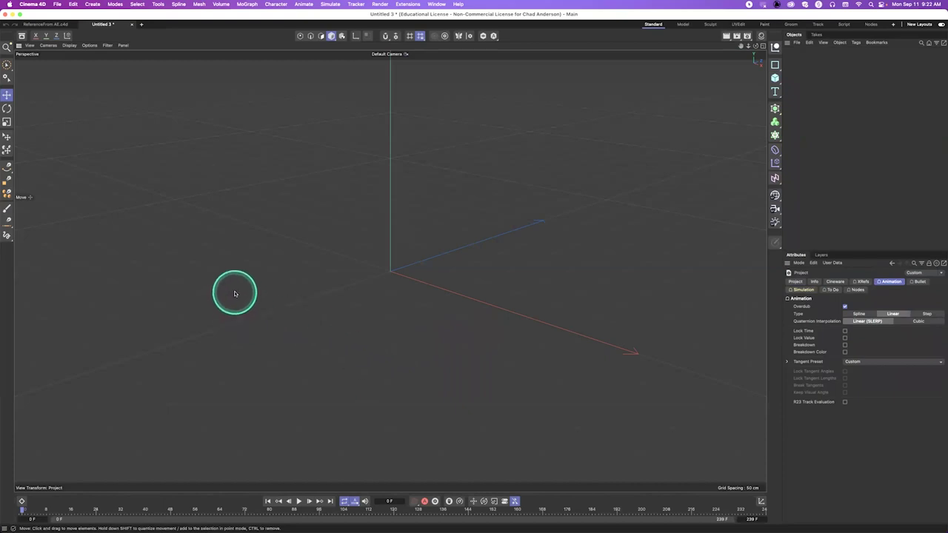
Close the untitled project and ReferenceFrom AE.c4d in Cinema 4D, and return to After Effects
{"action": "key", "text": "super+w"}
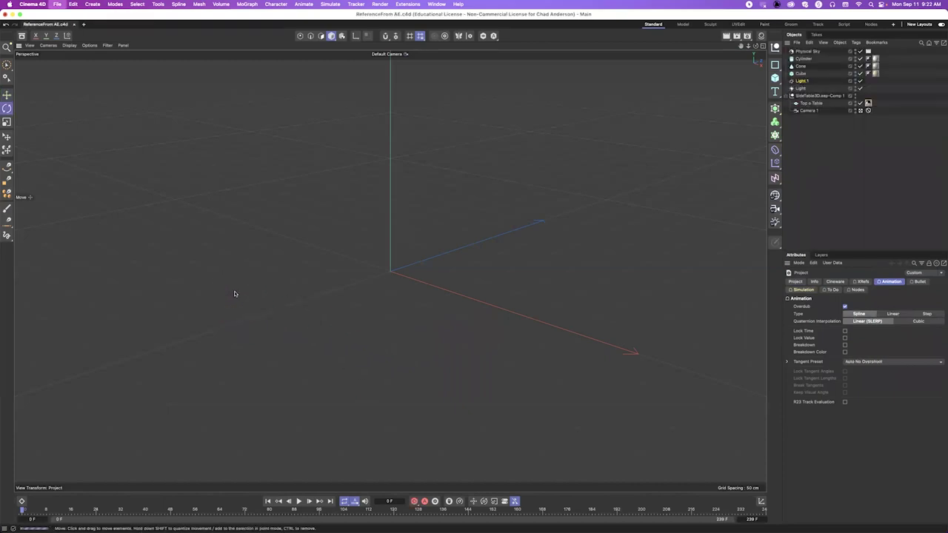
{"action": "key", "text": "super+w"}
{"action": "key", "text": "super+Tab"}
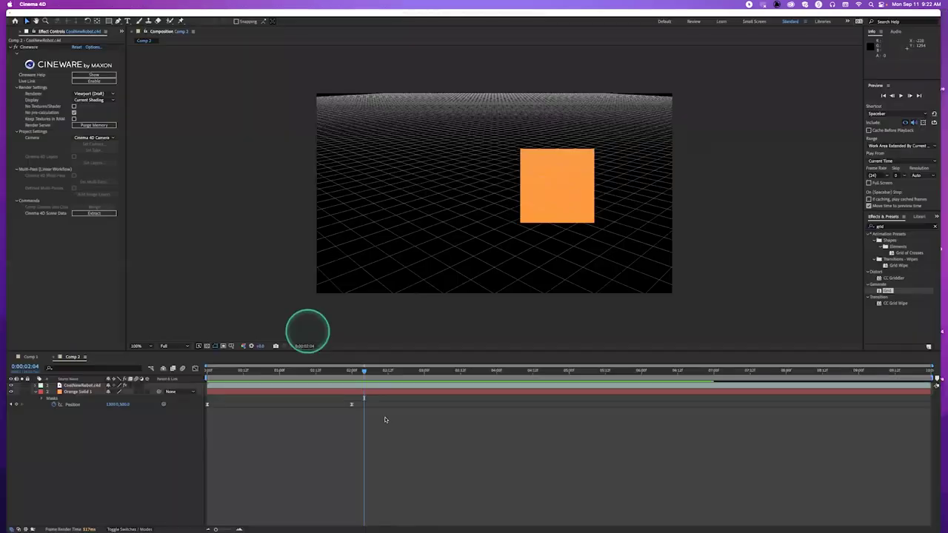
{"action": "left_click", "coordinate": [311, 519]}
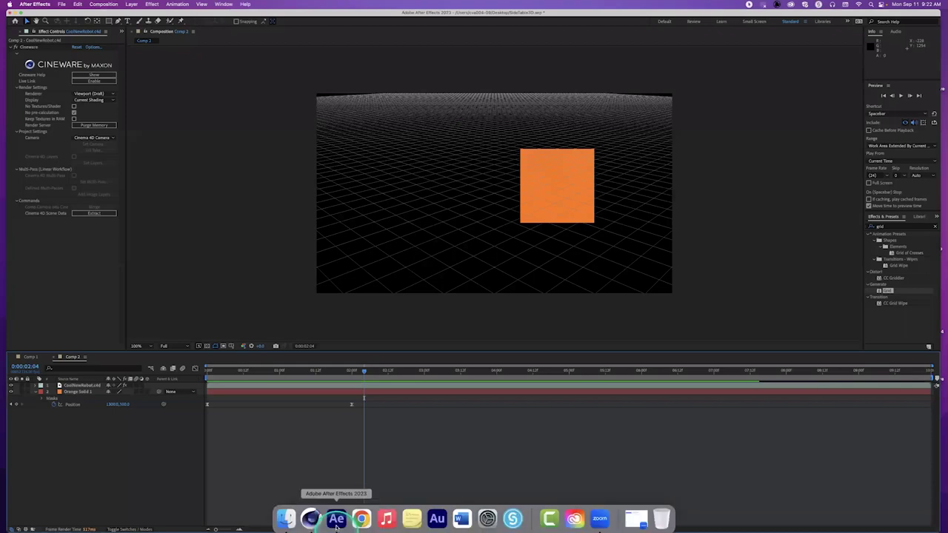
{"action": "left_click", "coordinate": [331, 524]}
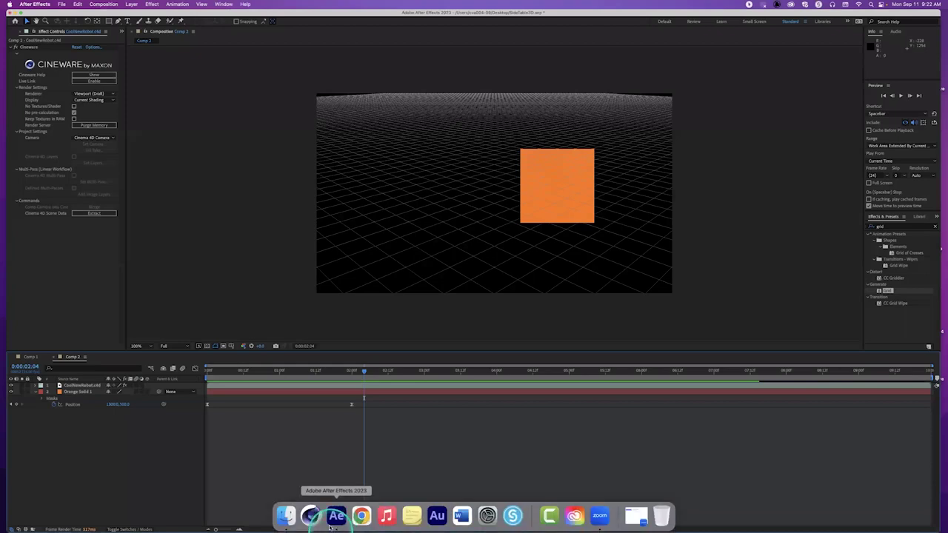
Open the Applications folder in Finder and locate new.c4d inside the Maxon Cinema 4D 2023 folder
{"action": "left_click", "coordinate": [284, 516]}
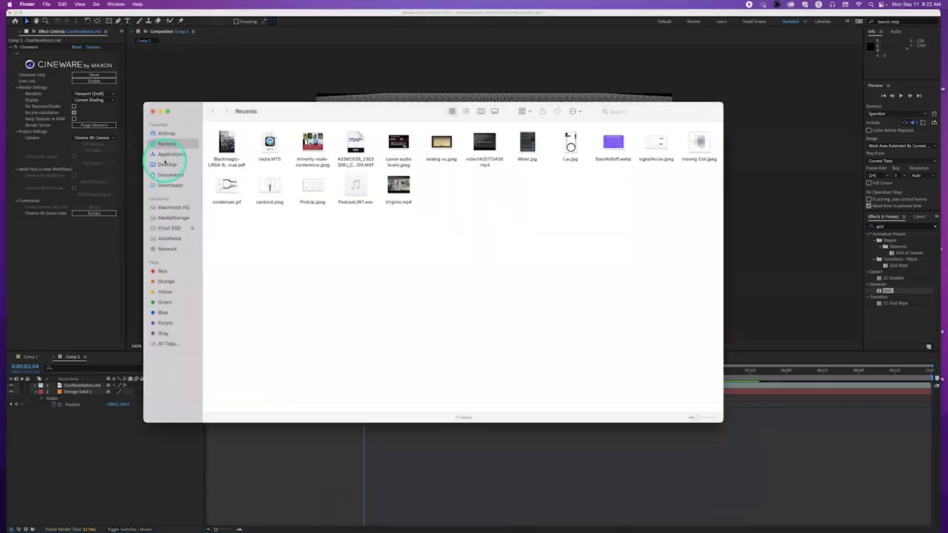
{"action": "left_click", "coordinate": [170, 153]}
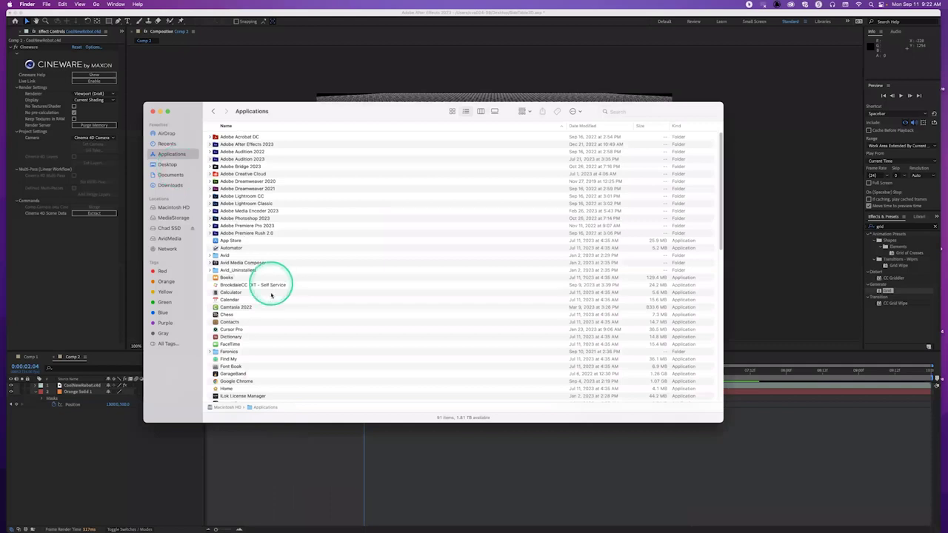
{"action": "scroll", "coordinate": [272, 294], "scroll_direction": "down", "scroll_amount": 5}
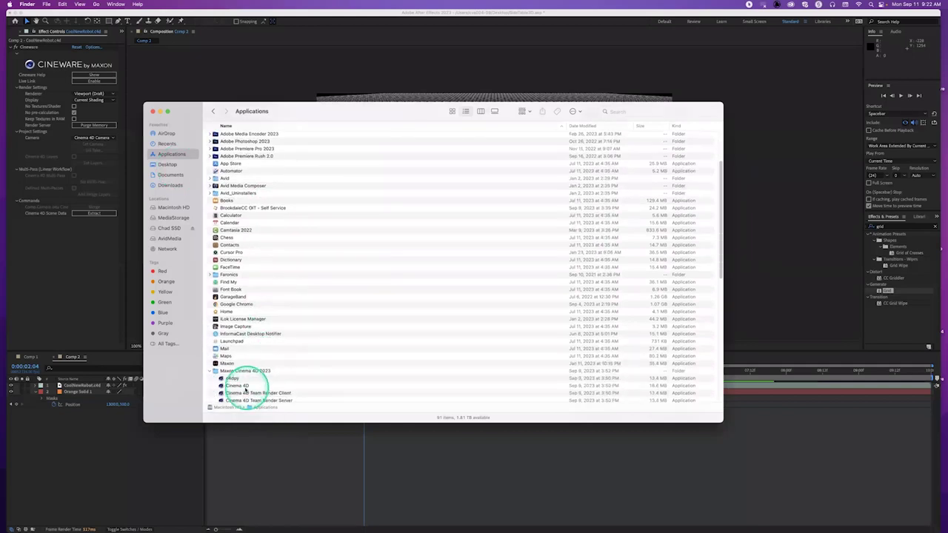
{"action": "scroll", "coordinate": [247, 391], "scroll_direction": "down", "scroll_amount": 5}
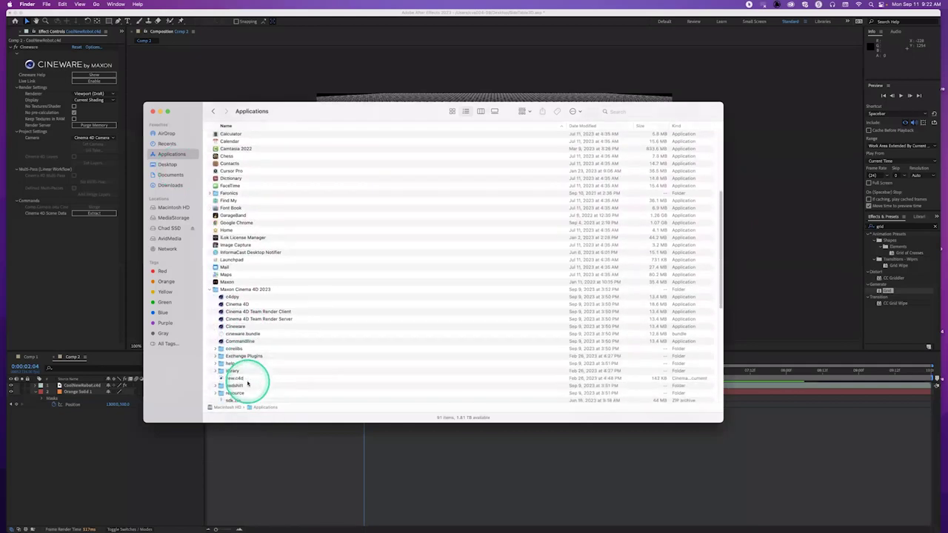
Select new.c4d inside the Maxon Cinema 4D 2023 folder
{"action": "scroll", "coordinate": [248, 383], "scroll_direction": "down", "scroll_amount": 1}
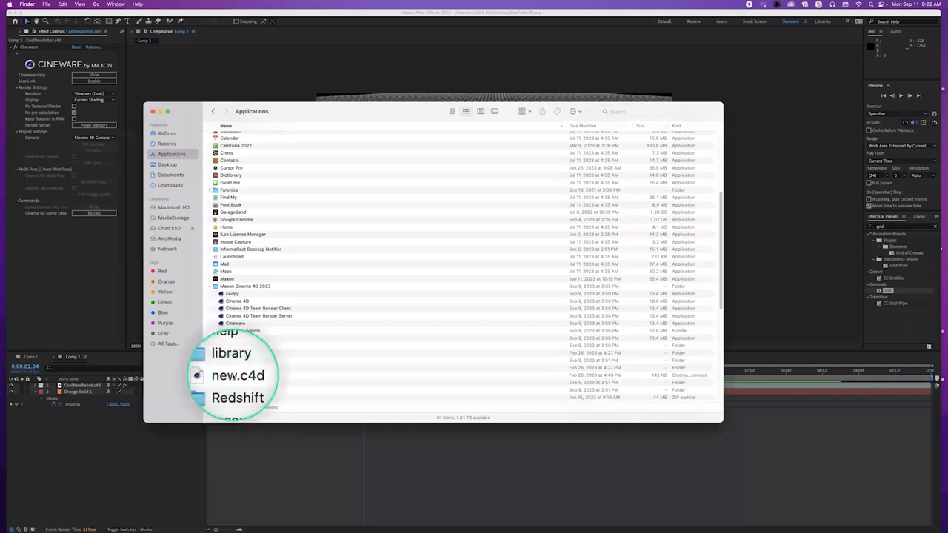
{"action": "scroll", "coordinate": [232, 378], "scroll_direction": "down", "scroll_amount": 1}
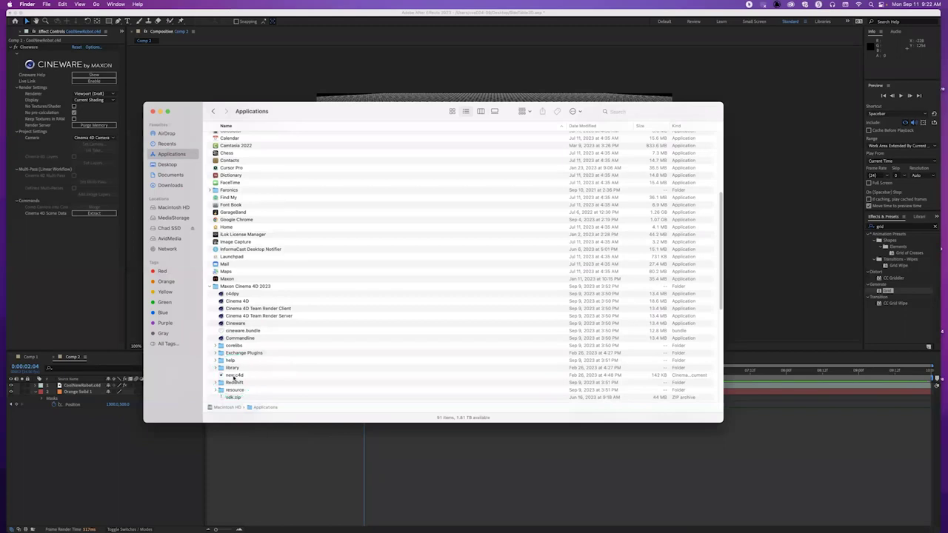
{"action": "left_click", "coordinate": [233, 377]}
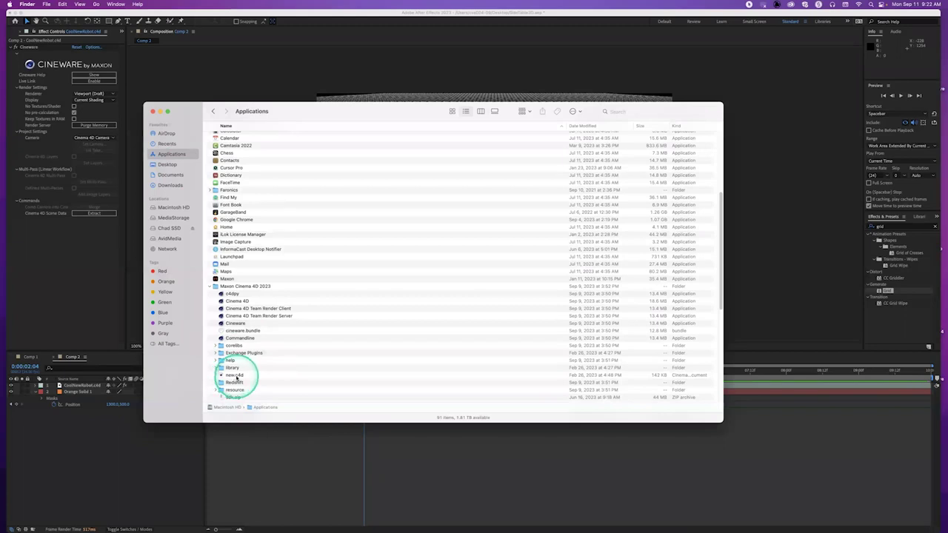
{"action": "left_click", "coordinate": [234, 376]}
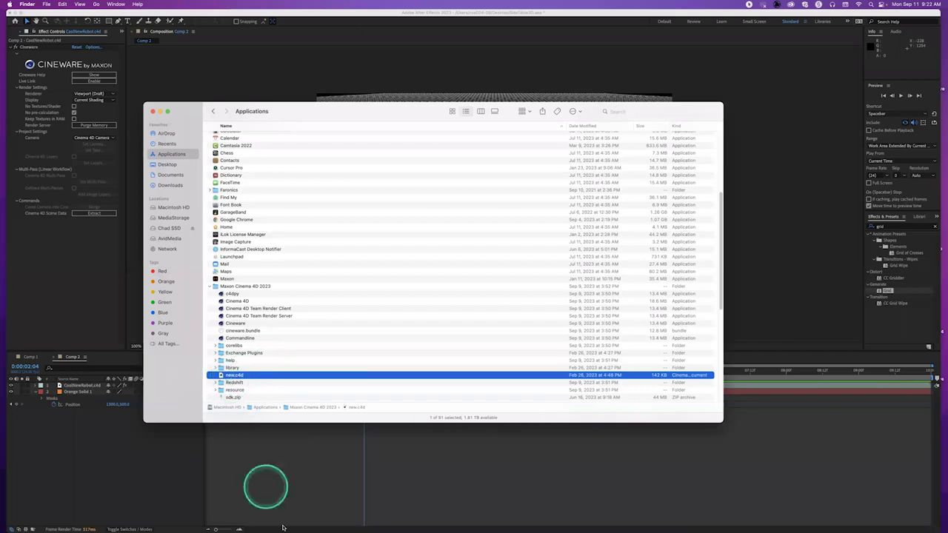
Switch to Cinema 4D, dismiss the Quick Start Dialog, and check the new project's time, animation and render settings
{"action": "mouse_move", "coordinate": [285, 518]}
{"action": "left_click", "coordinate": [312, 515]}
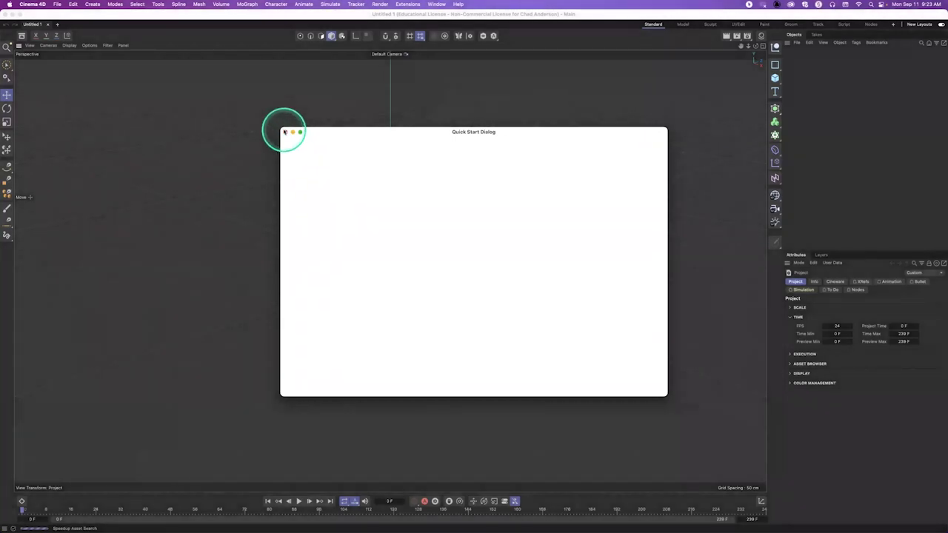
{"action": "left_click", "coordinate": [285, 132]}
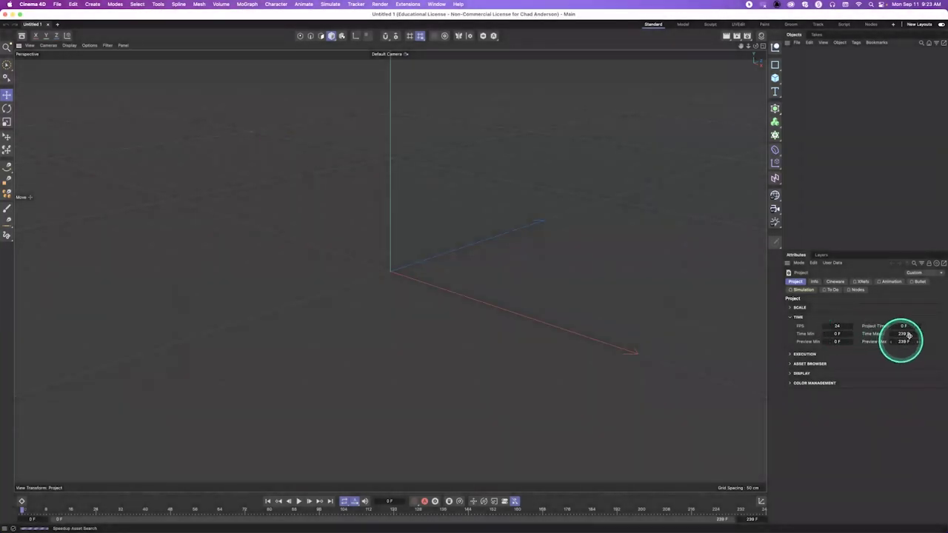
{"action": "left_click", "coordinate": [891, 282]}
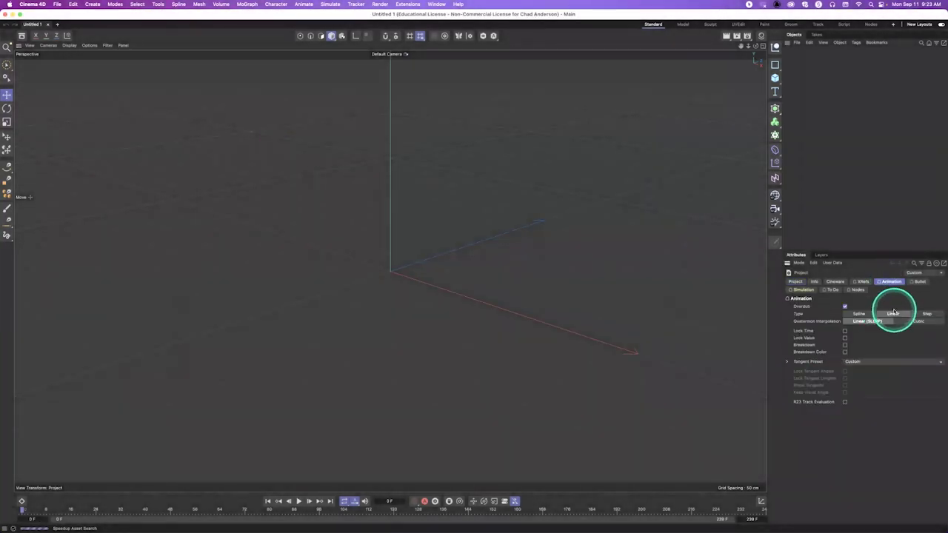
{"action": "left_click", "coordinate": [747, 35]}
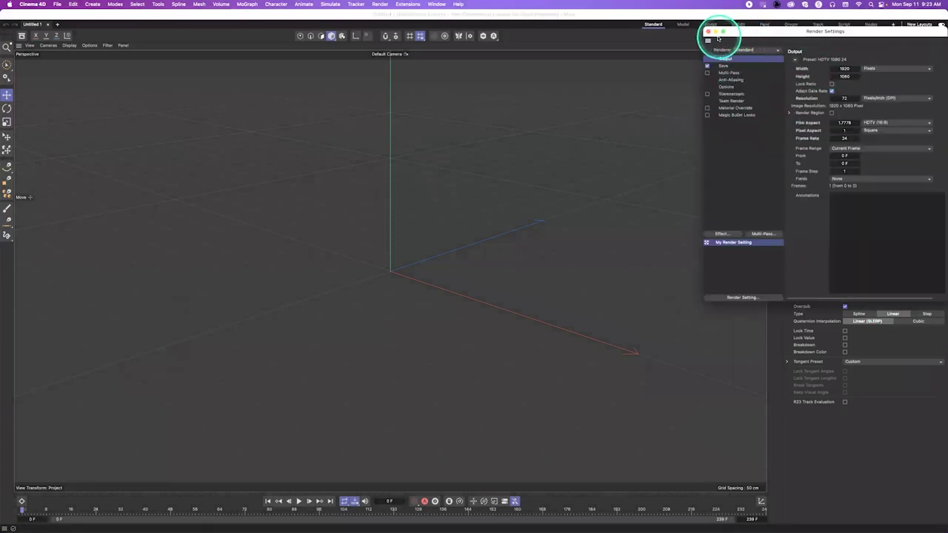
{"action": "left_click", "coordinate": [707, 31]}
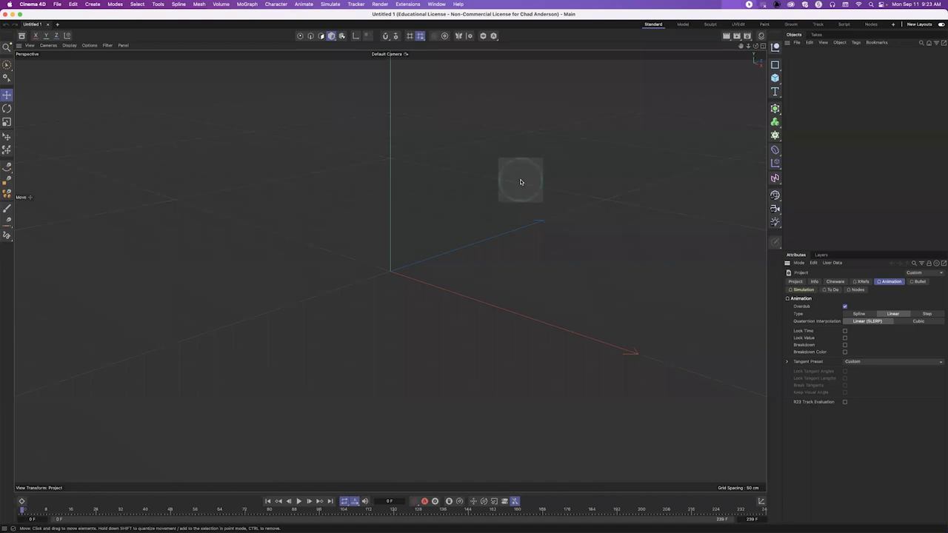
{"action": "left_click", "coordinate": [521, 182]}
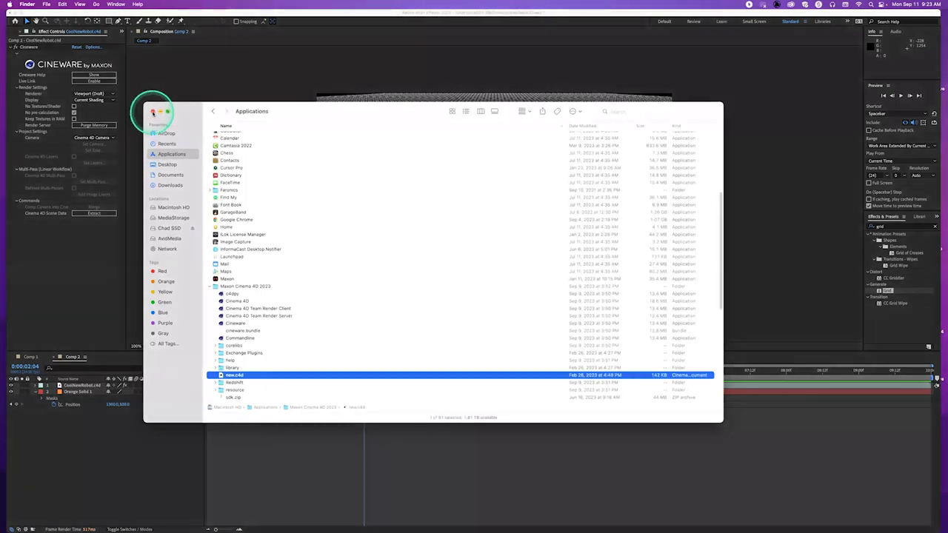
Close the Finder window and delete the CoolNewRobot.c4d layer from Comp 2 in After Effects
{"action": "left_click", "coordinate": [153, 112]}
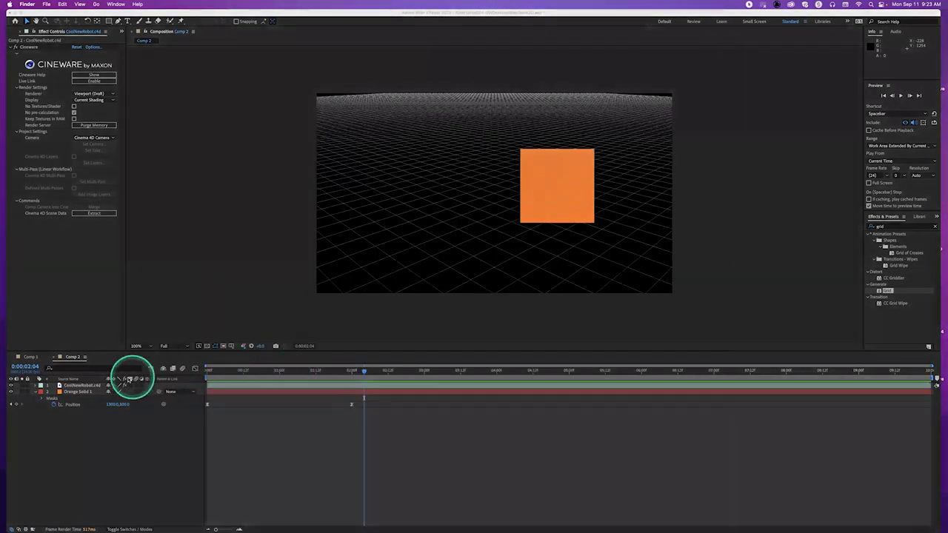
{"action": "left_click", "coordinate": [87, 387]}
{"action": "left_click", "coordinate": [88, 386]}
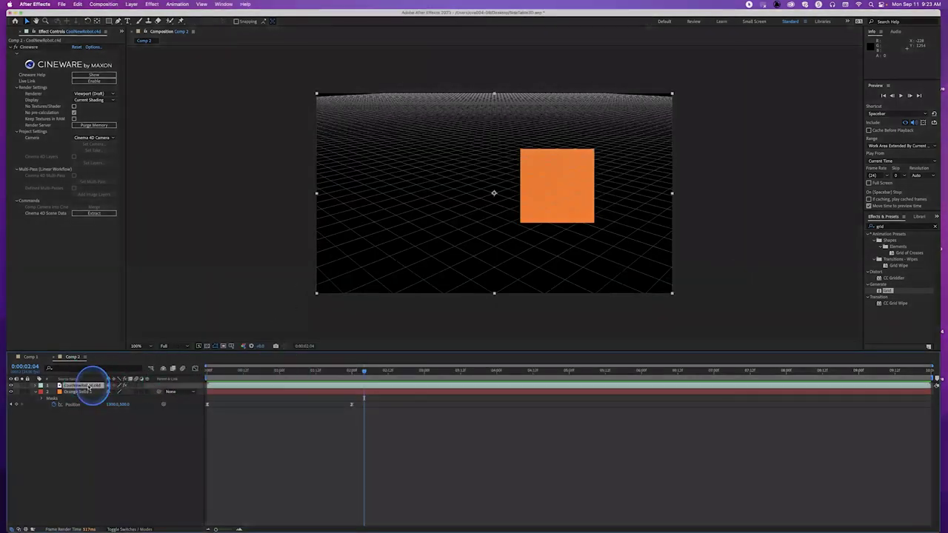
{"action": "key", "text": "Delete"}
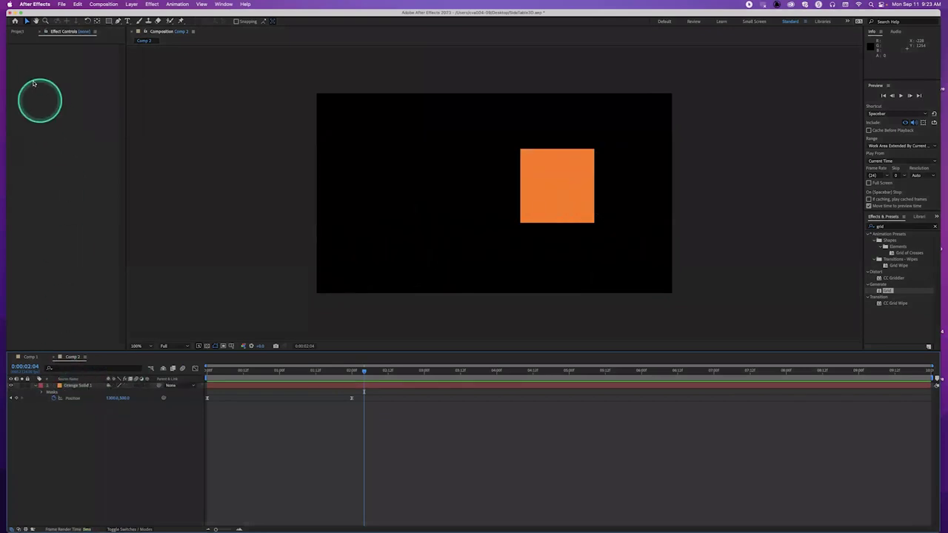
Add ReferenceFrom AE.c4d from the project files to Comp 2 as a layer
{"action": "left_click", "coordinate": [18, 32]}
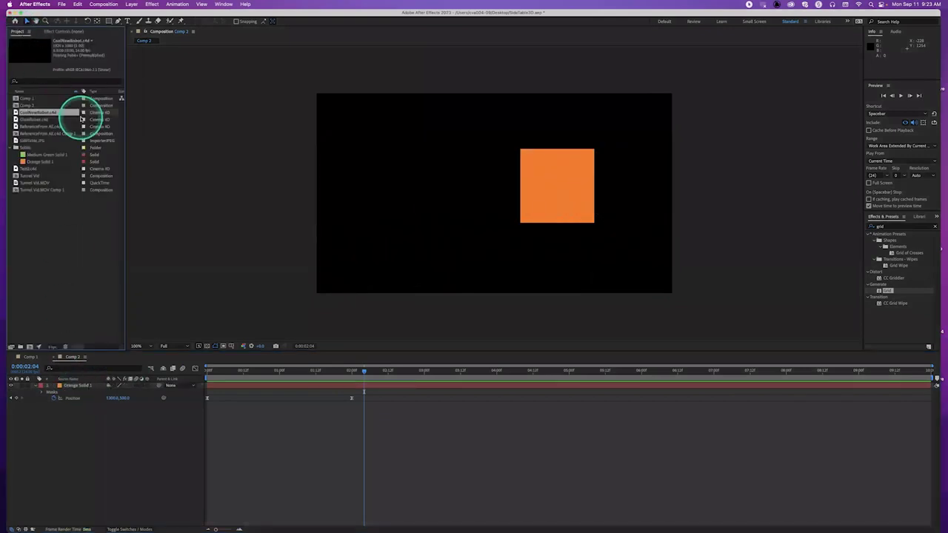
{"action": "left_click", "coordinate": [42, 126]}
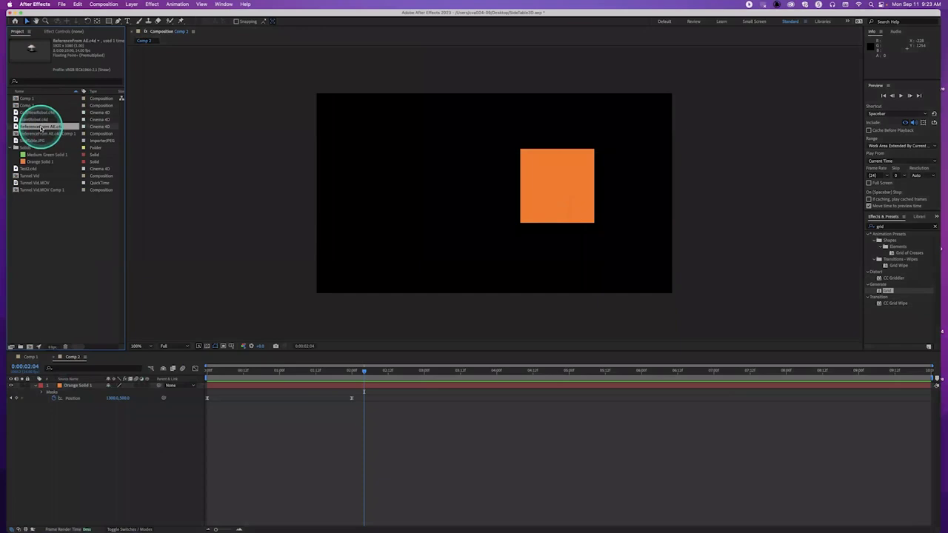
{"action": "left_click_drag", "start_coordinate": [42, 127], "coordinate": [95, 387]}
Switch to Comp 1, go to about 0:00:00:21, and delete the ReferenceFrom AE.c4d Comp 1 layer
{"action": "left_click", "coordinate": [32, 357]}
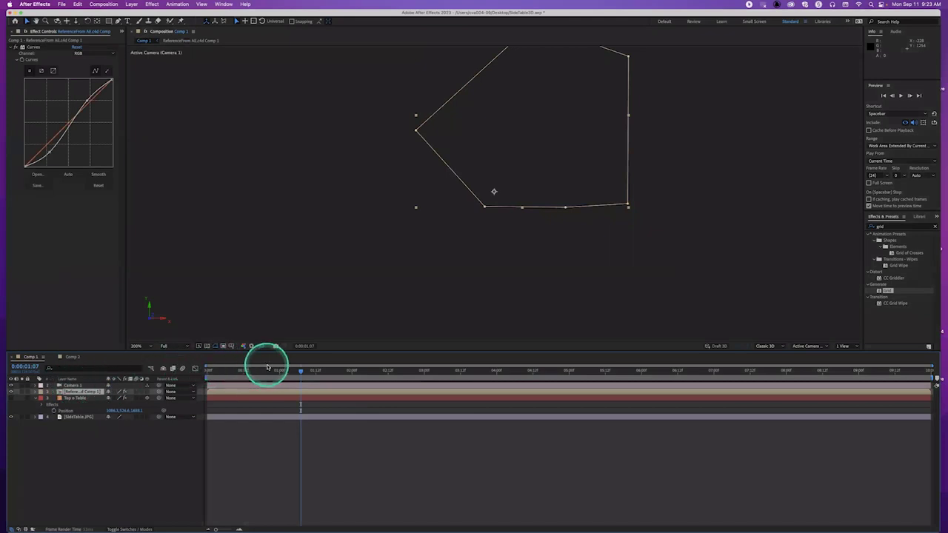
{"action": "left_click", "coordinate": [272, 371]}
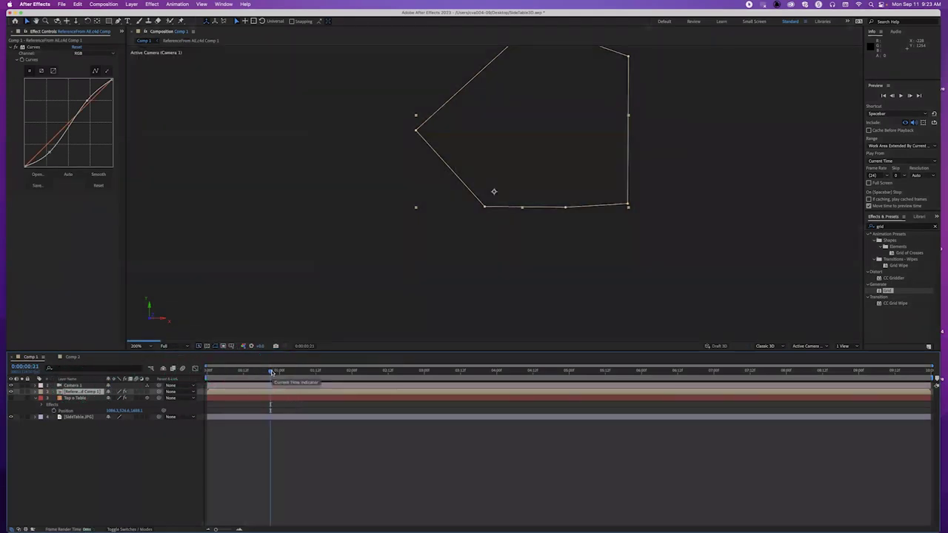
{"action": "left_click", "coordinate": [79, 391]}
{"action": "left_click", "coordinate": [79, 391]}
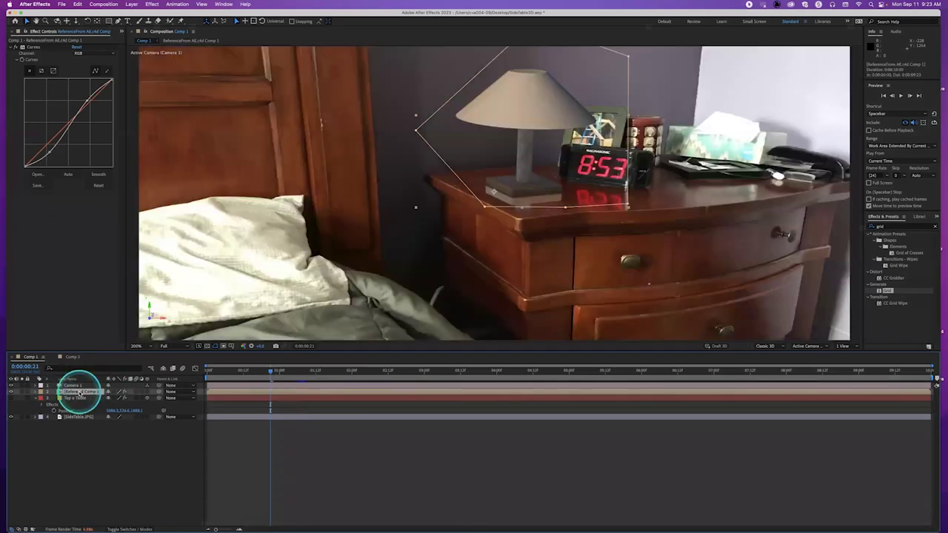
{"action": "key", "text": "Delete"}
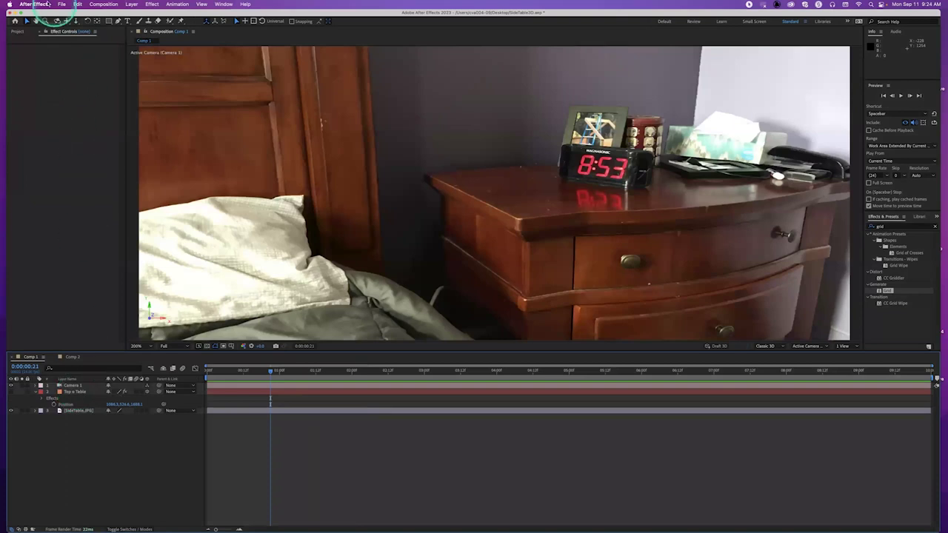
Add ReferenceFrom AE.c4d to Comp 1 directly below Camera 1 and set its Cineware renderer to Viewport
{"action": "left_click", "coordinate": [18, 31]}
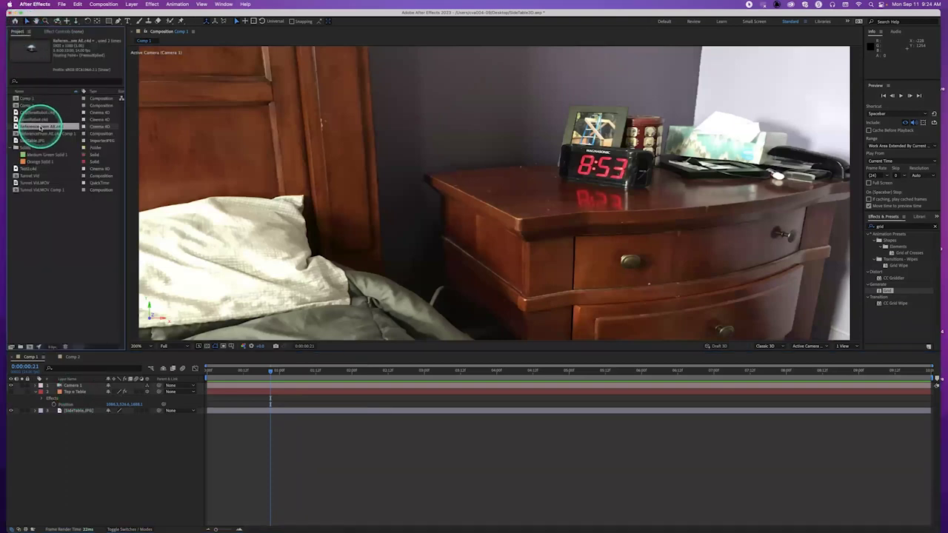
{"action": "left_click_drag", "start_coordinate": [42, 126], "coordinate": [106, 387]}
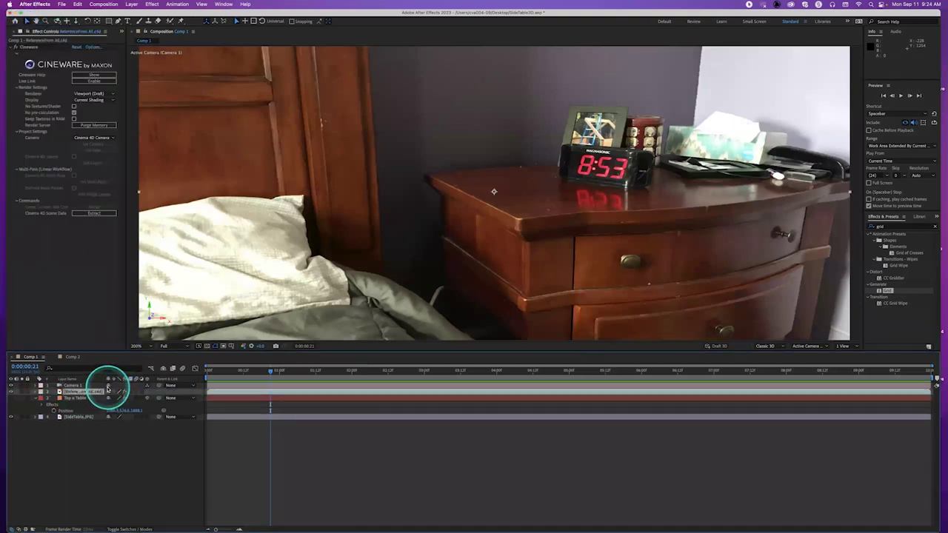
{"action": "key", "text": "comma"}
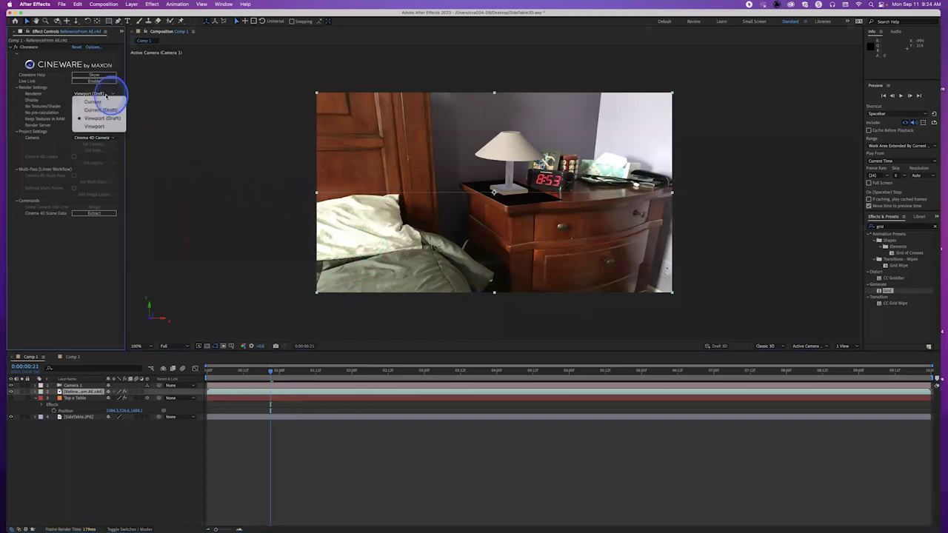
{"action": "left_click", "coordinate": [103, 94]}
{"action": "left_click", "coordinate": [104, 127]}
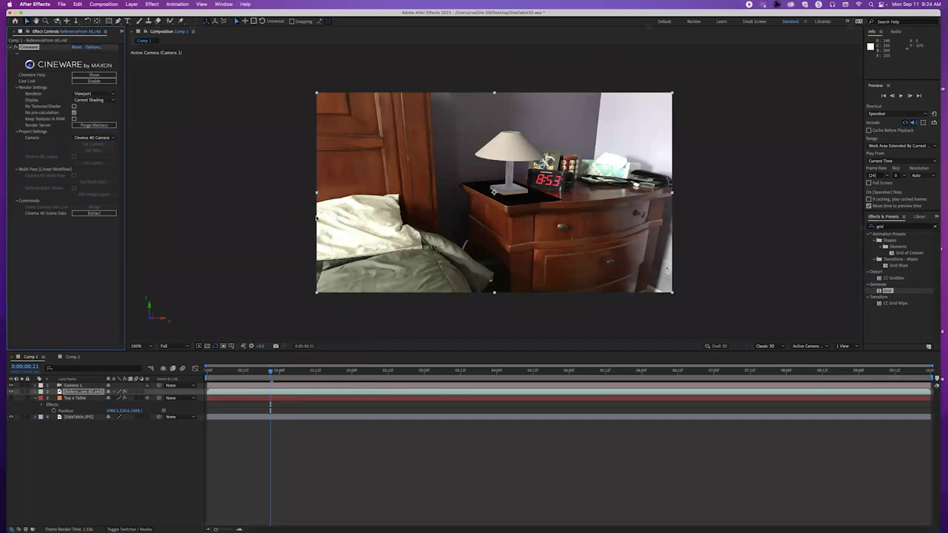
Try to move the ReferenceFrom AE.c4d layer away from its default position in Comp 1, undoing each move
{"action": "left_click", "coordinate": [82, 393]}
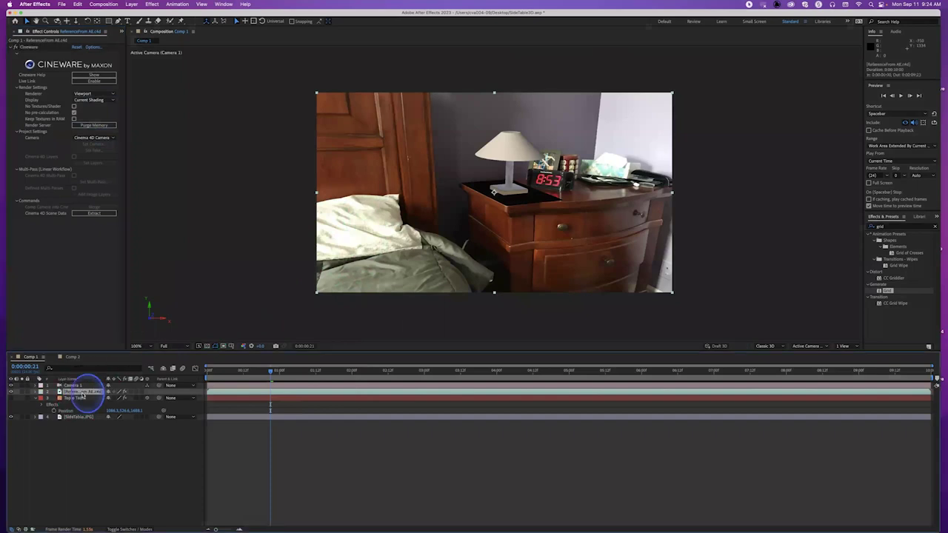
{"action": "left_click_drag", "start_coordinate": [491, 225], "coordinate": [452, 247]}
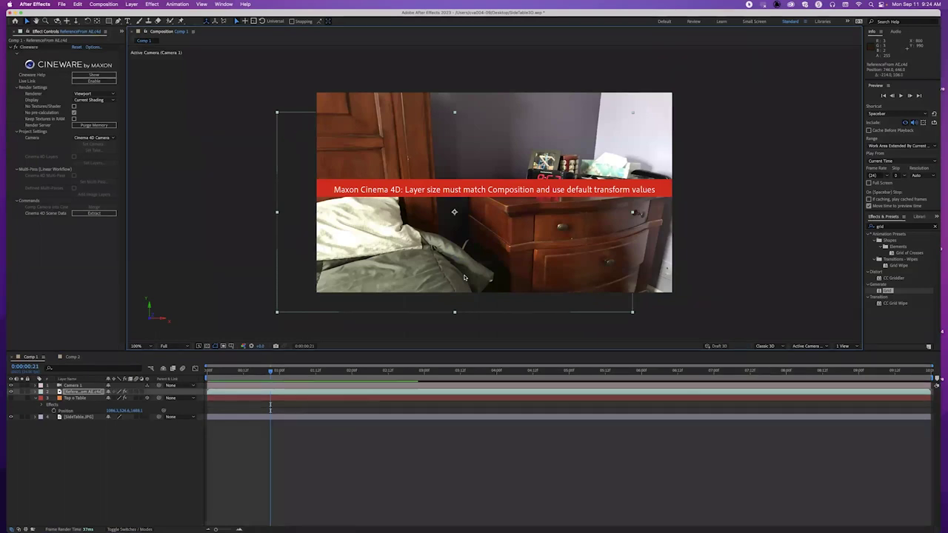
{"action": "mouse_move", "coordinate": [508, 185]}
{"action": "left_mouse_down"}
{"action": "mouse_move", "coordinate": [533, 206]}
{"action": "mouse_move", "coordinate": [526, 217]}
{"action": "mouse_move", "coordinate": [528, 178]}
{"action": "mouse_move", "coordinate": [495, 188]}
{"action": "mouse_move", "coordinate": [485, 244]}
{"action": "mouse_move", "coordinate": [493, 249]}
{"action": "left_mouse_up"}
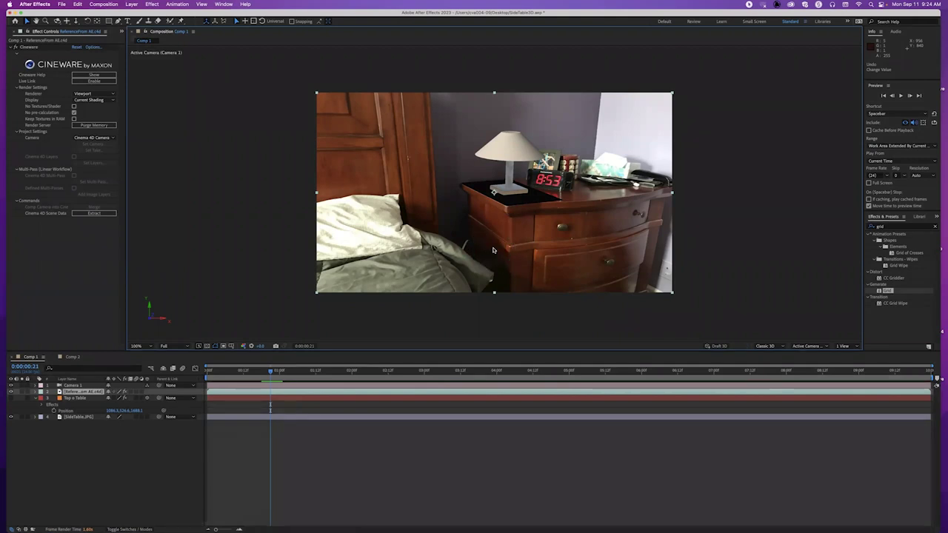
{"action": "mouse_move", "coordinate": [514, 203]}
{"action": "left_mouse_down"}
{"action": "mouse_move", "coordinate": [437, 226]}
{"action": "mouse_move", "coordinate": [456, 218]}
{"action": "left_mouse_up"}
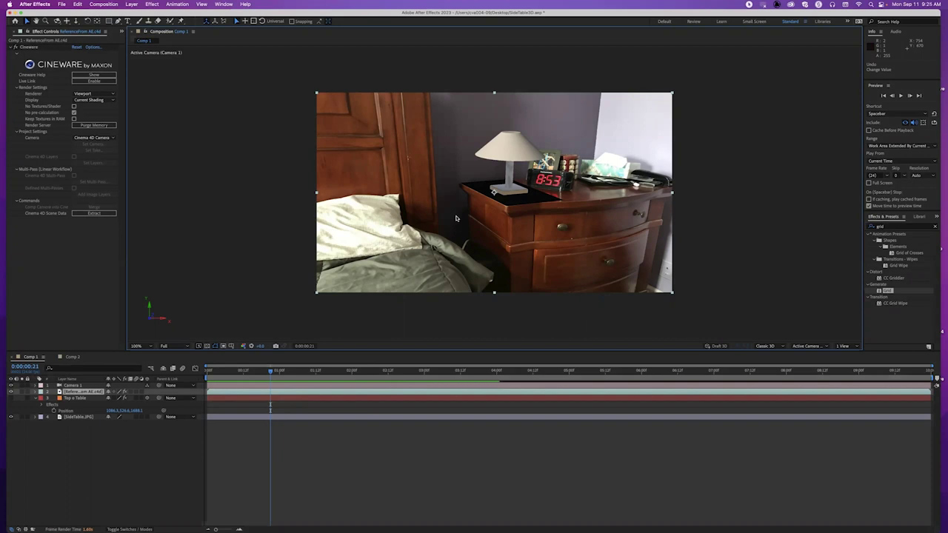
{"action": "left_click_drag", "start_coordinate": [460, 233], "coordinate": [404, 274]}
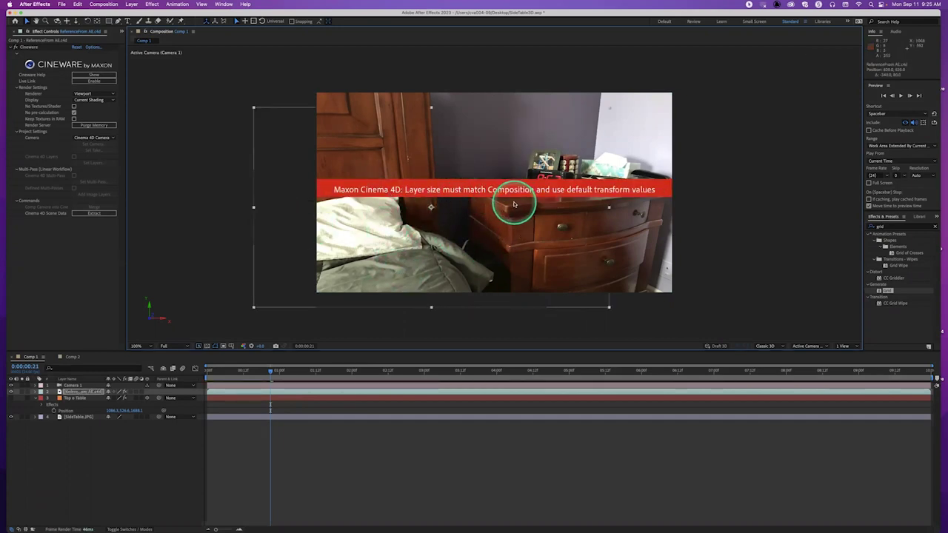
{"action": "key", "text": "super+z"}
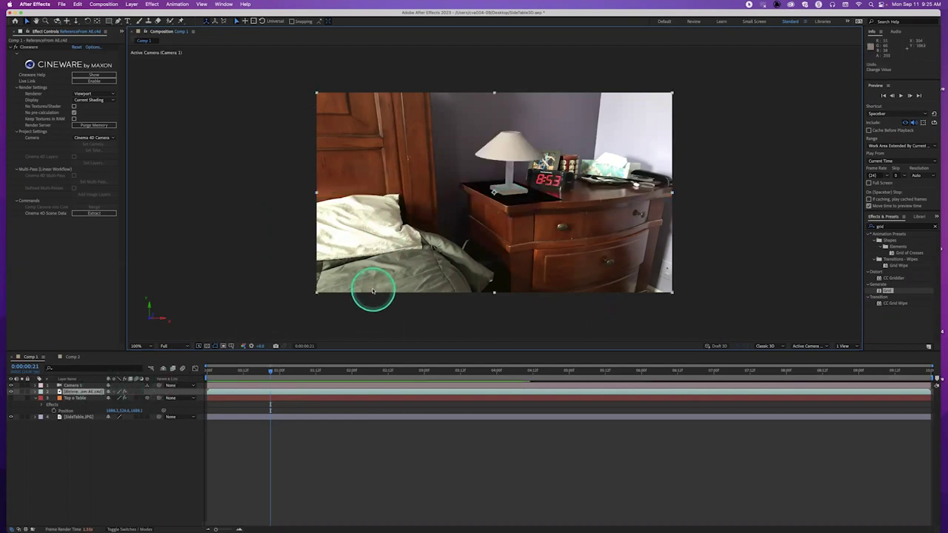
Collapse the Cineware effect, try once more to reposition the ReferenceFrom AE.c4d layer, and undo the move
{"action": "left_click", "coordinate": [10, 47]}
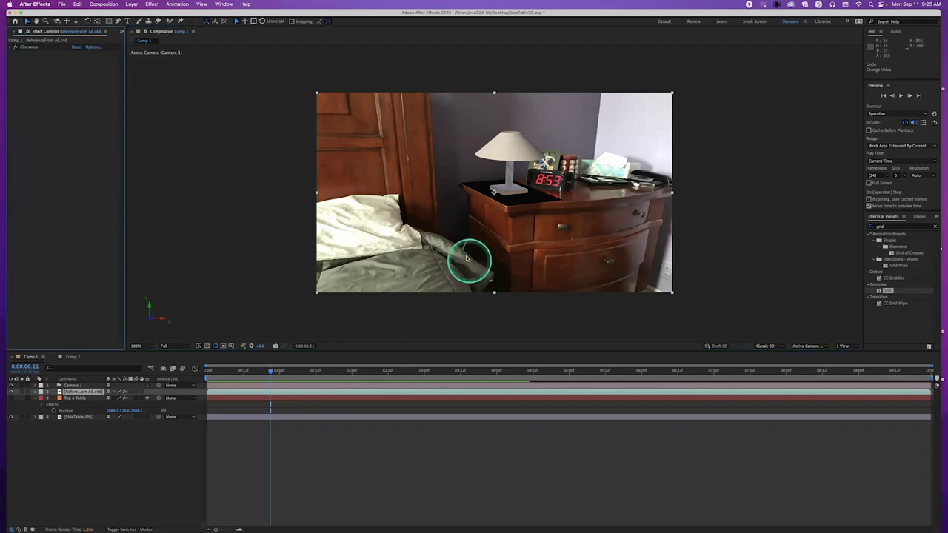
{"action": "left_click_drag", "start_coordinate": [469, 265], "coordinate": [483, 304]}
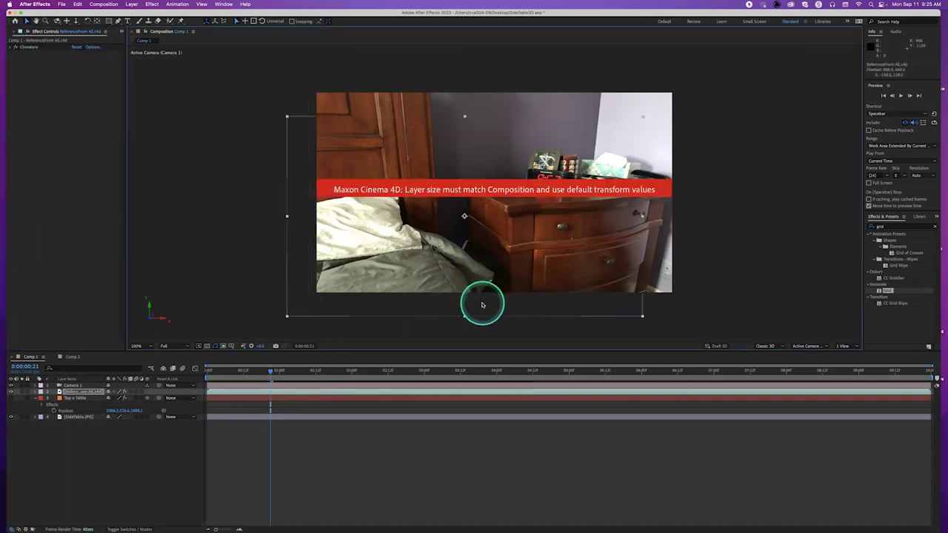
{"action": "key", "text": "super+z"}
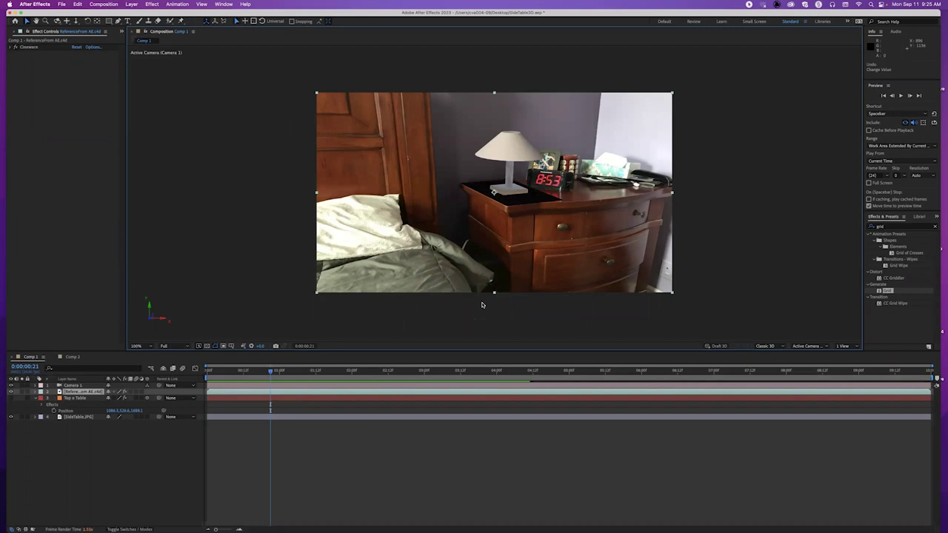
{"action": "left_click", "coordinate": [447, 177]}
{"action": "left_click", "coordinate": [444, 146]}
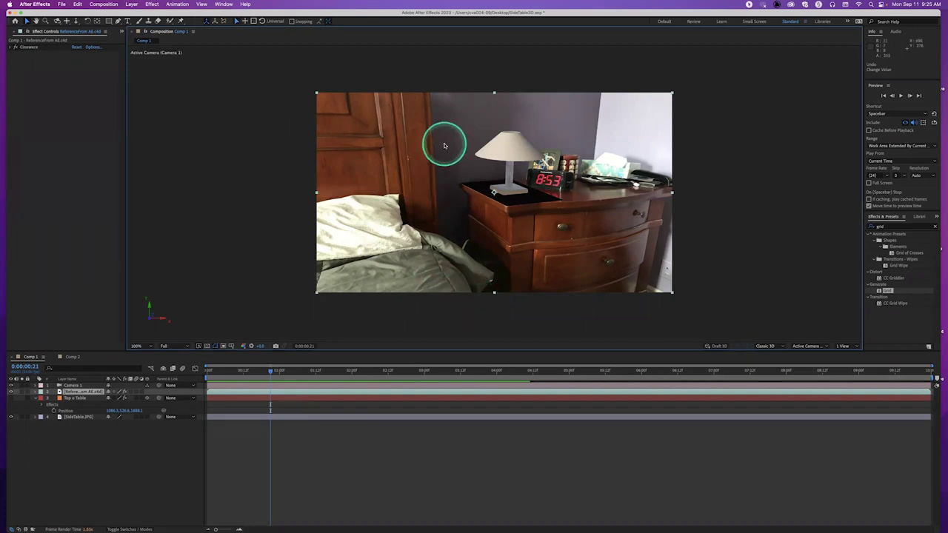
Apply the Transform effect from the Distort category to the ReferenceFrom AE.c4d layer
{"action": "left_click", "coordinate": [152, 4]}
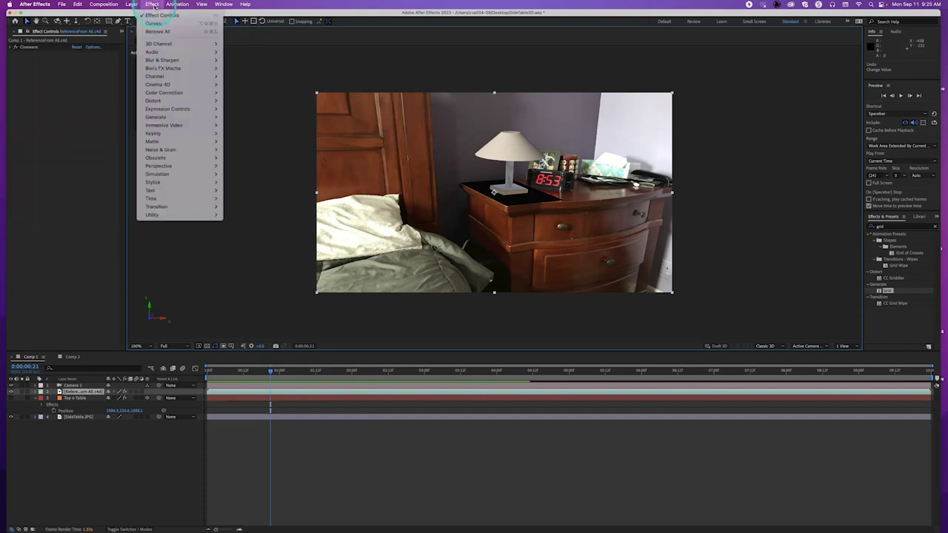
{"action": "left_click", "coordinate": [181, 204]}
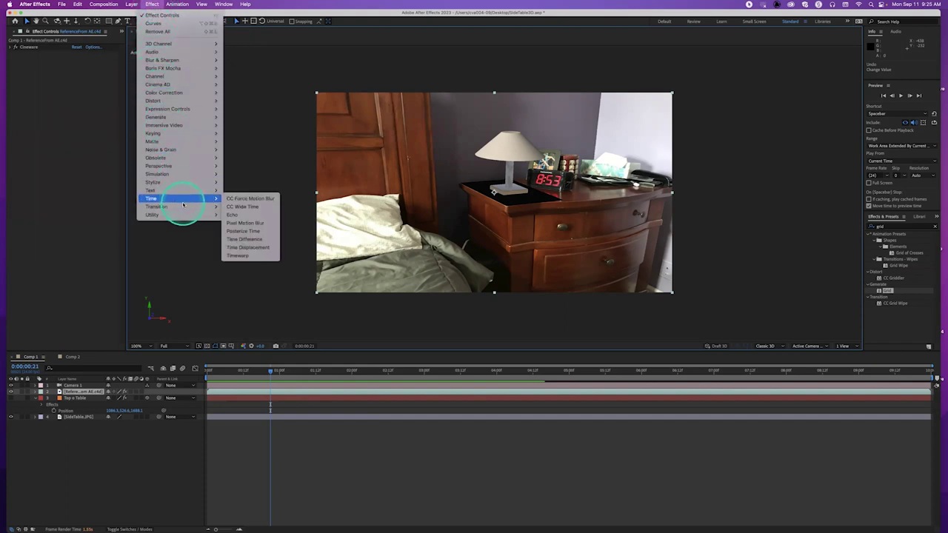
{"action": "mouse_move", "coordinate": [180, 190]}
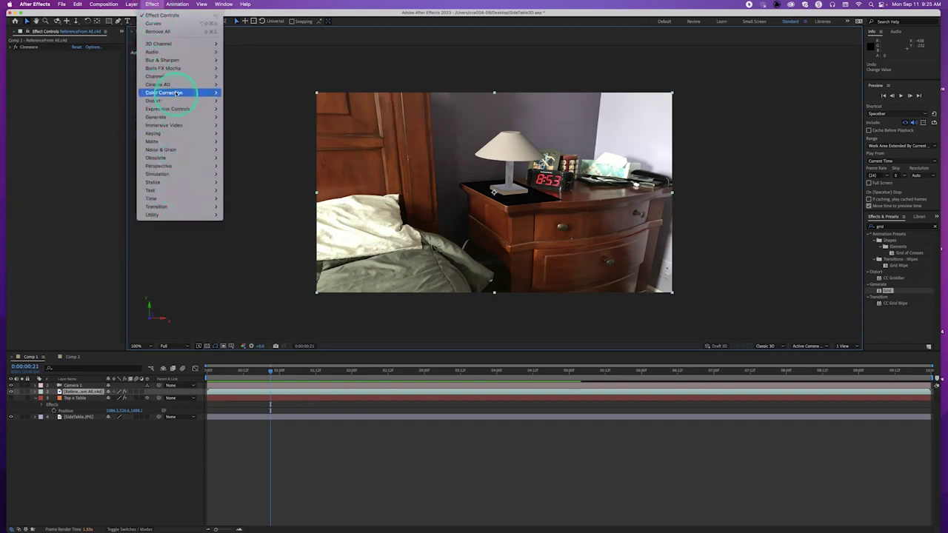
{"action": "mouse_move", "coordinate": [178, 100]}
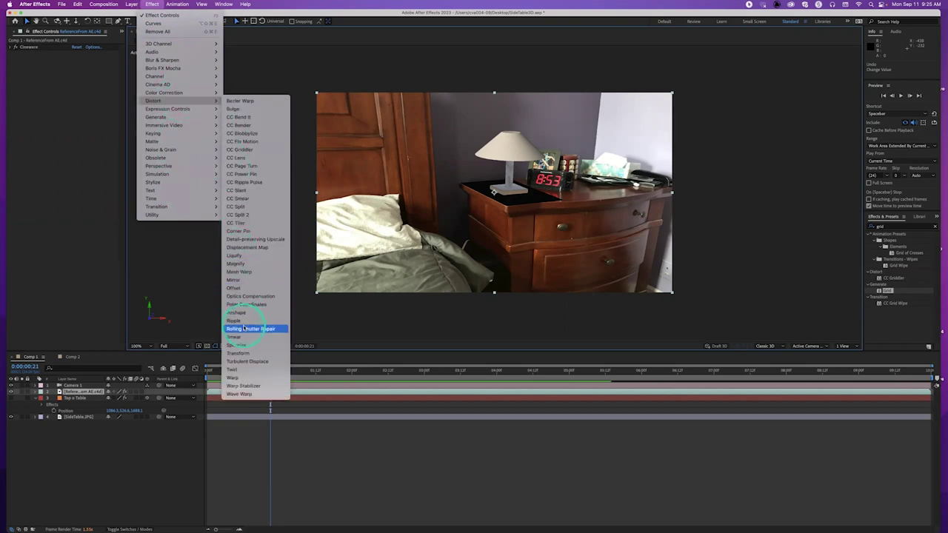
{"action": "left_click", "coordinate": [245, 354]}
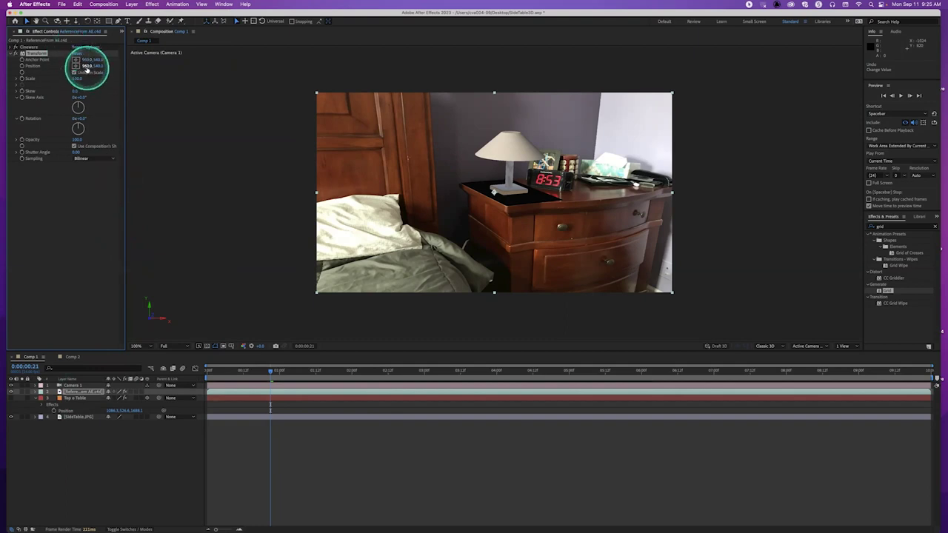
Try shifting the layer to a horizontal position of about 1084 with the Transform effect, undo it, and delete the effect
{"action": "left_click_drag", "start_coordinate": [86, 65], "coordinate": [144, 72]}
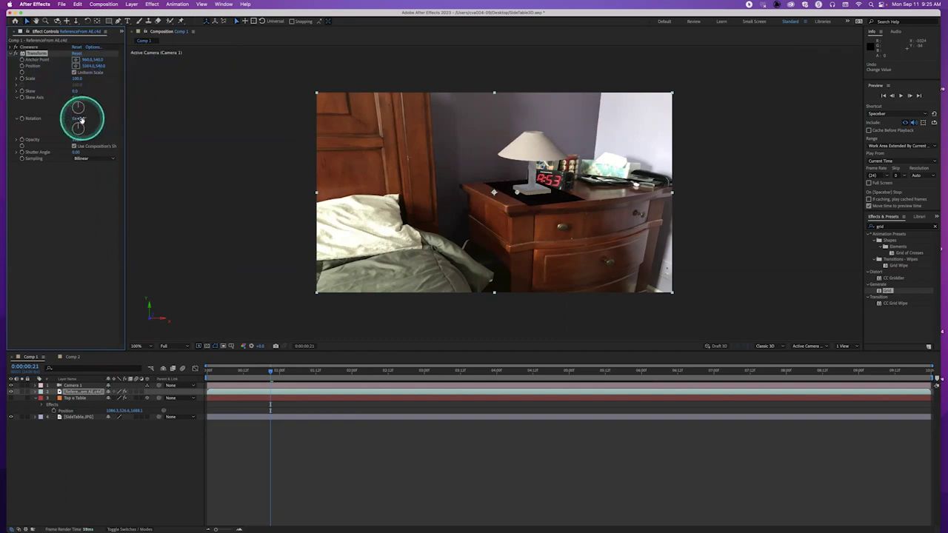
{"action": "mouse_move", "coordinate": [86, 119]}
{"action": "left_mouse_down"}
{"action": "mouse_move", "coordinate": [94, 108]}
{"action": "mouse_move", "coordinate": [86, 119]}
{"action": "left_mouse_up"}
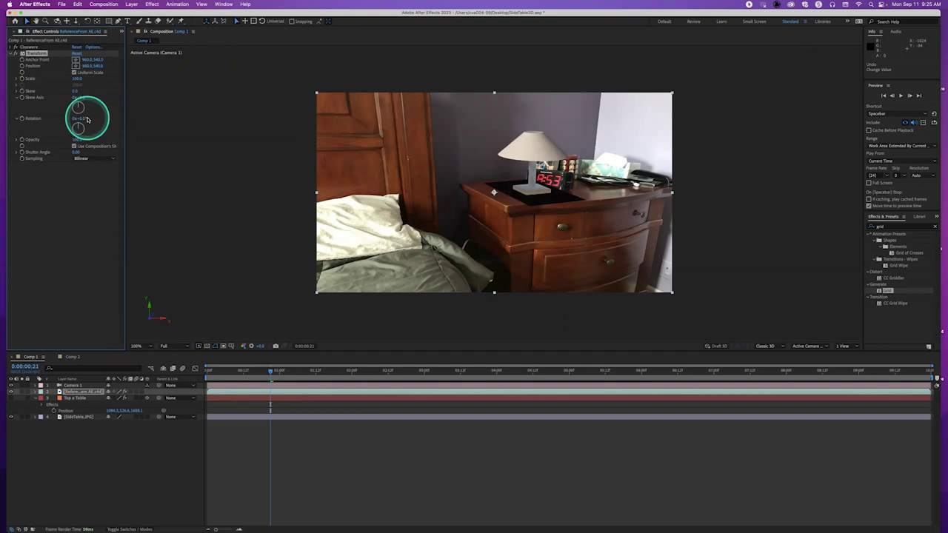
{"action": "left_click", "coordinate": [43, 58]}
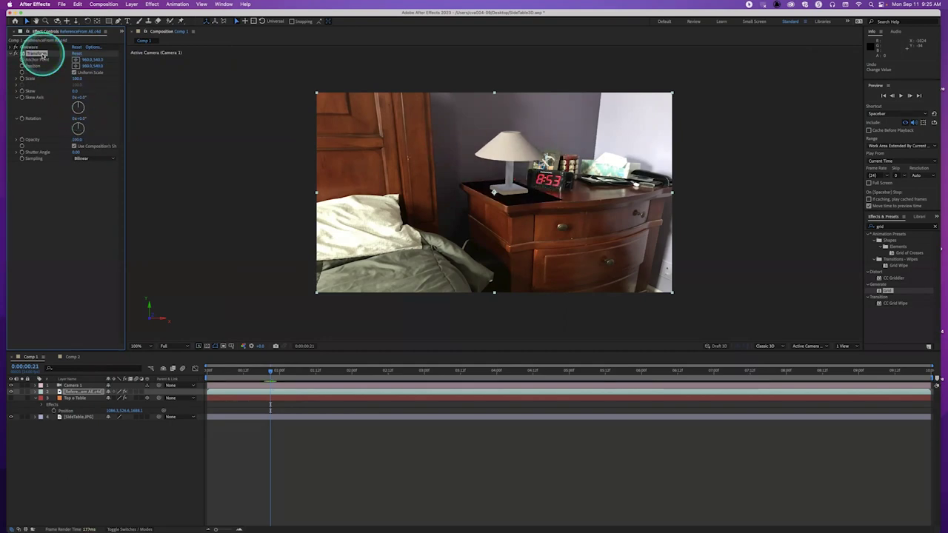
{"action": "key", "text": "Delete"}
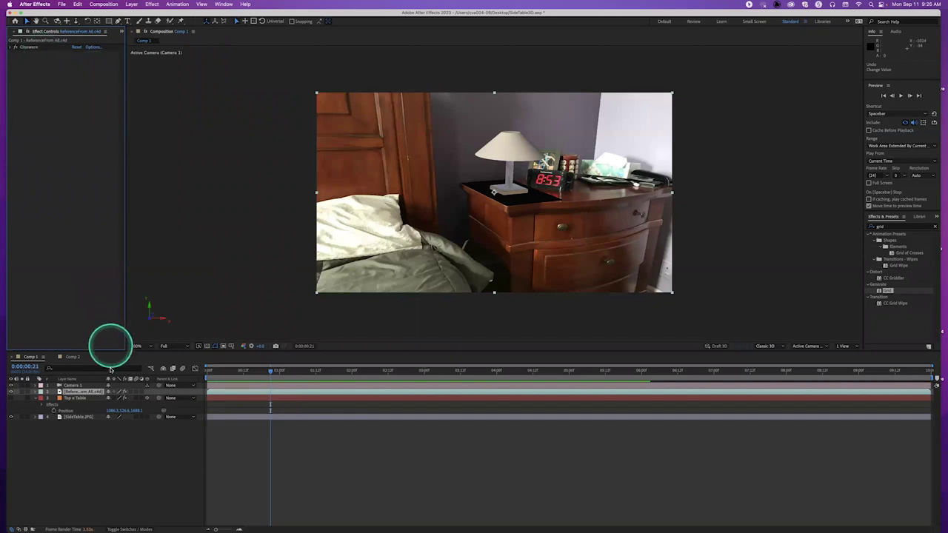
{"action": "left_click", "coordinate": [87, 391]}
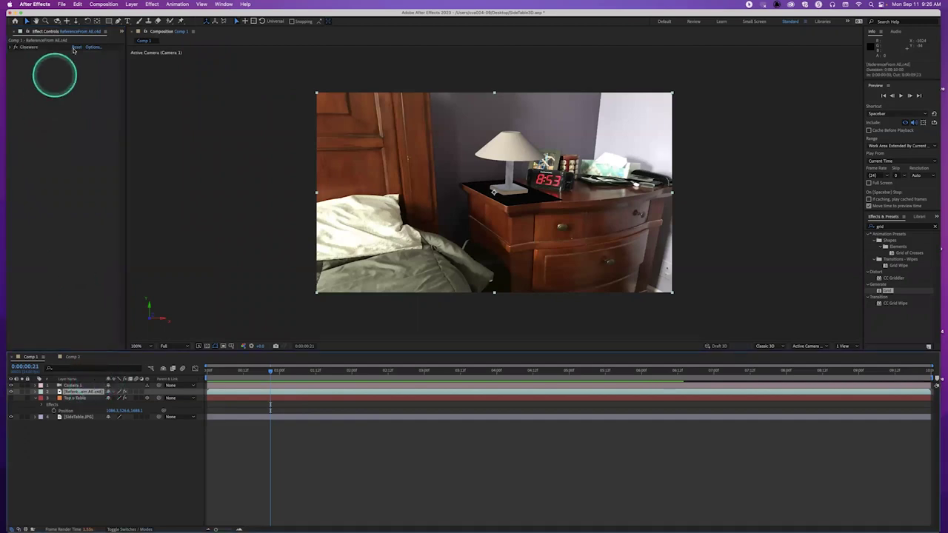
{"action": "left_click", "coordinate": [78, 4]}
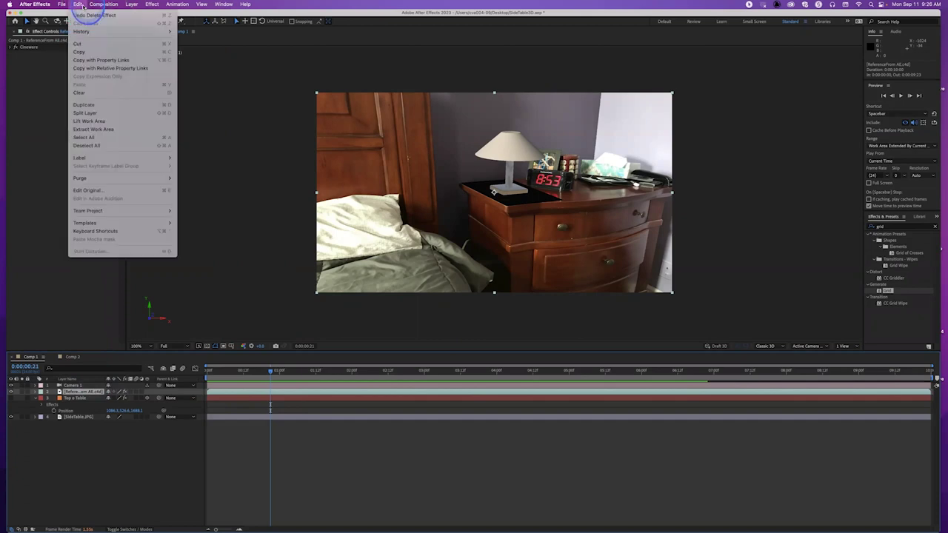
{"action": "left_click", "coordinate": [117, 190]}
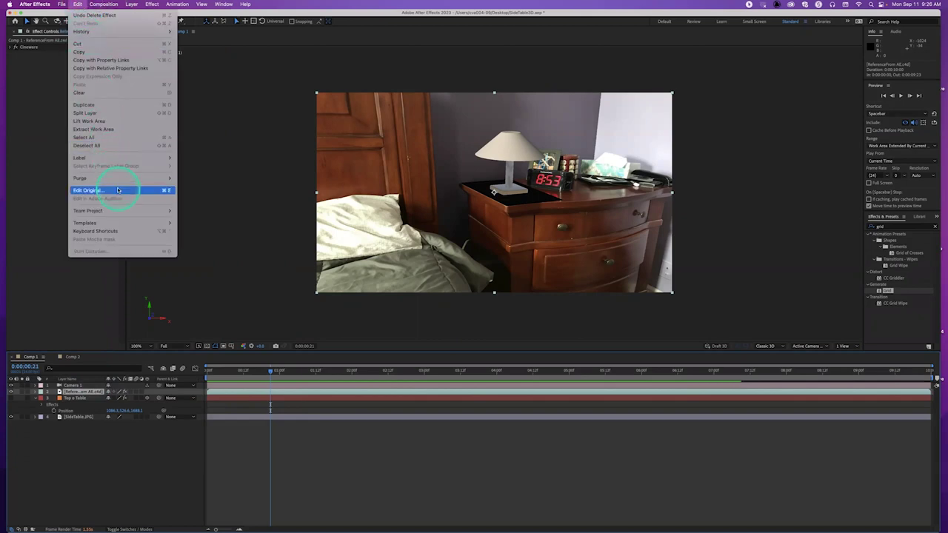
{"action": "left_click", "coordinate": [52, 318]}
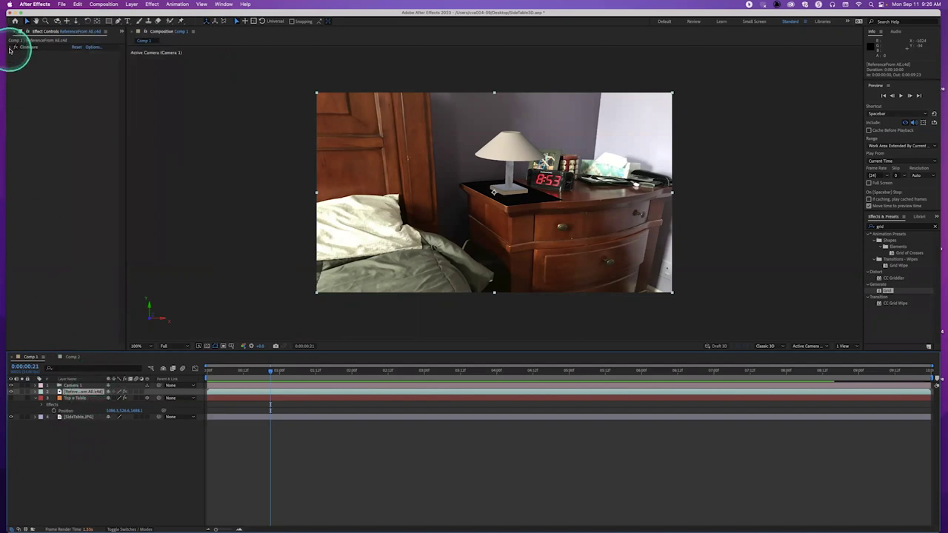
Expand the Cineware effect and confirm Maxon Cinema 4D 2023 as the installation used for Edit Original in its options
{"action": "left_click", "coordinate": [11, 48]}
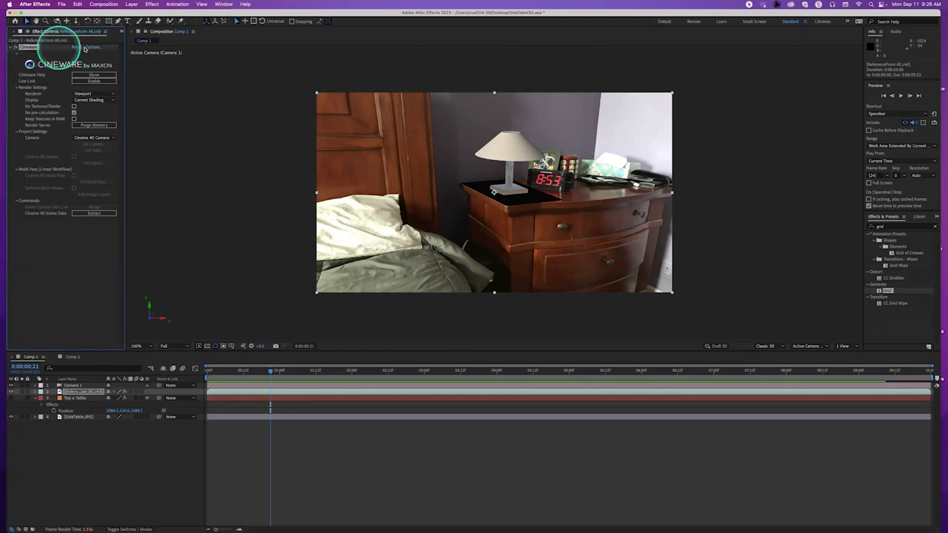
{"action": "left_click", "coordinate": [92, 48]}
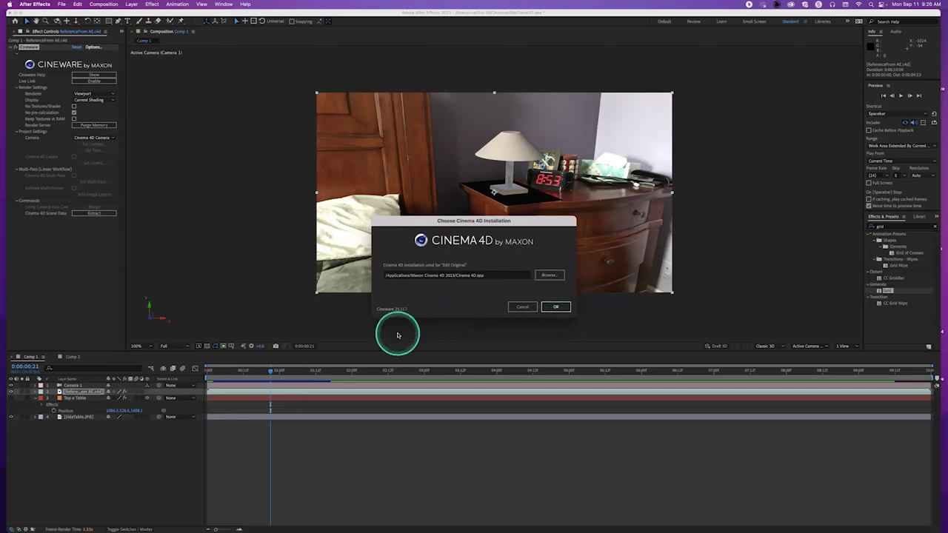
{"action": "left_click", "coordinate": [554, 307]}
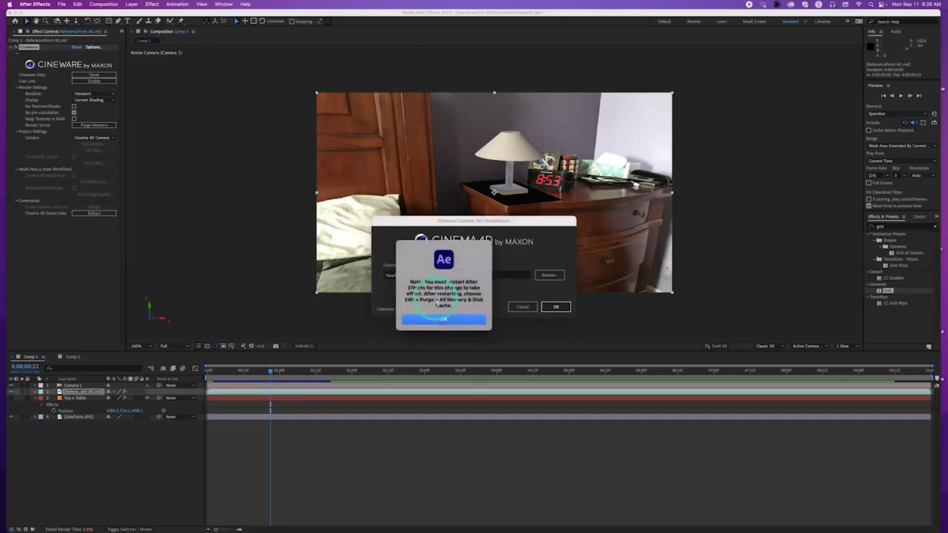
{"action": "left_click", "coordinate": [441, 317]}
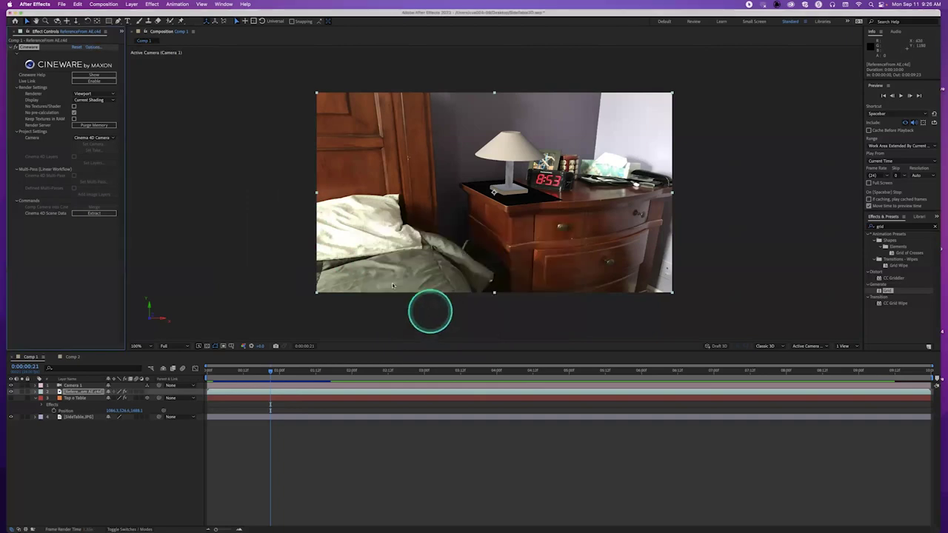
Open the original scene of the ReferenceFrom AE.c4d layer in Cinema 4D with Edit Original
{"action": "left_click", "coordinate": [95, 391]}
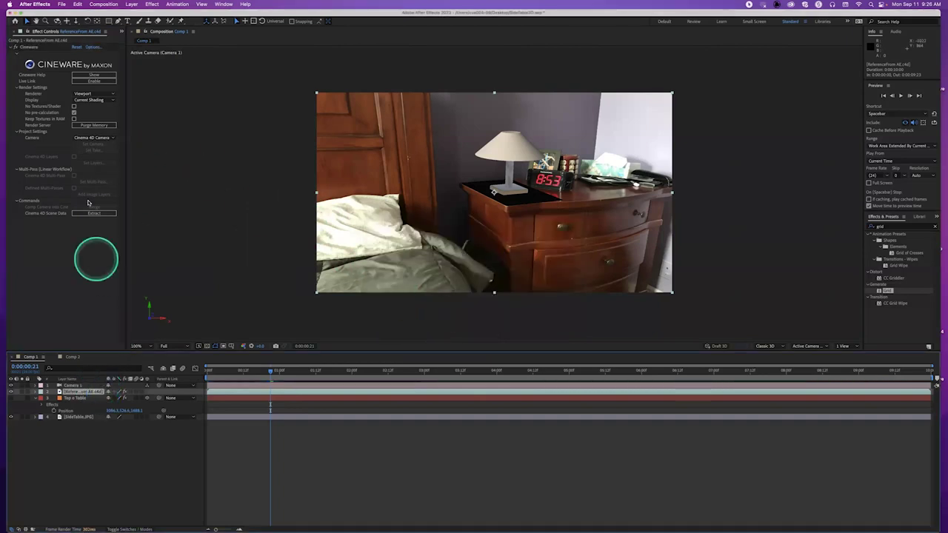
{"action": "left_click", "coordinate": [78, 5]}
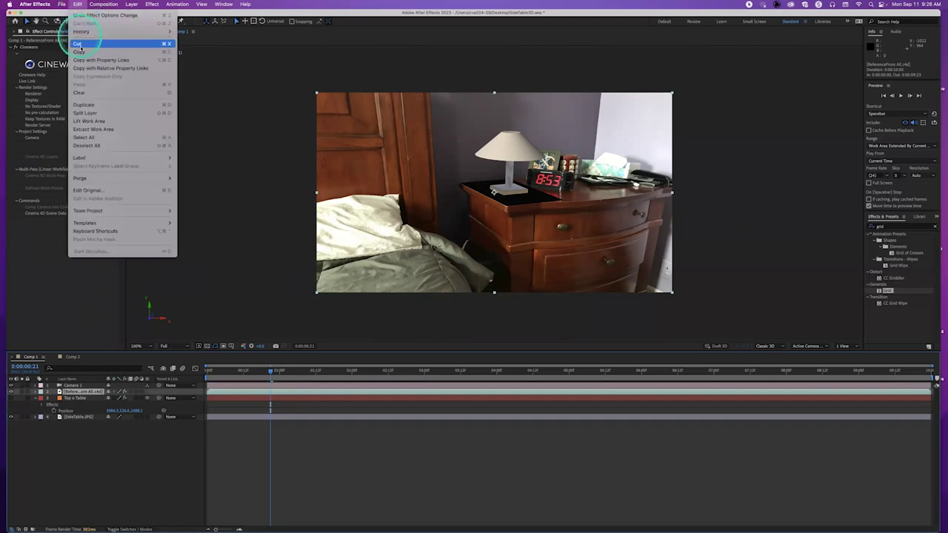
{"action": "left_click", "coordinate": [117, 194]}
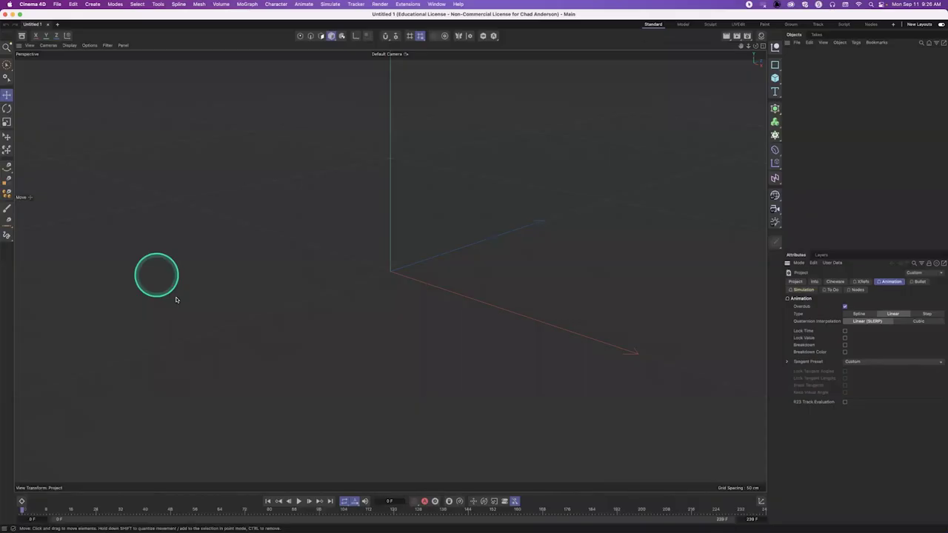
{"action": "left_click", "coordinate": [613, 273]}
{"action": "left_click", "coordinate": [469, 204]}
{"action": "left_click", "coordinate": [385, 224]}
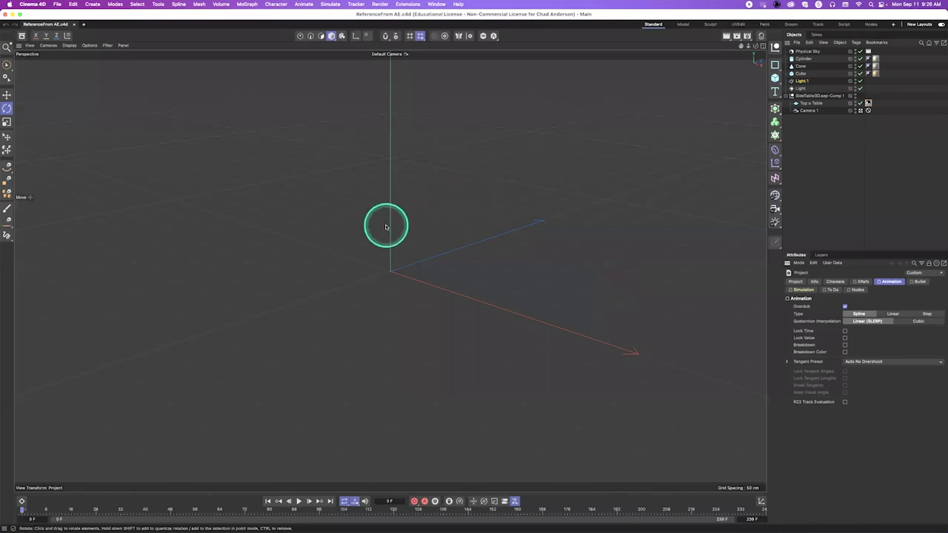
Switch the perspective viewport to look through Camera 1
{"action": "left_click", "coordinate": [374, 220]}
{"action": "left_click", "coordinate": [30, 50]}
{"action": "left_click", "coordinate": [87, 88]}
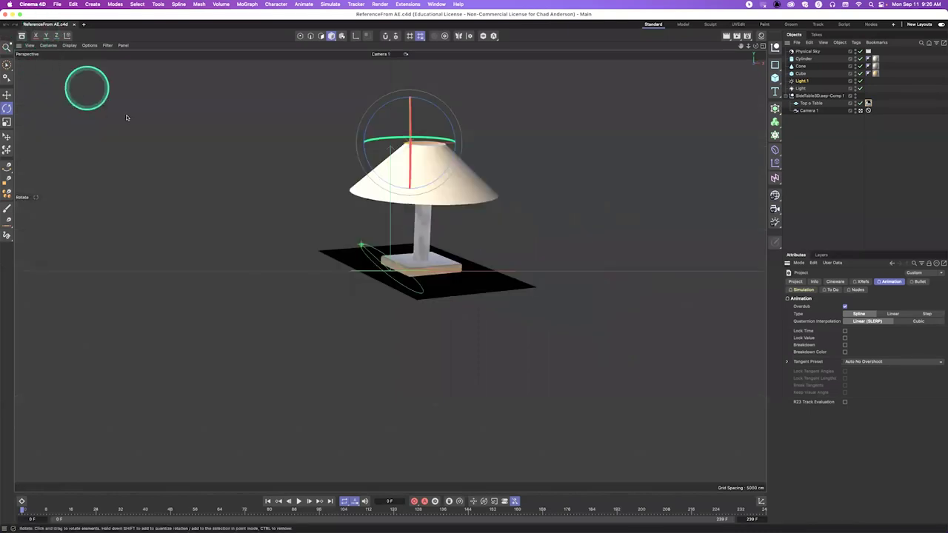
Delete the Physical Sky, the lamp's Cylinder post, and its Cone shade from the scene
{"action": "left_click", "coordinate": [813, 52]}
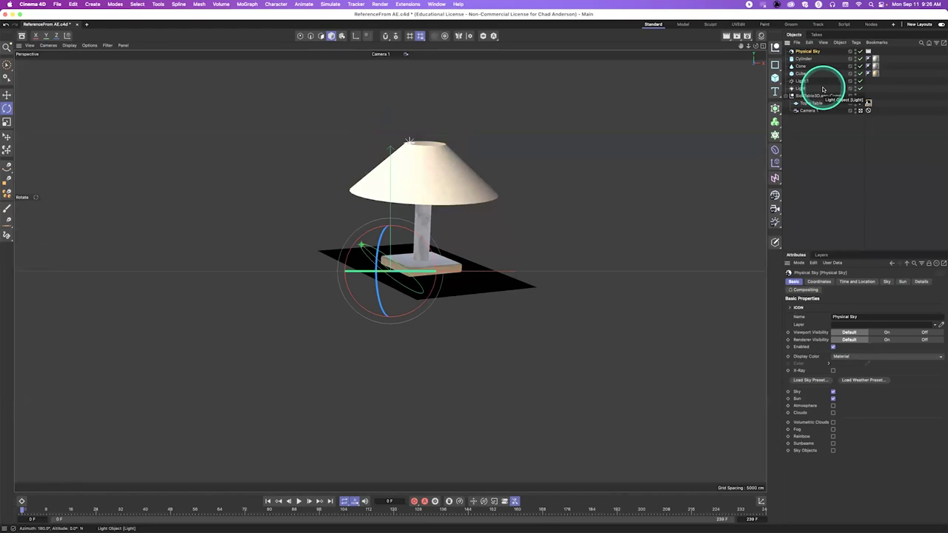
{"action": "key", "text": "Delete"}
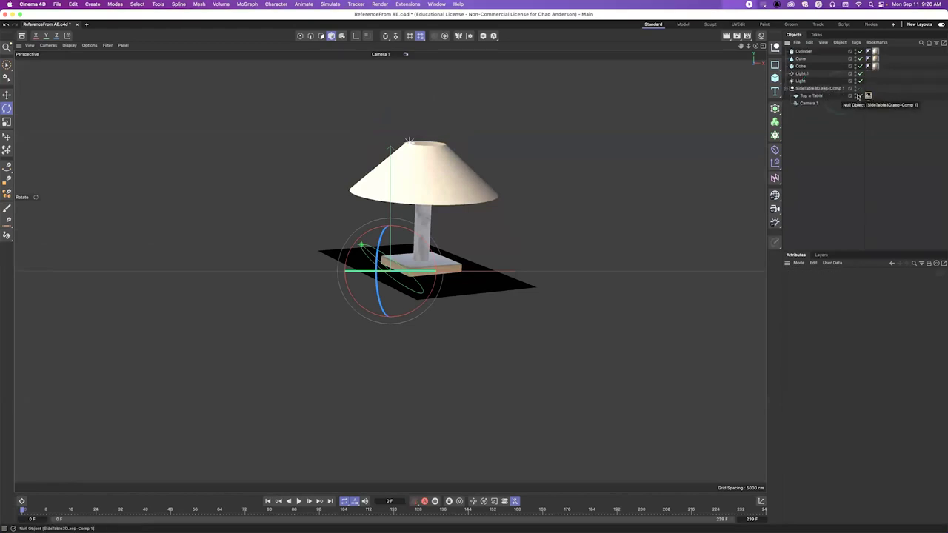
{"action": "left_click", "coordinate": [805, 51]}
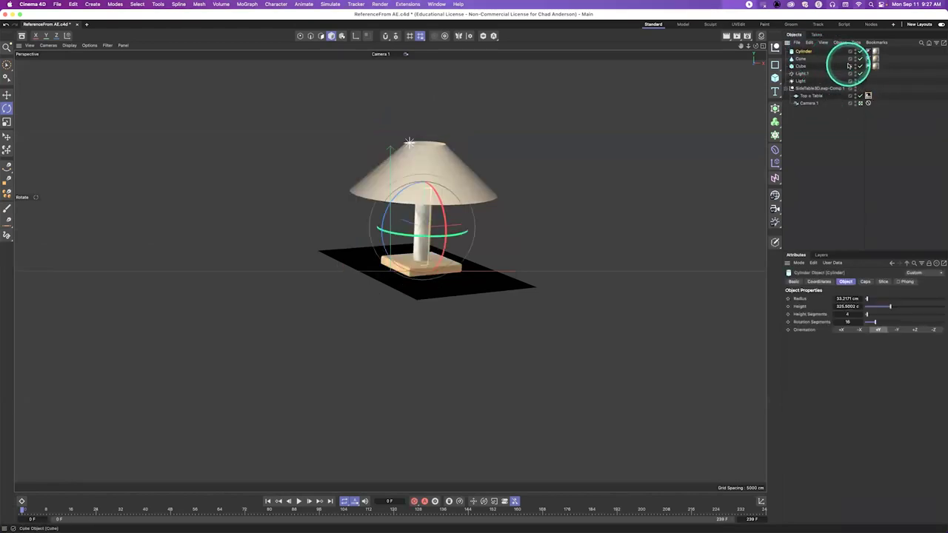
{"action": "key", "text": "Delete"}
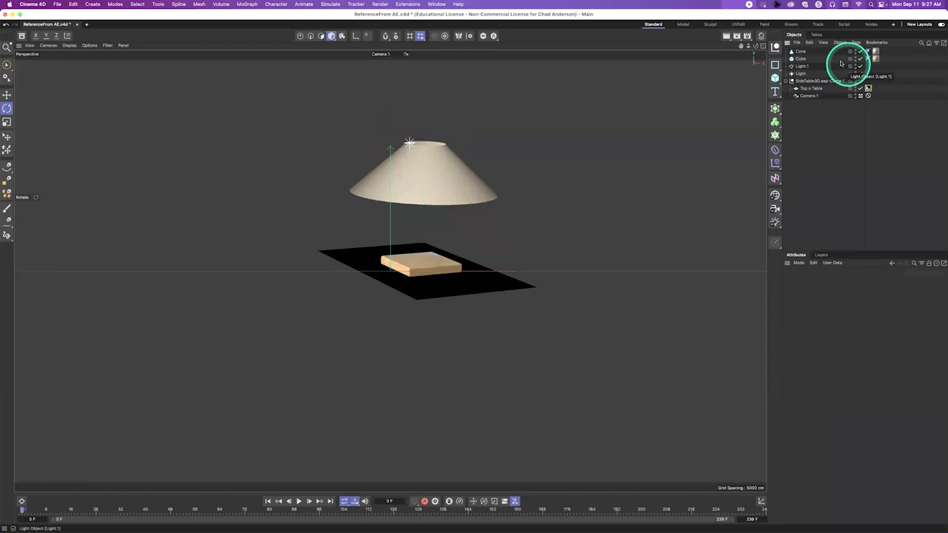
{"action": "left_click", "coordinate": [793, 52]}
{"action": "key", "text": "Delete"}
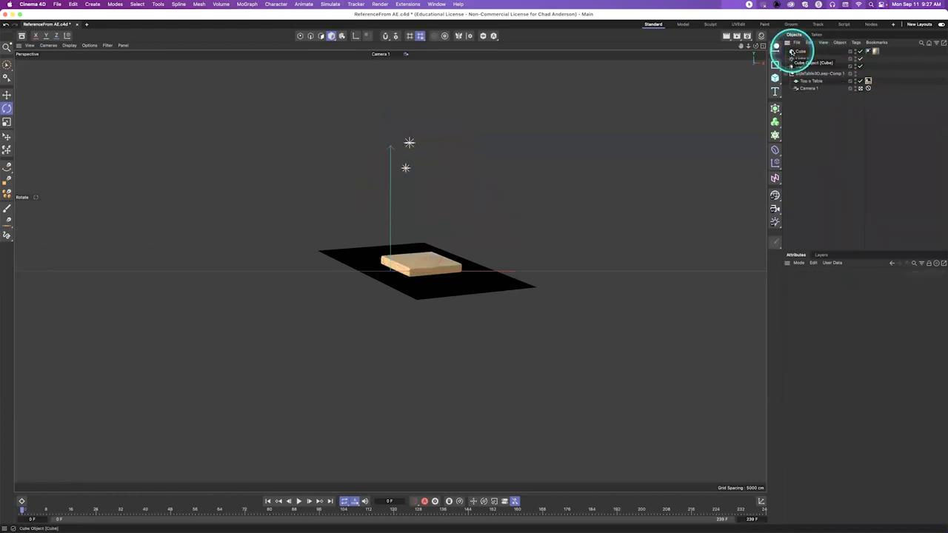
Delete the Top o Table plane and both lights, Light.1 and Light, from the scene
{"action": "left_click", "coordinate": [811, 74]}
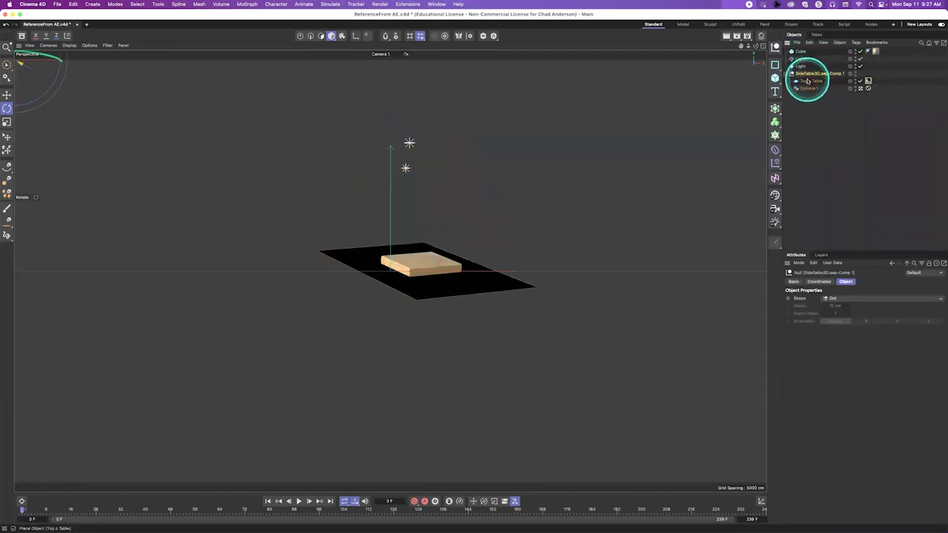
{"action": "left_click", "coordinate": [809, 82]}
{"action": "key", "text": "Delete"}
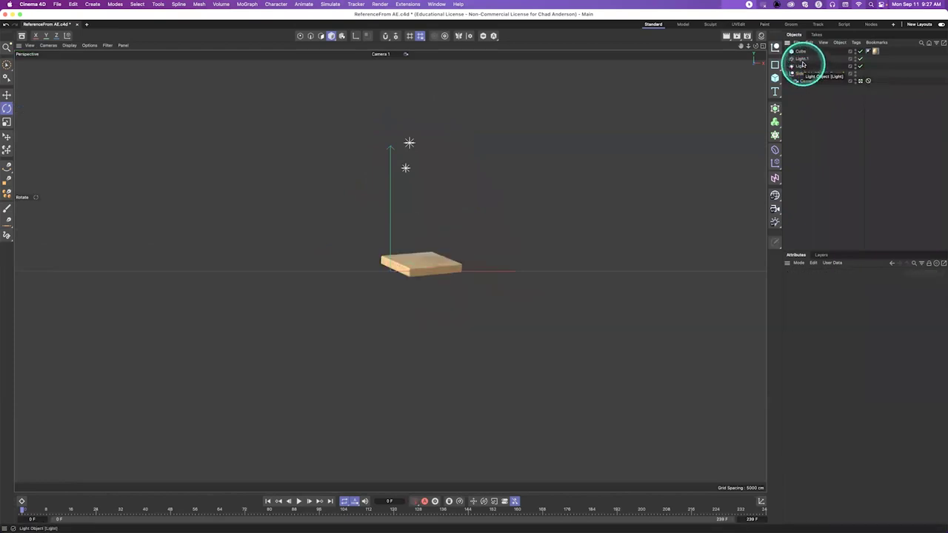
{"action": "left_click", "coordinate": [801, 59]}
{"action": "key", "text": "Delete"}
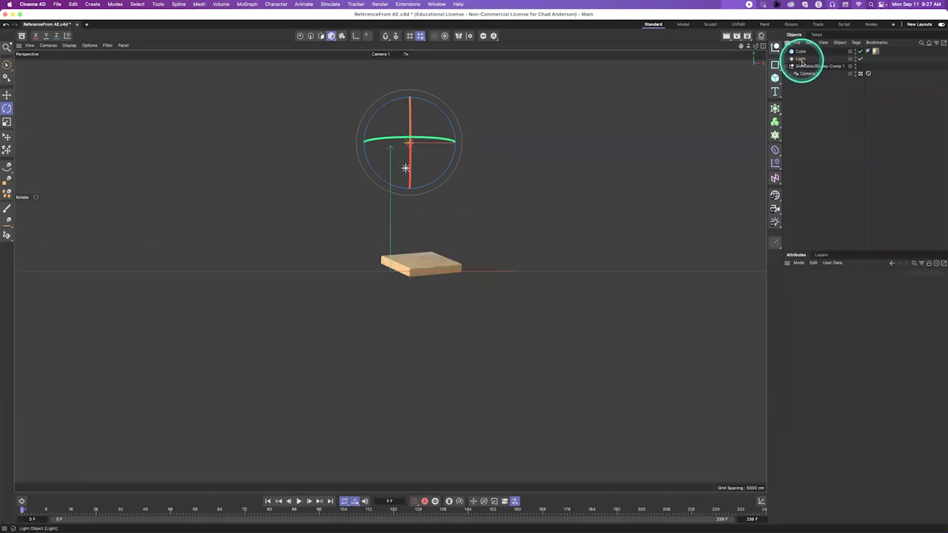
{"action": "left_click", "coordinate": [801, 59]}
{"action": "key", "text": "Delete"}
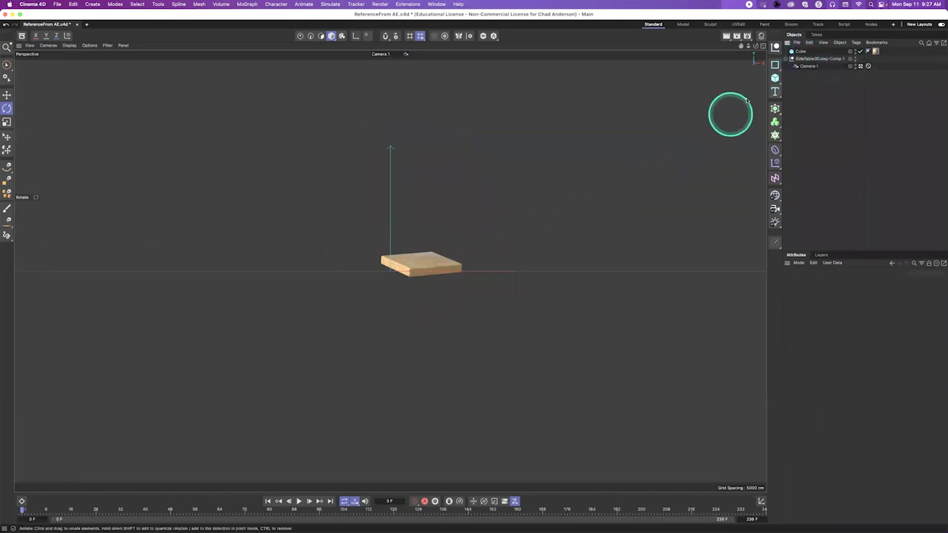
Scale up the remaining Cube uniformly to roughly one and a half times its size
{"action": "left_click", "coordinate": [800, 51]}
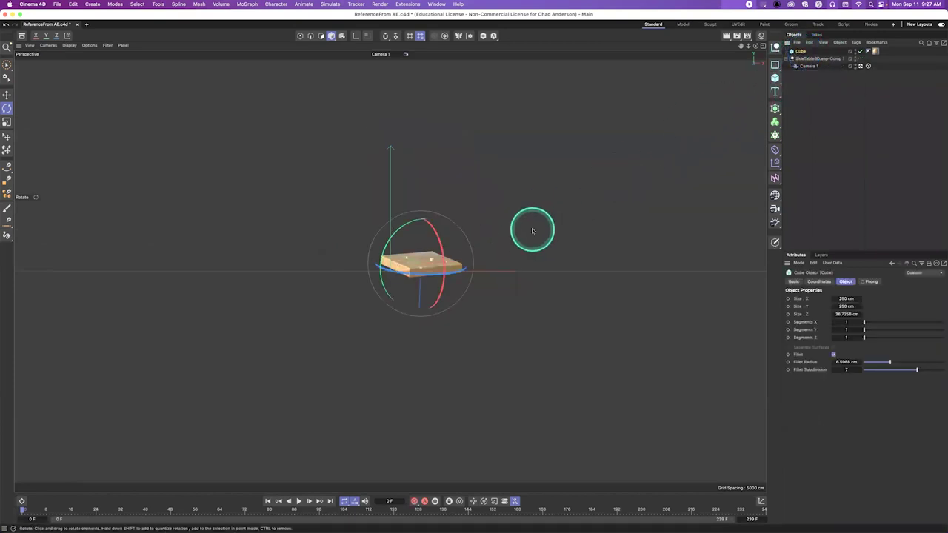
{"action": "key", "text": "t"}
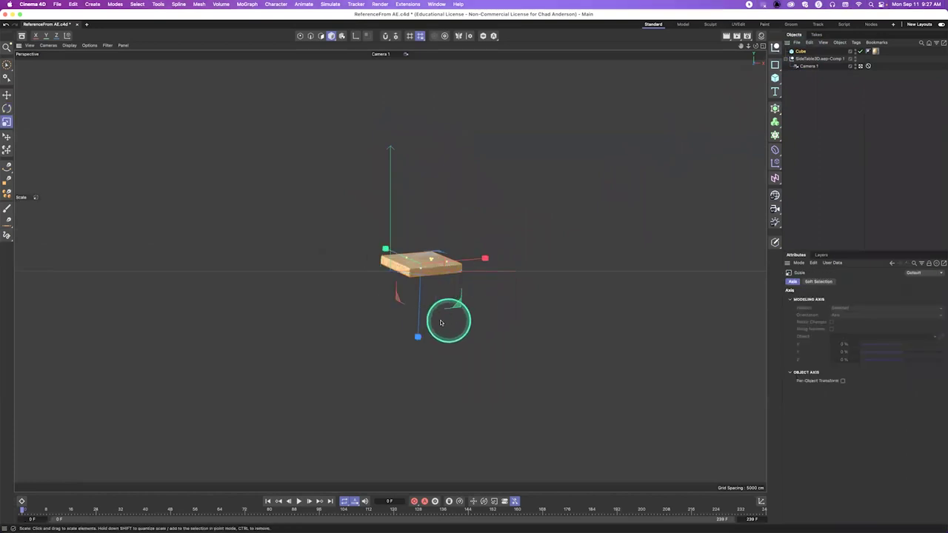
{"action": "left_click_drag", "start_coordinate": [364, 321], "coordinate": [687, 267]}
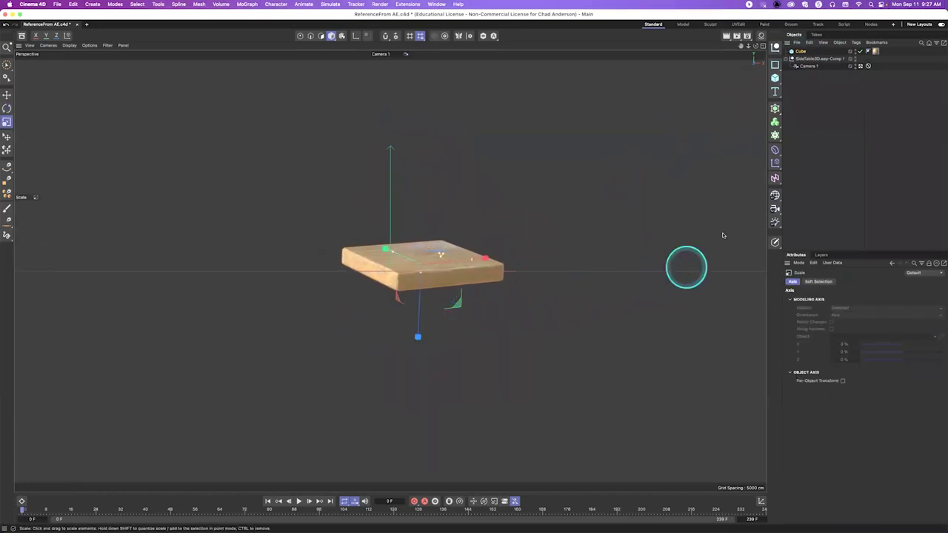
Remove the Parquet 03 - Bamboo - Planks material tag from the Cube and switch to After Effects
{"action": "left_click", "coordinate": [876, 51]}
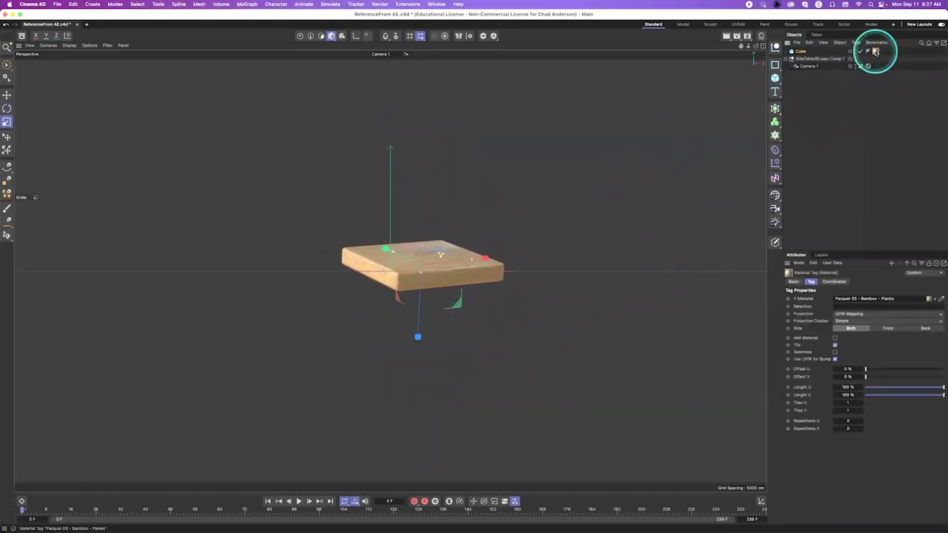
{"action": "key", "text": "Delete"}
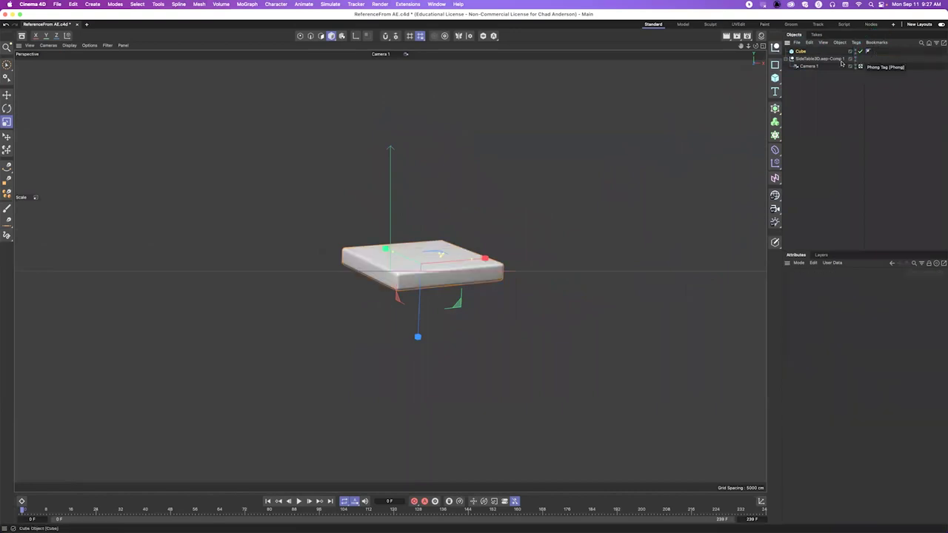
{"action": "key", "text": "super+Tab"}
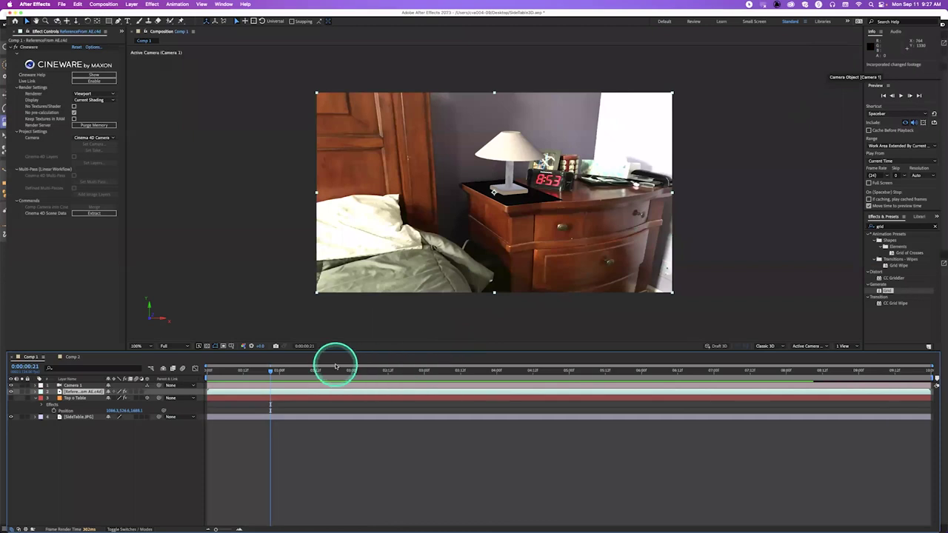
Change the Cineware effect's Renderer setting to Current for the Cinema 4D layer
{"action": "left_click", "coordinate": [109, 95]}
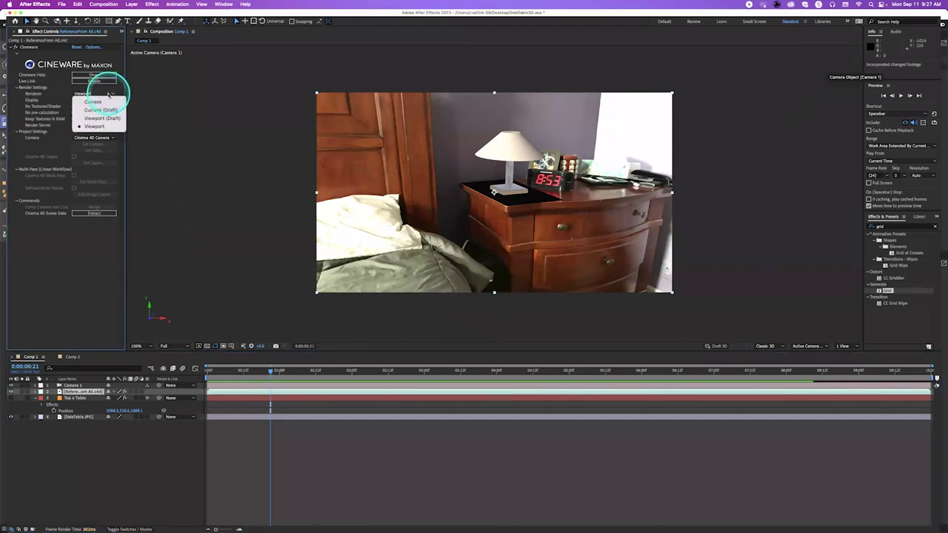
{"action": "left_click", "coordinate": [109, 118]}
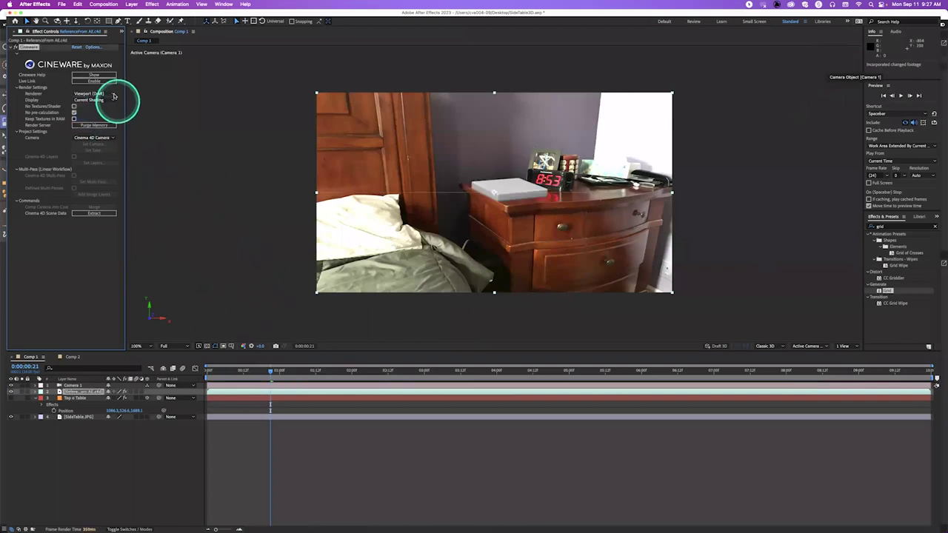
{"action": "left_click", "coordinate": [111, 94]}
{"action": "key", "text": "Return"}
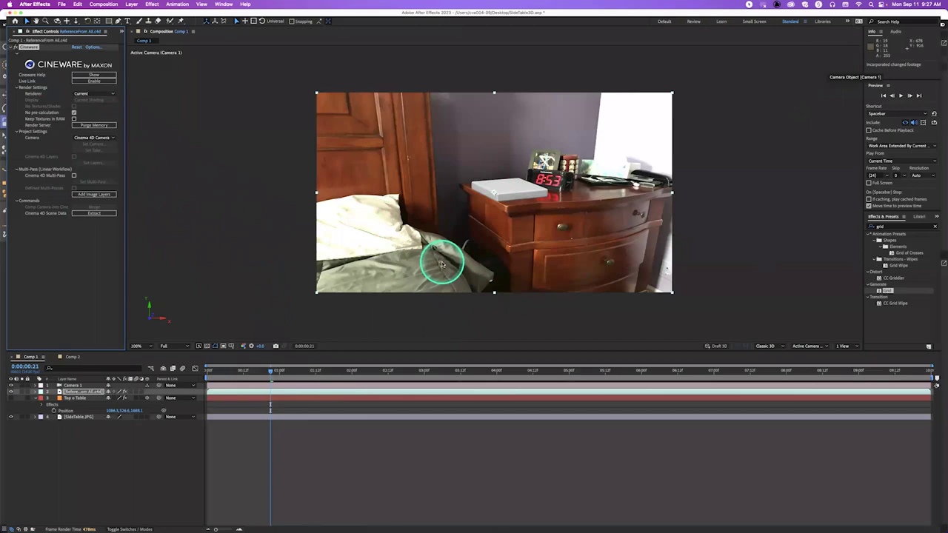
Switch to Cinema 4D, search the material assets for "wood", and apply Spruce Planks Dark - Texture to the Cube
{"action": "key", "text": "super+Tab"}
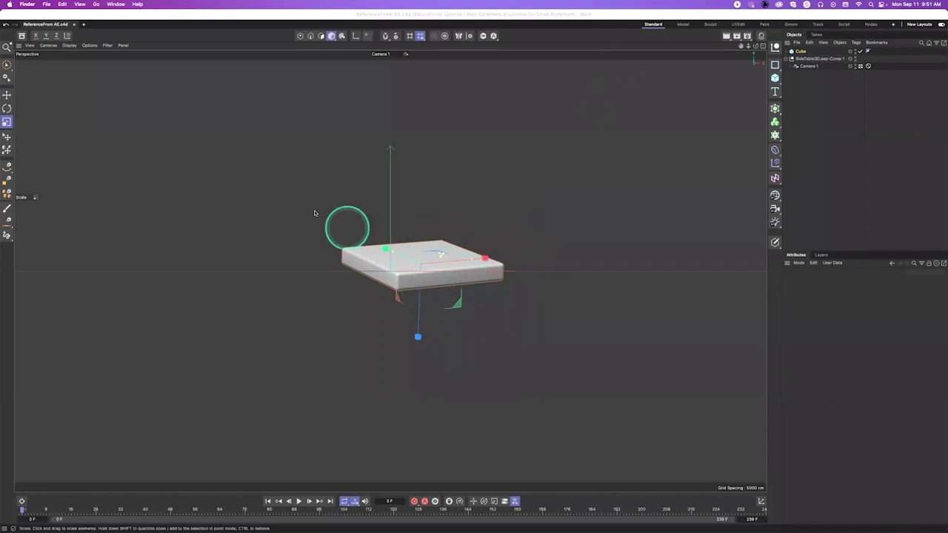
{"action": "left_click", "coordinate": [21, 35]}
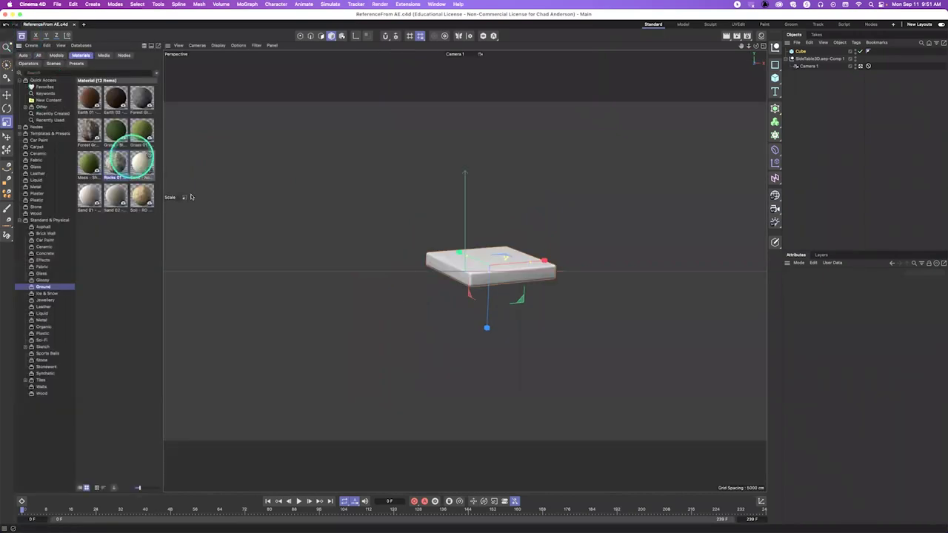
{"action": "left_click", "coordinate": [50, 73]}
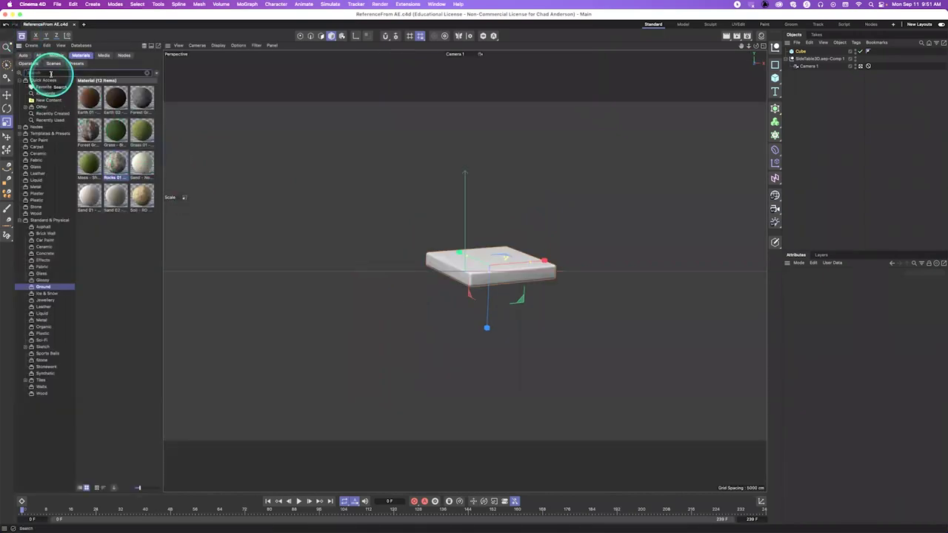
{"action": "type", "text": "wood"}
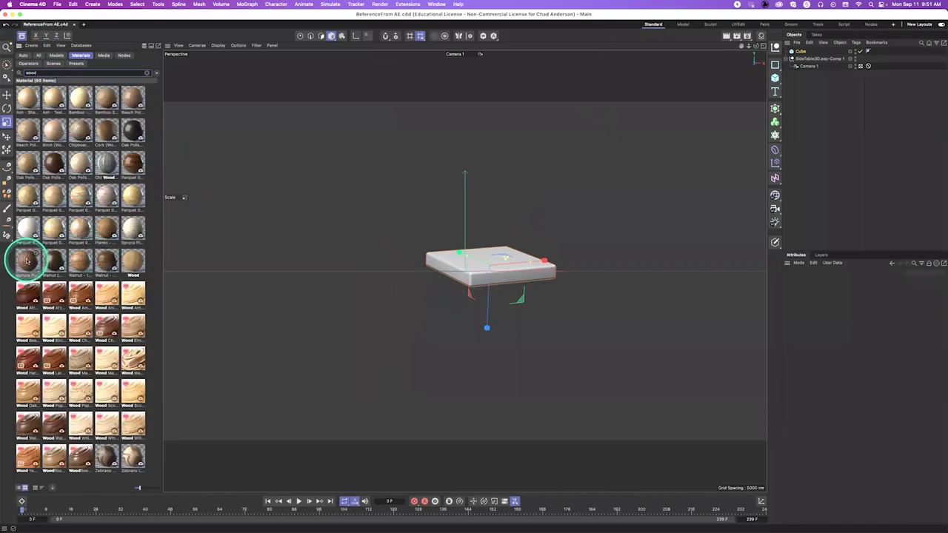
{"action": "left_click_drag", "start_coordinate": [27, 263], "coordinate": [457, 270]}
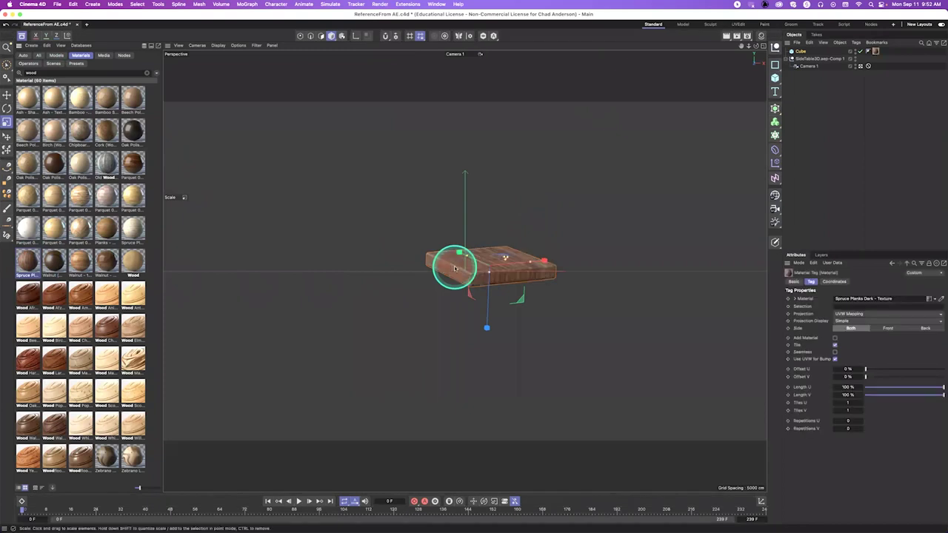
{"action": "left_click", "coordinate": [21, 35]}
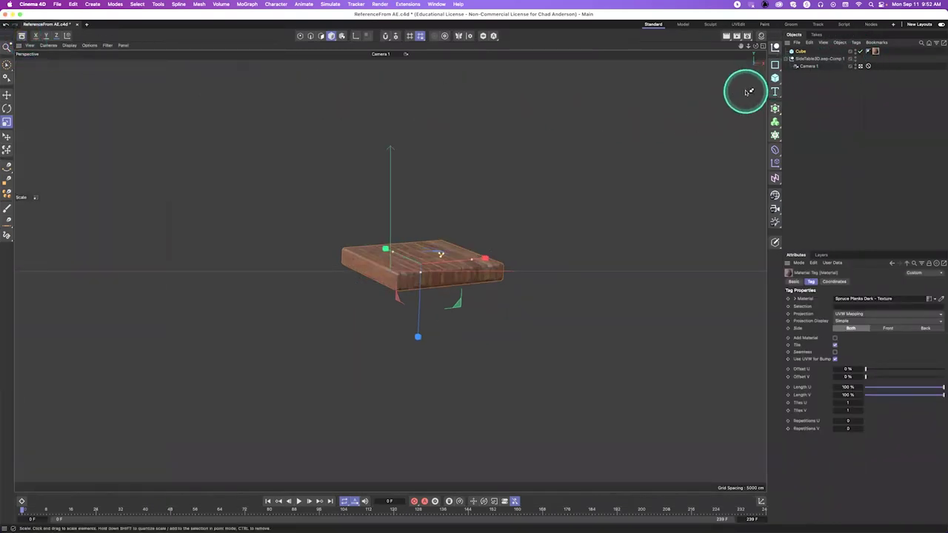
Check how the spruce-textured Cube renders in the After Effects composition and return to Cinema 4D
{"action": "key", "text": "super+Tab"}
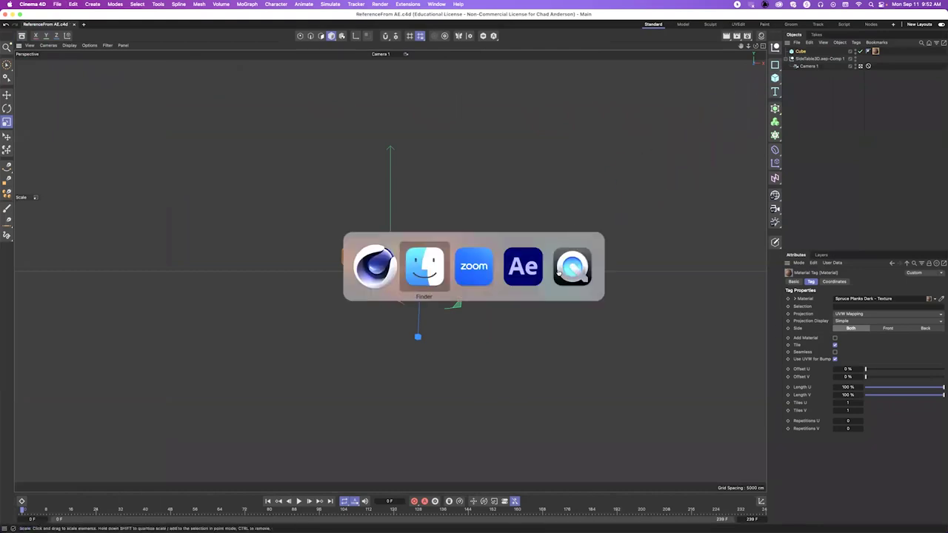
{"action": "key", "text": "super+Tab"}
{"action": "key", "text": "super+Tab"}
{"action": "key", "text": "super+Tab"}
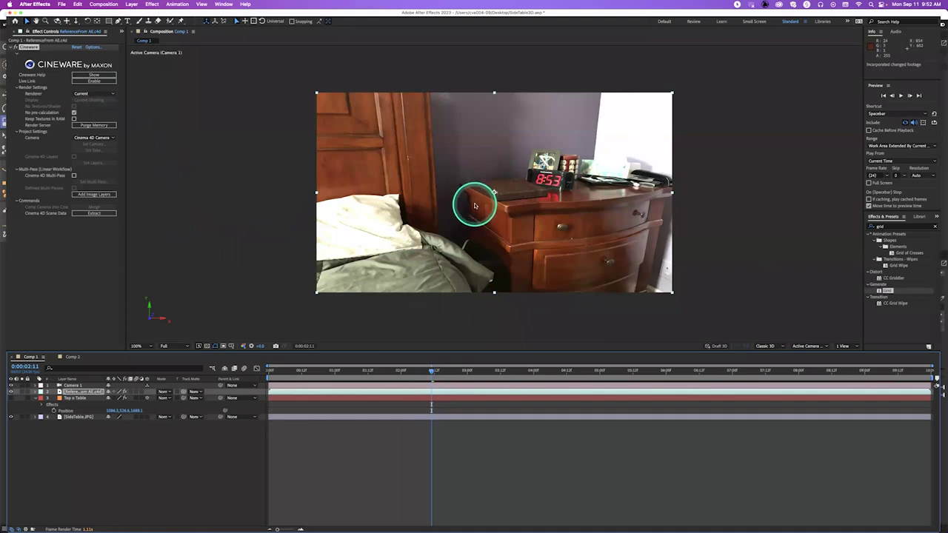
{"action": "key", "text": "super+Tab"}
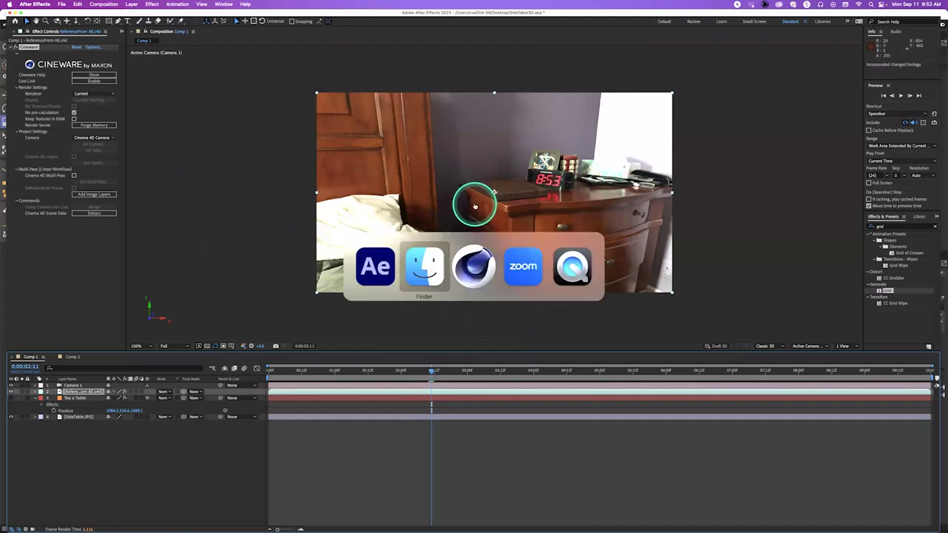
{"action": "key", "text": "super+Tab"}
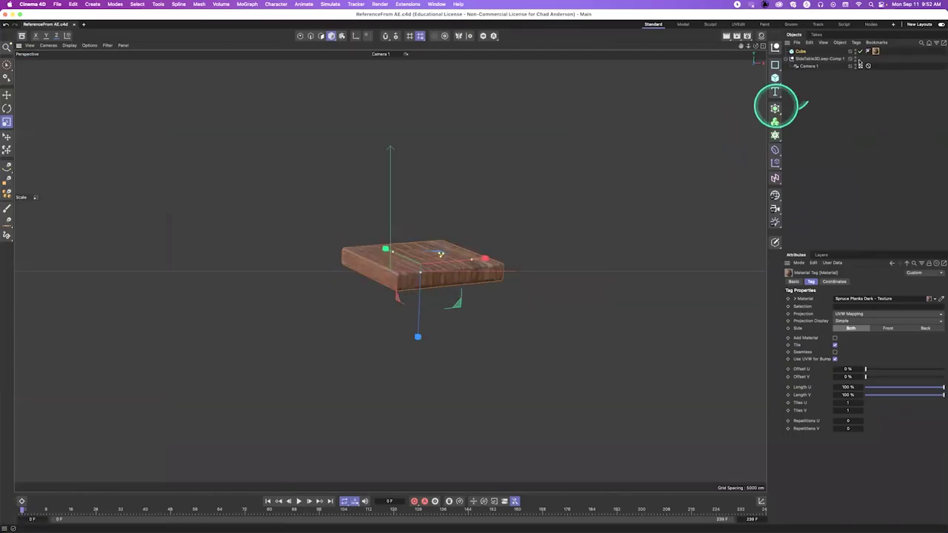
Replace the Cube's Spruce Planks Dark material with Walnut - Plank from the wood assets and save the scene
{"action": "left_click", "coordinate": [876, 52]}
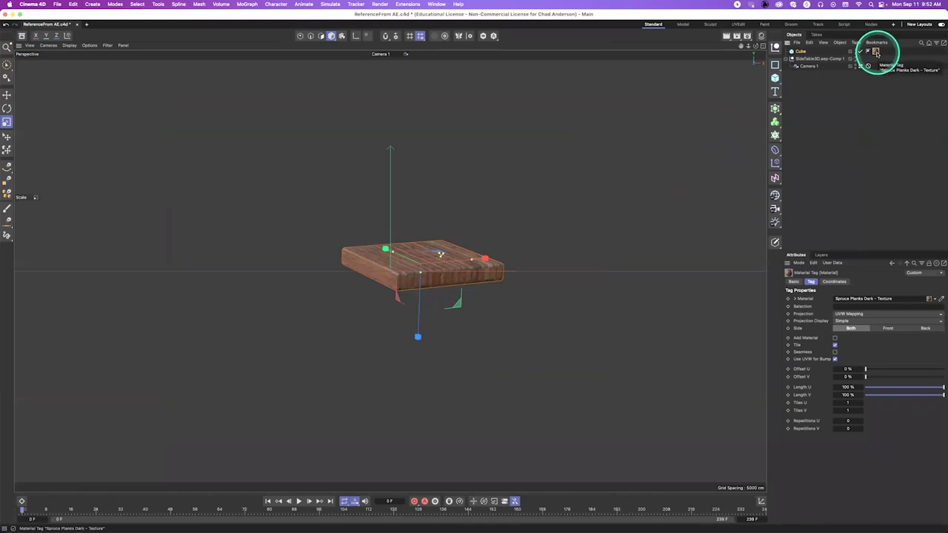
{"action": "key", "text": "BackSpace"}
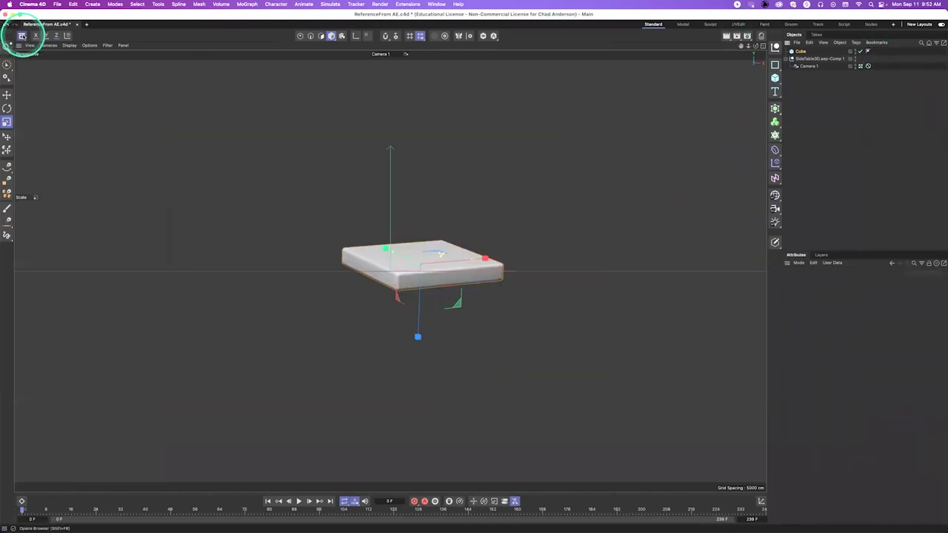
{"action": "left_click", "coordinate": [22, 35]}
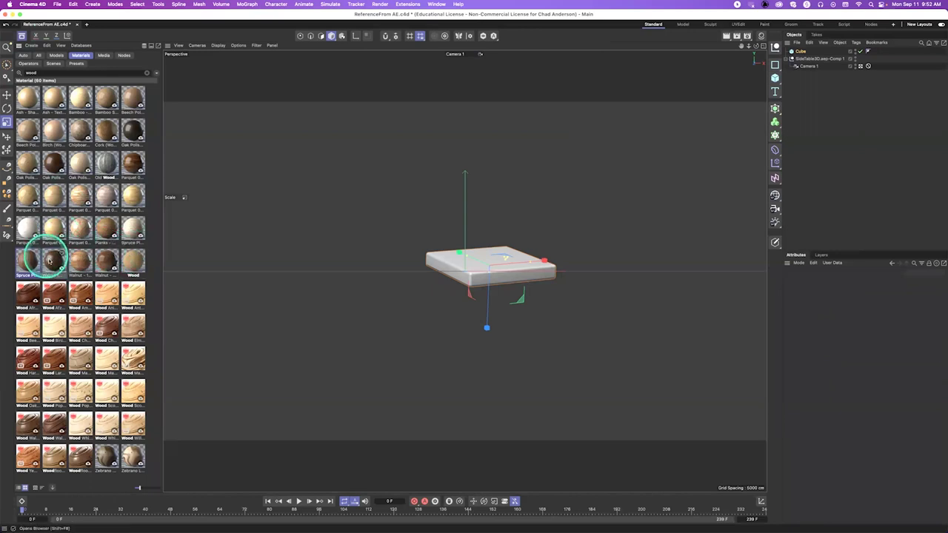
{"action": "left_click_drag", "start_coordinate": [106, 260], "coordinate": [474, 275]}
{"action": "left_click_drag", "start_coordinate": [315, 275], "coordinate": [110, 263]}
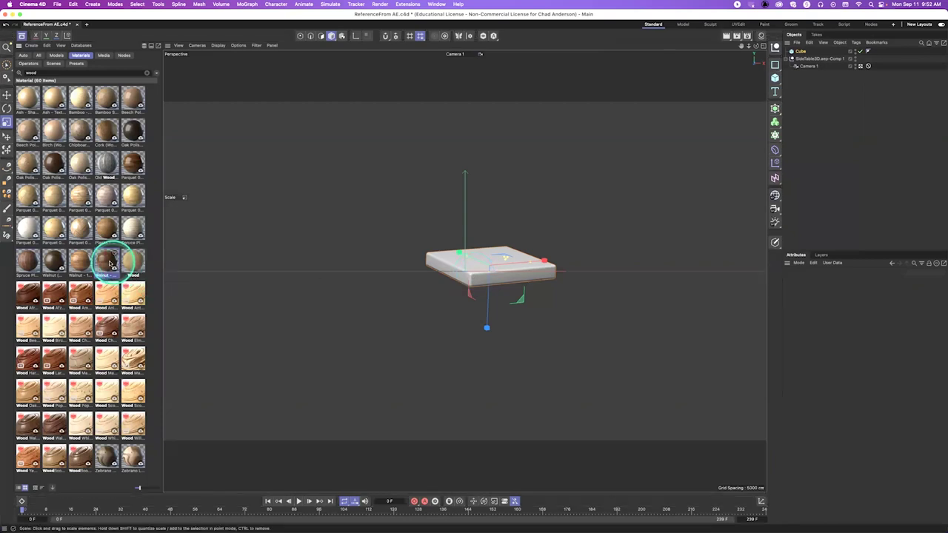
{"action": "left_click_drag", "start_coordinate": [300, 264], "coordinate": [469, 271]}
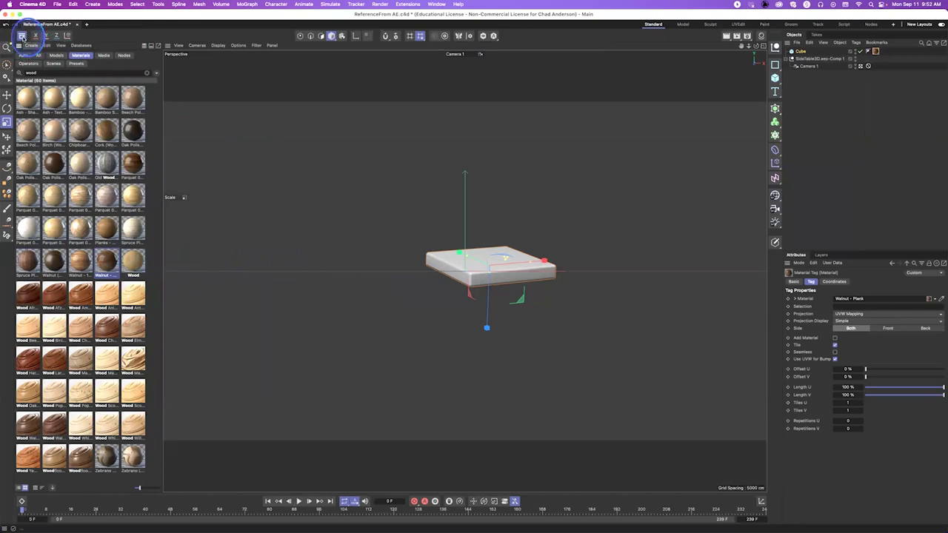
{"action": "left_click", "coordinate": [22, 36]}
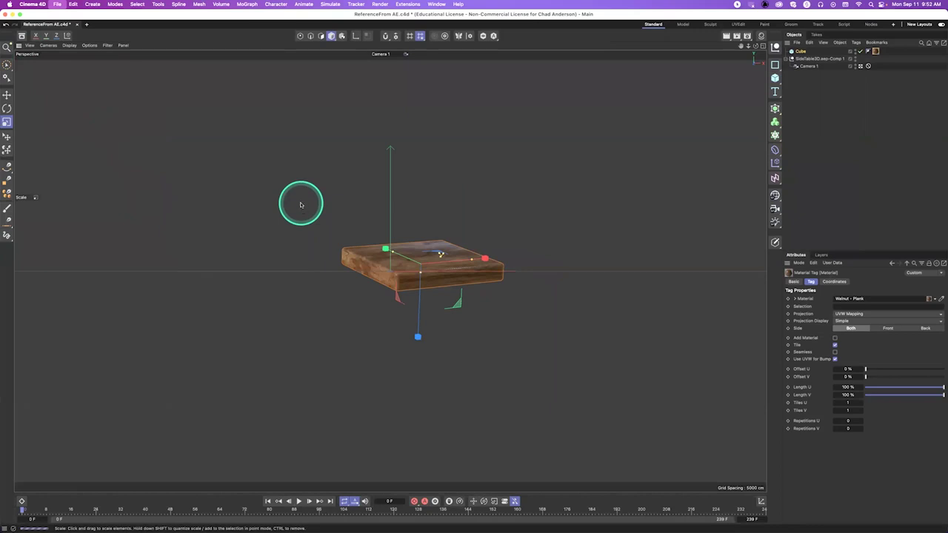
{"action": "key", "text": "super+s"}
Check the walnut Cube's render in the After Effects composition and return to Cinema 4D
{"action": "key", "text": "super+Tab"}
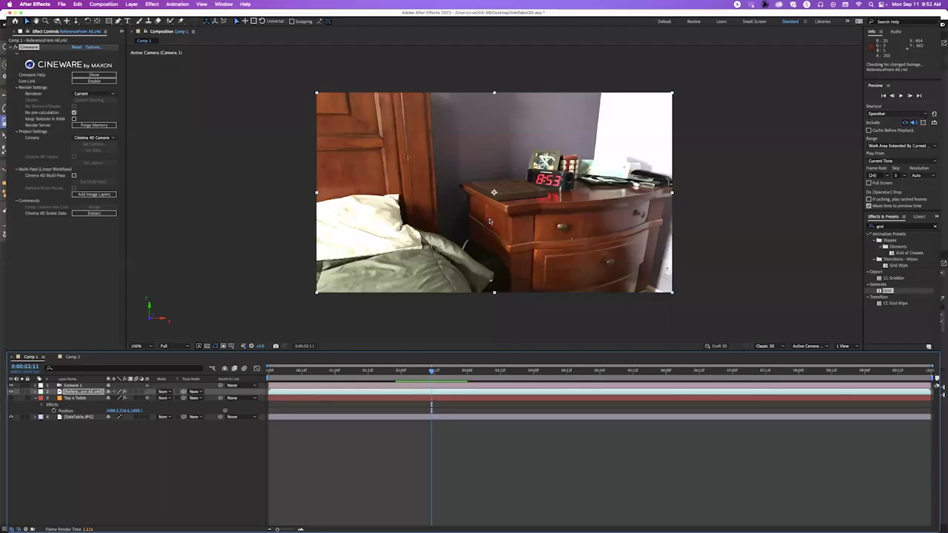
{"action": "left_click", "coordinate": [456, 231]}
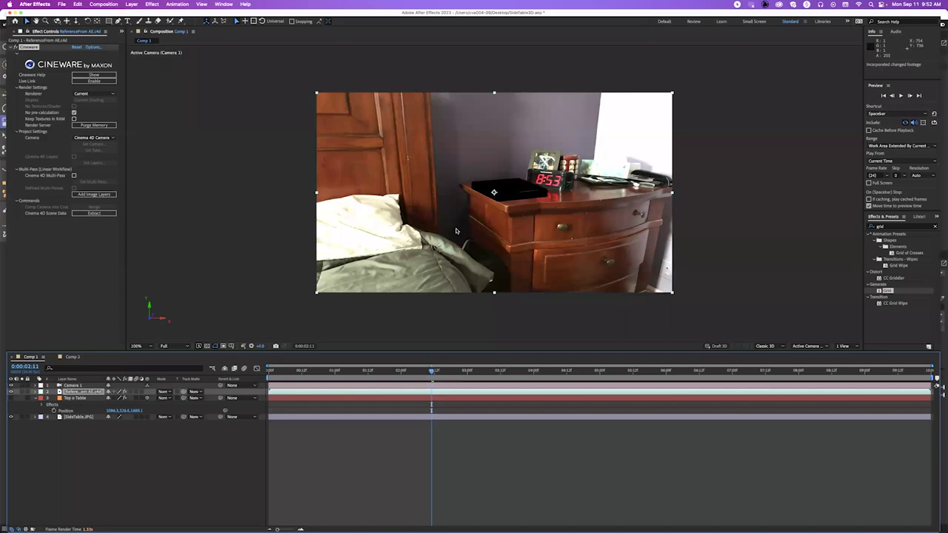
{"action": "key", "text": "super+Tab"}
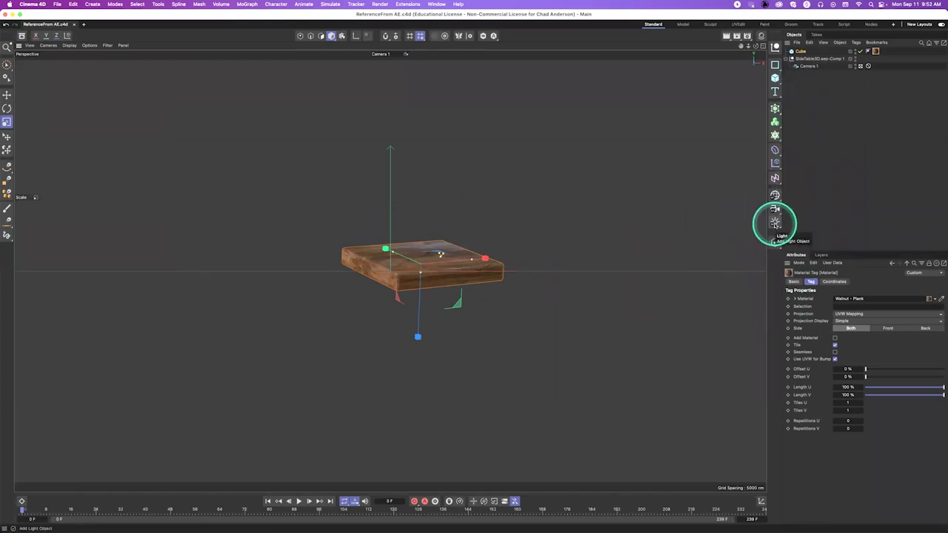
Add a Physical Sky to light the scene and check the After Effects composition at 0:00:01:23
{"action": "left_click_drag", "start_coordinate": [774, 224], "coordinate": [805, 338]}
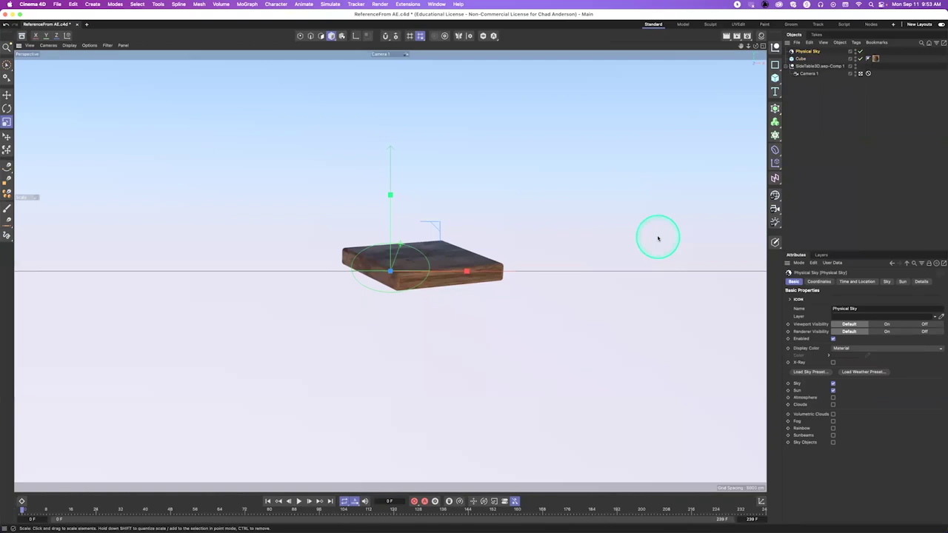
{"action": "key", "text": "super+Tab"}
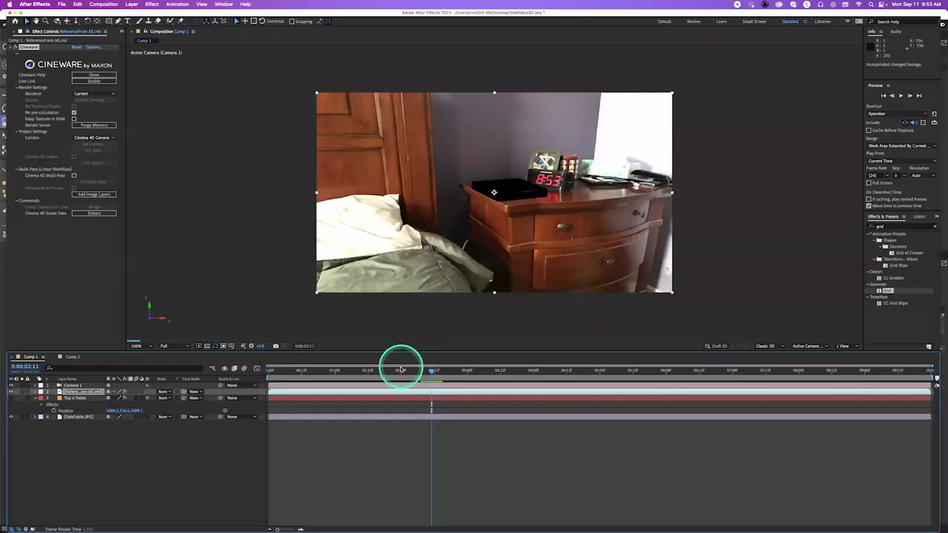
{"action": "left_click", "coordinate": [399, 371]}
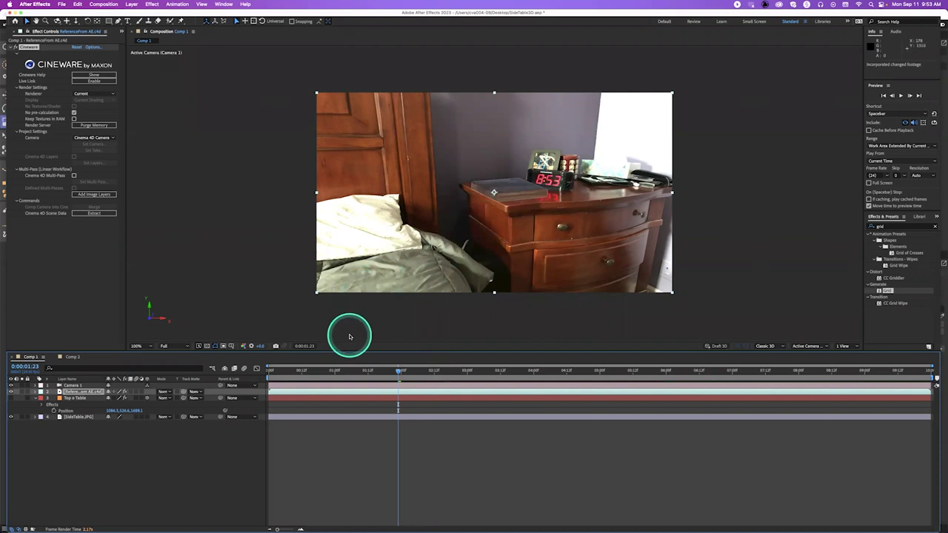
Return to Cinema 4D and delete the Physical Sky from the scene
{"action": "key", "text": "super+Tab"}
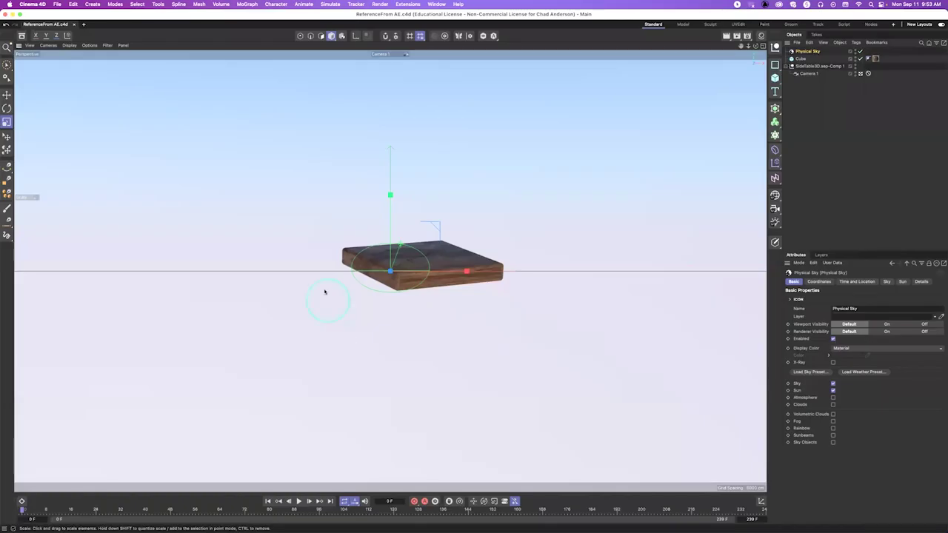
{"action": "left_click", "coordinate": [586, 207]}
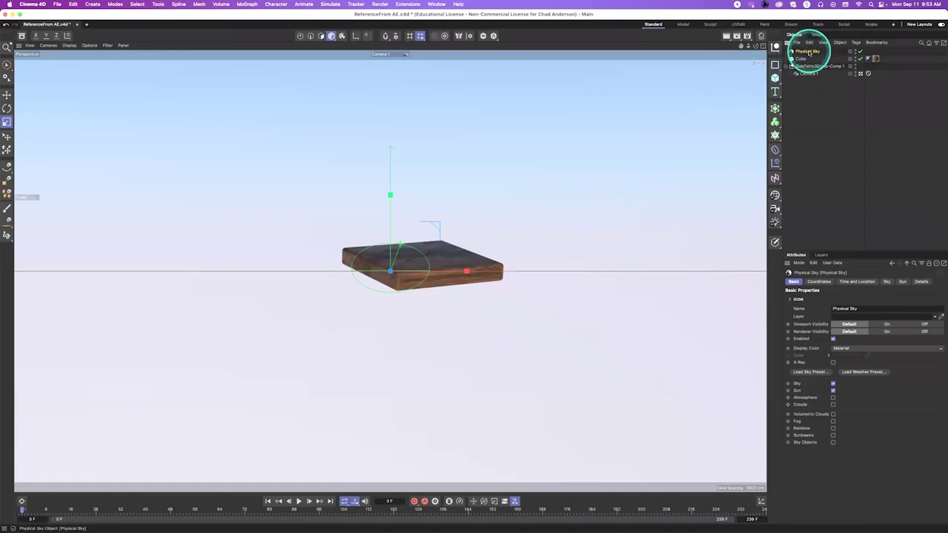
{"action": "key", "text": "Delete"}
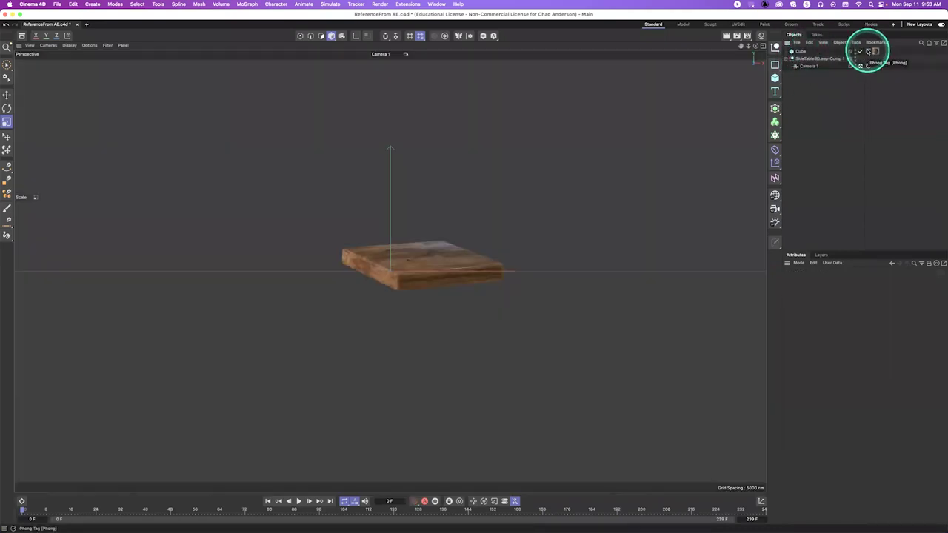
Delete the scene's walnut, spruce, rocks, stone, fabric and parquet materials, keeping only the shadow and Top o Table materials
{"action": "left_click", "coordinate": [762, 36]}
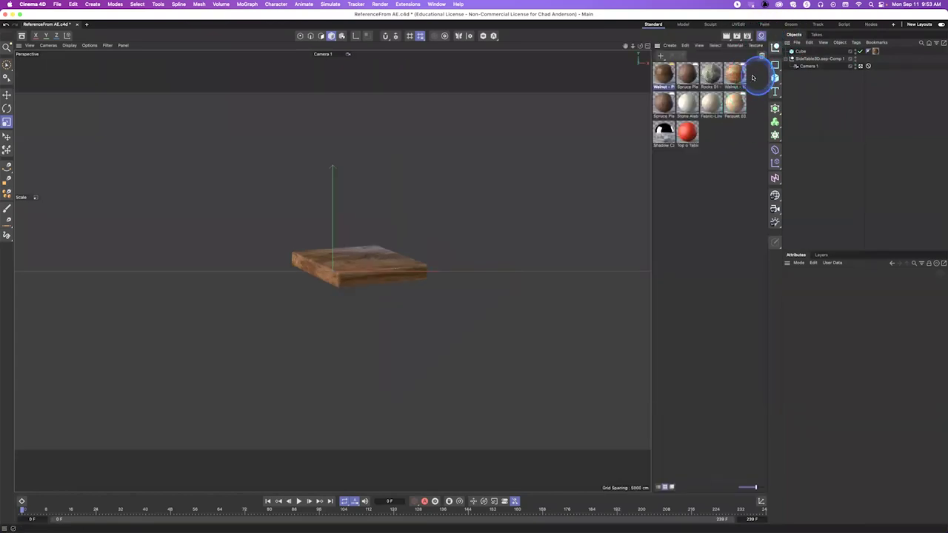
{"action": "left_click_drag", "start_coordinate": [753, 77], "coordinate": [644, 110]}
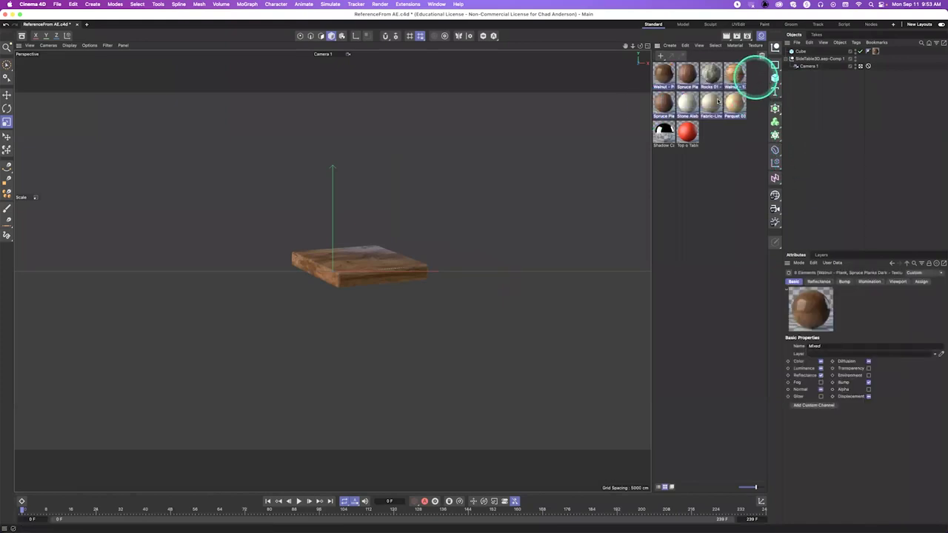
{"action": "left_click_drag", "start_coordinate": [756, 78], "coordinate": [662, 113]}
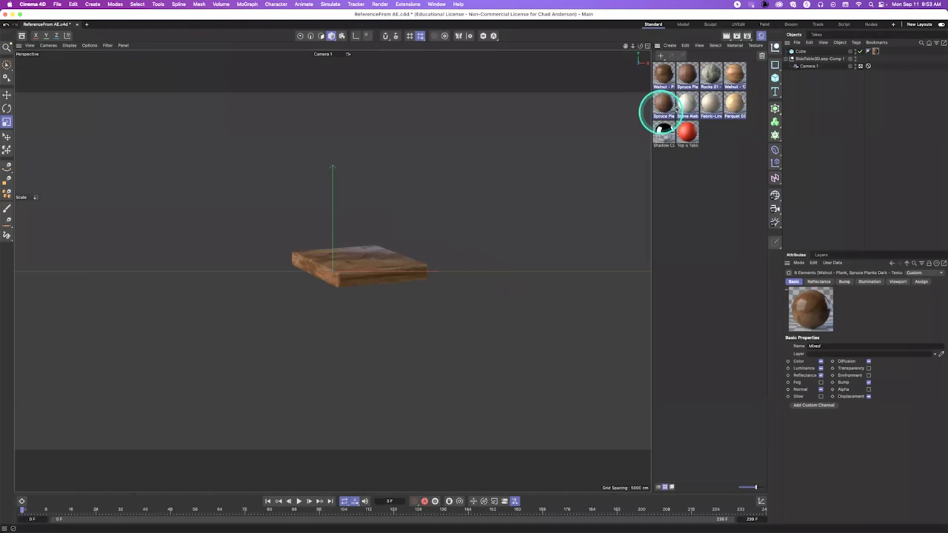
{"action": "key", "text": "Delete"}
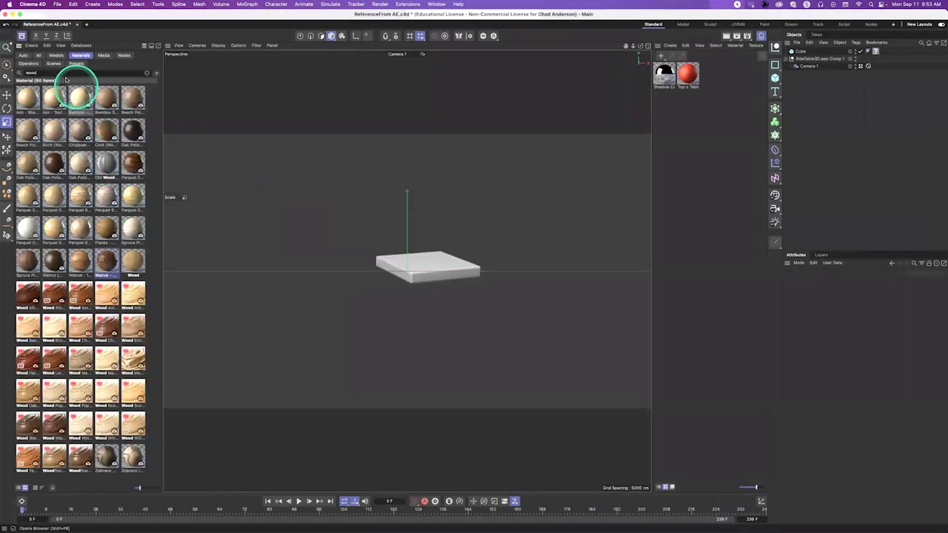
Clear the wood search and apply the Pavement - Pattern 01 material from the Standard & Physical Stonework category to the Cube
{"action": "double_click", "coordinate": [52, 72]}
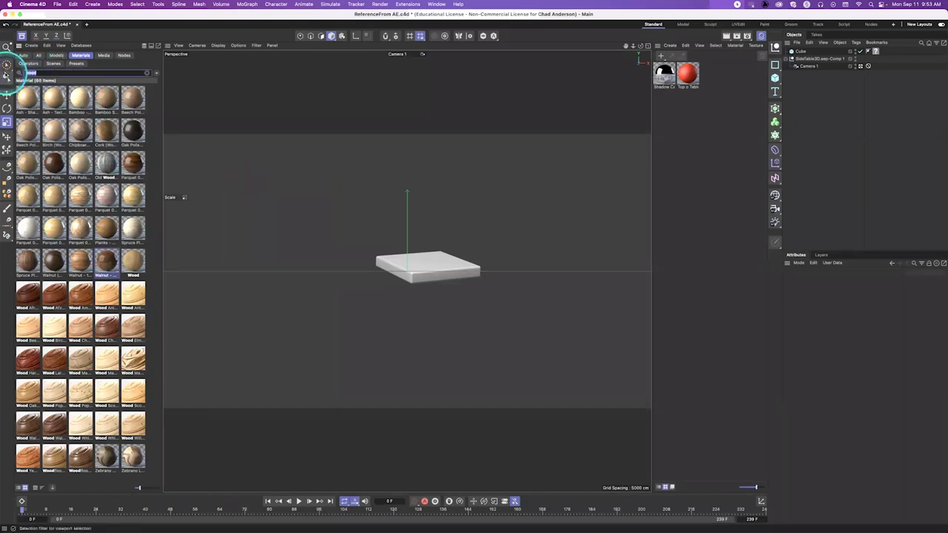
{"action": "key", "text": "BackSpace"}
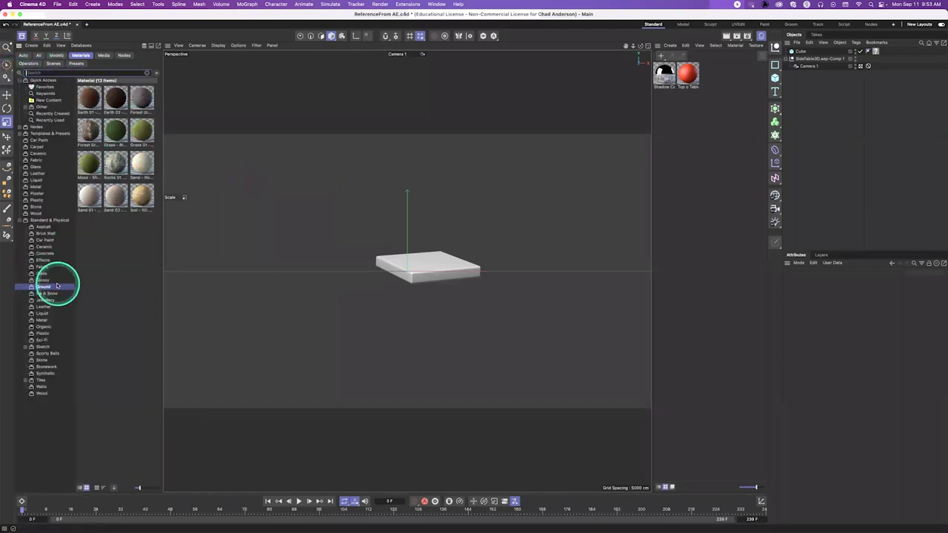
{"action": "left_click", "coordinate": [48, 367]}
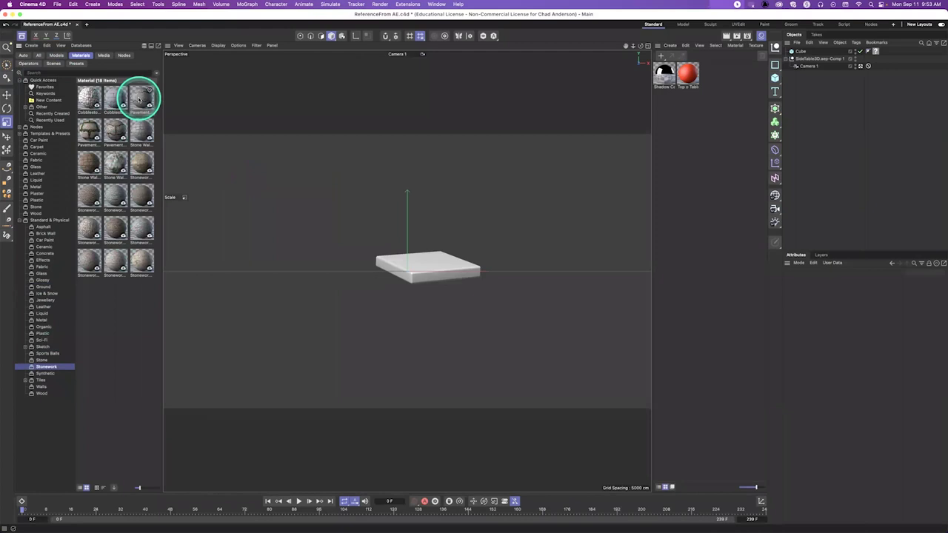
{"action": "left_click_drag", "start_coordinate": [138, 99], "coordinate": [413, 269]}
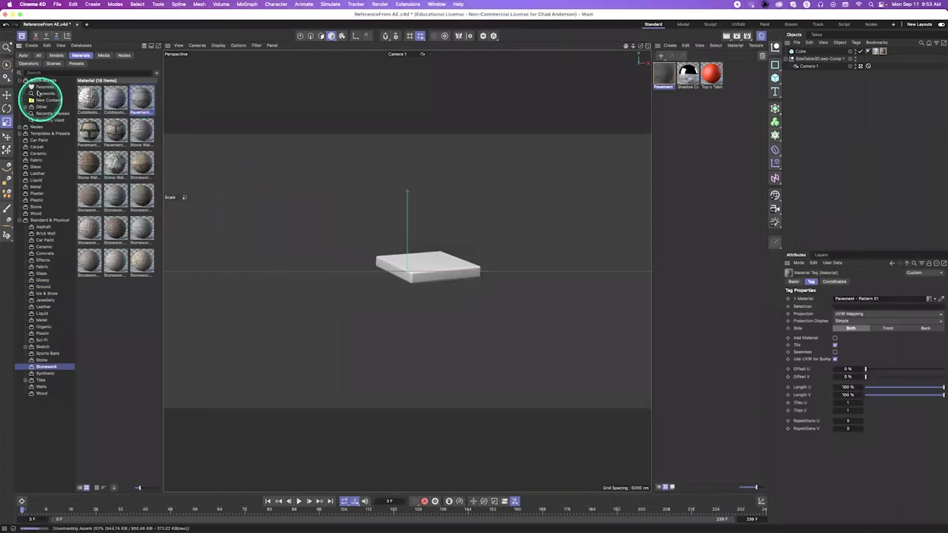
{"action": "left_click", "coordinate": [22, 36]}
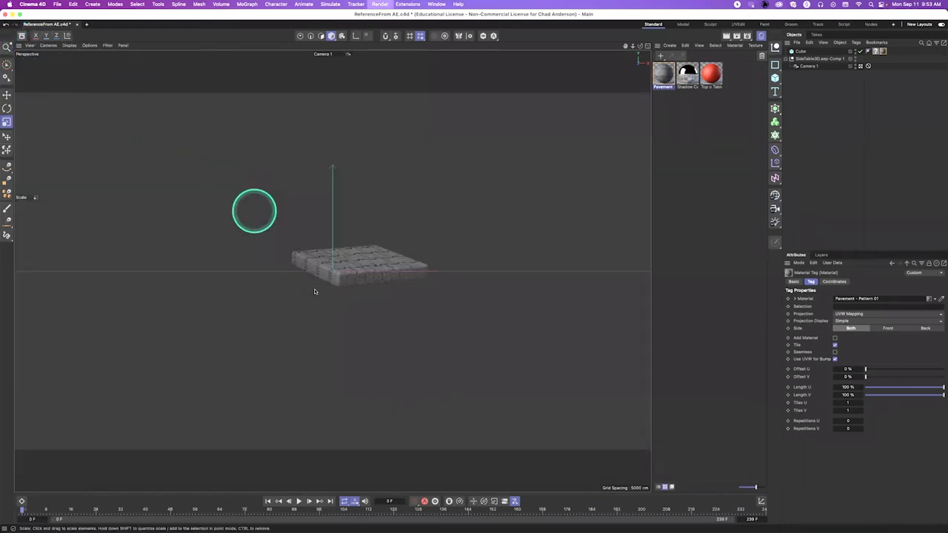
Render the viewport to preview the pavement Cube, check it in the After Effects composition and return to Cinema 4D
{"action": "key", "text": "super+r"}
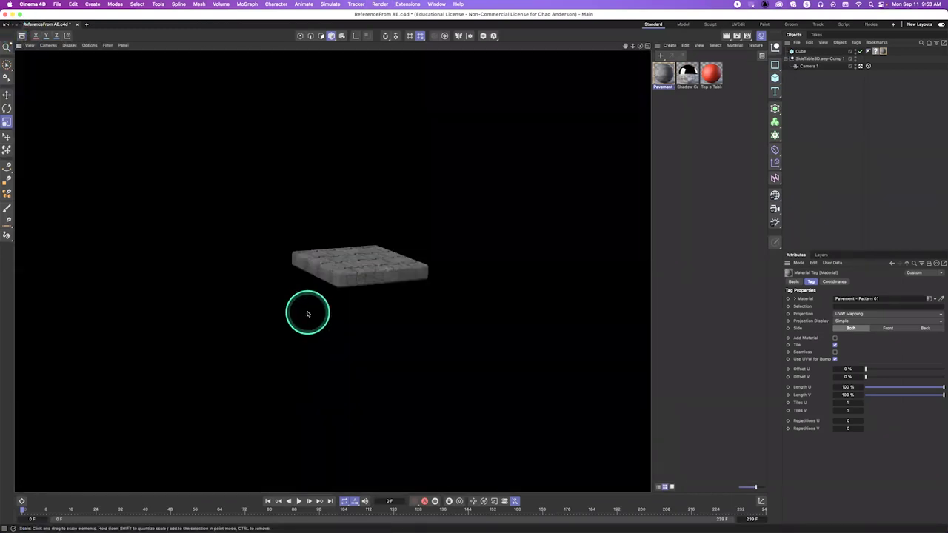
{"action": "key", "text": "super+Tab"}
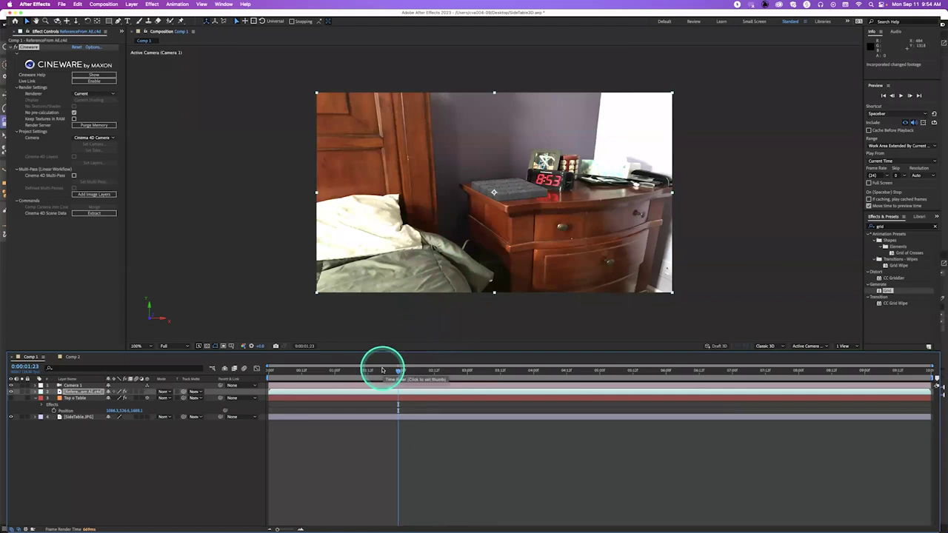
{"action": "key", "text": "super+Tab"}
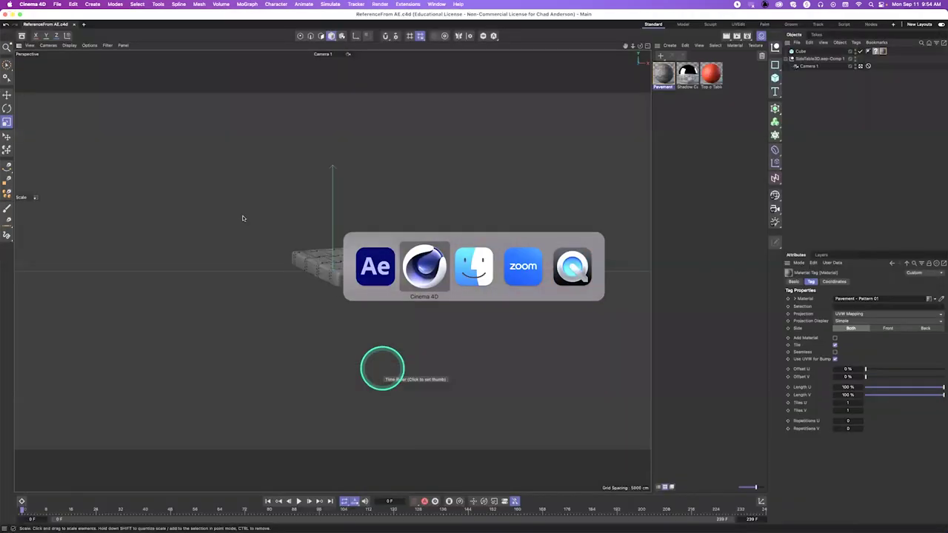
Start saving the project with assets, keeping the copying of file assets to the texture folder and node assets to the scene database enabled
{"action": "left_click", "coordinate": [58, 5]}
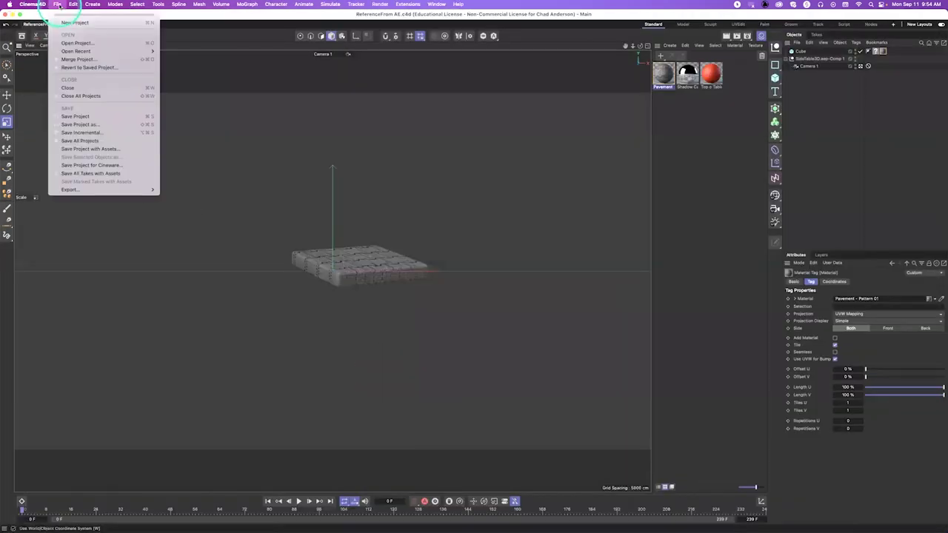
{"action": "left_click", "coordinate": [104, 149]}
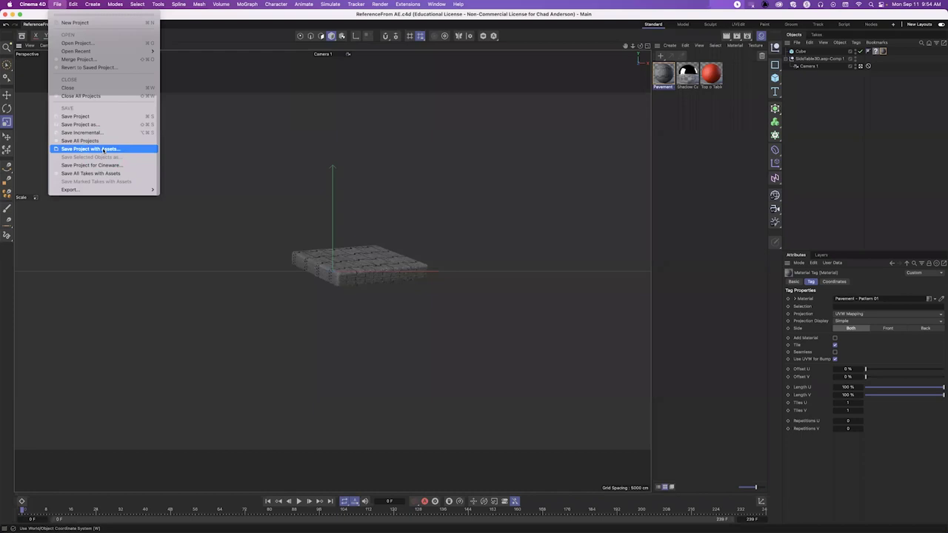
{"action": "left_click", "coordinate": [104, 149]}
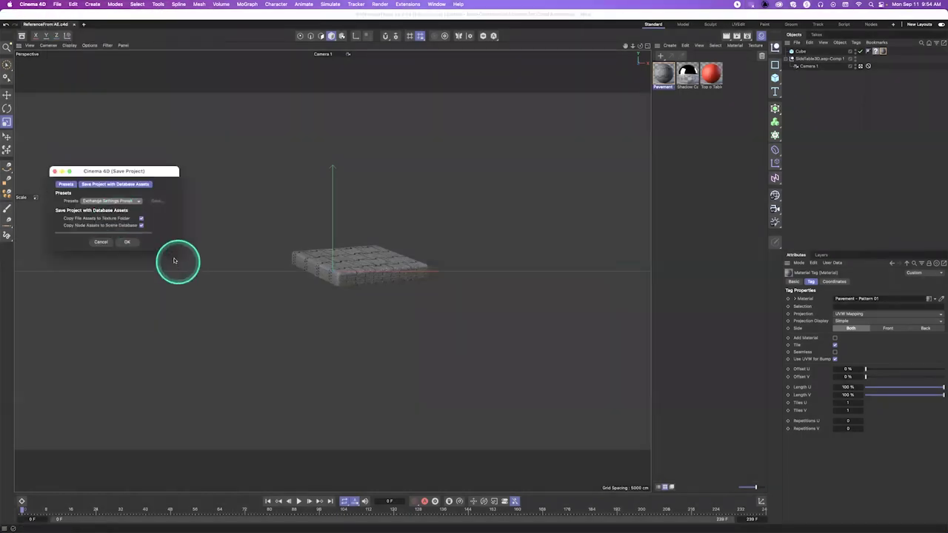
{"action": "left_click_drag", "start_coordinate": [144, 170], "coordinate": [243, 132]}
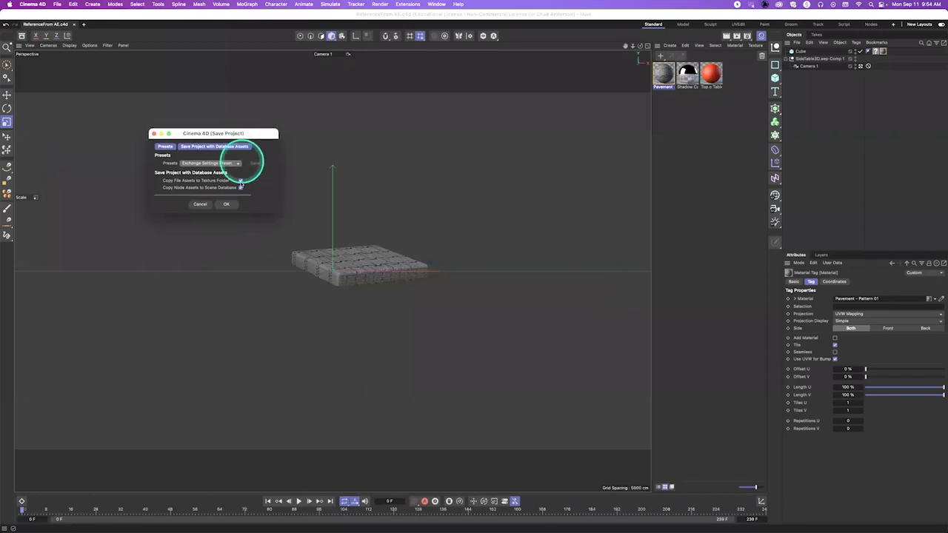
{"action": "left_click", "coordinate": [227, 205]}
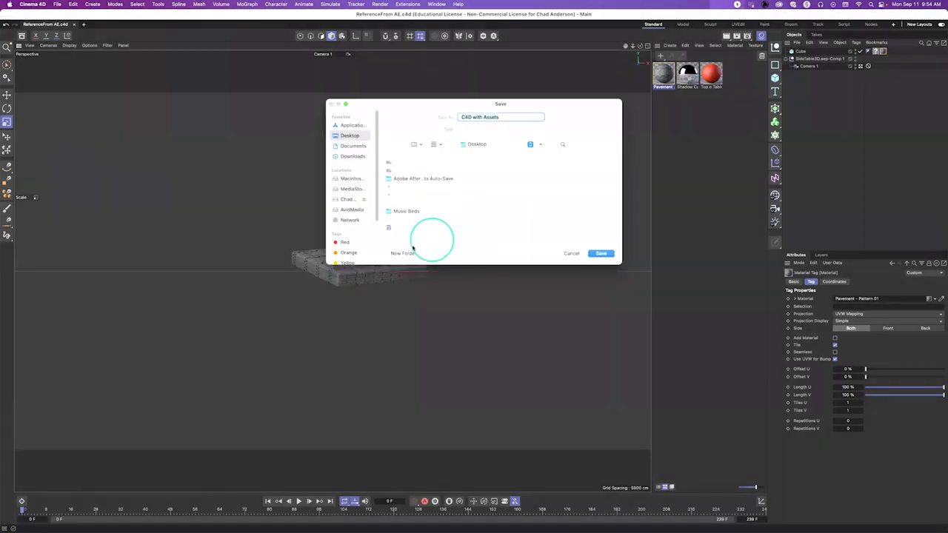
Create a new folder named C4D plus stuff on the Desktop as the save location
{"action": "left_click", "coordinate": [411, 253]}
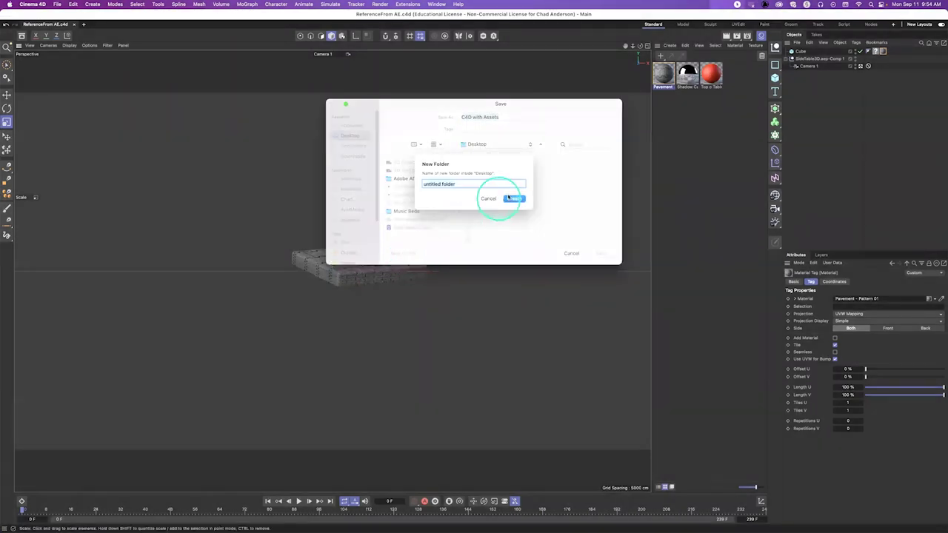
{"action": "left_click", "coordinate": [489, 199]}
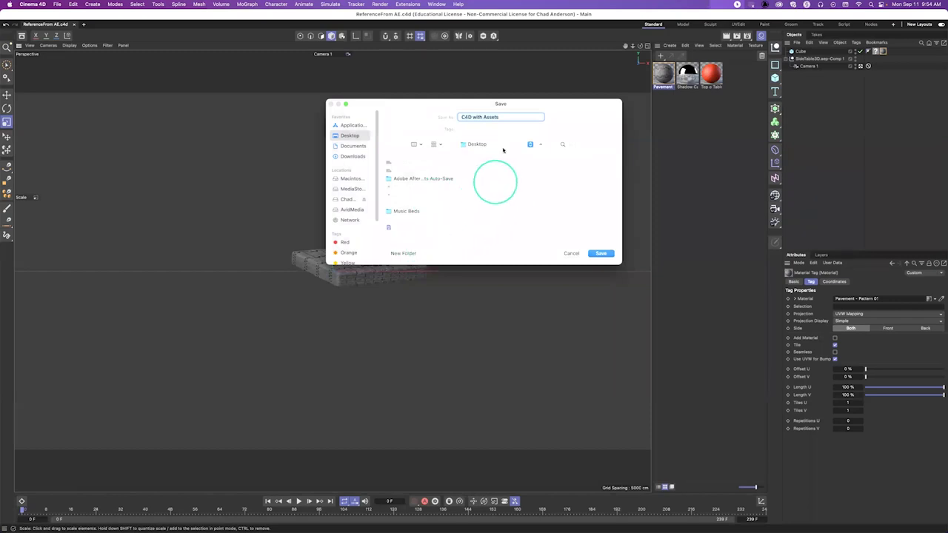
{"action": "left_click", "coordinate": [410, 254]}
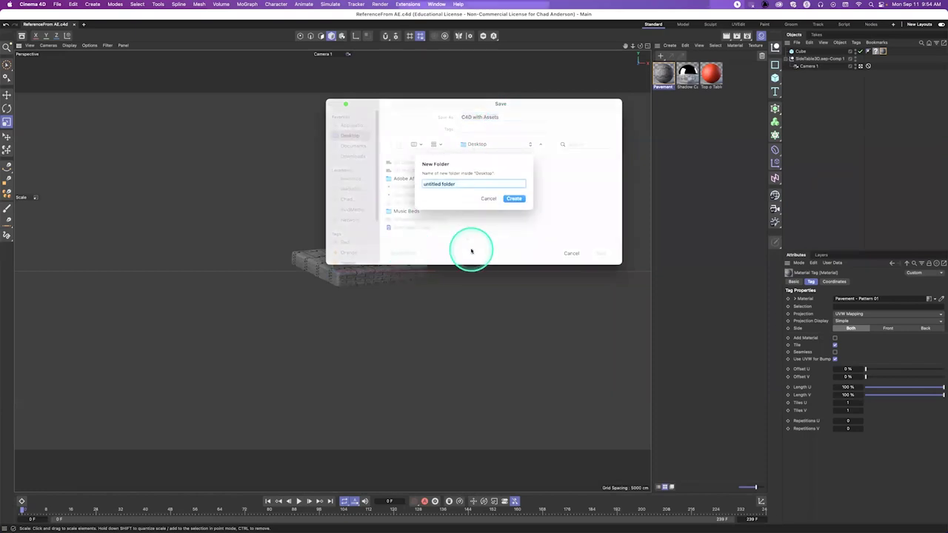
{"action": "type", "text": "C4D plus stuff"}
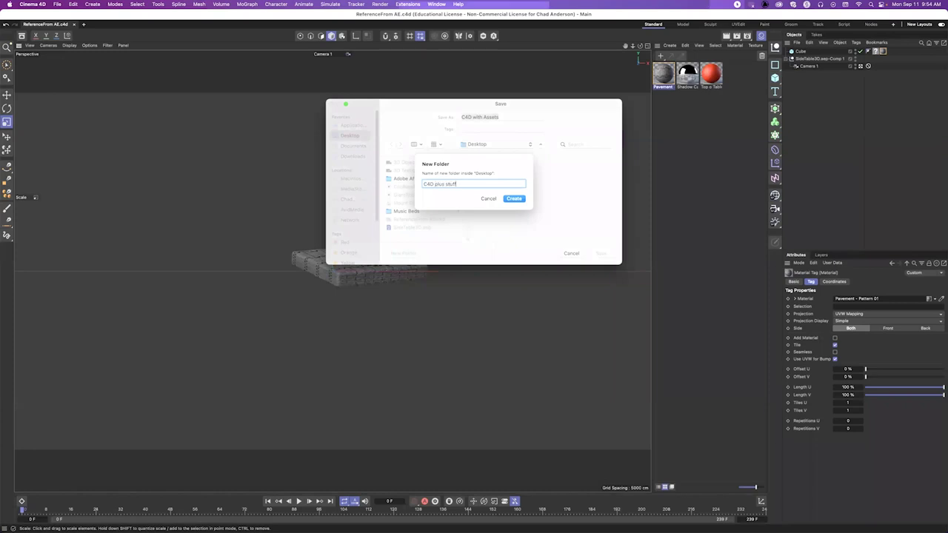
{"action": "key", "text": "Return"}
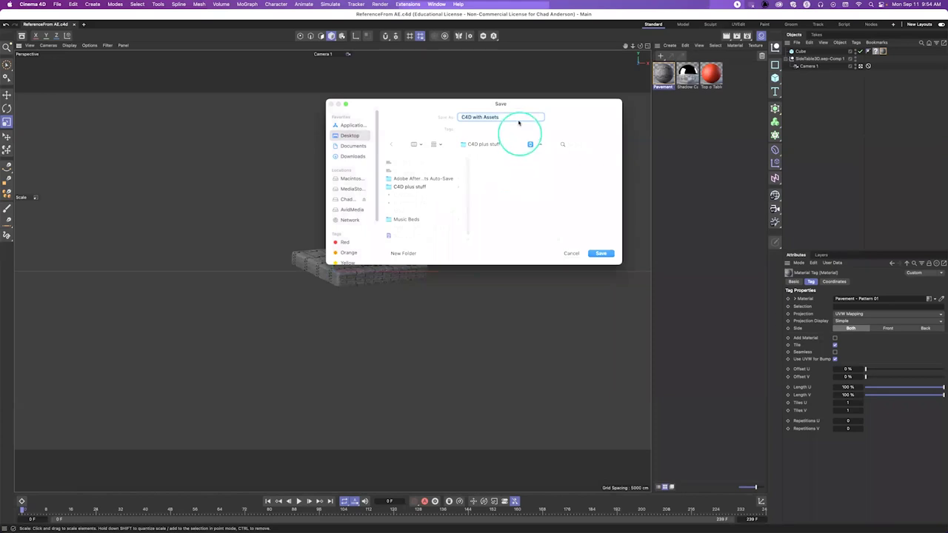
Save the project with its assets under the name Ref From AE in the C4D plus stuff folder
{"action": "left_click", "coordinate": [441, 123]}
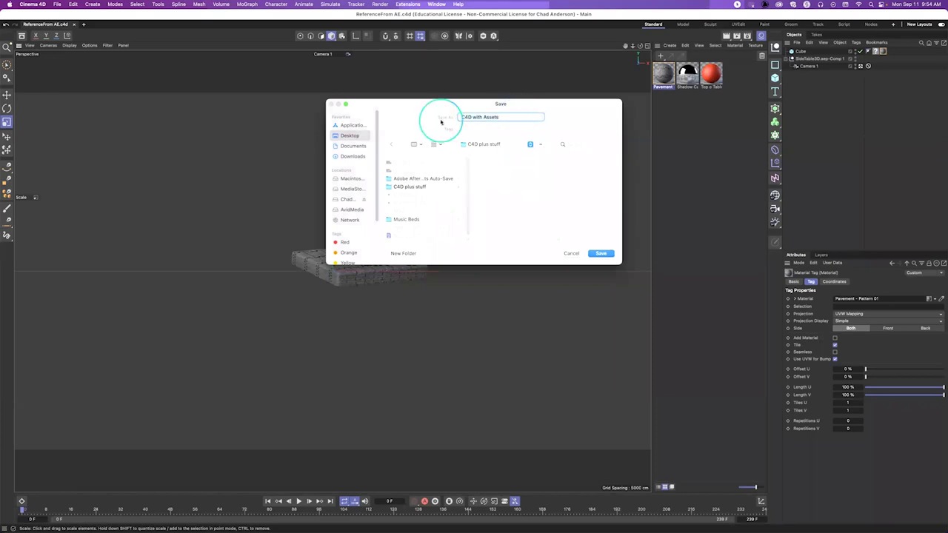
{"action": "type", "text": "Ref F"}
{"action": "type", "text": "rom AE"}
{"action": "key", "text": "Return"}
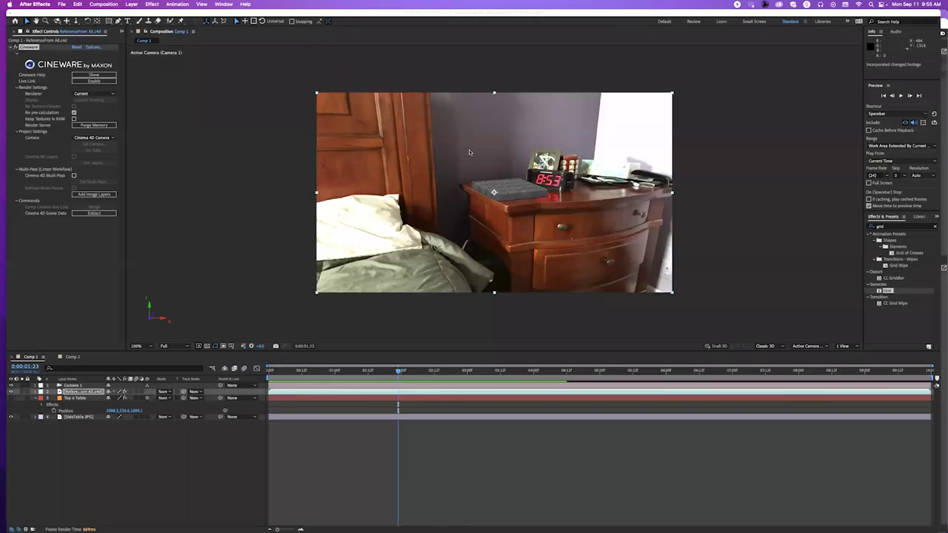
Close the QuickTime video and examine the contents of the C4D plus stuff folder on the desktop, including its tex subfolder
{"action": "left_click", "coordinate": [466, 141]}
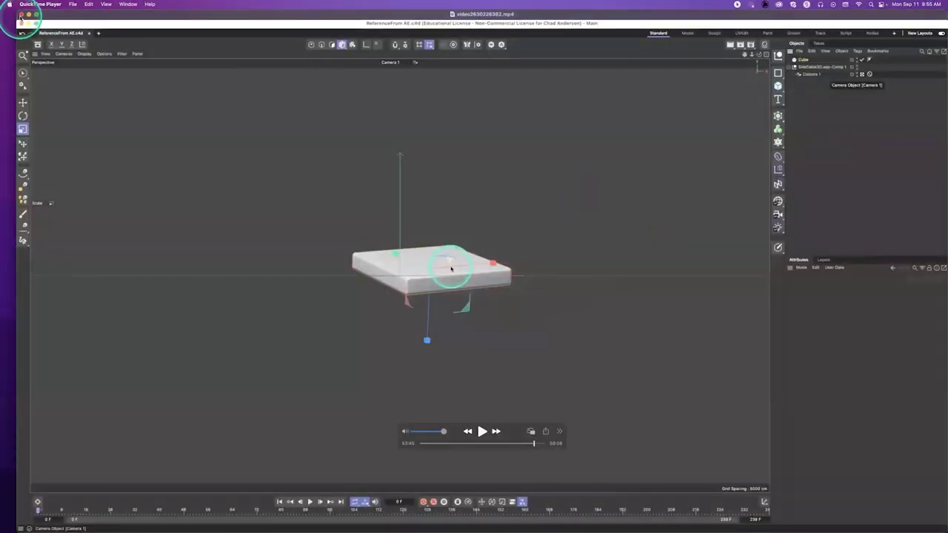
{"action": "left_click", "coordinate": [21, 14]}
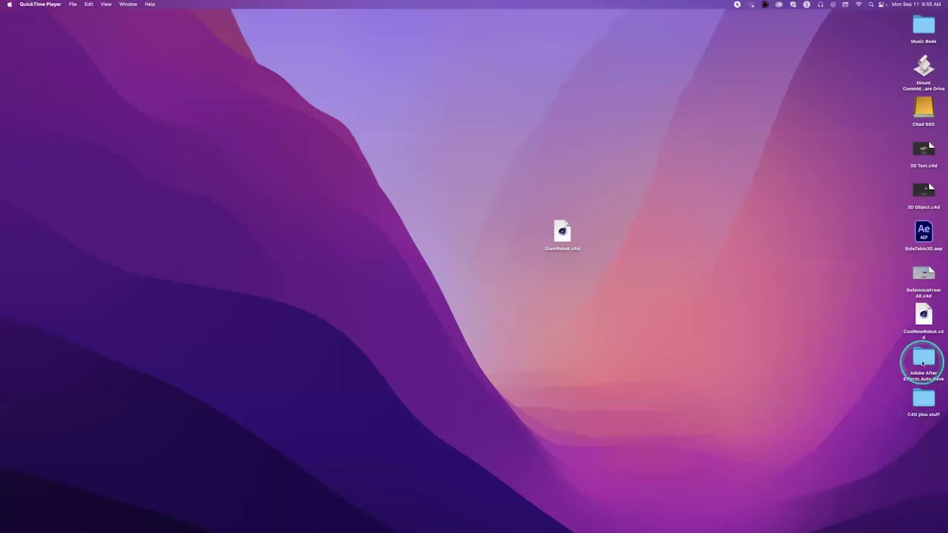
{"action": "double_click", "coordinate": [920, 398]}
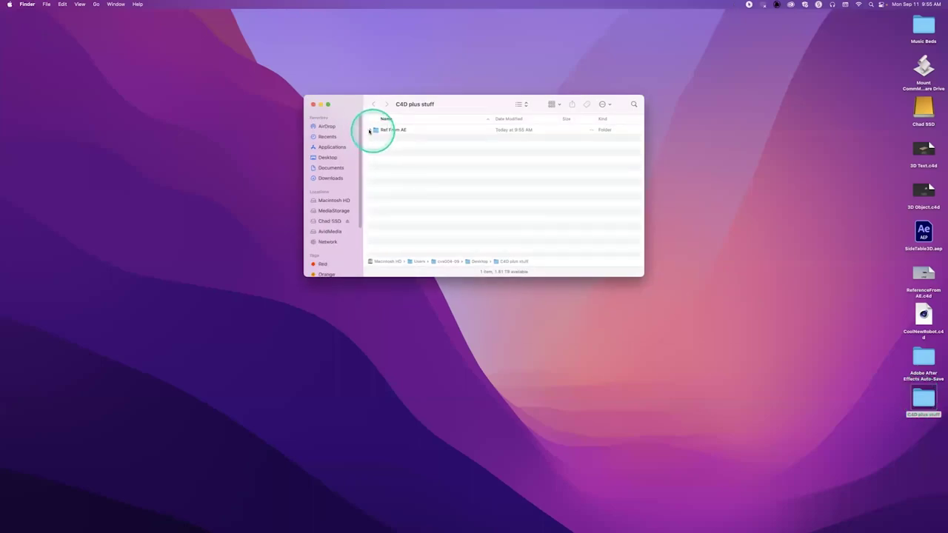
{"action": "left_click", "coordinate": [370, 130]}
{"action": "left_click", "coordinate": [378, 139]}
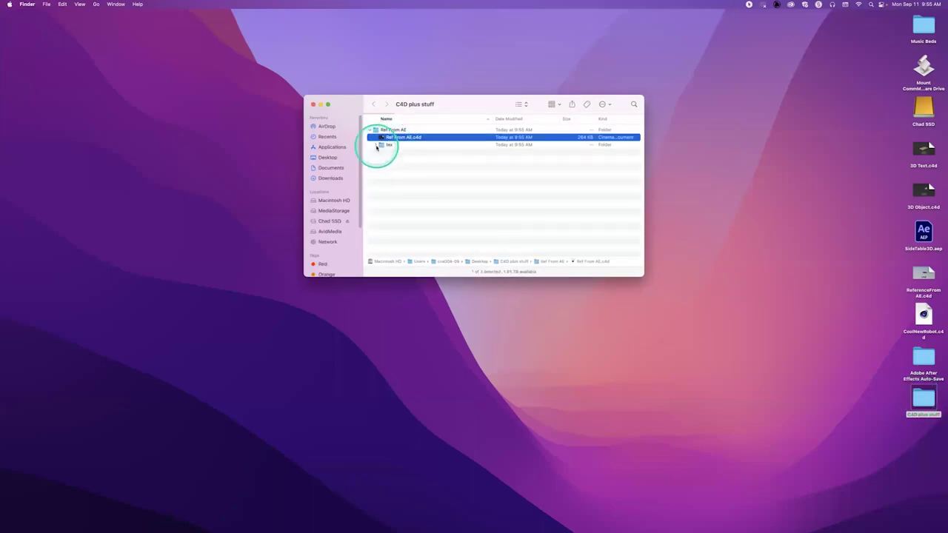
{"action": "left_click", "coordinate": [377, 145]}
{"action": "left_click", "coordinate": [401, 153]}
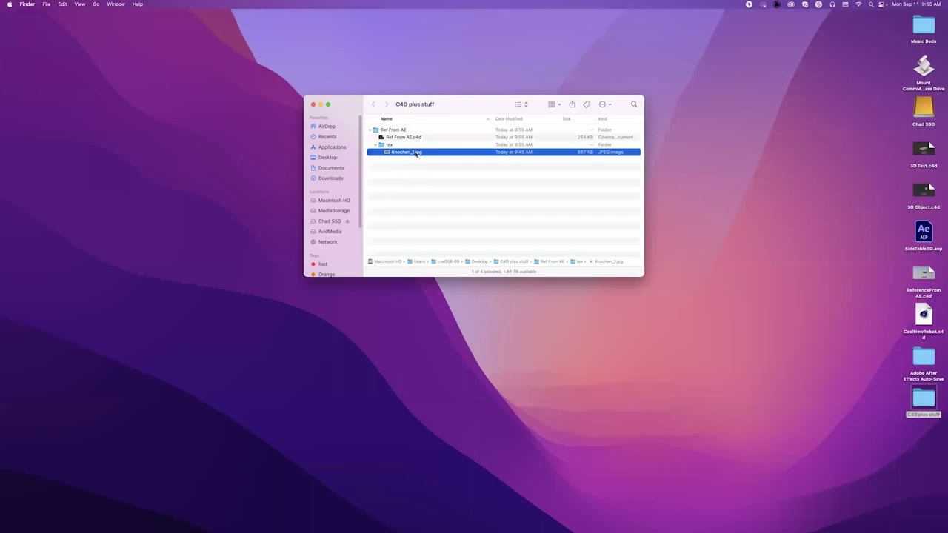
{"action": "left_click_drag", "start_coordinate": [402, 157], "coordinate": [403, 138]}
{"action": "left_click", "coordinate": [402, 138]}
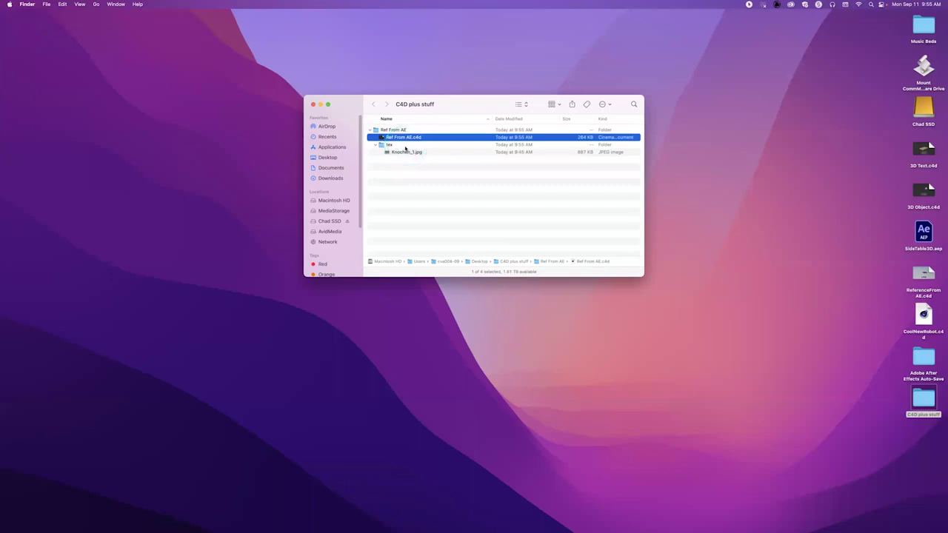
{"action": "left_click", "coordinate": [313, 104]}
Switch to After Effects, dismiss the missing-file warning and try to extract the Cinema 4D scene data from the Cineware layer
{"action": "mouse_move", "coordinate": [448, 528]}
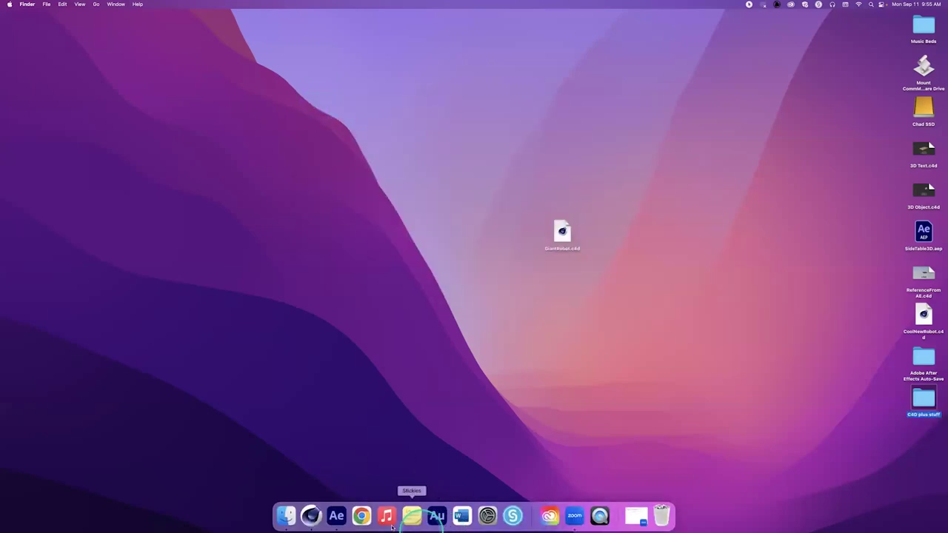
{"action": "left_click", "coordinate": [336, 517]}
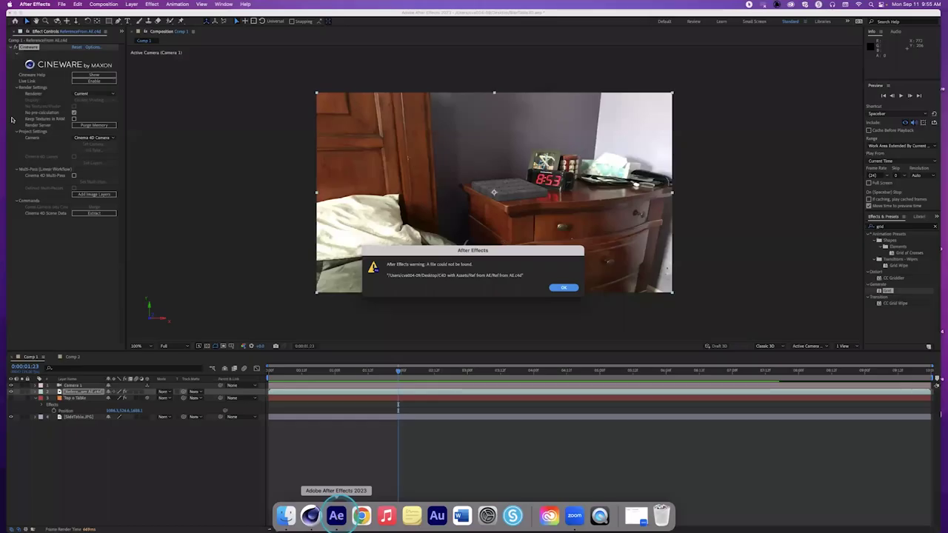
{"action": "left_click", "coordinate": [564, 288]}
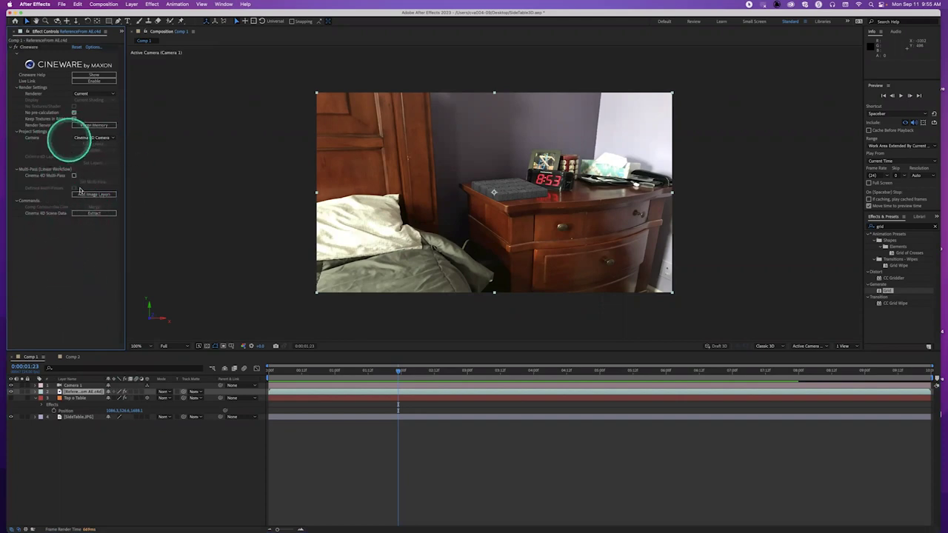
{"action": "left_click", "coordinate": [92, 212]}
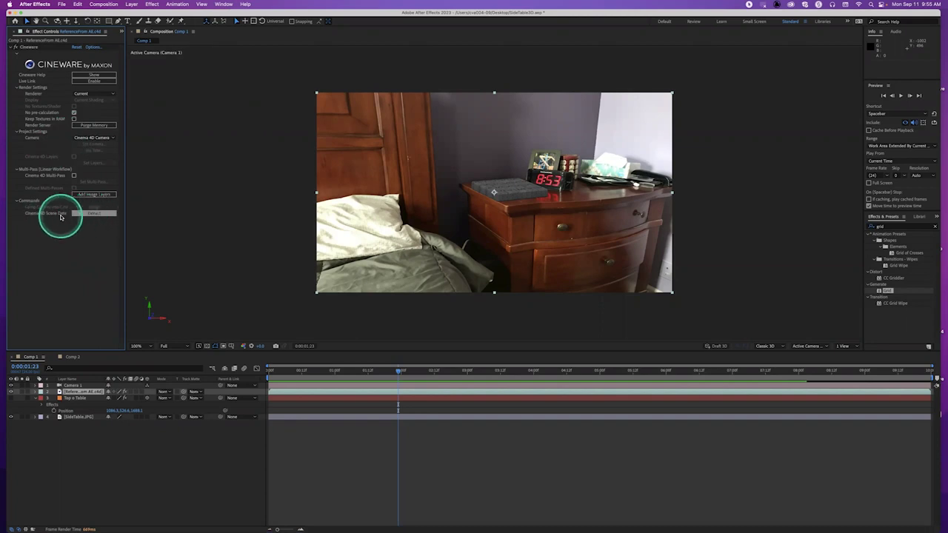
{"action": "left_click", "coordinate": [95, 212]}
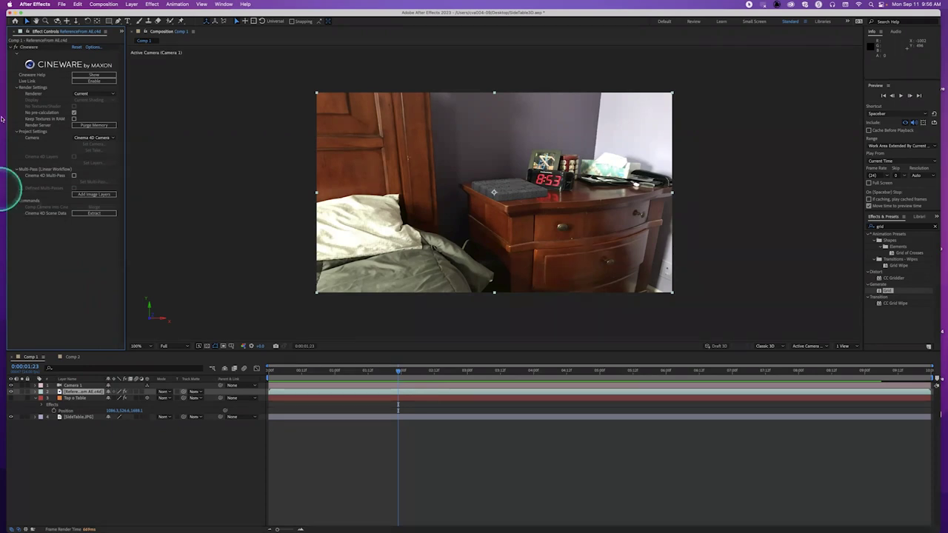
{"action": "left_click", "coordinate": [62, 4]}
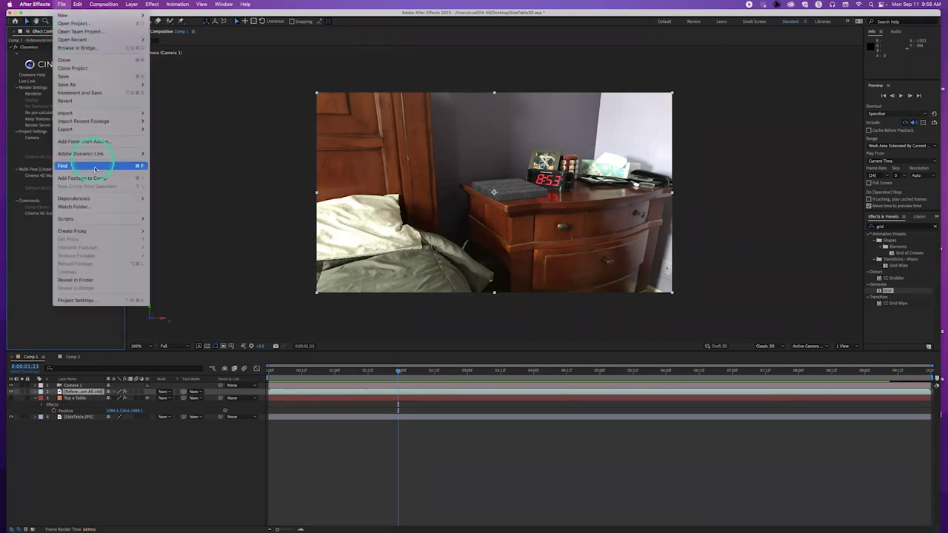
{"action": "left_click", "coordinate": [84, 129]}
{"action": "left_click", "coordinate": [196, 154]}
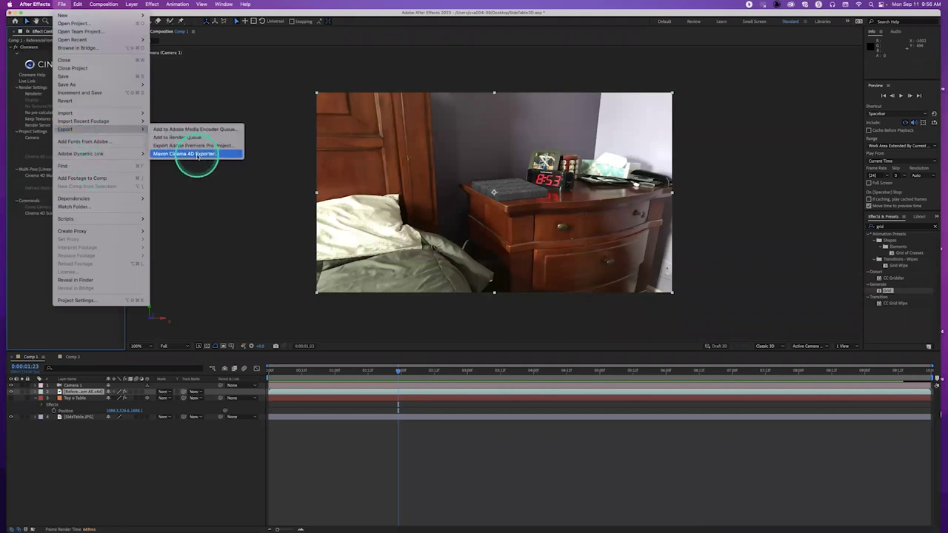
{"action": "left_click", "coordinate": [212, 220]}
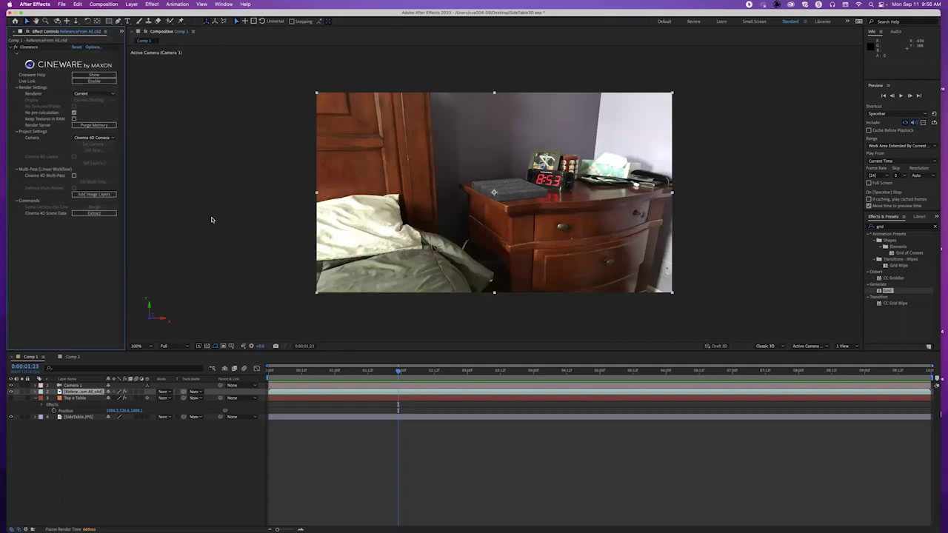
{"action": "mouse_move", "coordinate": [462, 92]}
{"action": "left_mouse_down"}
{"action": "mouse_move", "coordinate": [540, 220]}
{"action": "mouse_move", "coordinate": [493, 260]}
{"action": "mouse_move", "coordinate": [545, 244]}
{"action": "left_mouse_up"}
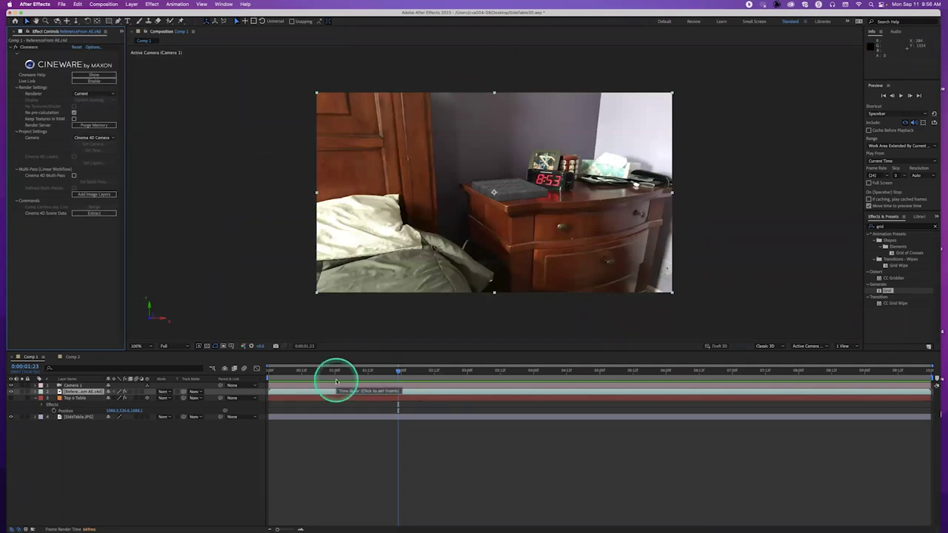
Switch to Cinema 4D, review the renderer and Output options in the render settings, and close them
{"action": "key", "text": "super+Tab"}
{"action": "key", "text": "super+Tab"}
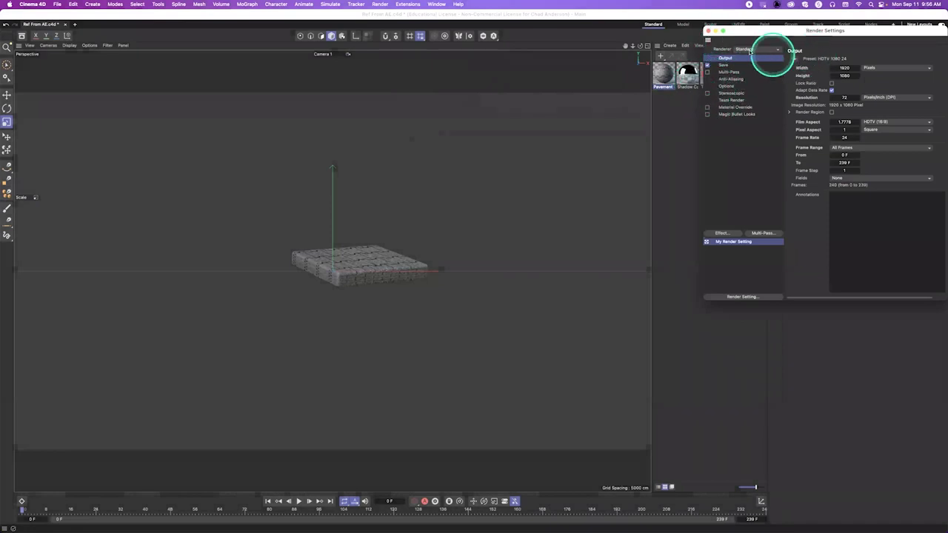
{"action": "left_click", "coordinate": [708, 31]}
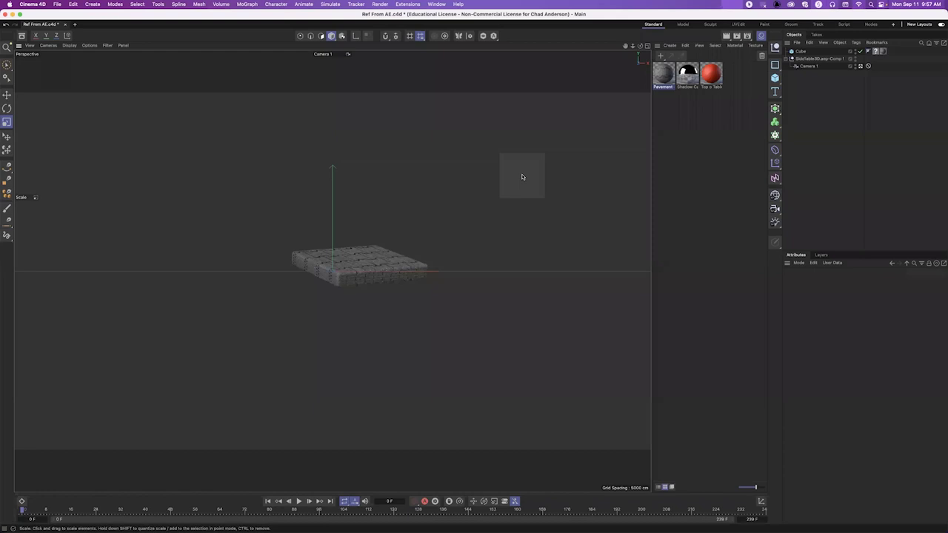
{"action": "mouse_move", "coordinate": [355, 293]}
{"action": "left_mouse_down"}
{"action": "mouse_move", "coordinate": [346, 298]}
{"action": "mouse_move", "coordinate": [396, 326]}
{"action": "mouse_move", "coordinate": [470, 285]}
{"action": "mouse_move", "coordinate": [478, 245]}
{"action": "left_mouse_up"}
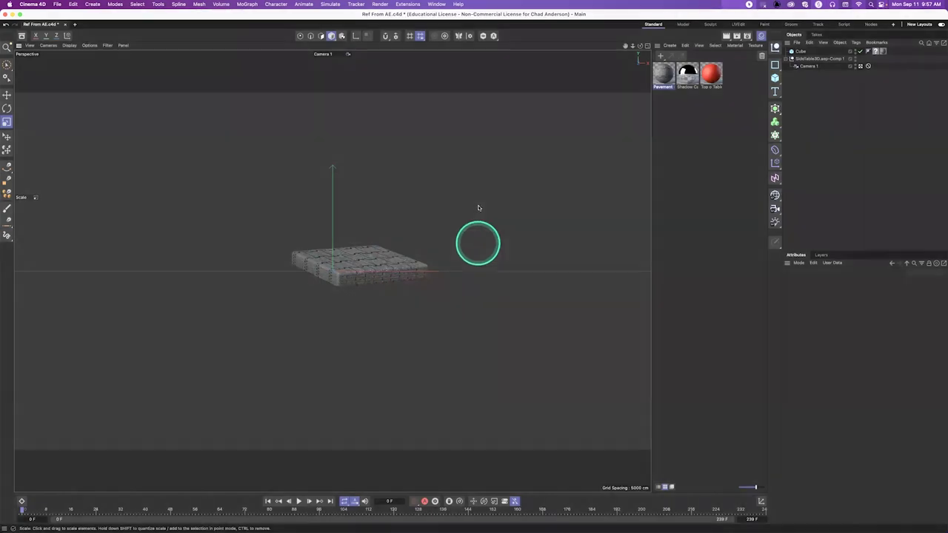